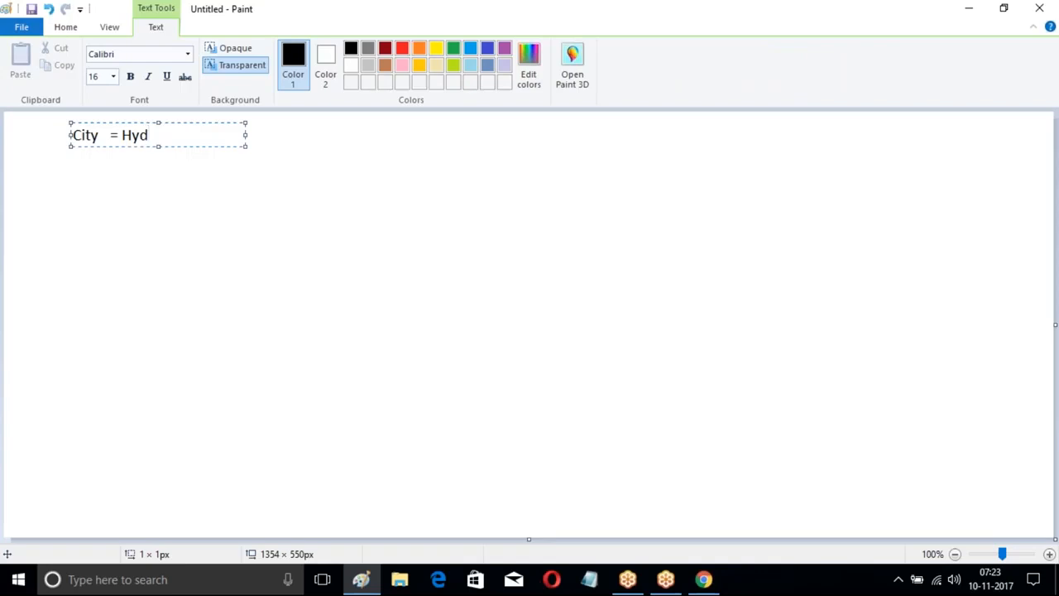
Step: Widen the text box and complete the "City = Hyd" line with ": Update the Status as Approved"
{"action": "left_click_drag", "start_coordinate": [246, 135], "coordinate": [573, 149]}
{"action": "key", "text": "Tab"}
{"action": "key", "text": "Tab"}
{"action": "type", "text": ": "}
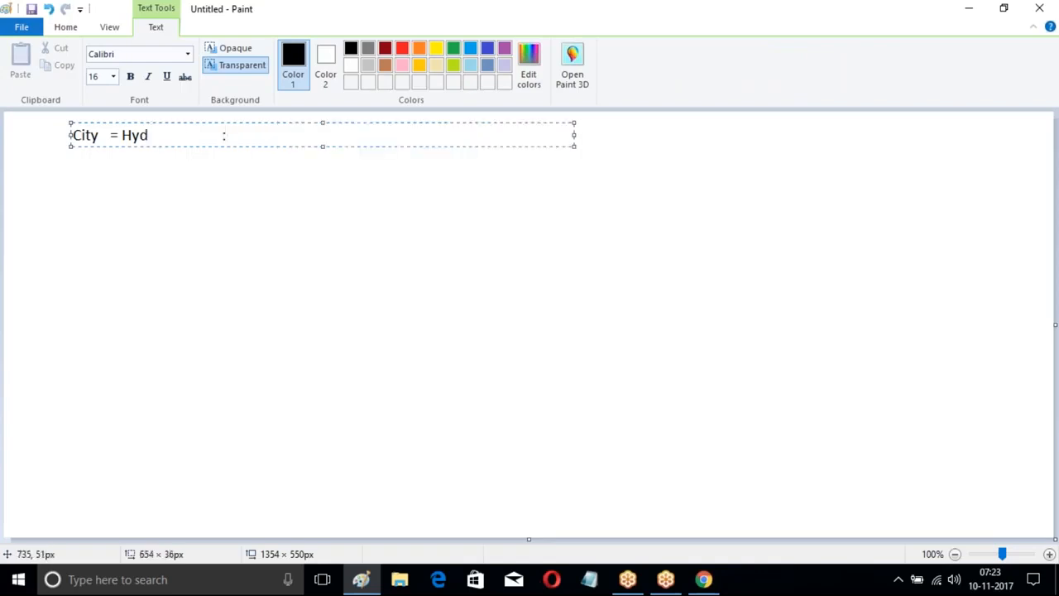
{"action": "type", "text": "Update the "}
{"action": "type", "text": "Fi"}
{"action": "key", "text": "BackSpace"}
{"action": "key", "text": "BackSpace"}
{"action": "type", "text": "Status as"}
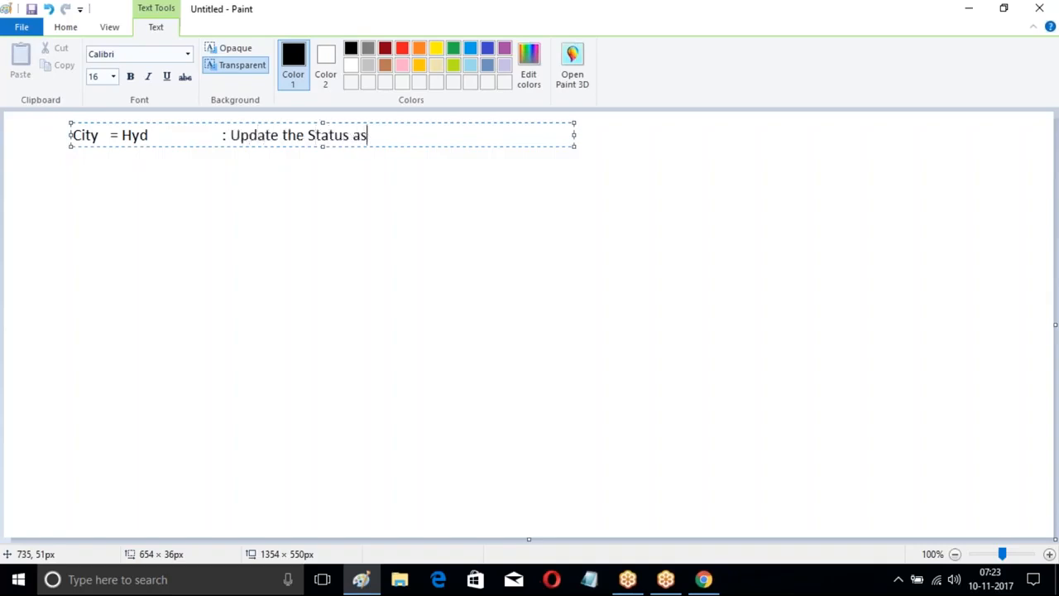
{"action": "type", "text": " Approved"}
Step: Add a second line below reading "City =Ban : Update the status as Rejected", with the rule text aligned to the line above
{"action": "key", "text": "Return"}
{"action": "key", "text": "Return"}
{"action": "type", "text": "City   =Ban"}
{"action": "key", "text": "Tab"}
{"action": "type", "text": ": Updat eth"}
{"action": "key", "text": "BackSpace"}
{"action": "key", "text": "BackSpace"}
{"action": "key", "text": "BackSpace"}
{"action": "key", "text": "BackSpace"}
{"action": "type", "text": "e the status as Rejected"}
Step: Add a third line reading "City =Che : Update the status as Pending" and finish the text box
{"action": "key", "text": "Return"}
{"action": "key", "text": "Return"}
{"action": "key", "text": "Return"}
{"action": "type", "text": "City   =Che"}
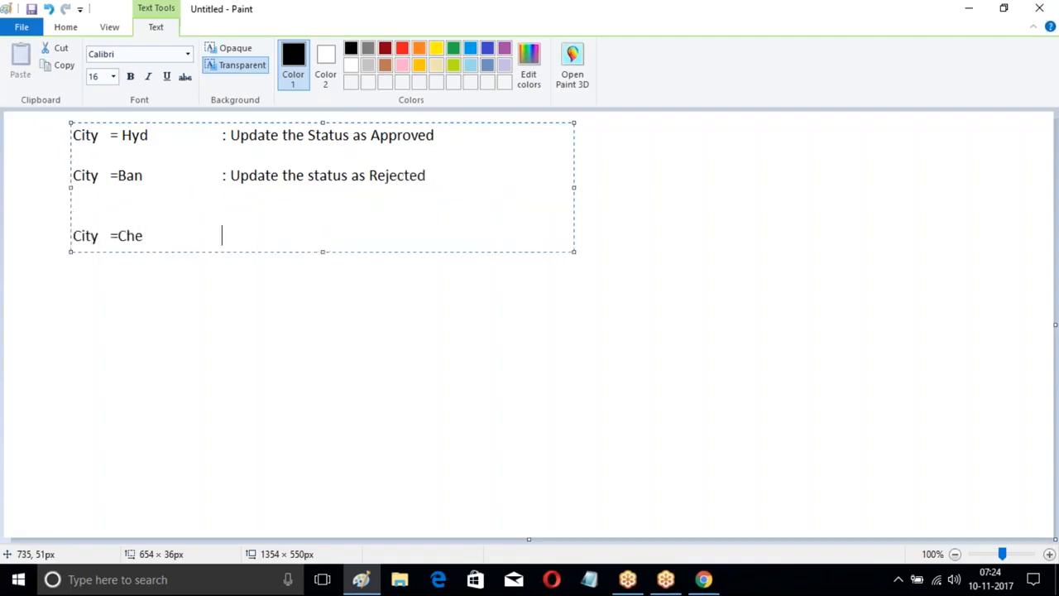
{"action": "type", "text": "                          : Update the status as "}
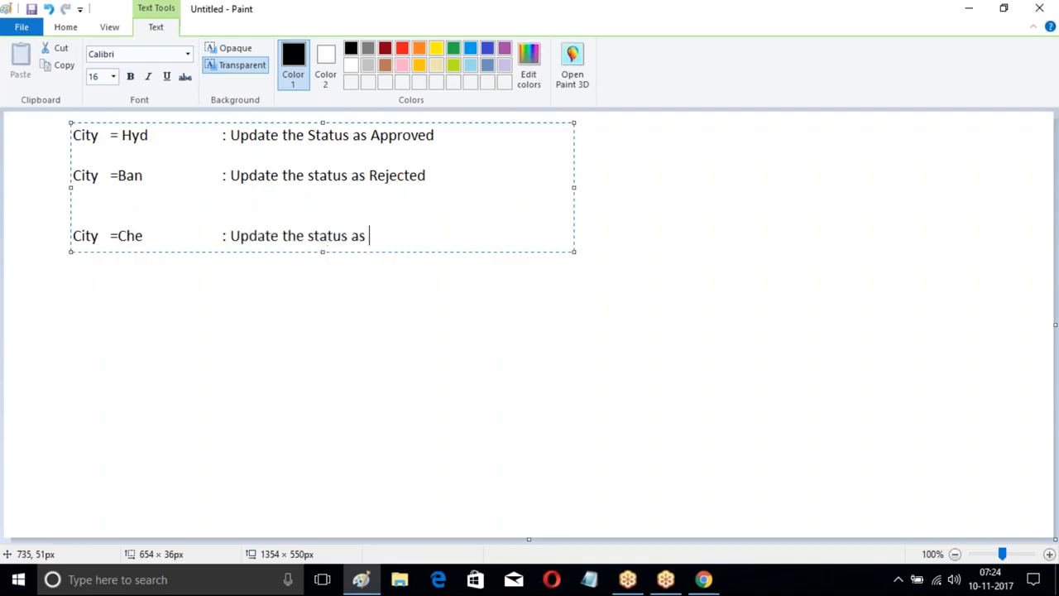
{"action": "type", "text": "Pending"}
{"action": "left_click", "coordinate": [634, 156]}
Step: Add a text block beside the three rules labelling them "W1 ;", "W2 :" and "W3 :", one label per rule
{"action": "left_click", "coordinate": [484, 132]}
{"action": "type", "text": "W1 ;"}
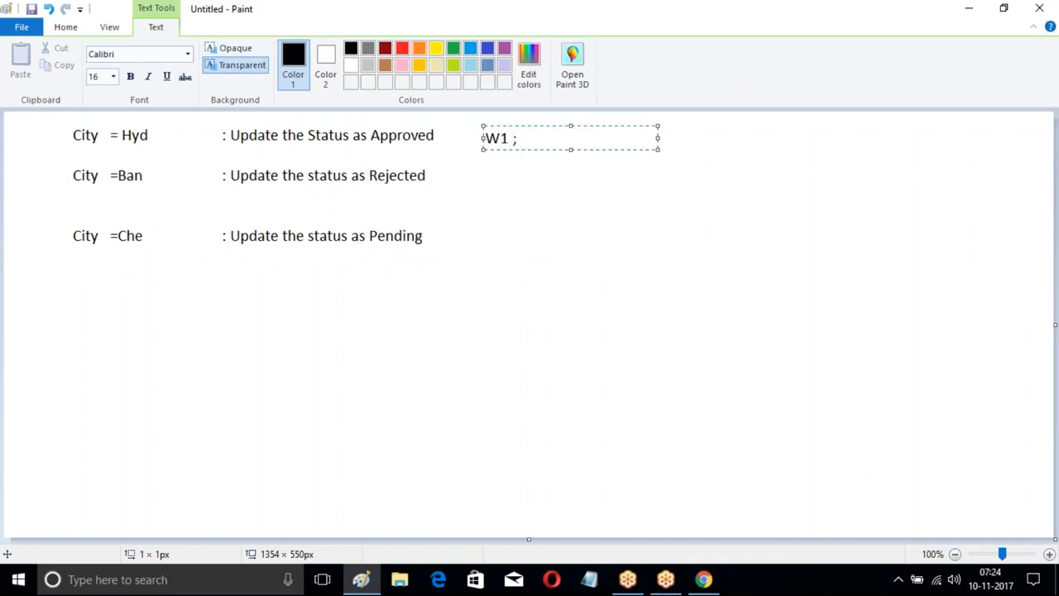
{"action": "key", "text": "Return"}
{"action": "key", "text": "Return"}
{"action": "type", "text": "W2 :"}
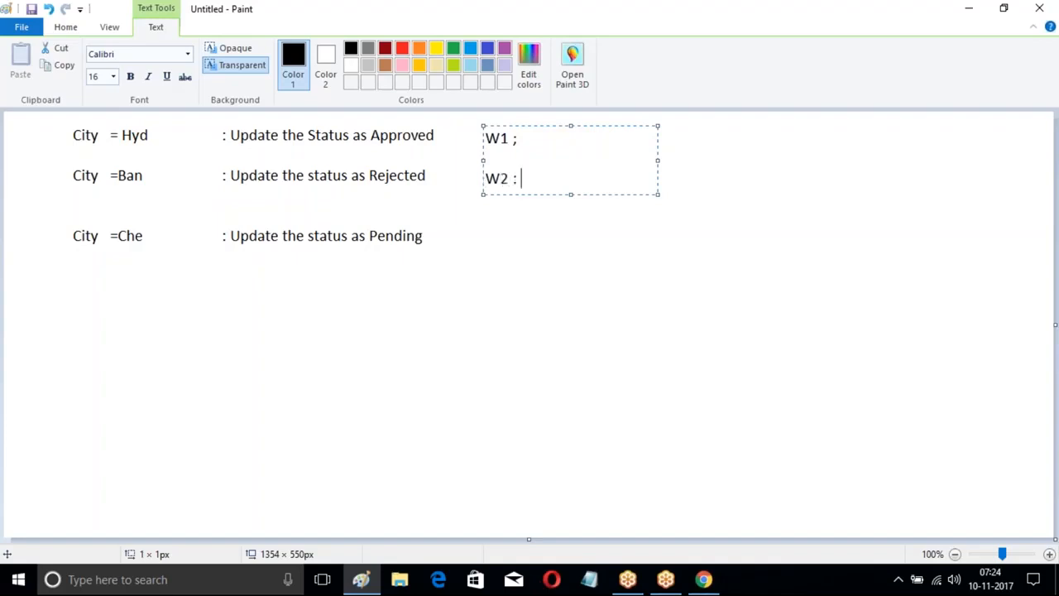
{"action": "key", "text": "Return"}
{"action": "key", "text": "Return"}
{"action": "key", "text": "Return"}
{"action": "type", "text": "W3 :"}
Step: Switch to Salesforce in Chrome and open Process Builder from the Workflow & Approvals setup
{"action": "left_click", "coordinate": [703, 581]}
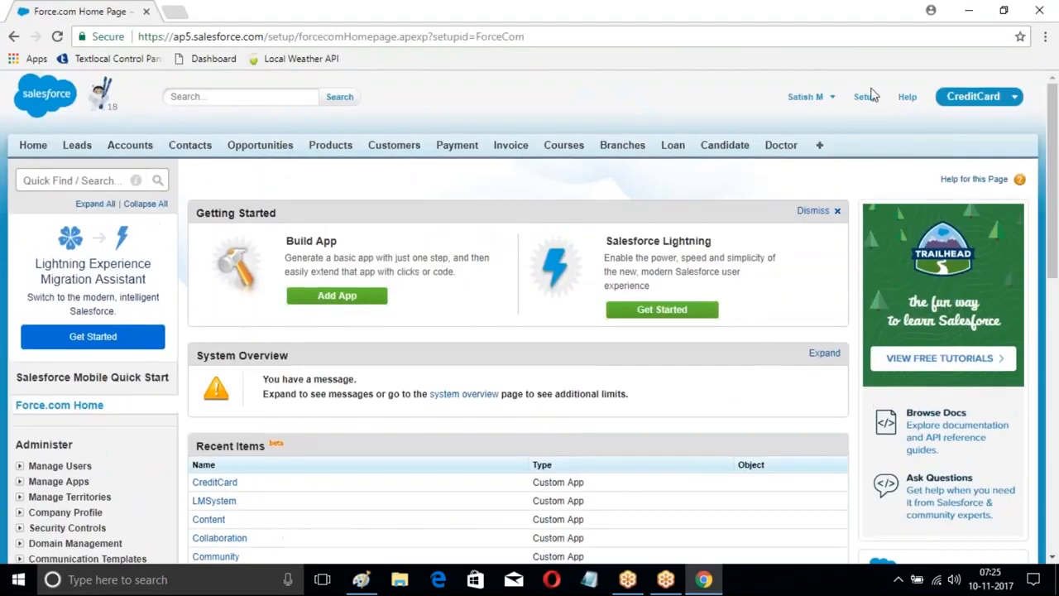
{"action": "left_click", "coordinate": [864, 98]}
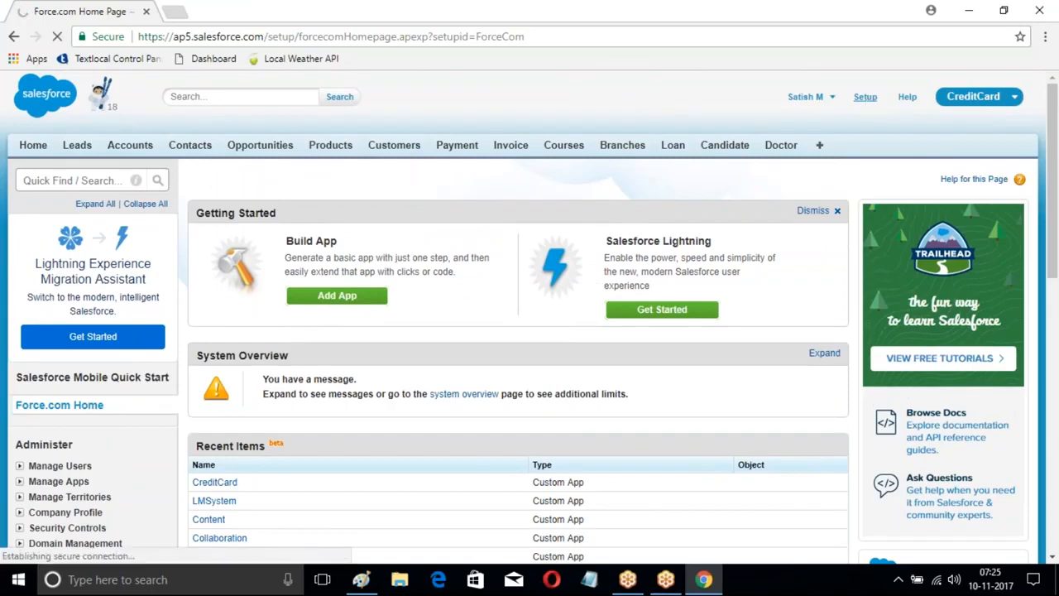
{"action": "key", "text": "ctrl+plus"}
{"action": "scroll", "coordinate": [158, 229], "scroll_direction": "down", "scroll_amount": 9}
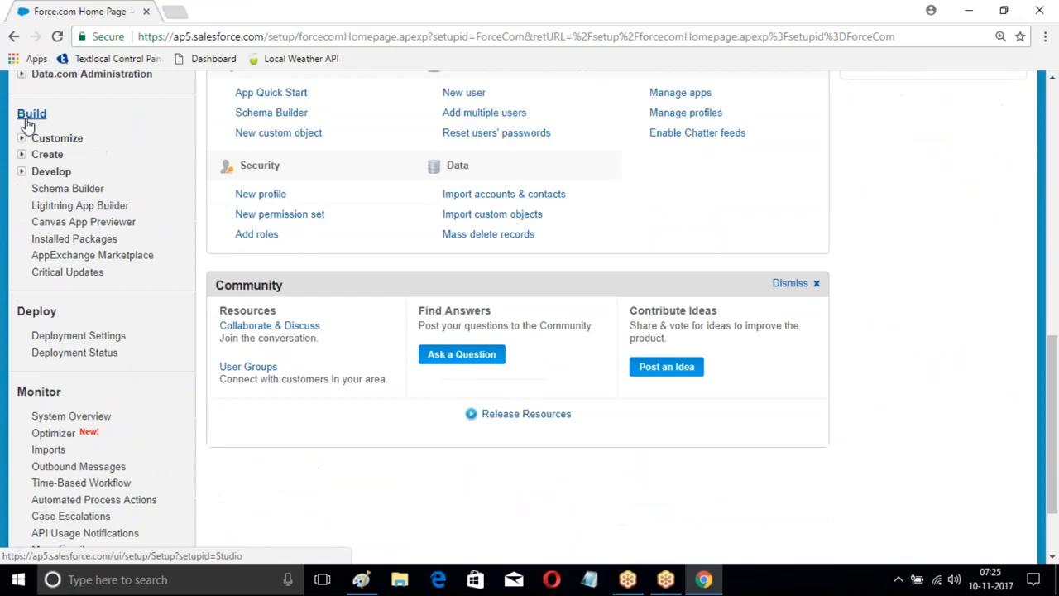
{"action": "left_click", "coordinate": [22, 154]}
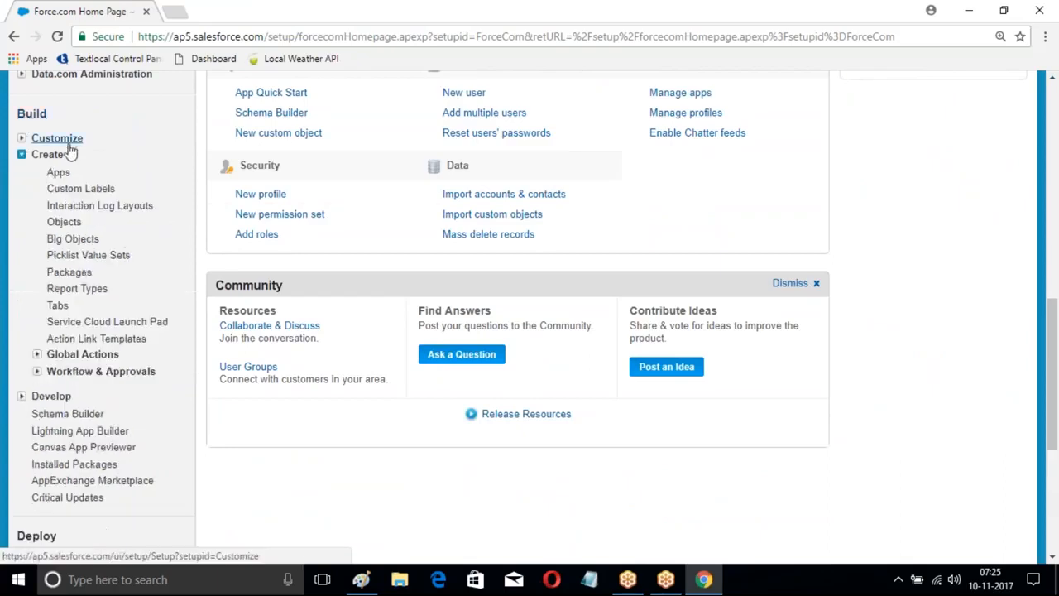
{"action": "scroll", "coordinate": [62, 182], "scroll_direction": "down", "scroll_amount": 2}
{"action": "left_click", "coordinate": [36, 216]}
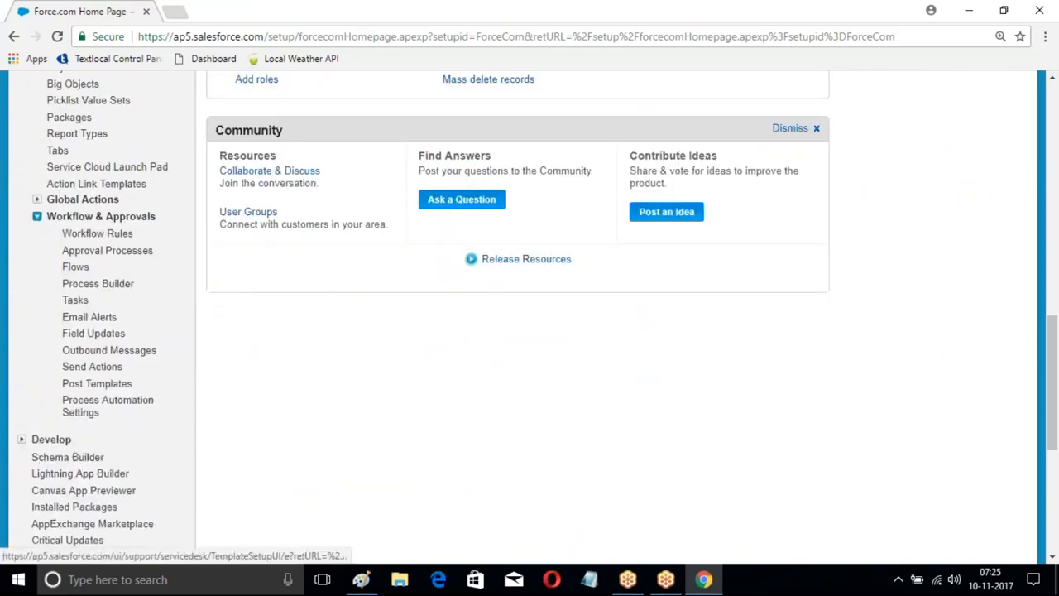
{"action": "scroll", "coordinate": [158, 153], "scroll_direction": "down", "scroll_amount": 1}
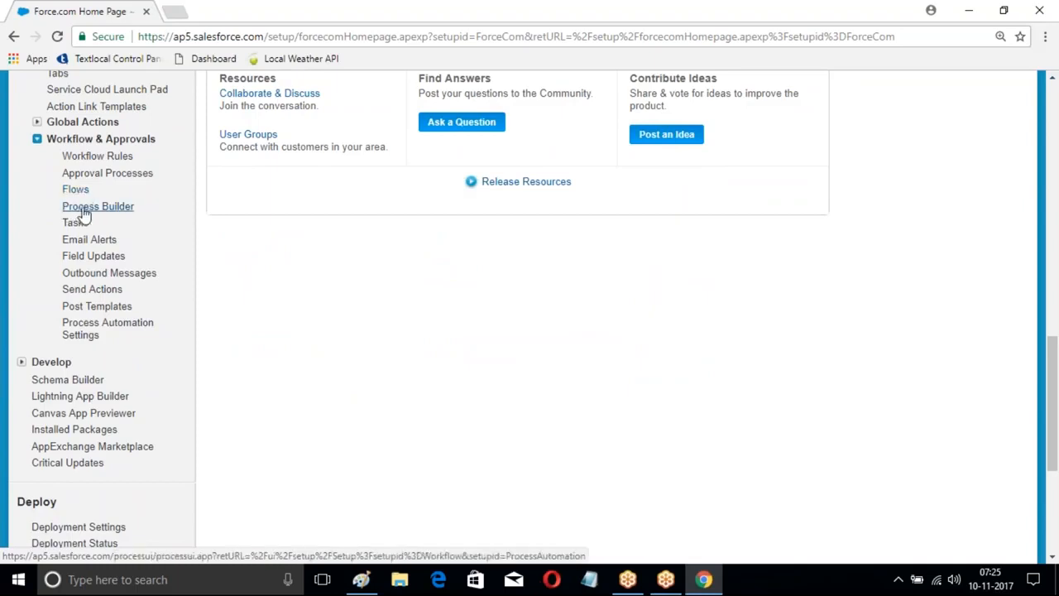
{"action": "left_click", "coordinate": [99, 208]}
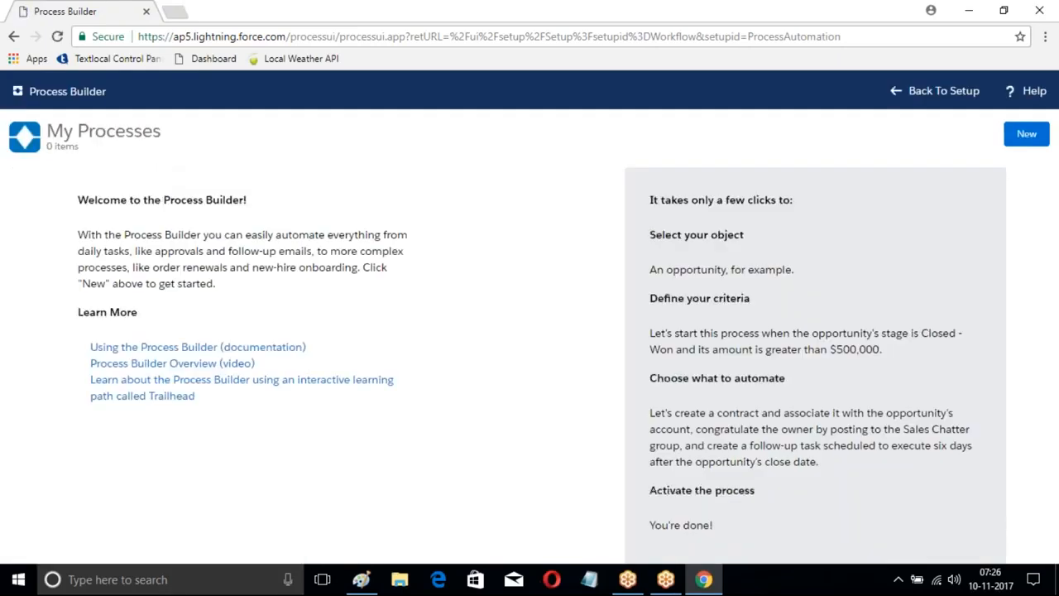
Step: Create a new process named "Lead Proces" that starts when a record changes, and save it
{"action": "left_click", "coordinate": [1029, 137]}
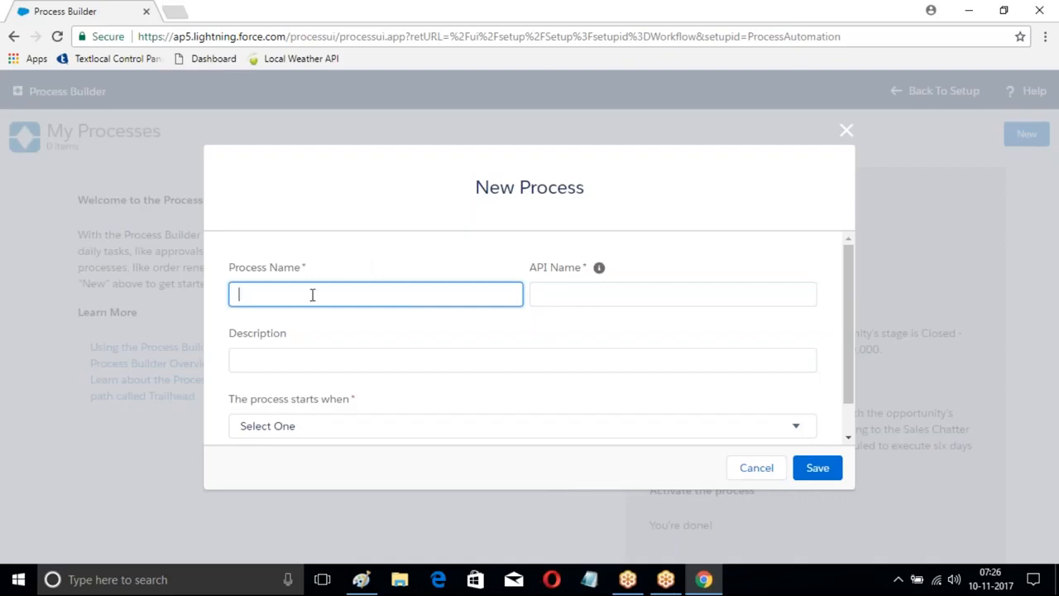
{"action": "type", "text": "Lead Proces"}
{"action": "left_click", "coordinate": [541, 295]}
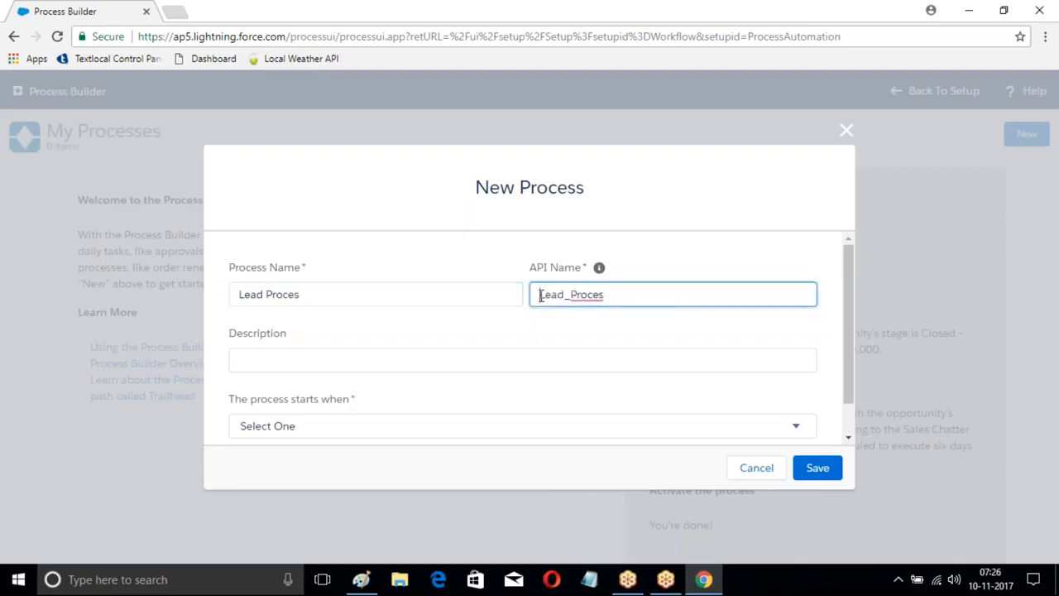
{"action": "scroll", "coordinate": [392, 349], "scroll_direction": "down", "scroll_amount": 1}
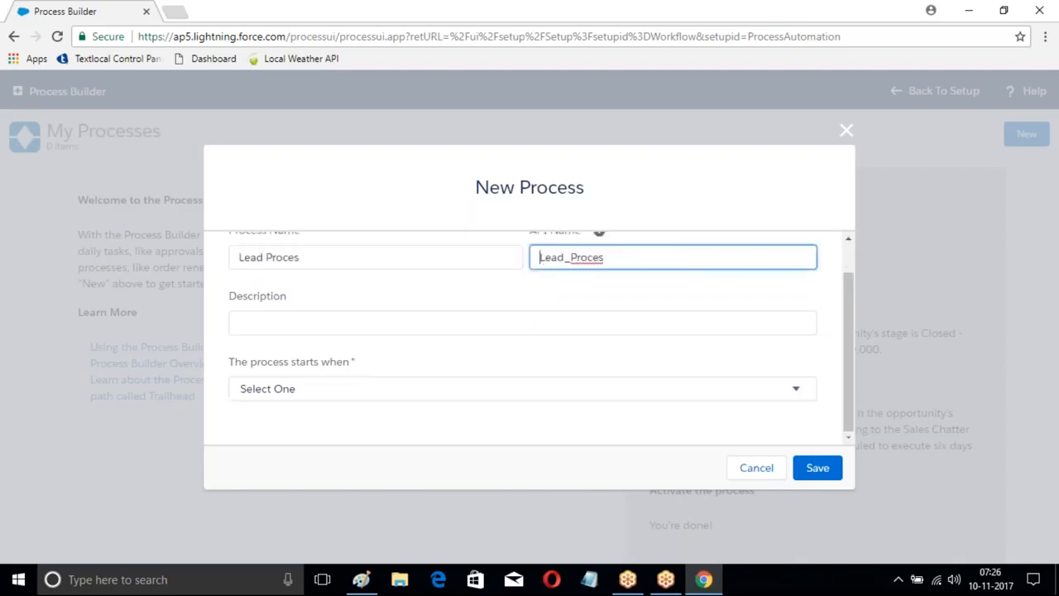
{"action": "left_click", "coordinate": [395, 399]}
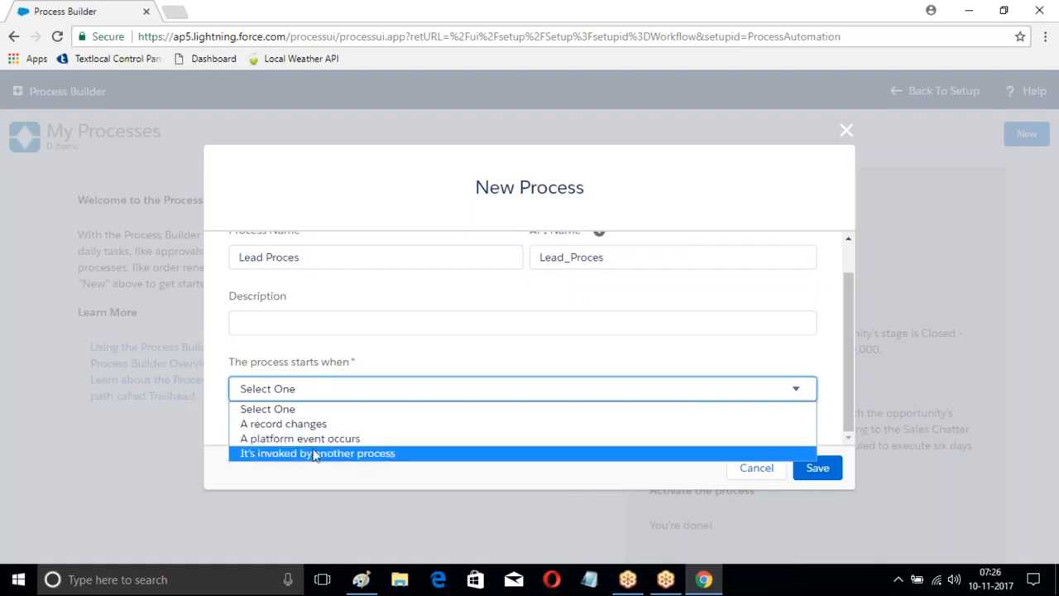
{"action": "left_click", "coordinate": [294, 422]}
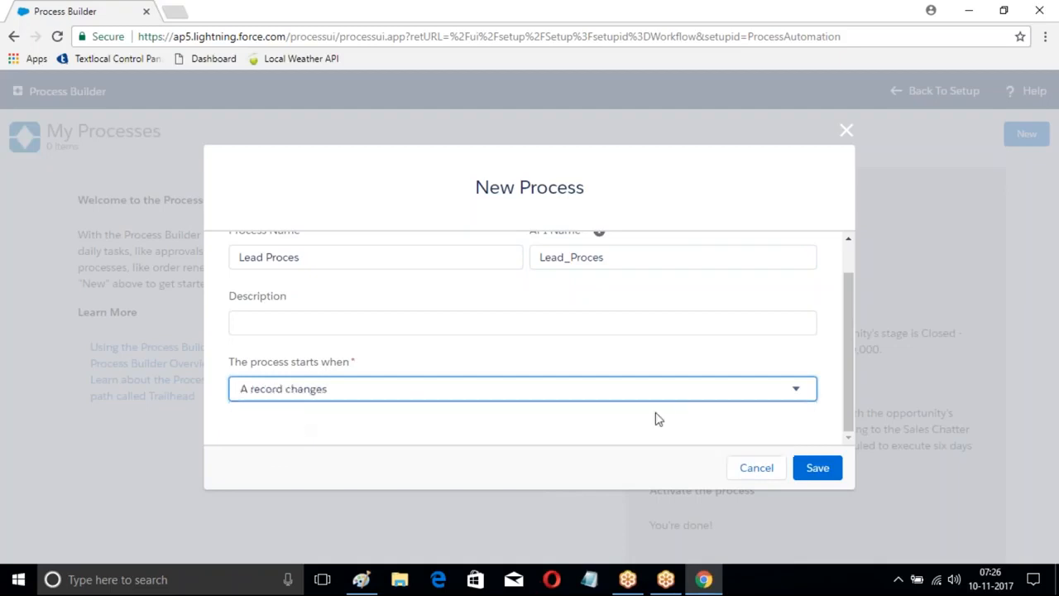
{"action": "left_click", "coordinate": [815, 469]}
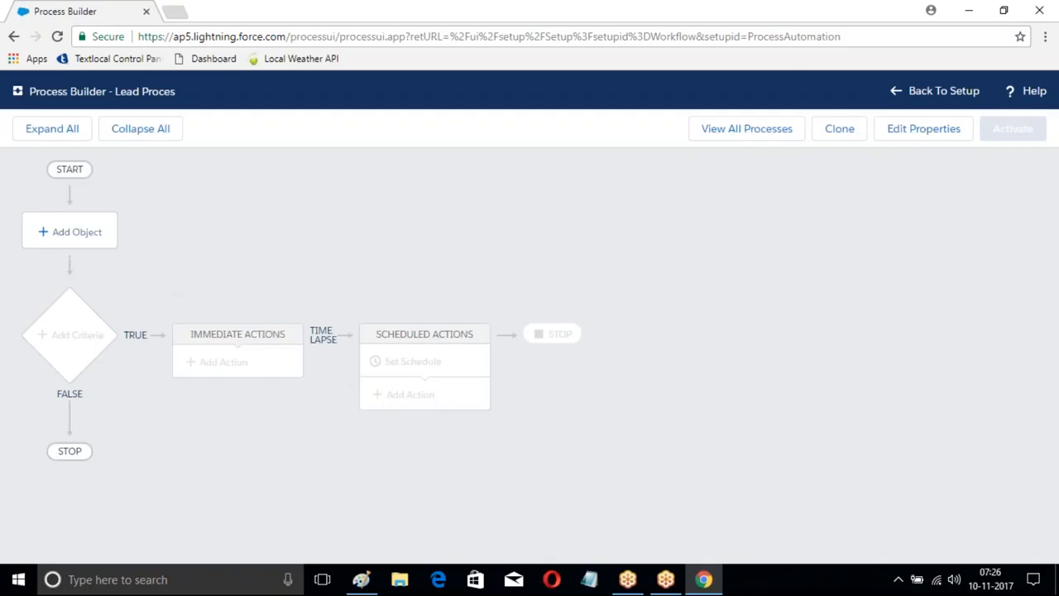
Step: Set Lead as the process object, starting only when a record is created, and save it
{"action": "left_click", "coordinate": [58, 235]}
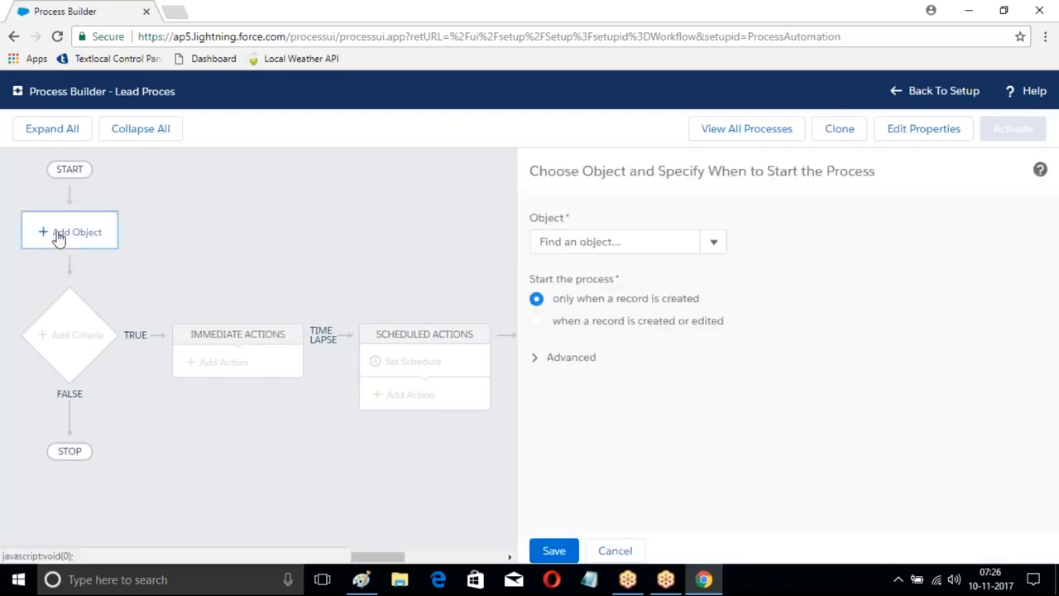
{"action": "left_click", "coordinate": [634, 242]}
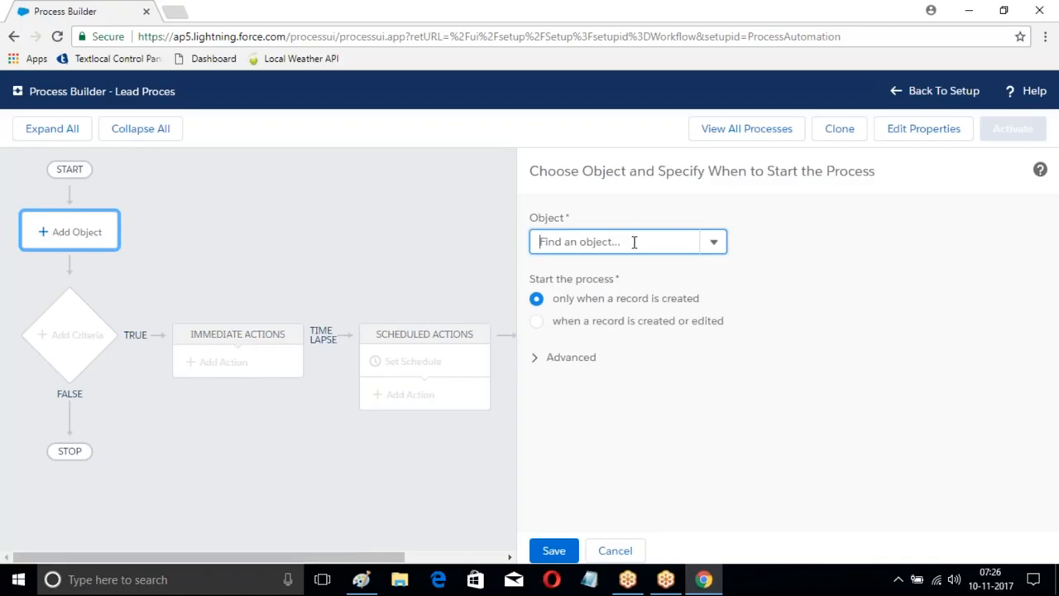
{"action": "type", "text": "Lead"}
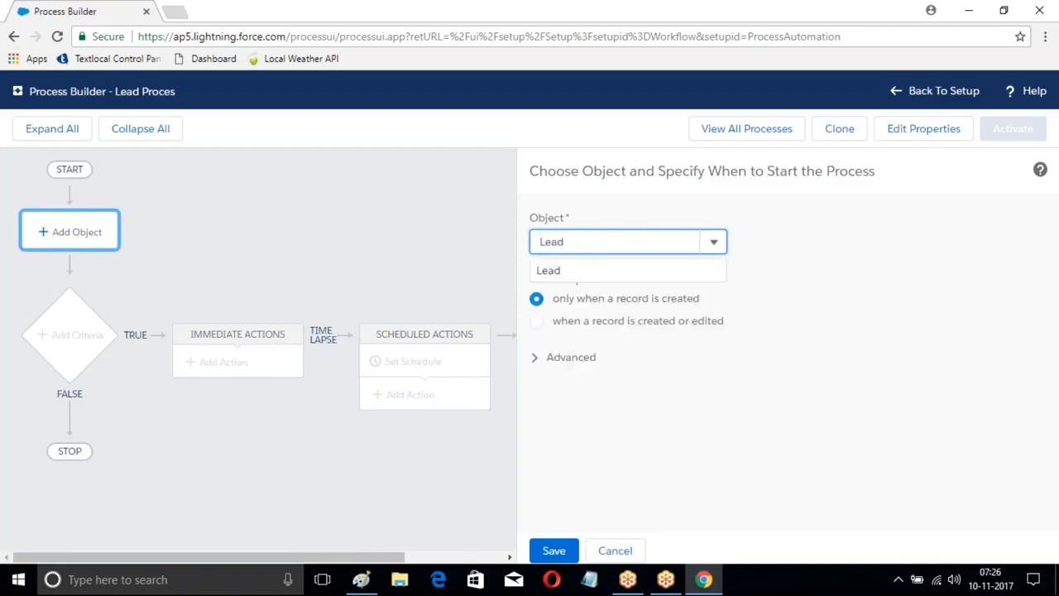
{"action": "key", "text": "Return"}
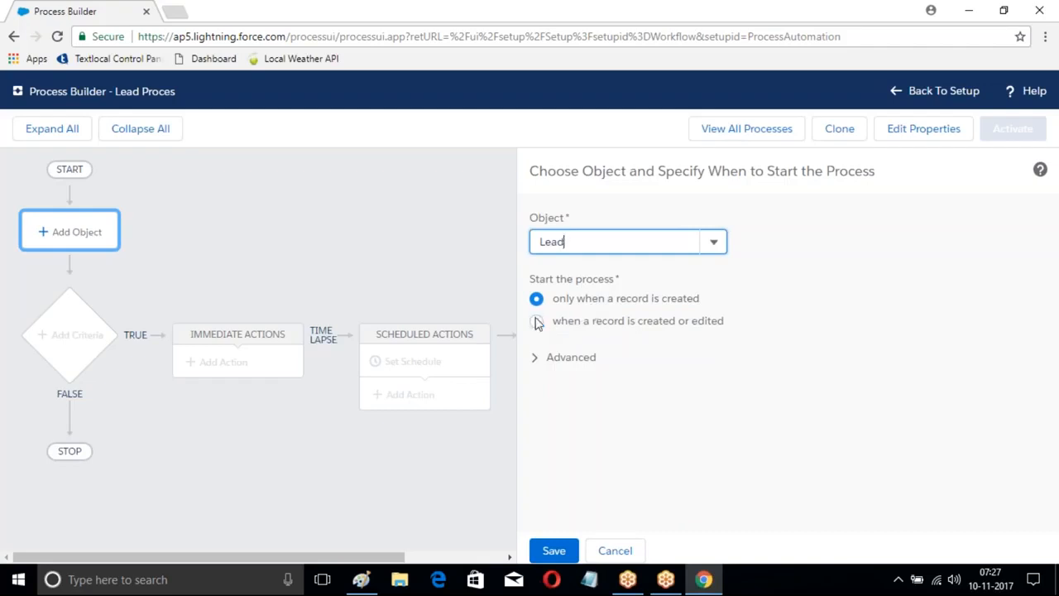
{"action": "left_click", "coordinate": [562, 540]}
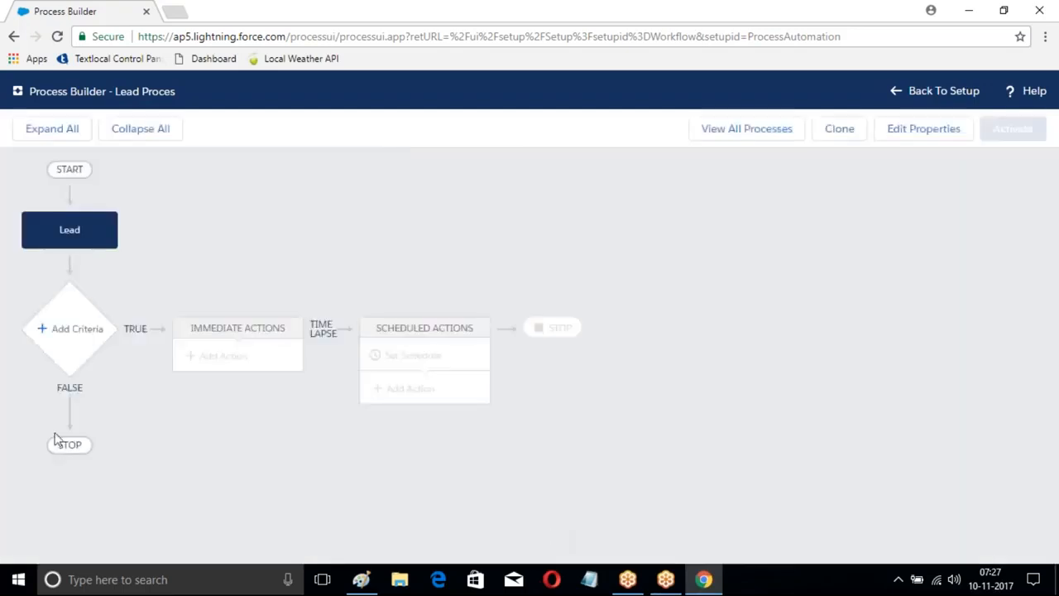
Step: Add a criteria named "Hyd CityRule" with the condition that the Lead's City equals the string Hyd, and save it
{"action": "left_click", "coordinate": [83, 335]}
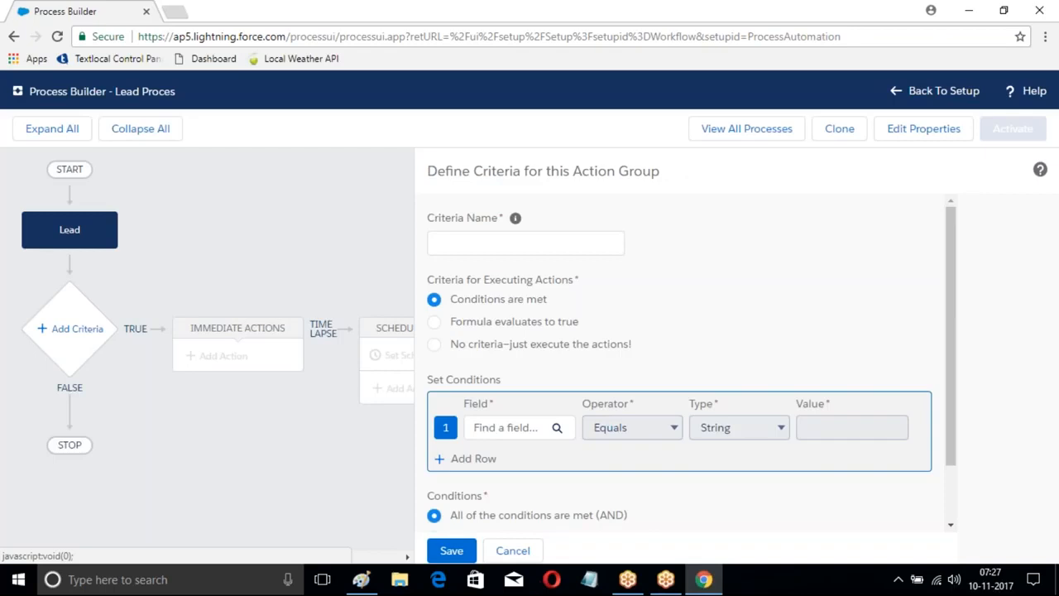
{"action": "left_click", "coordinate": [500, 243]}
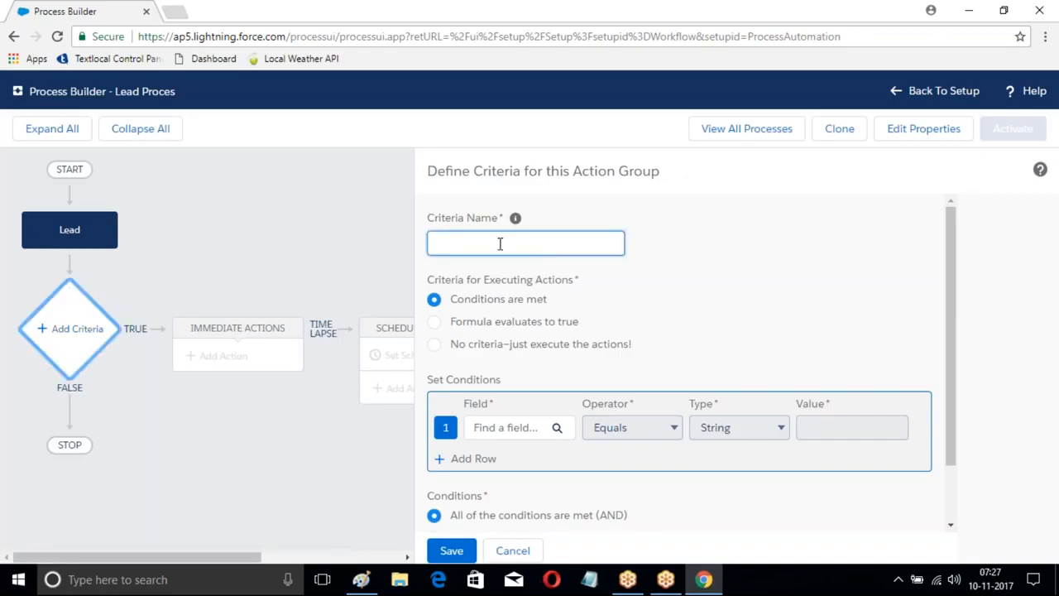
{"action": "type", "text": "Hyd CityRule"}
{"action": "scroll", "coordinate": [549, 298], "scroll_direction": "down", "scroll_amount": 2}
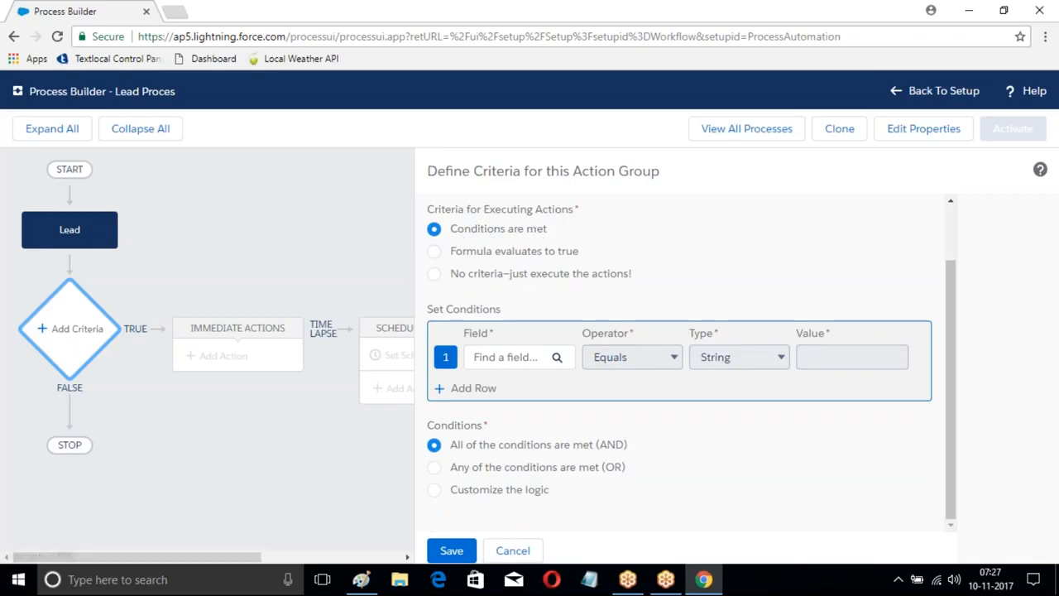
{"action": "left_click", "coordinate": [506, 357]}
{"action": "type", "text": "City"}
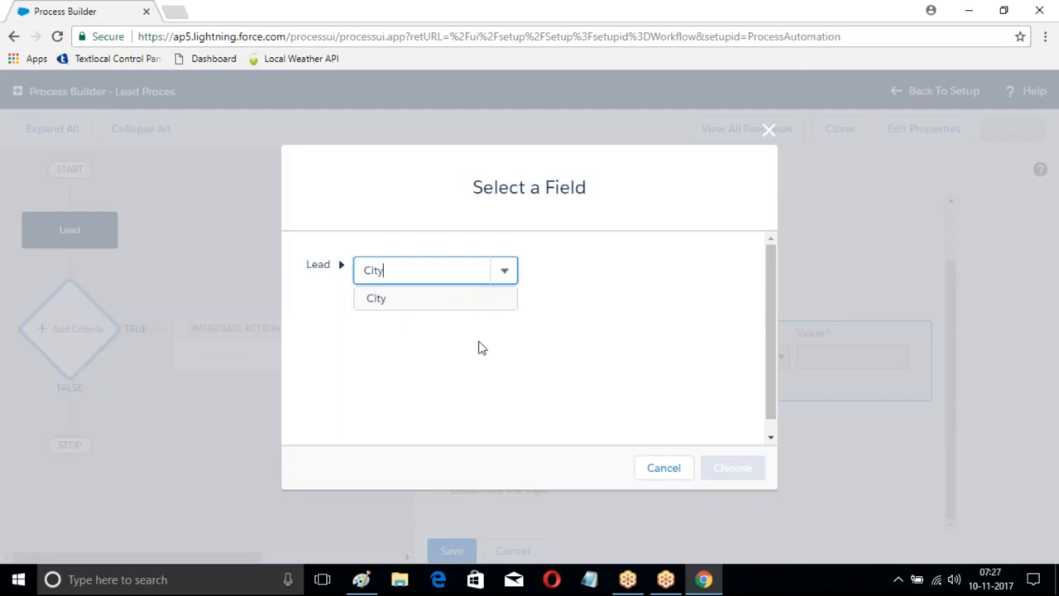
{"action": "left_click", "coordinate": [399, 300]}
{"action": "left_click", "coordinate": [735, 469]}
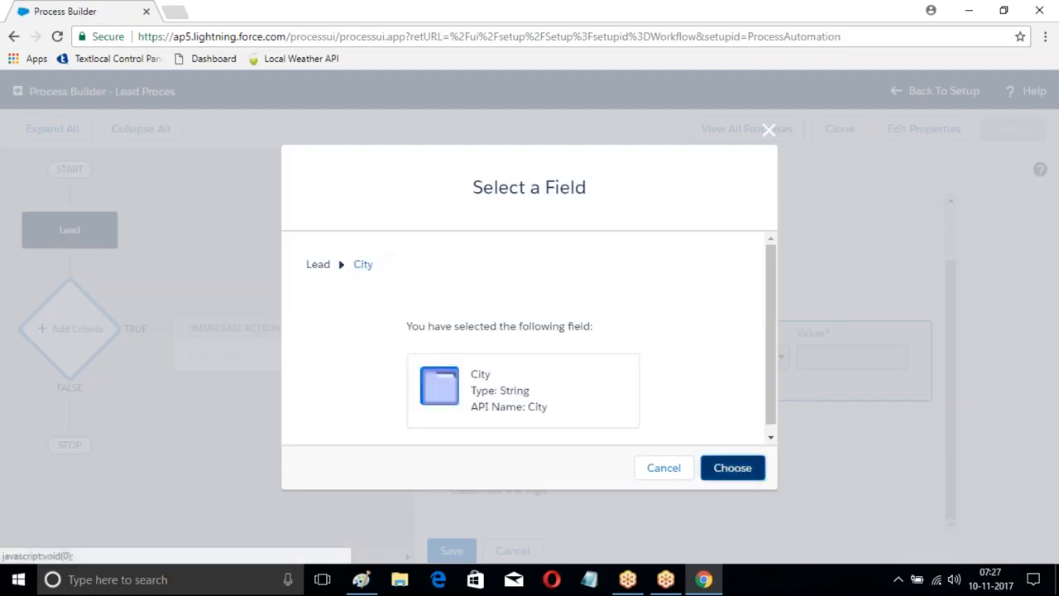
{"action": "left_click", "coordinate": [830, 360]}
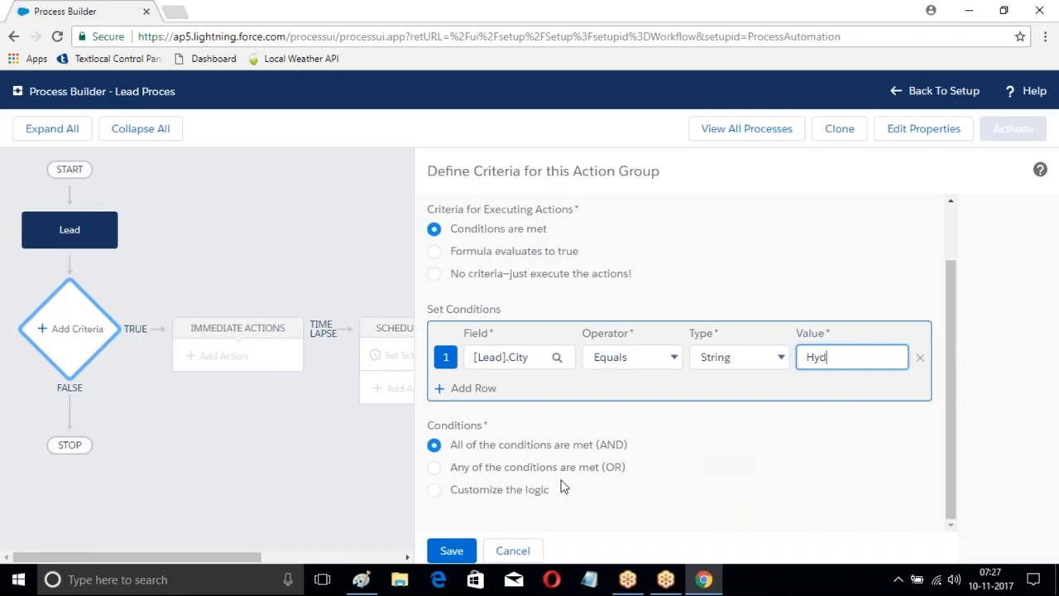
{"action": "left_click", "coordinate": [452, 552]}
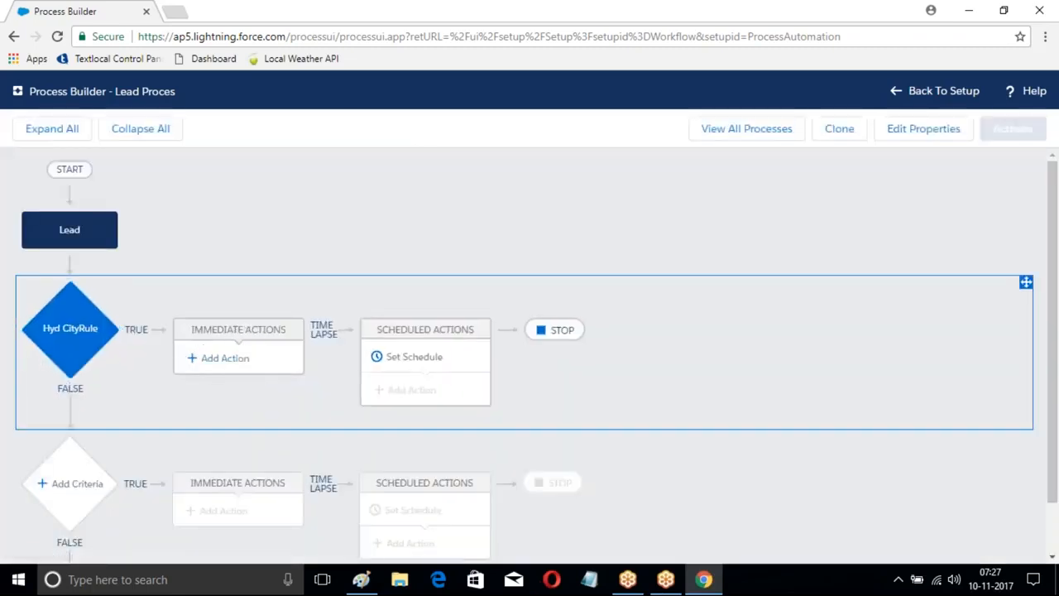
Step: Add an Update Records immediate action named "LeadUpdate1" to Hyd CityRule, targeting the Lead record that started the process
{"action": "left_click", "coordinate": [225, 360]}
{"action": "left_click", "coordinate": [608, 244]}
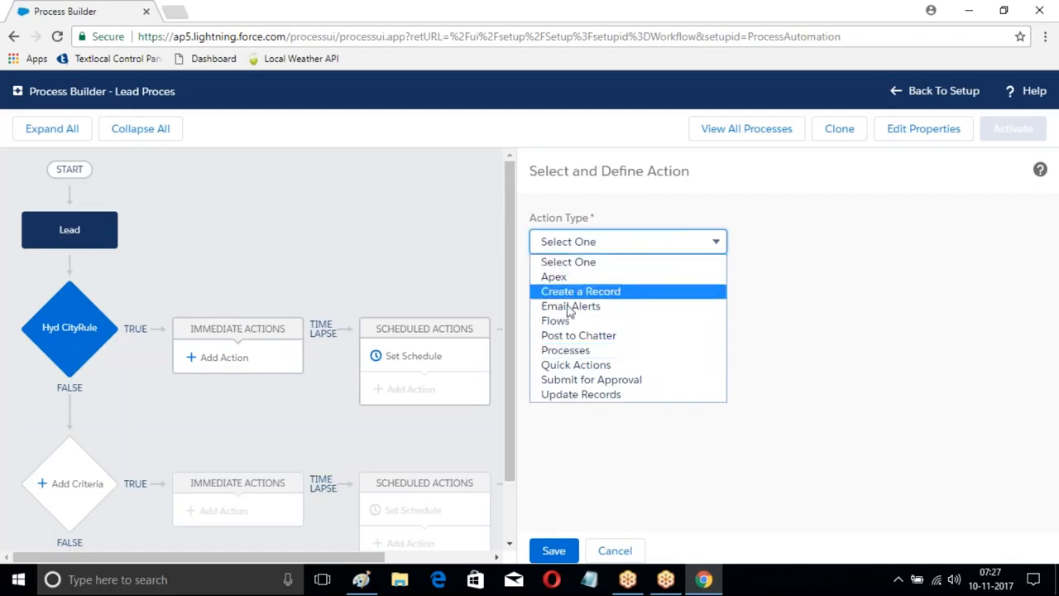
{"action": "left_click", "coordinate": [579, 395]}
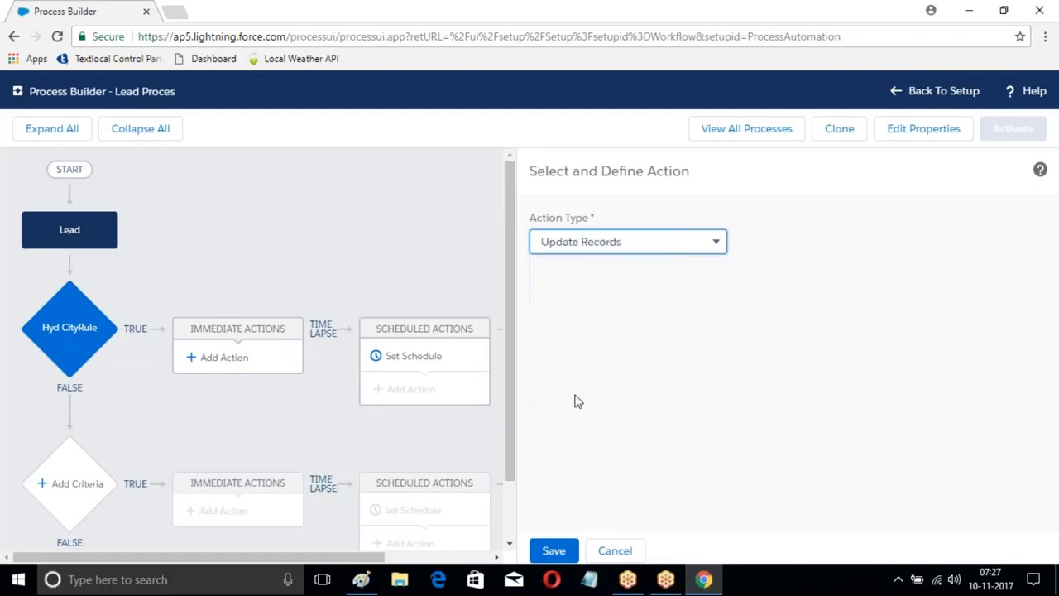
{"action": "left_click", "coordinate": [575, 308]}
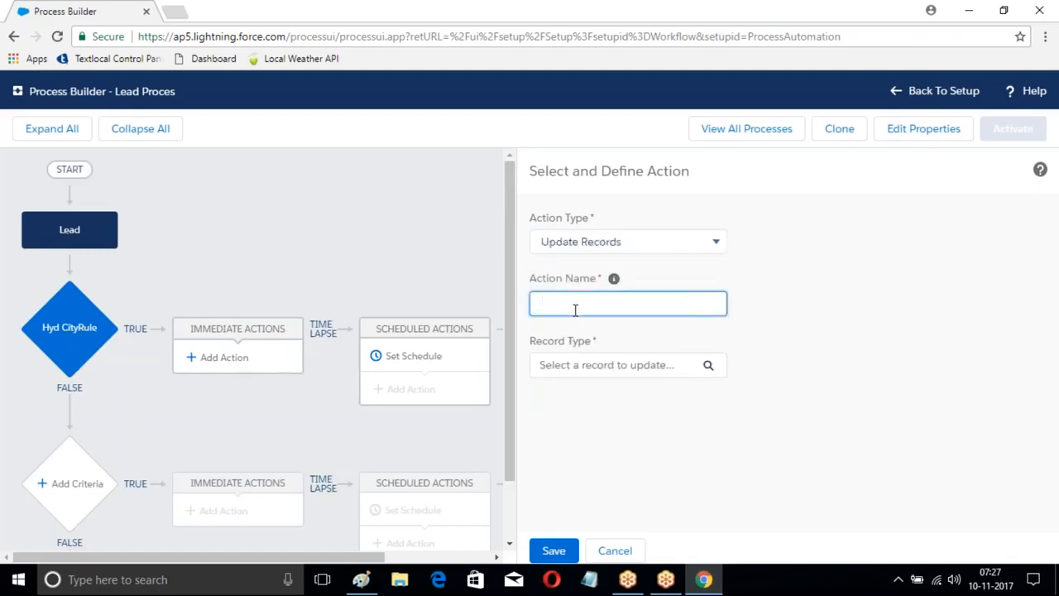
{"action": "type", "text": "LeadUpd"}
{"action": "left_click", "coordinate": [708, 366]}
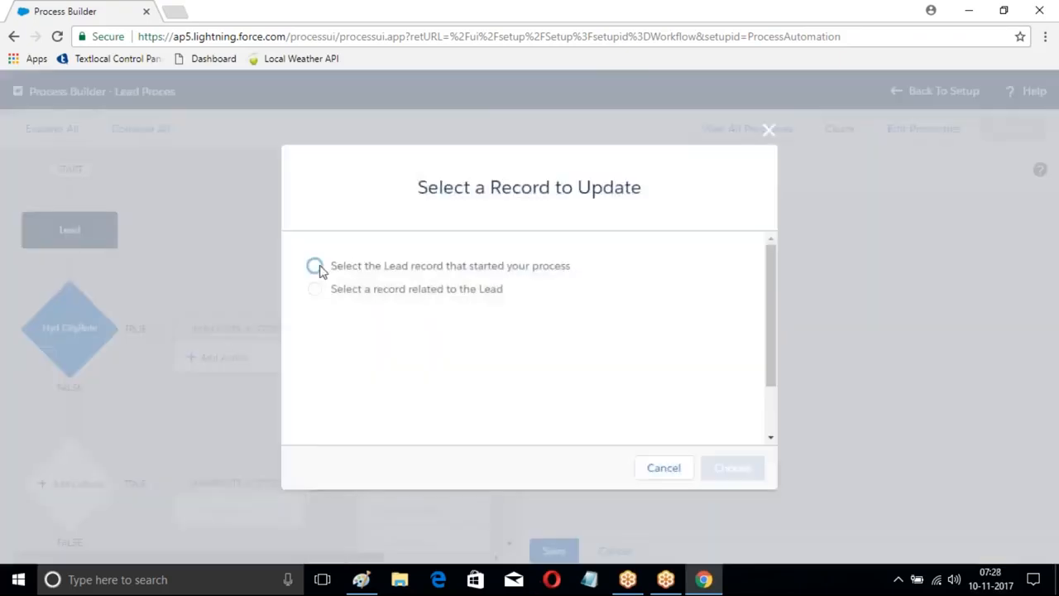
{"action": "left_click", "coordinate": [314, 266]}
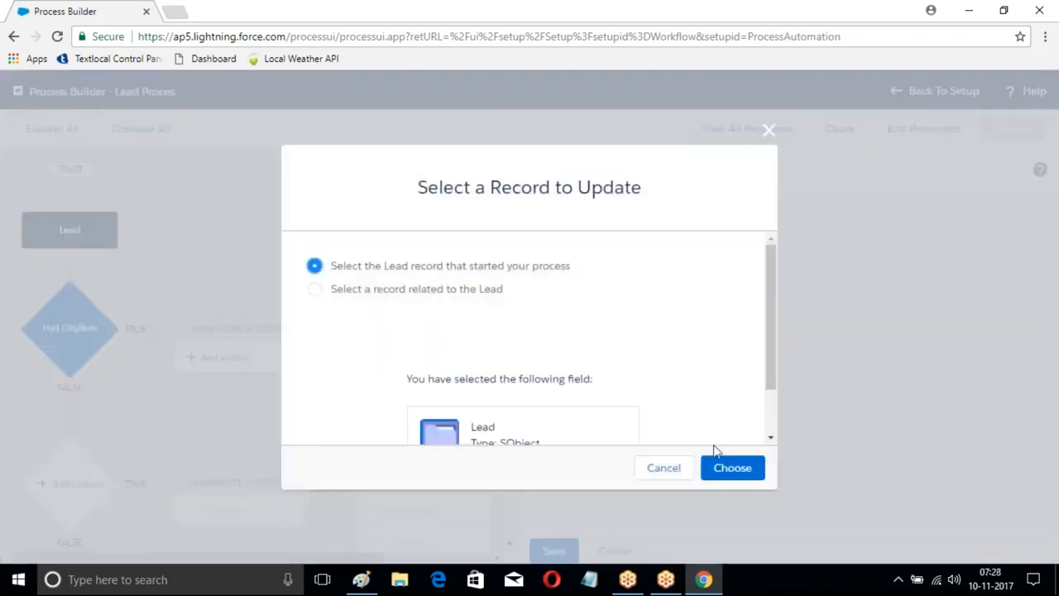
{"action": "left_click", "coordinate": [721, 470]}
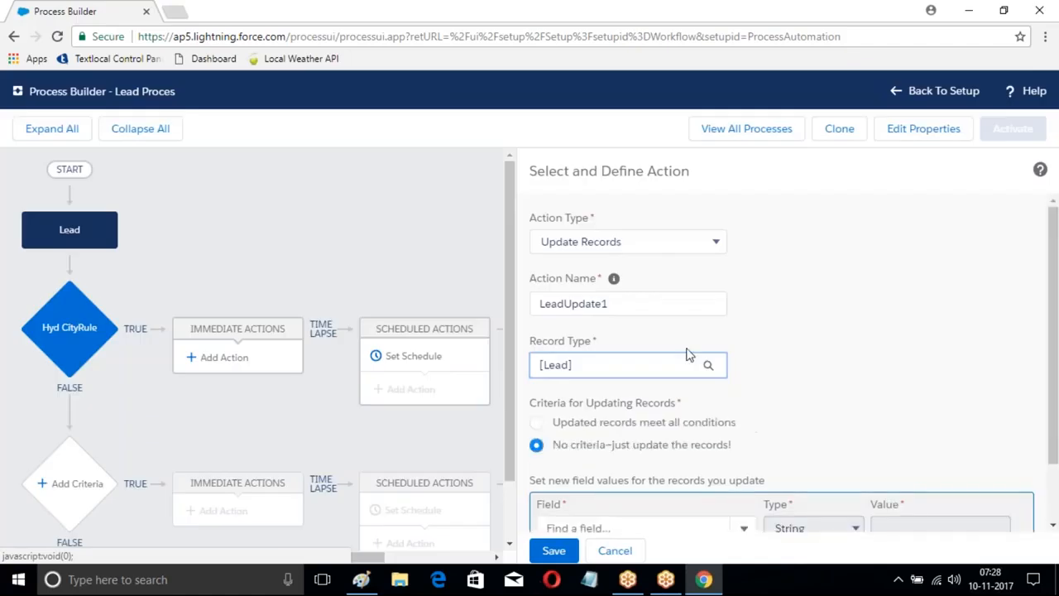
Step: Make the LeadUpdate1 action set the Lead's Rating field to the picklist value Hot, and save it
{"action": "scroll", "coordinate": [686, 354], "scroll_direction": "down", "scroll_amount": 1}
{"action": "left_click", "coordinate": [686, 456]}
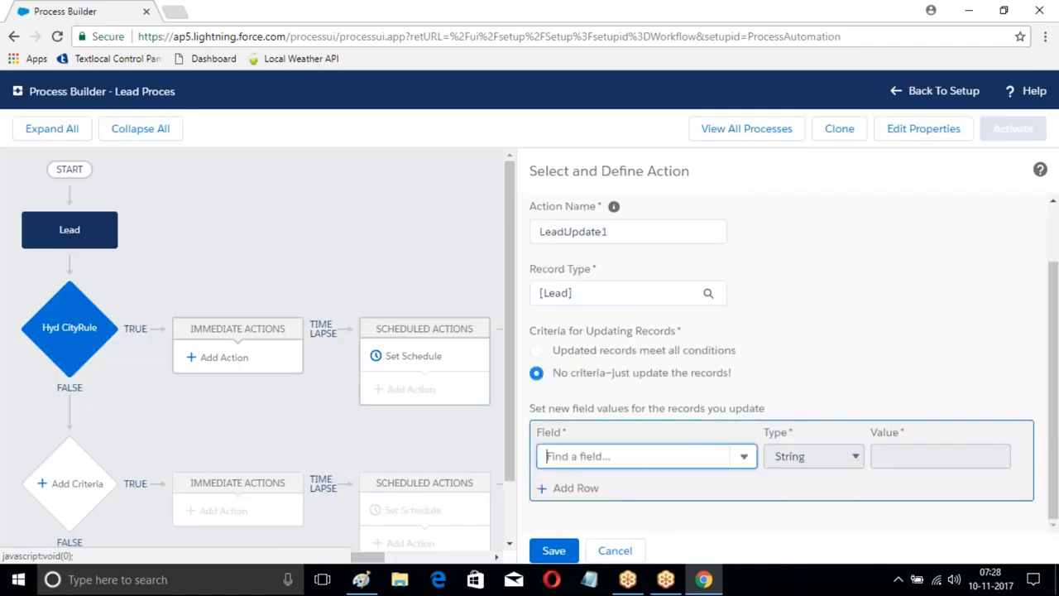
{"action": "type", "text": "O"}
{"action": "key", "text": "BackSpace"}
{"action": "type", "text": "Ra"}
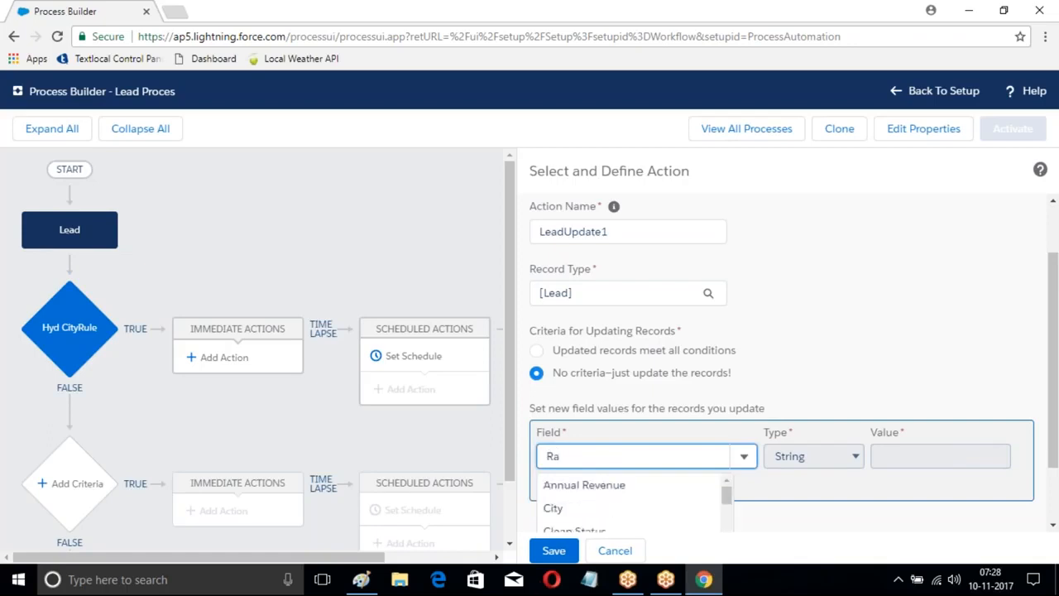
{"action": "type", "text": "ting"}
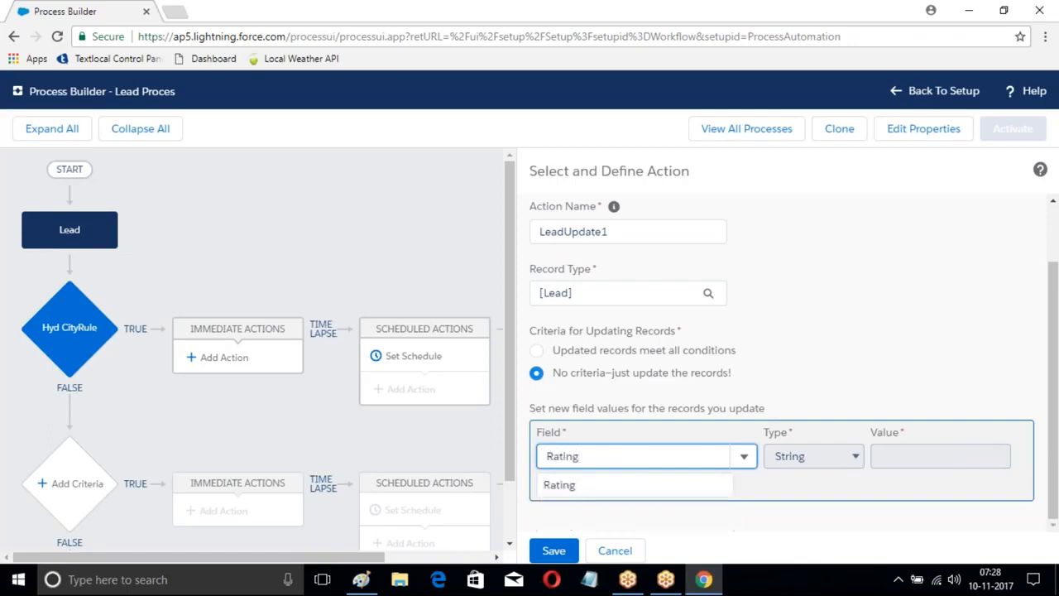
{"action": "left_click", "coordinate": [566, 488]}
{"action": "left_click", "coordinate": [922, 462]}
{"action": "left_click", "coordinate": [895, 489]}
{"action": "left_click", "coordinate": [554, 550]}
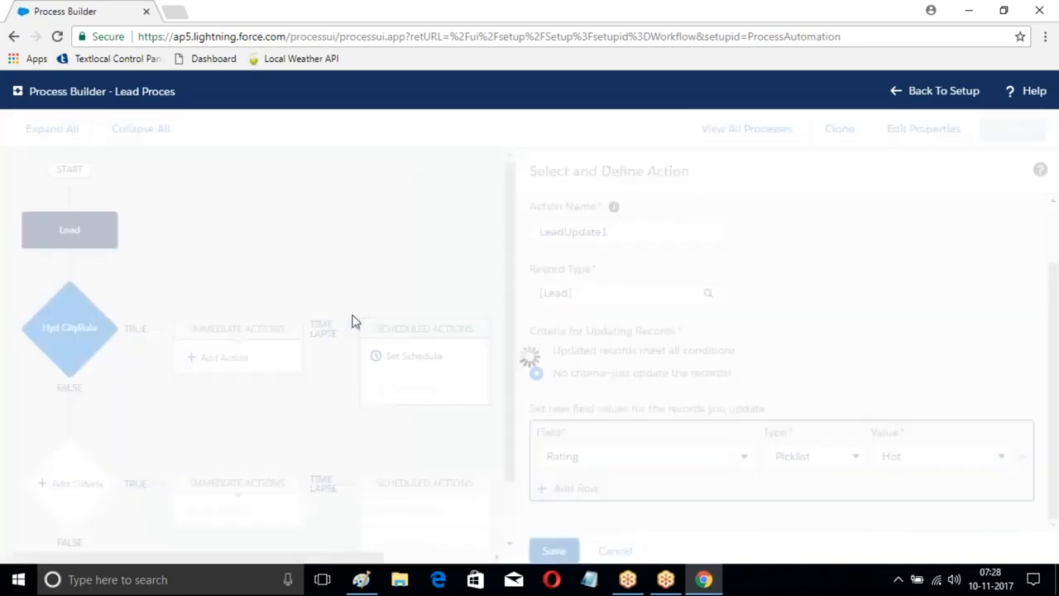
Step: Add a second criteria below Hyd CityRule with the condition that the Lead's City equals the string Ban
{"action": "scroll", "coordinate": [279, 250], "scroll_direction": "down", "scroll_amount": 1}
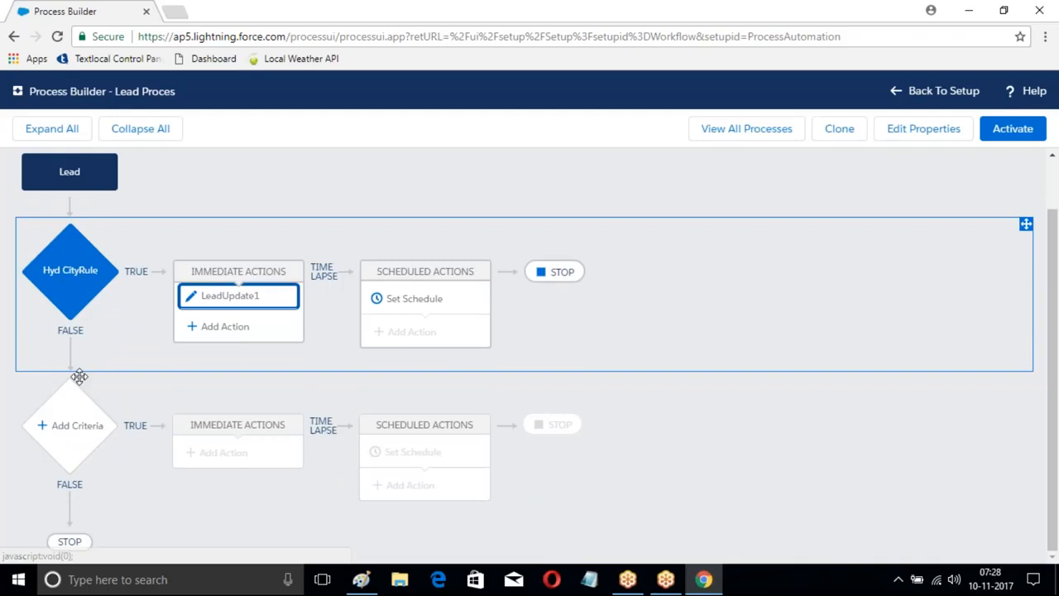
{"action": "left_click", "coordinate": [73, 428]}
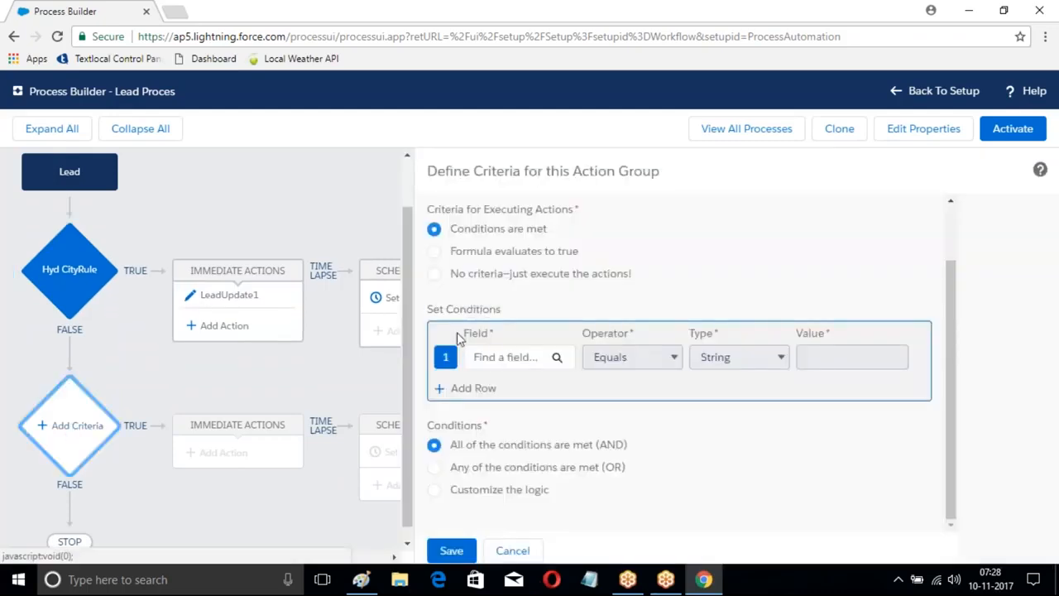
{"action": "left_click", "coordinate": [513, 359]}
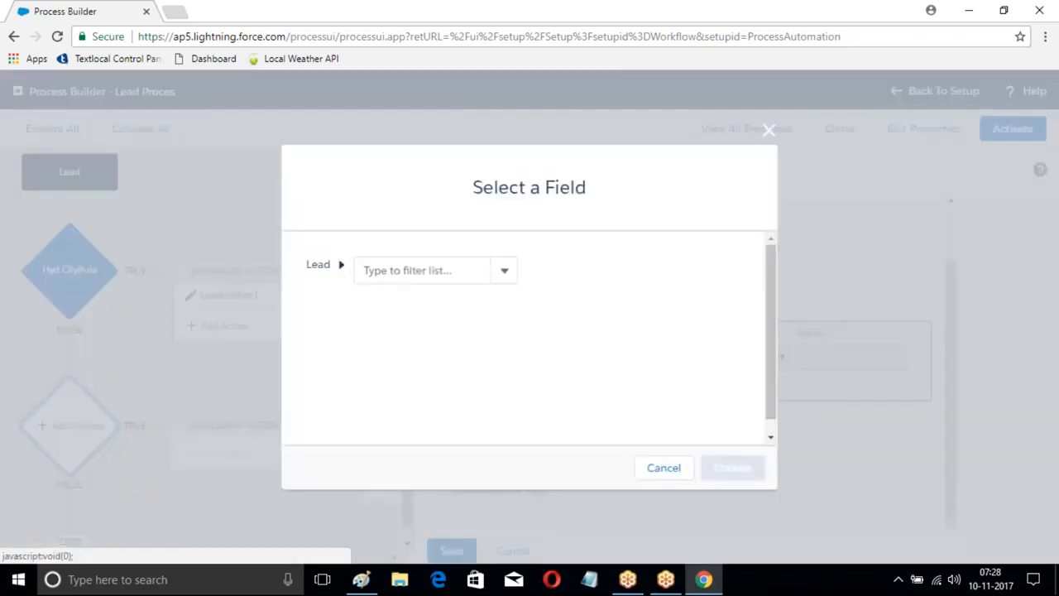
{"action": "type", "text": "City"}
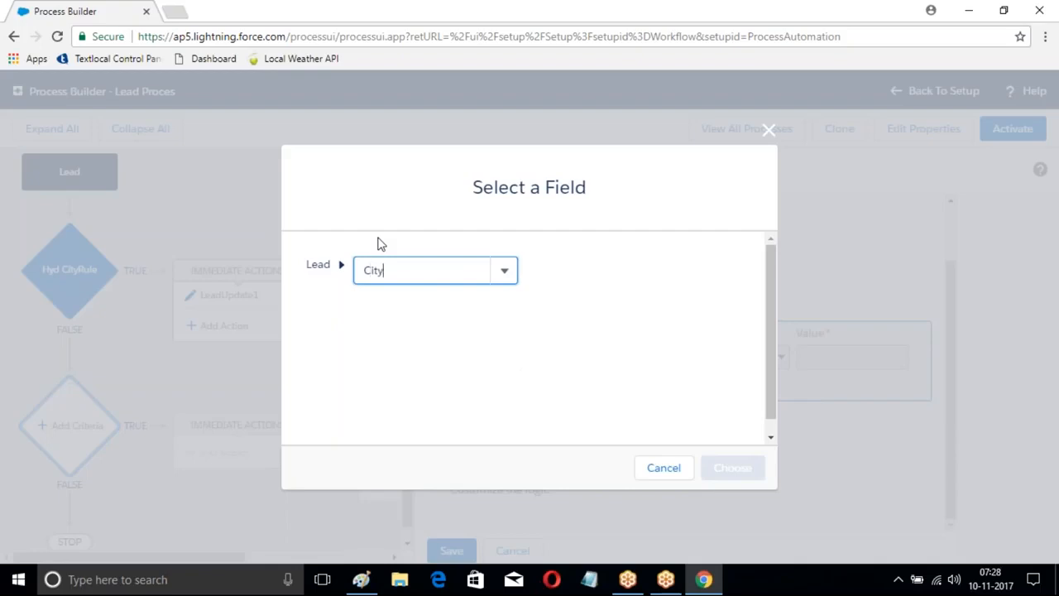
{"action": "left_click", "coordinate": [376, 298]}
{"action": "left_click", "coordinate": [732, 468]}
{"action": "left_click", "coordinate": [836, 359]}
{"action": "type", "text": "Ban"}
{"action": "left_click", "coordinate": [454, 555]}
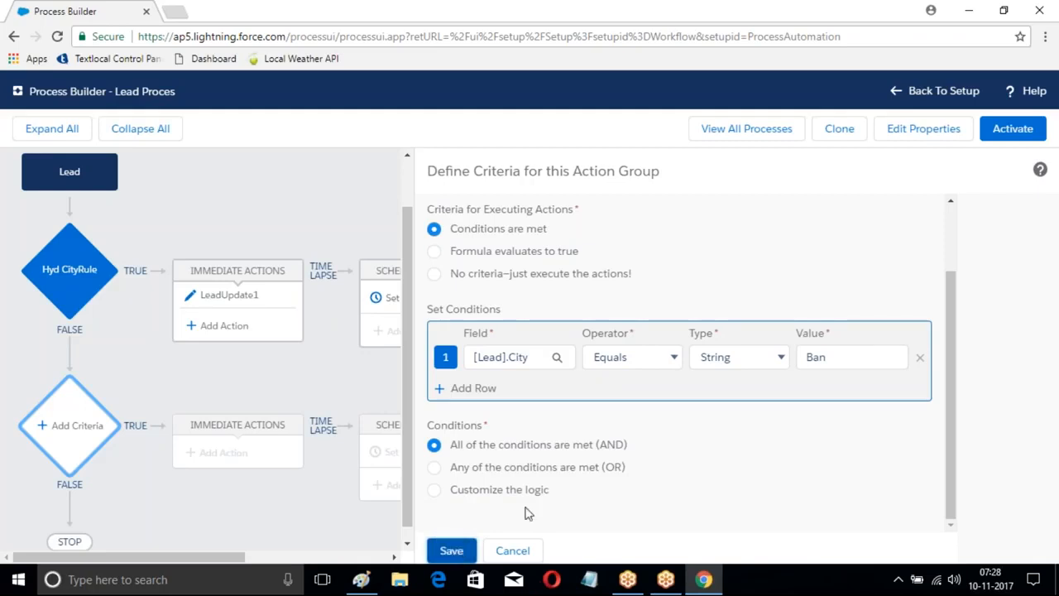
Step: Name the second criteria "CityBan" and save it
{"action": "scroll", "coordinate": [657, 442], "scroll_direction": "up", "scroll_amount": 1}
{"action": "left_click", "coordinate": [476, 246]}
{"action": "type", "text": "CityBa"}
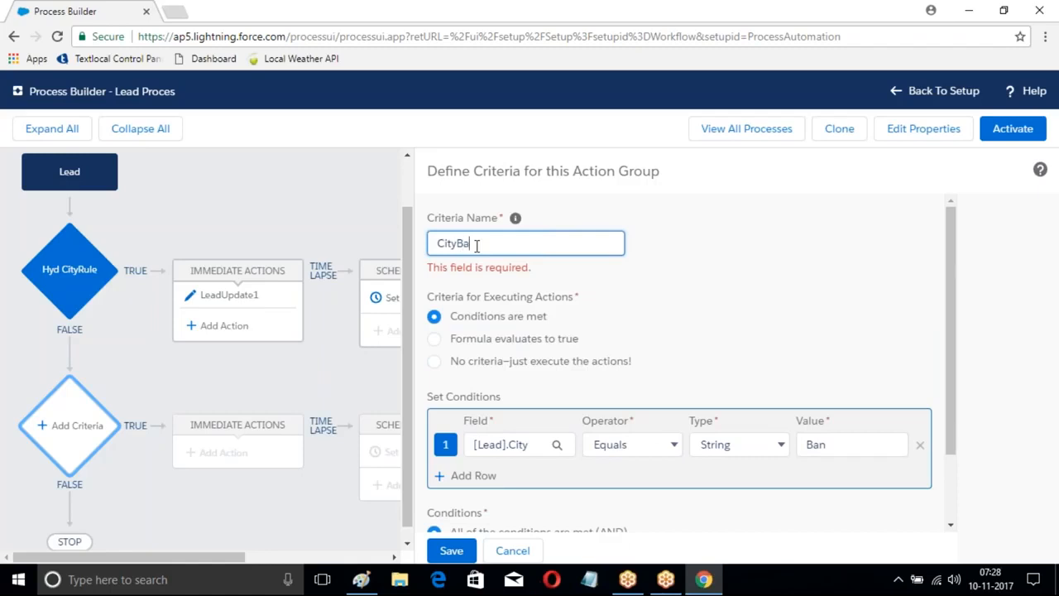
{"action": "scroll", "coordinate": [601, 276], "scroll_direction": "down", "scroll_amount": 3}
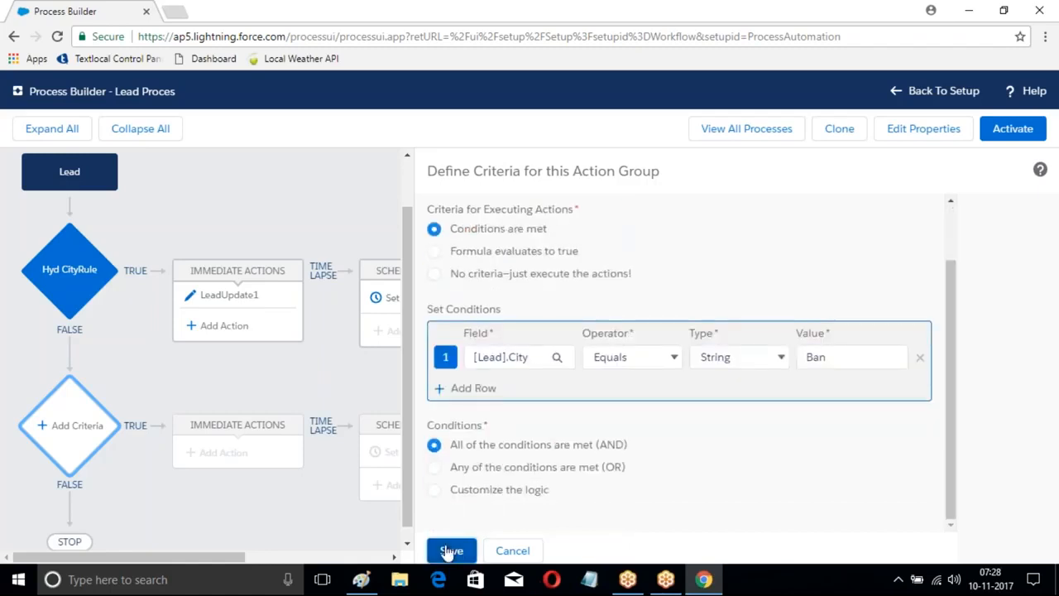
{"action": "left_click", "coordinate": [451, 550]}
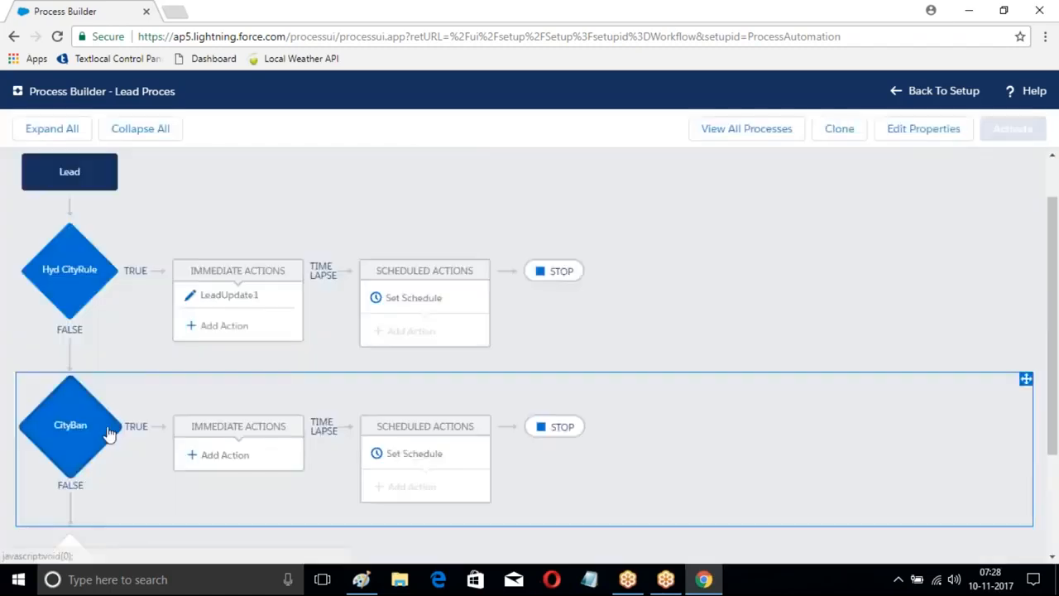
Step: Add an Update Records immediate action named "Update2" to CityBan, targeting the Lead record that started the process
{"action": "scroll", "coordinate": [530, 355], "scroll_direction": "down", "scroll_amount": 2}
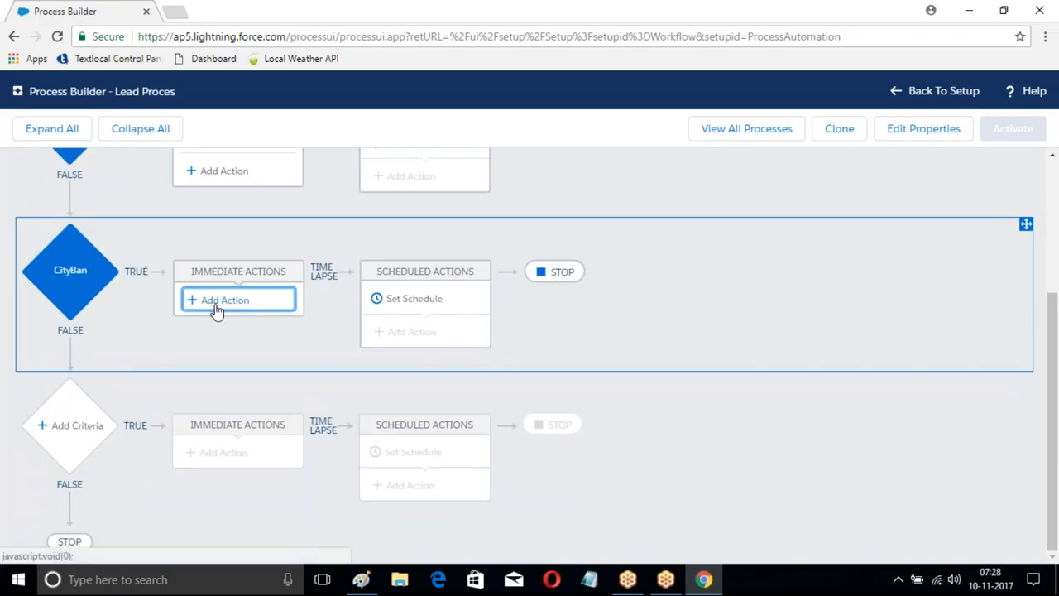
{"action": "left_click", "coordinate": [216, 308]}
{"action": "left_click", "coordinate": [631, 243]}
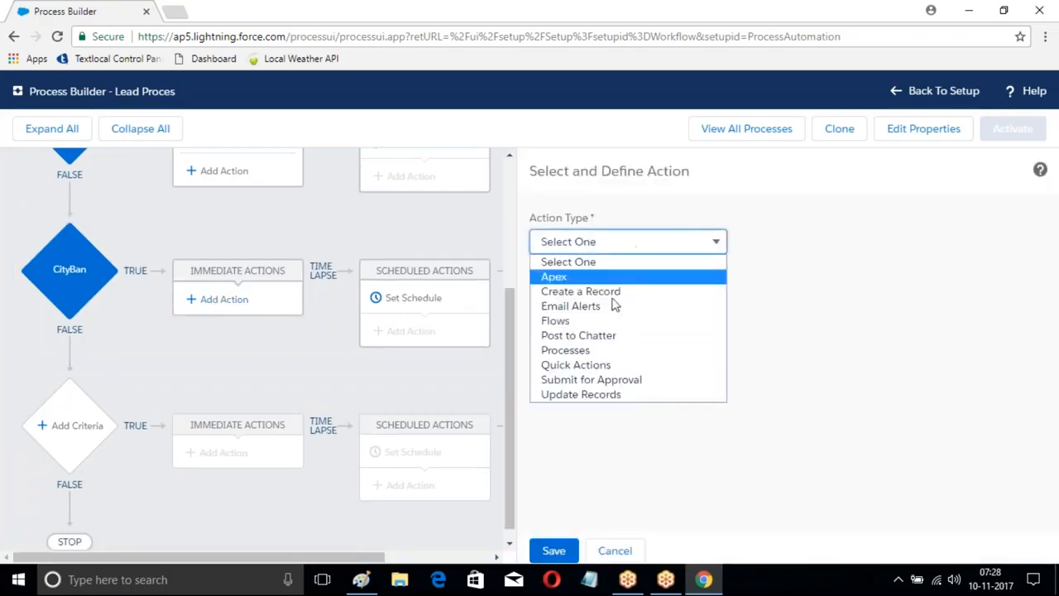
{"action": "left_click", "coordinate": [592, 395]}
{"action": "left_click", "coordinate": [565, 302]}
{"action": "type", "text": "Update2"}
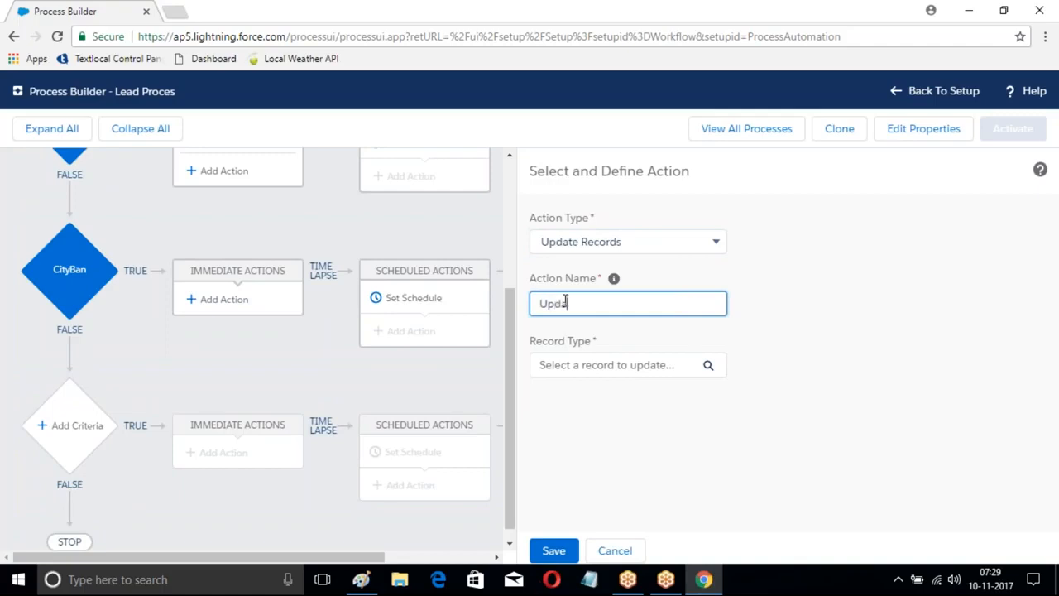
{"action": "left_click", "coordinate": [708, 369]}
{"action": "left_click", "coordinate": [314, 265]}
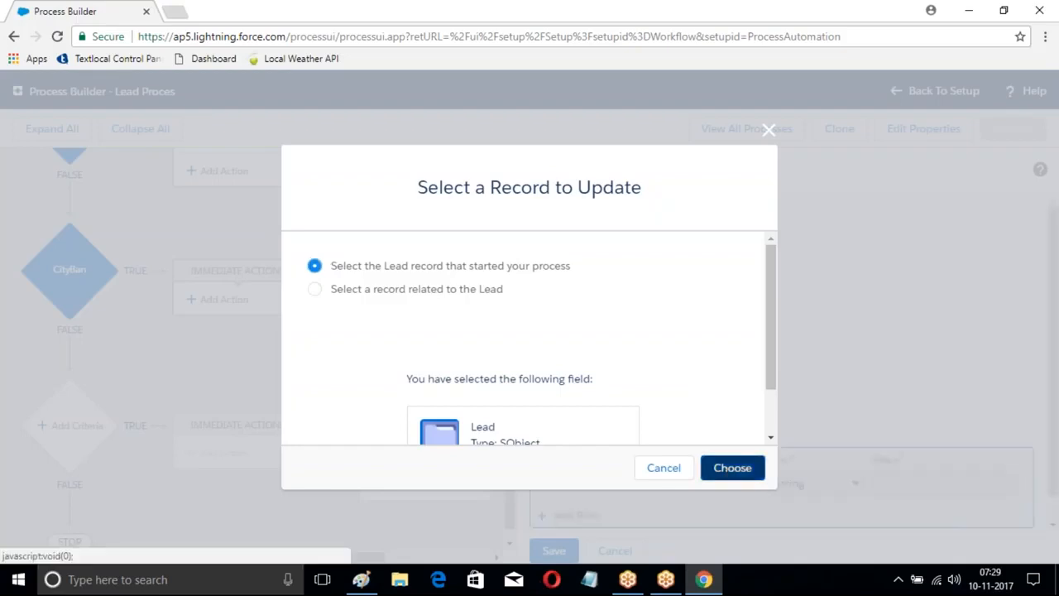
{"action": "left_click", "coordinate": [731, 469]}
Step: Make the Update2 action set the Lead's Rating field to the picklist value Warm, and save it
{"action": "scroll", "coordinate": [720, 485], "scroll_direction": "down", "scroll_amount": 1}
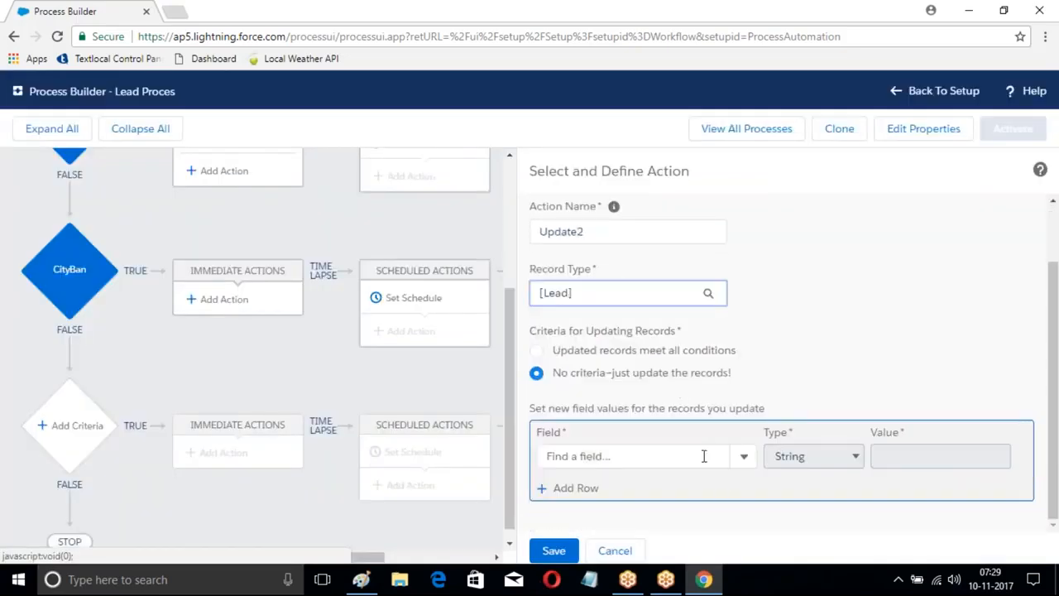
{"action": "left_click", "coordinate": [704, 456]}
{"action": "type", "text": "Rat"}
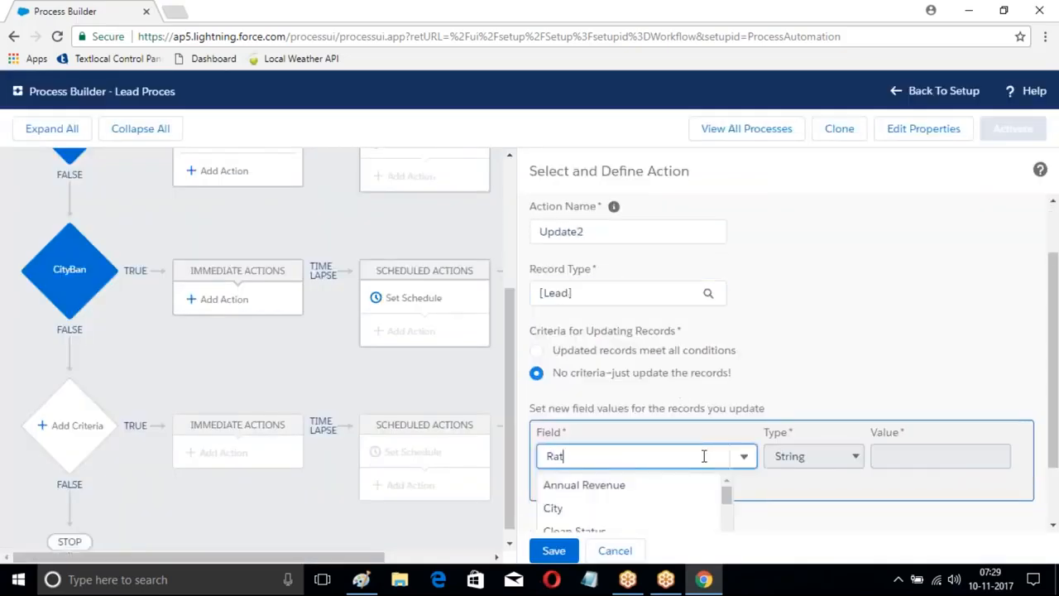
{"action": "type", "text": "ing"}
{"action": "left_click", "coordinate": [650, 499]}
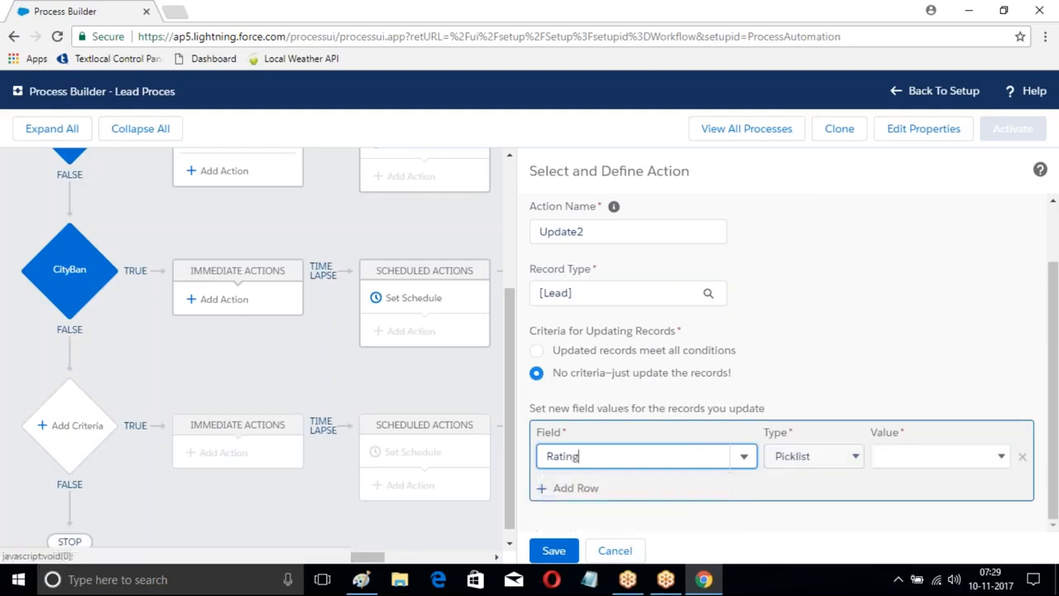
{"action": "left_click", "coordinate": [914, 455]}
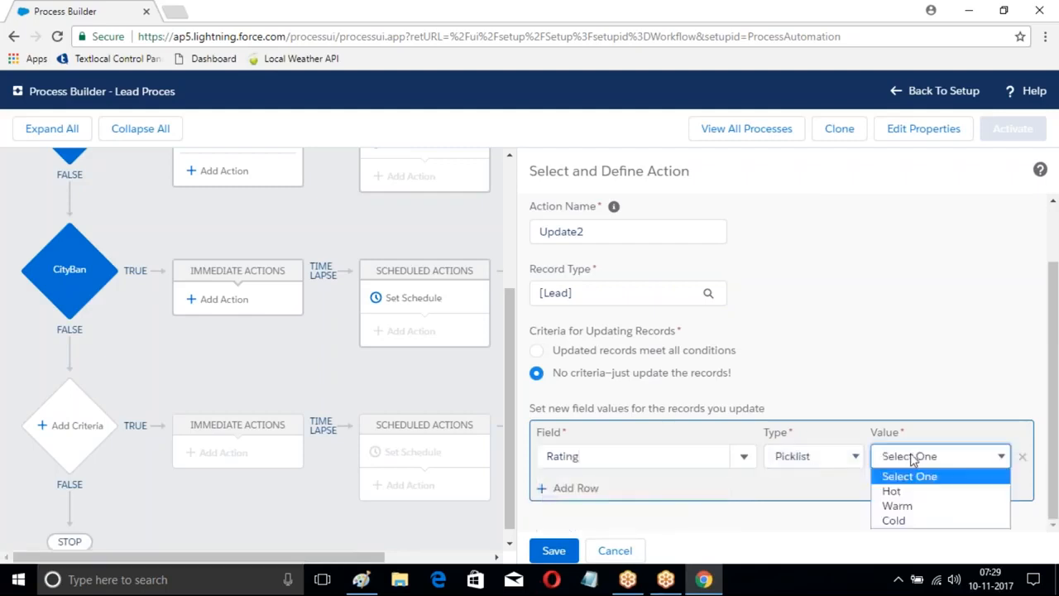
{"action": "left_click", "coordinate": [897, 505]}
{"action": "left_click", "coordinate": [556, 551]}
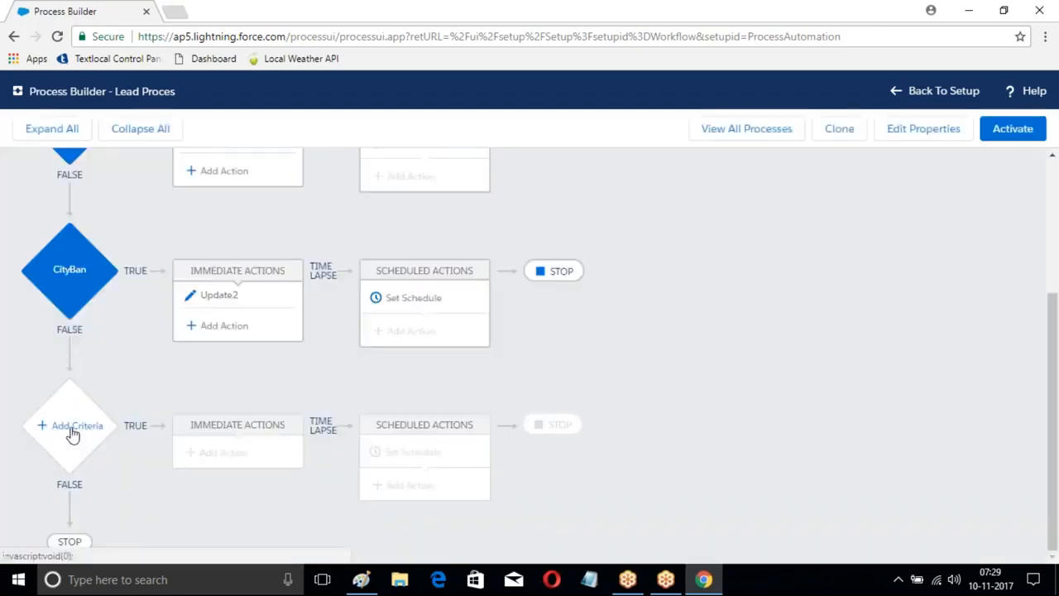
Step: Add a third criteria below CityBan with the condition that the Lead's City equals the string Che
{"action": "left_click", "coordinate": [106, 417]}
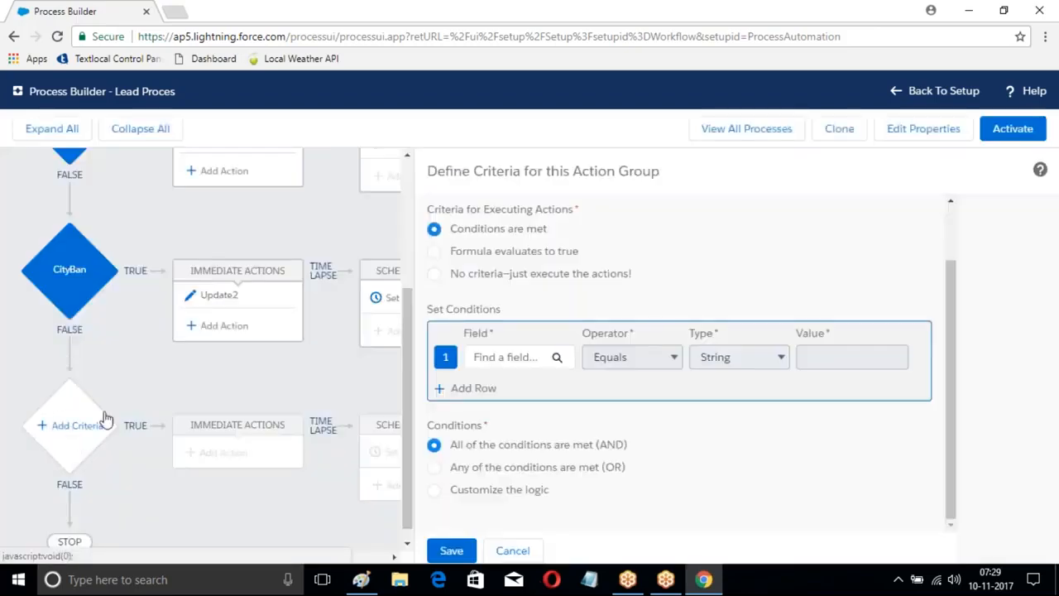
{"action": "left_click", "coordinate": [508, 356]}
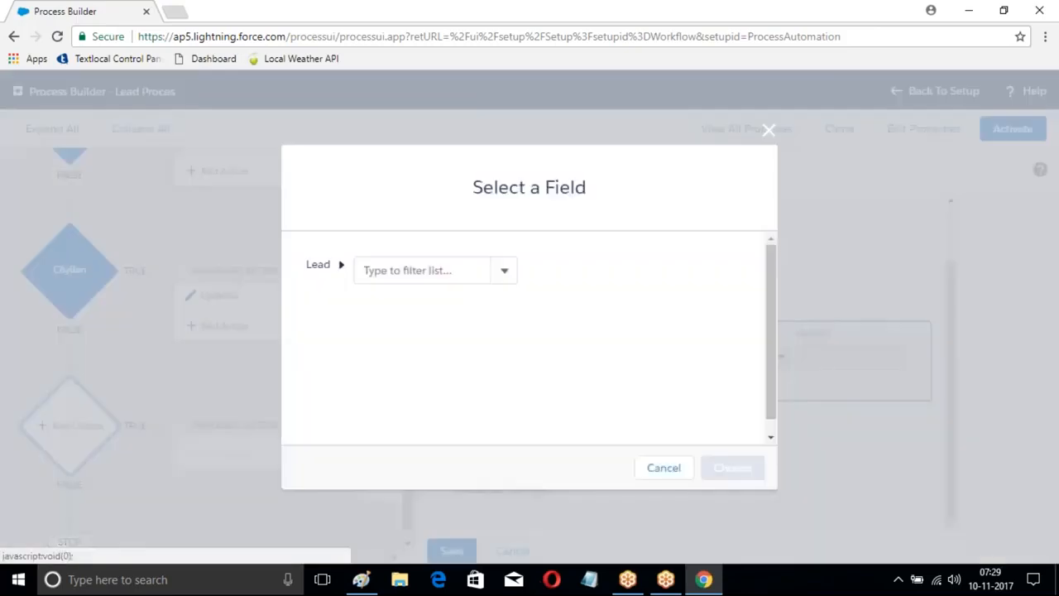
{"action": "left_click", "coordinate": [414, 270]}
{"action": "type", "text": "City"}
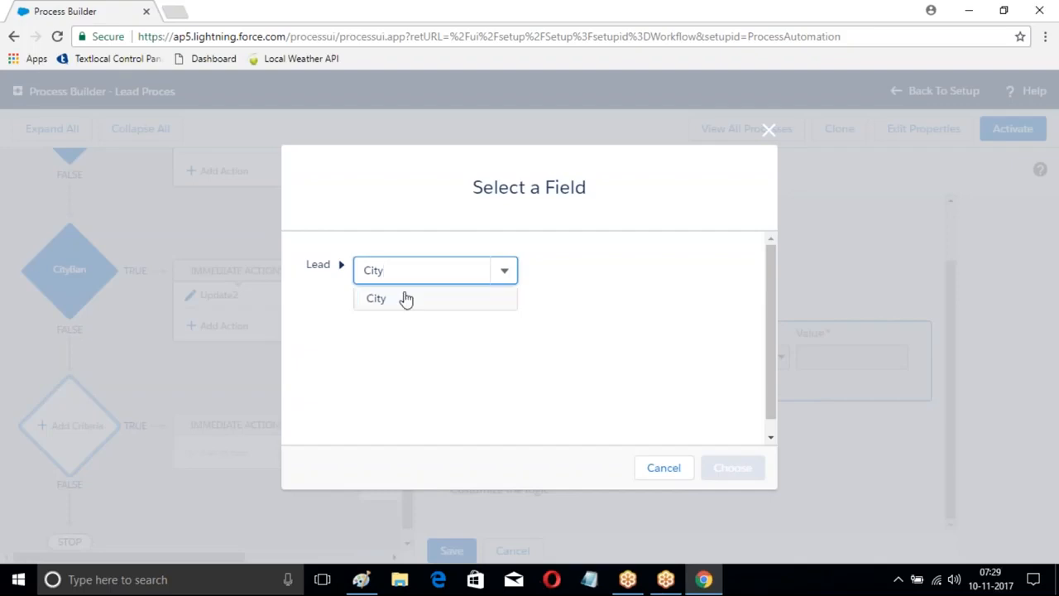
{"action": "left_click", "coordinate": [406, 299]}
{"action": "left_click", "coordinate": [732, 467]}
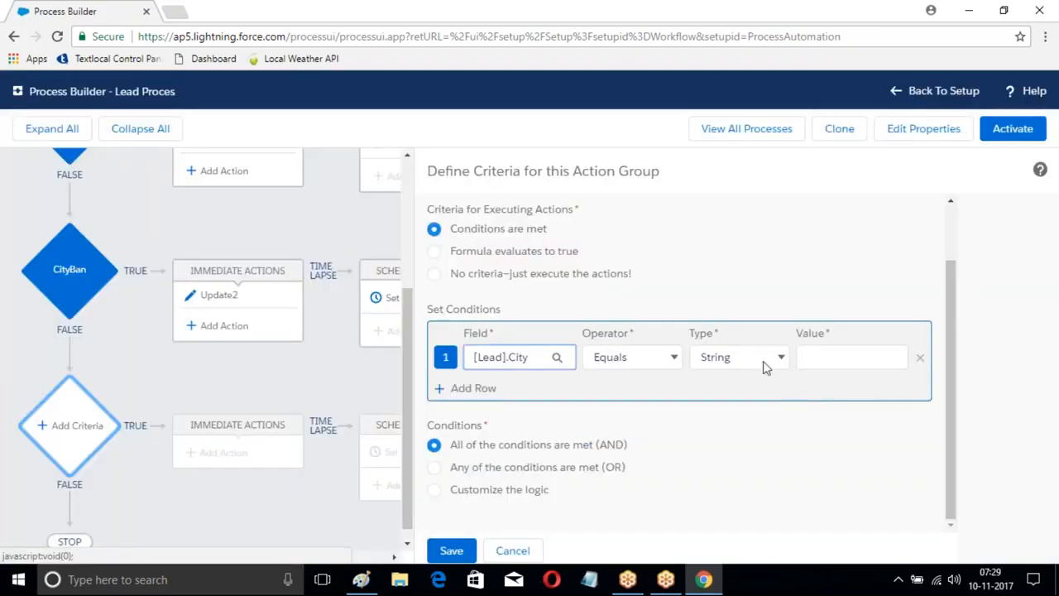
{"action": "left_click", "coordinate": [806, 356]}
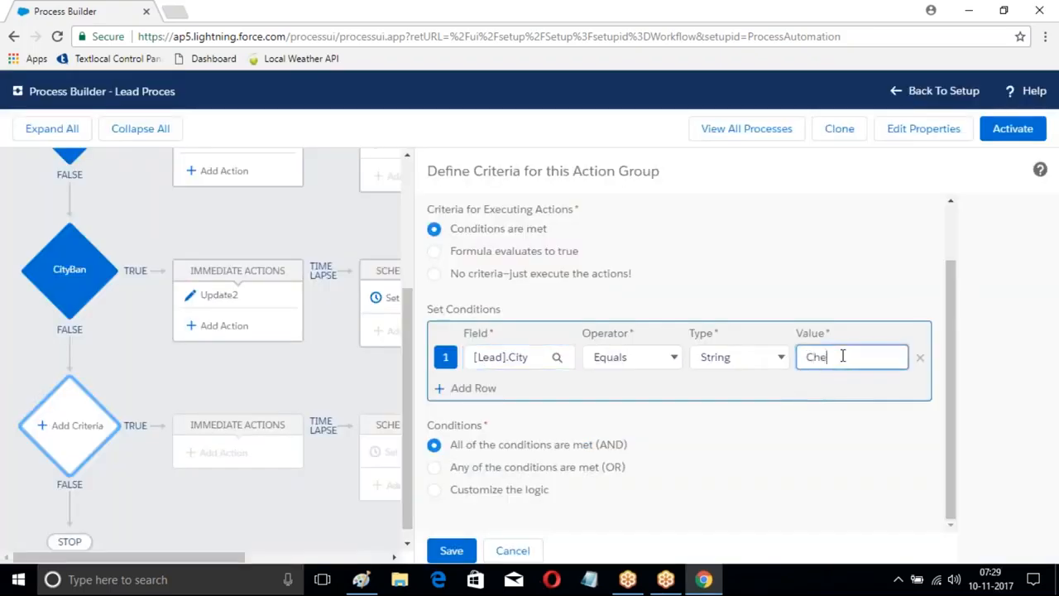
{"action": "left_click", "coordinate": [463, 552]}
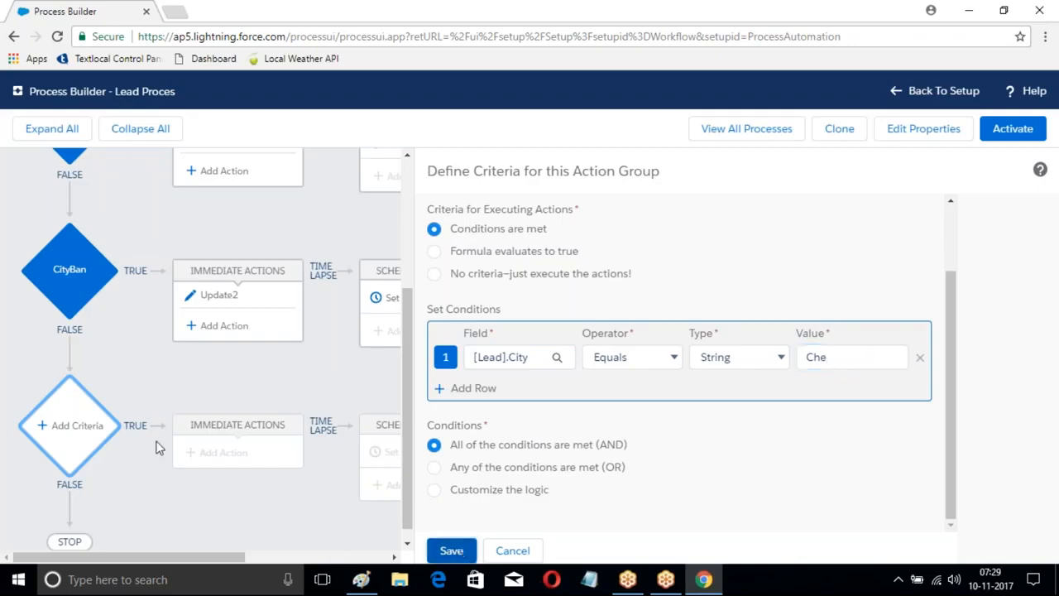
{"action": "left_click", "coordinate": [453, 550]}
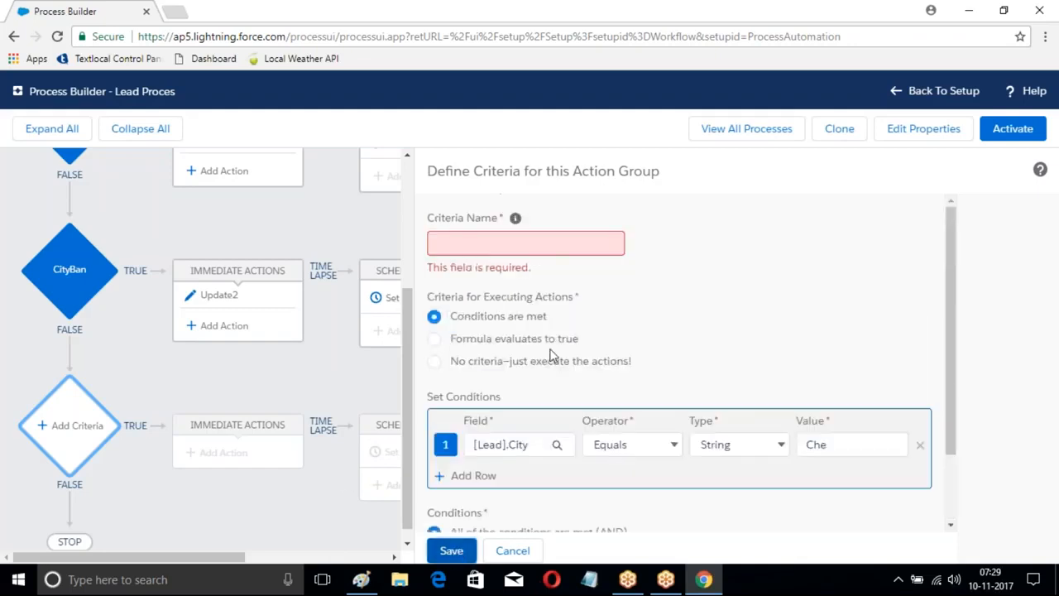
Step: Name the third criteria "CheCity" and save it
{"action": "left_click", "coordinate": [512, 247]}
{"action": "type", "text": "CheCity"}
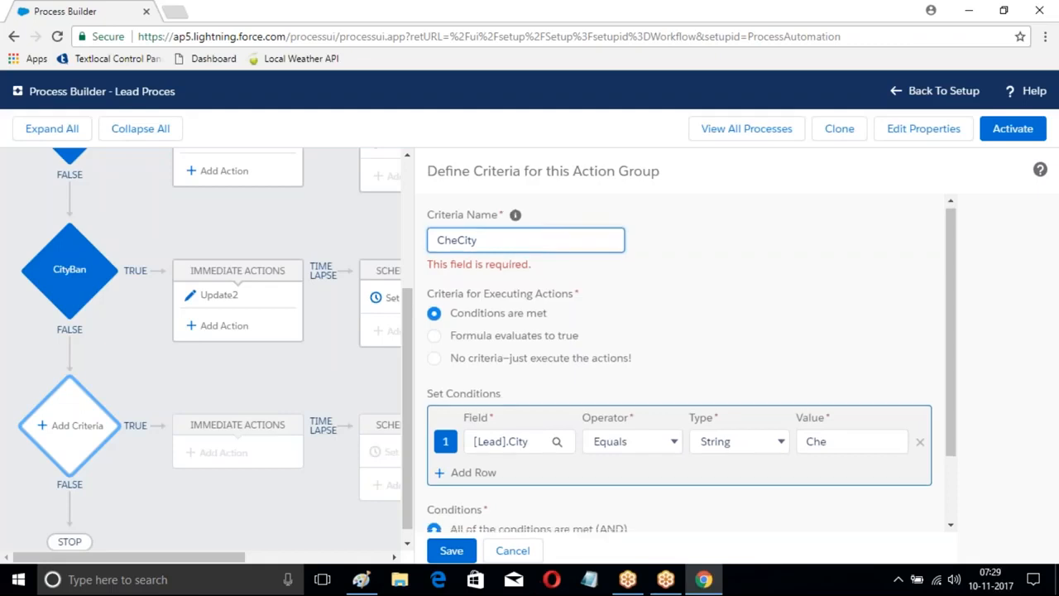
{"action": "scroll", "coordinate": [449, 529], "scroll_direction": "down", "scroll_amount": 1}
{"action": "left_click", "coordinate": [451, 550]}
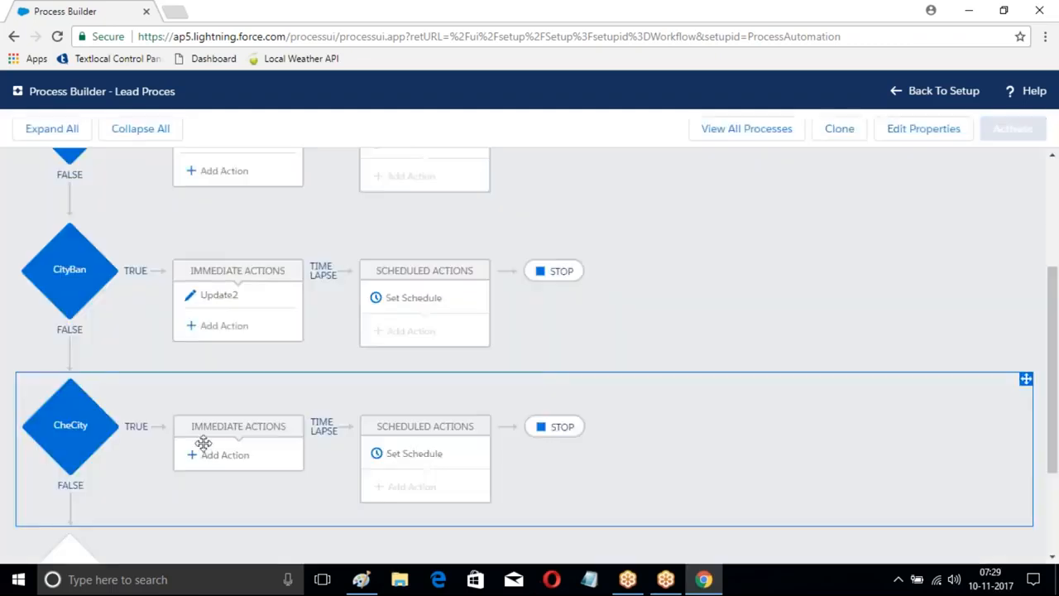
Step: Add an Update Records immediate action named "Update3" to CheCity, targeting the Lead record that started the process
{"action": "left_click", "coordinate": [201, 456]}
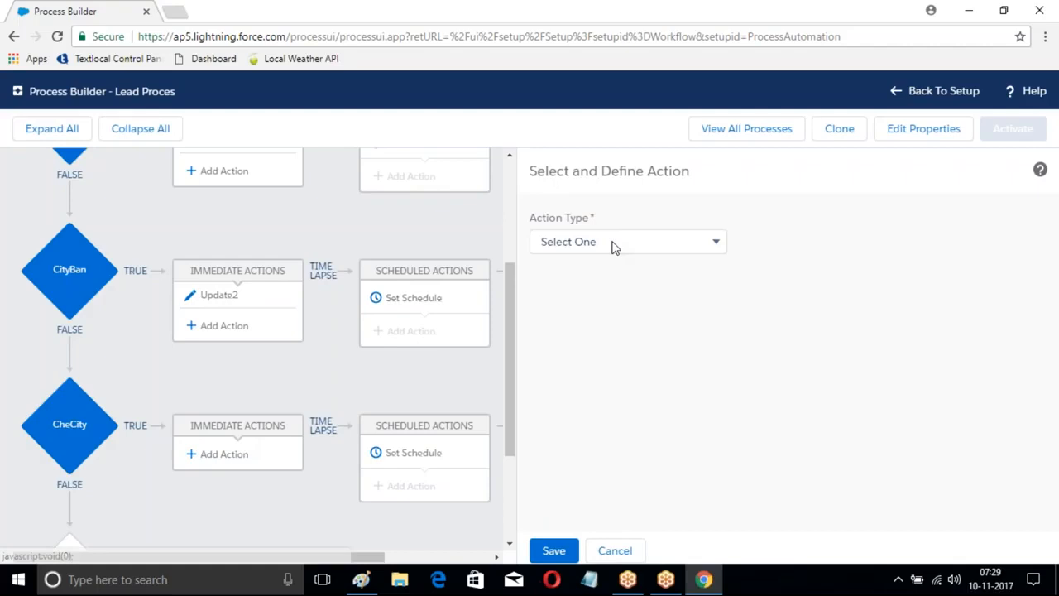
{"action": "left_click", "coordinate": [615, 241]}
{"action": "left_click", "coordinate": [582, 394]}
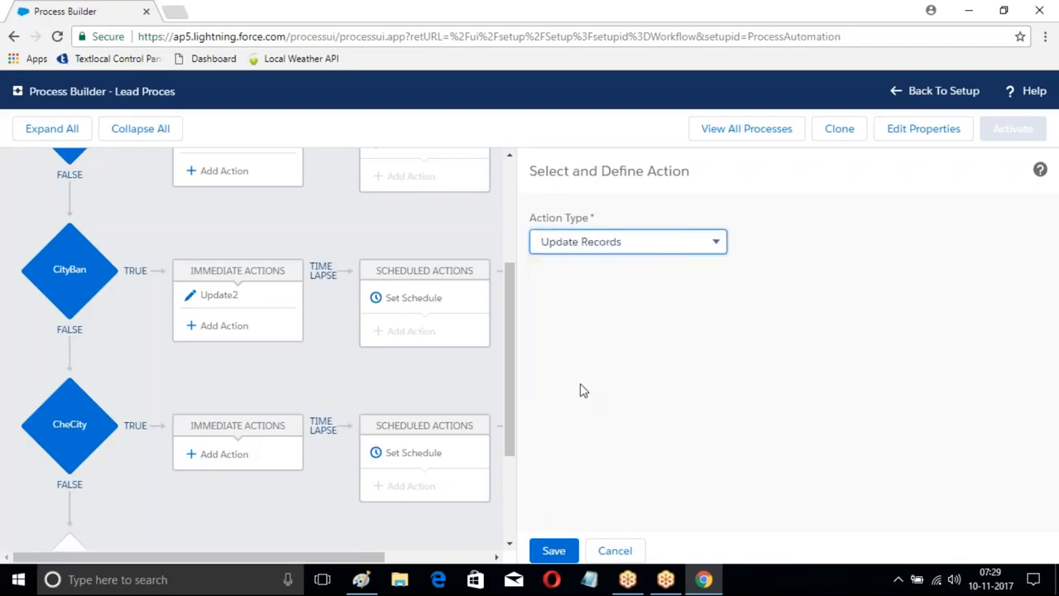
{"action": "left_click", "coordinate": [579, 304]}
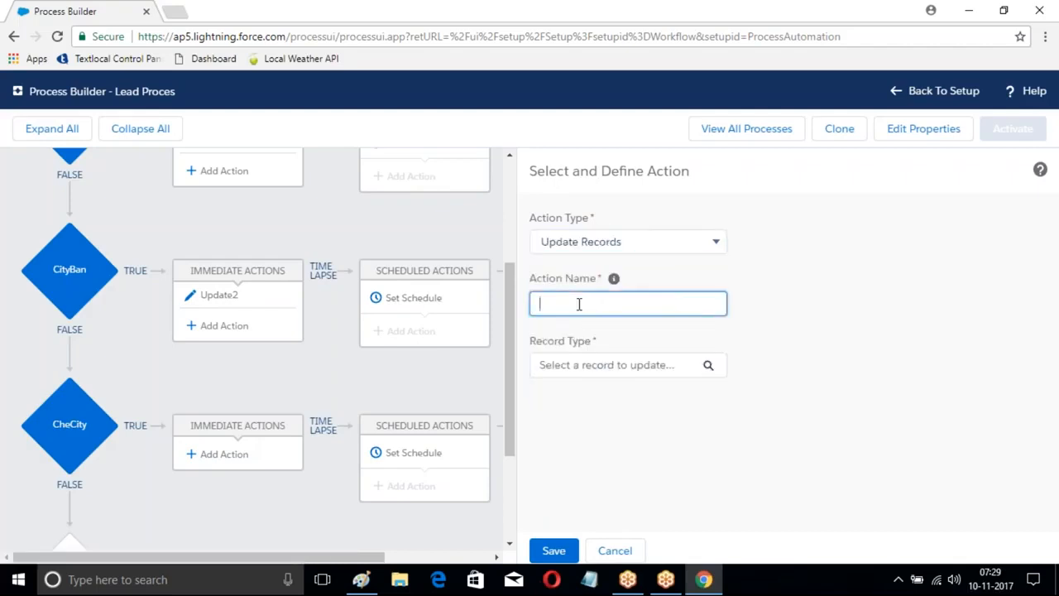
{"action": "type", "text": "Update3"}
{"action": "left_click", "coordinate": [708, 369]}
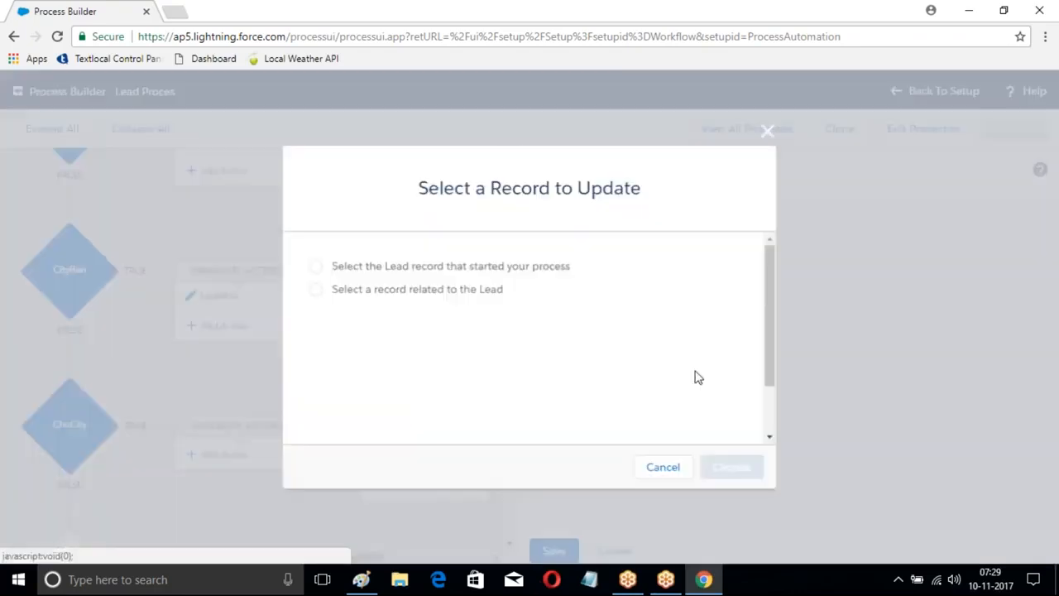
{"action": "left_click", "coordinate": [315, 266]}
{"action": "left_click", "coordinate": [735, 463]}
Step: Make the Update3 action set the Lead's Rating field to a picklist value, and save the action
{"action": "scroll", "coordinate": [676, 498], "scroll_direction": "down", "scroll_amount": 1}
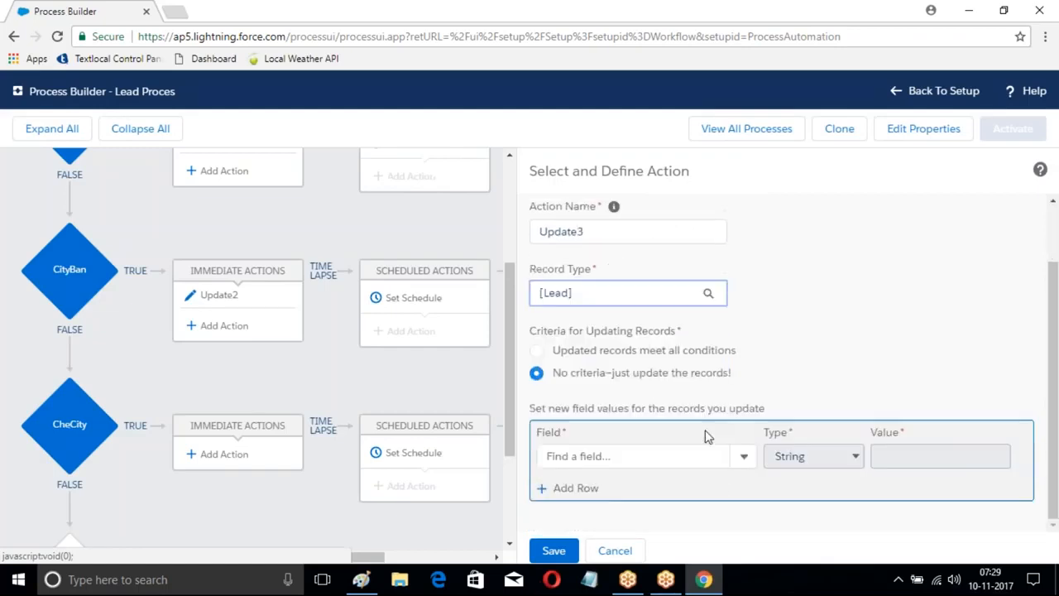
{"action": "left_click", "coordinate": [740, 460]}
{"action": "left_click", "coordinate": [621, 461]}
{"action": "type", "text": "Ratin"}
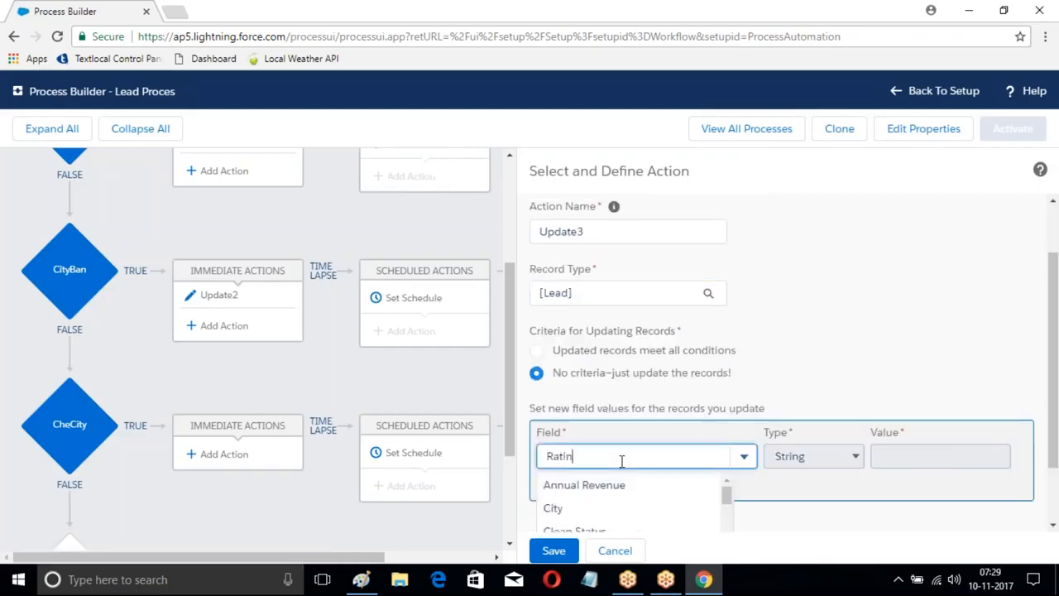
{"action": "type", "text": "g"}
{"action": "left_click", "coordinate": [559, 485]}
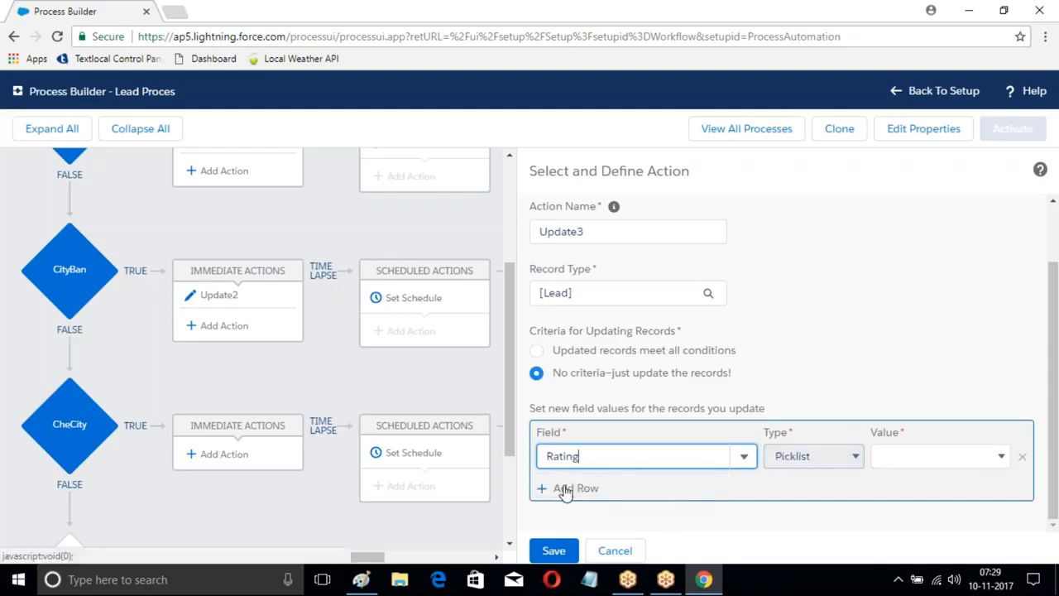
{"action": "left_click", "coordinate": [926, 456]}
{"action": "left_click", "coordinate": [898, 520]}
{"action": "left_click", "coordinate": [553, 550]}
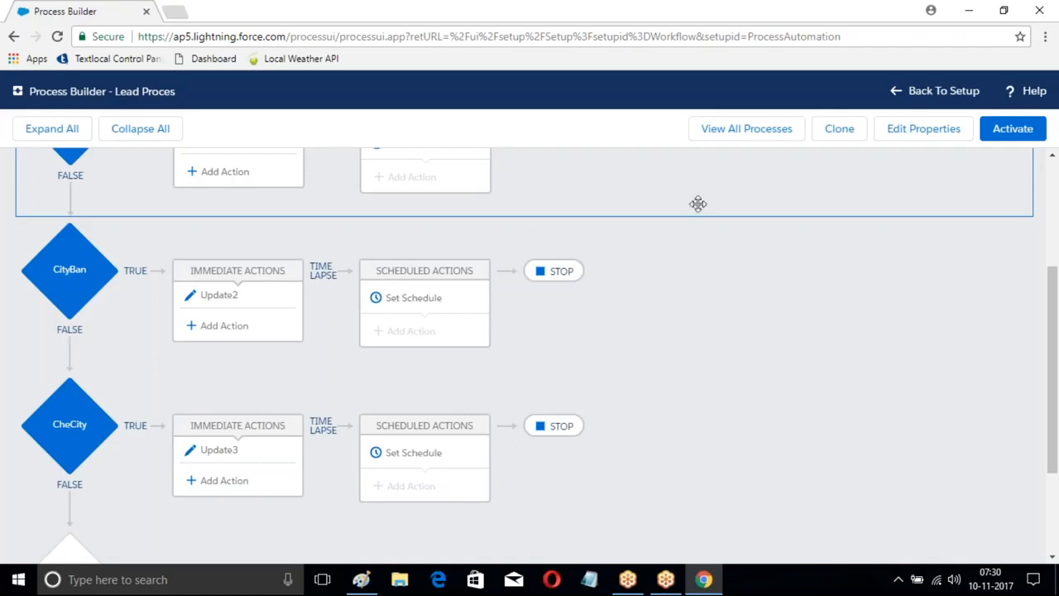
Step: Activate the Lead Proces process and return to Setup
{"action": "left_click", "coordinate": [1012, 129]}
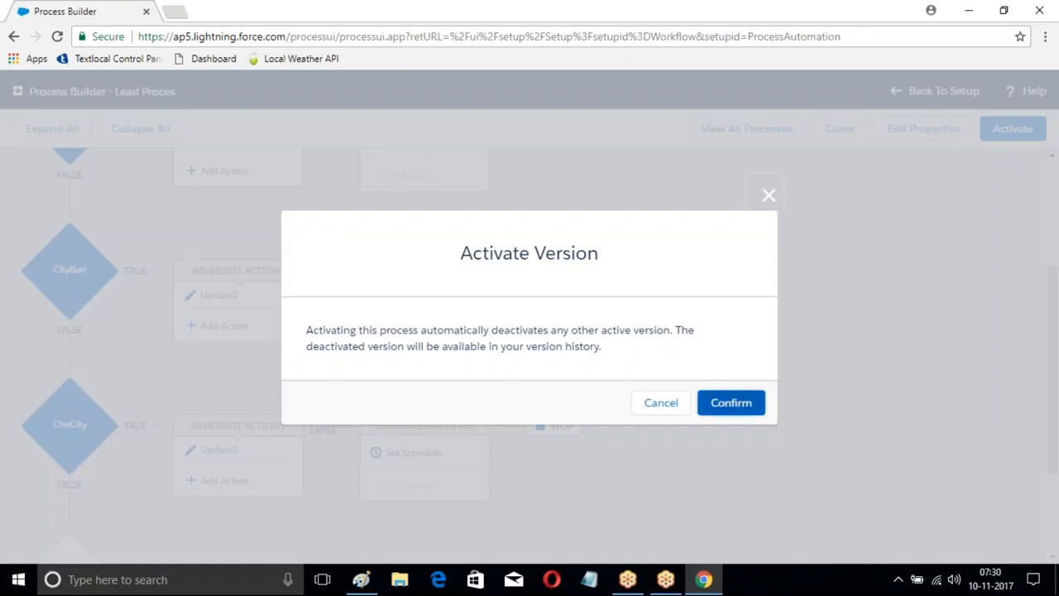
{"action": "left_click", "coordinate": [733, 401]}
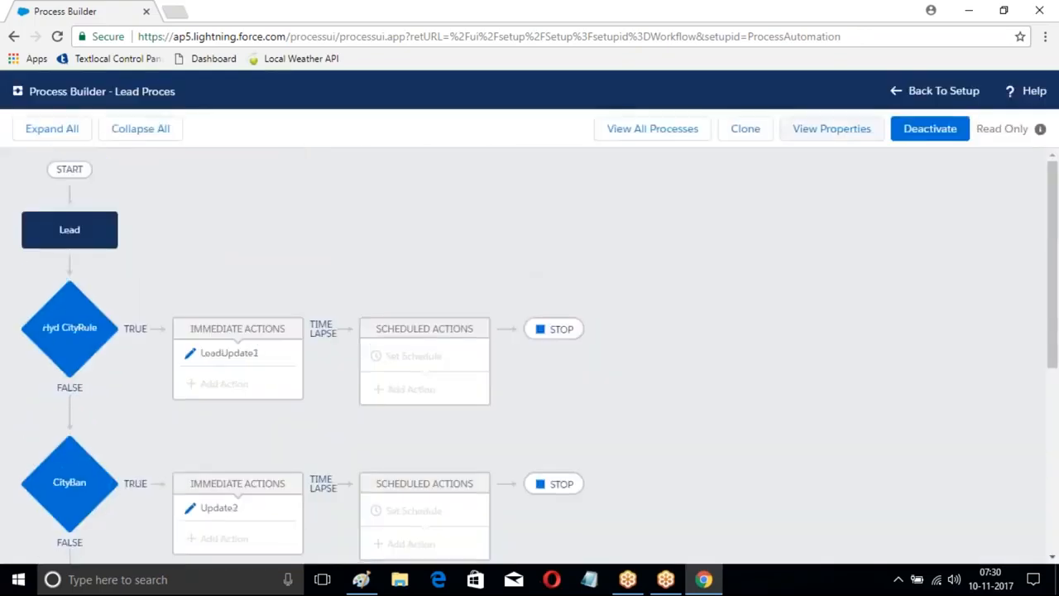
{"action": "left_click", "coordinate": [943, 91]}
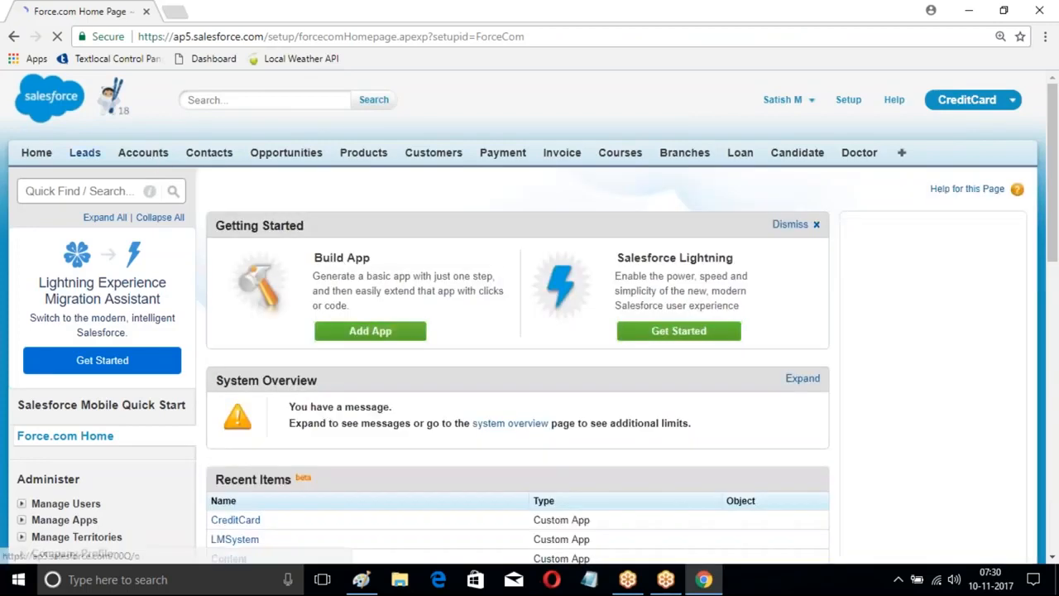
Step: Start a new lead record and enter the lead's first and last name
{"action": "left_click", "coordinate": [84, 152]}
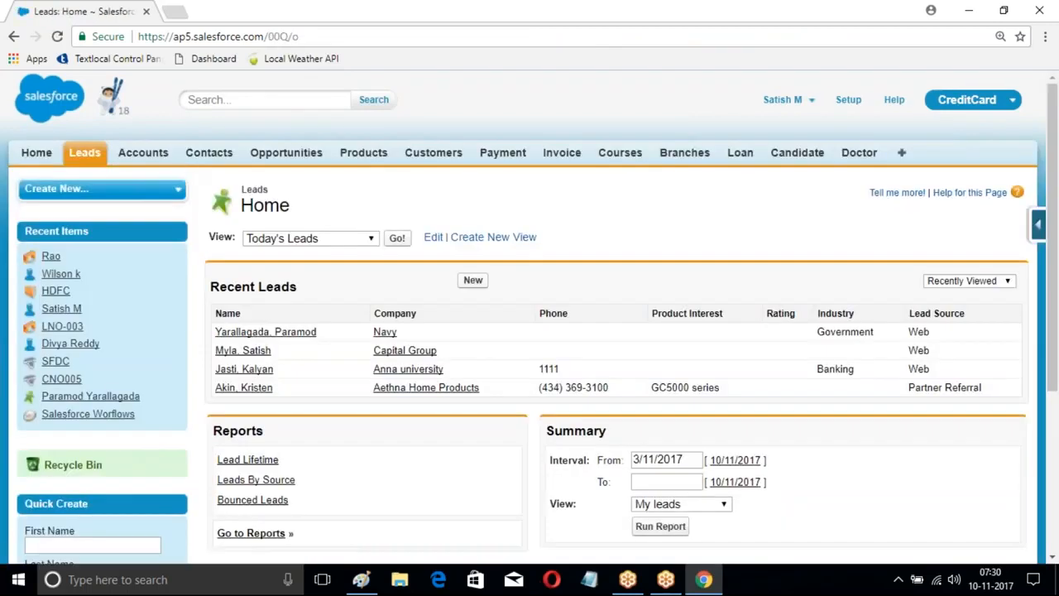
{"action": "left_click", "coordinate": [471, 279]}
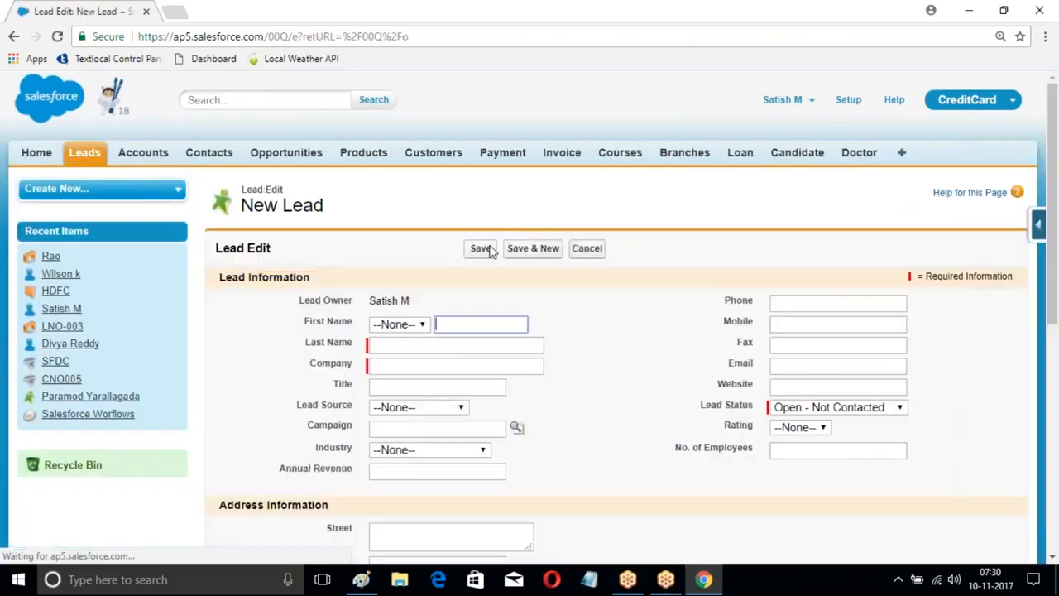
{"action": "scroll", "coordinate": [442, 165], "scroll_direction": "down", "scroll_amount": 2}
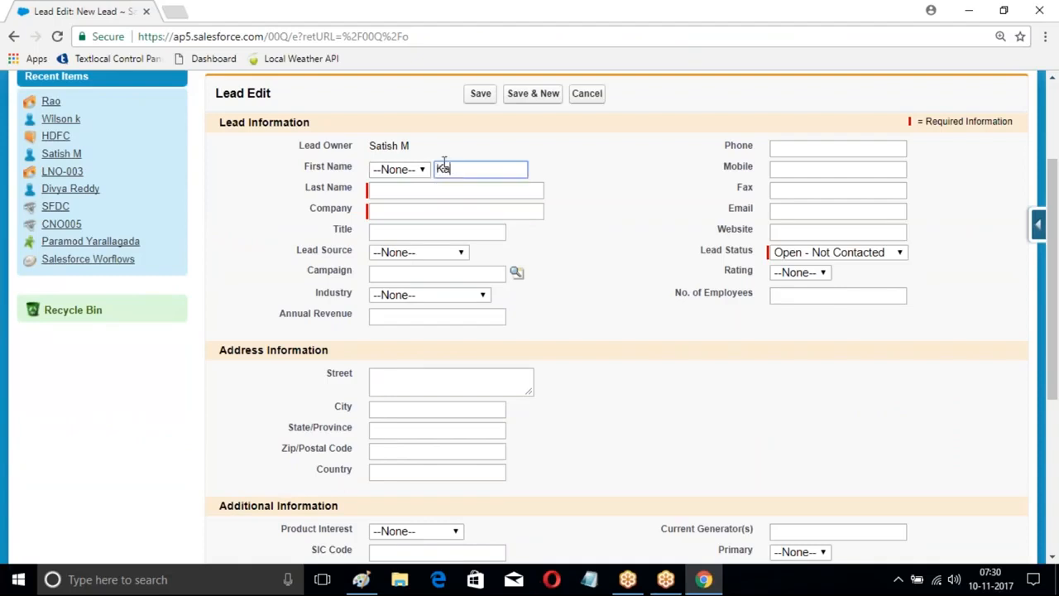
{"action": "left_click", "coordinate": [431, 187]}
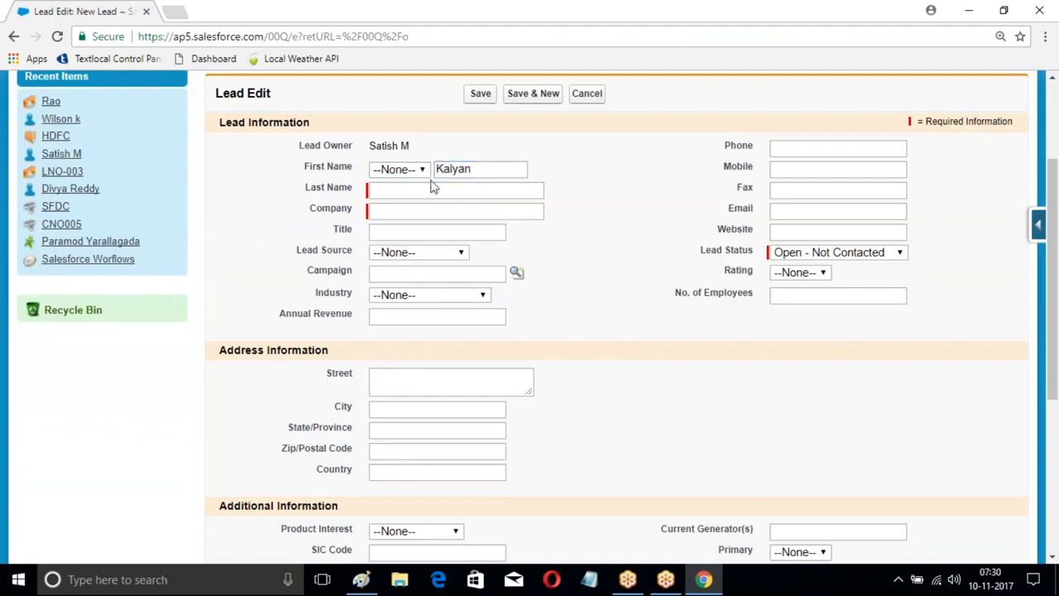
{"action": "key", "text": "Down"}
Step: Set the new lead's company to SVR Constructions and its lead source to Web, and enter the phone number
{"action": "left_click", "coordinate": [391, 211]}
{"action": "type", "text": "SVR Constructions"}
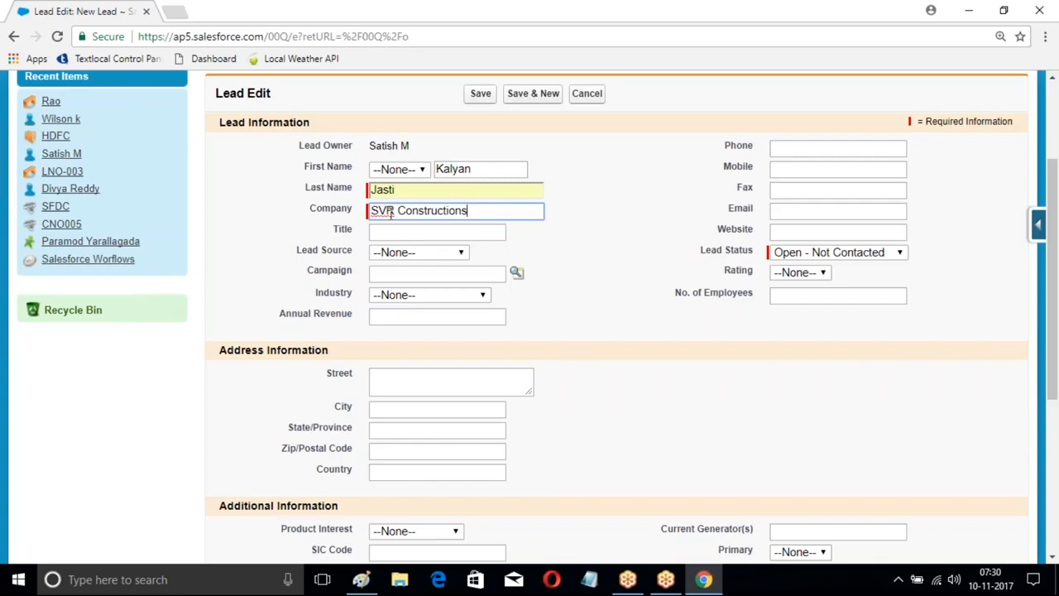
{"action": "left_click", "coordinate": [417, 252]}
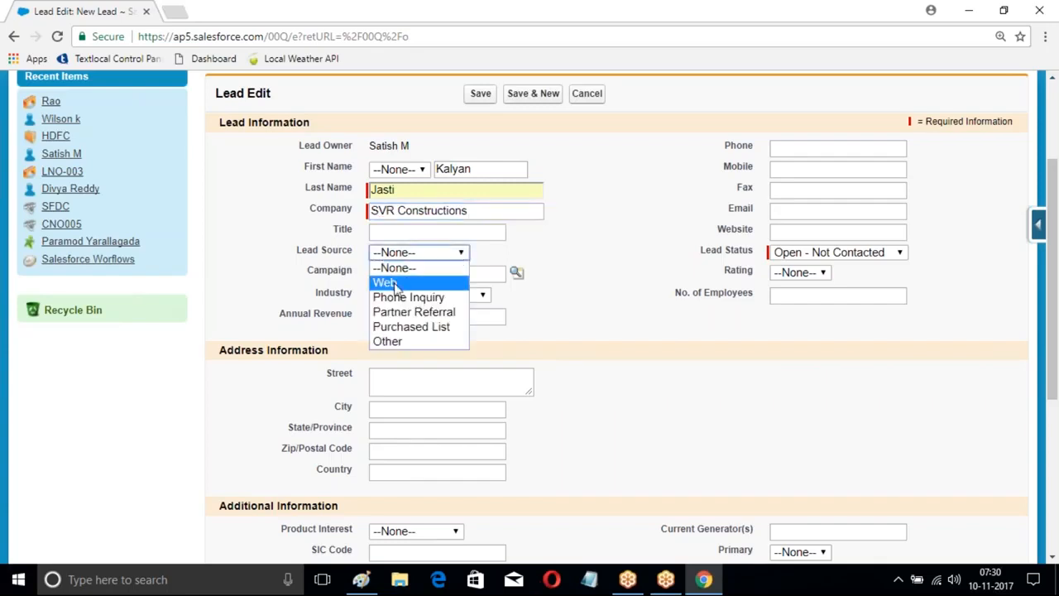
{"action": "left_click", "coordinate": [389, 279]}
{"action": "left_click", "coordinate": [818, 154]}
{"action": "type", "text": "11111"}
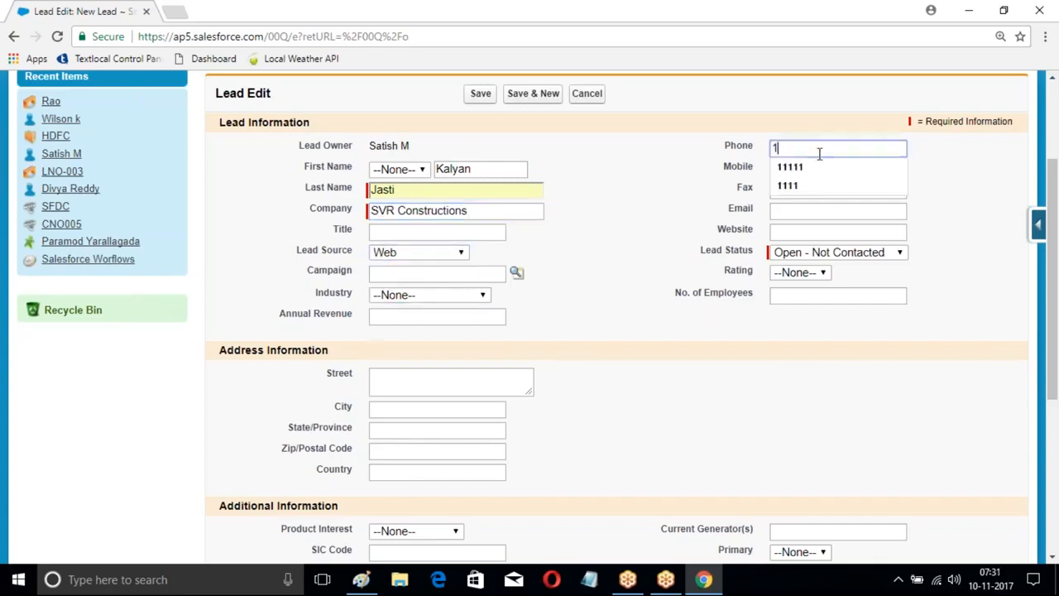
{"action": "left_click", "coordinate": [660, 234]}
Step: Set the lead's city to Hyd, save the record and check its Rating field
{"action": "scroll", "coordinate": [605, 266], "scroll_direction": "down", "scroll_amount": 2}
{"action": "left_click", "coordinate": [437, 253]}
{"action": "type", "text": "Hyd"}
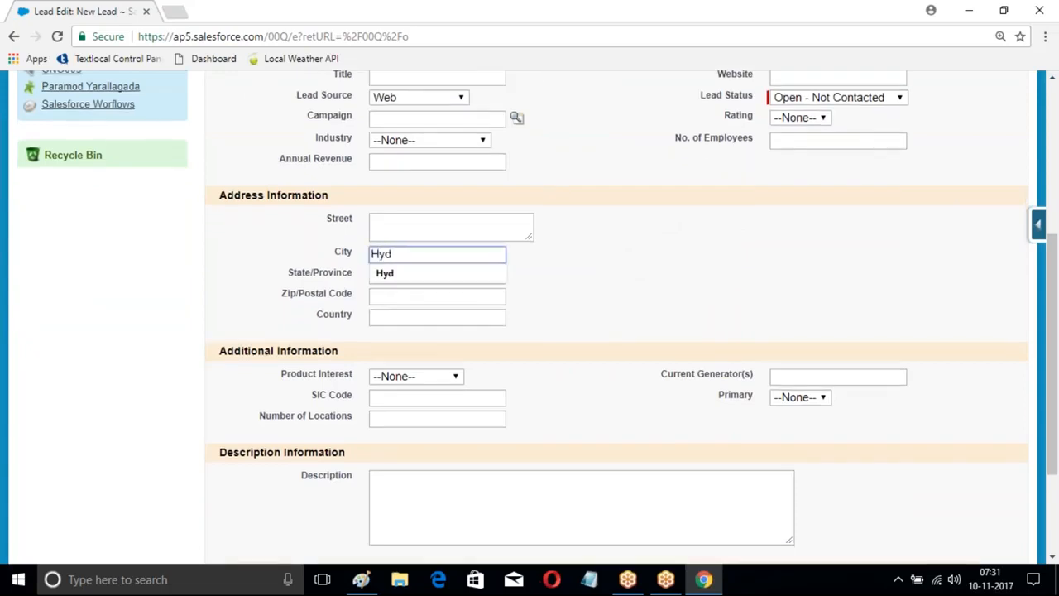
{"action": "scroll", "coordinate": [494, 229], "scroll_direction": "up", "scroll_amount": 4}
{"action": "left_click", "coordinate": [485, 248]}
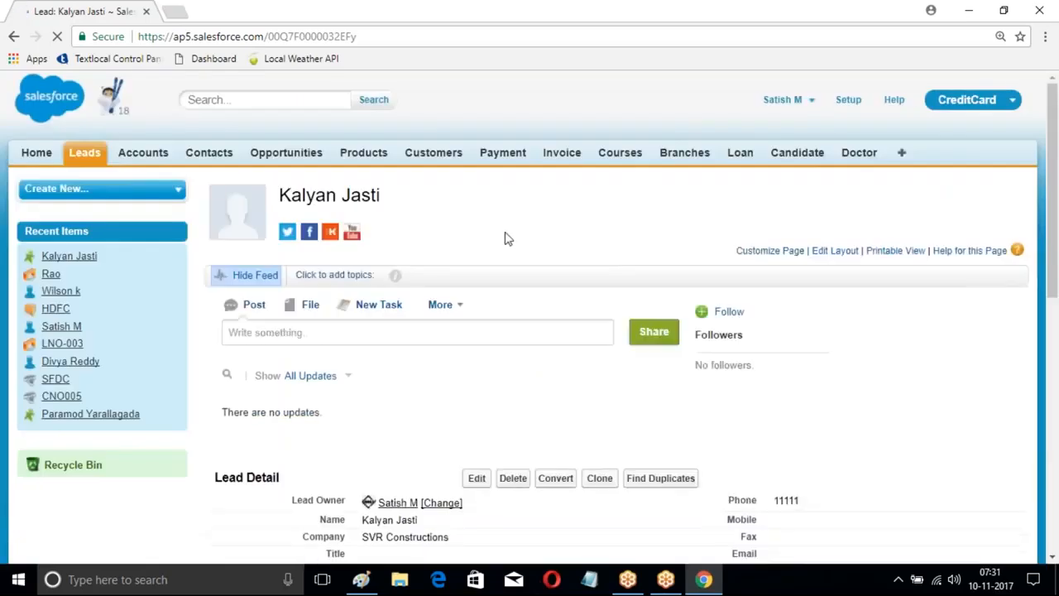
{"action": "scroll", "coordinate": [508, 238], "scroll_direction": "down", "scroll_amount": 3}
{"action": "scroll", "coordinate": [529, 253], "scroll_direction": "down", "scroll_amount": 2}
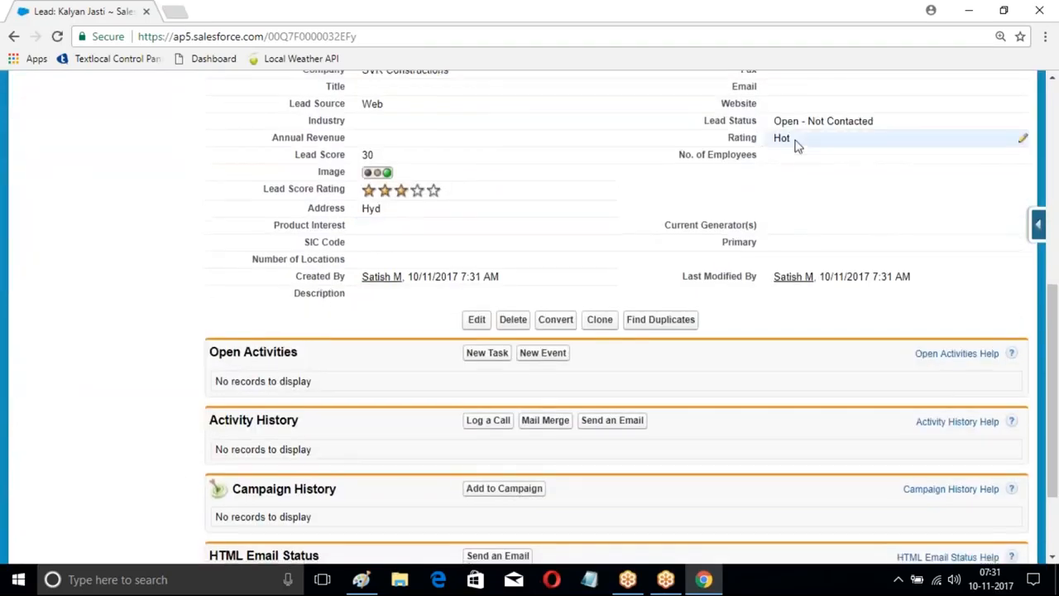
{"action": "scroll", "coordinate": [615, 170], "scroll_direction": "up", "scroll_amount": 2}
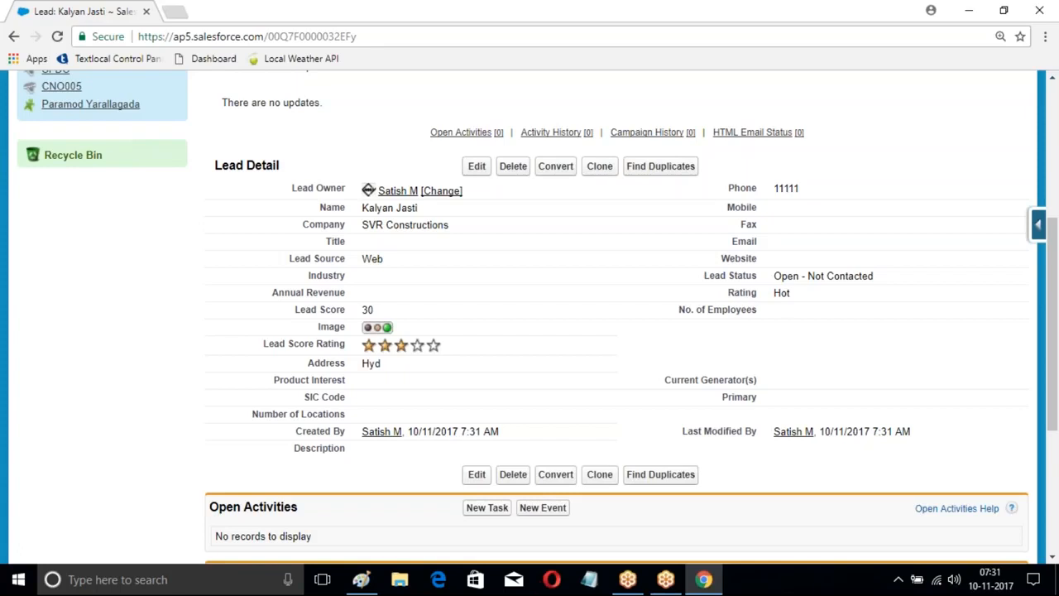
Step: Return to Setup and open Process Builder under Workflow & Approvals
{"action": "scroll", "coordinate": [364, 124], "scroll_direction": "up", "scroll_amount": 4}
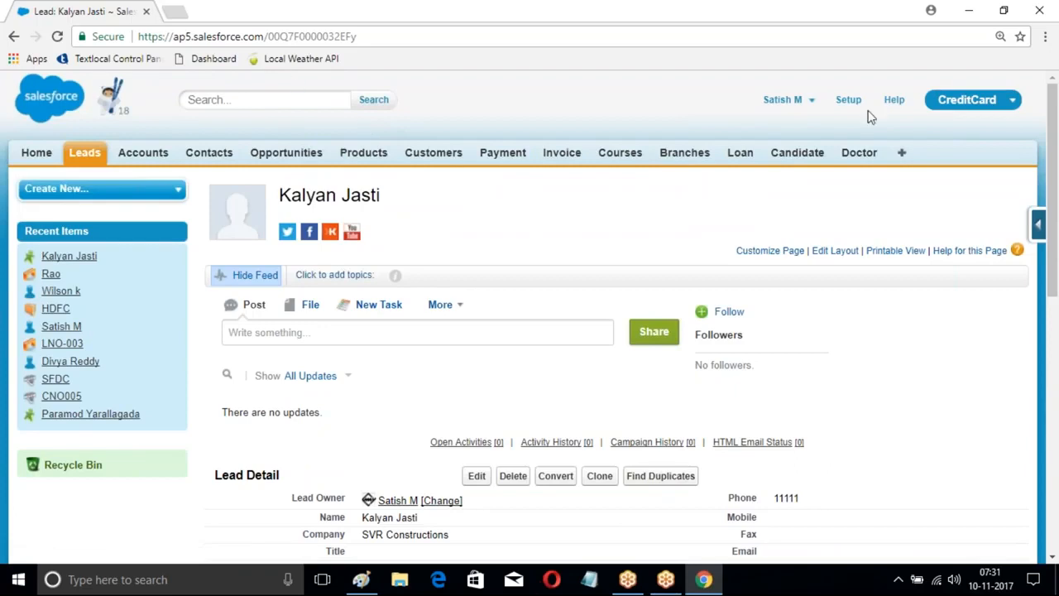
{"action": "left_click", "coordinate": [848, 100]}
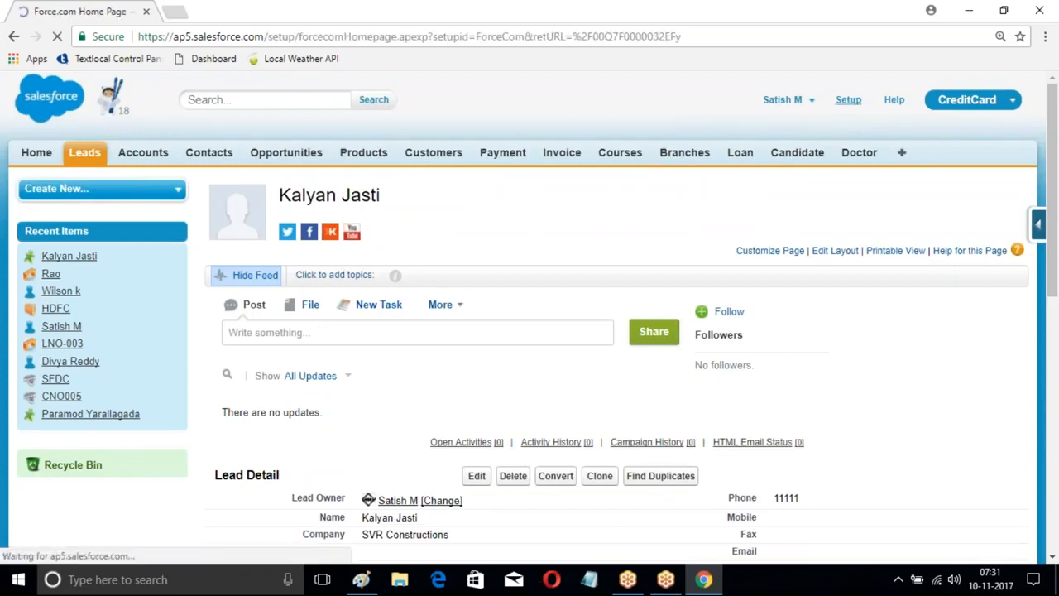
{"action": "scroll", "coordinate": [198, 225], "scroll_direction": "down", "scroll_amount": 1}
{"action": "scroll", "coordinate": [199, 225], "scroll_direction": "down", "scroll_amount": 7}
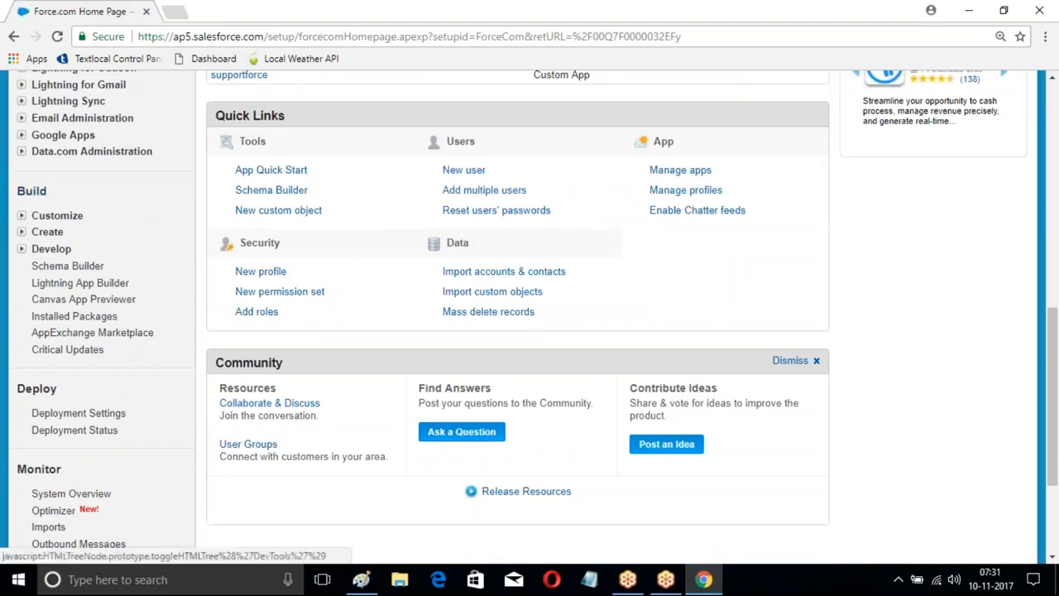
{"action": "left_click", "coordinate": [21, 232]}
{"action": "scroll", "coordinate": [71, 218], "scroll_direction": "down", "scroll_amount": 3}
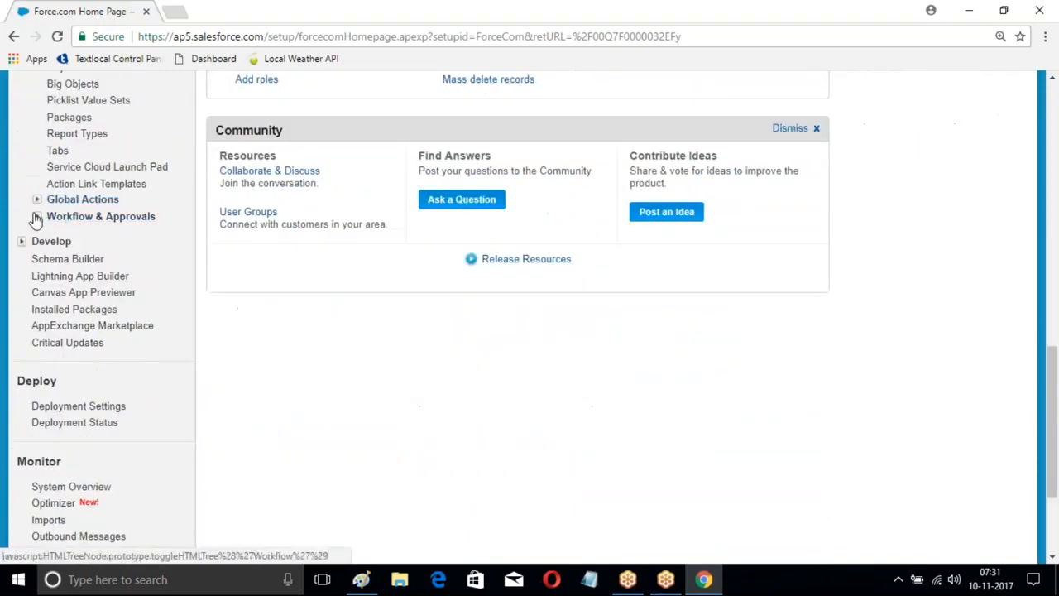
{"action": "left_click", "coordinate": [36, 215]}
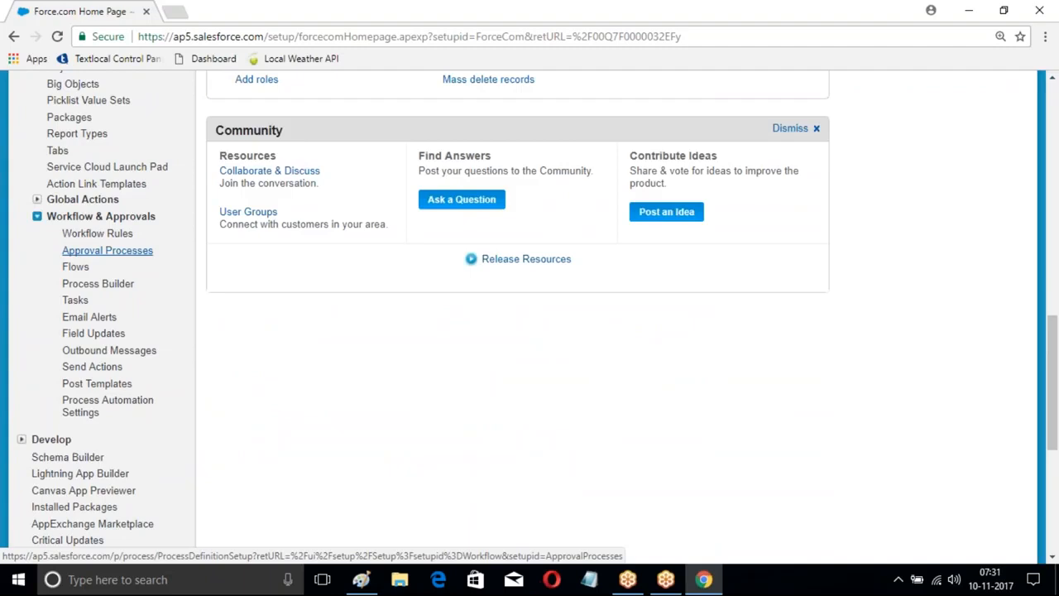
{"action": "scroll", "coordinate": [99, 306], "scroll_direction": "down", "scroll_amount": 2}
{"action": "left_click", "coordinate": [104, 132]}
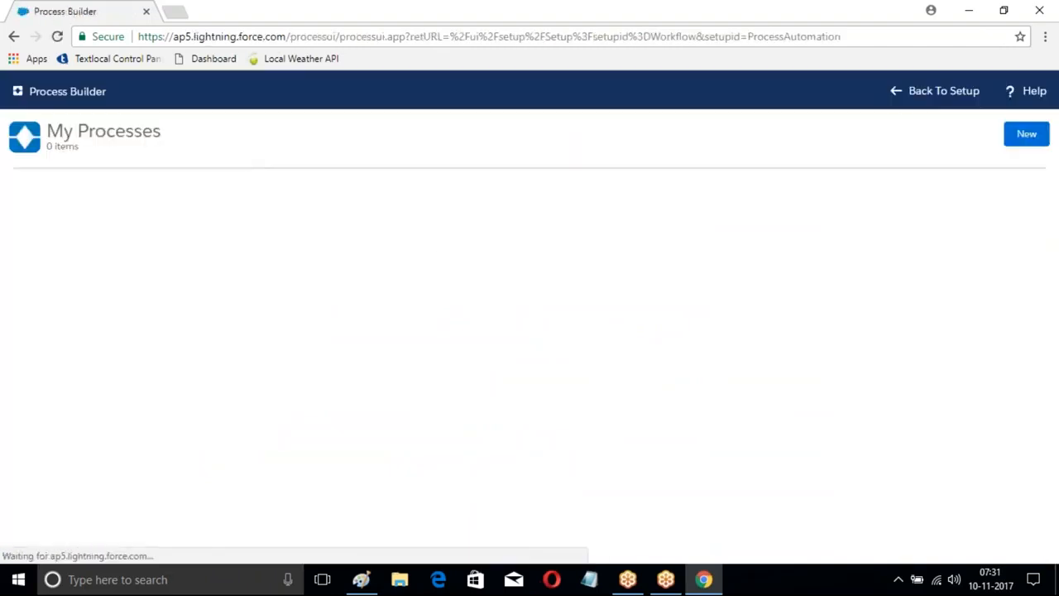
Step: Deactivate version 1 of the Lead Proces process and return to the list of all processes
{"action": "left_click", "coordinate": [34, 218]}
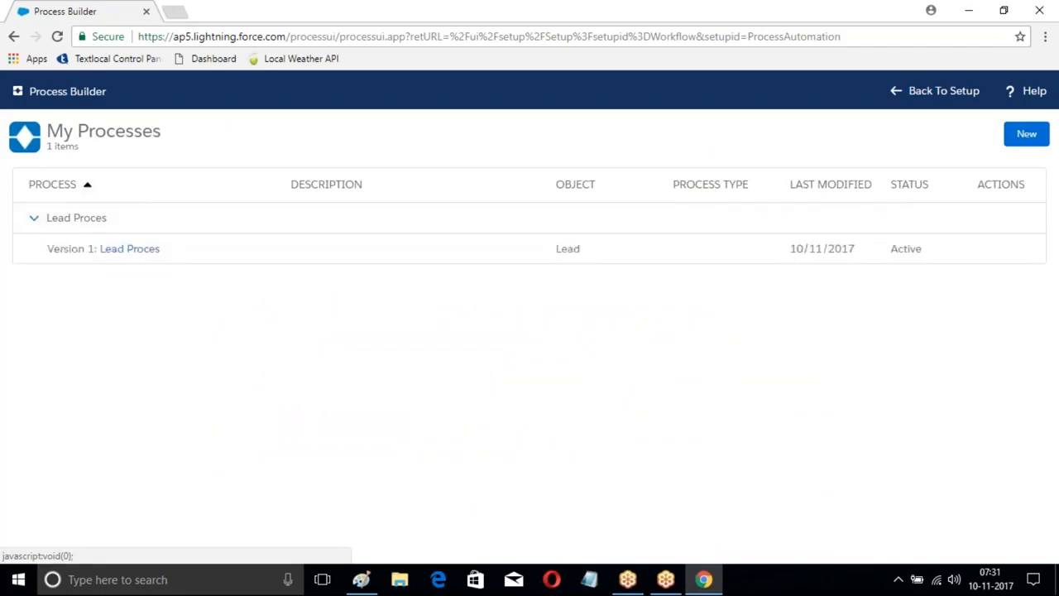
{"action": "left_click", "coordinate": [135, 249]}
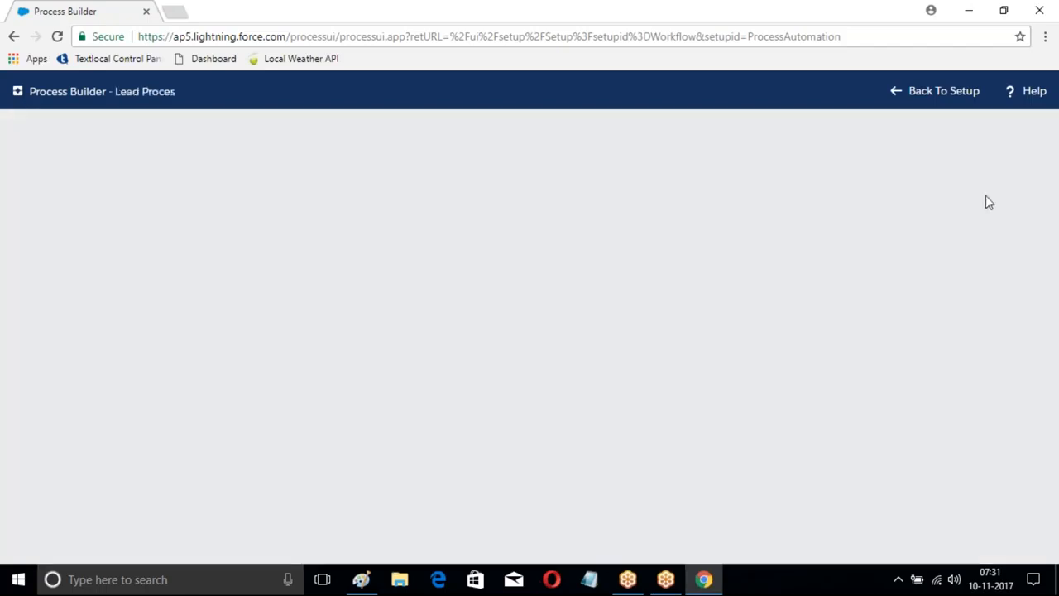
{"action": "left_click", "coordinate": [924, 132]}
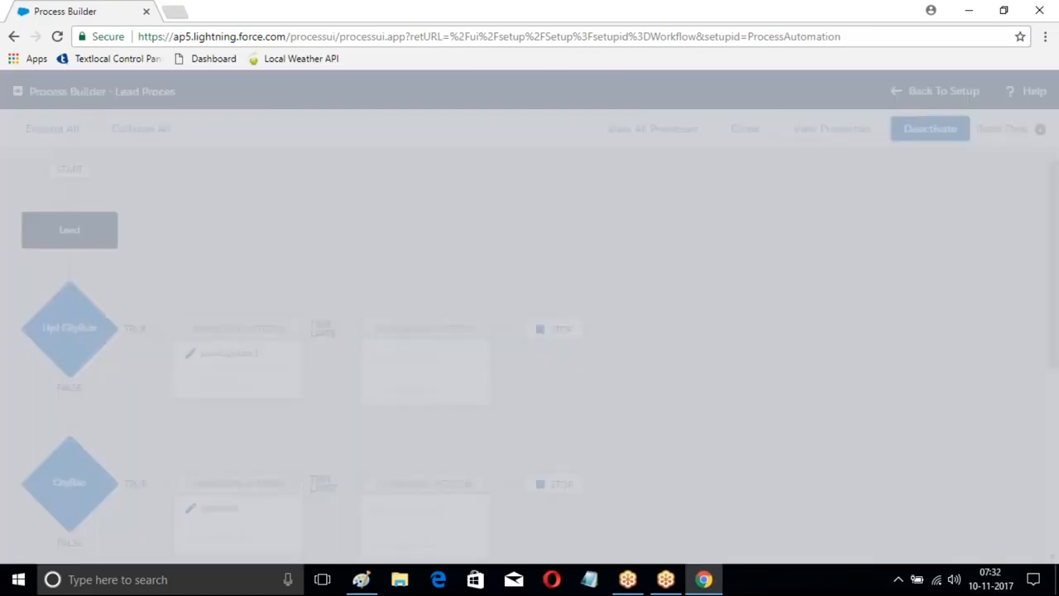
{"action": "left_click", "coordinate": [730, 392]}
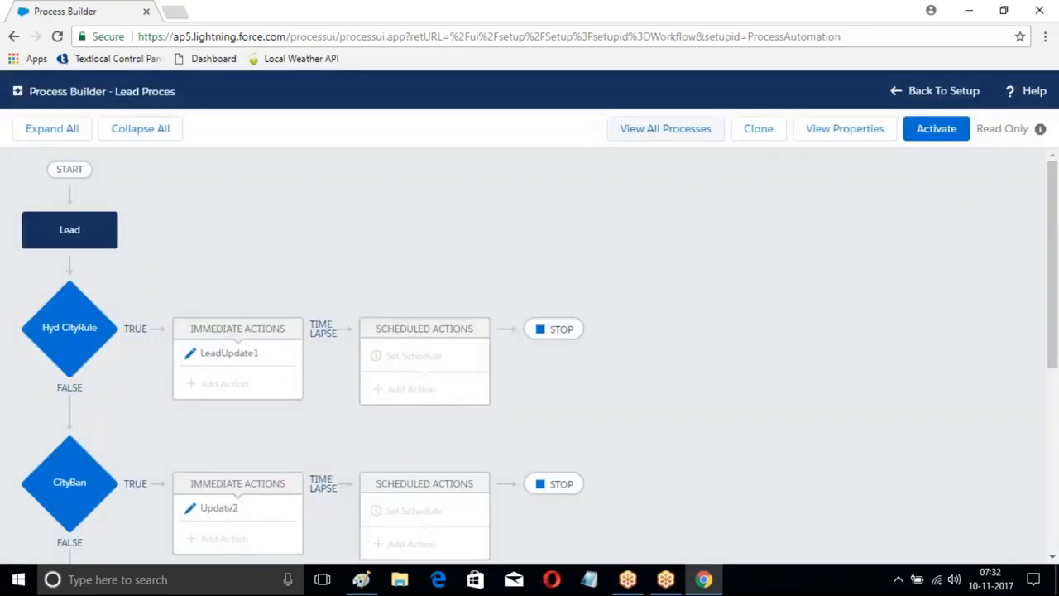
{"action": "left_click", "coordinate": [665, 128]}
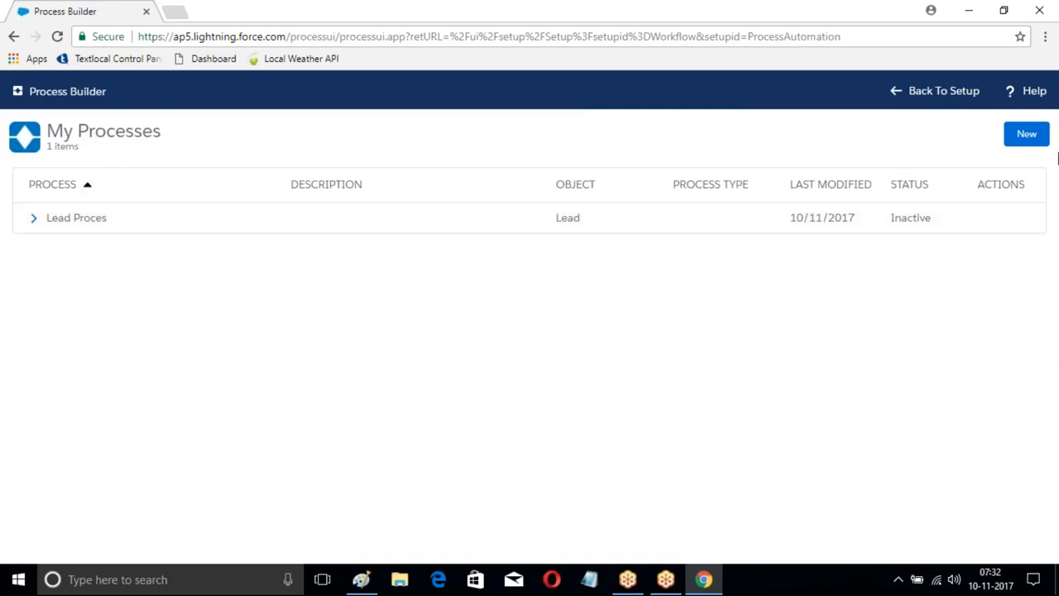
Step: Create a new process named Account Process with API name Account_Process that starts when a record changes
{"action": "left_click", "coordinate": [1025, 146]}
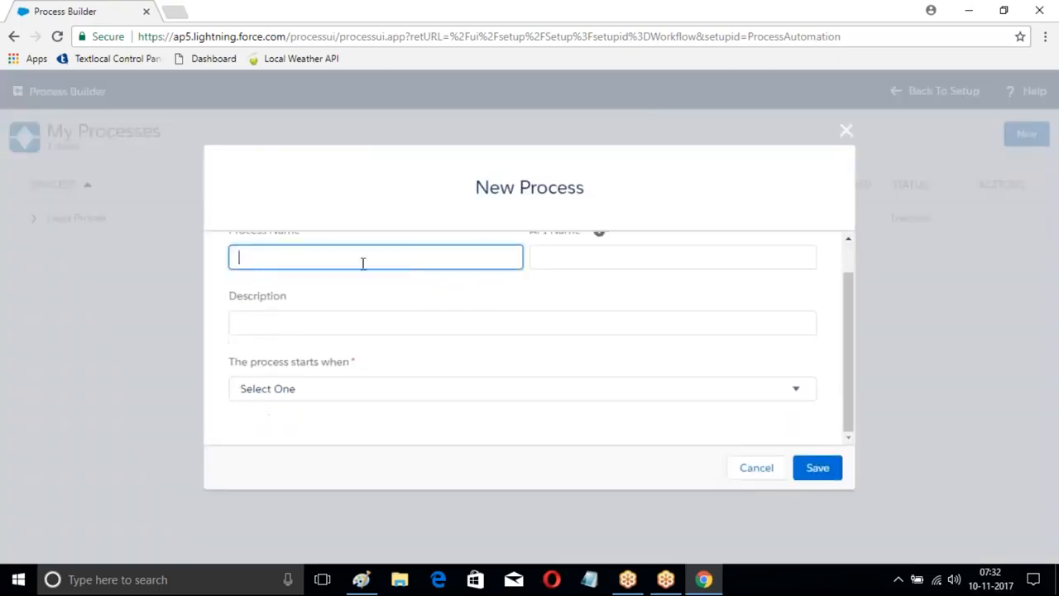
{"action": "type", "text": "Account Process"}
{"action": "left_click", "coordinate": [635, 258]}
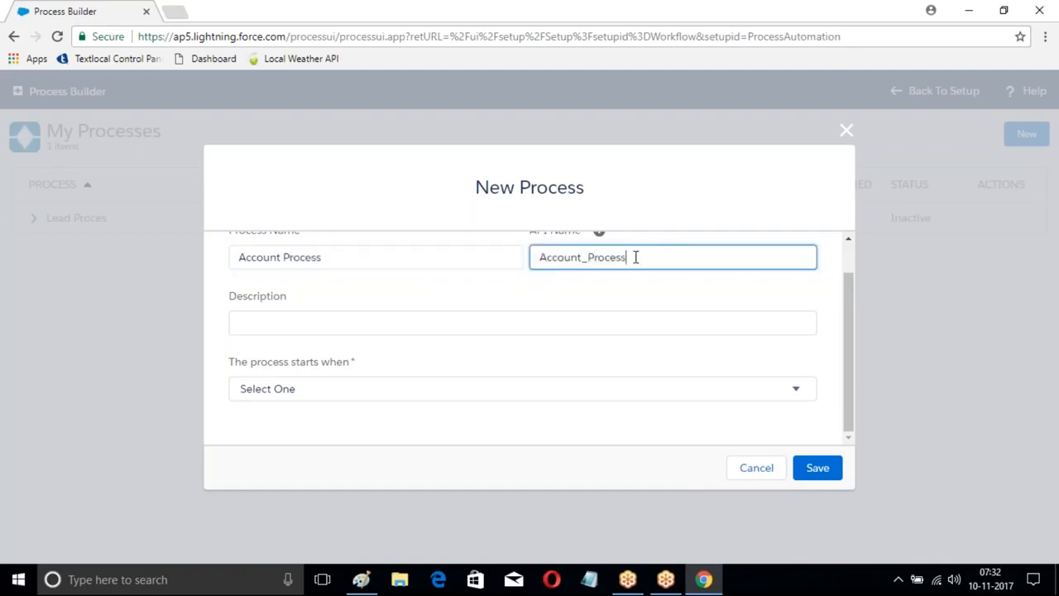
{"action": "left_click", "coordinate": [339, 392]}
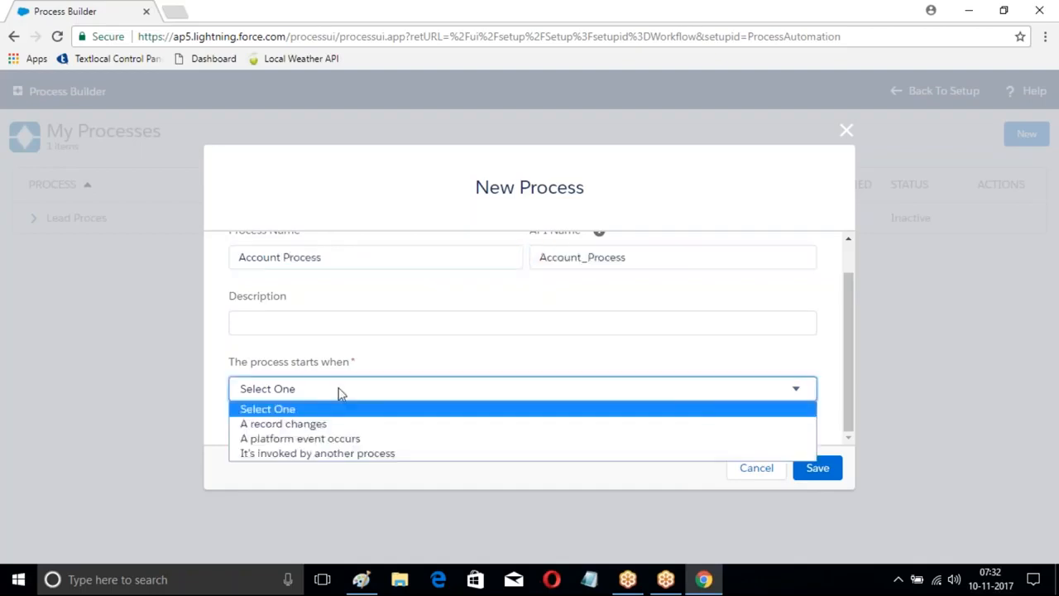
{"action": "left_click", "coordinate": [310, 423]}
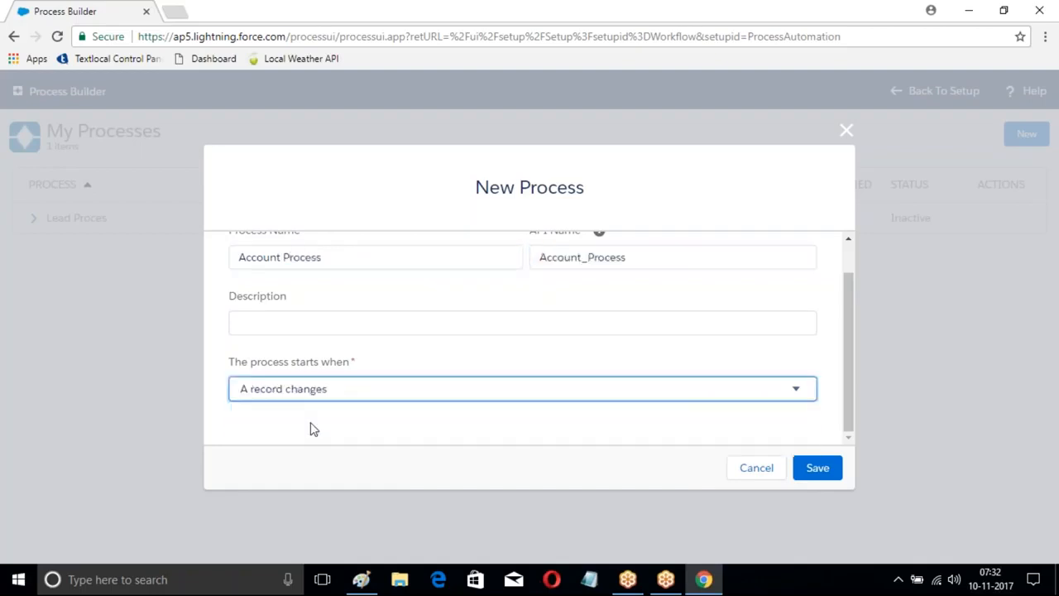
{"action": "left_click", "coordinate": [814, 468]}
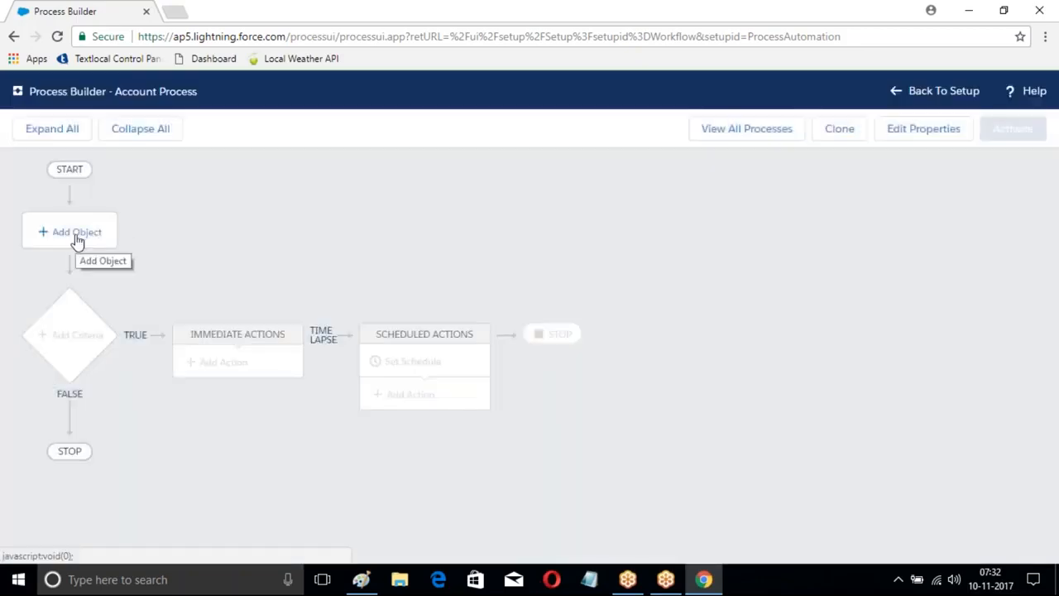
Step: Set the process object to Account, starting only when a record is created, and save it
{"action": "left_click", "coordinate": [77, 237]}
{"action": "left_click", "coordinate": [565, 241]}
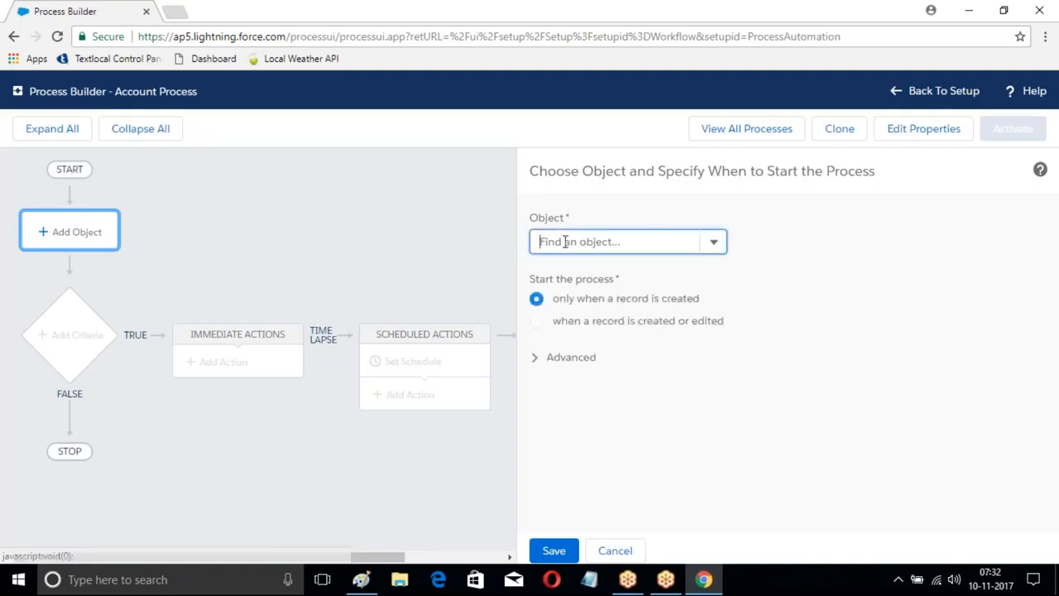
{"action": "type", "text": "Account"}
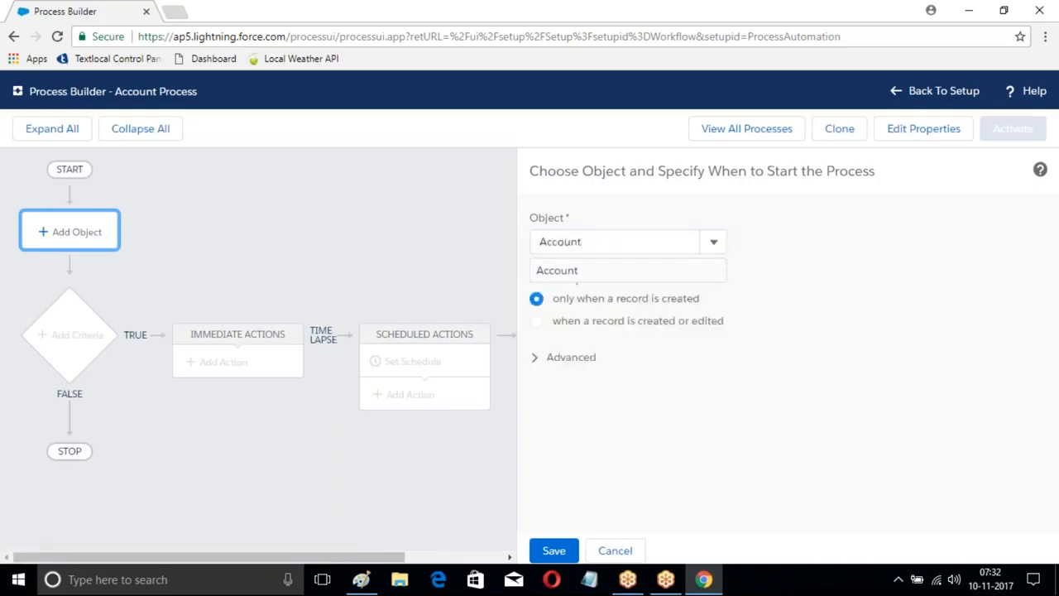
{"action": "left_click", "coordinate": [603, 271]}
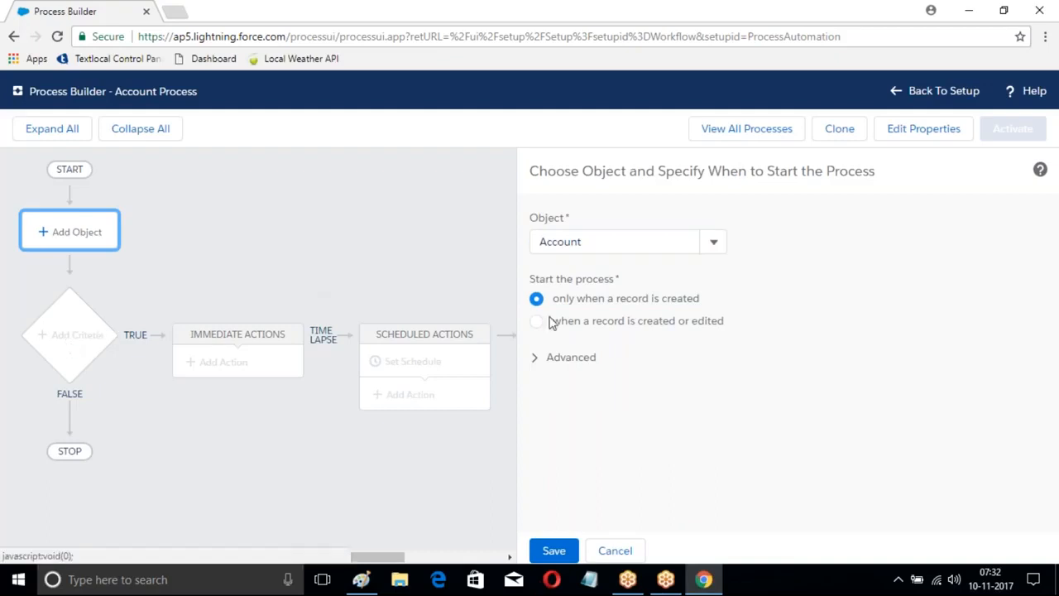
{"action": "left_click", "coordinate": [549, 550]}
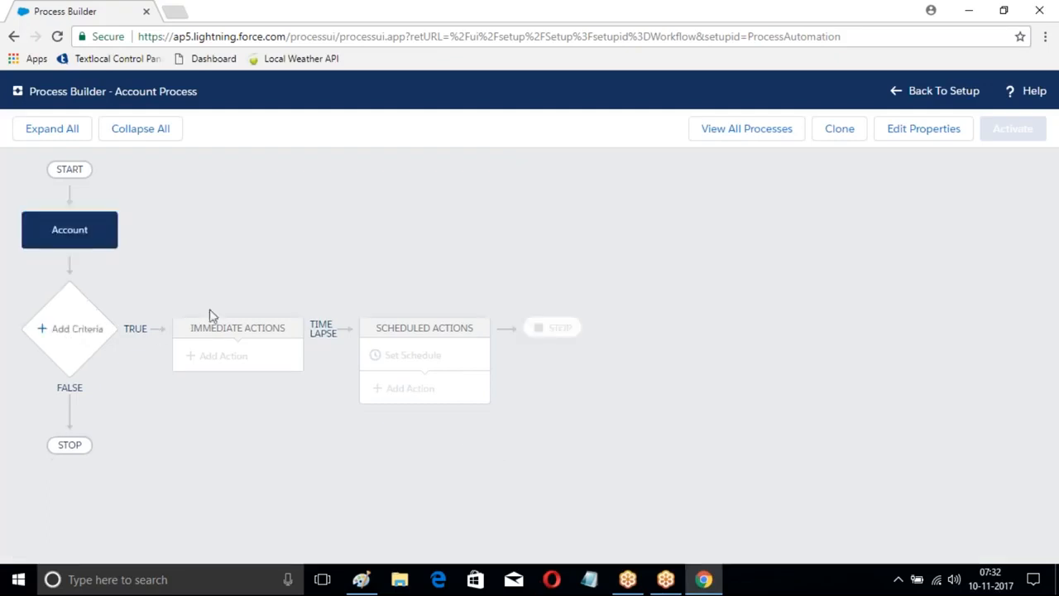
Step: Add a criteria node named Industry and choose the account's Industry field for its first condition
{"action": "left_click", "coordinate": [66, 329]}
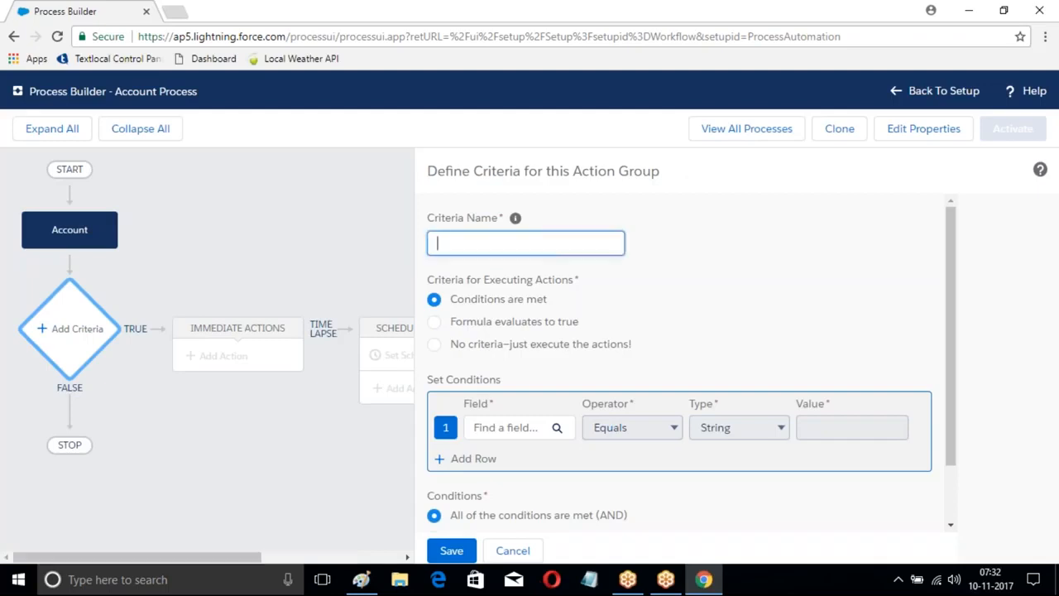
{"action": "type", "text": "Industry"}
{"action": "key", "text": "Tab"}
{"action": "key", "text": "Return"}
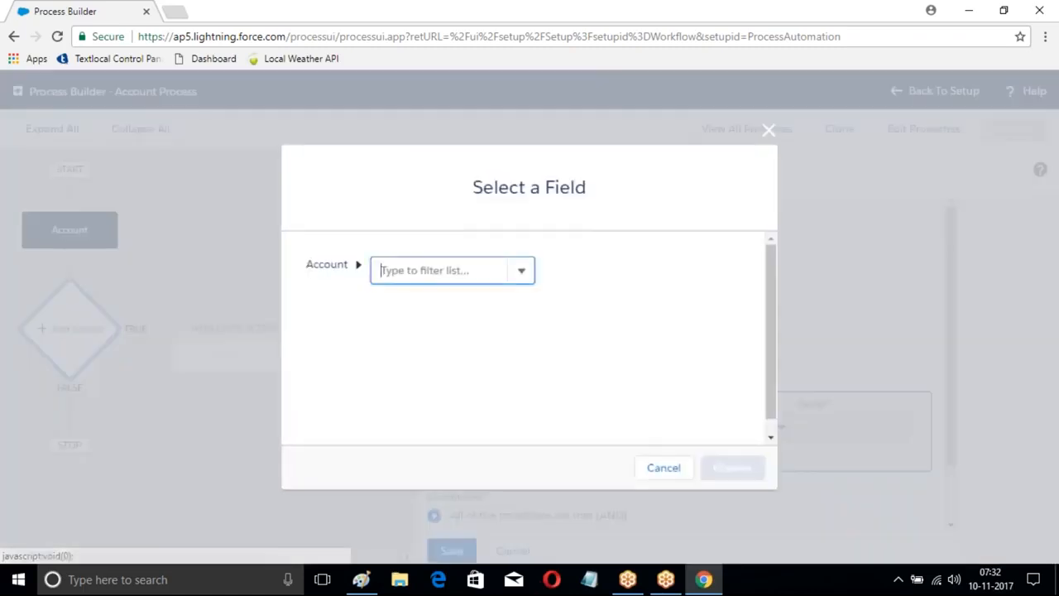
{"action": "type", "text": "Industry"}
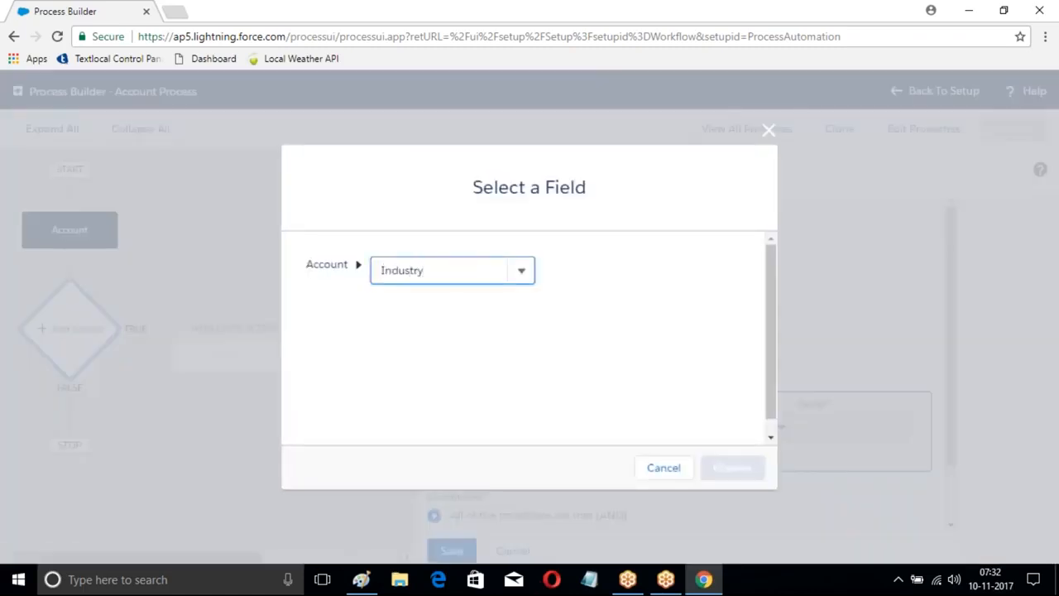
{"action": "left_click", "coordinate": [431, 302]}
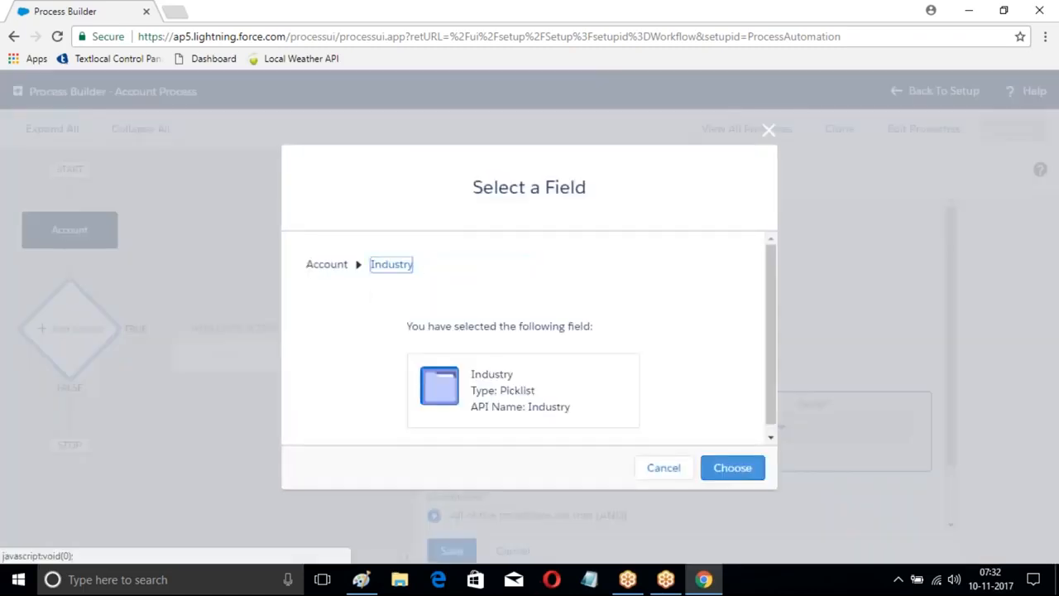
{"action": "left_click", "coordinate": [726, 468]}
Step: Set the Industry condition's value to Banking and save the criteria
{"action": "left_click", "coordinate": [884, 427]}
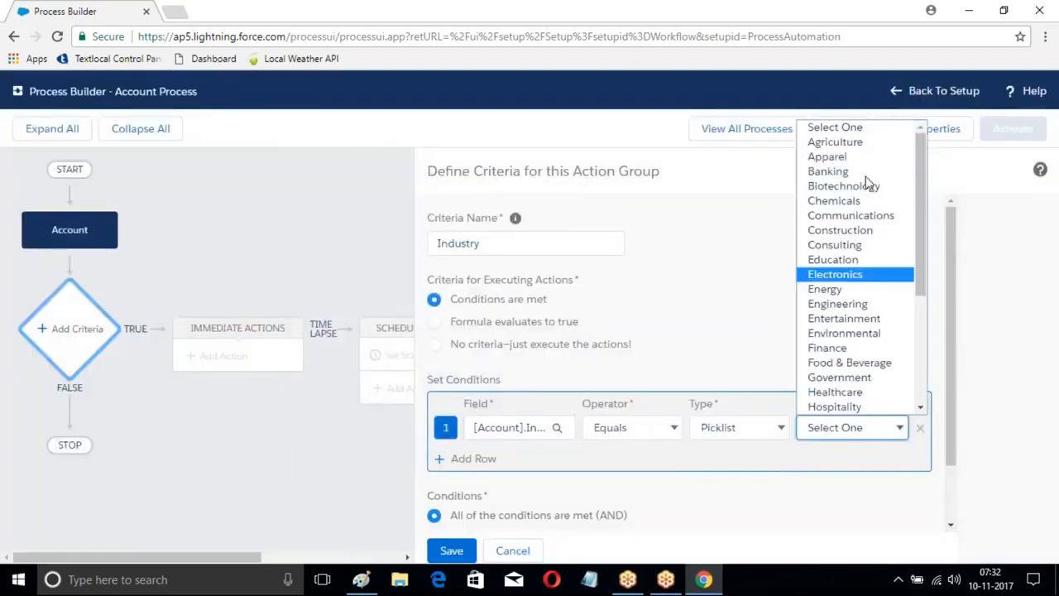
{"action": "left_click", "coordinate": [829, 171]}
{"action": "scroll", "coordinate": [523, 319], "scroll_direction": "down", "scroll_amount": 2}
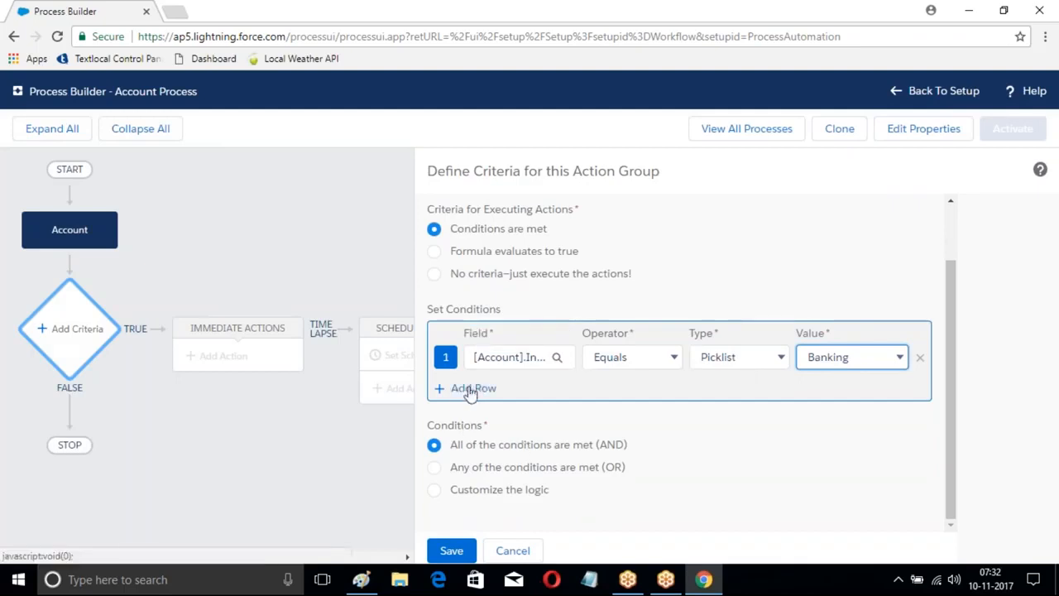
{"action": "left_click", "coordinate": [452, 551]}
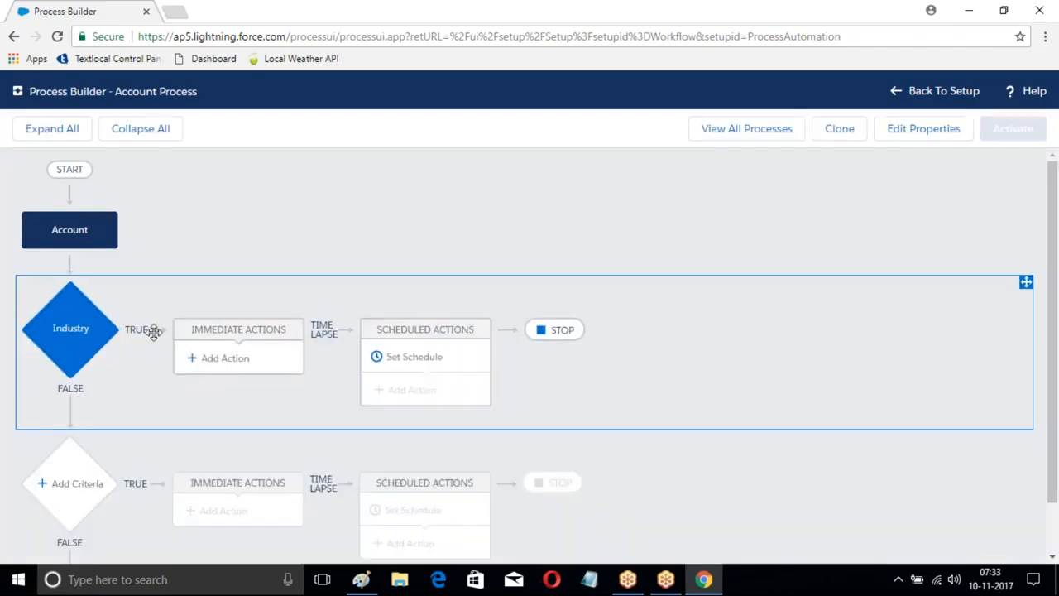
Step: Add an immediate action of type Create a Record to the Industry criteria and name it Opportunity Records
{"action": "scroll", "coordinate": [146, 364], "scroll_direction": "down", "scroll_amount": 1}
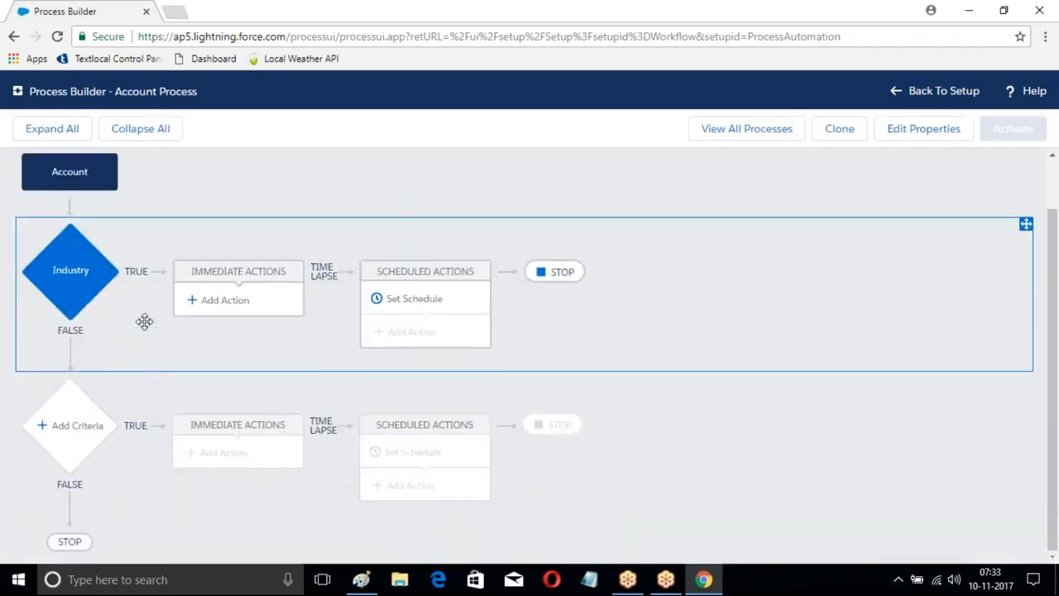
{"action": "left_click", "coordinate": [238, 299]}
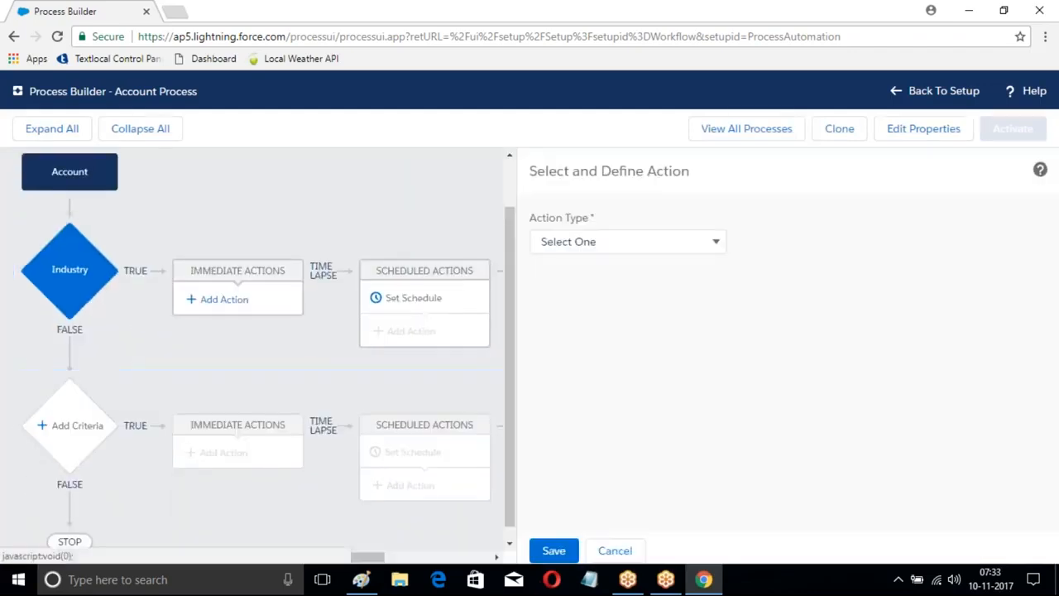
{"action": "left_click", "coordinate": [640, 241]}
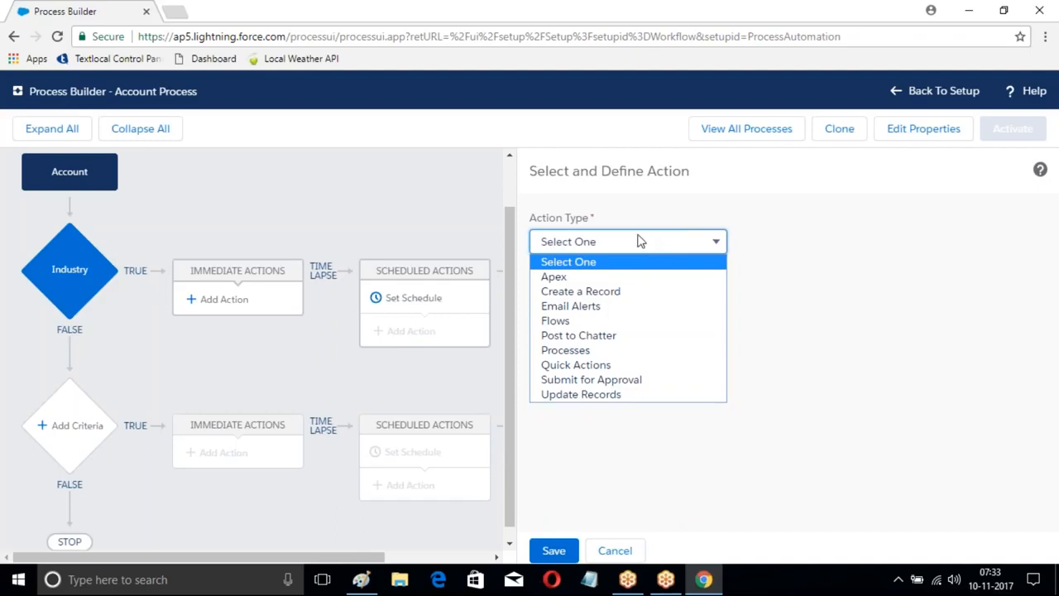
{"action": "left_click", "coordinate": [568, 292]}
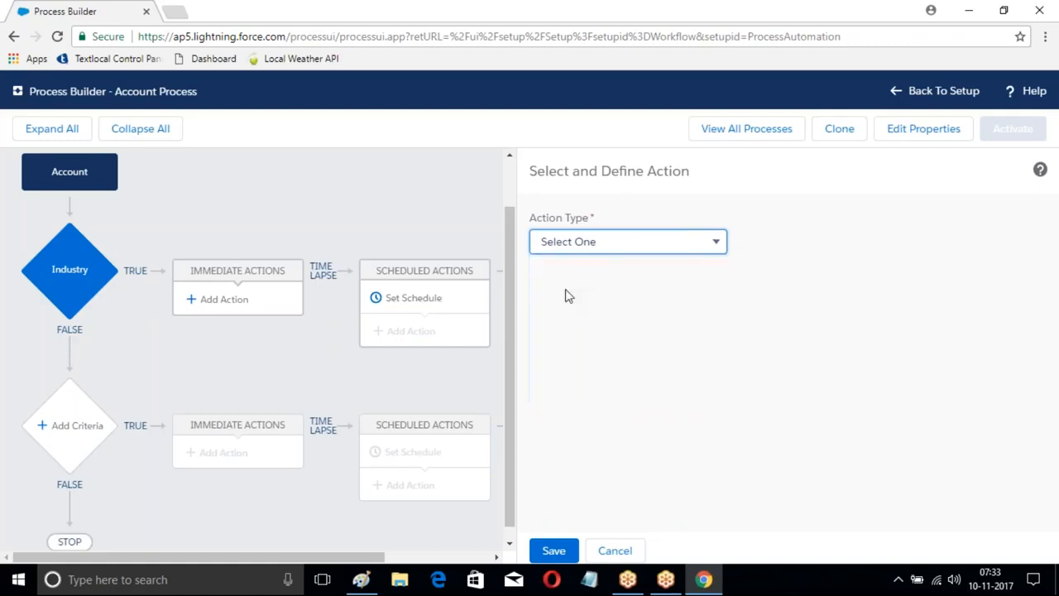
{"action": "left_click", "coordinate": [575, 304]}
{"action": "type", "text": "Opportunity "}
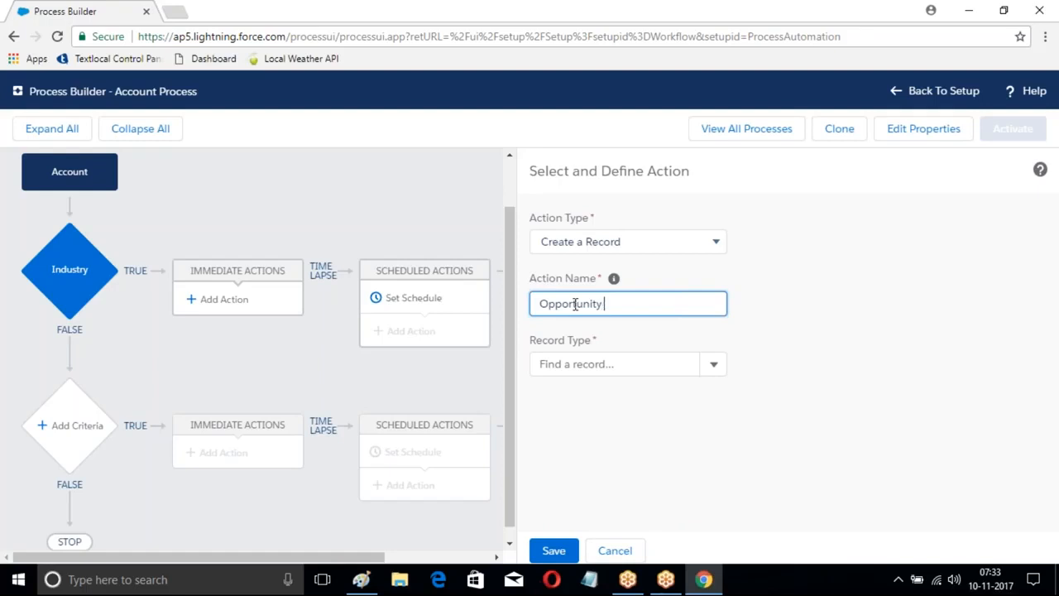
{"action": "type", "text": "Records"}
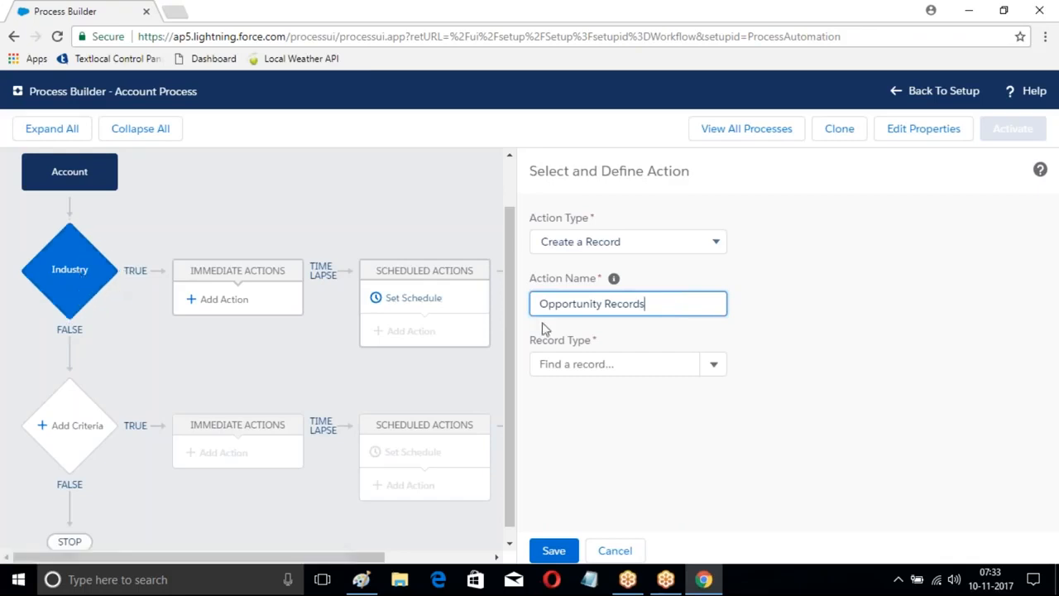
Step: Set the action's record type to Opportunity and its Close Date value to TODAY()+10
{"action": "left_click", "coordinate": [713, 369]}
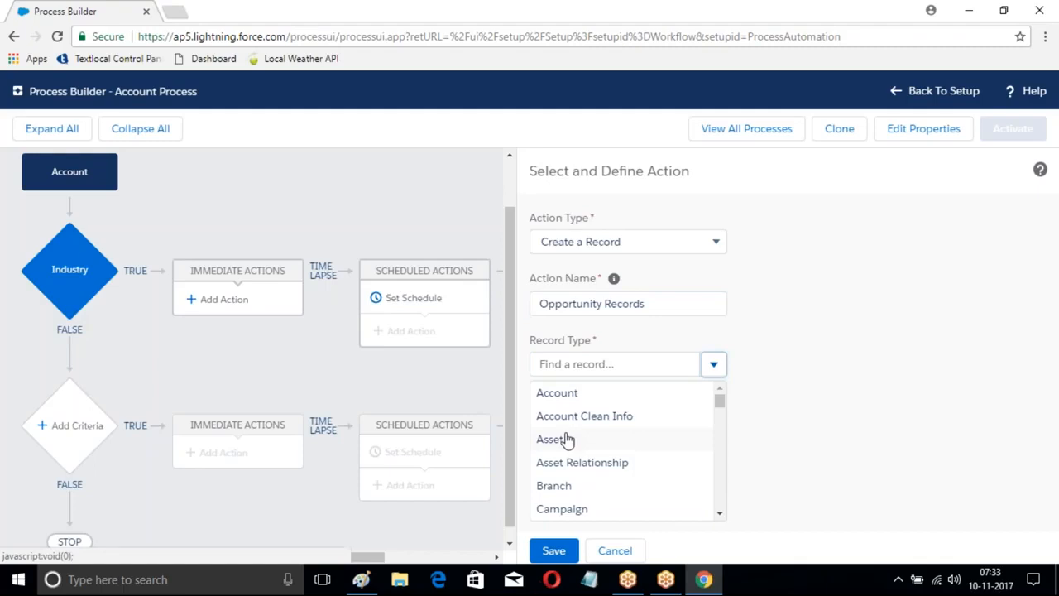
{"action": "left_click", "coordinate": [576, 364]}
{"action": "type", "text": "Op"}
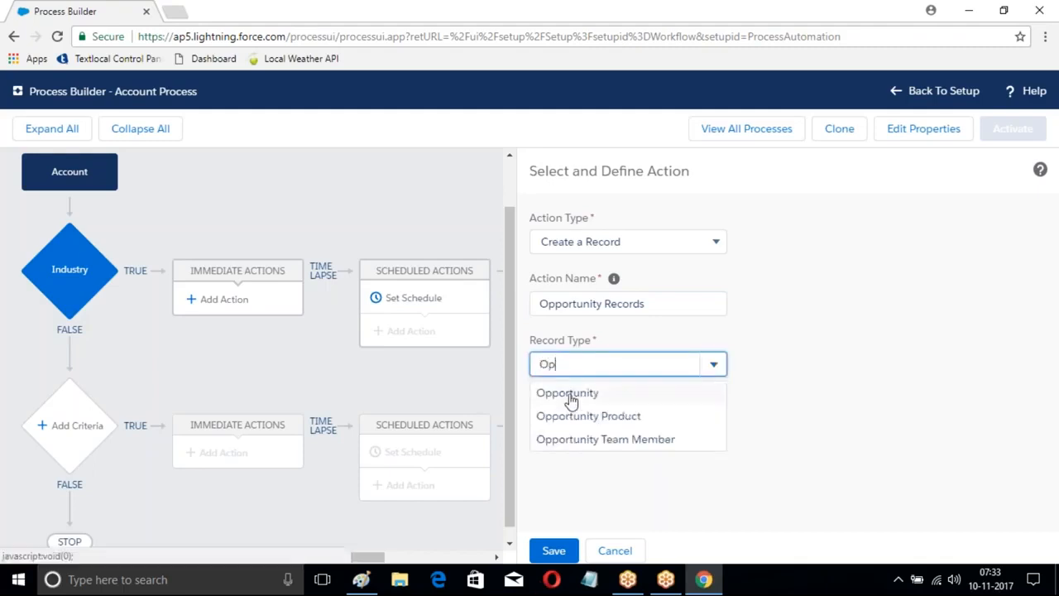
{"action": "left_click", "coordinate": [570, 394]}
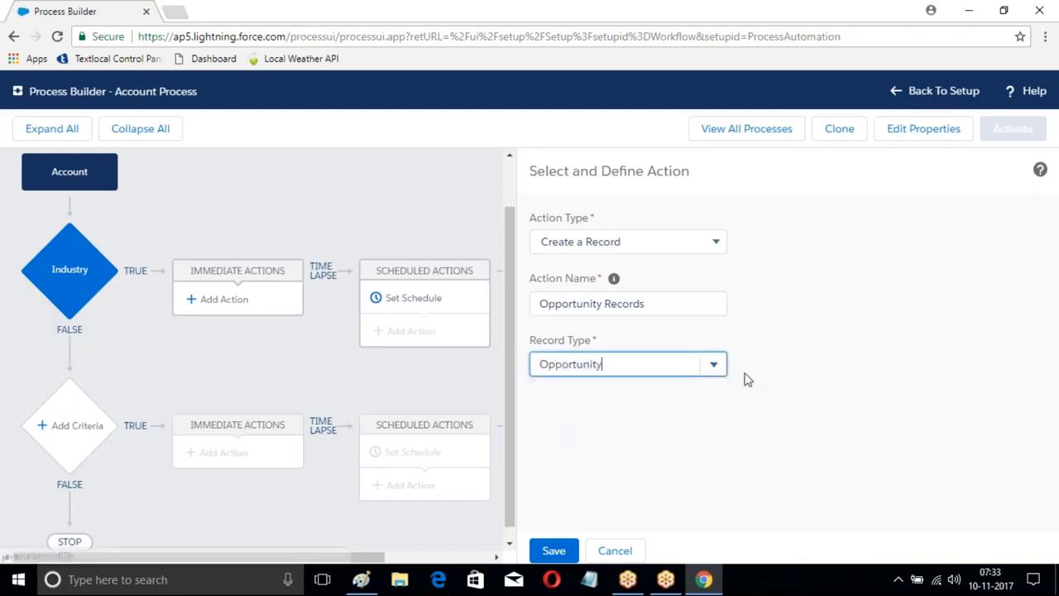
{"action": "scroll", "coordinate": [751, 381], "scroll_direction": "down", "scroll_amount": 1}
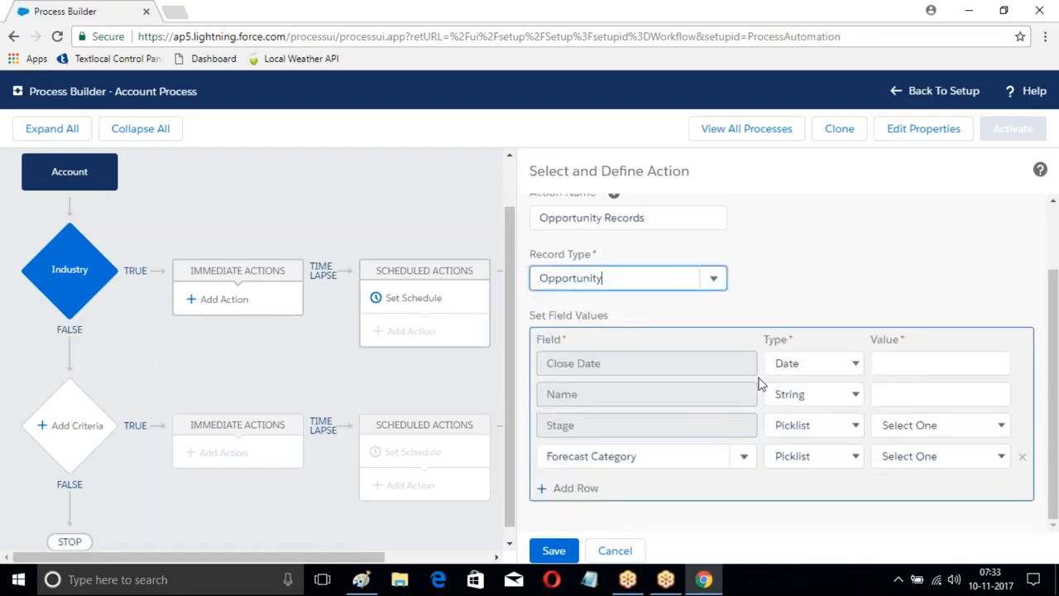
{"action": "left_click", "coordinate": [894, 361]}
{"action": "type", "text": "TOD"}
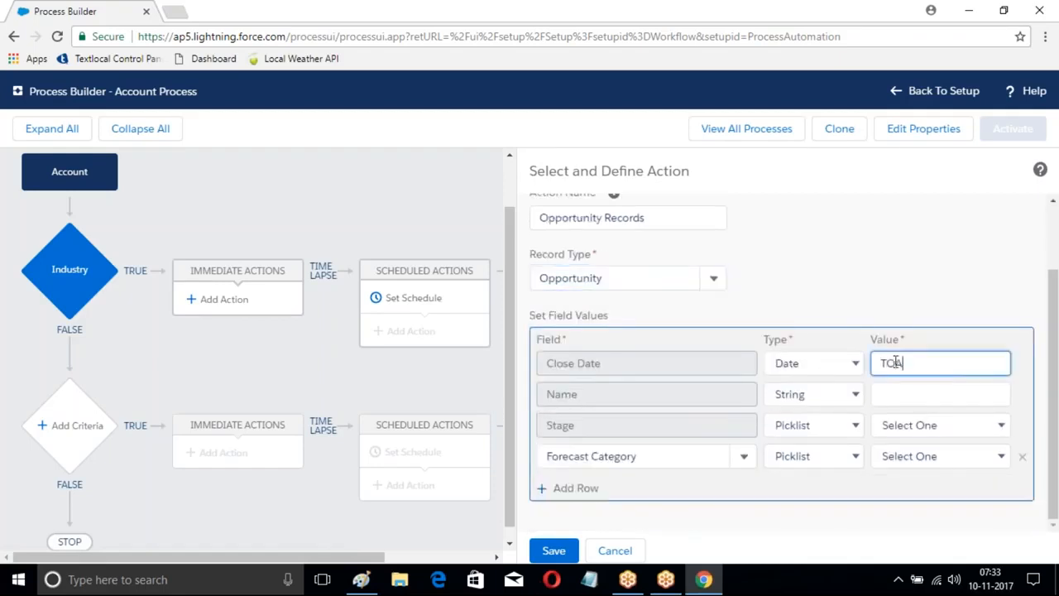
{"action": "type", "text": "AY()+10"}
Step: Set the opportunity's Name to a field reference to the Account Name field, and its Stage to Prospecting
{"action": "left_click", "coordinate": [886, 392]}
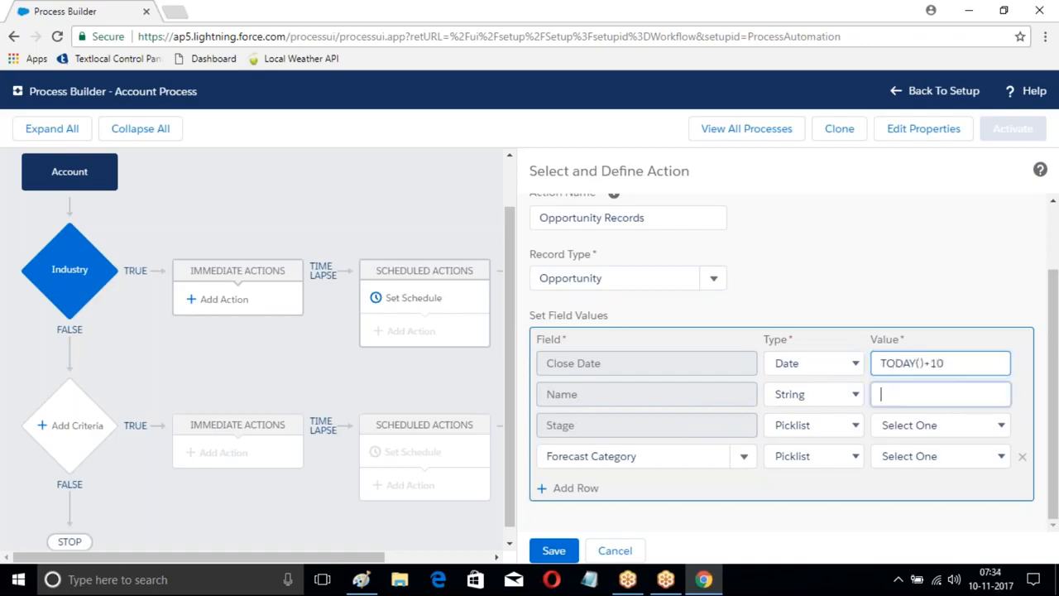
{"action": "left_click", "coordinate": [852, 395]}
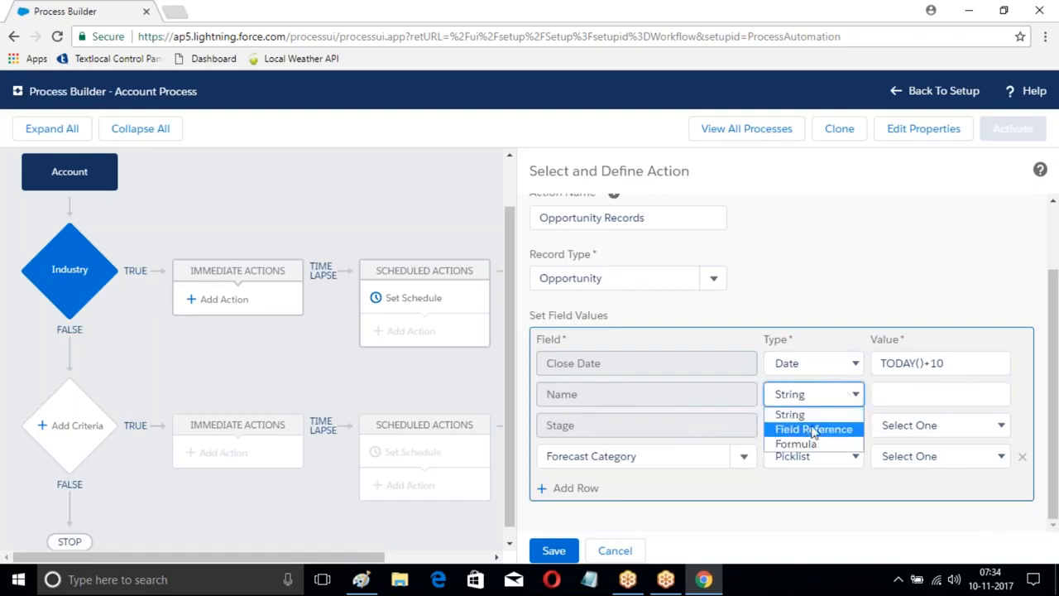
{"action": "left_click", "coordinate": [815, 430]}
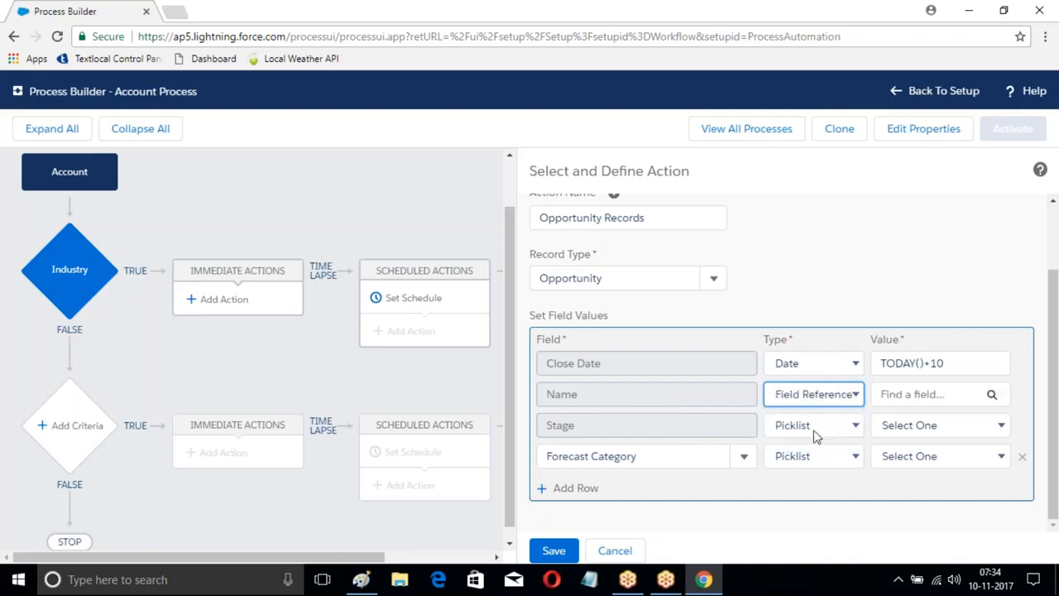
{"action": "left_click", "coordinate": [992, 395]}
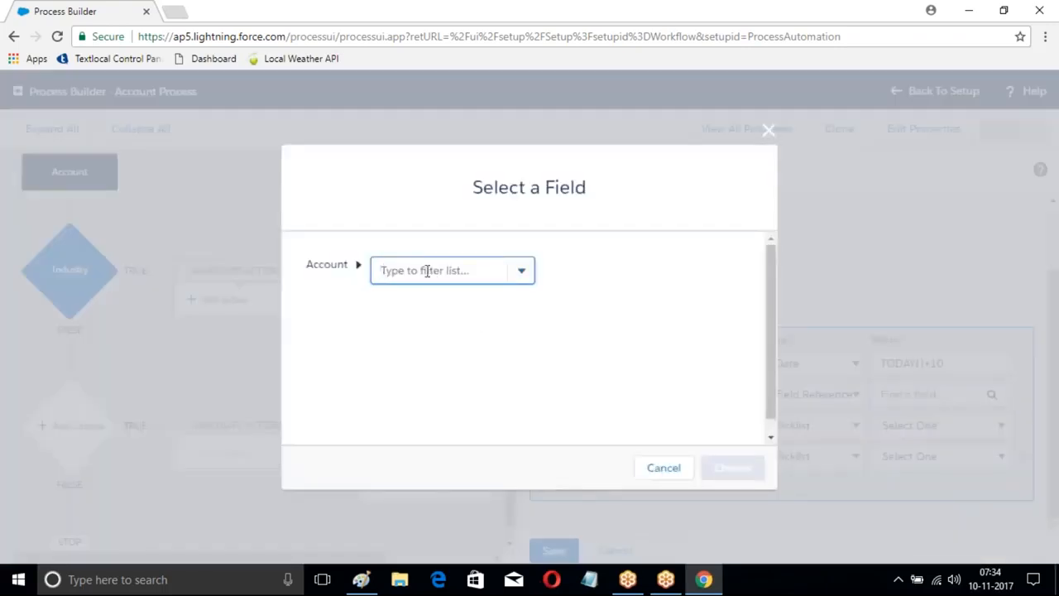
{"action": "type", "text": "Name"}
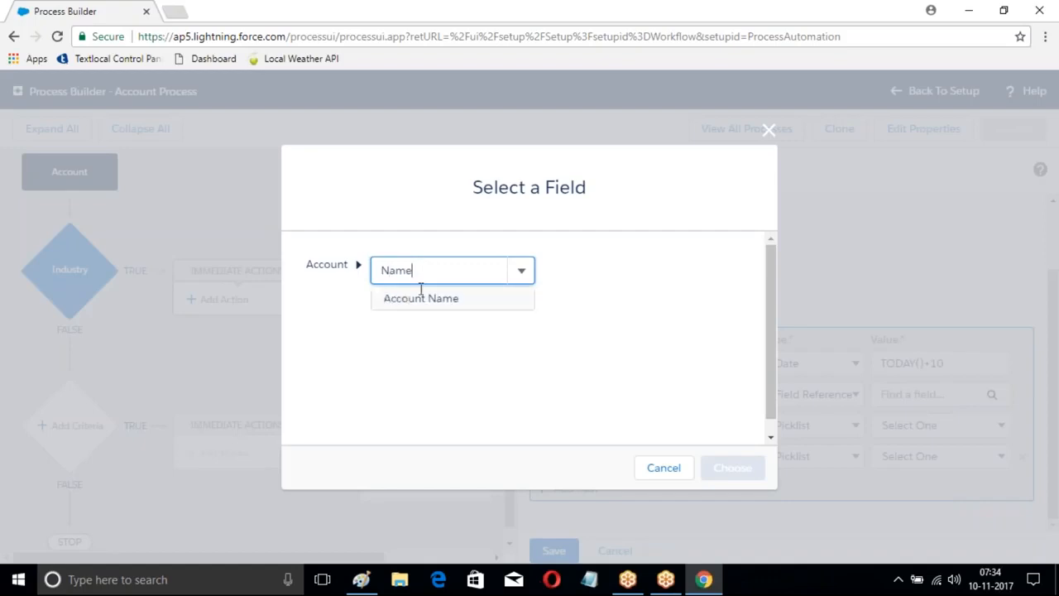
{"action": "left_click", "coordinate": [420, 298]}
{"action": "left_click", "coordinate": [744, 468]}
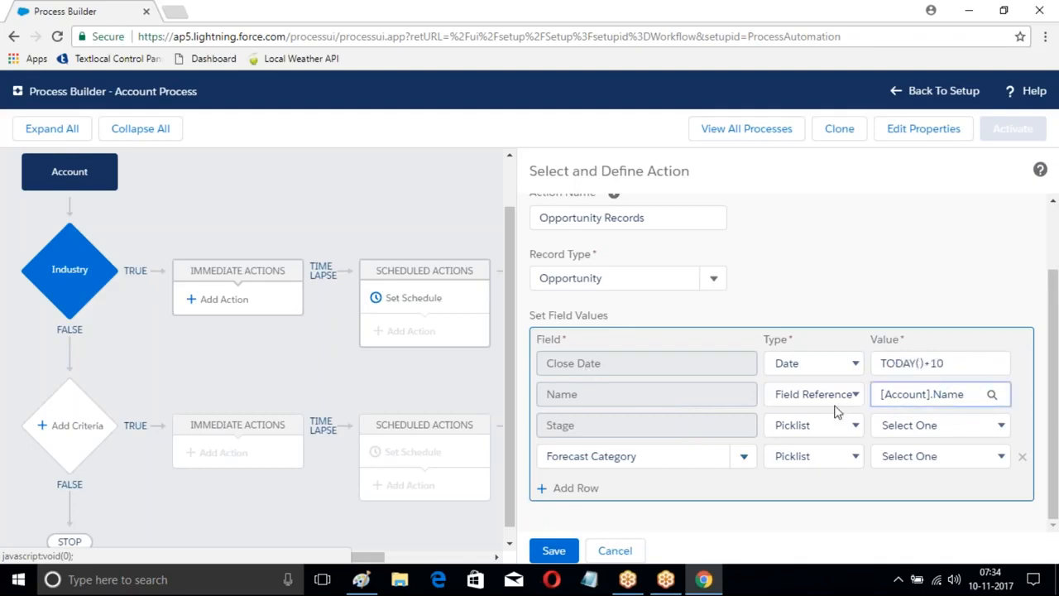
{"action": "left_click", "coordinate": [886, 425]}
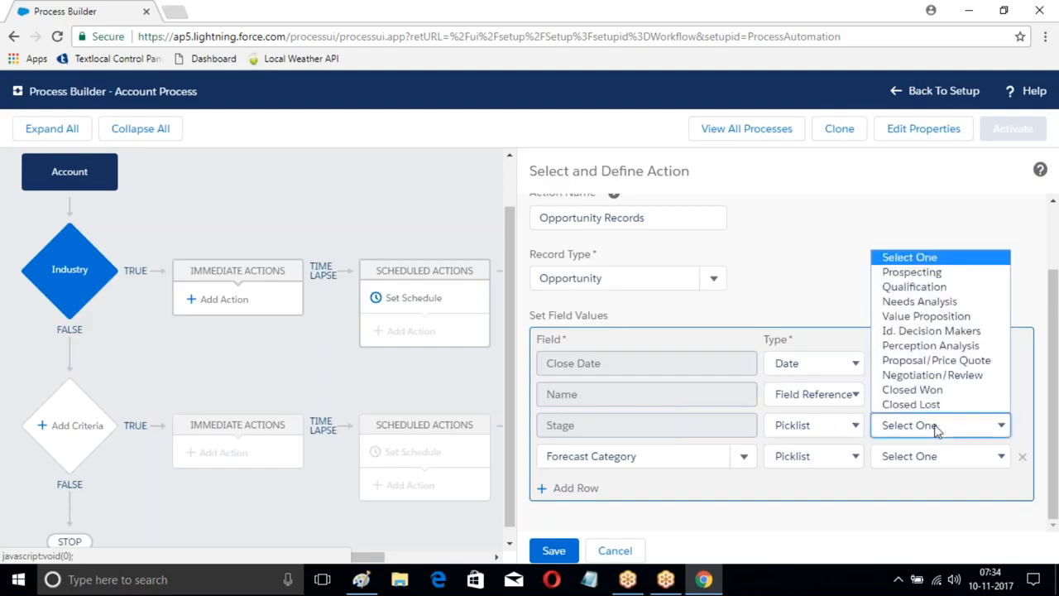
{"action": "left_click", "coordinate": [910, 273]}
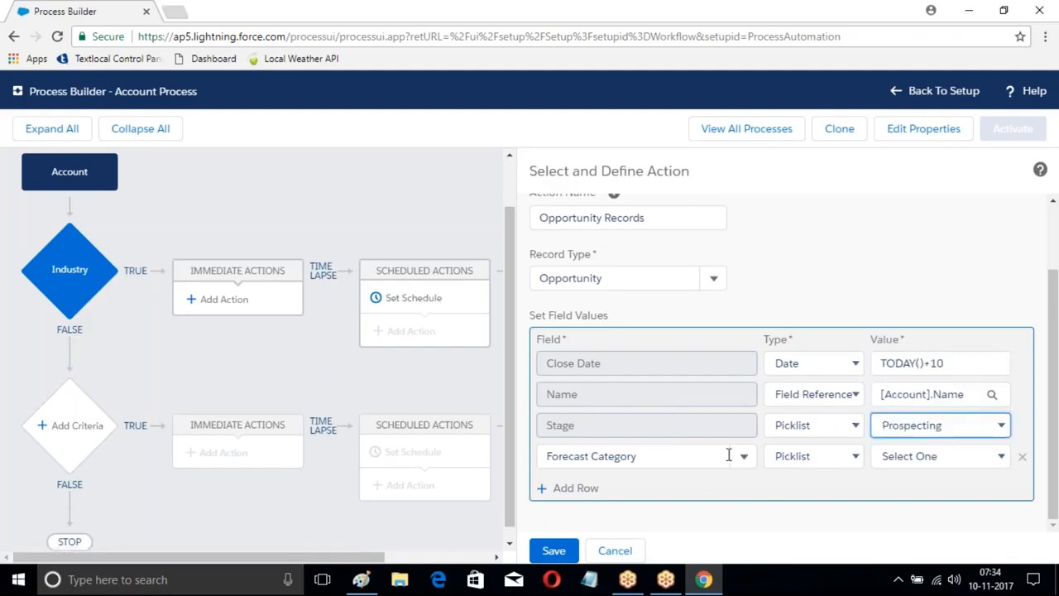
Step: Set the opportunity's Forecast Category to Pipeline and save the Opportunity Records action
{"action": "left_click", "coordinate": [744, 457]}
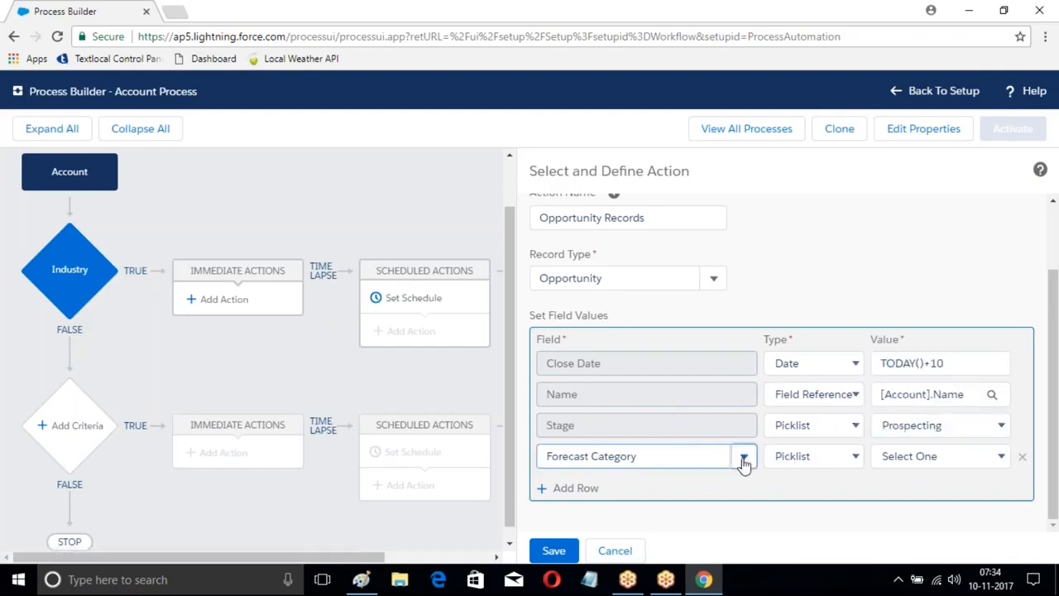
{"action": "left_click", "coordinate": [944, 458]}
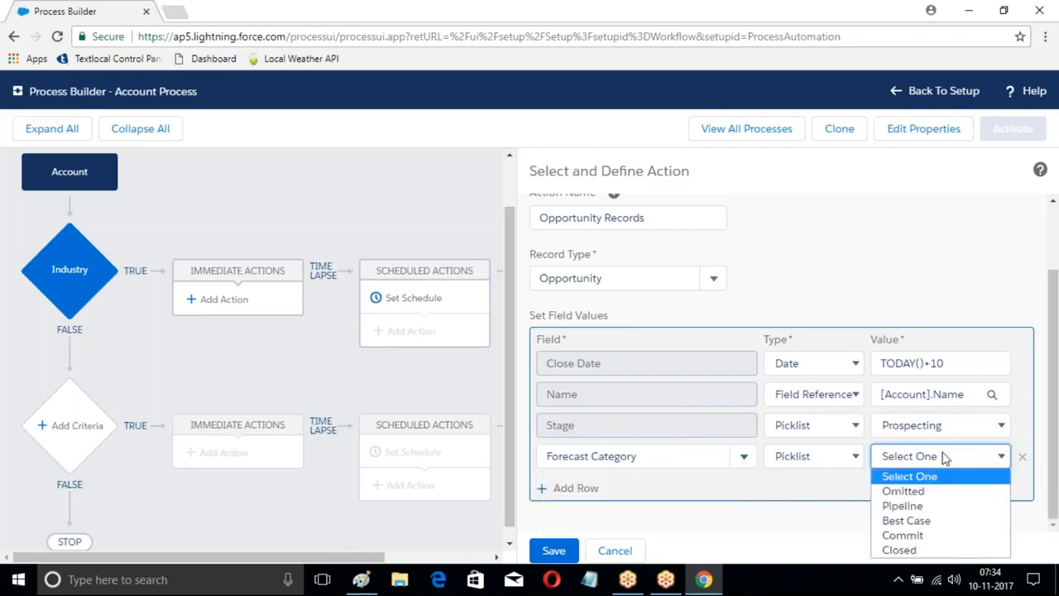
{"action": "left_click", "coordinate": [903, 505]}
{"action": "left_click", "coordinate": [553, 551]}
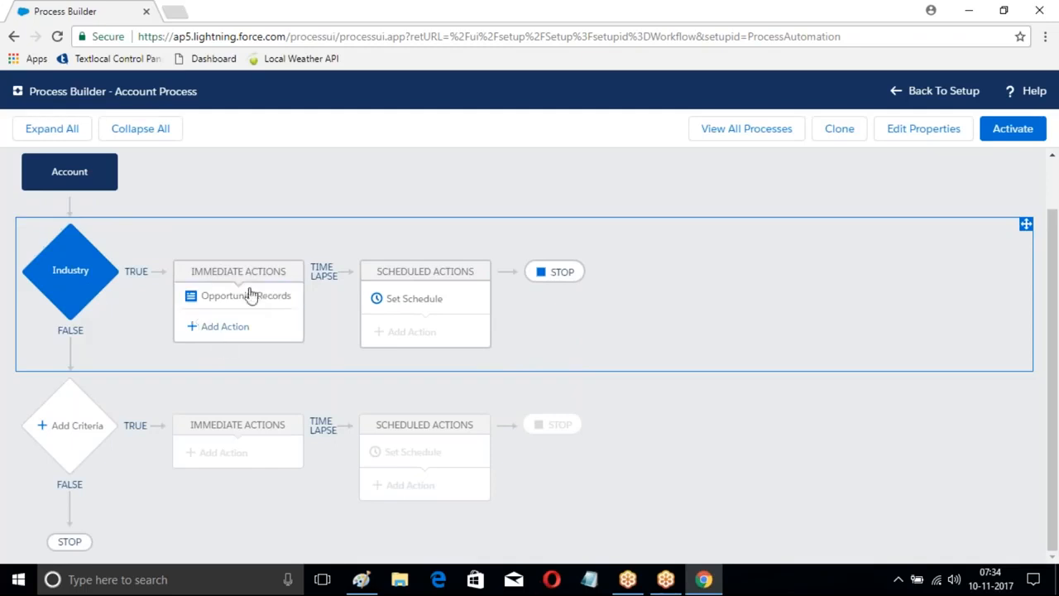
Step: Add another immediate action of type Post to Chatter to the Industry criteria and name it MyPost
{"action": "left_click", "coordinate": [225, 328]}
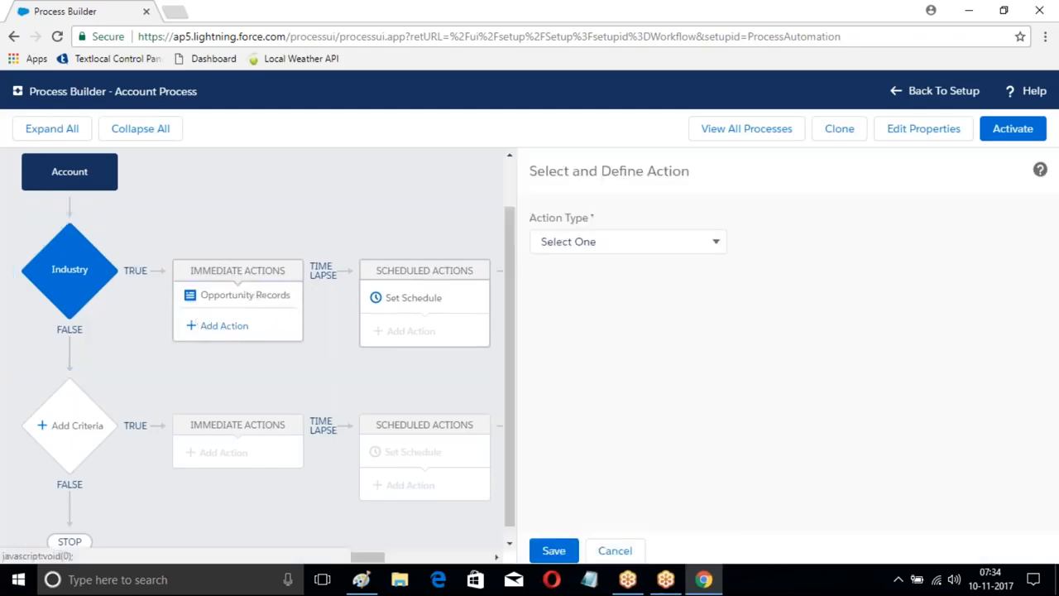
{"action": "left_click", "coordinate": [615, 245]}
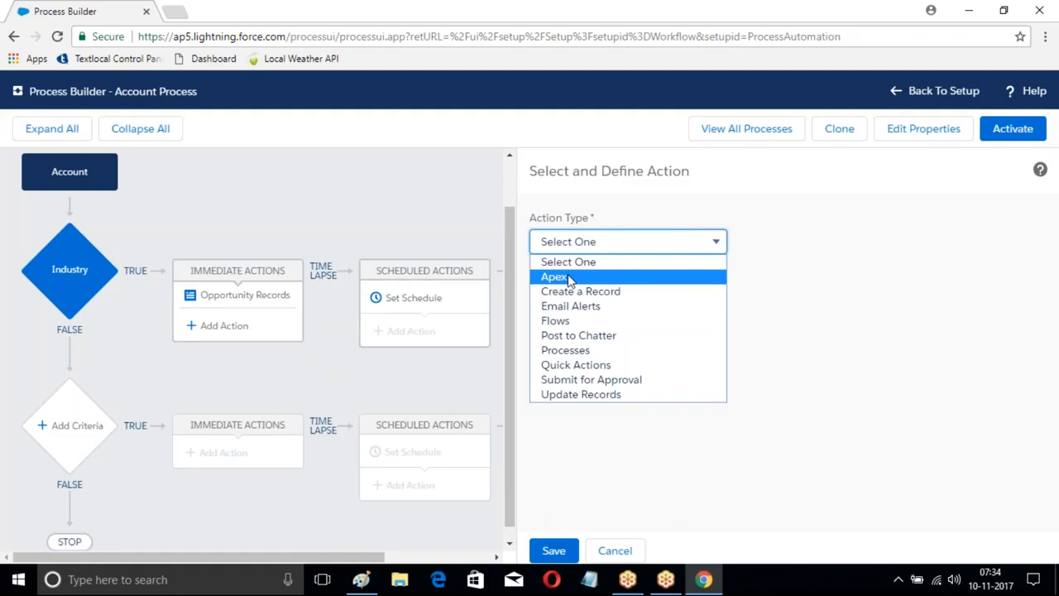
{"action": "left_click", "coordinate": [569, 337]}
{"action": "left_click", "coordinate": [573, 306]}
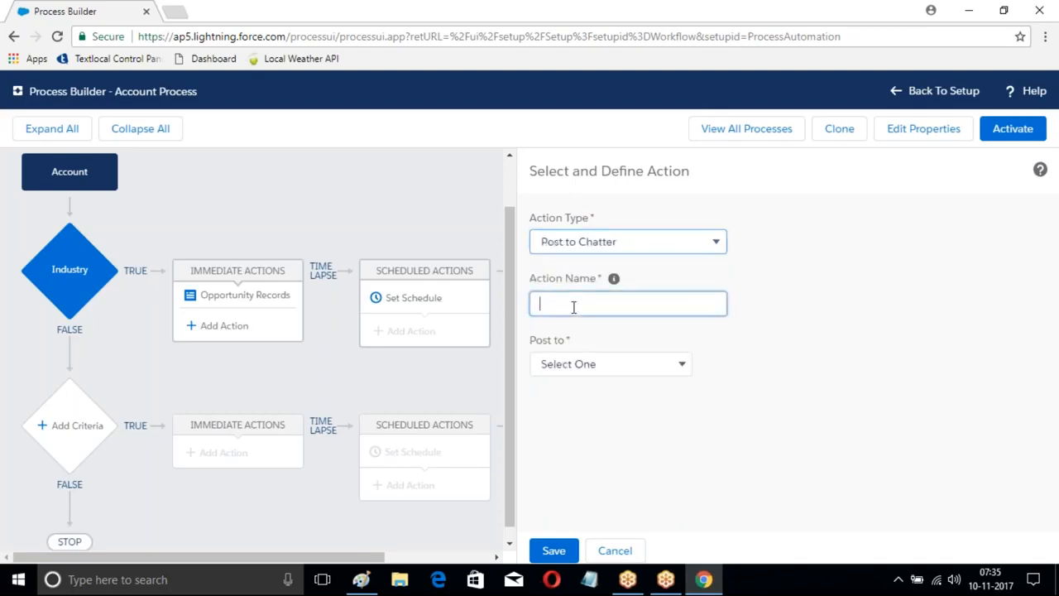
{"action": "type", "text": "MyPost"}
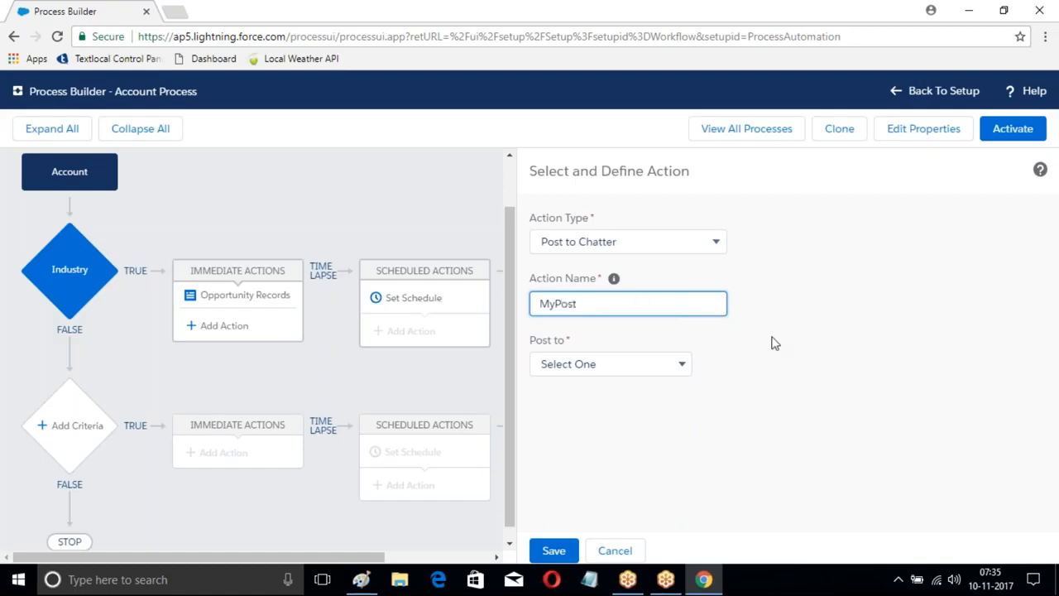
Step: Make the Chatter post go to a User, using Search for a user to select the recipient's name
{"action": "left_click", "coordinate": [683, 365]}
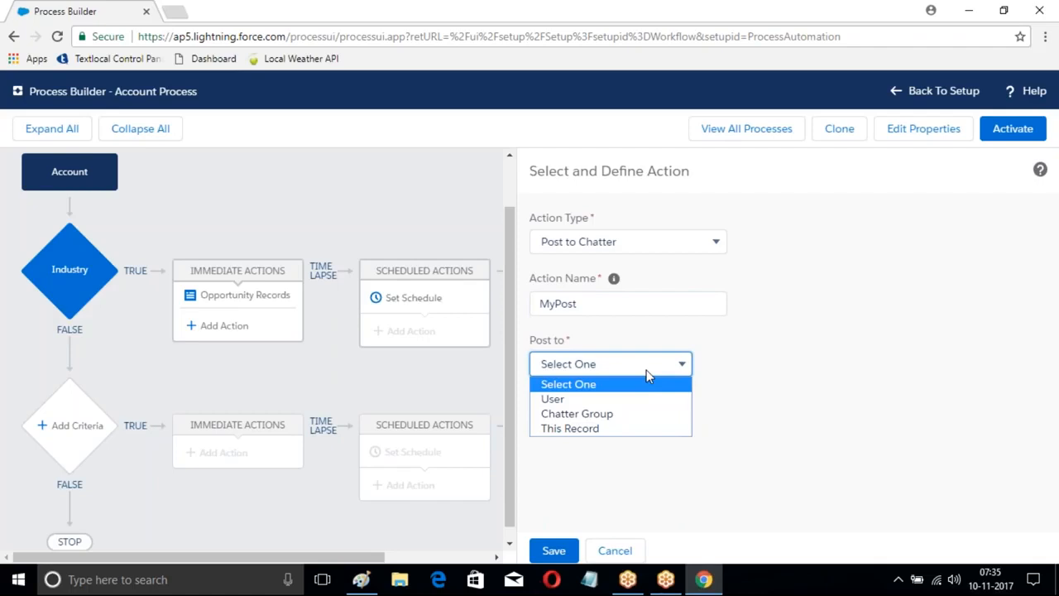
{"action": "left_click", "coordinate": [581, 400]}
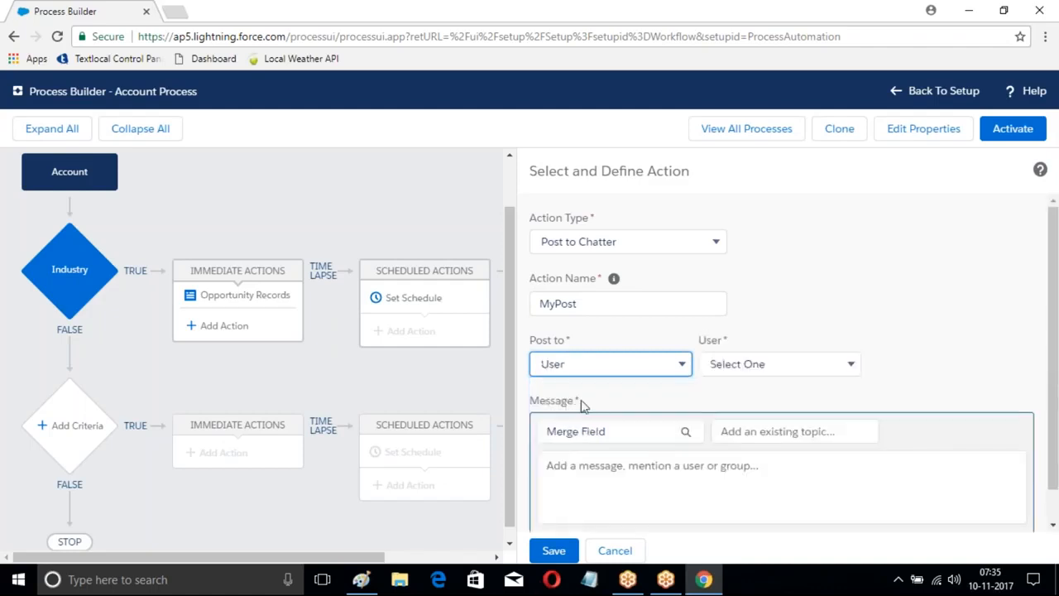
{"action": "left_click", "coordinate": [784, 369]}
{"action": "left_click", "coordinate": [744, 399]}
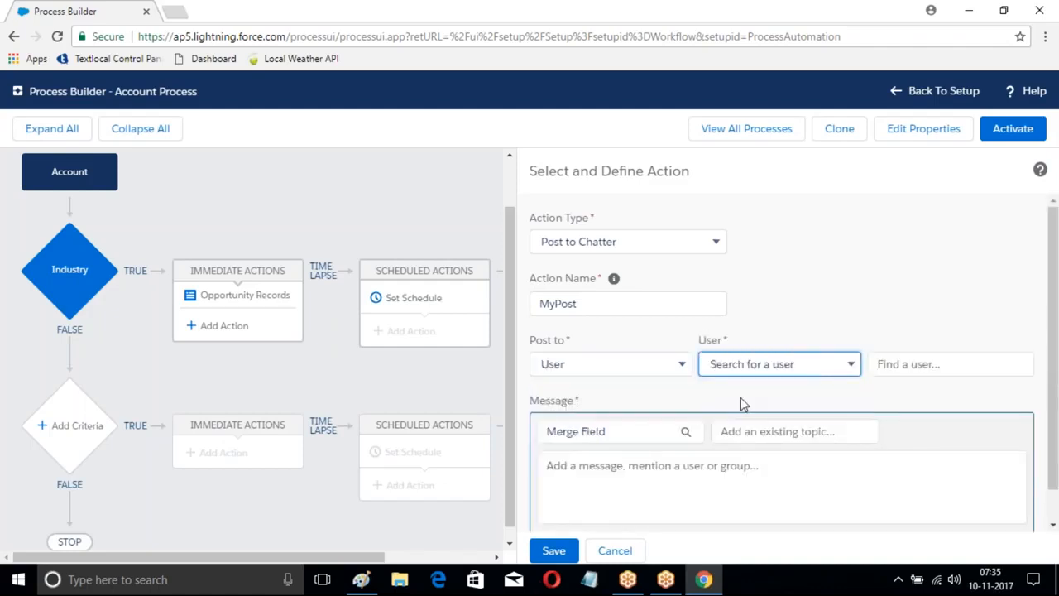
{"action": "type", "text": "sa"}
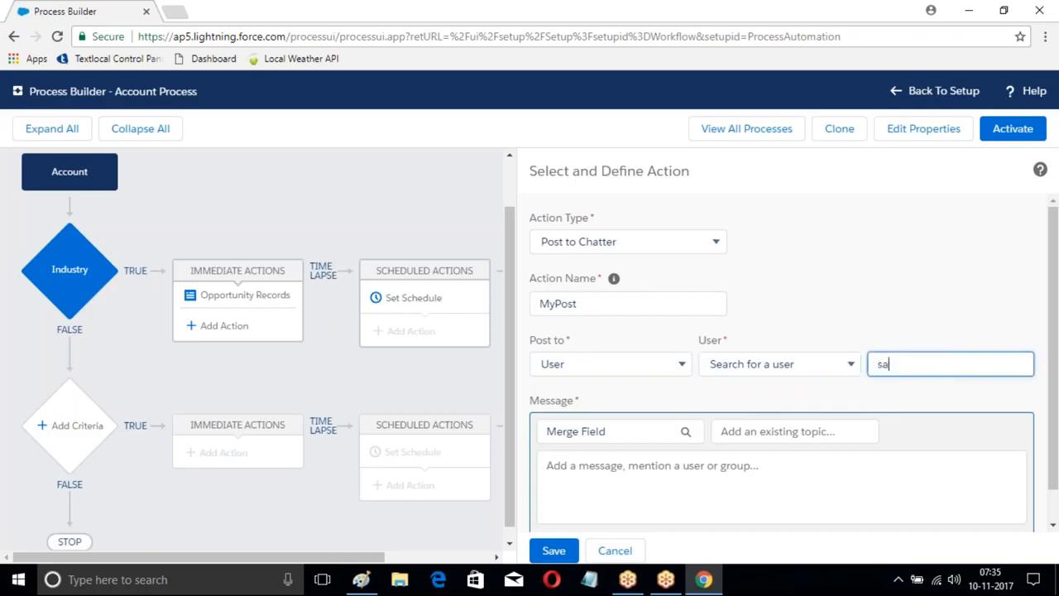
{"action": "left_click", "coordinate": [888, 397]}
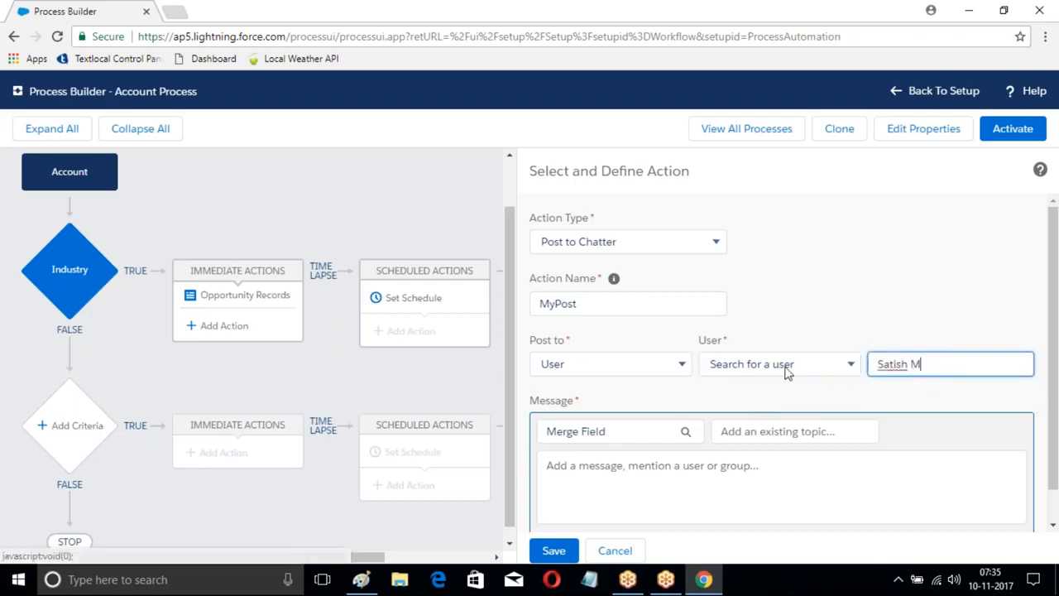
Step: Enter "This is chatter message of" as the Chatter post's message text
{"action": "scroll", "coordinate": [773, 364], "scroll_direction": "down", "scroll_amount": 1}
{"action": "left_click", "coordinate": [711, 447]}
{"action": "type", "text": "This is "}
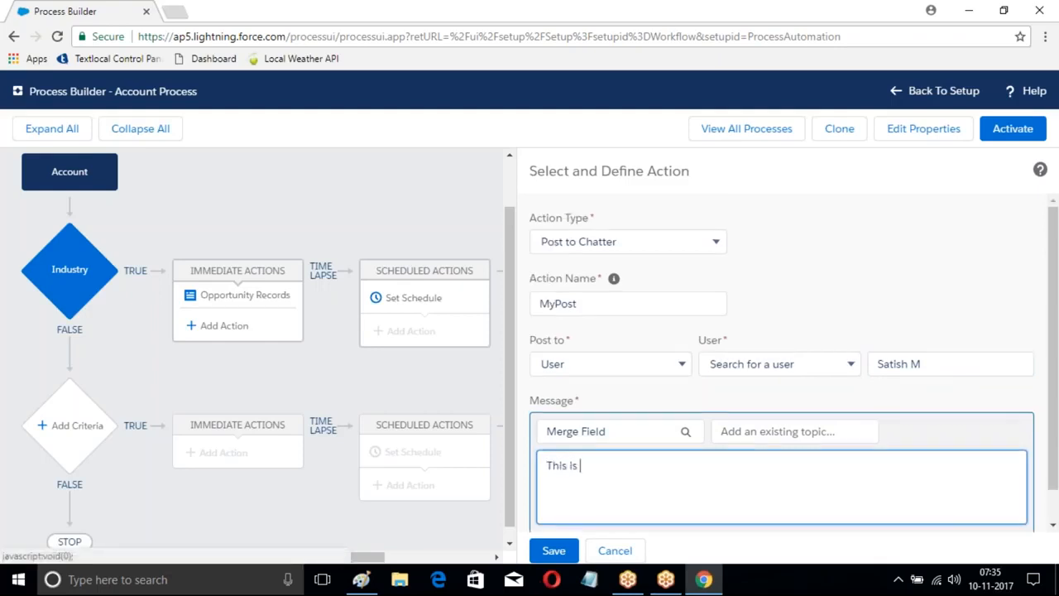
{"action": "type", "text": "chatter message of"}
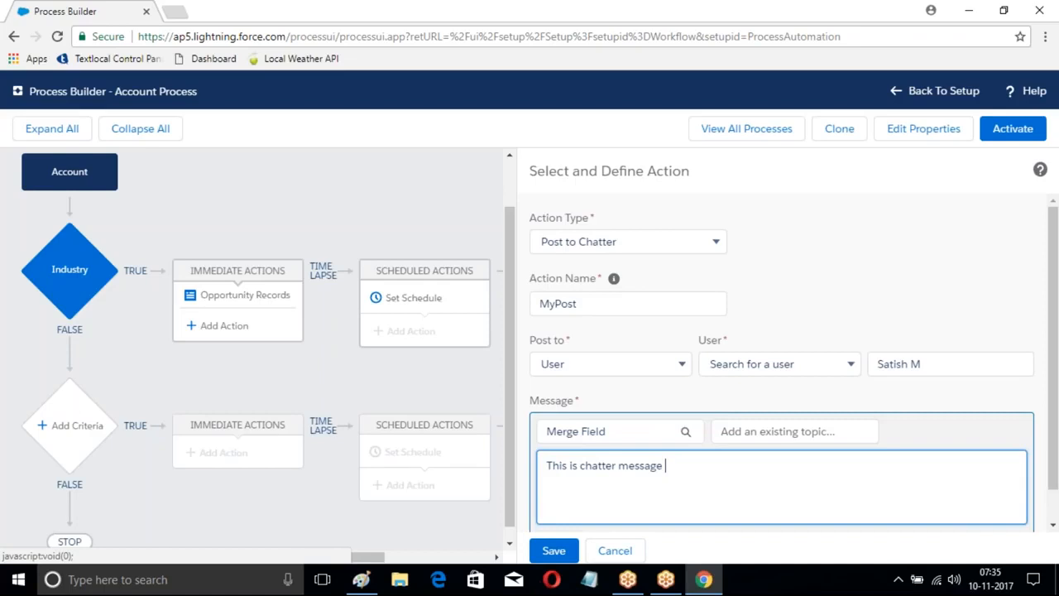
Step: Insert the Account Name merge field at the end of the message and save the Chatter action
{"action": "left_click", "coordinate": [686, 432]}
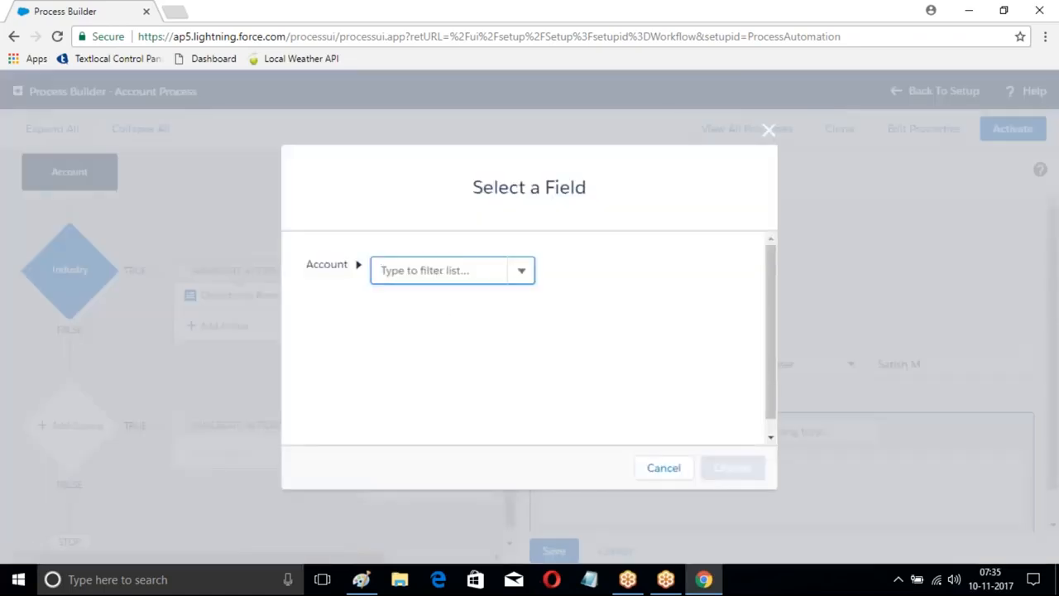
{"action": "type", "text": "Name"}
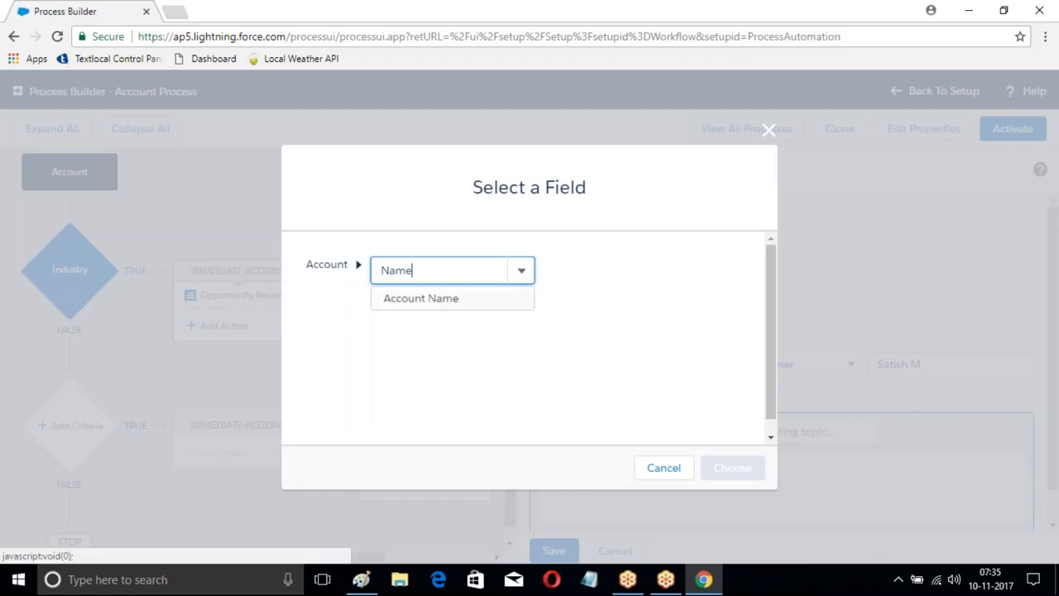
{"action": "left_click", "coordinate": [442, 299]}
{"action": "left_click", "coordinate": [732, 467]}
{"action": "scroll", "coordinate": [846, 451], "scroll_direction": "up", "scroll_amount": 1}
{"action": "type", "text": "c"}
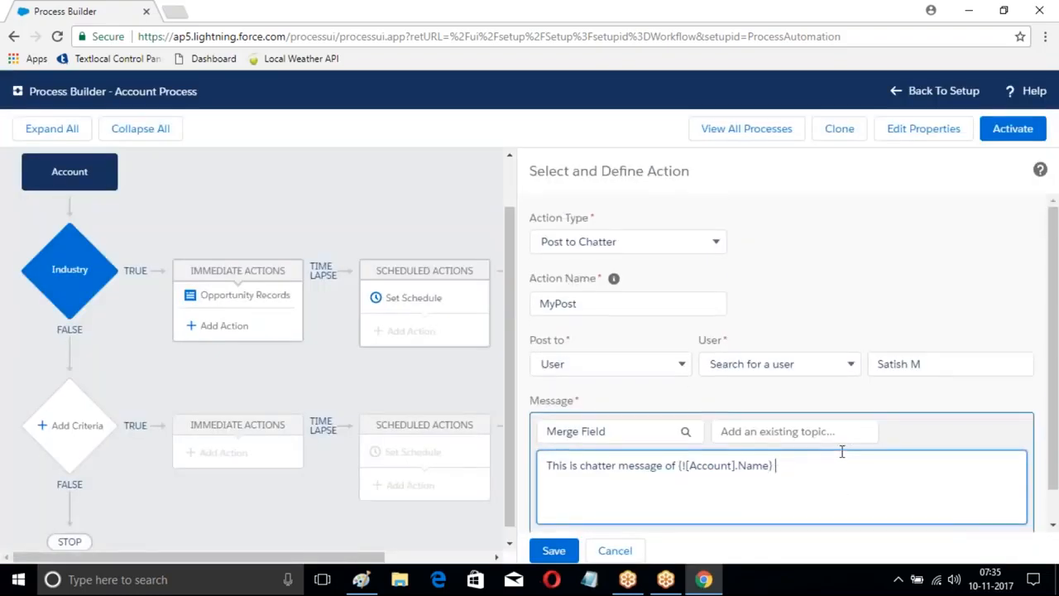
{"action": "scroll", "coordinate": [813, 465], "scroll_direction": "down", "scroll_amount": 1}
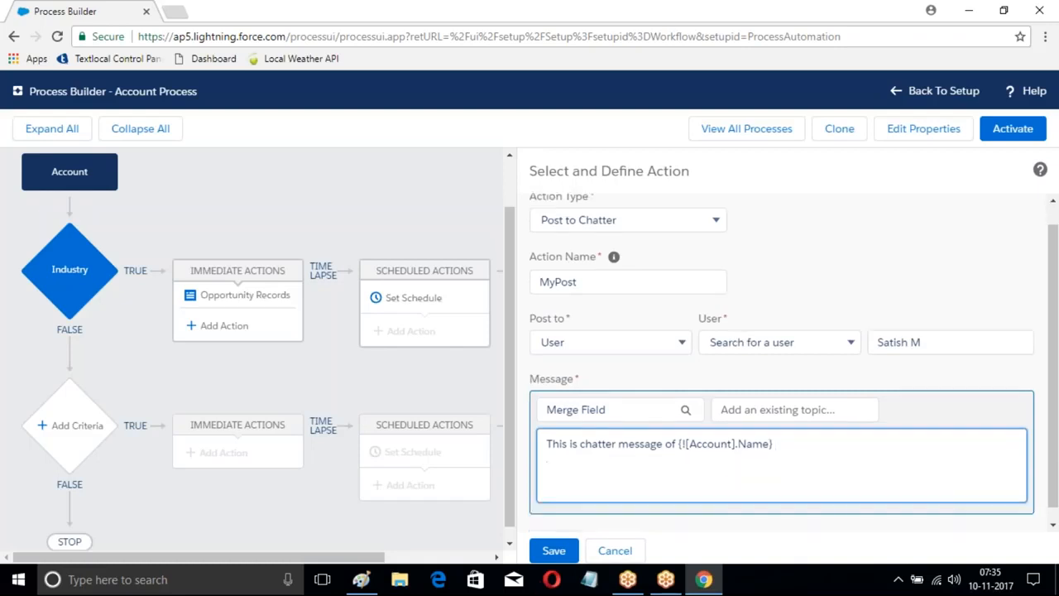
{"action": "left_click", "coordinate": [568, 552]}
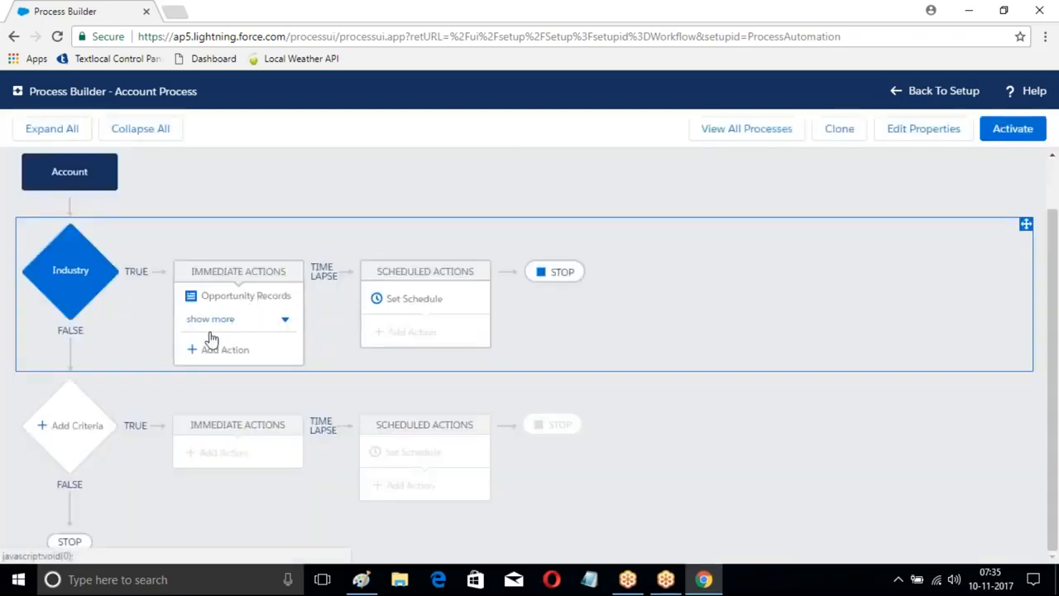
Step: Add a third immediate action of type Quick Actions to the Industry criteria and name it MyActions
{"action": "left_click", "coordinate": [221, 354]}
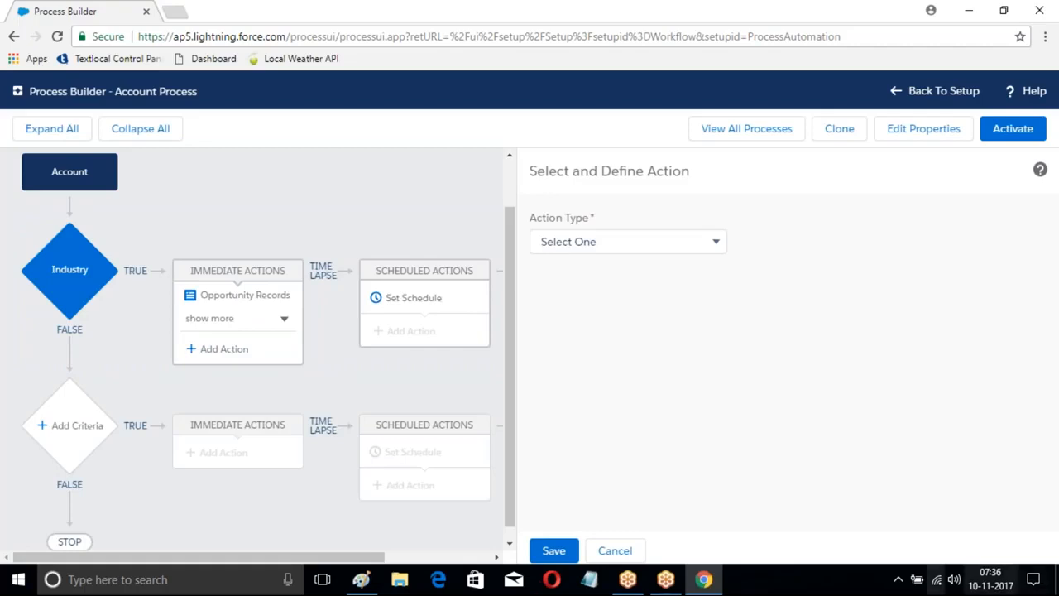
{"action": "left_click", "coordinate": [641, 242]}
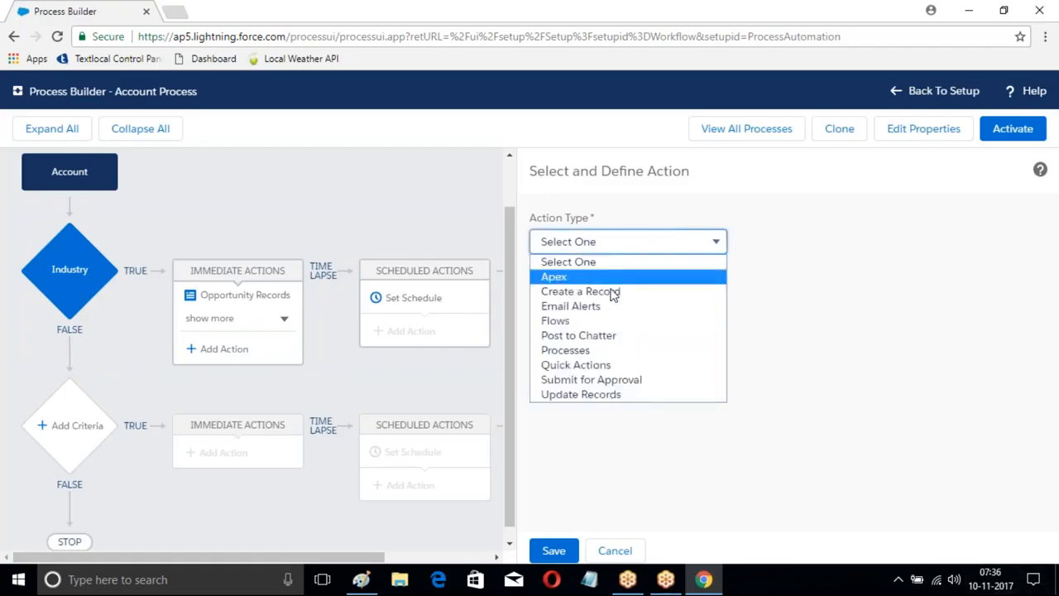
{"action": "left_click", "coordinate": [577, 365]}
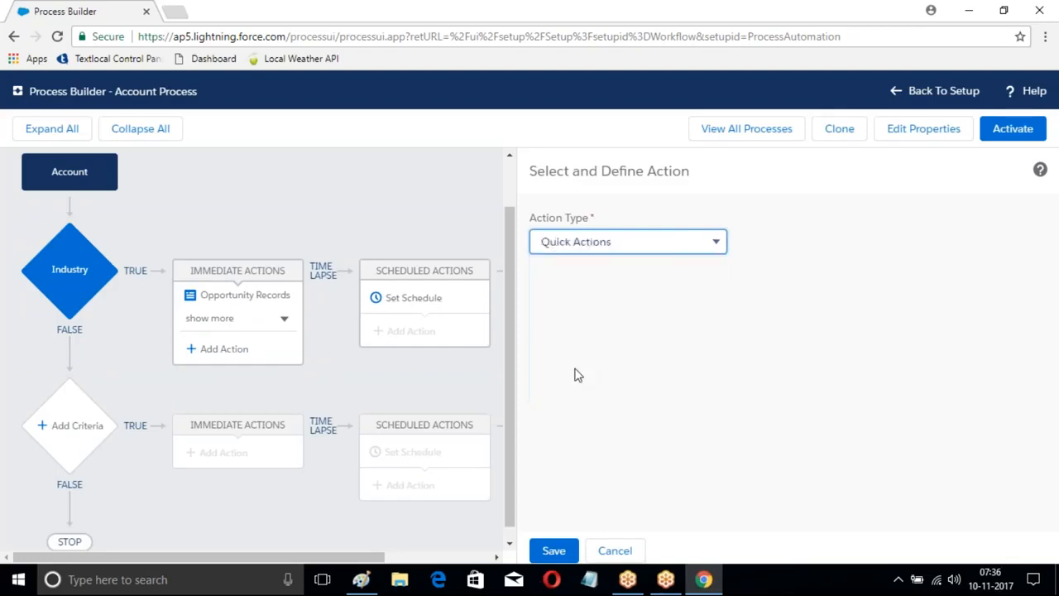
{"action": "left_click", "coordinate": [599, 310]}
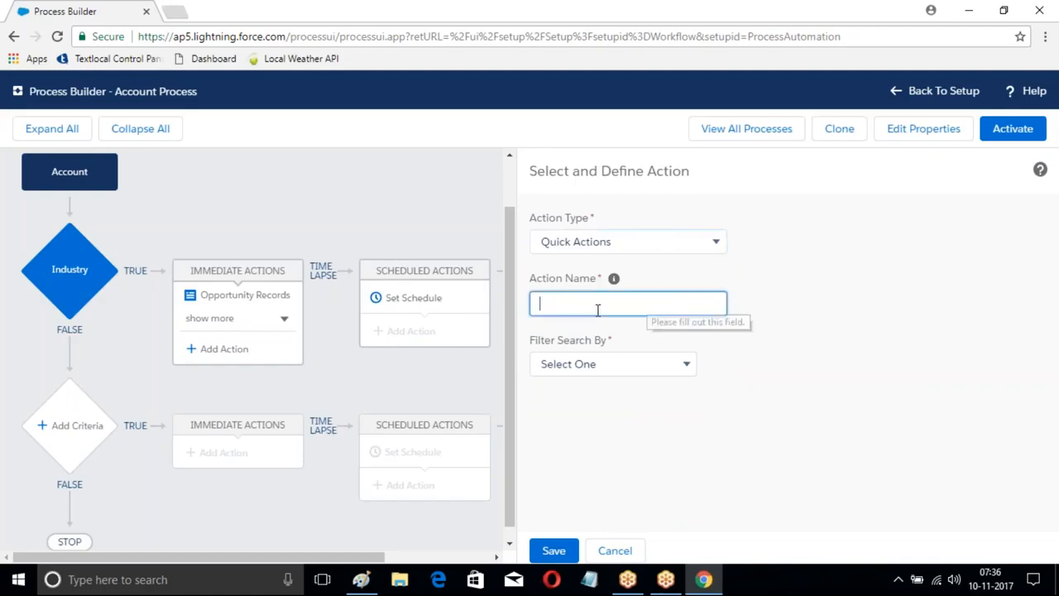
{"action": "type", "text": "MyActions"}
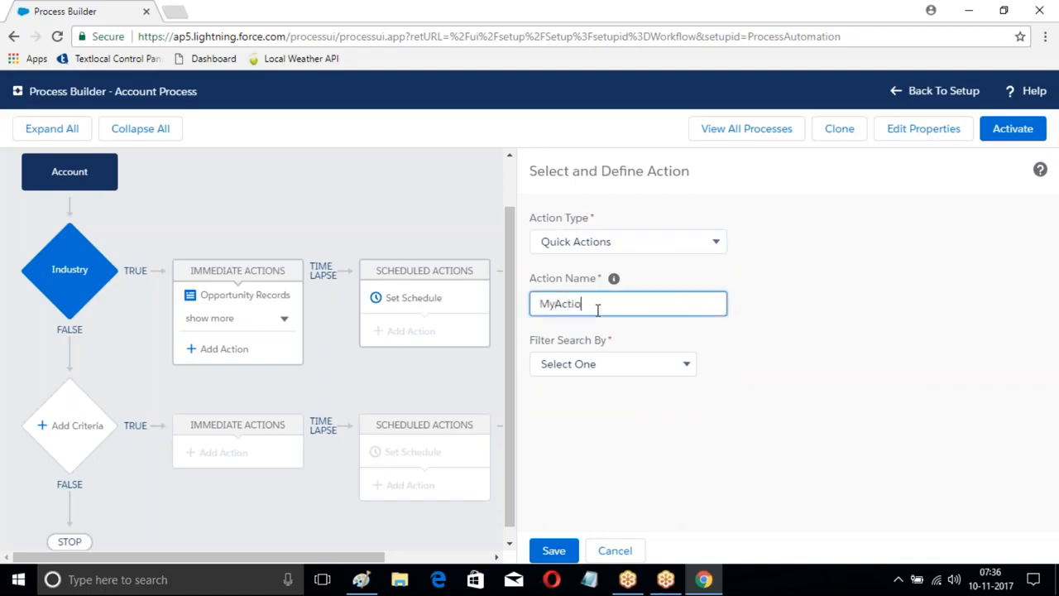
{"action": "left_click", "coordinate": [675, 372]}
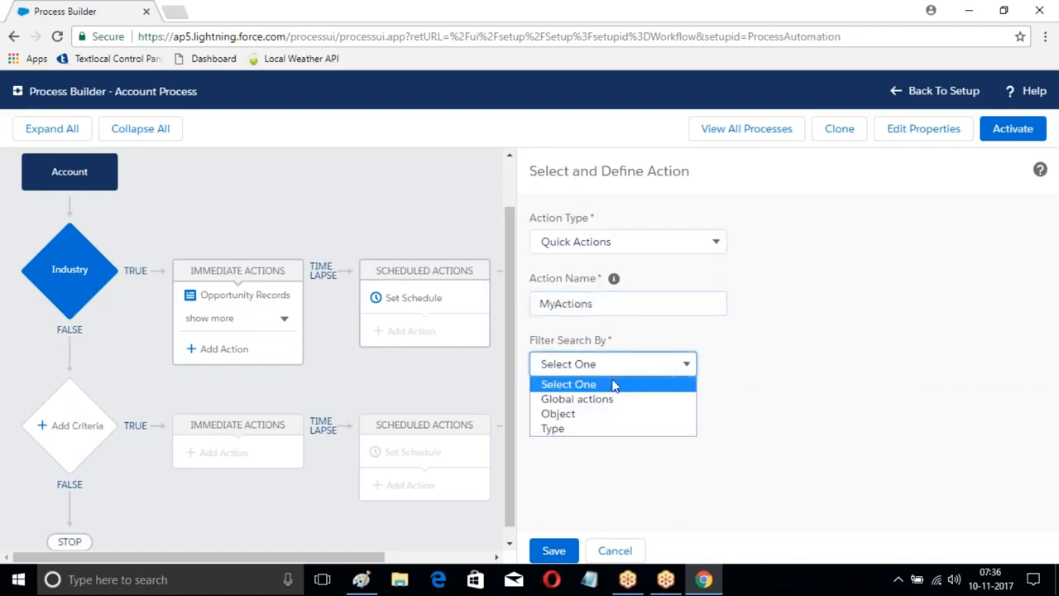
{"action": "left_click", "coordinate": [584, 414]}
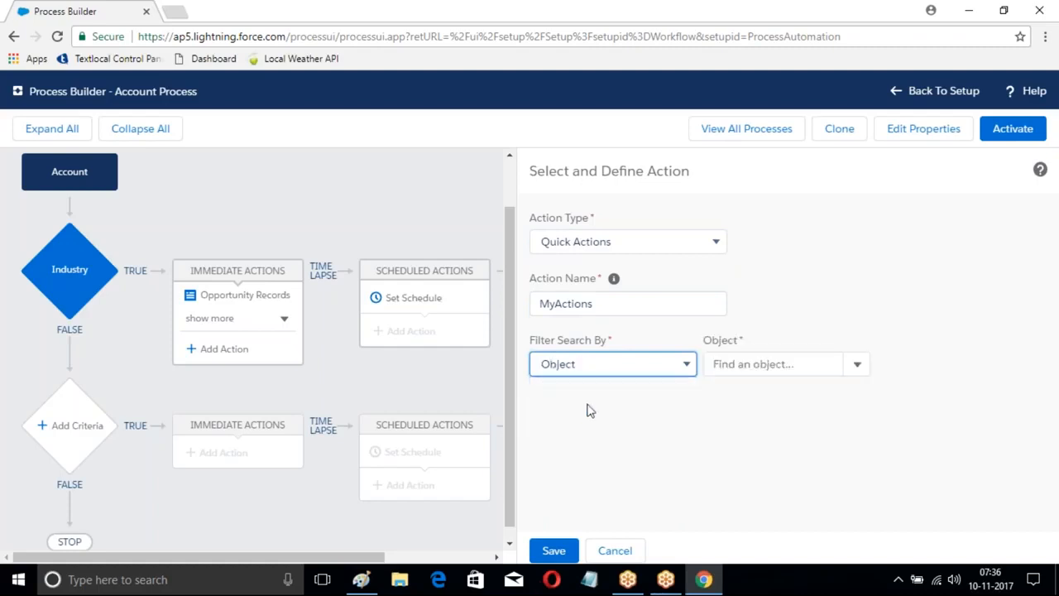
{"action": "left_click", "coordinate": [858, 367]}
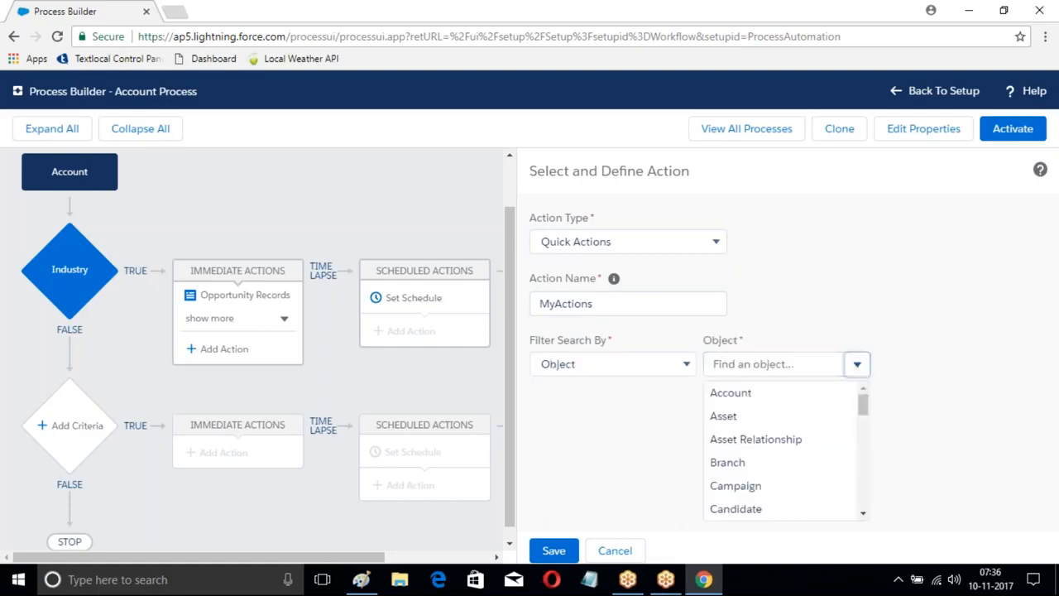
{"action": "scroll", "coordinate": [771, 446], "scroll_direction": "down", "scroll_amount": 1}
{"action": "scroll", "coordinate": [771, 446], "scroll_direction": "down", "scroll_amount": 5}
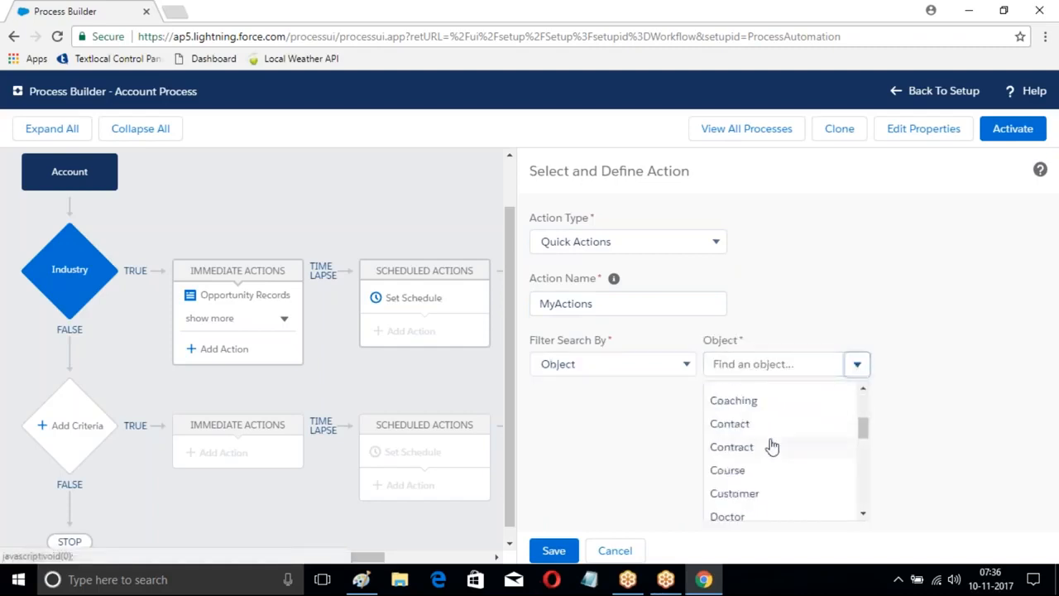
{"action": "scroll", "coordinate": [737, 499], "scroll_direction": "up", "scroll_amount": 6}
Step: Filter the quick action by Global actions with type Log a Call, choose LogACall, and save the action
{"action": "left_click", "coordinate": [662, 365]}
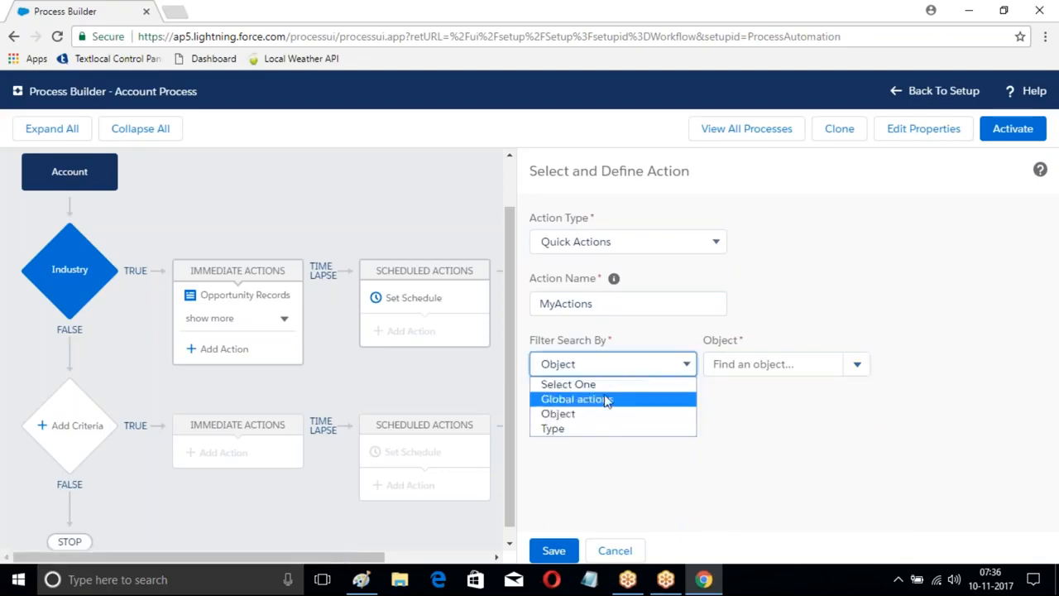
{"action": "left_click", "coordinate": [608, 400]}
{"action": "left_click", "coordinate": [821, 372]}
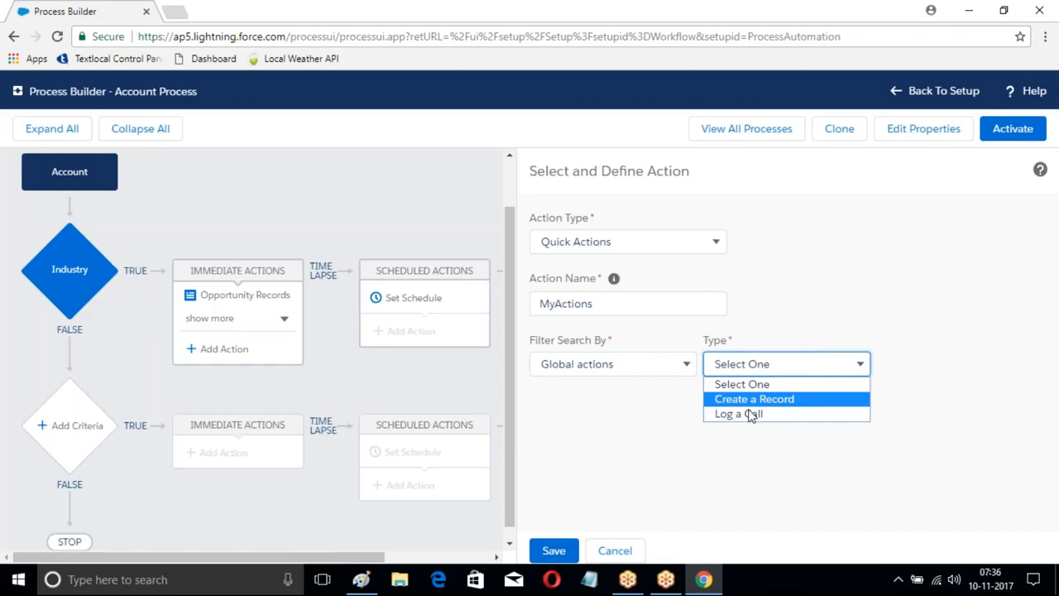
{"action": "left_click", "coordinate": [746, 418]}
{"action": "left_click", "coordinate": [916, 364]}
{"action": "left_click", "coordinate": [909, 393]}
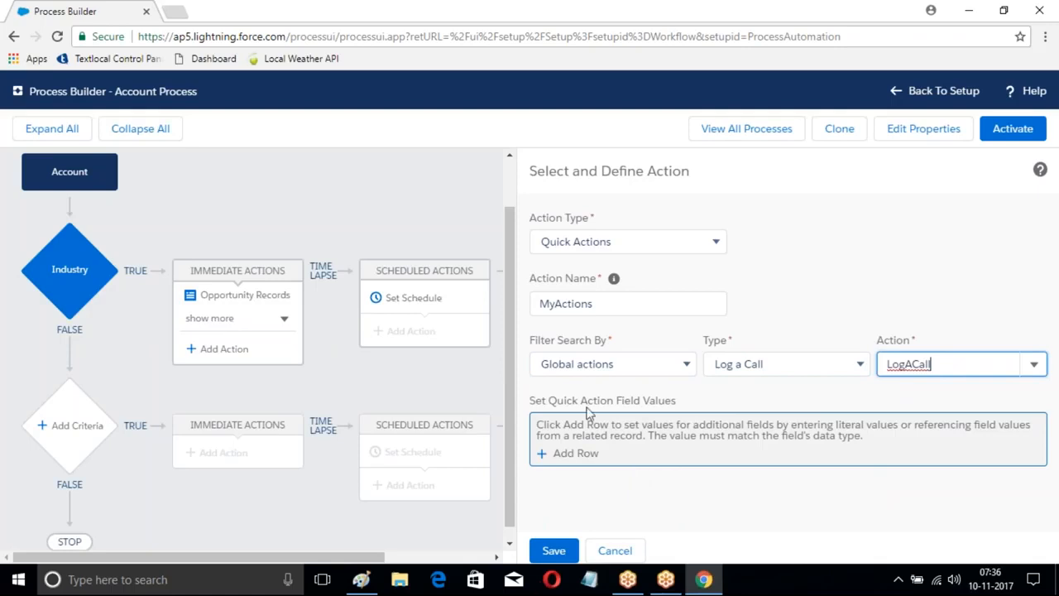
{"action": "left_click", "coordinate": [559, 556]}
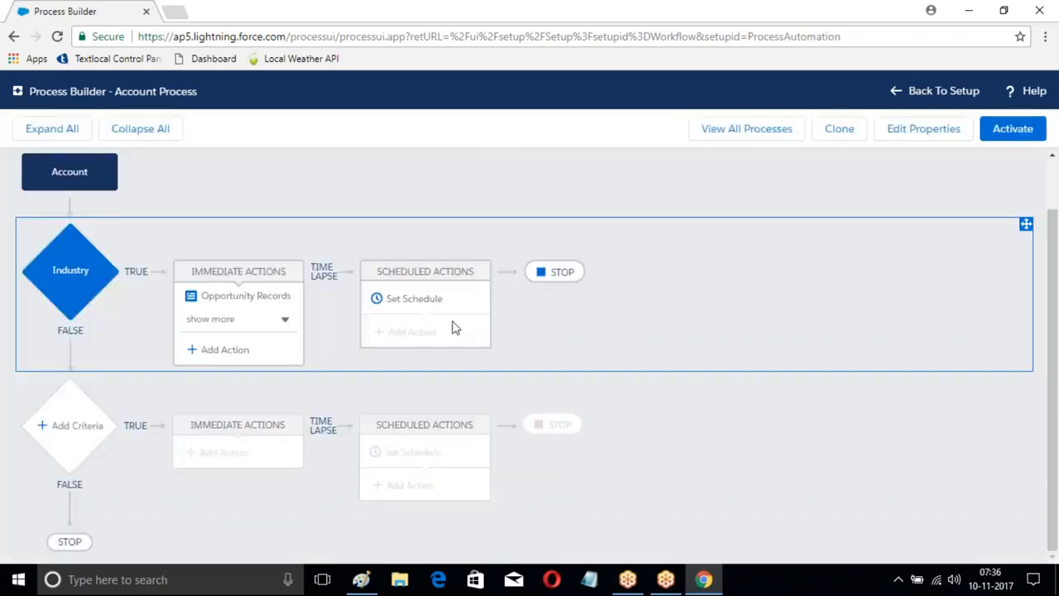
Step: Activate the Account Process and return to the Salesforce Setup home page
{"action": "left_click", "coordinate": [1014, 131]}
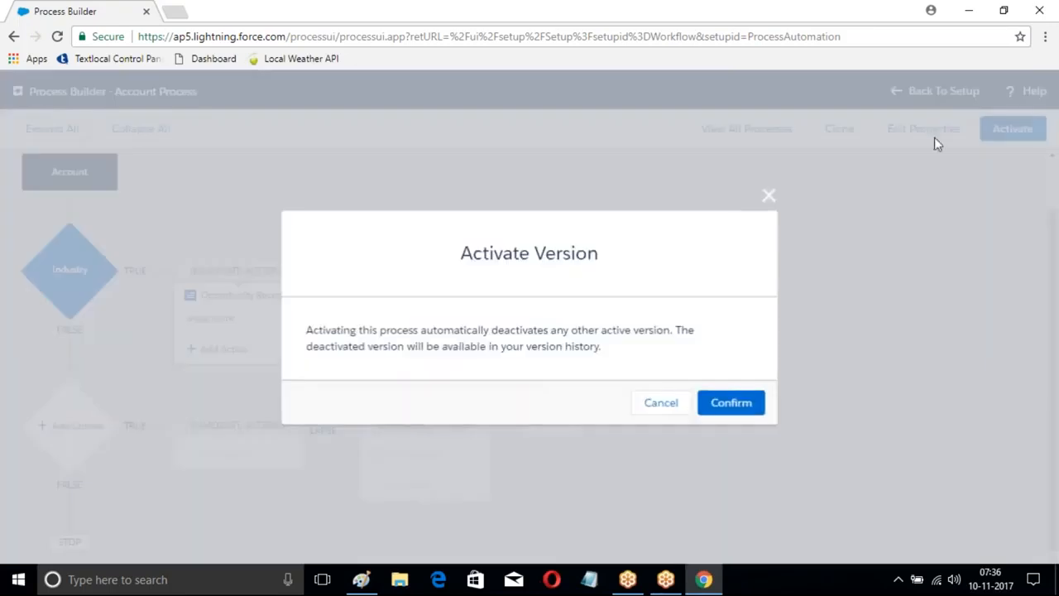
{"action": "left_click", "coordinate": [735, 402]}
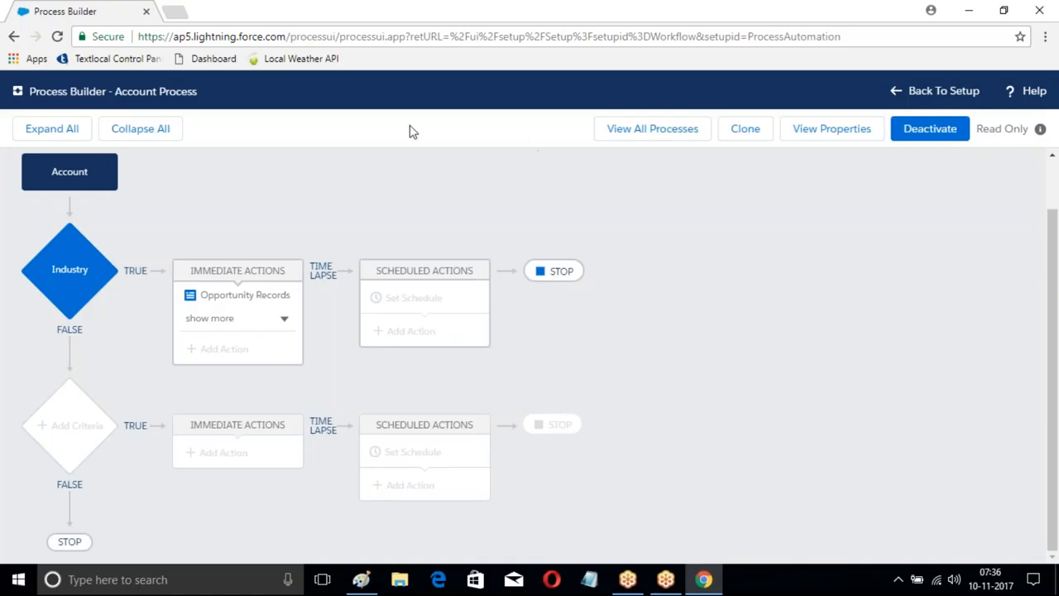
{"action": "left_click", "coordinate": [934, 93]}
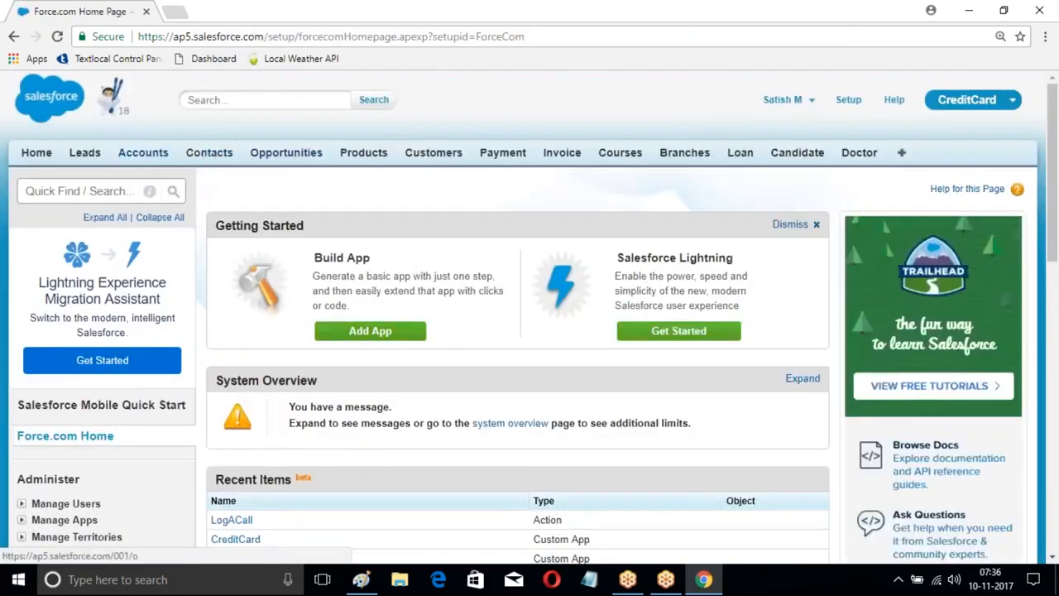
Step: Create and save a new account named ICICI with Industry set to Banking and a placeholder phone number
{"action": "left_click", "coordinate": [146, 154]}
{"action": "scroll", "coordinate": [478, 153], "scroll_direction": "down", "scroll_amount": 2}
{"action": "left_click", "coordinate": [472, 126]}
{"action": "scroll", "coordinate": [529, 331], "scroll_direction": "down", "scroll_amount": 1}
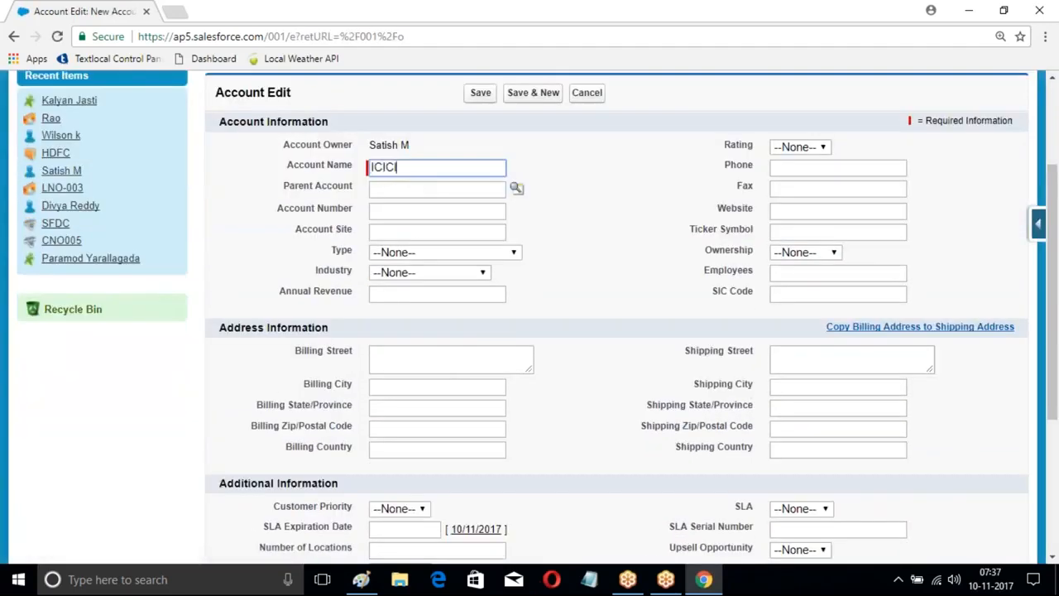
{"action": "left_click", "coordinate": [407, 273]}
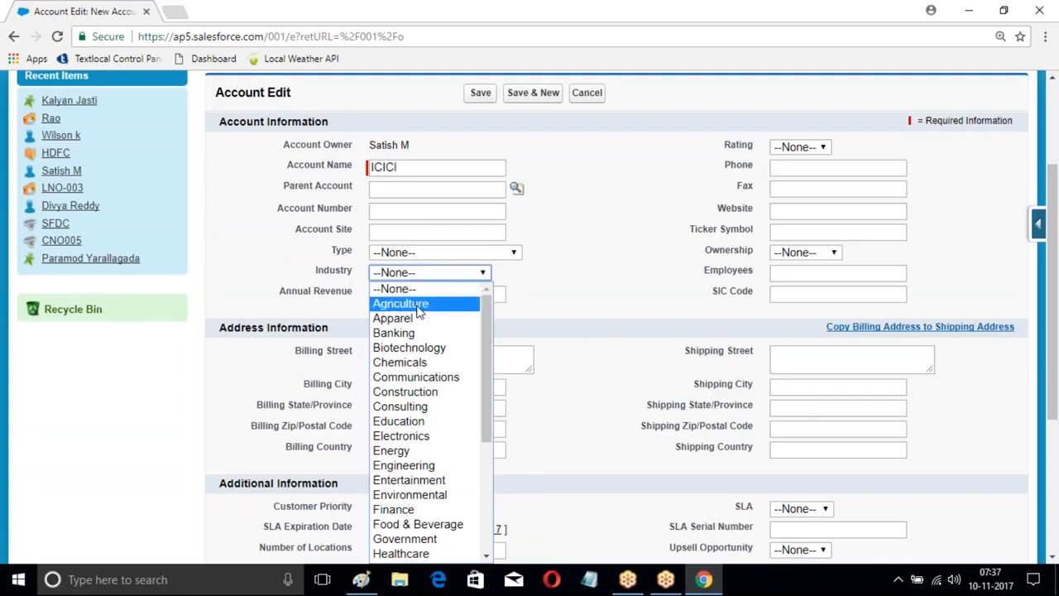
{"action": "left_click", "coordinate": [416, 332]}
{"action": "left_click", "coordinate": [776, 169]}
{"action": "type", "text": "11111"}
{"action": "key", "text": "Return"}
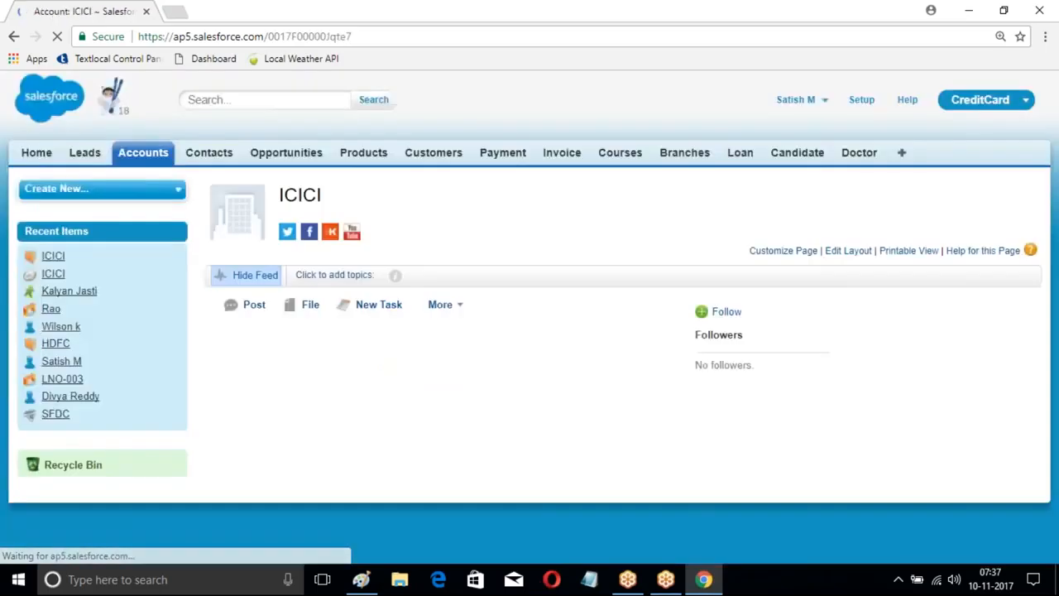
Step: Examine the ICICI account's details and related lists for records made by the process, and reload the page
{"action": "scroll", "coordinate": [485, 189], "scroll_direction": "down", "scroll_amount": 3}
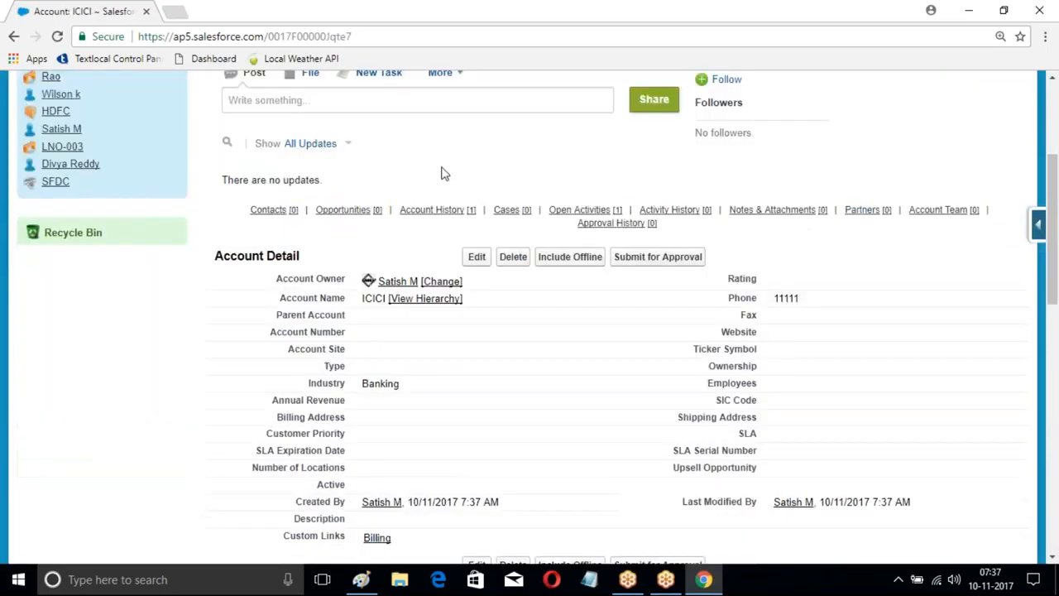
{"action": "scroll", "coordinate": [469, 166], "scroll_direction": "down", "scroll_amount": 2}
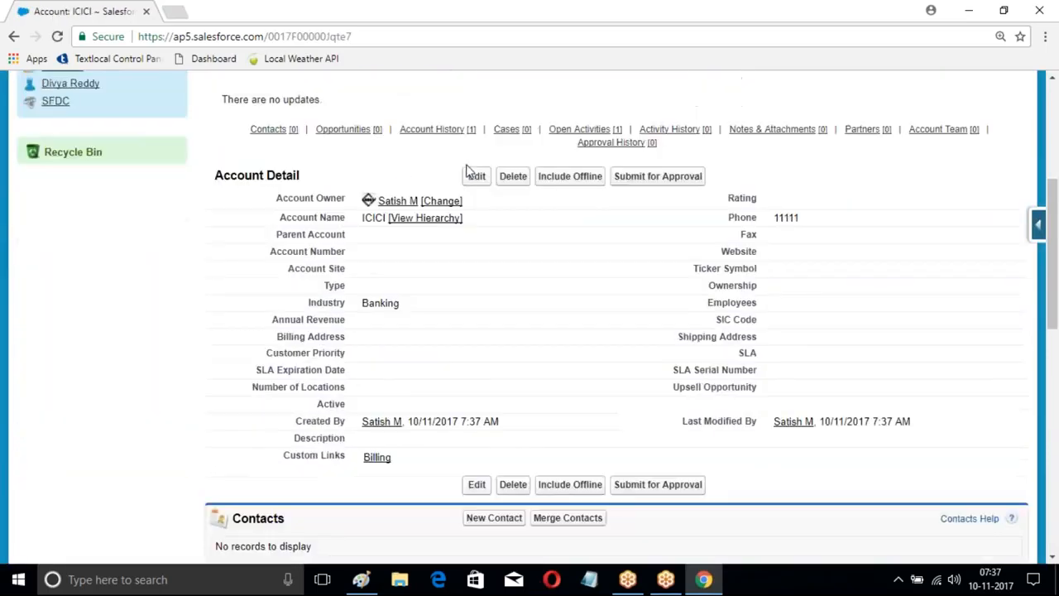
{"action": "scroll", "coordinate": [468, 165], "scroll_direction": "down", "scroll_amount": 4}
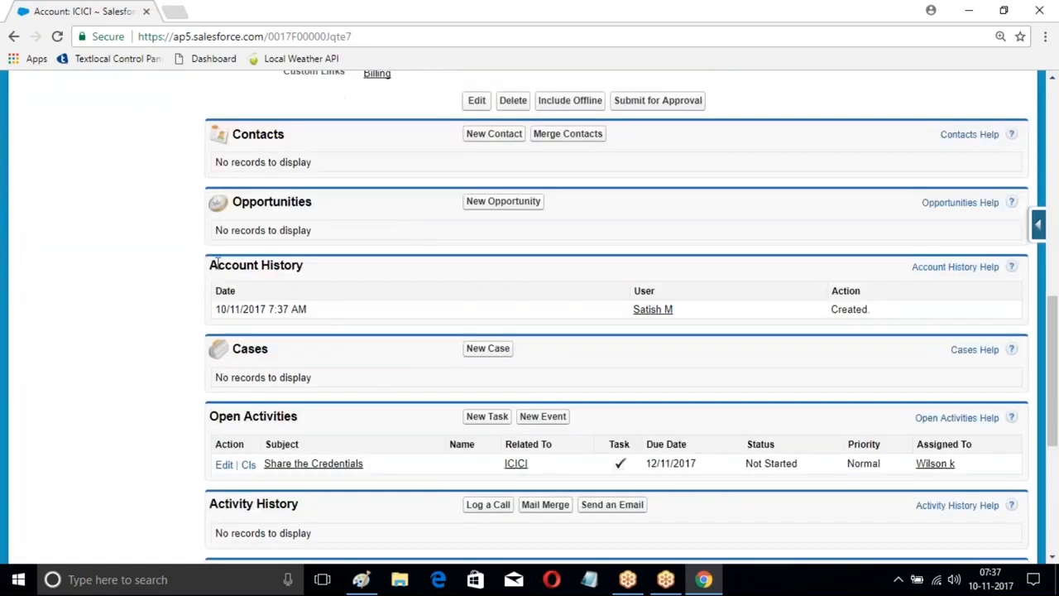
{"action": "scroll", "coordinate": [334, 196], "scroll_direction": "up", "scroll_amount": 2}
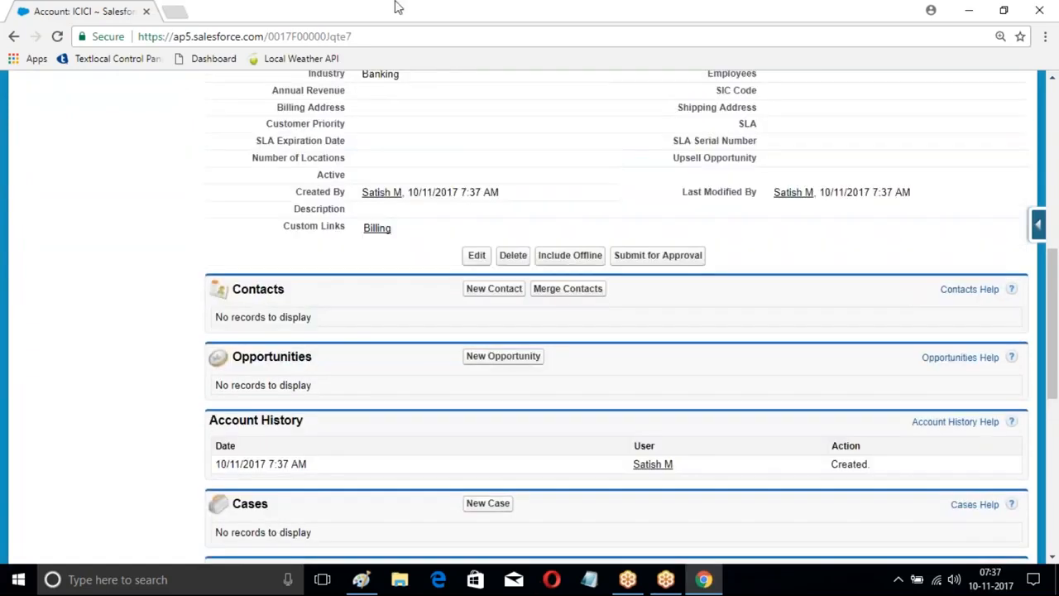
{"action": "left_click", "coordinate": [390, 42]}
{"action": "key", "text": "Return"}
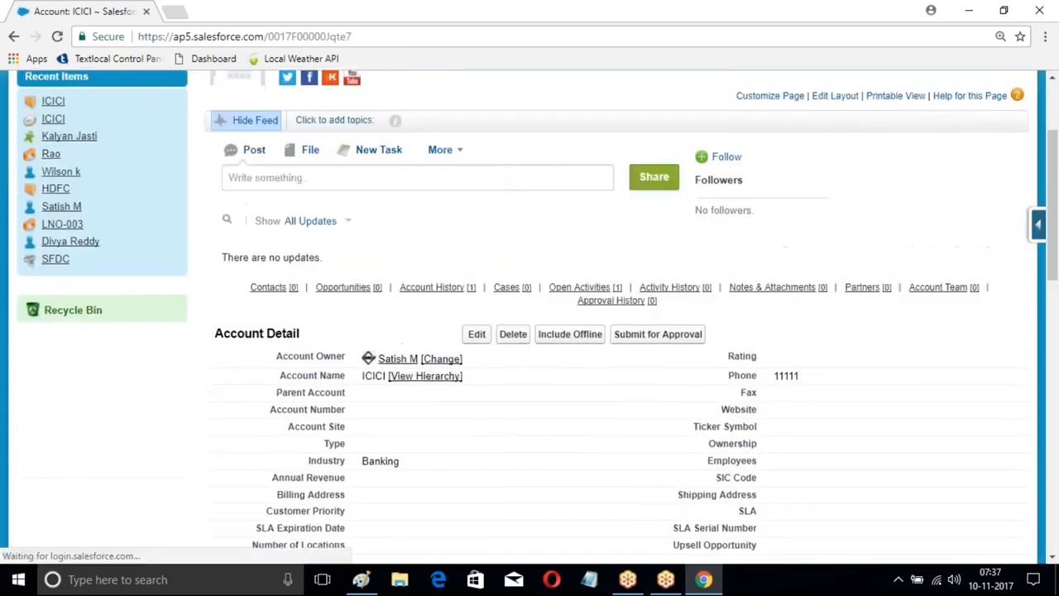
Step: Open Opportunities in a separate browser tab and examine the ICICI opportunity's name, close date and stage
{"action": "right_click", "coordinate": [282, 153]}
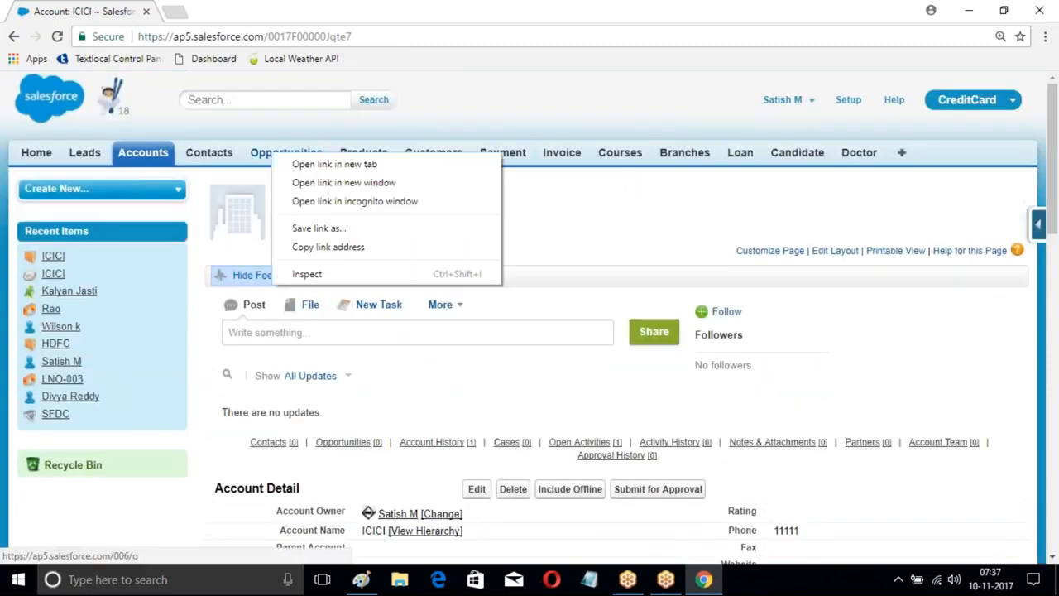
{"action": "left_click", "coordinate": [318, 163]}
{"action": "left_click", "coordinate": [263, 11]}
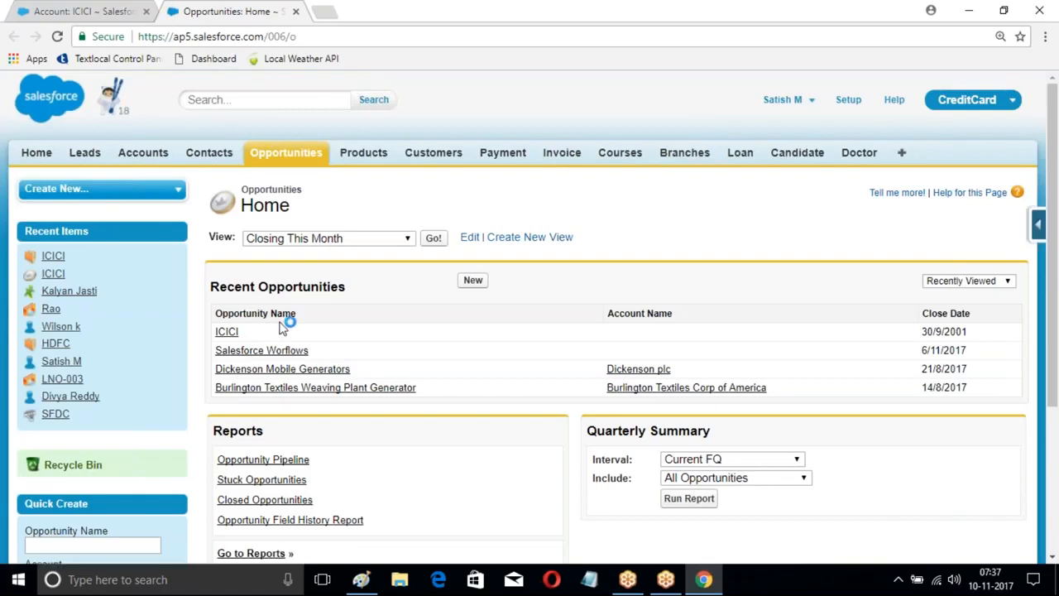
{"action": "left_click", "coordinate": [227, 332]}
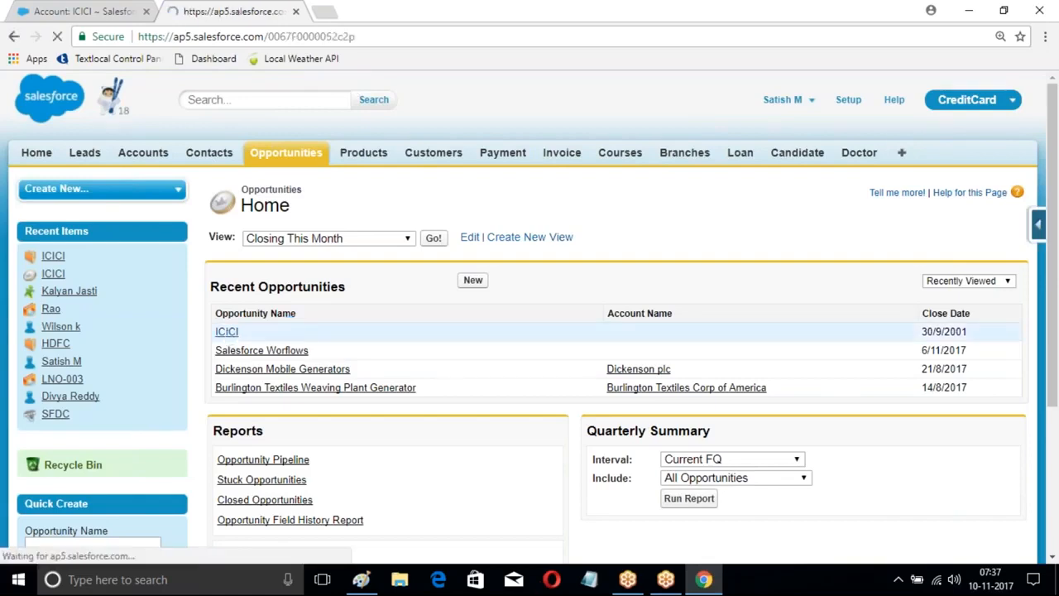
{"action": "scroll", "coordinate": [395, 239], "scroll_direction": "down", "scroll_amount": 3}
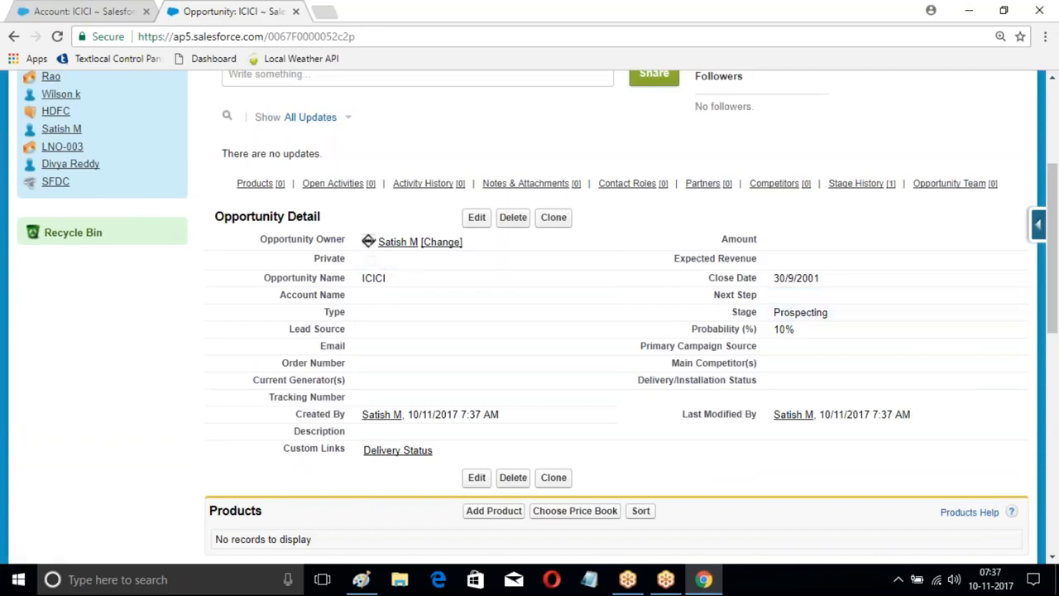
{"action": "scroll", "coordinate": [795, 293], "scroll_direction": "down", "scroll_amount": 2}
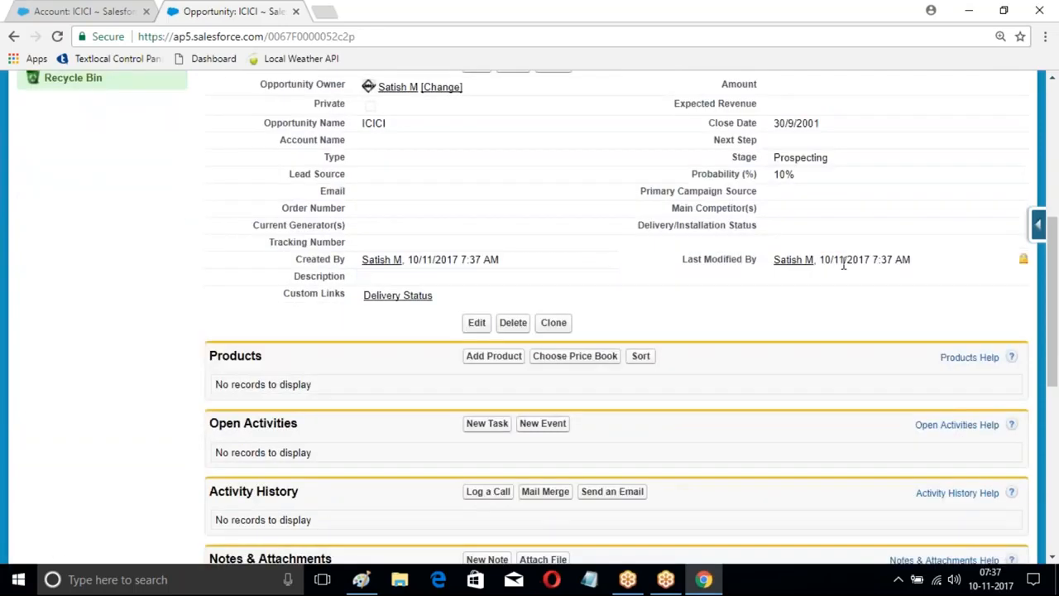
{"action": "scroll", "coordinate": [597, 293], "scroll_direction": "up", "scroll_amount": 4}
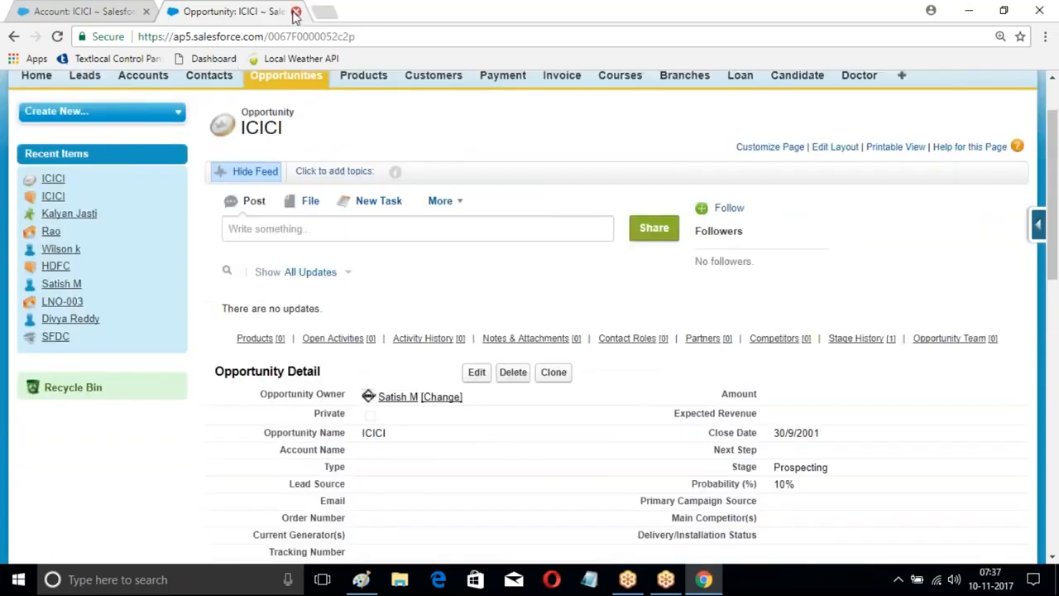
Step: Go back to the account's browser tab and check the Home page feed for the Chatter post and logged call
{"action": "left_click", "coordinate": [70, 12]}
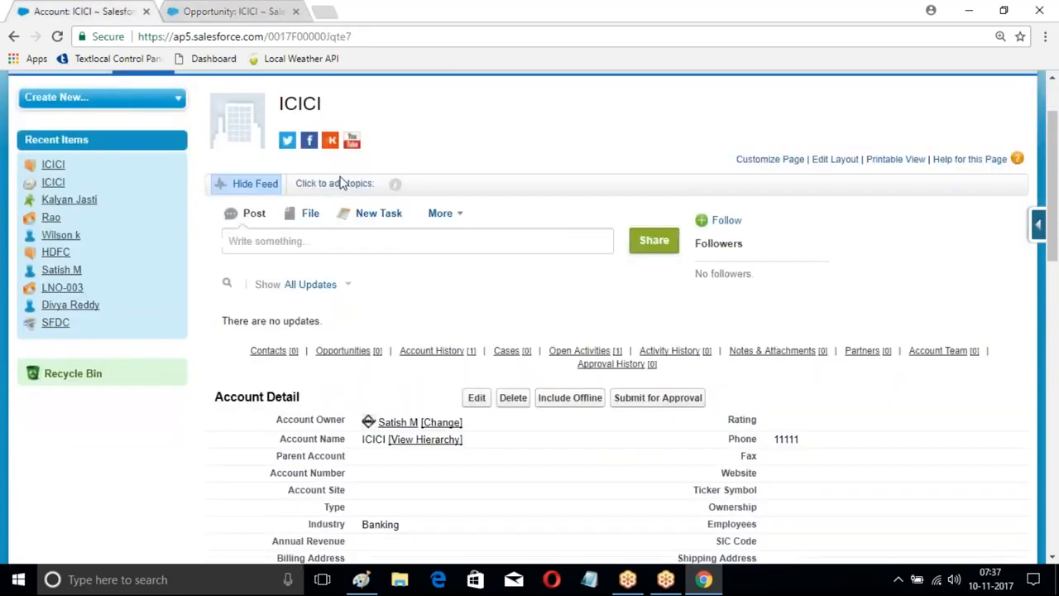
{"action": "scroll", "coordinate": [342, 180], "scroll_direction": "down", "scroll_amount": 1}
{"action": "scroll", "coordinate": [342, 181], "scroll_direction": "up", "scroll_amount": 1}
{"action": "left_click", "coordinate": [33, 153]}
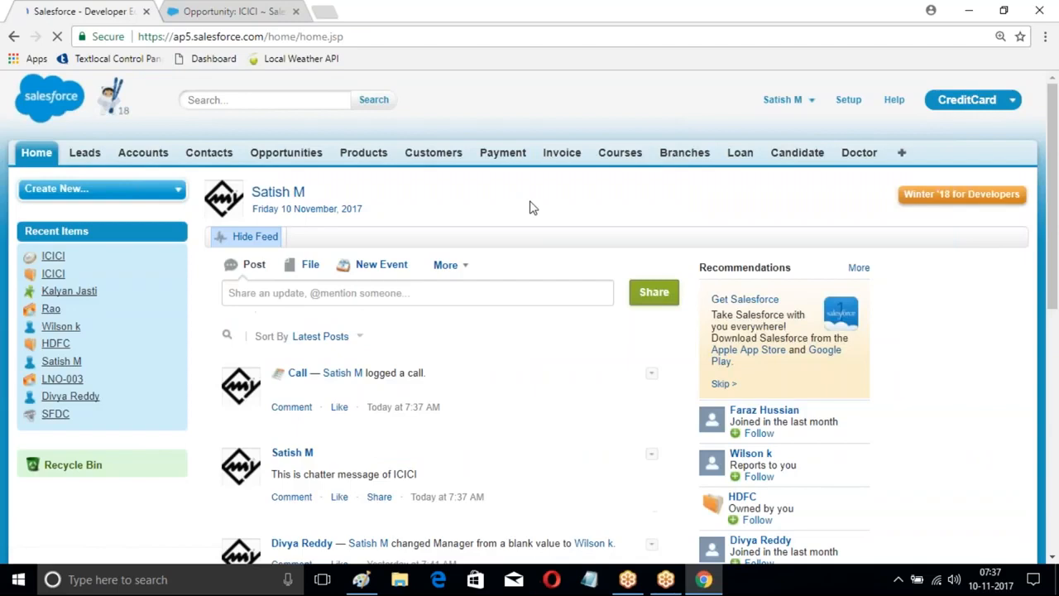
{"action": "scroll", "coordinate": [534, 211], "scroll_direction": "down", "scroll_amount": 3}
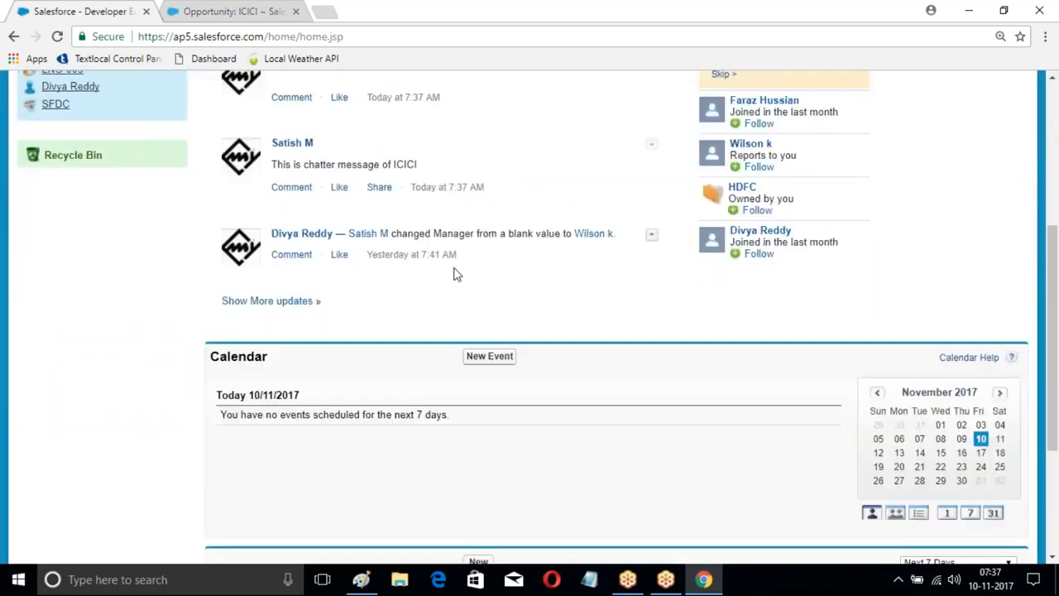
{"action": "scroll", "coordinate": [273, 238], "scroll_direction": "up", "scroll_amount": 1}
{"action": "left_click_drag", "start_coordinate": [273, 241], "coordinate": [418, 241]}
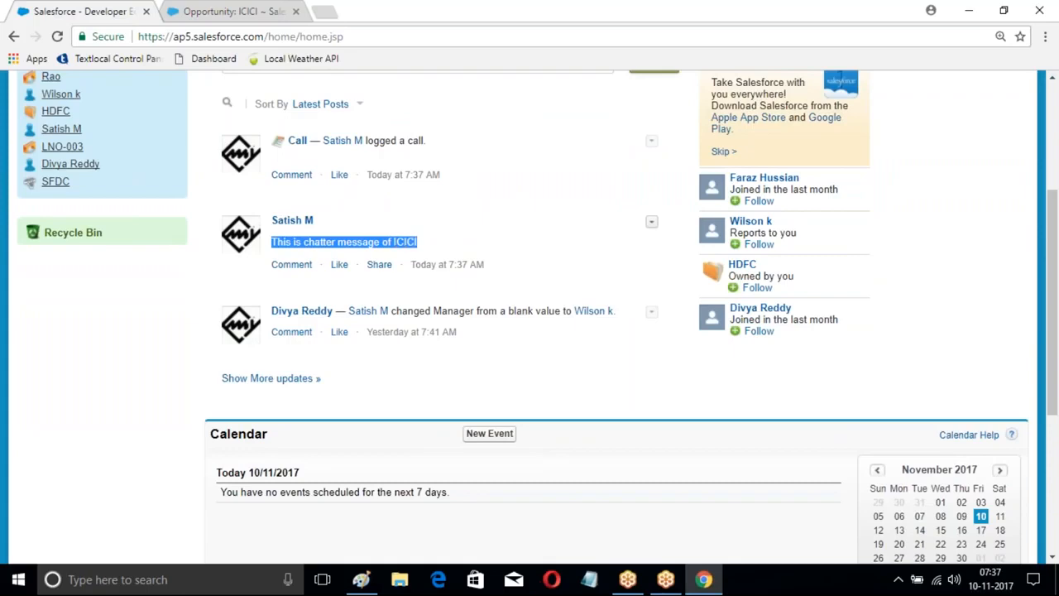
{"action": "scroll", "coordinate": [530, 242], "scroll_direction": "up", "scroll_amount": 3}
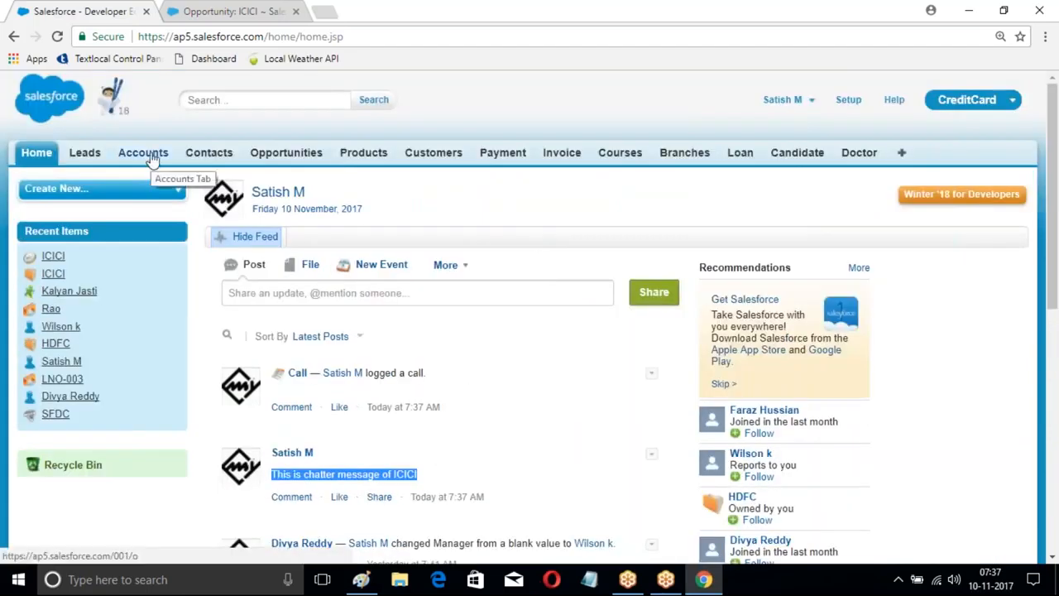
Step: Open the ICICI account and log a call on it from the feed with the comment "TEst"
{"action": "left_click", "coordinate": [150, 157]}
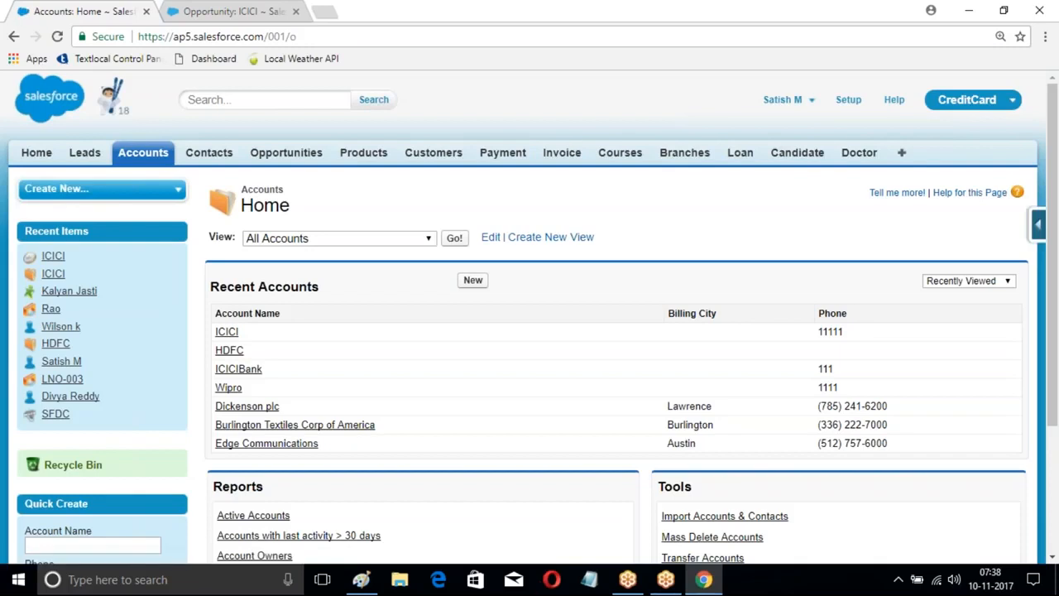
{"action": "left_click", "coordinate": [229, 332]}
{"action": "scroll", "coordinate": [480, 253], "scroll_direction": "down", "scroll_amount": 1}
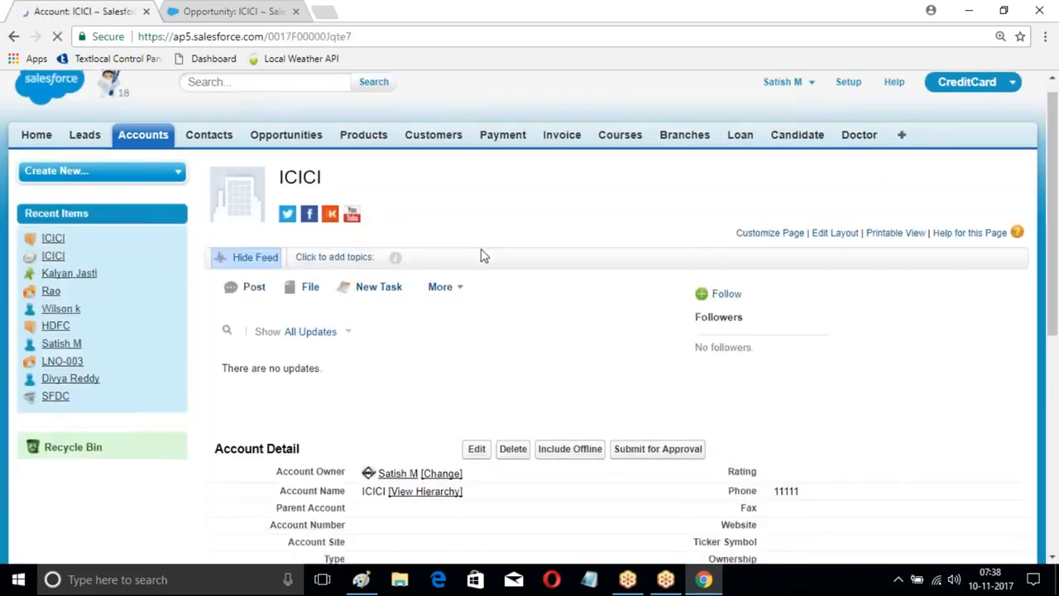
{"action": "scroll", "coordinate": [468, 287], "scroll_direction": "down", "scroll_amount": 1}
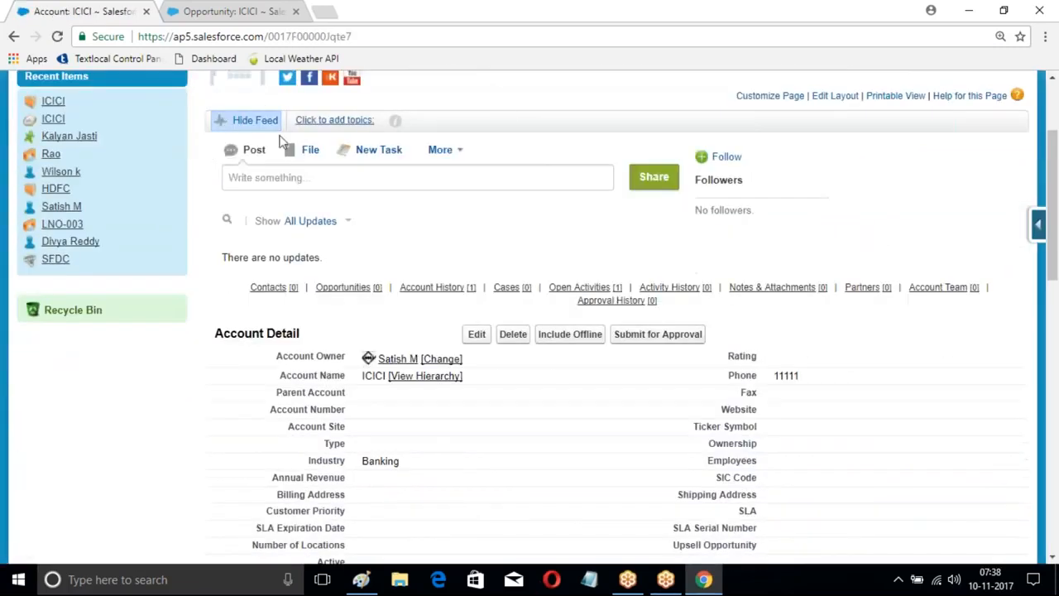
{"action": "left_click", "coordinate": [461, 160]}
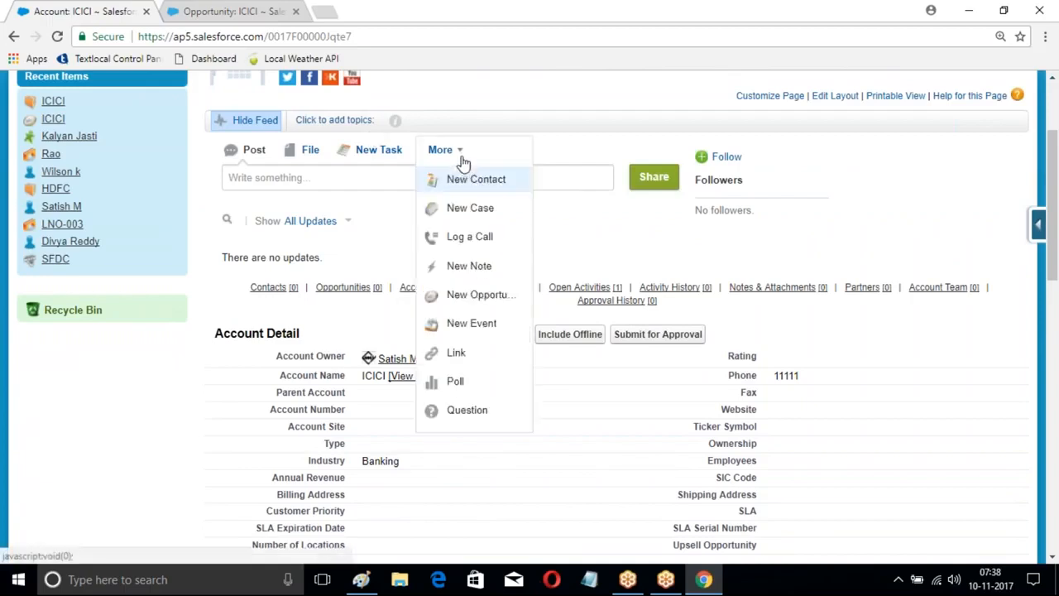
{"action": "left_click", "coordinate": [459, 238]}
{"action": "left_click", "coordinate": [484, 222]}
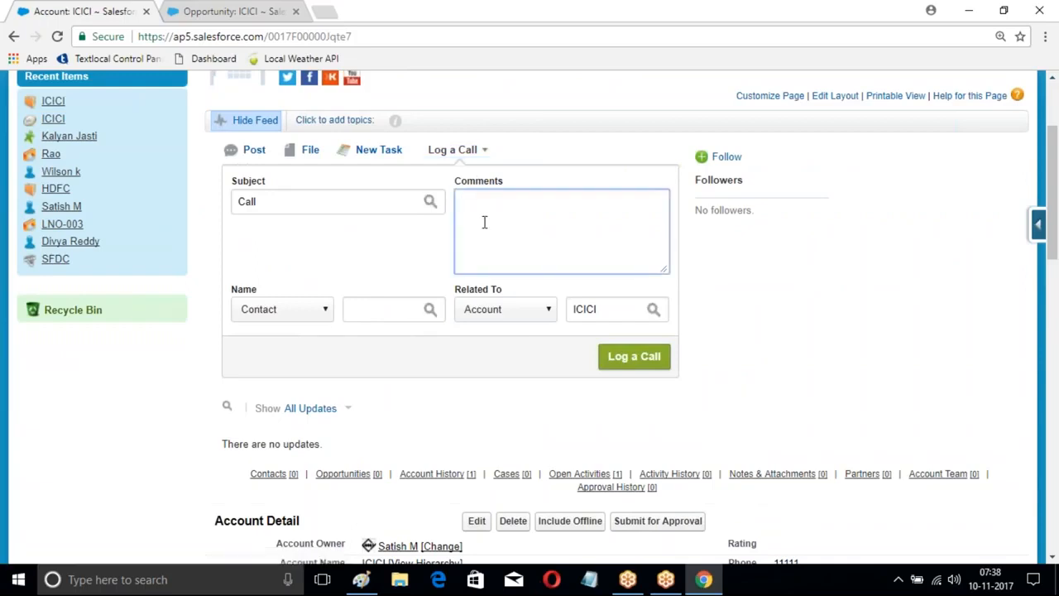
{"action": "type", "text": "TEst"}
{"action": "left_click", "coordinate": [651, 348]}
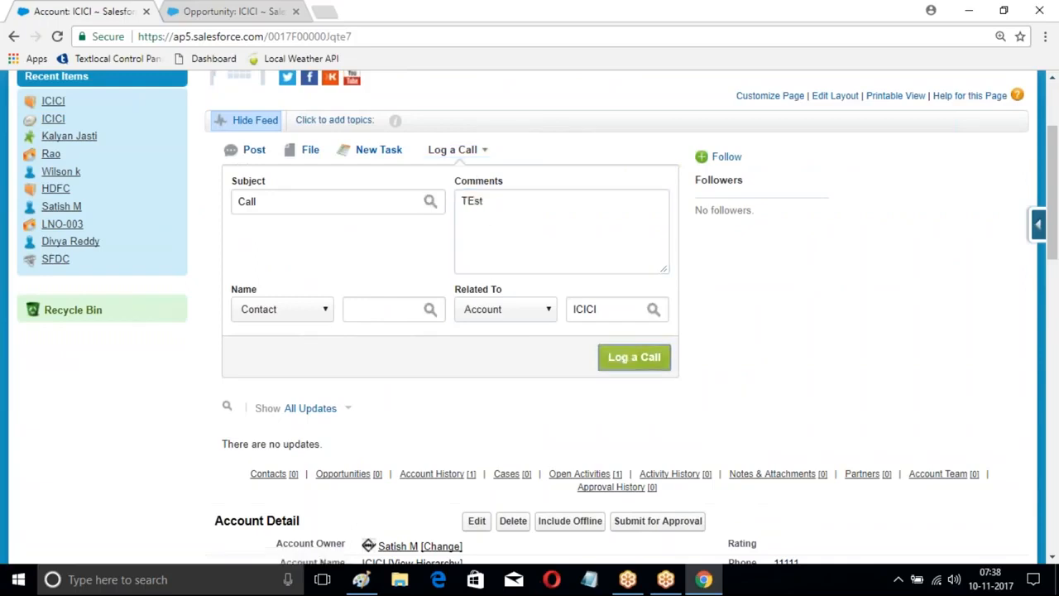
{"action": "scroll", "coordinate": [581, 368], "scroll_direction": "down", "scroll_amount": 3}
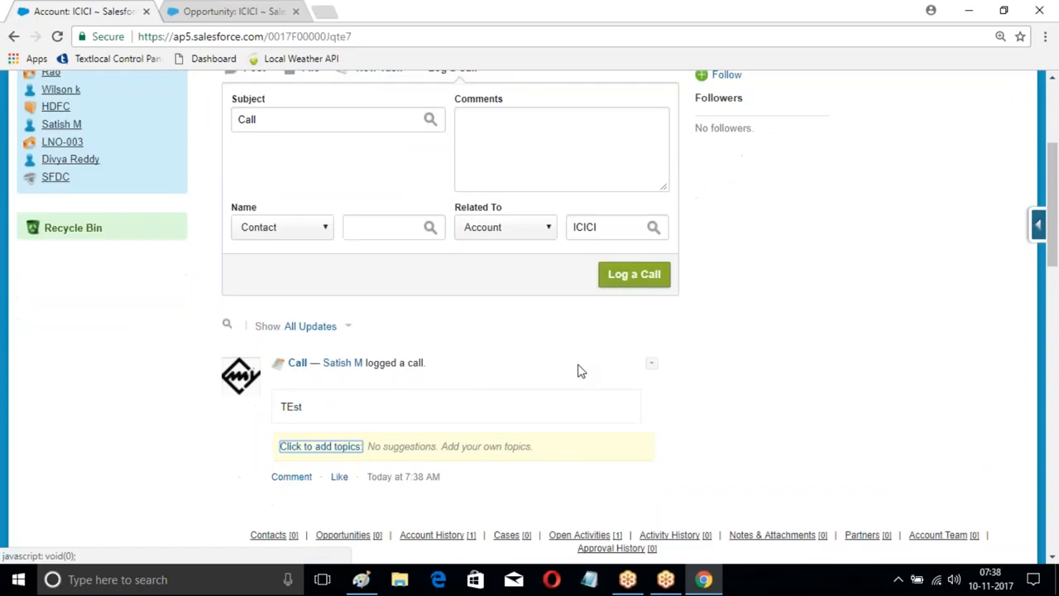
Step: Return to the Home page and check its feed for the process's Chatter message and the call entries
{"action": "scroll", "coordinate": [394, 291], "scroll_direction": "up", "scroll_amount": 4}
{"action": "scroll", "coordinate": [394, 291], "scroll_direction": "up", "scroll_amount": 2}
{"action": "left_click", "coordinate": [36, 152]}
{"action": "scroll", "coordinate": [390, 231], "scroll_direction": "down", "scroll_amount": 7}
{"action": "scroll", "coordinate": [395, 255], "scroll_direction": "up", "scroll_amount": 1}
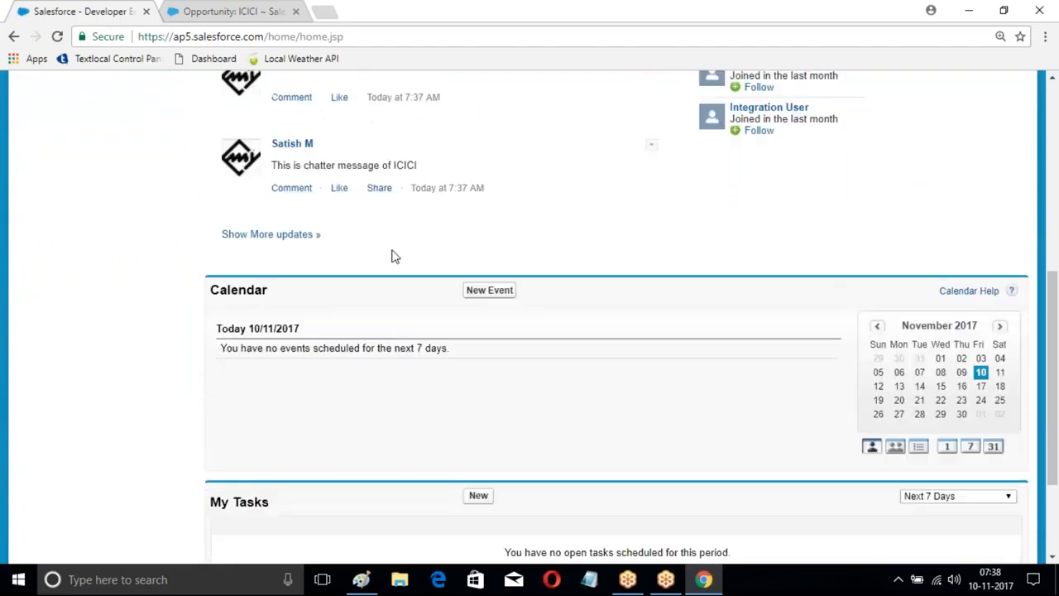
{"action": "left_click_drag", "start_coordinate": [269, 166], "coordinate": [386, 167]}
{"action": "scroll", "coordinate": [386, 168], "scroll_direction": "up", "scroll_amount": 2}
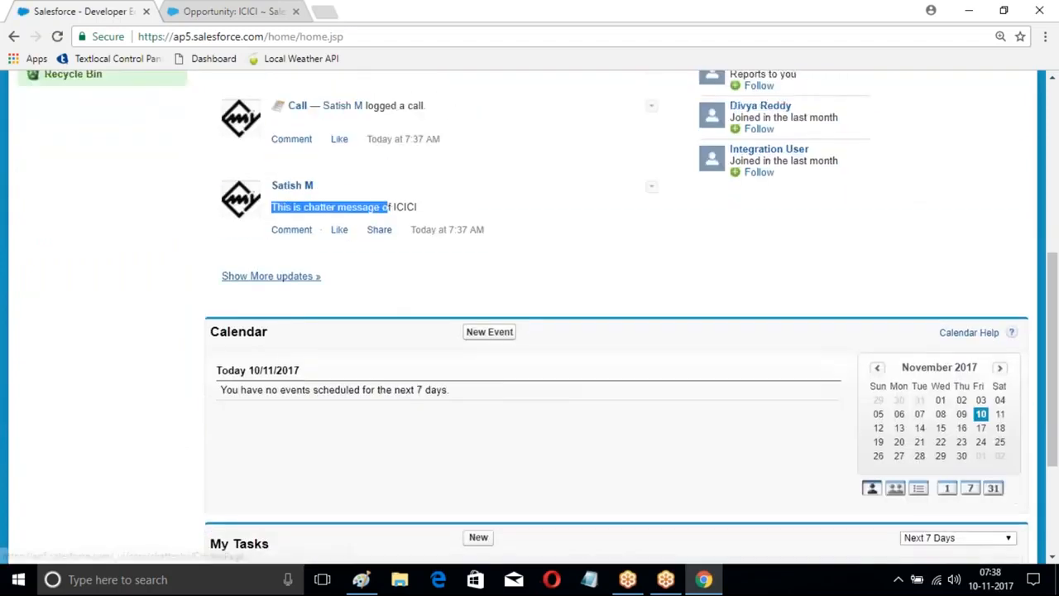
Step: Show more feed updates on the Chatter page, dismiss the introductory dialog and examine the logged call entries
{"action": "left_click", "coordinate": [274, 389]}
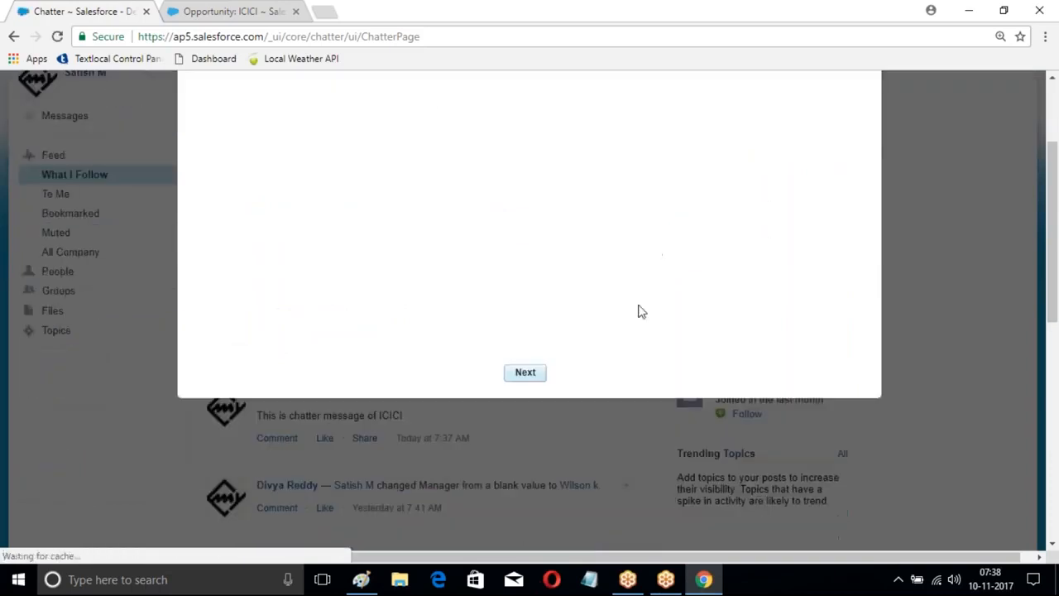
{"action": "left_click", "coordinate": [853, 113]}
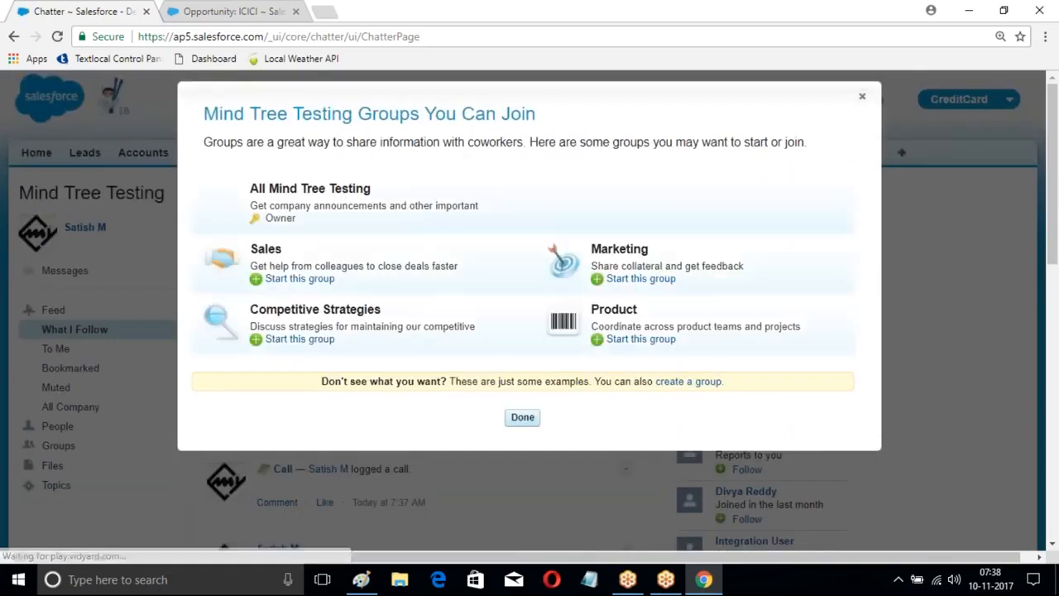
{"action": "left_click", "coordinate": [522, 417]}
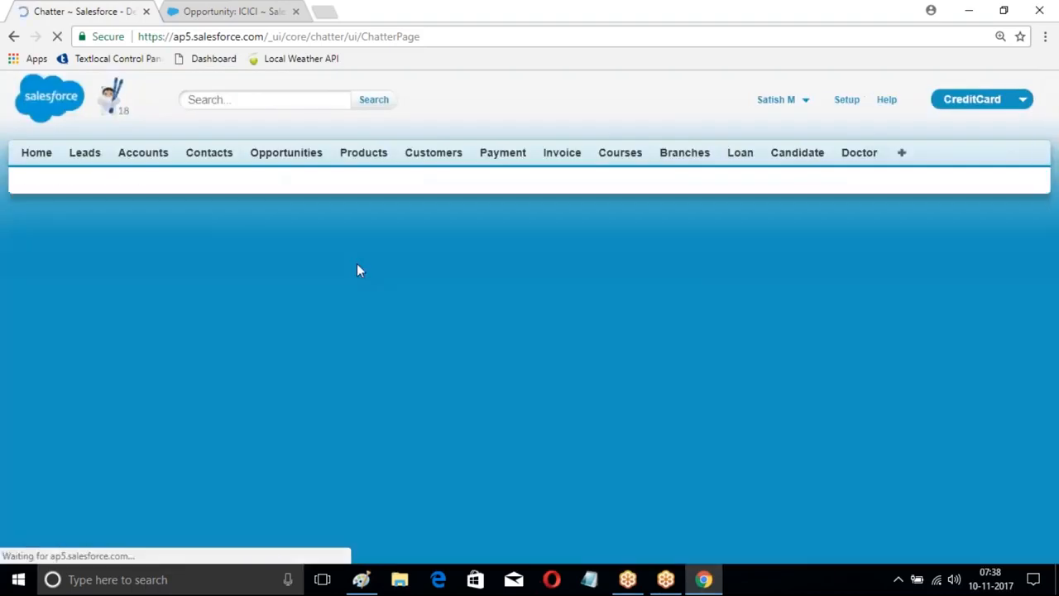
{"action": "scroll", "coordinate": [357, 263], "scroll_direction": "down", "scroll_amount": 1}
{"action": "scroll", "coordinate": [494, 284], "scroll_direction": "down", "scroll_amount": 2}
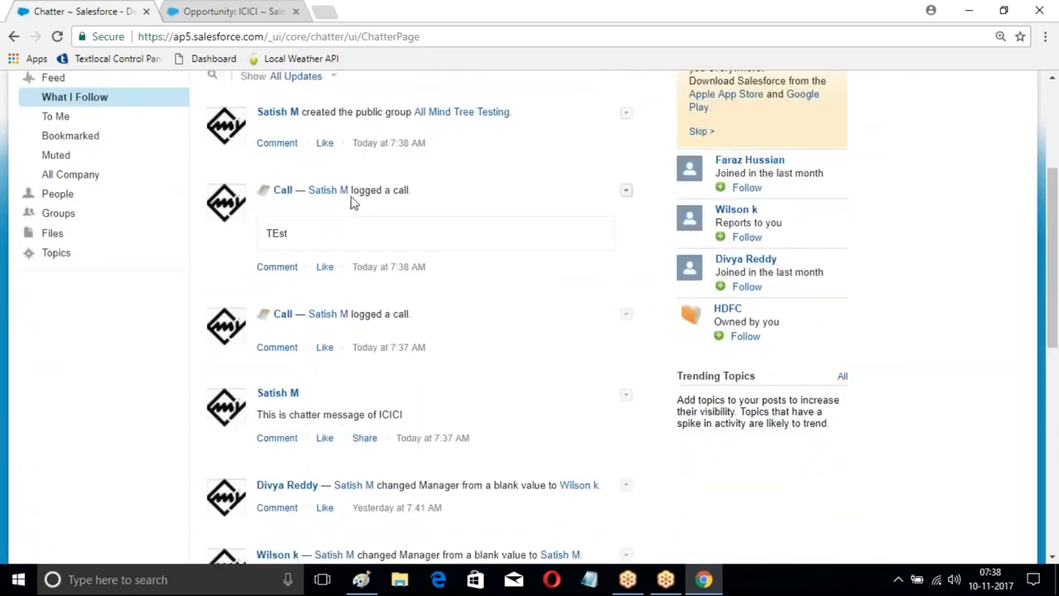
{"action": "left_click_drag", "start_coordinate": [352, 191], "coordinate": [428, 229]}
{"action": "scroll", "coordinate": [463, 326], "scroll_direction": "up", "scroll_amount": 1}
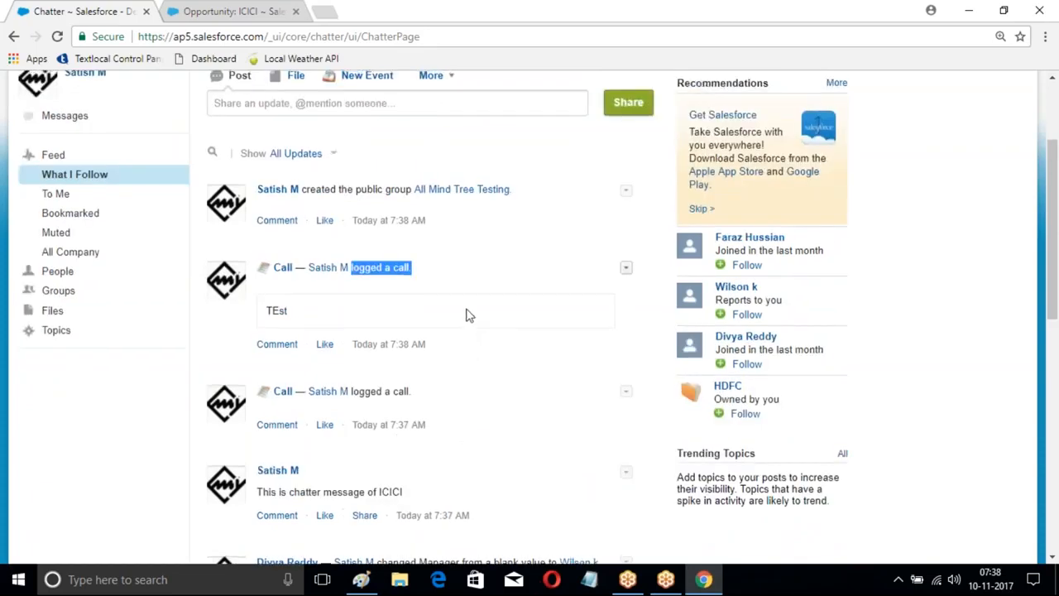
{"action": "scroll", "coordinate": [465, 315], "scroll_direction": "up", "scroll_amount": 2}
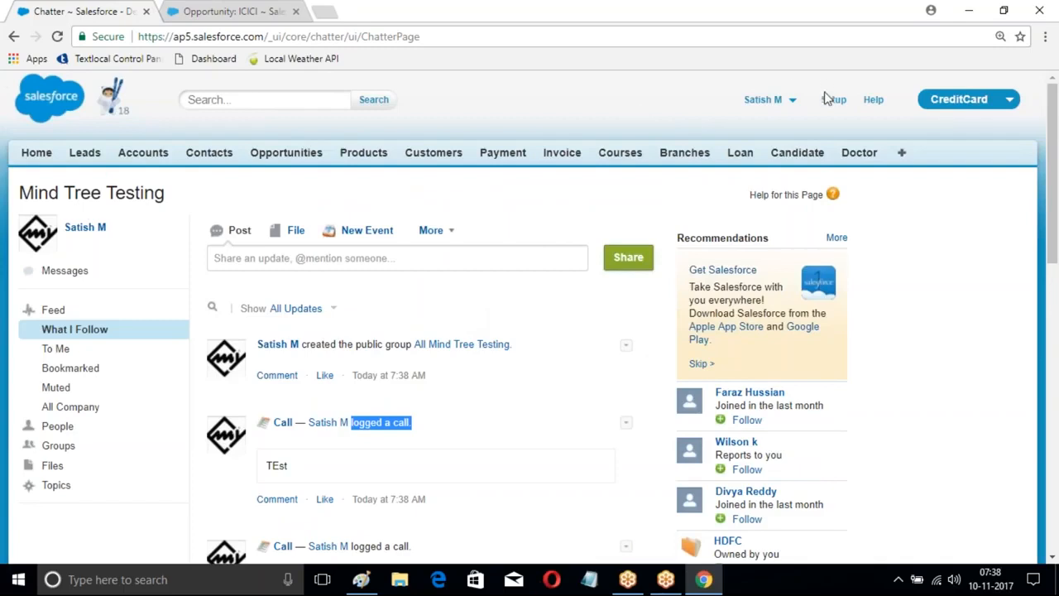
Step: Open the Approval Processes page under Workflow & Approvals in Setup
{"action": "left_click", "coordinate": [831, 99]}
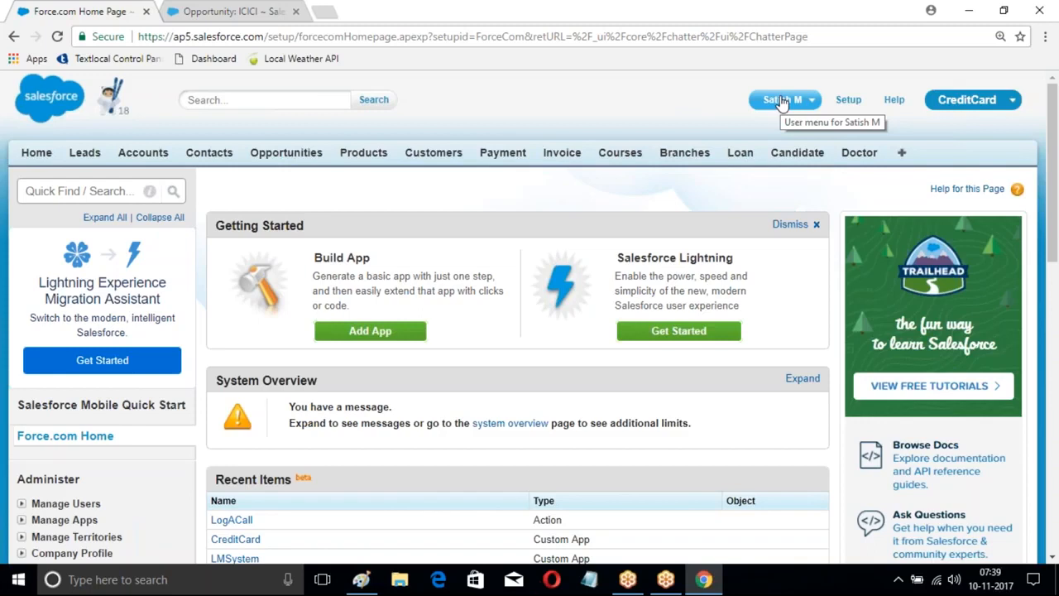
{"action": "scroll", "coordinate": [372, 239], "scroll_direction": "down", "scroll_amount": 5}
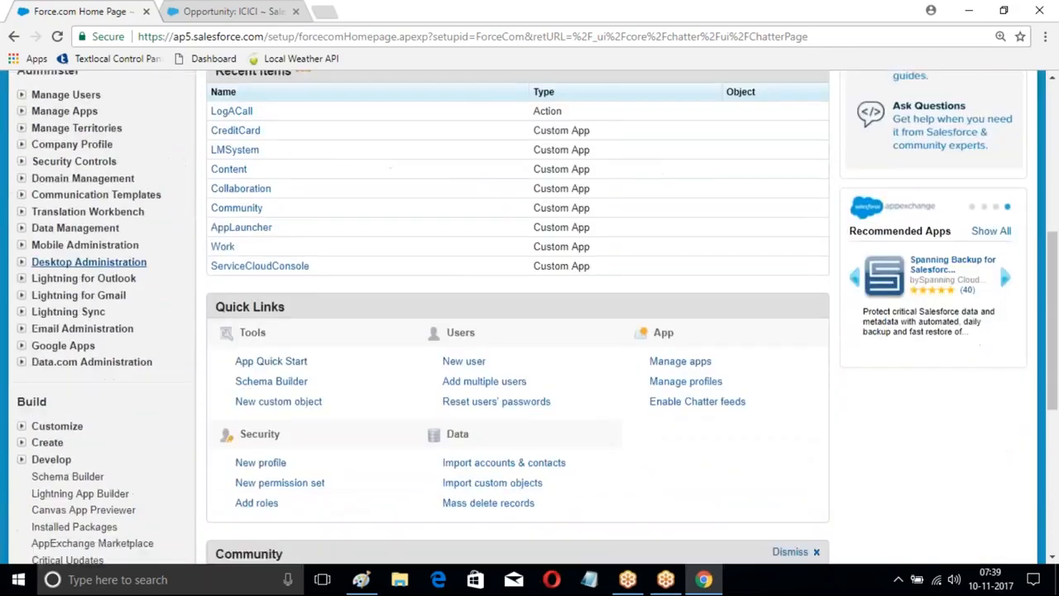
{"action": "scroll", "coordinate": [530, 314], "scroll_direction": "down", "scroll_amount": 3}
{"action": "left_click", "coordinate": [22, 231]}
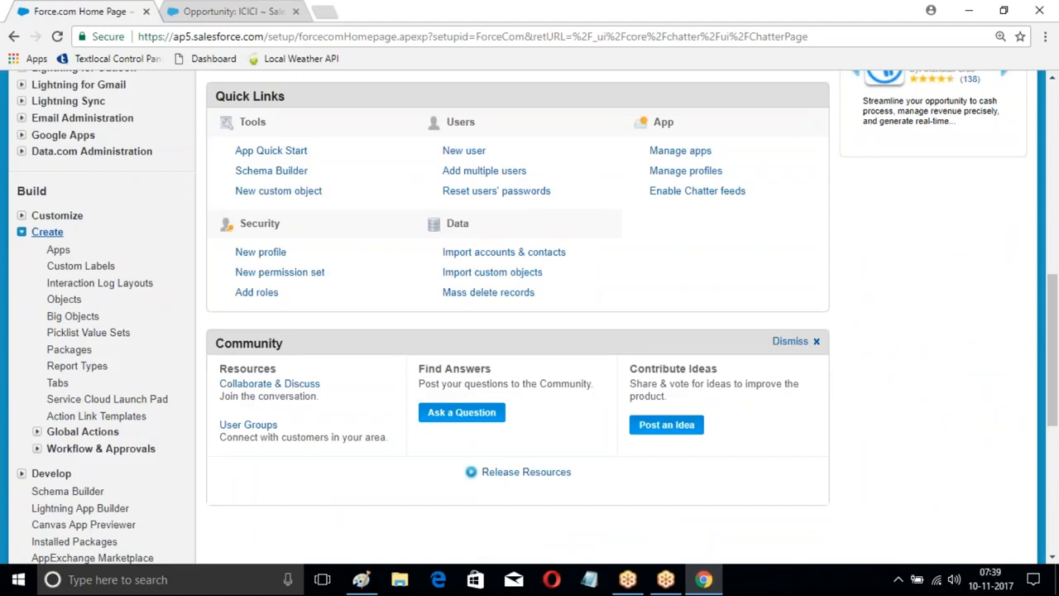
{"action": "left_click", "coordinate": [37, 448]}
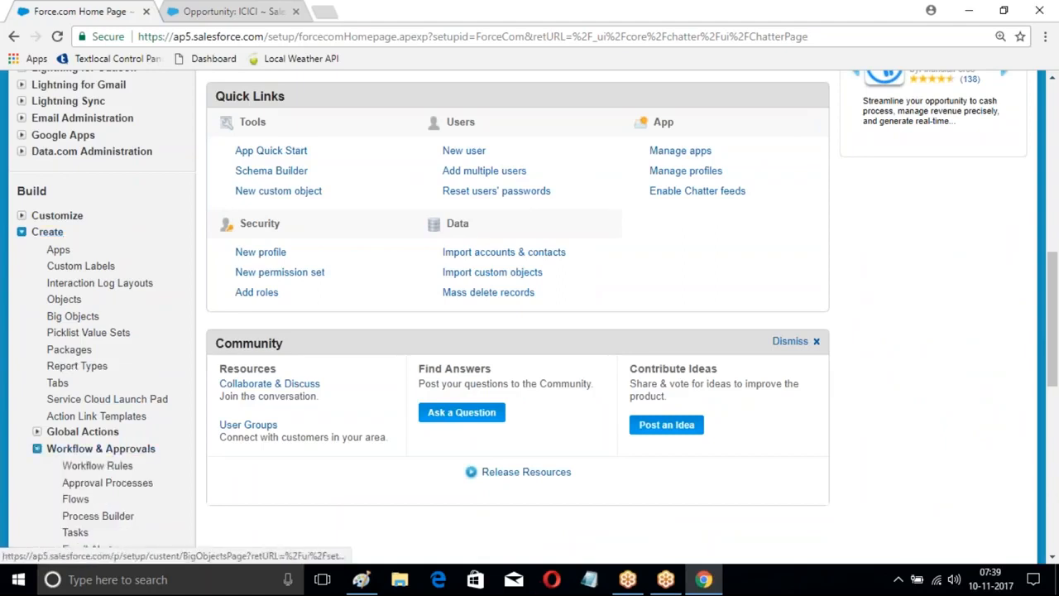
{"action": "scroll", "coordinate": [108, 372], "scroll_direction": "down", "scroll_amount": 3}
{"action": "left_click", "coordinate": [106, 260]}
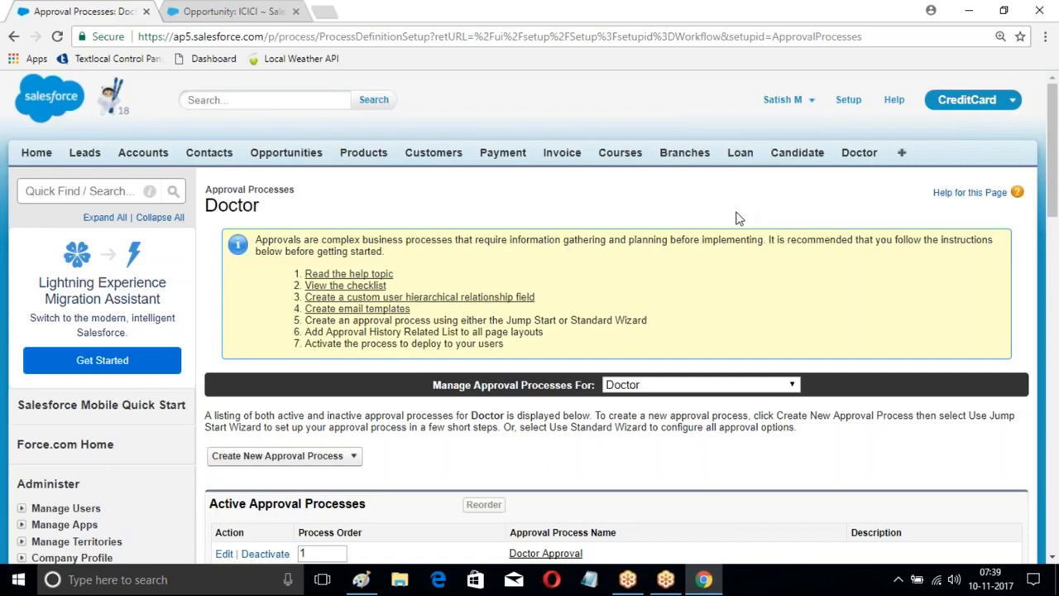
Step: Deactivate the Doctor Approval process and return to the Approval Processes page
{"action": "scroll", "coordinate": [496, 331], "scroll_direction": "down", "scroll_amount": 3}
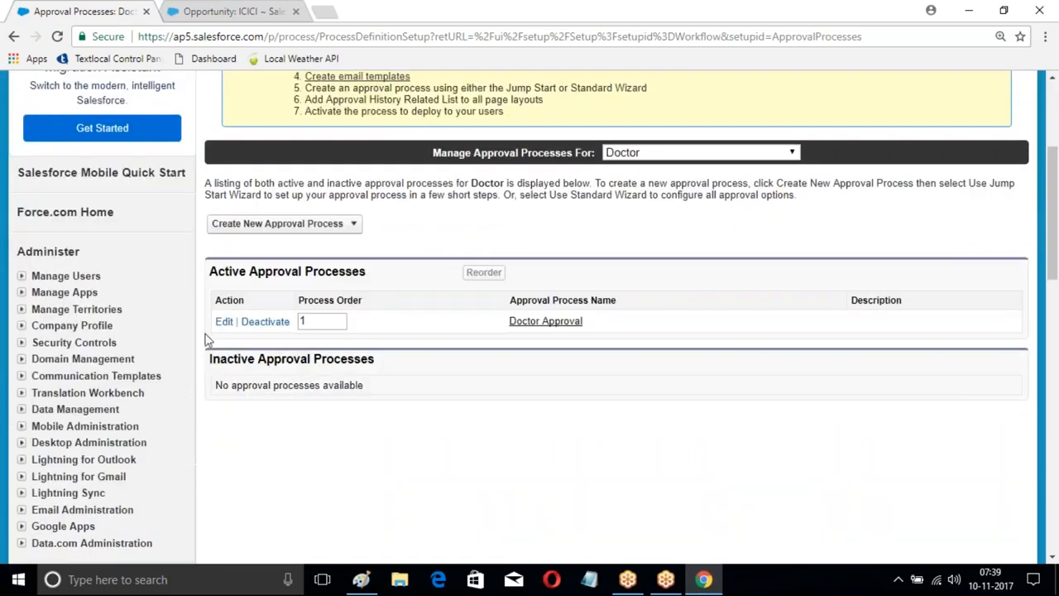
{"action": "scroll", "coordinate": [183, 327], "scroll_direction": "down", "scroll_amount": 3}
{"action": "scroll", "coordinate": [265, 168], "scroll_direction": "up", "scroll_amount": 1}
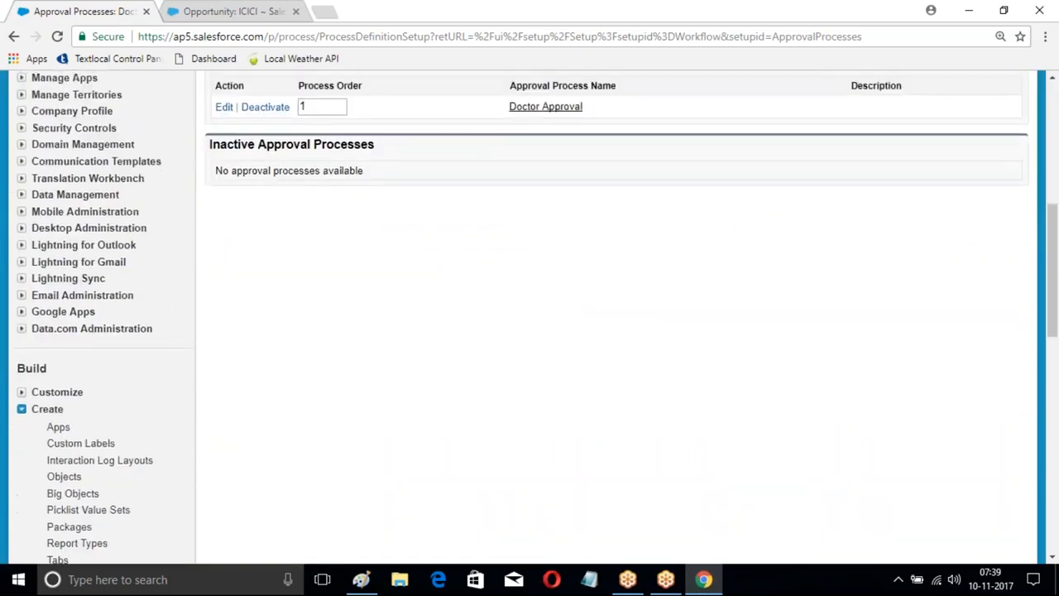
{"action": "left_click", "coordinate": [258, 169]}
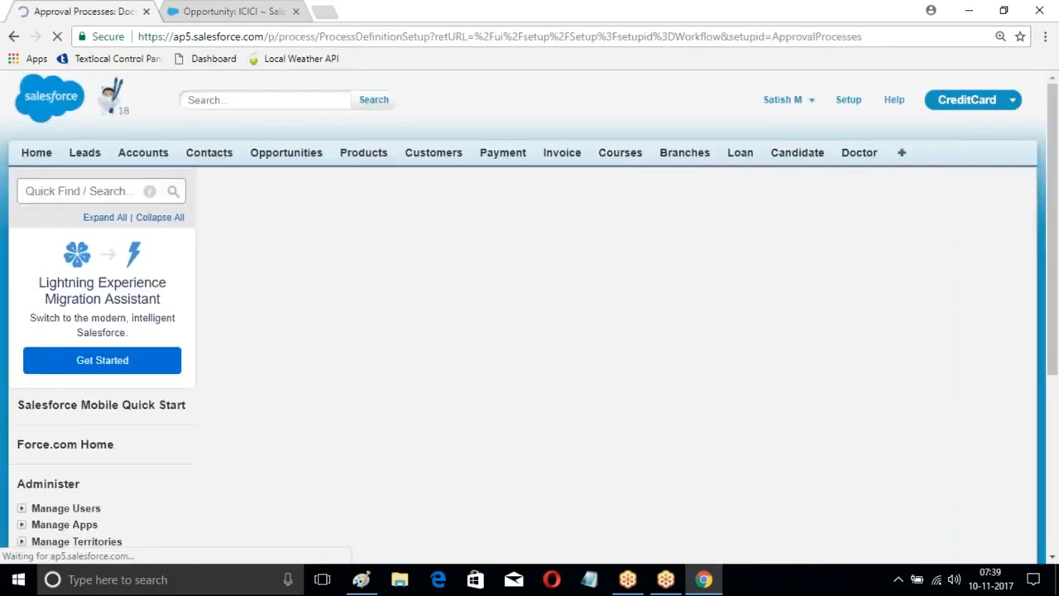
{"action": "scroll", "coordinate": [258, 174], "scroll_direction": "down", "scroll_amount": 4}
{"action": "scroll", "coordinate": [137, 314], "scroll_direction": "down", "scroll_amount": 3}
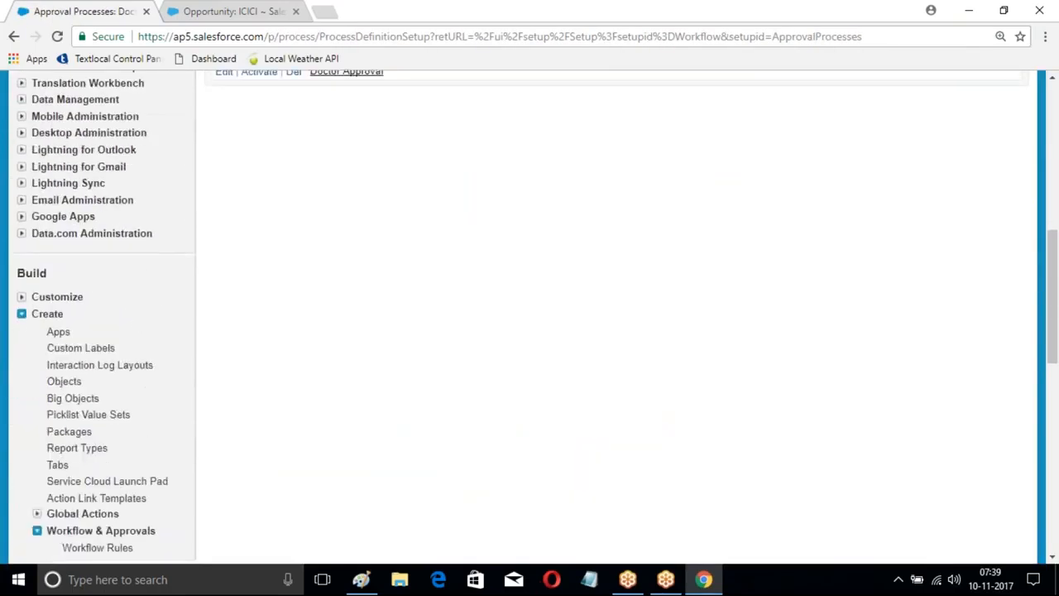
{"action": "scroll", "coordinate": [144, 331], "scroll_direction": "down", "scroll_amount": 3}
{"action": "left_click", "coordinate": [136, 339]}
{"action": "scroll", "coordinate": [668, 240], "scroll_direction": "down", "scroll_amount": 2}
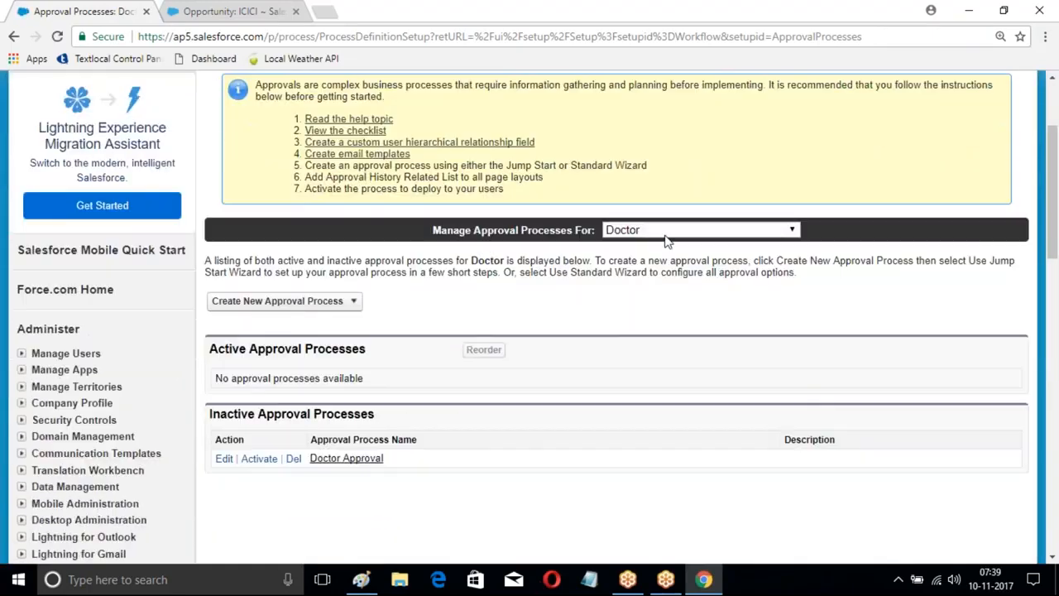
Step: Switch the managed approval processes to Opportunity and start a new approval process with the Standard Setup Wizard
{"action": "left_click", "coordinate": [662, 230]}
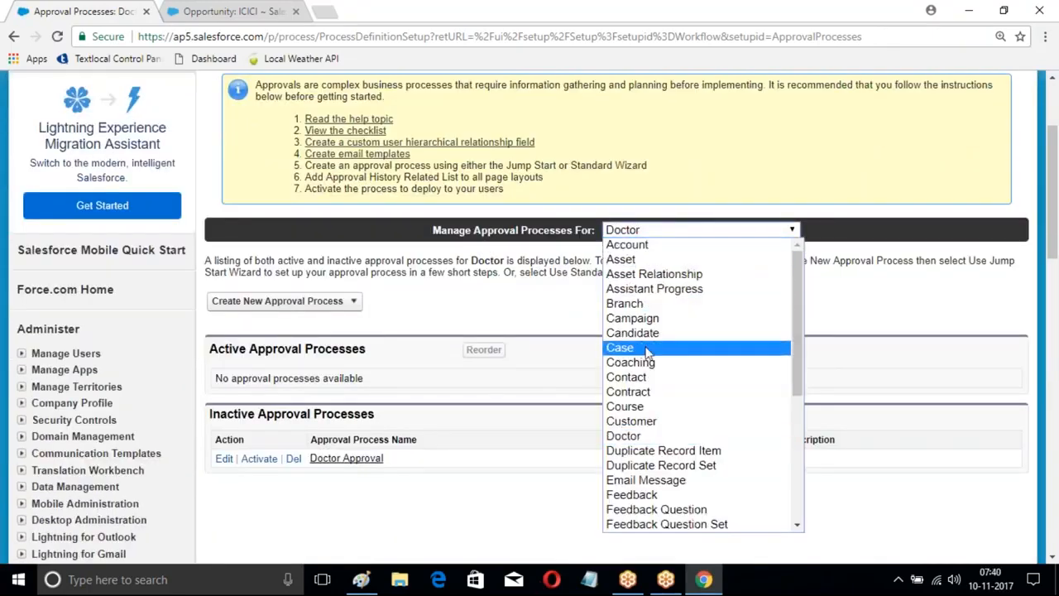
{"action": "scroll", "coordinate": [652, 359], "scroll_direction": "down", "scroll_amount": 3}
{"action": "scroll", "coordinate": [654, 311], "scroll_direction": "up", "scroll_amount": 3}
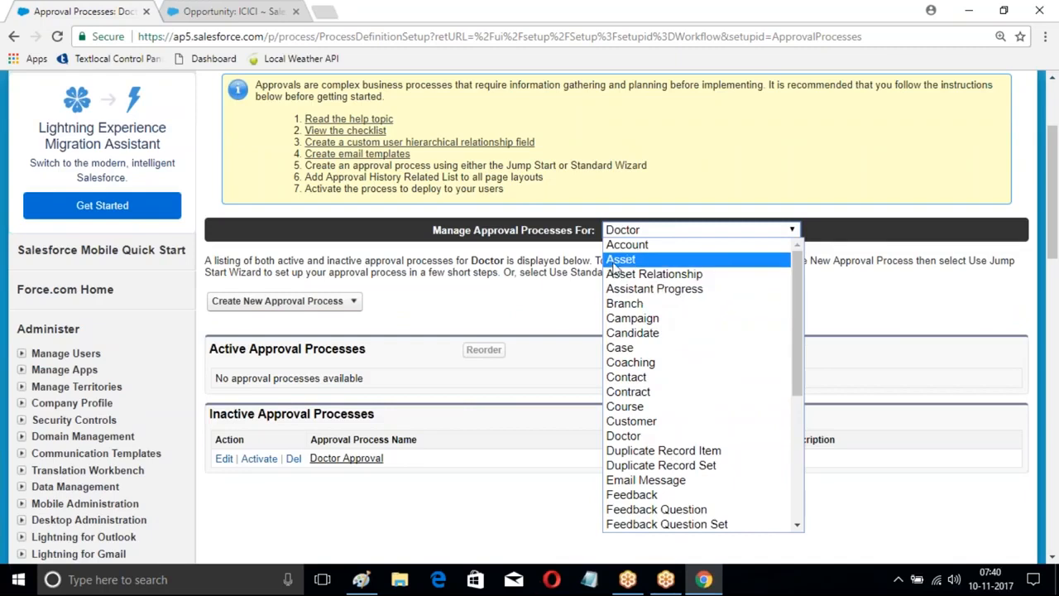
{"action": "scroll", "coordinate": [645, 308], "scroll_direction": "down", "scroll_amount": 5}
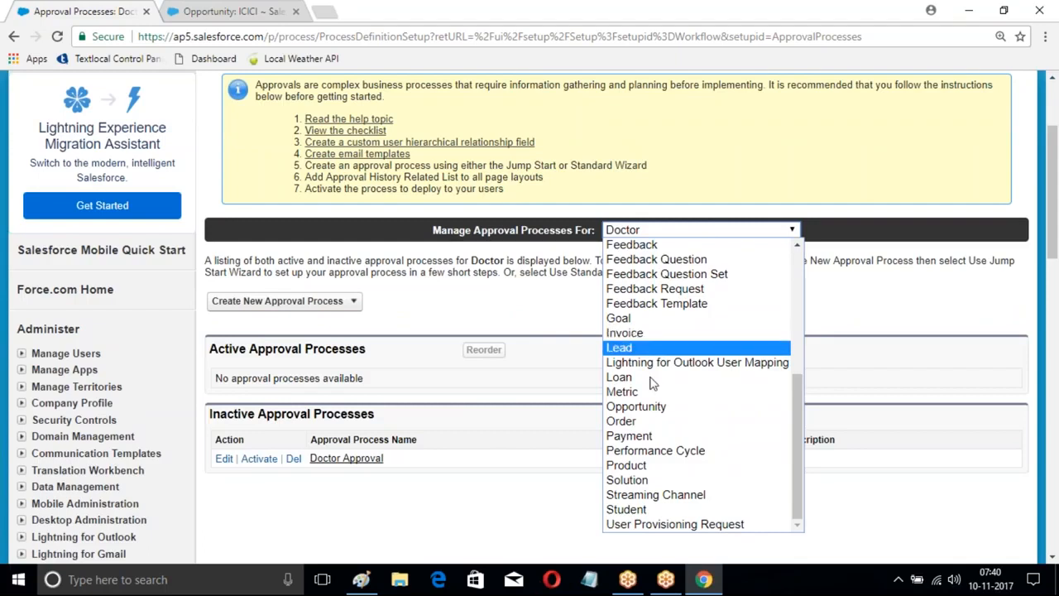
{"action": "mouse_move", "coordinate": [793, 445]}
{"action": "left_mouse_down"}
{"action": "mouse_move", "coordinate": [789, 378]}
{"action": "mouse_move", "coordinate": [784, 451]}
{"action": "left_mouse_up"}
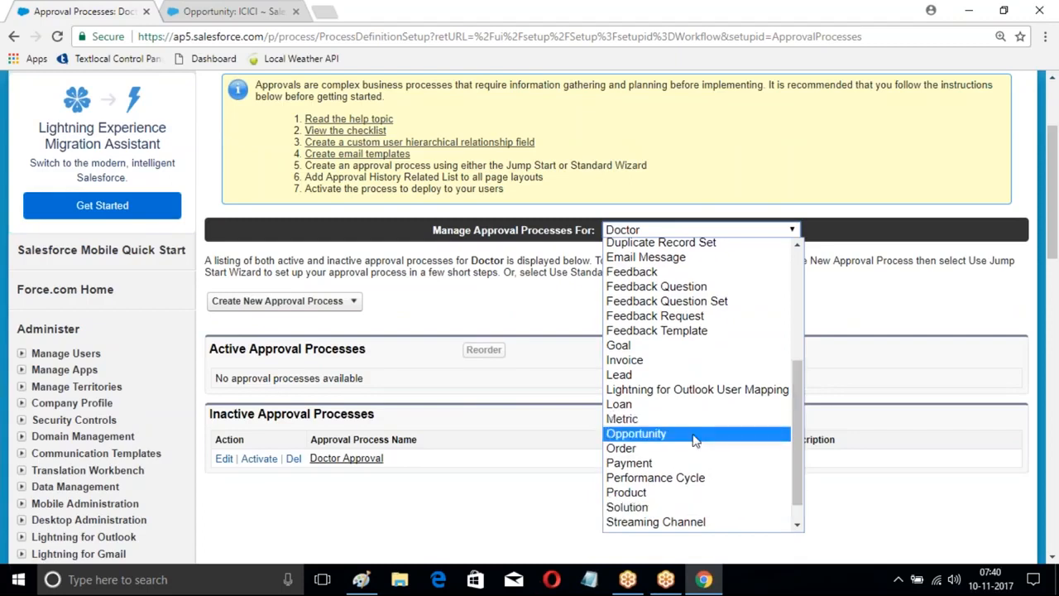
{"action": "left_click", "coordinate": [670, 434]}
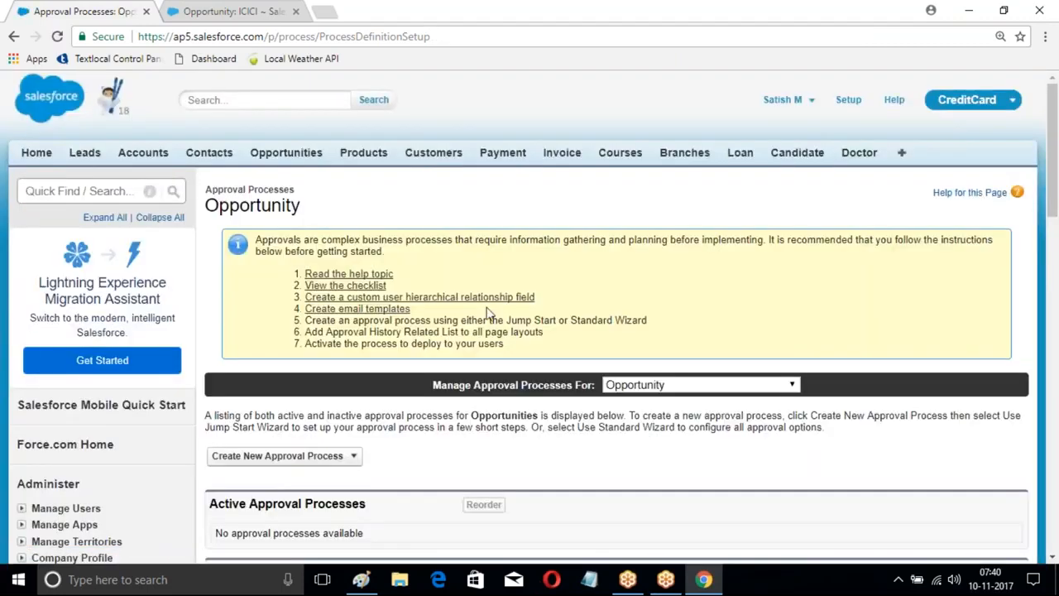
{"action": "scroll", "coordinate": [322, 243], "scroll_direction": "down", "scroll_amount": 3}
{"action": "left_click", "coordinate": [353, 225]}
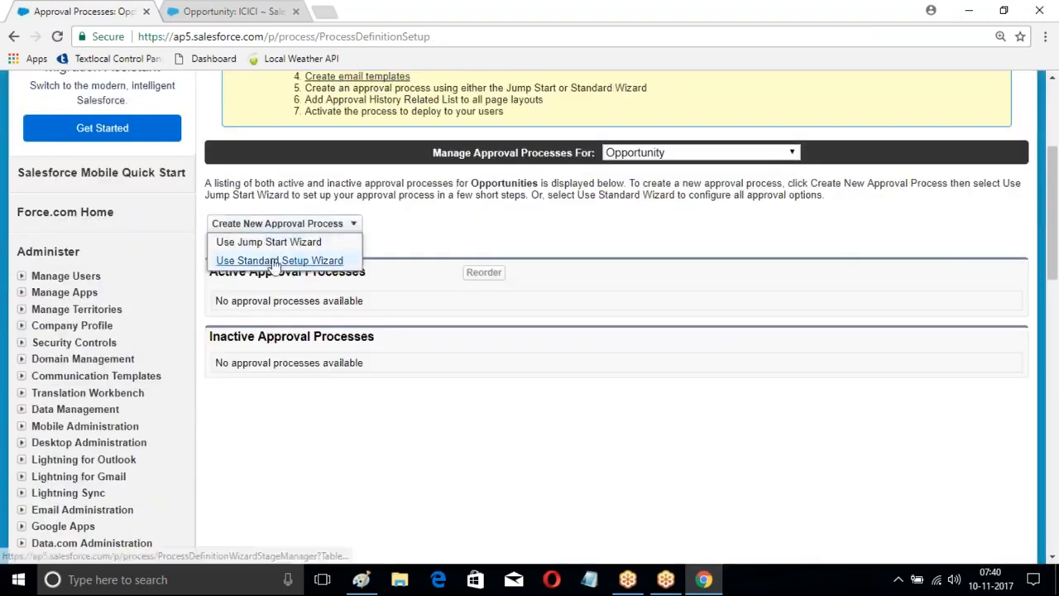
{"action": "left_click", "coordinate": [277, 259]}
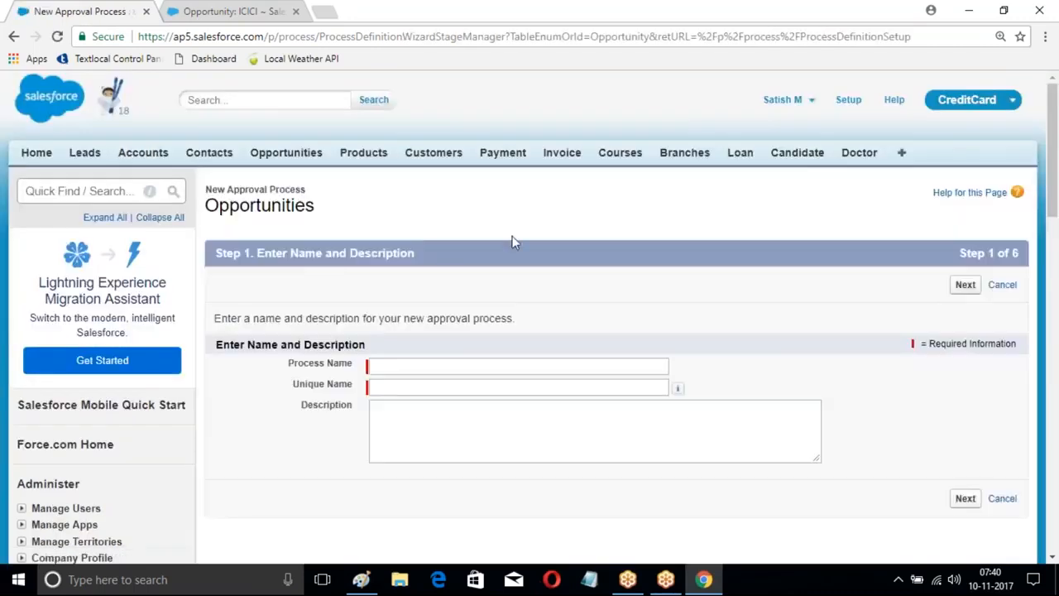
Step: Name the approval process "New Opportunity FLow" and continue to the entry criteria
{"action": "scroll", "coordinate": [392, 249], "scroll_direction": "down", "scroll_amount": 2}
{"action": "left_click", "coordinate": [391, 210]}
{"action": "type", "text": "New Opportunty "}
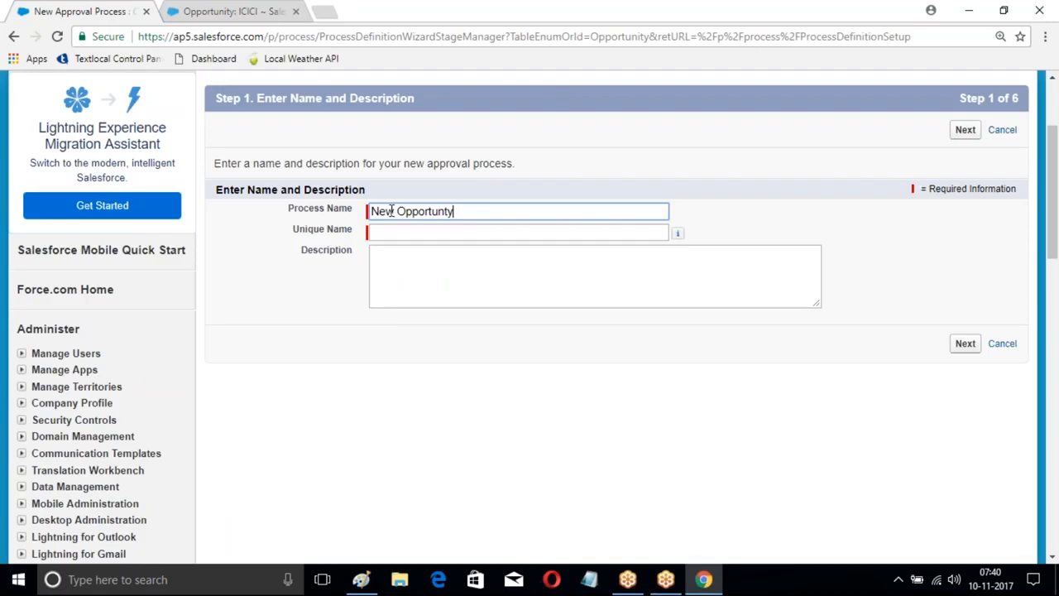
{"action": "type", "text": "ty"}
{"action": "key", "text": "BackSpace"}
{"action": "key", "text": "BackSpace"}
{"action": "key", "text": "BackSpace"}
{"action": "type", "text": "y P"}
{"action": "key", "text": "BackSpace"}
{"action": "type", "text": "FLow"}
{"action": "left_click", "coordinate": [966, 130]}
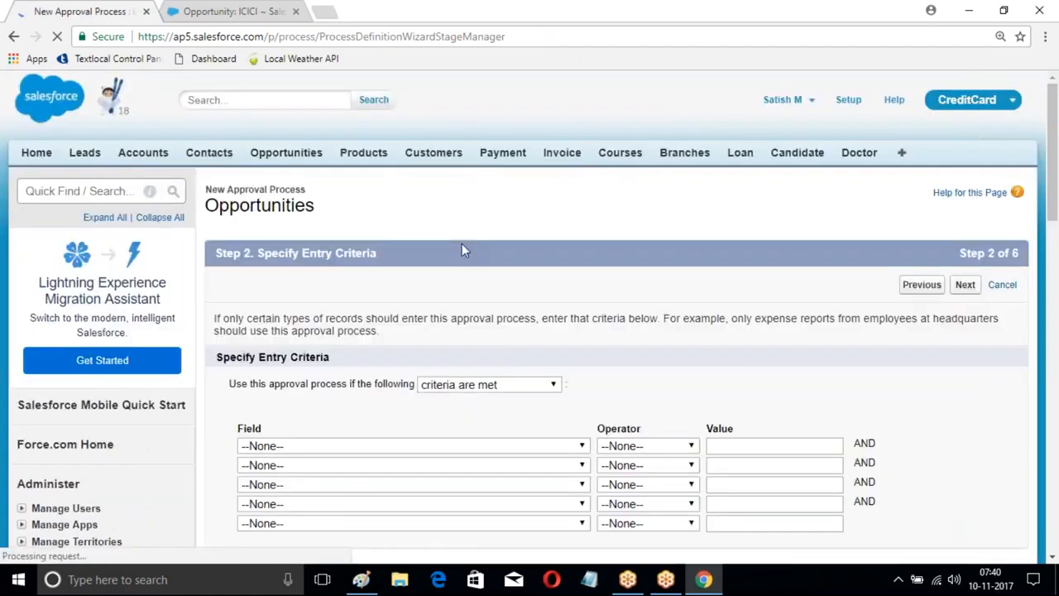
Step: Try an entry criterion requiring Opportunity: Amount to be greater or equal to 50000
{"action": "scroll", "coordinate": [463, 248], "scroll_direction": "down", "scroll_amount": 2}
{"action": "left_click", "coordinate": [426, 292]}
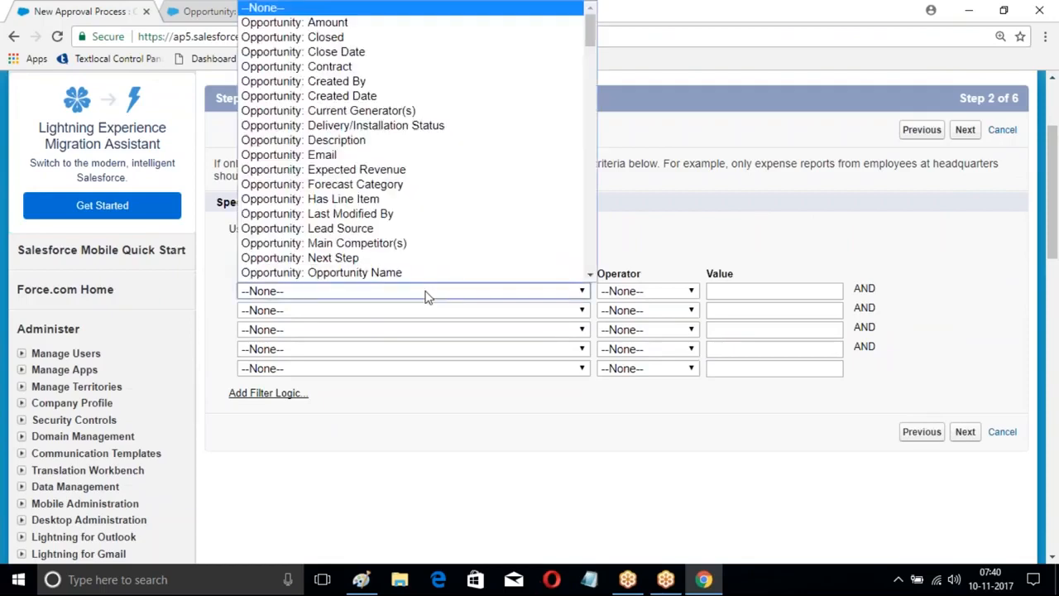
{"action": "scroll", "coordinate": [364, 100], "scroll_direction": "down", "scroll_amount": 1}
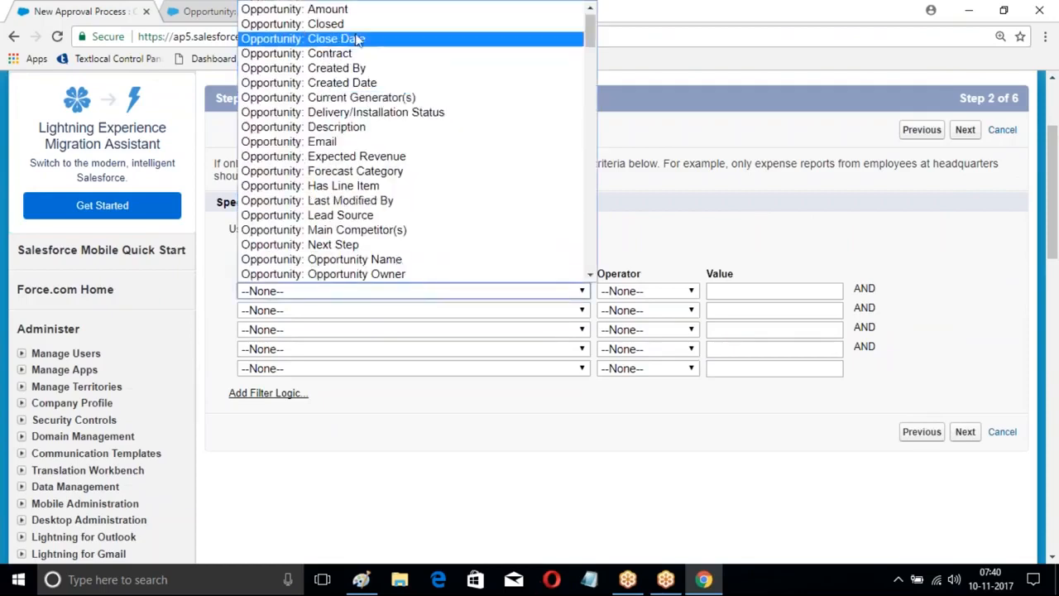
{"action": "scroll", "coordinate": [339, 133], "scroll_direction": "down", "scroll_amount": 4}
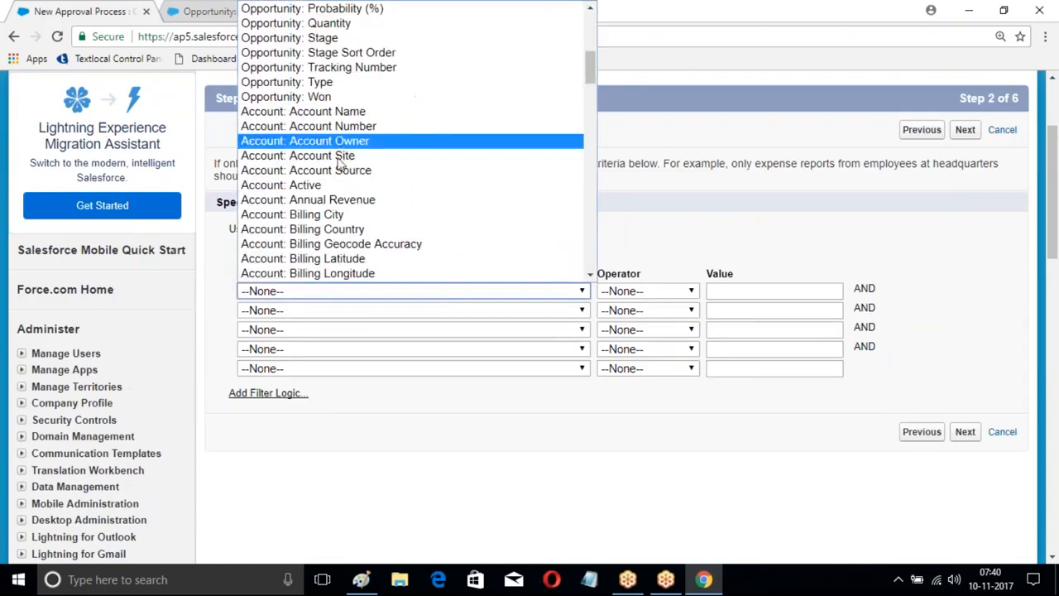
{"action": "left_click", "coordinate": [339, 201]}
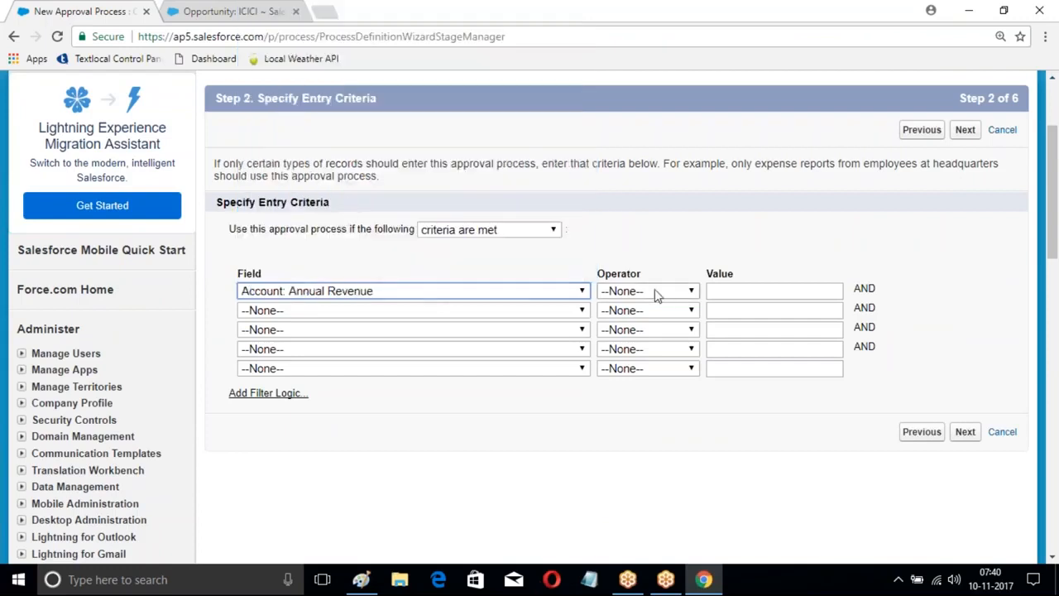
{"action": "left_click", "coordinate": [516, 294]}
{"action": "scroll", "coordinate": [399, 153], "scroll_direction": "up", "scroll_amount": 4}
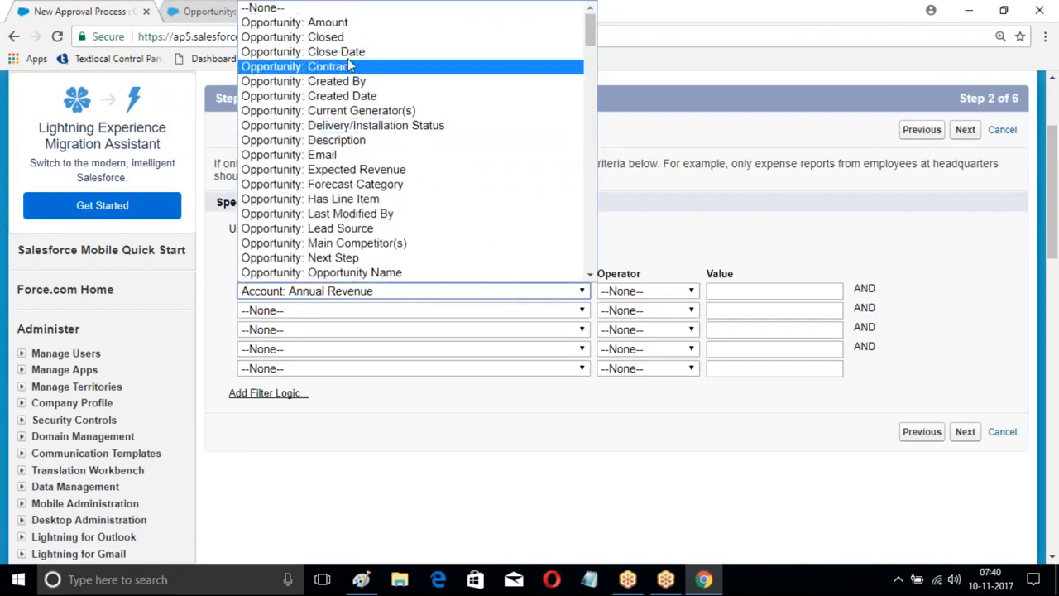
{"action": "left_click", "coordinate": [346, 30]}
{"action": "left_click", "coordinate": [680, 291]}
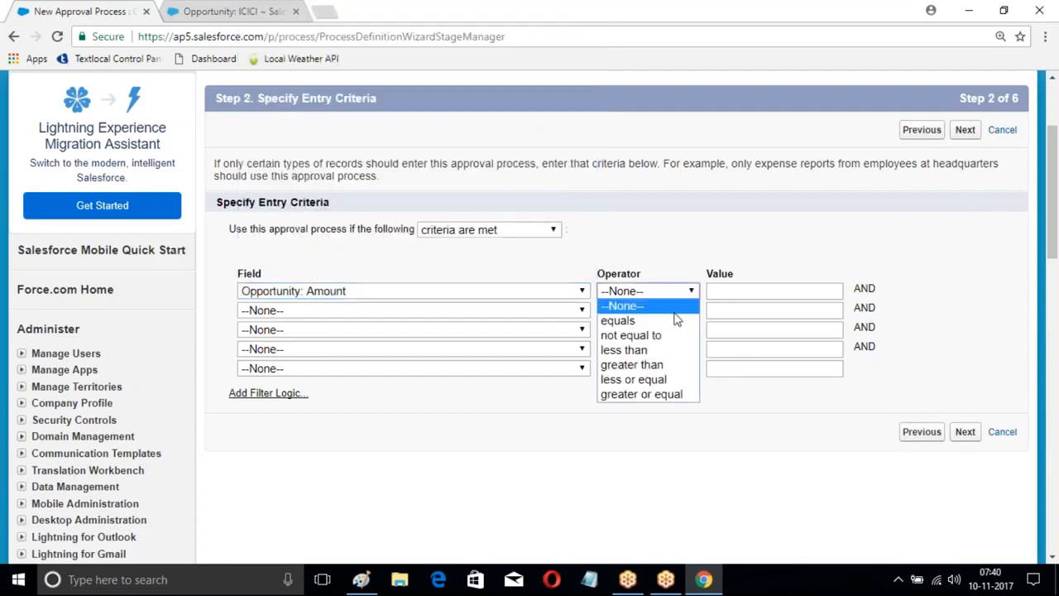
{"action": "left_click", "coordinate": [647, 394]}
{"action": "left_click", "coordinate": [733, 290]}
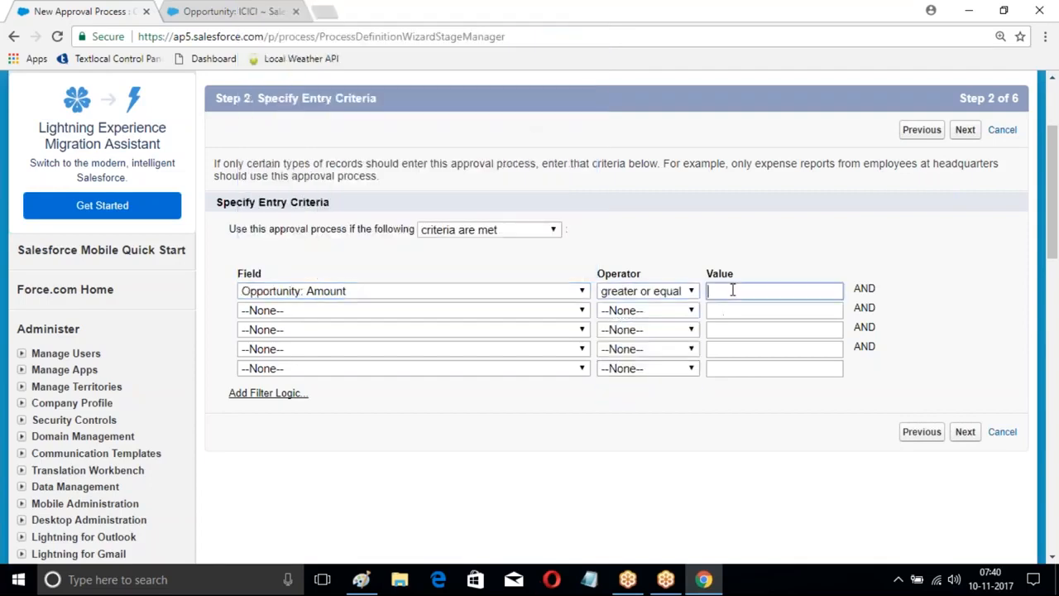
{"action": "type", "text": "50000"}
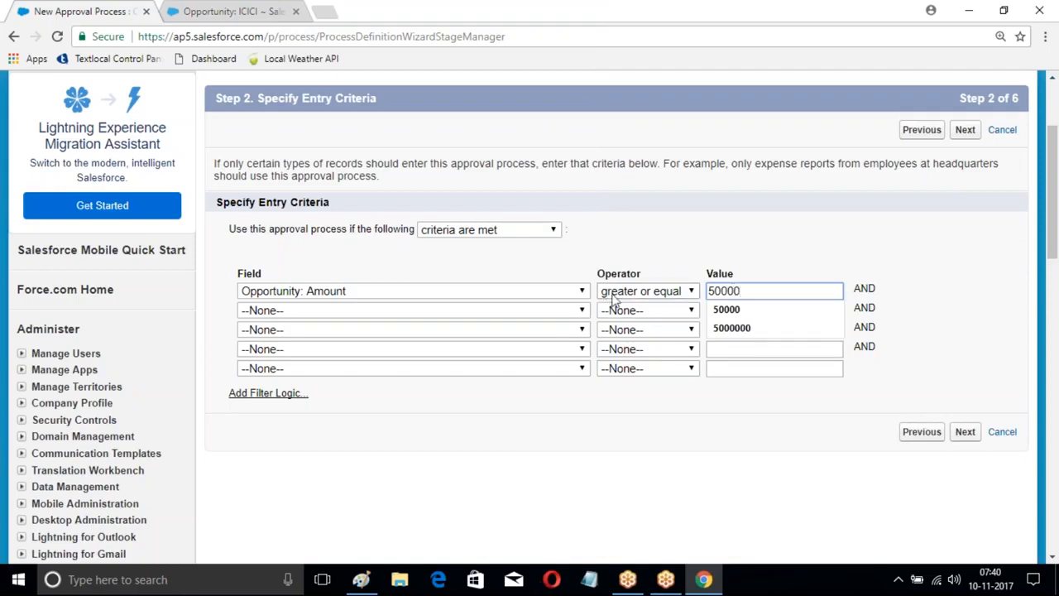
Step: Clear the field, operator and value of the amount entry criterion
{"action": "left_click", "coordinate": [569, 295]}
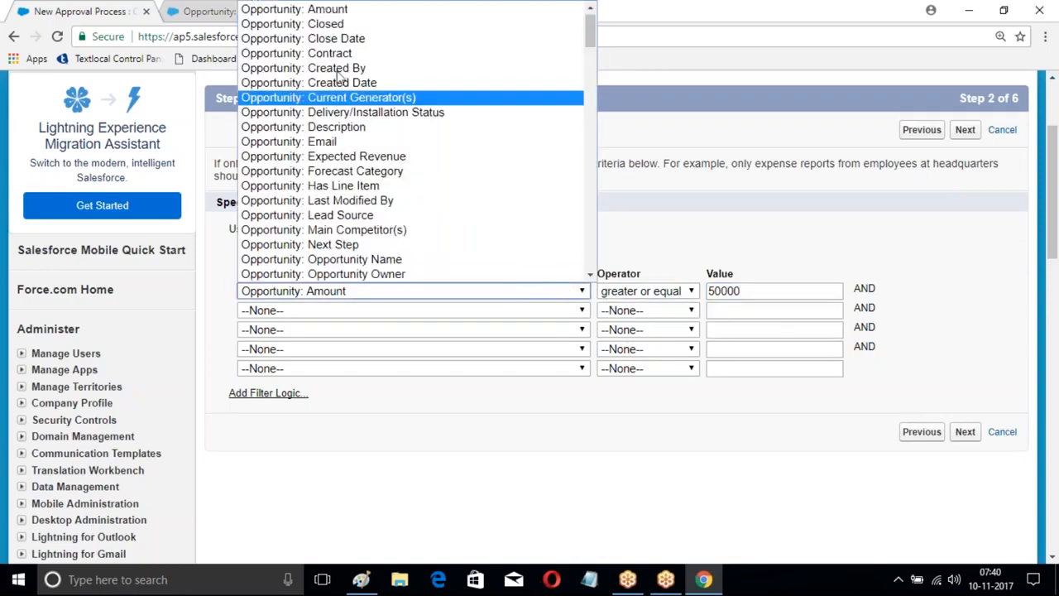
{"action": "left_click", "coordinate": [263, 8]}
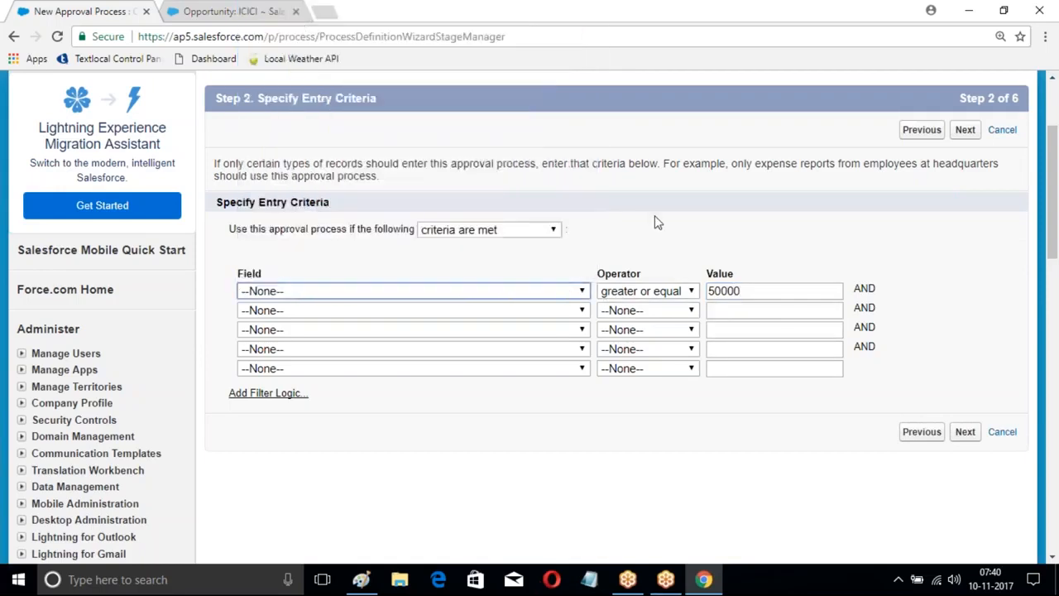
{"action": "left_click", "coordinate": [651, 291]}
{"action": "left_click", "coordinate": [619, 304]}
{"action": "double_click", "coordinate": [750, 290]}
{"action": "key", "text": "BackSpace"}
Step: Continue without entry criteria to the initial submitters, keeping administrator-only editing and leaving the notification templates empty
{"action": "left_click", "coordinate": [964, 431]}
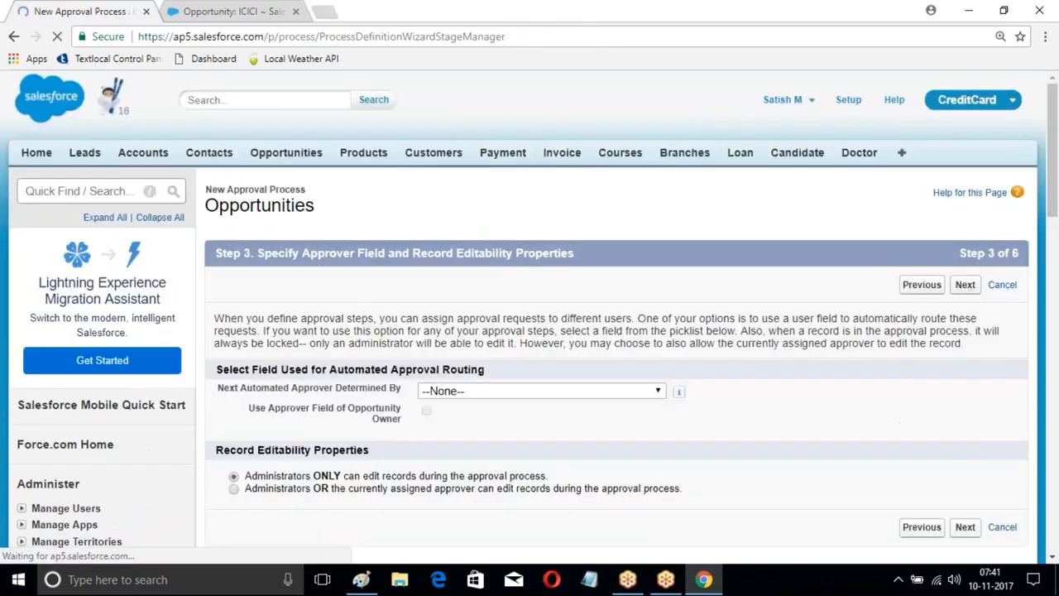
{"action": "scroll", "coordinate": [662, 339], "scroll_direction": "down", "scroll_amount": 3}
{"action": "left_click", "coordinate": [962, 296]}
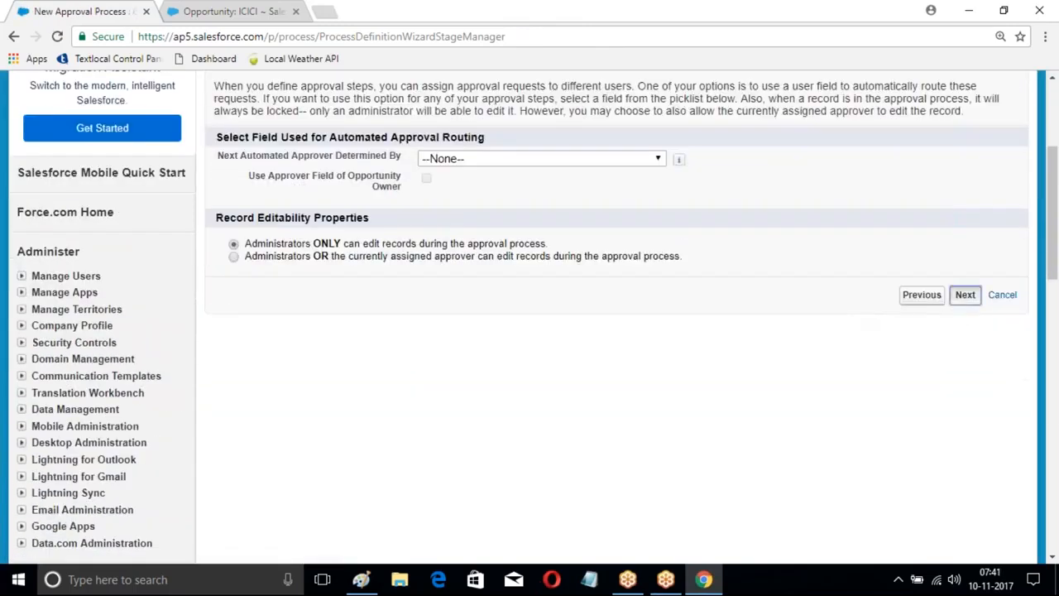
{"action": "scroll", "coordinate": [924, 300], "scroll_direction": "down", "scroll_amount": 2}
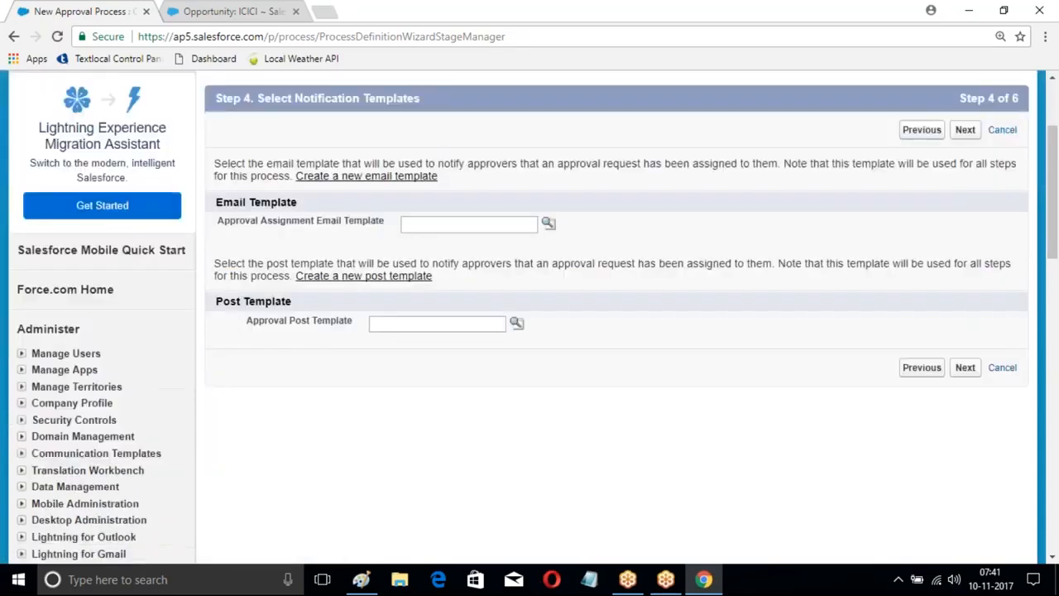
{"action": "left_click", "coordinate": [964, 129]}
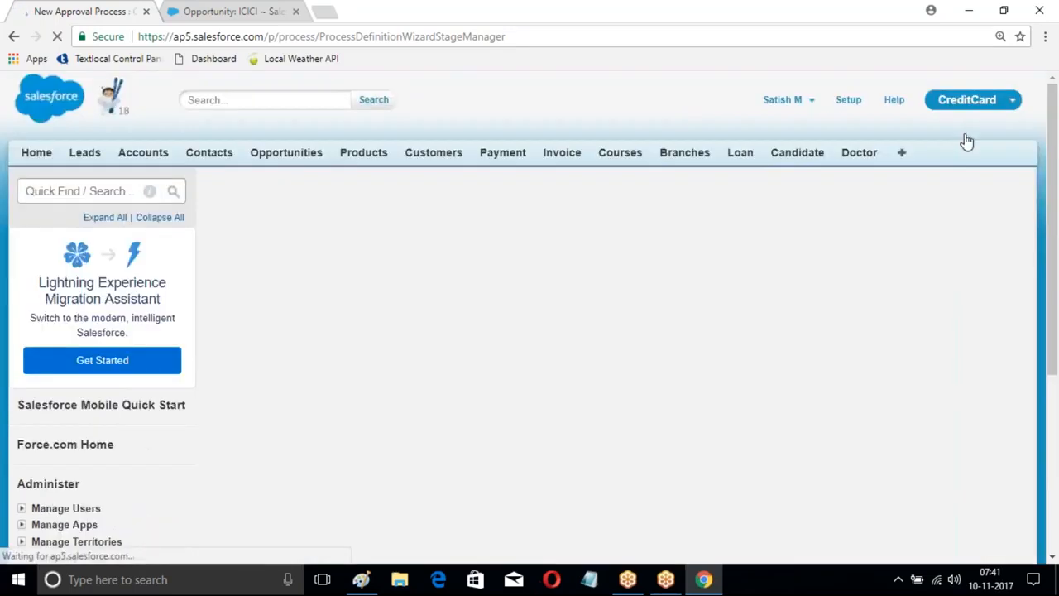
{"action": "scroll", "coordinate": [887, 232], "scroll_direction": "down", "scroll_amount": 2}
{"action": "left_click", "coordinate": [964, 133]}
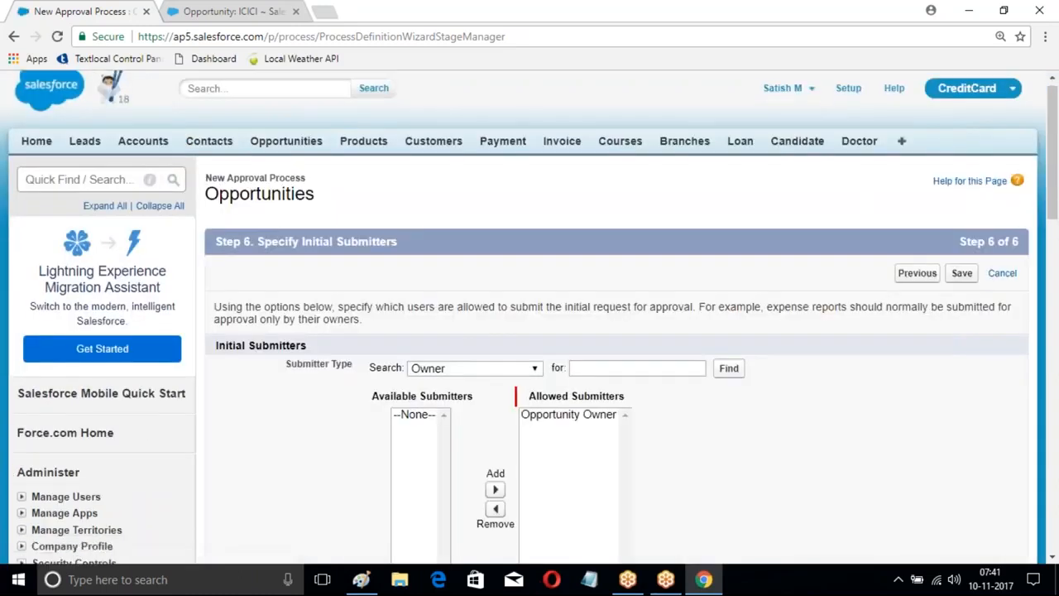
Step: Save the approval process with Opportunity Owner as the allowed submitter and choose to create an approval step now
{"action": "scroll", "coordinate": [500, 248], "scroll_direction": "down", "scroll_amount": 2}
{"action": "scroll", "coordinate": [715, 276], "scroll_direction": "down", "scroll_amount": 2}
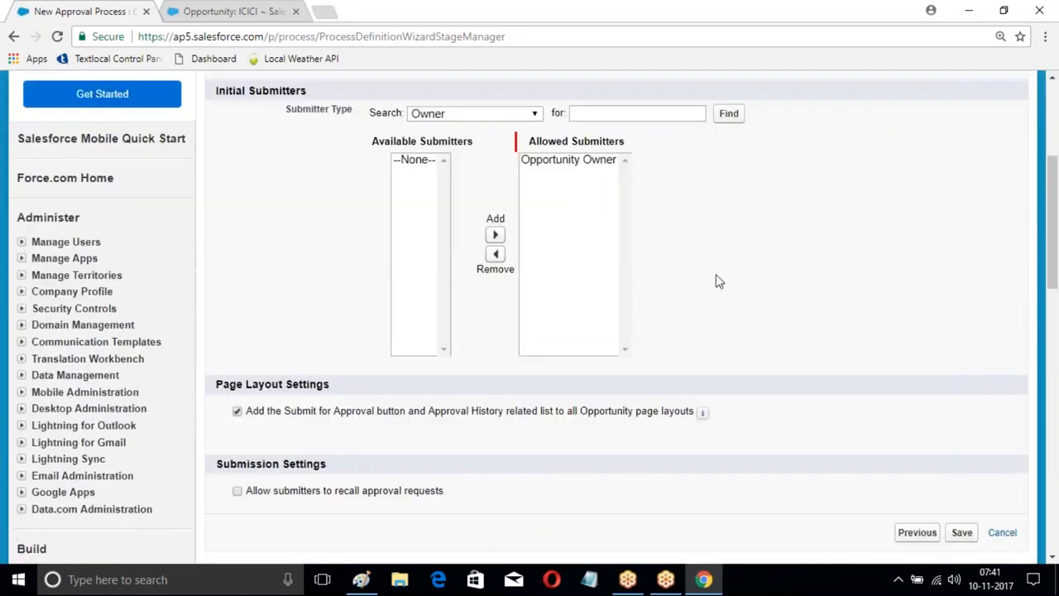
{"action": "scroll", "coordinate": [929, 417], "scroll_direction": "down", "scroll_amount": 1}
{"action": "left_click", "coordinate": [959, 411]}
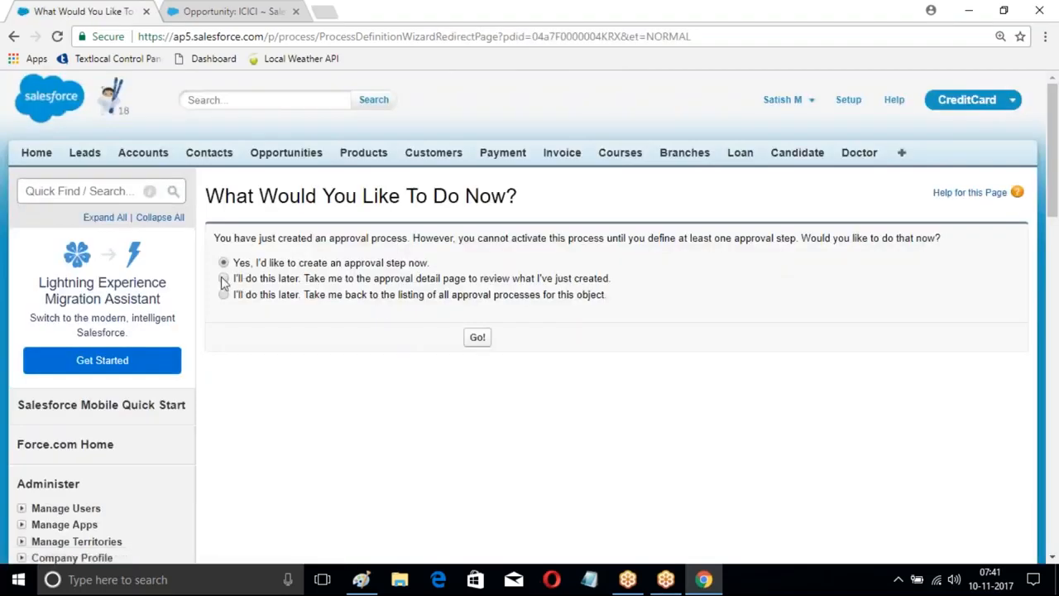
{"action": "left_click", "coordinate": [223, 295]}
{"action": "left_click", "coordinate": [223, 262]}
{"action": "left_click", "coordinate": [482, 334]}
Step: Name the approval step after its approver followed by "APproval", keep step number 1, and let all records enter it
{"action": "scroll", "coordinate": [686, 316], "scroll_direction": "down", "scroll_amount": 2}
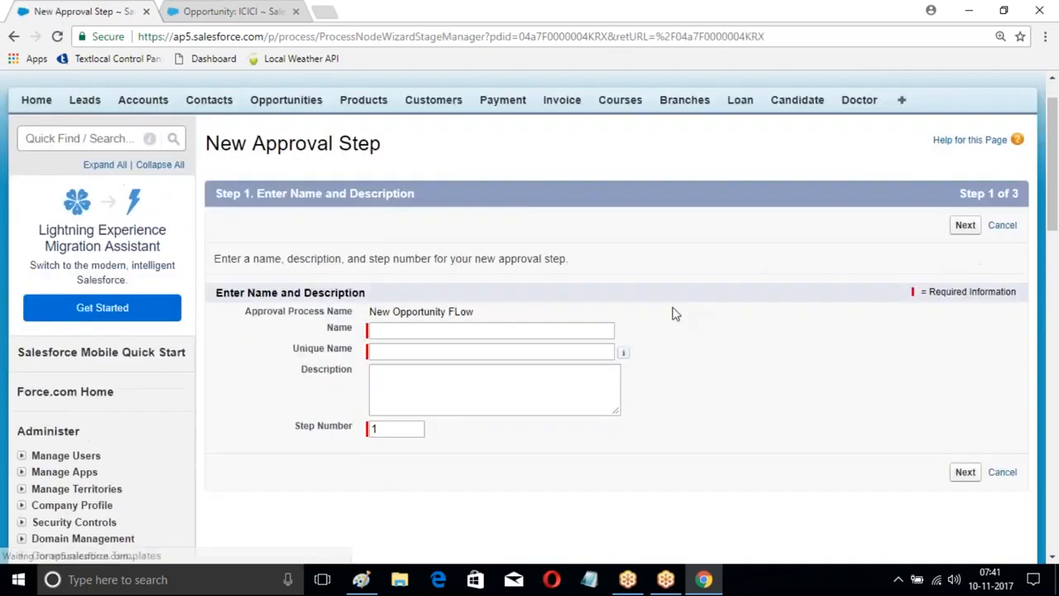
{"action": "left_click", "coordinate": [396, 234]}
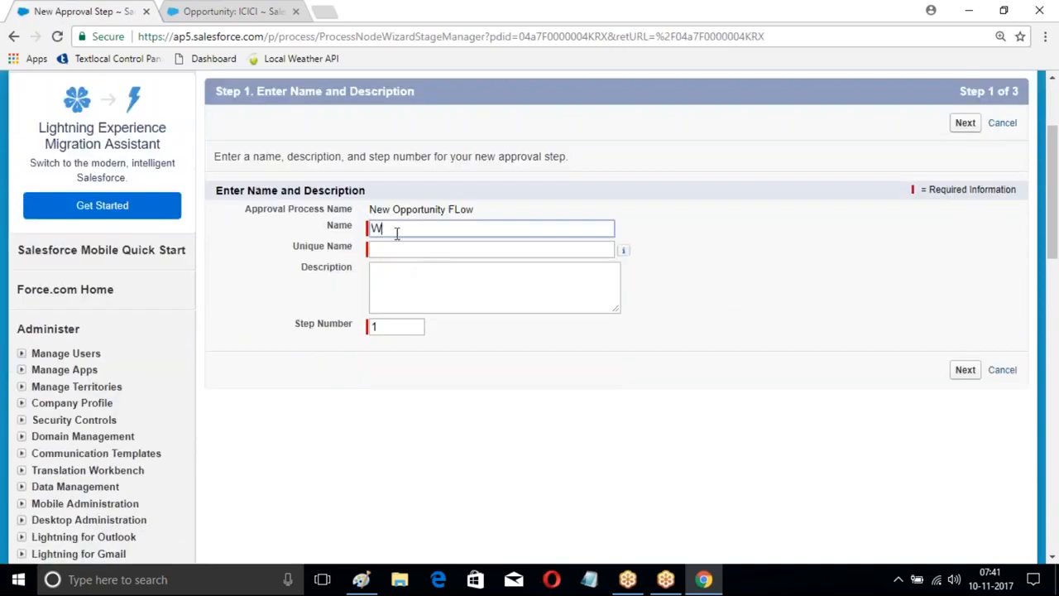
{"action": "type", "text": "WIlson APproval"}
{"action": "key", "text": "Tab"}
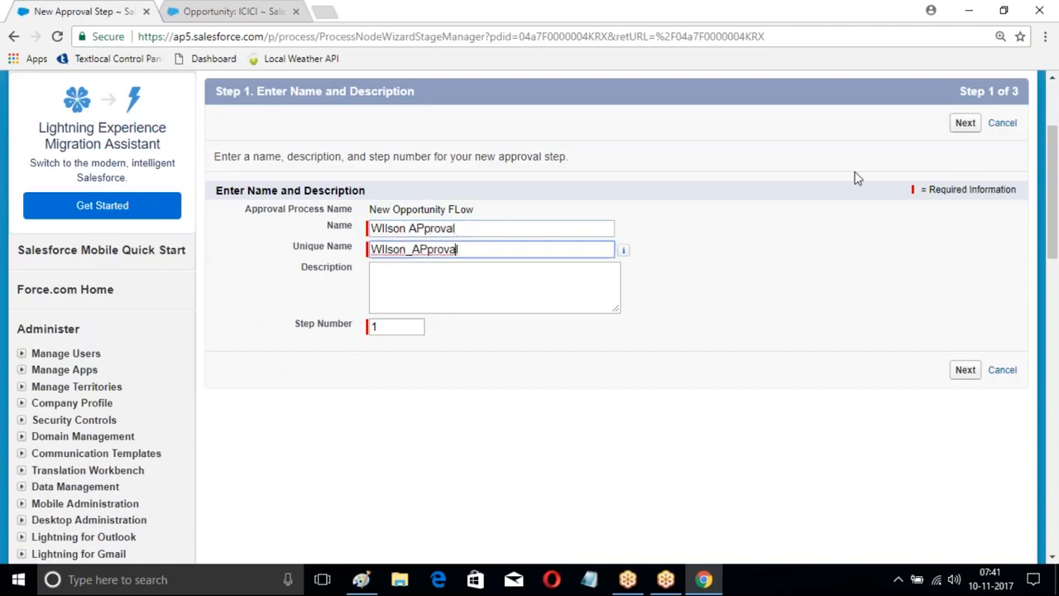
{"action": "left_click", "coordinate": [965, 123]}
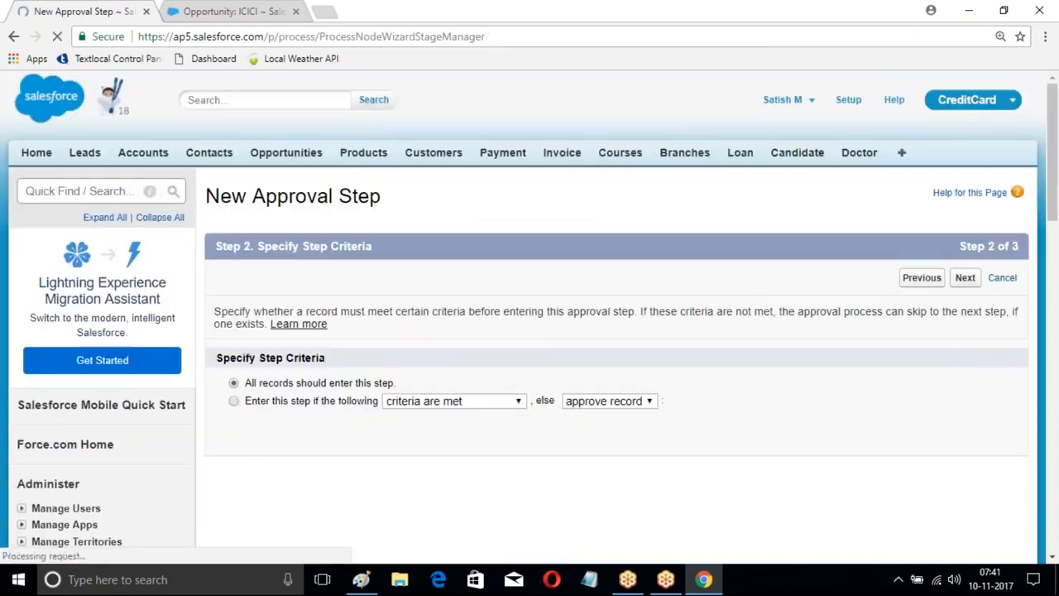
{"action": "scroll", "coordinate": [607, 232], "scroll_direction": "down", "scroll_amount": 2}
{"action": "left_click", "coordinate": [964, 319]}
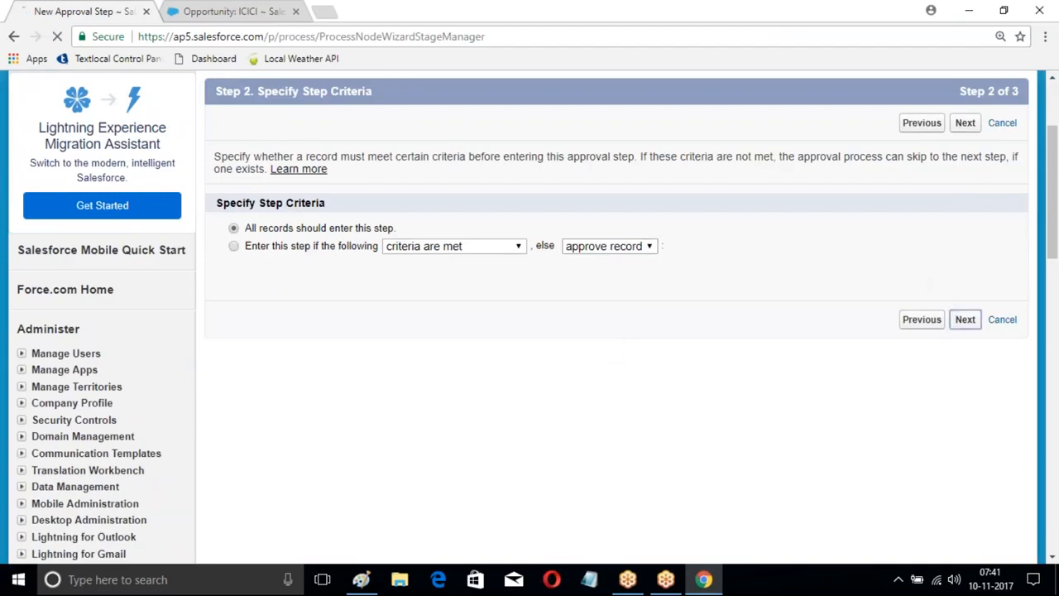
Step: Automatically assign the approval step to the user with the VP Operations role and save it
{"action": "scroll", "coordinate": [650, 286], "scroll_direction": "down", "scroll_amount": 2}
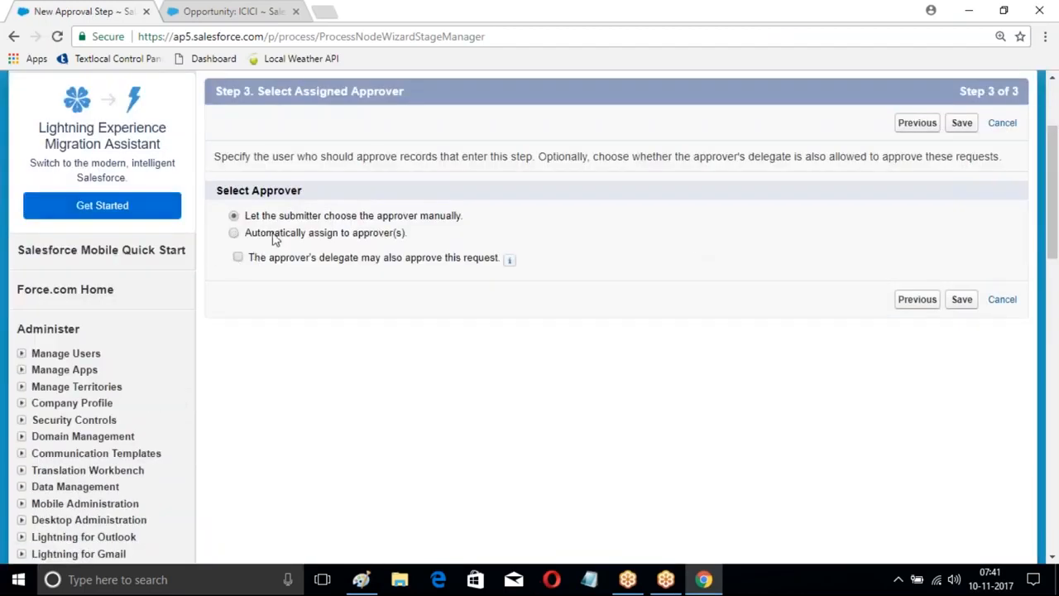
{"action": "left_click", "coordinate": [235, 234]}
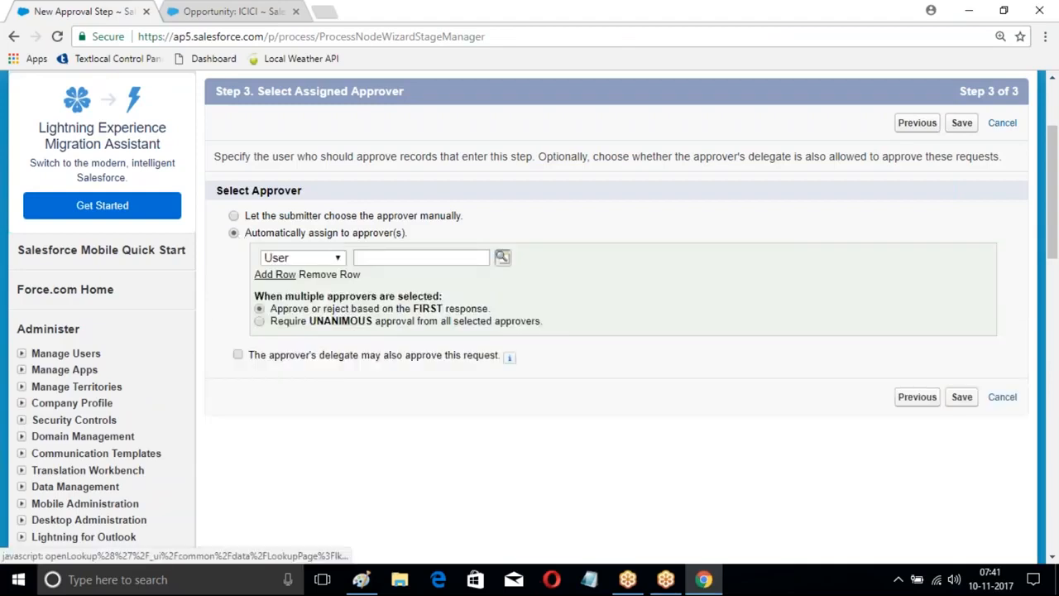
{"action": "left_click", "coordinate": [501, 256]}
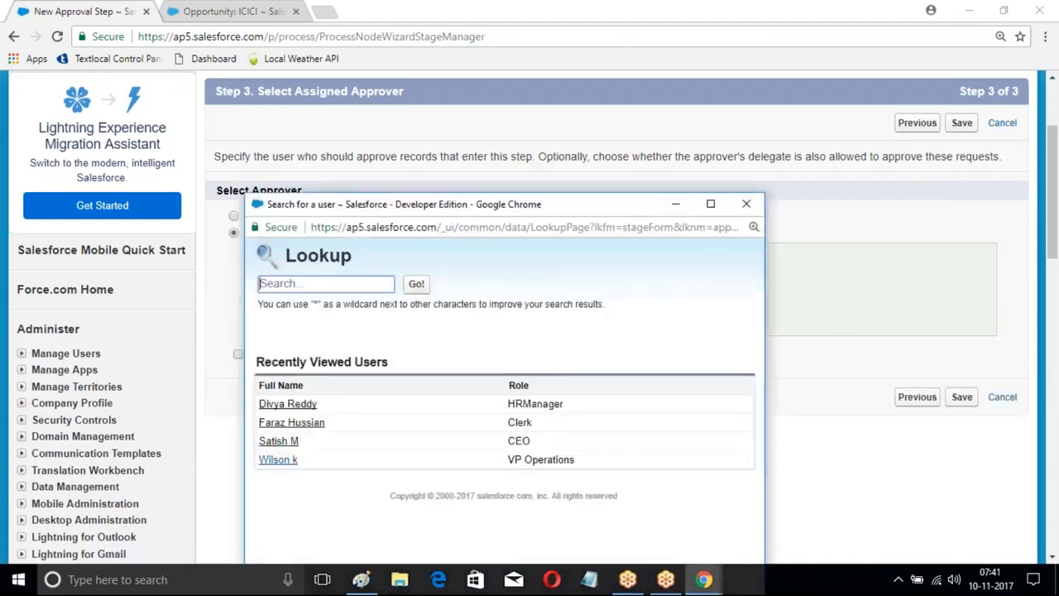
{"action": "left_click", "coordinate": [273, 456]}
{"action": "left_click", "coordinate": [962, 397]}
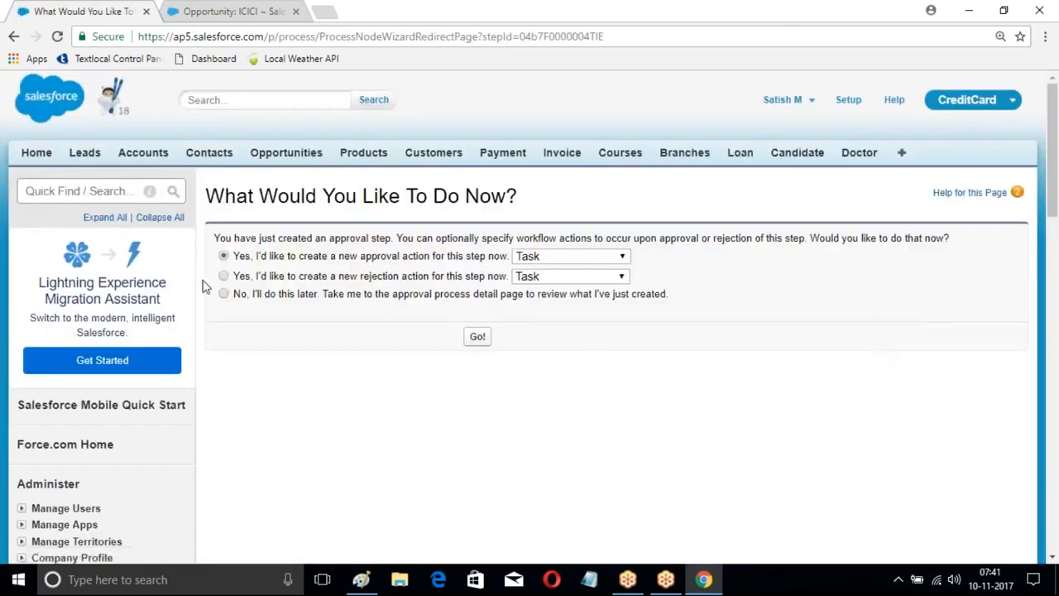
Step: Skip adding approval or rejection actions and activate the New Opportunity FLow approval process
{"action": "left_click", "coordinate": [477, 336]}
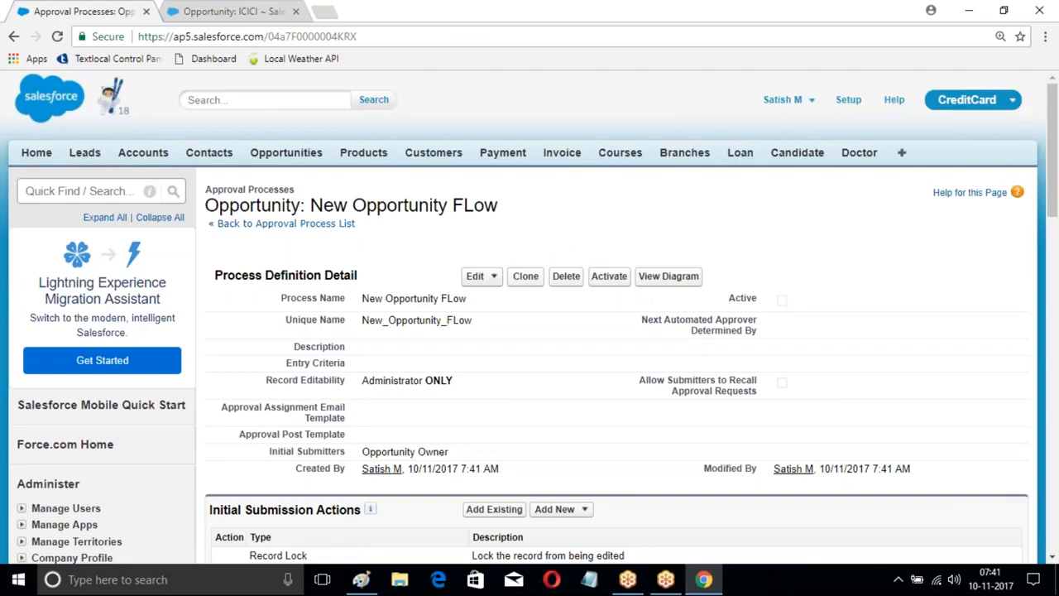
{"action": "left_click", "coordinate": [609, 277]}
{"action": "left_click", "coordinate": [587, 133]}
{"action": "scroll", "coordinate": [491, 270], "scroll_direction": "down", "scroll_amount": 1}
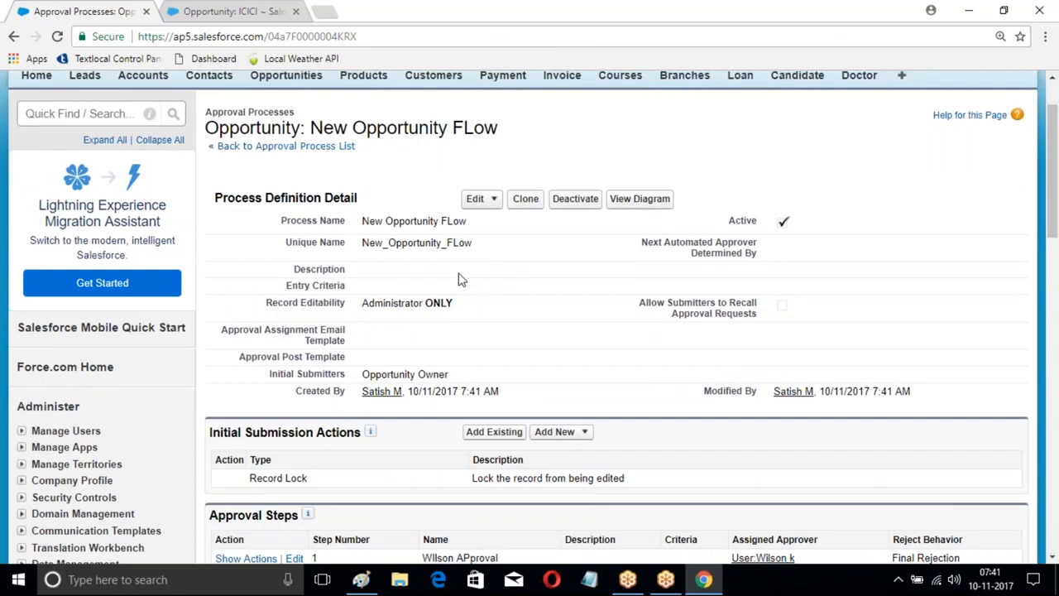
{"action": "scroll", "coordinate": [579, 165], "scroll_direction": "up", "scroll_amount": 1}
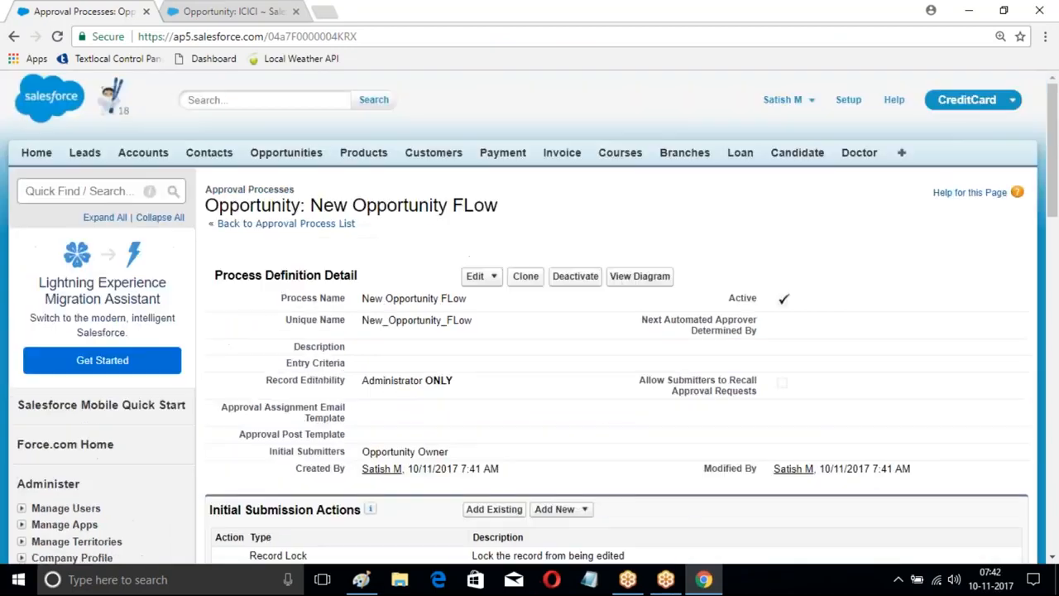
Step: Open Process Builder from the Workflow & Approvals section of Setup
{"action": "left_click", "coordinate": [846, 101]}
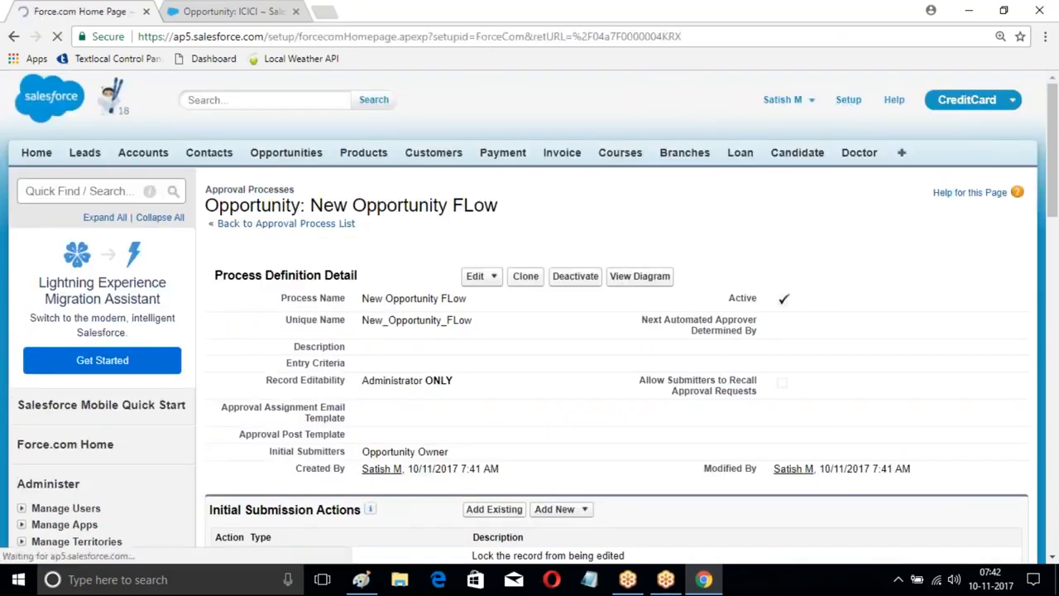
{"action": "scroll", "coordinate": [141, 307], "scroll_direction": "down", "scroll_amount": 7}
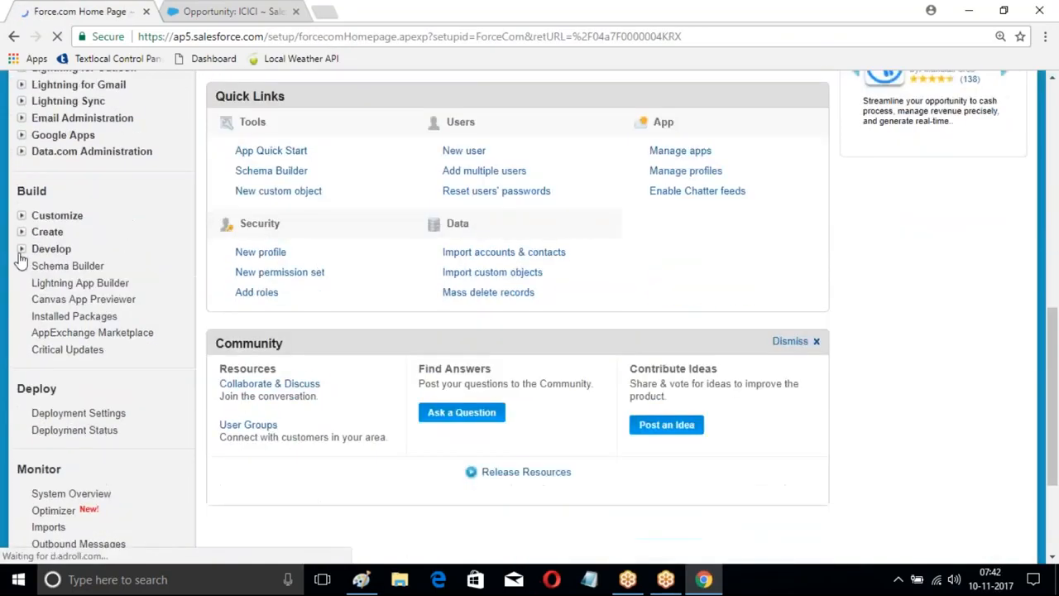
{"action": "left_click", "coordinate": [22, 235]}
{"action": "scroll", "coordinate": [141, 260], "scroll_direction": "down", "scroll_amount": 2}
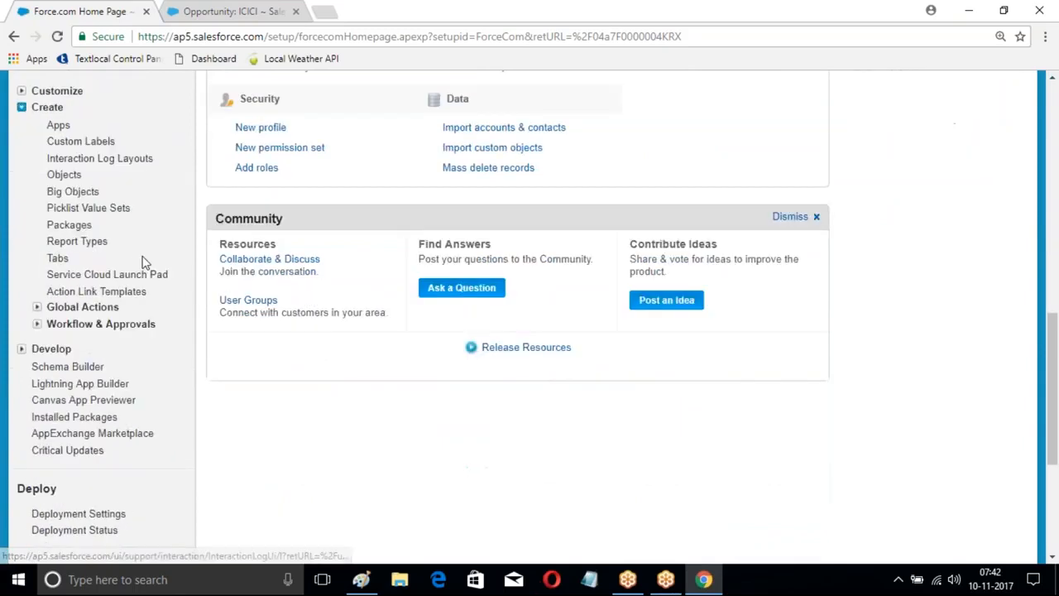
{"action": "left_click", "coordinate": [37, 293]}
{"action": "scroll", "coordinate": [120, 211], "scroll_direction": "down", "scroll_amount": 2}
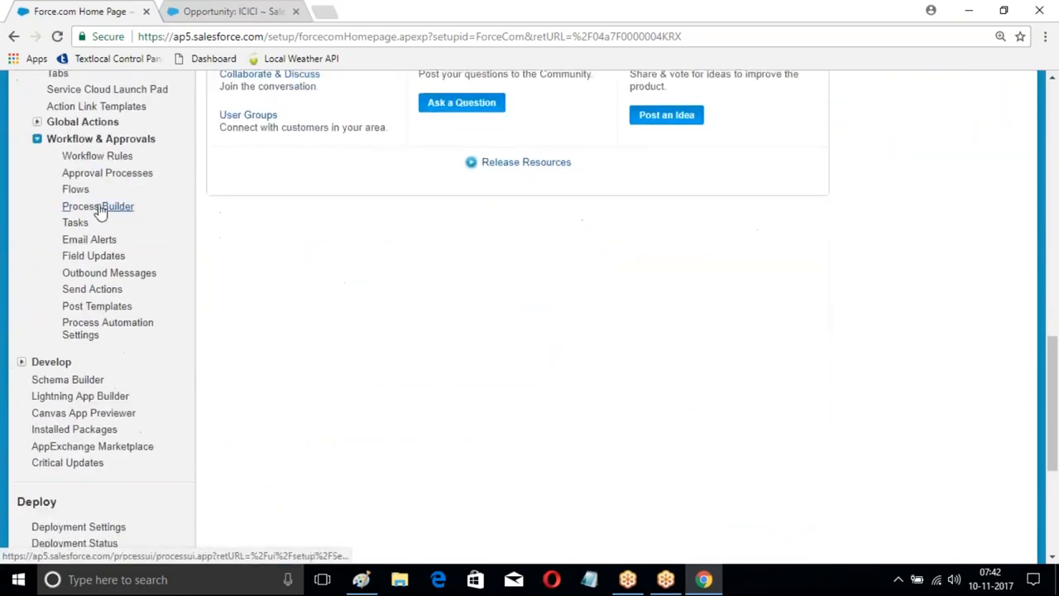
{"action": "left_click", "coordinate": [97, 206]}
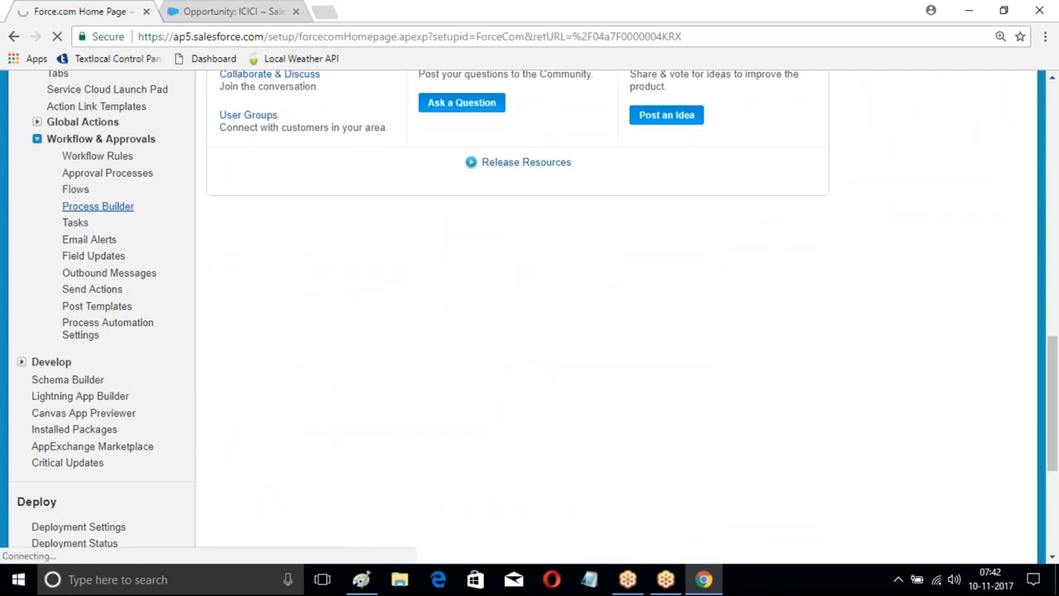
Step: Lower the computer's speaker volume to 43
{"action": "left_click", "coordinate": [953, 581]}
{"action": "left_click_drag", "start_coordinate": [1006, 542], "coordinate": [907, 539]}
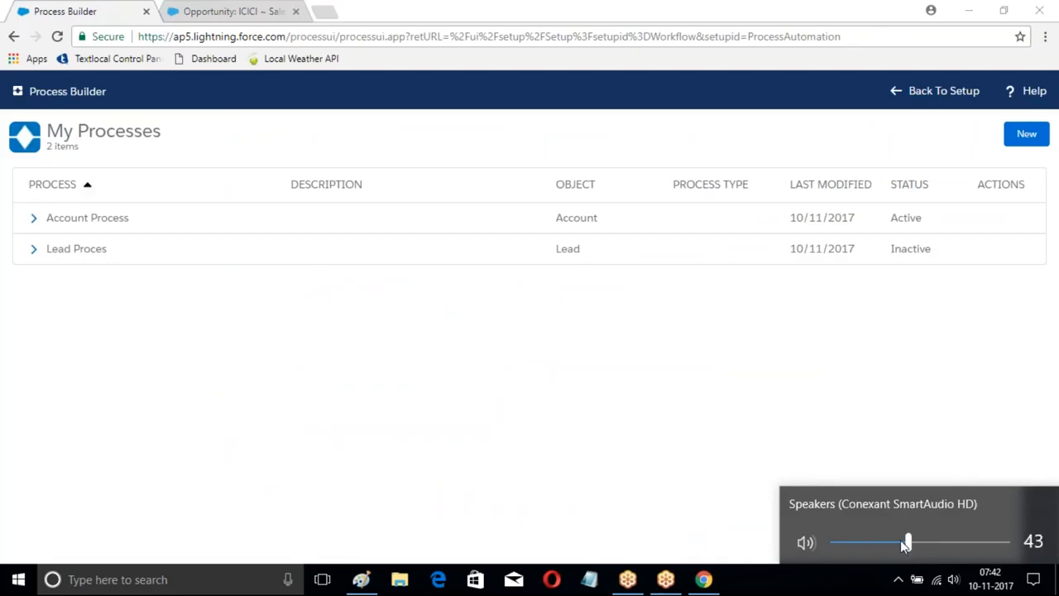
{"action": "left_click", "coordinate": [653, 425]}
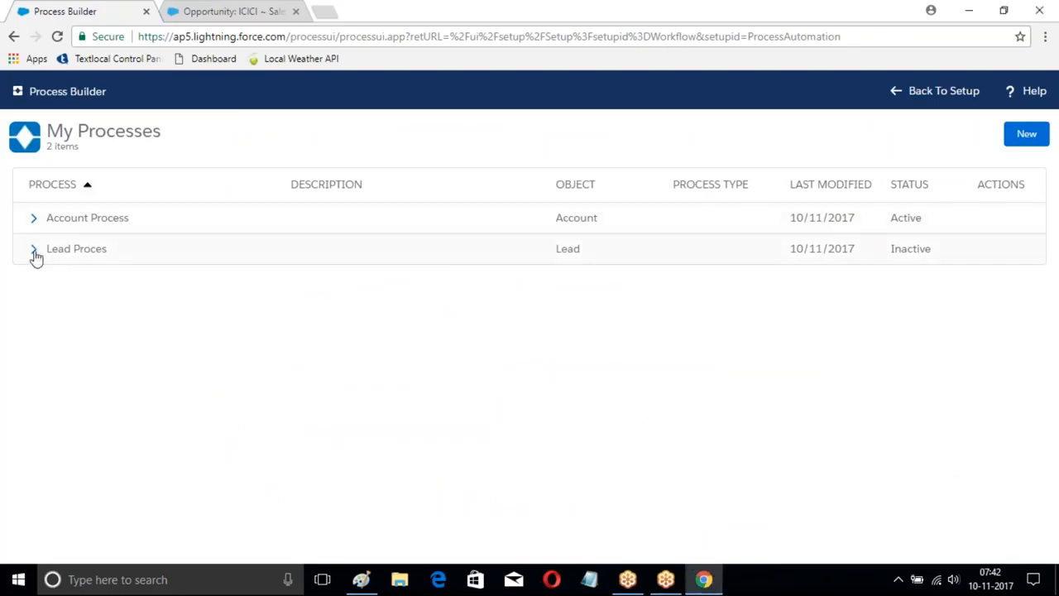
Step: Deactivate the active version of Account Process and return to the list of all processes
{"action": "left_click", "coordinate": [33, 217]}
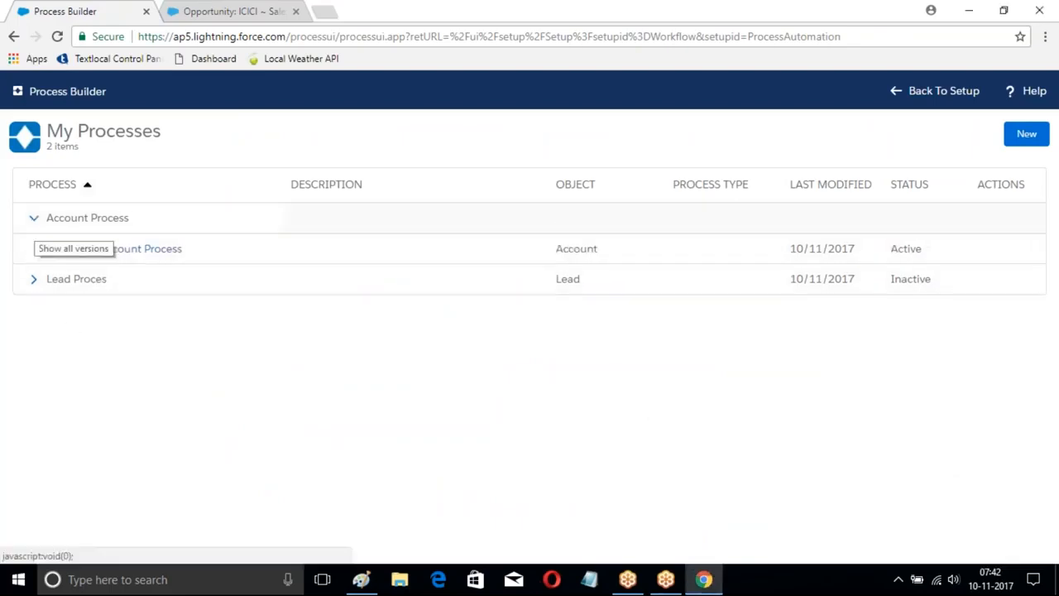
{"action": "left_click", "coordinate": [156, 249]}
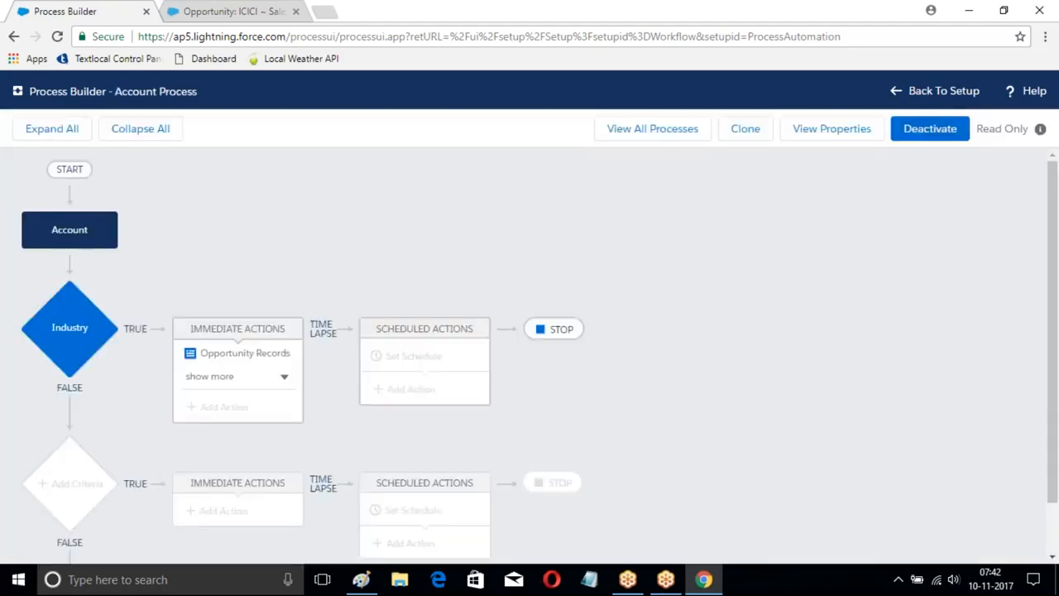
{"action": "left_click", "coordinate": [934, 132]}
{"action": "left_click", "coordinate": [732, 396]}
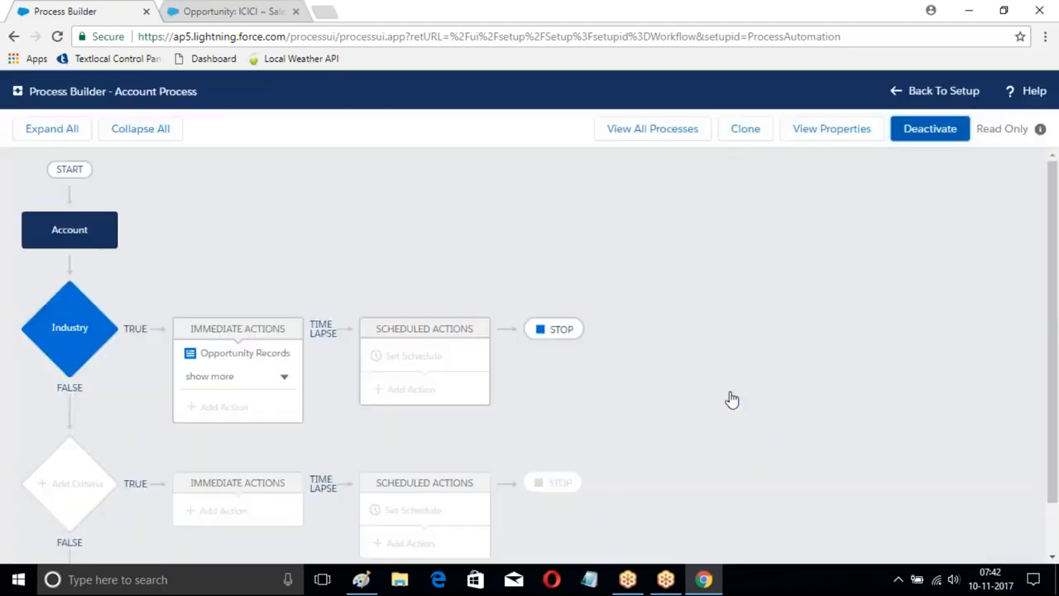
{"action": "left_click", "coordinate": [665, 128]}
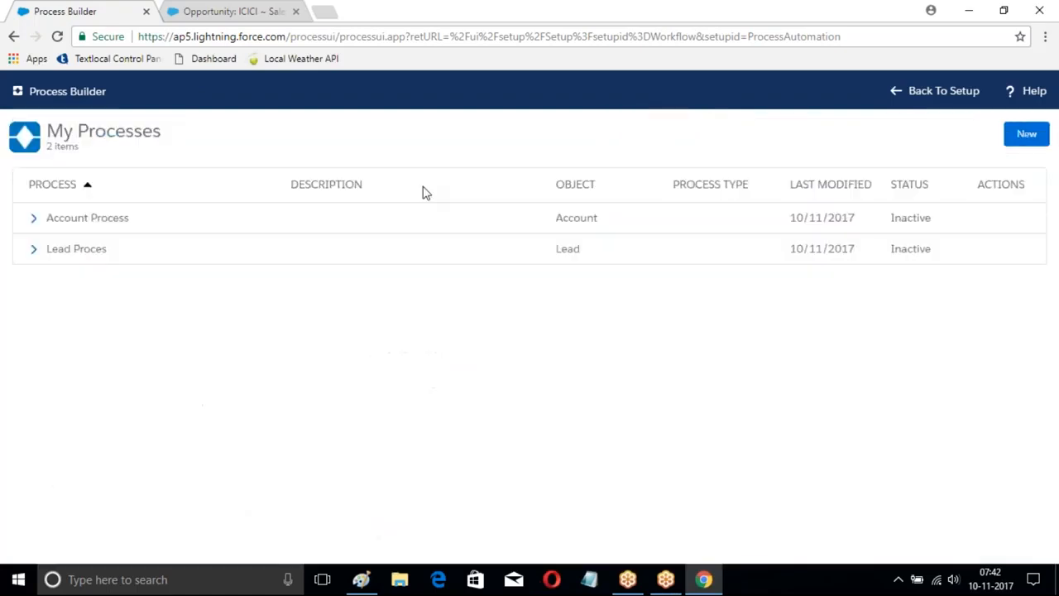
Step: Create a process named "Opportunity Process" with API name Opportunity_Process that starts when a record changes
{"action": "left_click", "coordinate": [1028, 135]}
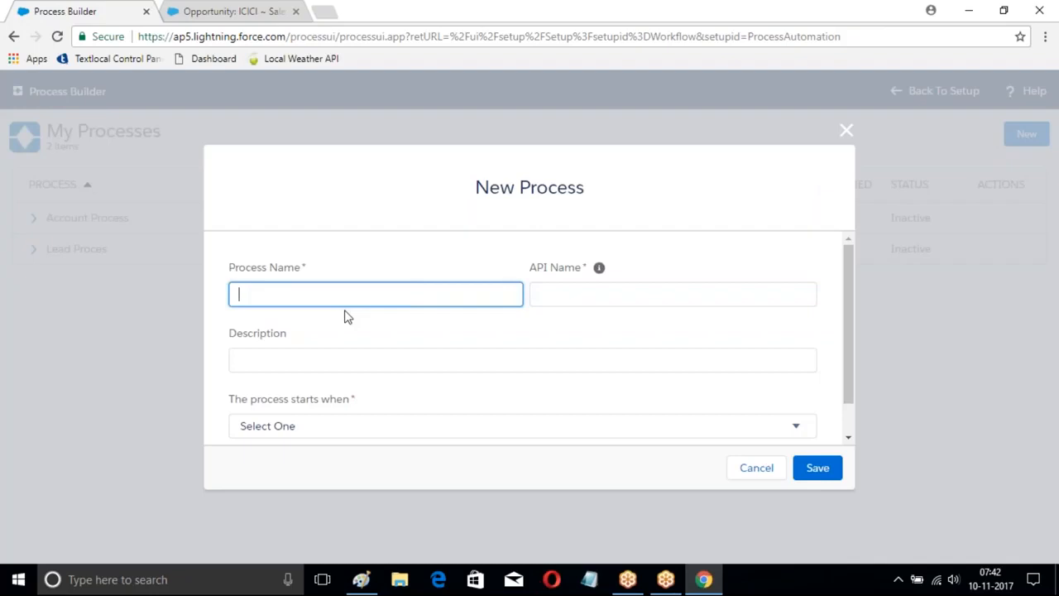
{"action": "type", "text": "Opportunity Process"}
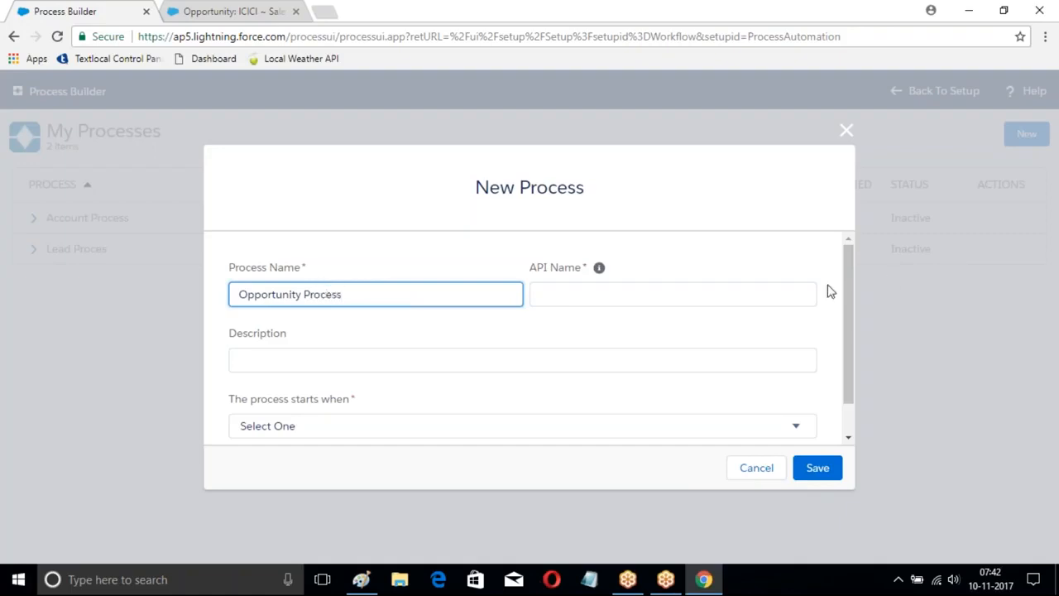
{"action": "left_click", "coordinate": [644, 291]}
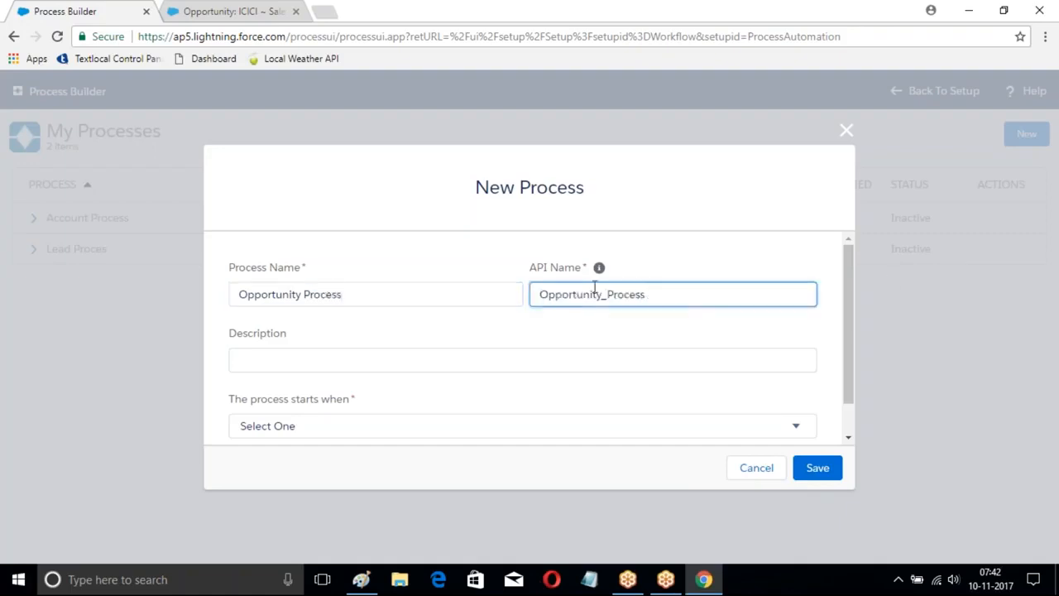
{"action": "scroll", "coordinate": [326, 367], "scroll_direction": "down", "scroll_amount": 1}
{"action": "left_click", "coordinate": [411, 392]}
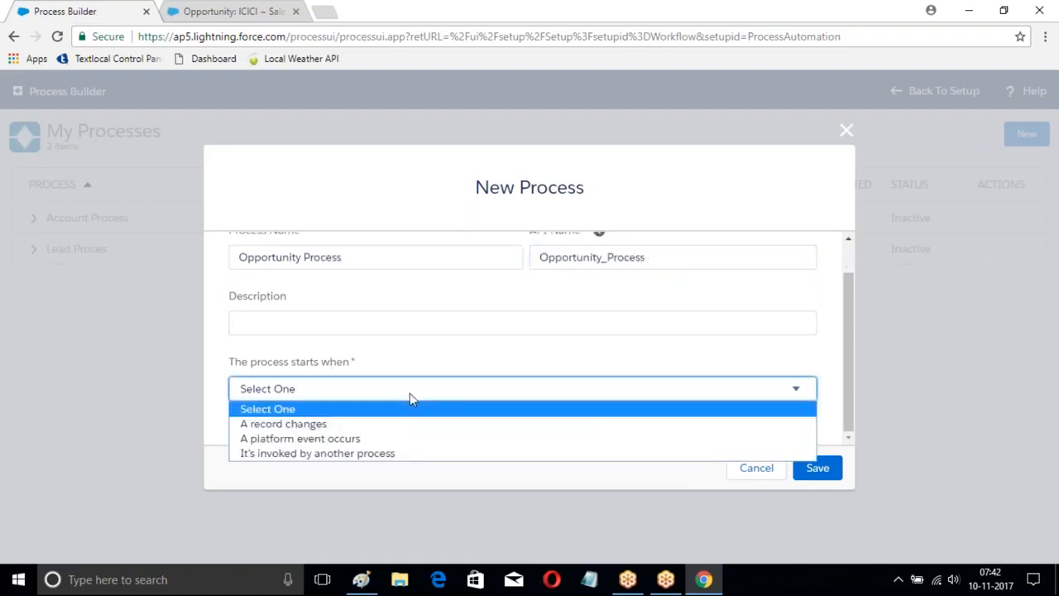
{"action": "left_click", "coordinate": [343, 425]}
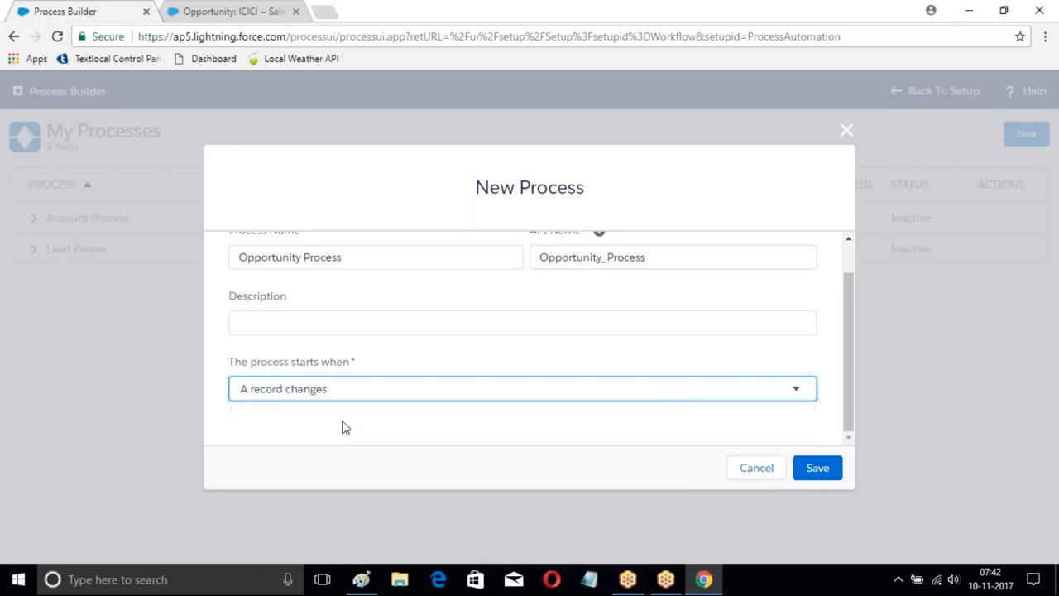
{"action": "left_click", "coordinate": [818, 467]}
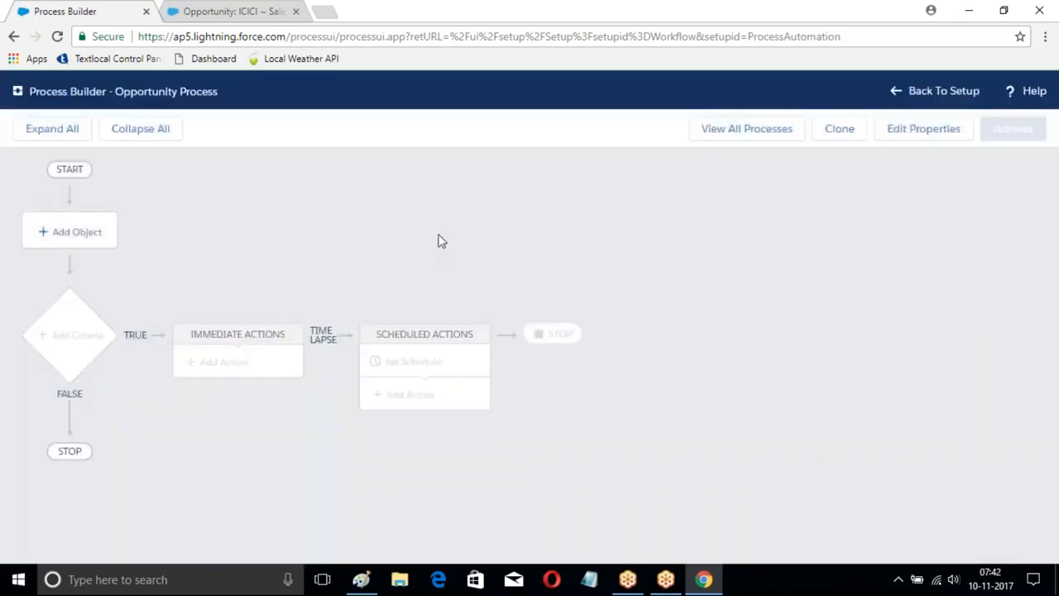
Step: Set Opportunity as the process object, starting only when a record is created, and save it
{"action": "left_click", "coordinate": [72, 235]}
{"action": "left_click", "coordinate": [569, 240]}
{"action": "type", "text": "Opp"}
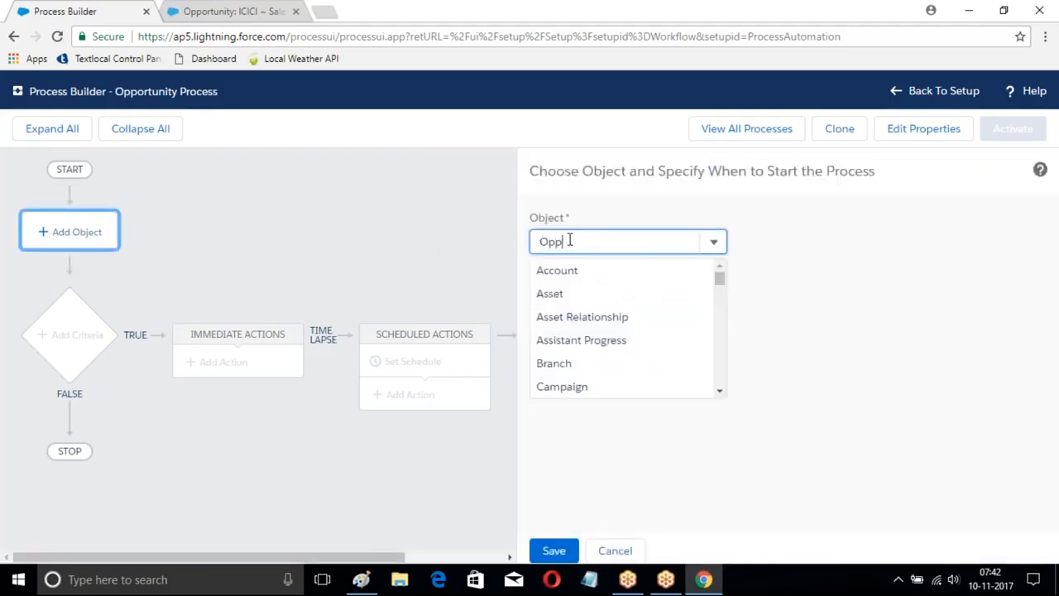
{"action": "left_click", "coordinate": [569, 269]}
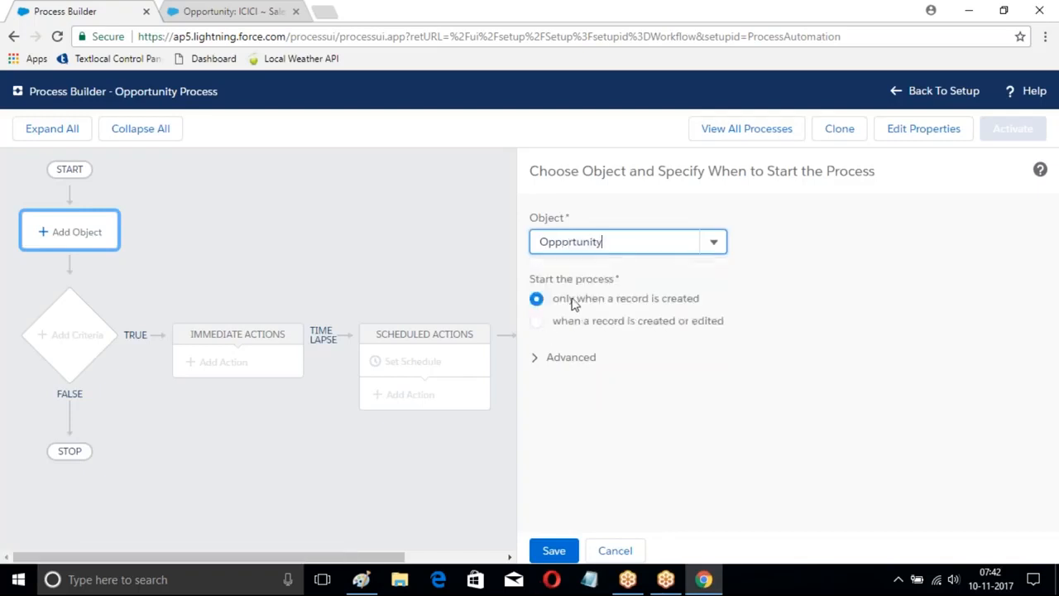
{"action": "left_click", "coordinate": [562, 553]}
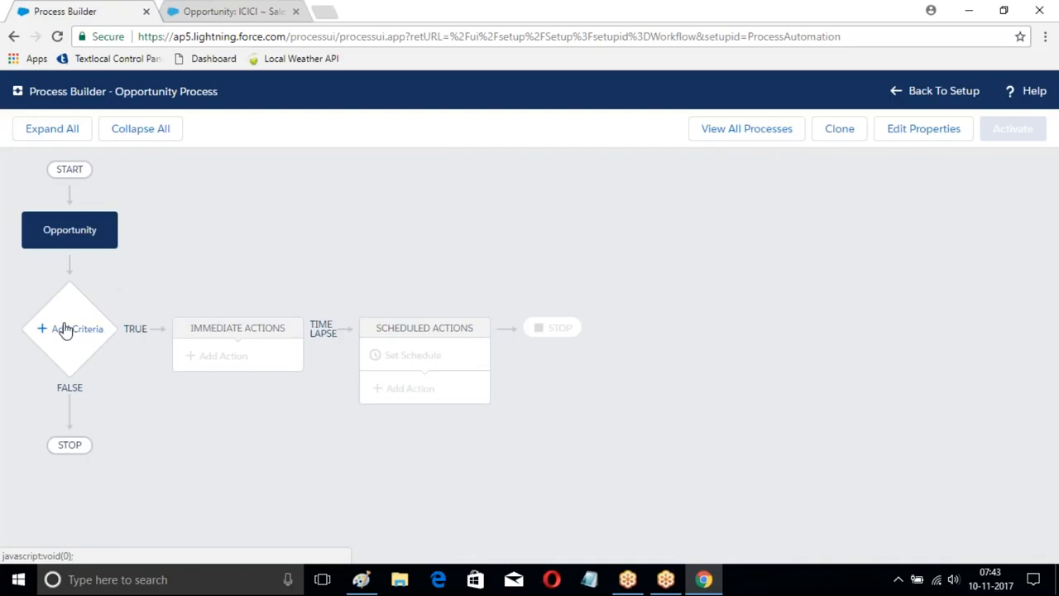
Step: Add a criteria node to the Opportunity process and name it "StageCriteria"
{"action": "left_click", "coordinate": [65, 329]}
{"action": "left_click", "coordinate": [553, 241]}
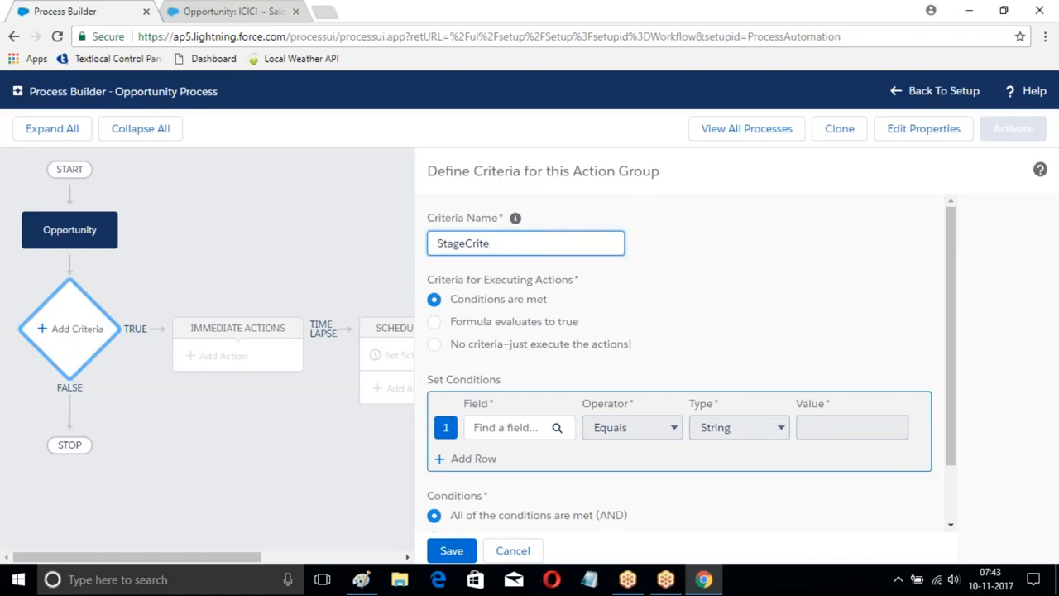
{"action": "left_click", "coordinate": [697, 237]}
Step: Set the criteria condition to the Opportunity's Stage field equals the picklist value Prospecting, and save the criteria
{"action": "scroll", "coordinate": [754, 273], "scroll_direction": "down", "scroll_amount": 2}
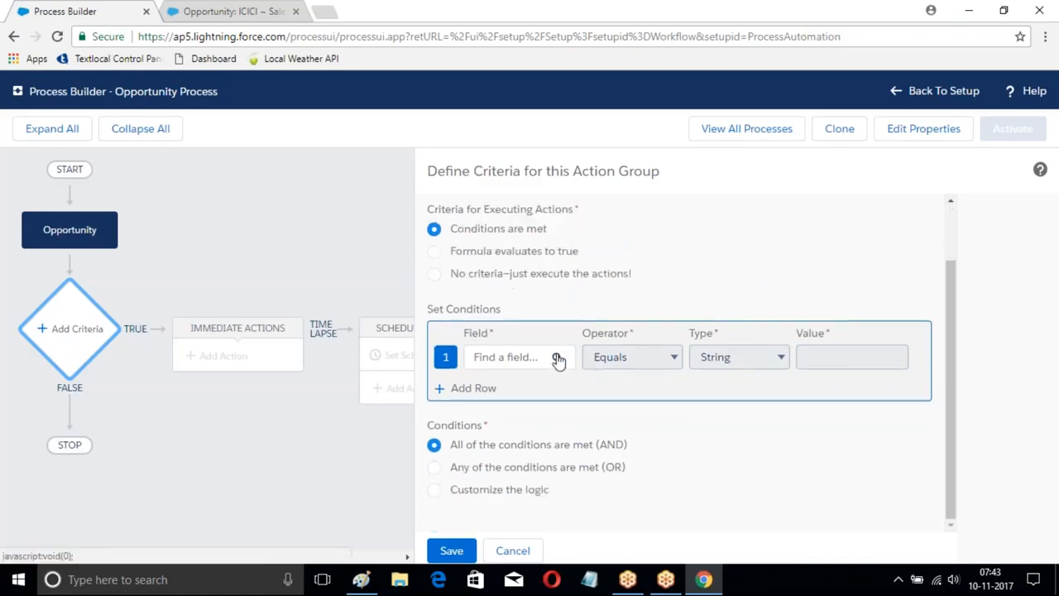
{"action": "left_click", "coordinate": [558, 362]}
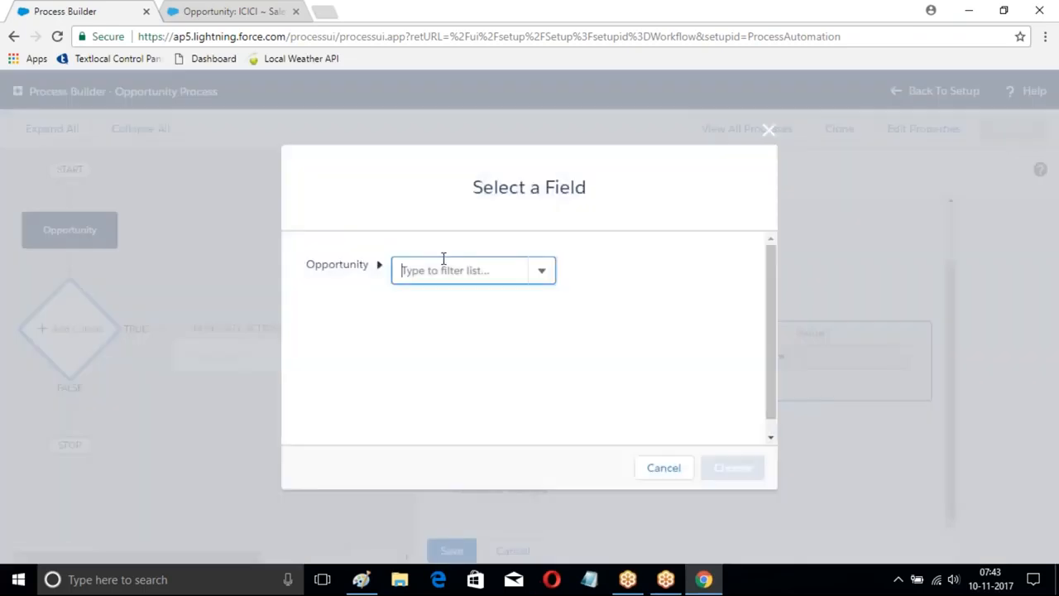
{"action": "type", "text": "St"}
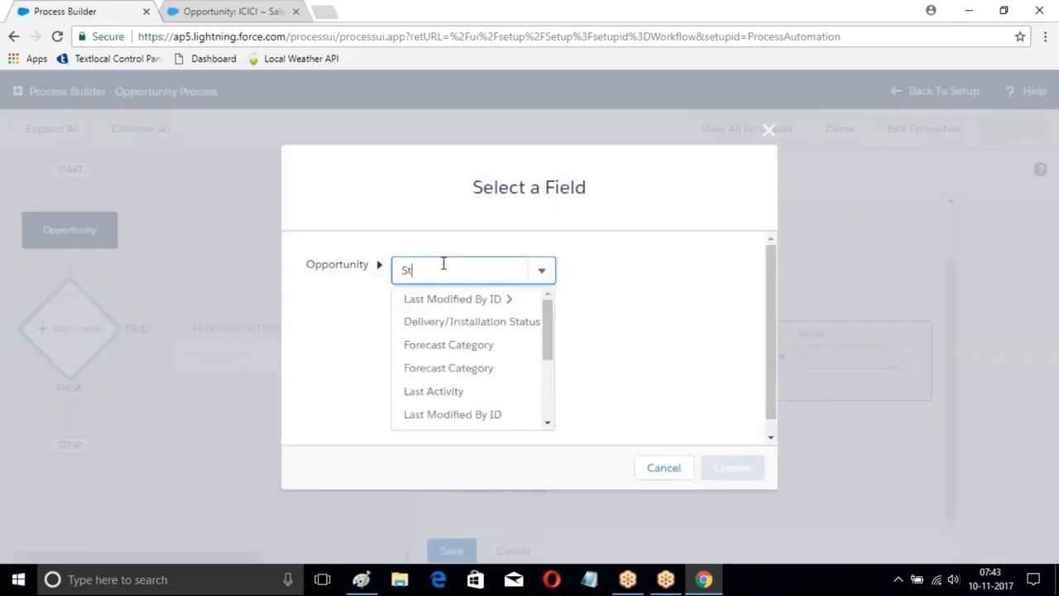
{"action": "type", "text": "a"}
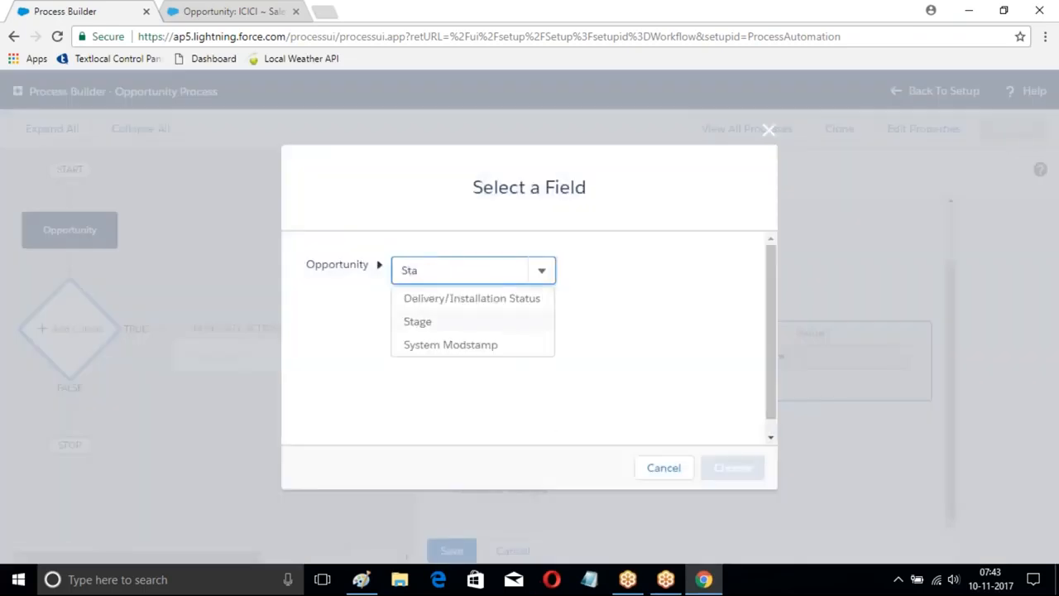
{"action": "left_click", "coordinate": [429, 323]}
{"action": "left_click", "coordinate": [728, 467]}
{"action": "left_click", "coordinate": [856, 360]}
{"action": "left_click", "coordinate": [837, 391]}
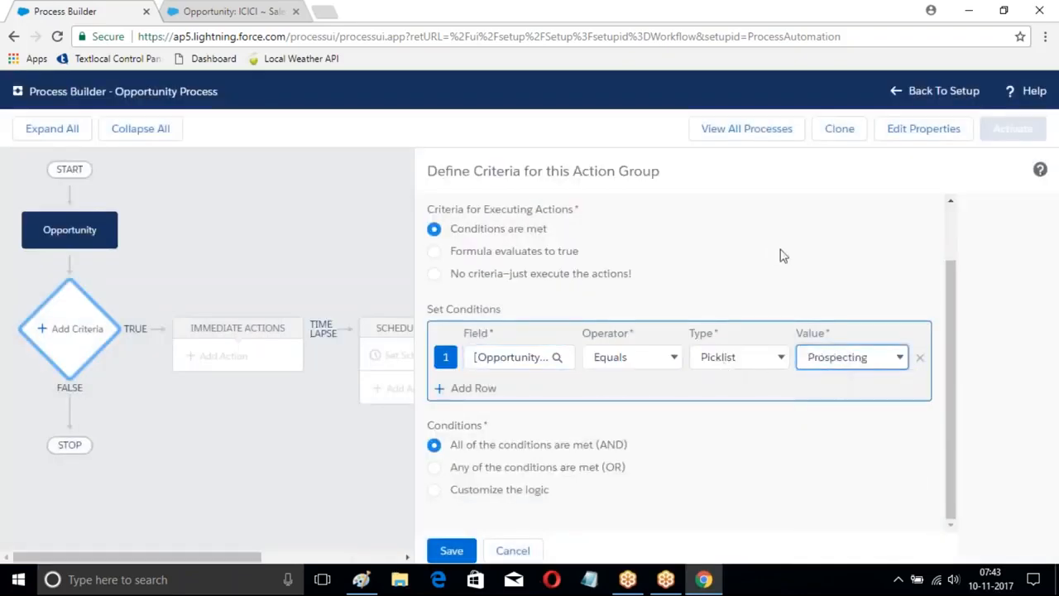
{"action": "left_click", "coordinate": [452, 550]}
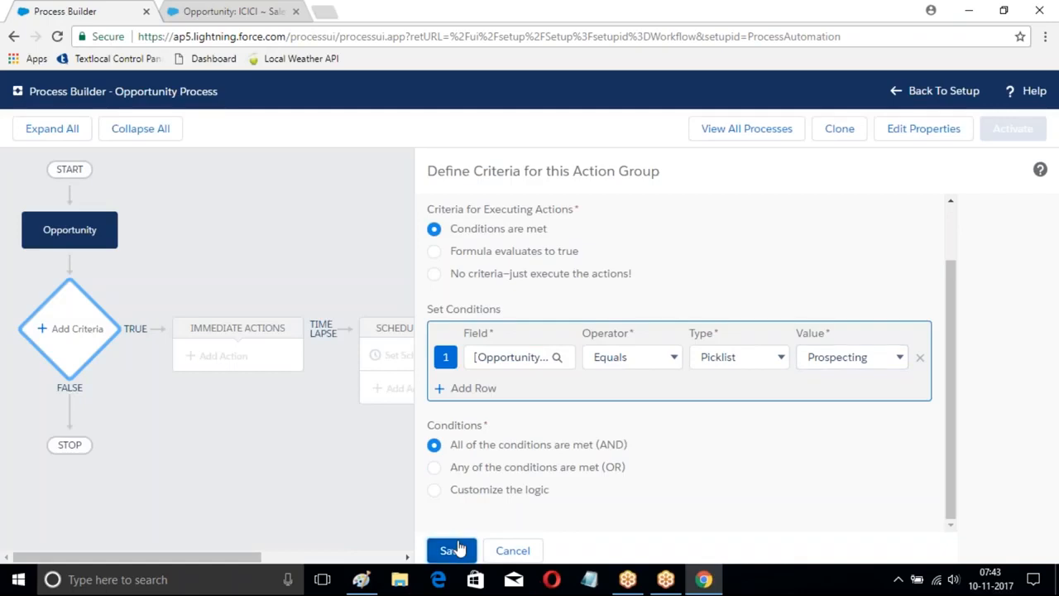
Step: Start a new immediate action for StageCriteria and open the choice of action types
{"action": "left_click", "coordinate": [235, 368]}
{"action": "left_click", "coordinate": [674, 242]}
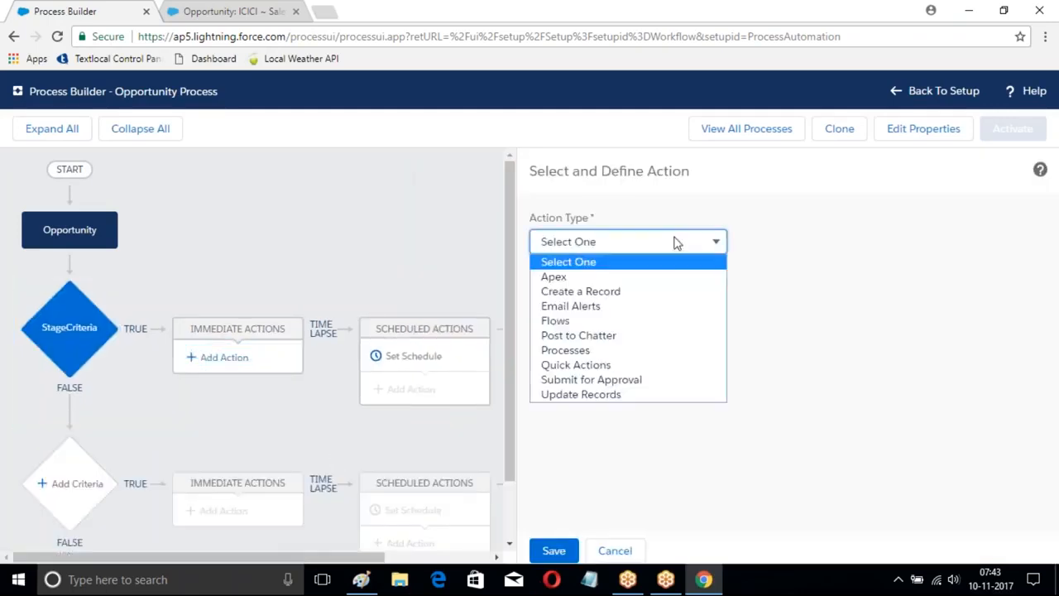
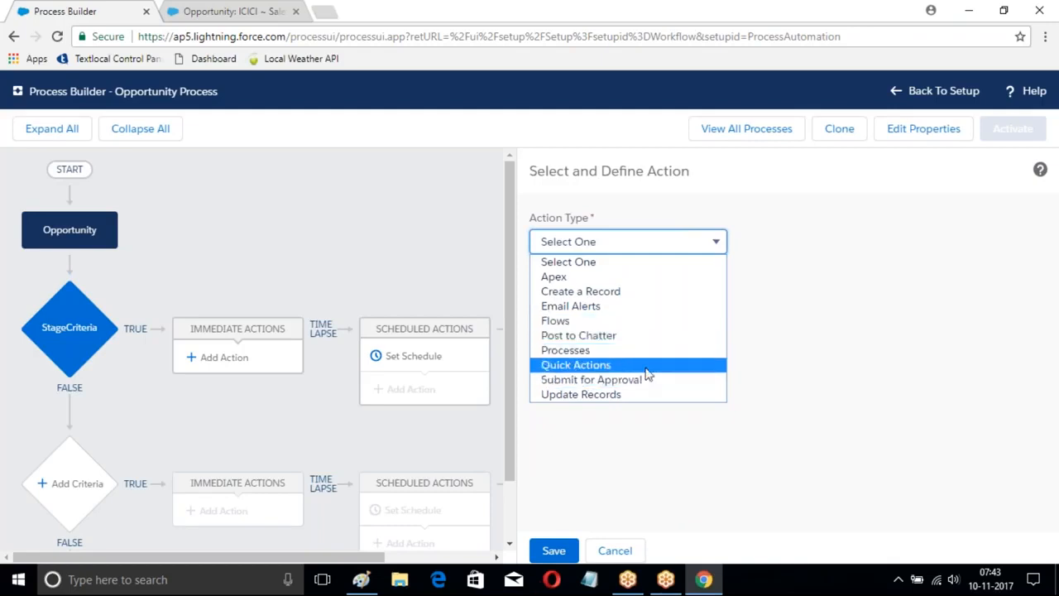
Step: Set the immediate action's type to Quick Actions and name the action "MyAction Process"
{"action": "left_click", "coordinate": [610, 369]}
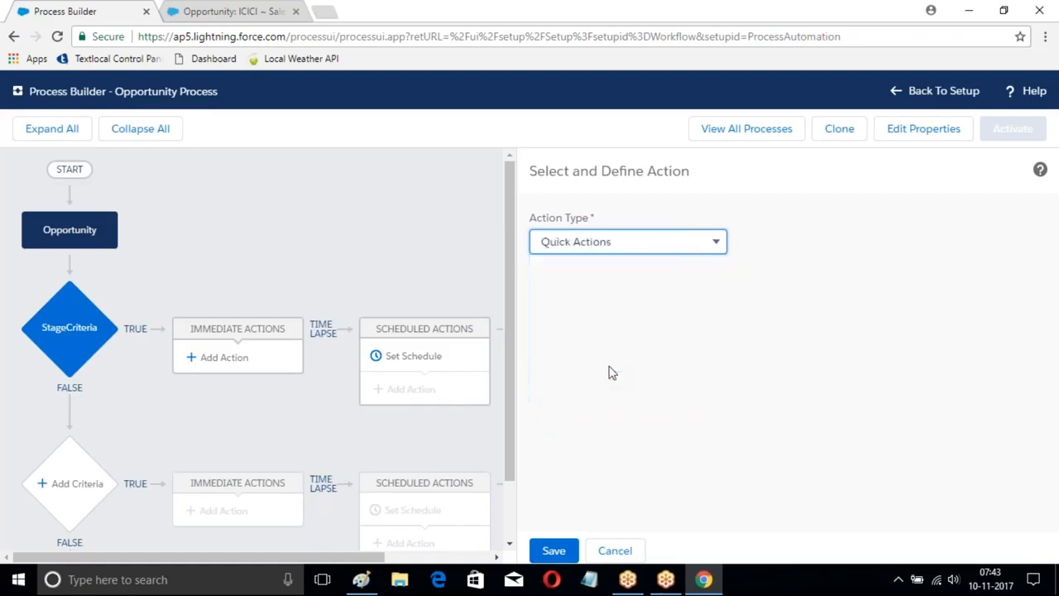
{"action": "left_click", "coordinate": [590, 310]}
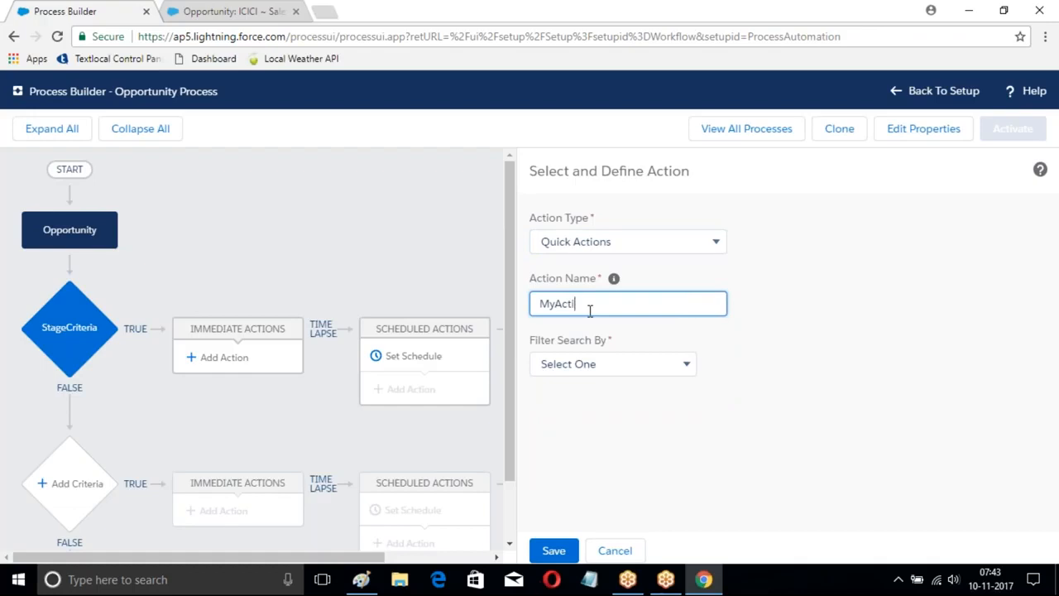
{"action": "type", "text": "MyAction Process"}
Step: Filter the quick actions by Global actions of type Create a Record and choose the NewContact action
{"action": "left_click", "coordinate": [666, 365]}
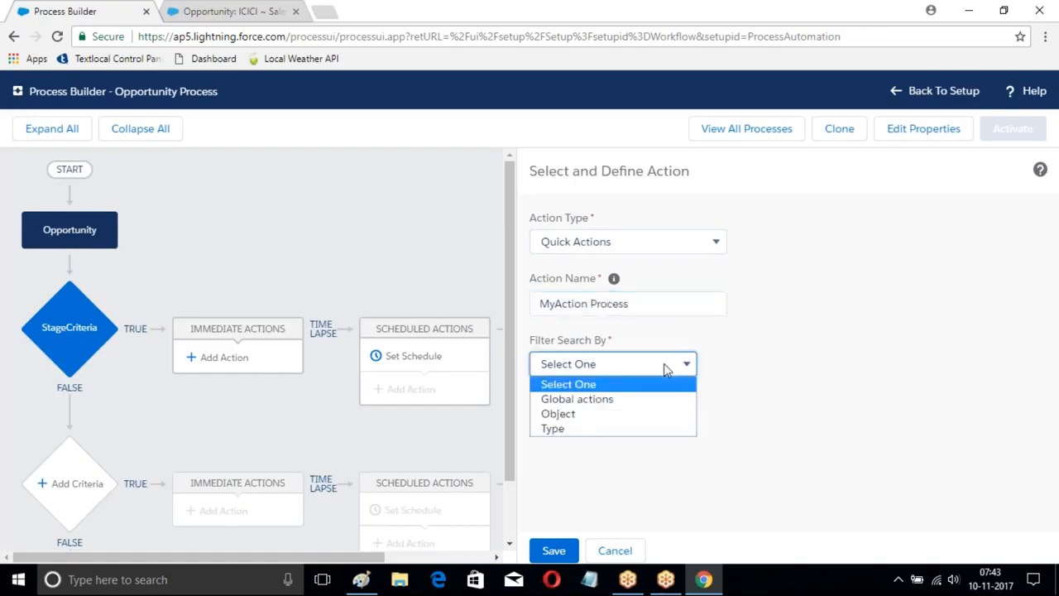
{"action": "left_click", "coordinate": [568, 400]}
{"action": "left_click", "coordinate": [795, 372]}
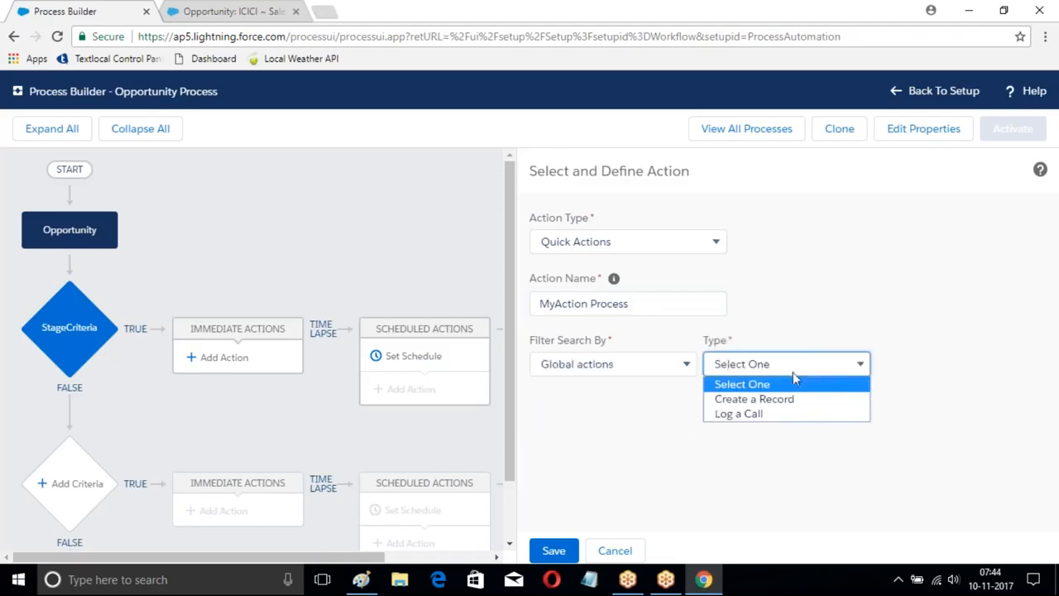
{"action": "left_click", "coordinate": [747, 405]}
{"action": "left_click", "coordinate": [928, 365]}
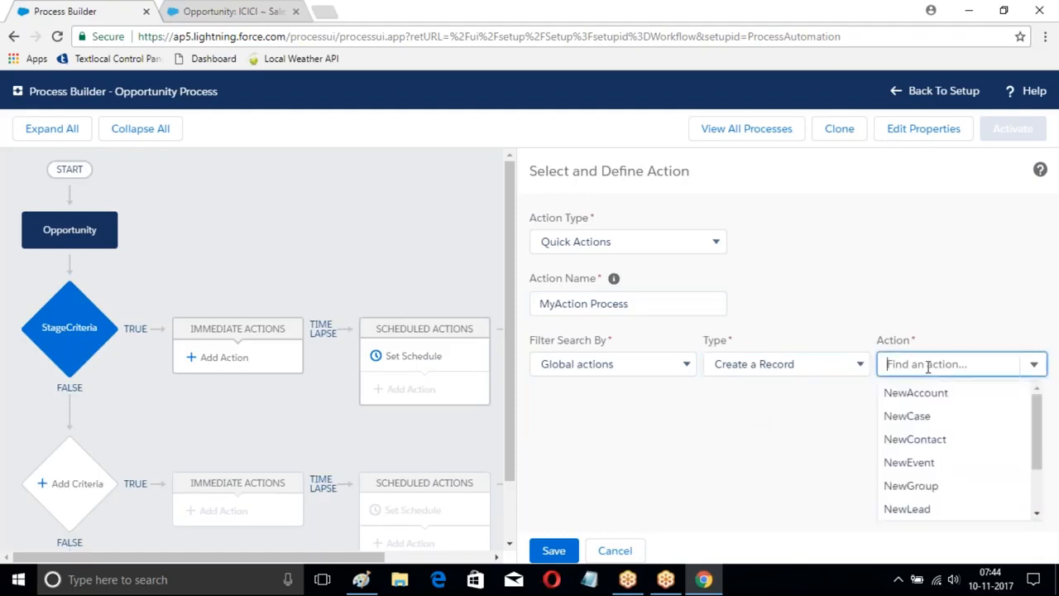
{"action": "left_click", "coordinate": [921, 442]}
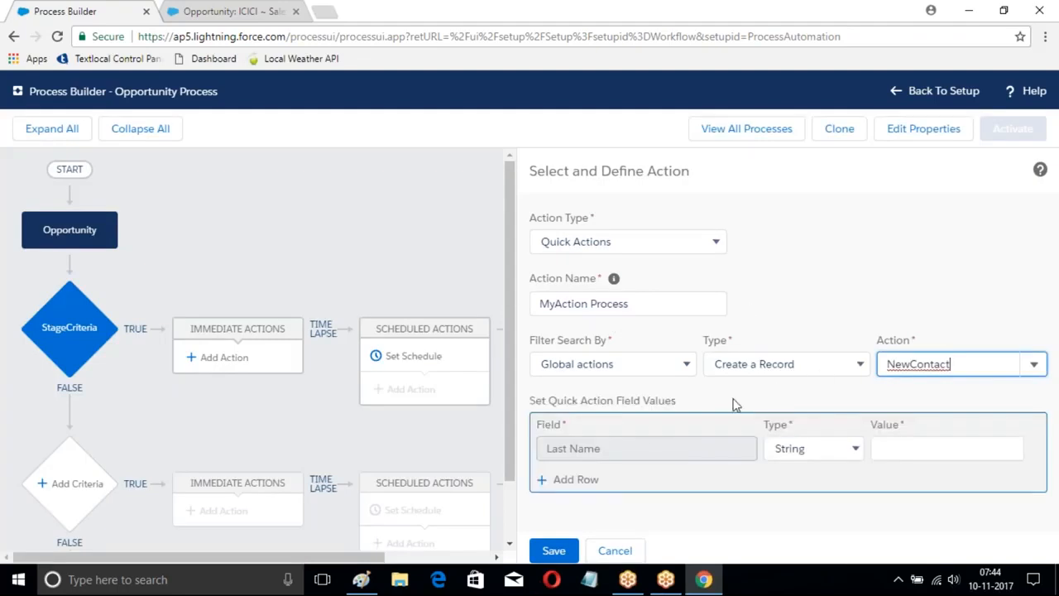
Step: Set the Last Name value as a Field Reference to the Account Name field of the Opportunity's Account ID
{"action": "left_click", "coordinate": [910, 447]}
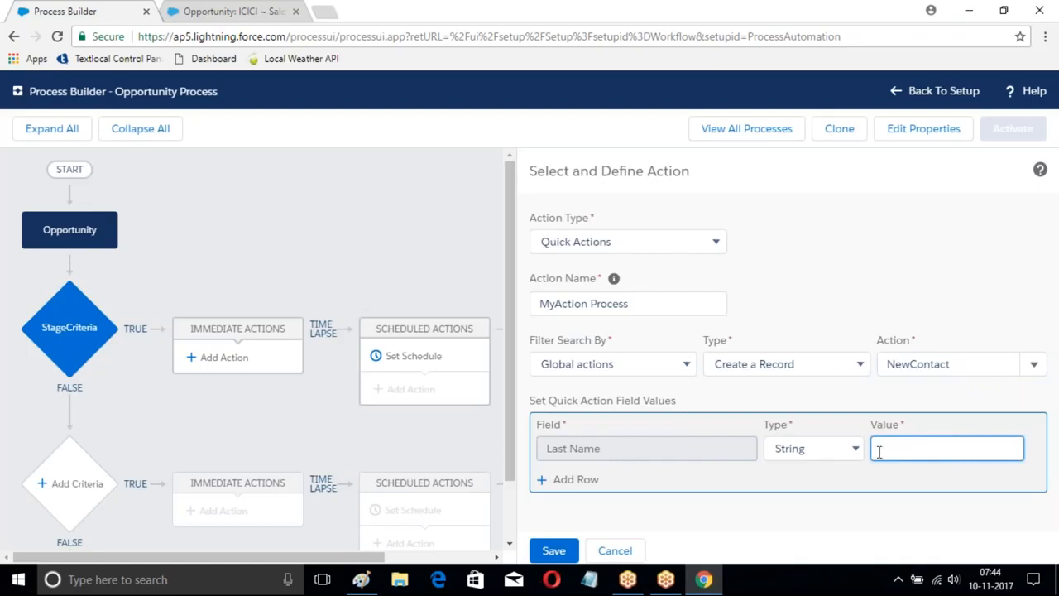
{"action": "left_click", "coordinate": [814, 448]}
{"action": "left_click", "coordinate": [815, 483]}
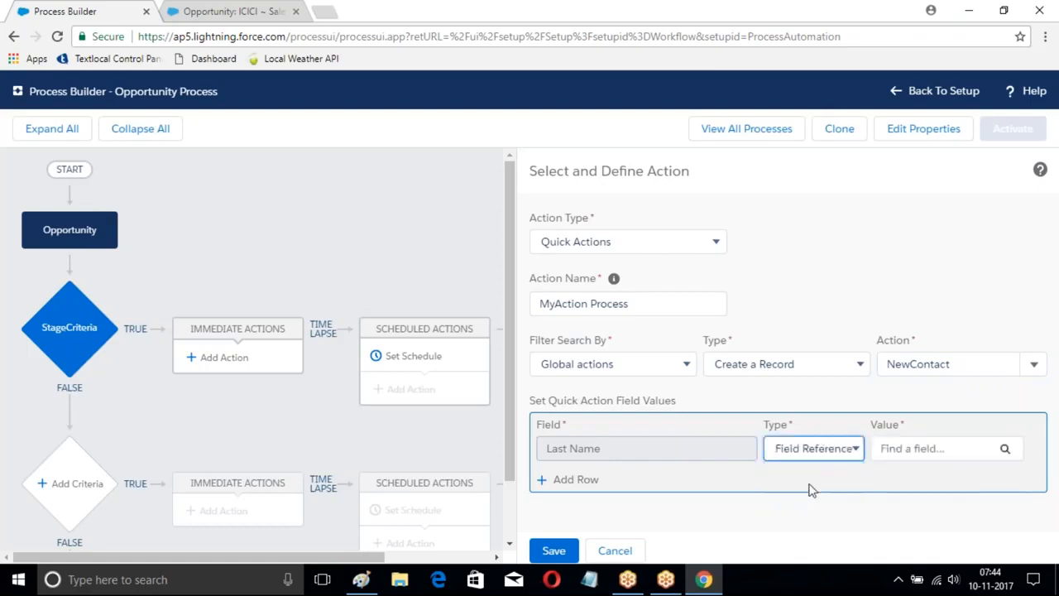
{"action": "left_click", "coordinate": [1005, 449]}
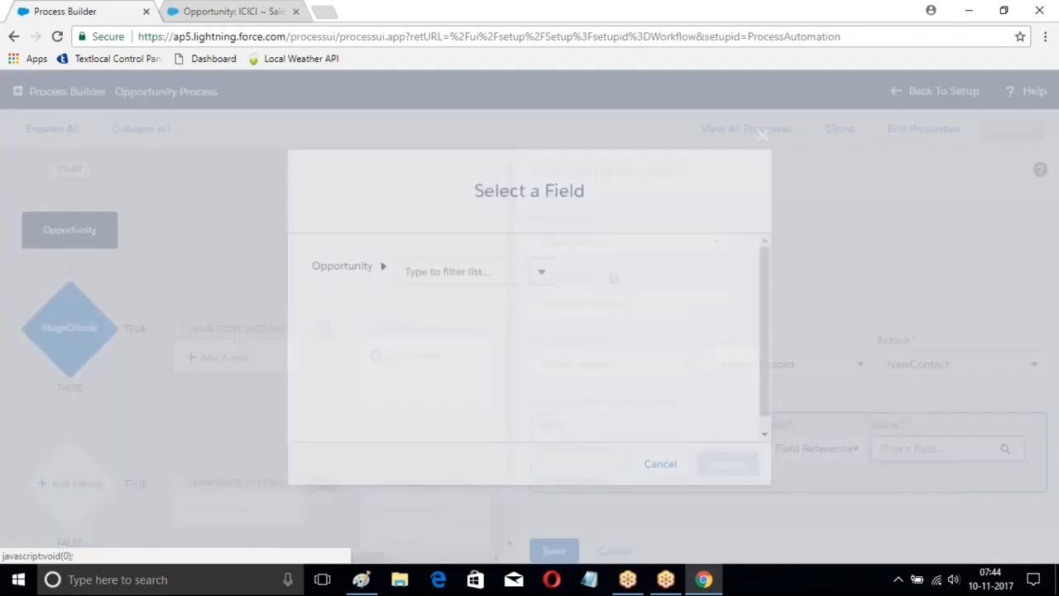
{"action": "left_click", "coordinate": [541, 277]}
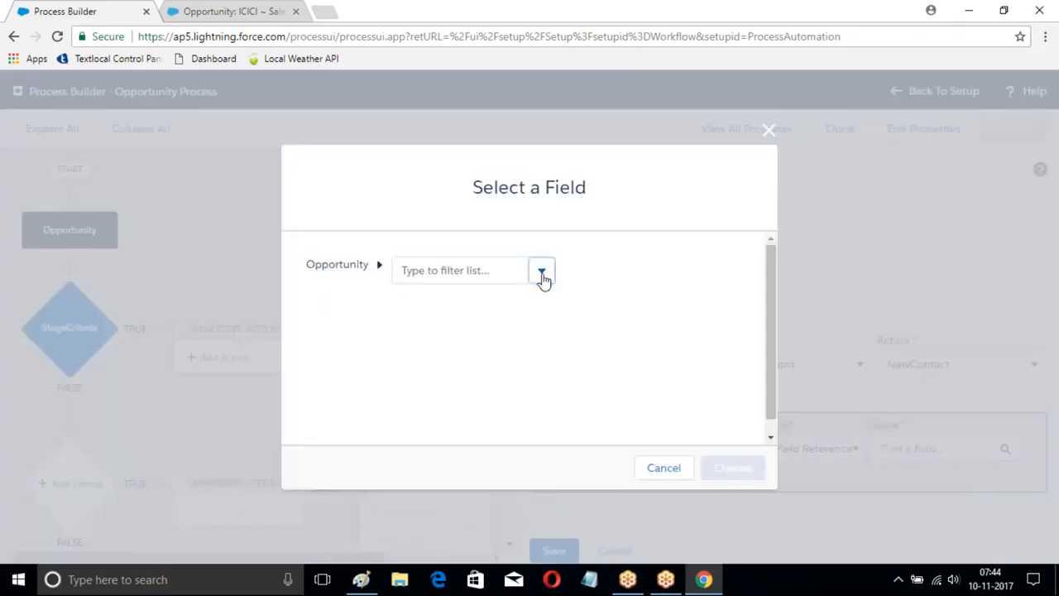
{"action": "left_click", "coordinate": [456, 307]}
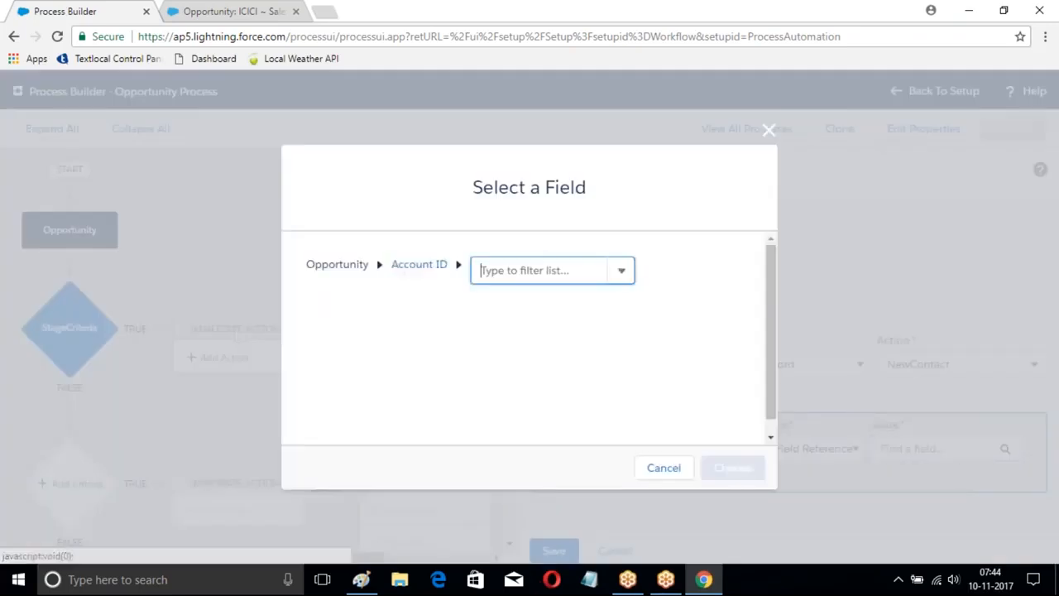
{"action": "left_click", "coordinate": [622, 277]}
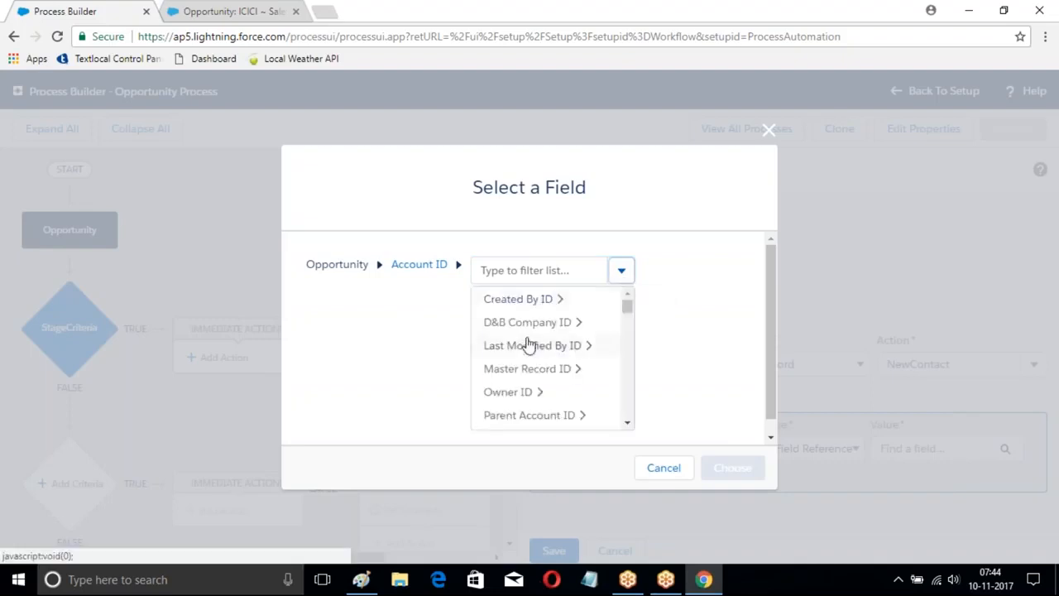
{"action": "left_click", "coordinate": [514, 269]}
{"action": "type", "text": "Name"}
{"action": "left_click", "coordinate": [521, 300]}
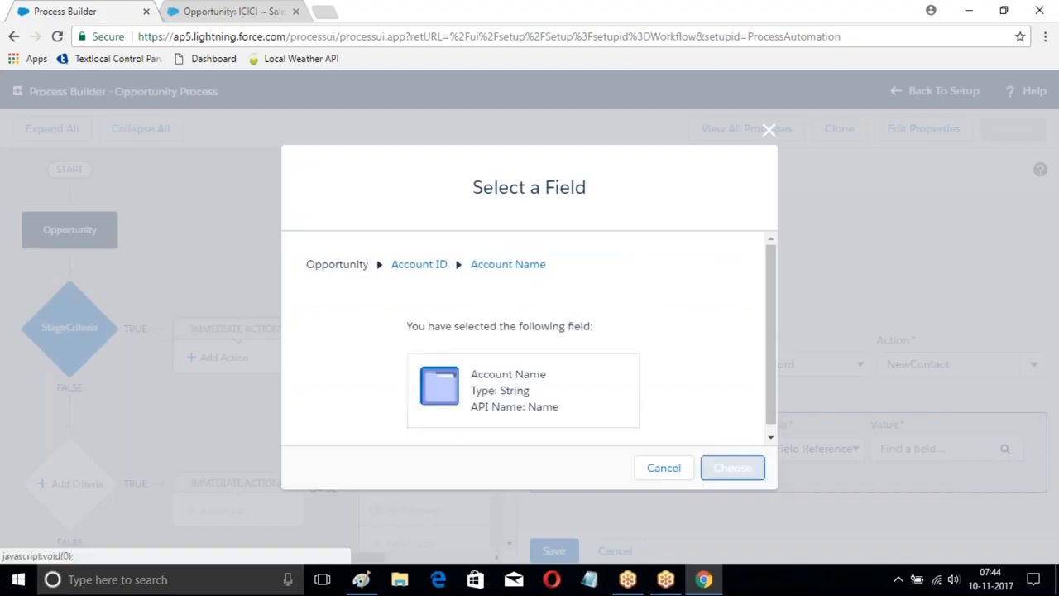
{"action": "left_click", "coordinate": [733, 468]}
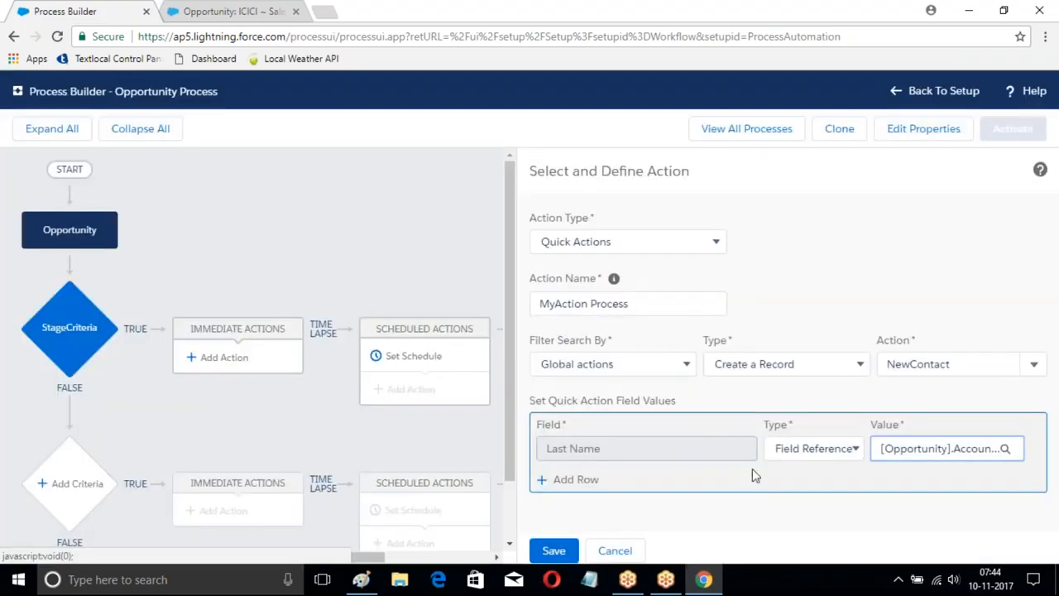
Step: Add a second field value row for Business Phone and set its type to Field Reference
{"action": "left_click", "coordinate": [576, 480]}
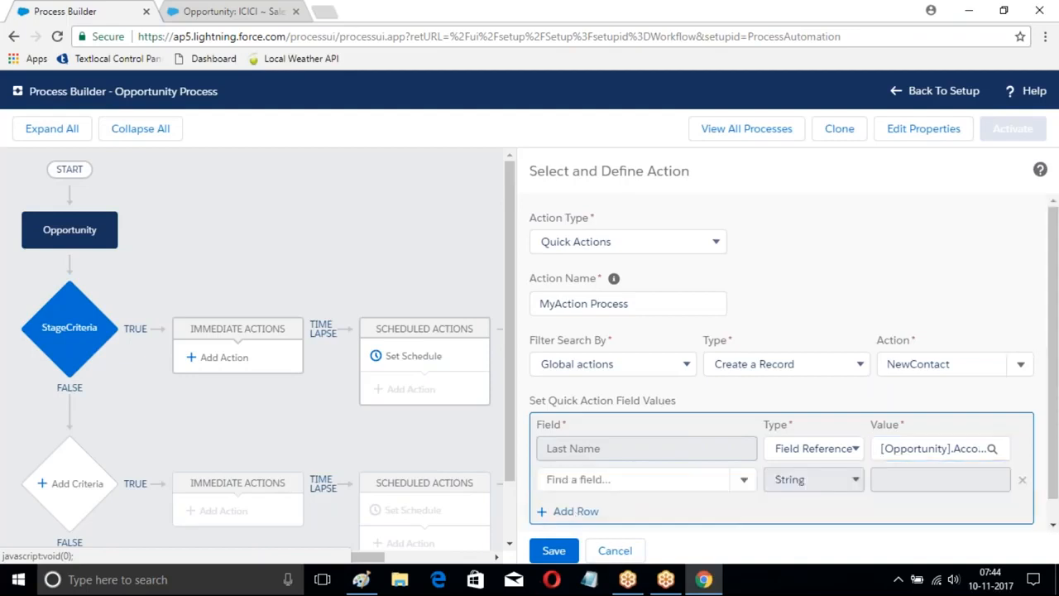
{"action": "left_click", "coordinate": [592, 476]}
{"action": "type", "text": "Phone"}
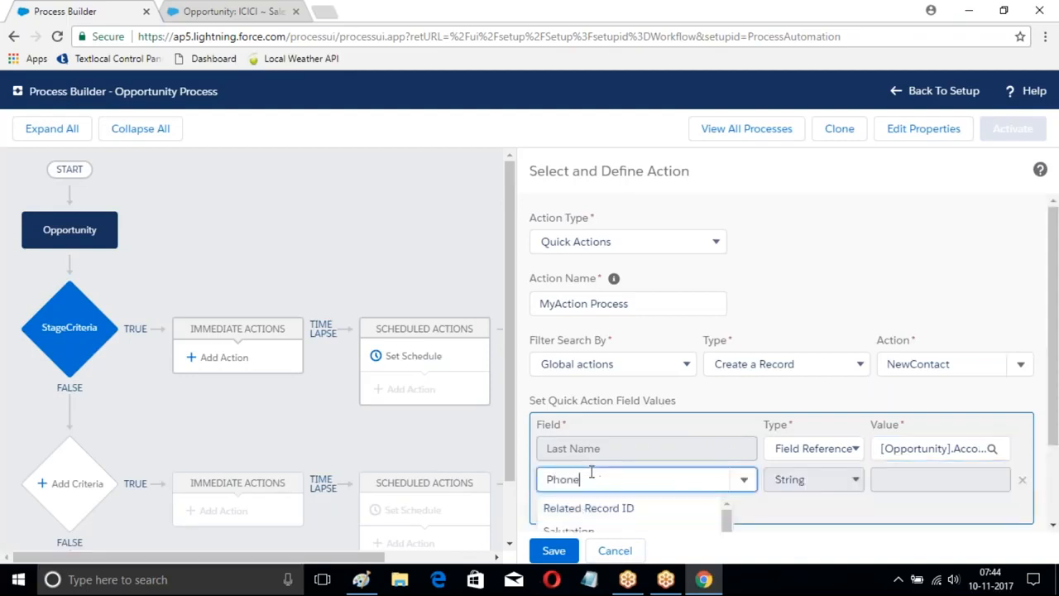
{"action": "left_click", "coordinate": [583, 506]}
{"action": "left_click", "coordinate": [881, 480]}
{"action": "left_click", "coordinate": [857, 486]}
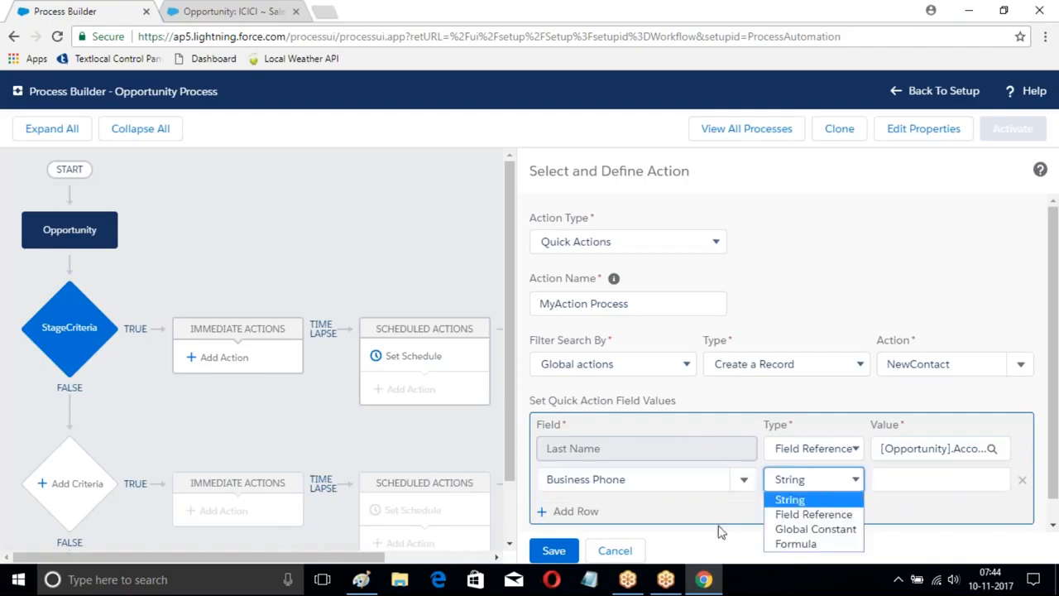
{"action": "left_click", "coordinate": [804, 515]}
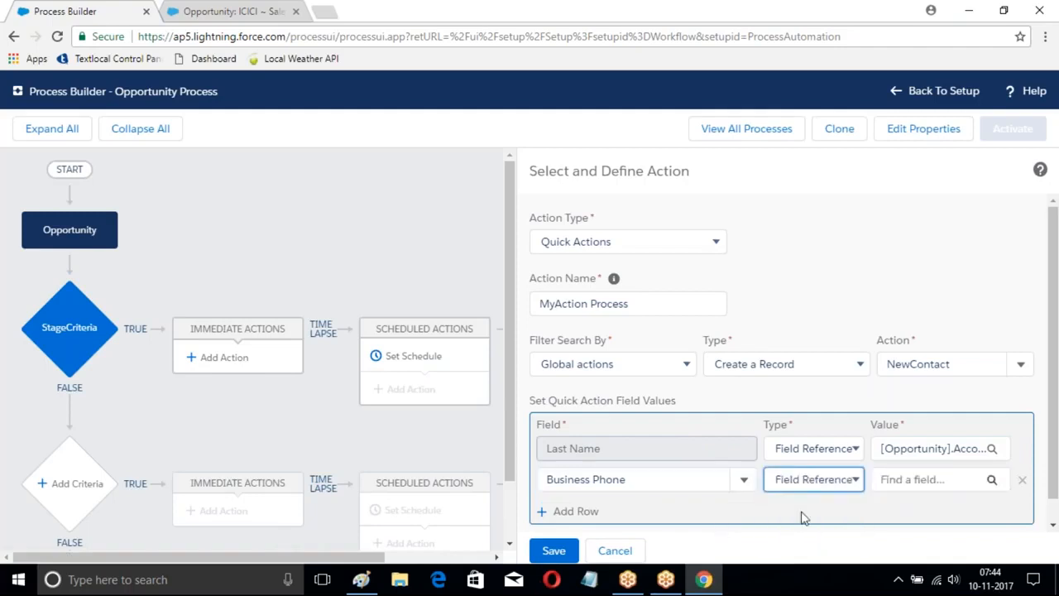
Step: Set the Business Phone value to the Account Phone field of the Opportunity's Account ID
{"action": "left_click", "coordinate": [991, 479]}
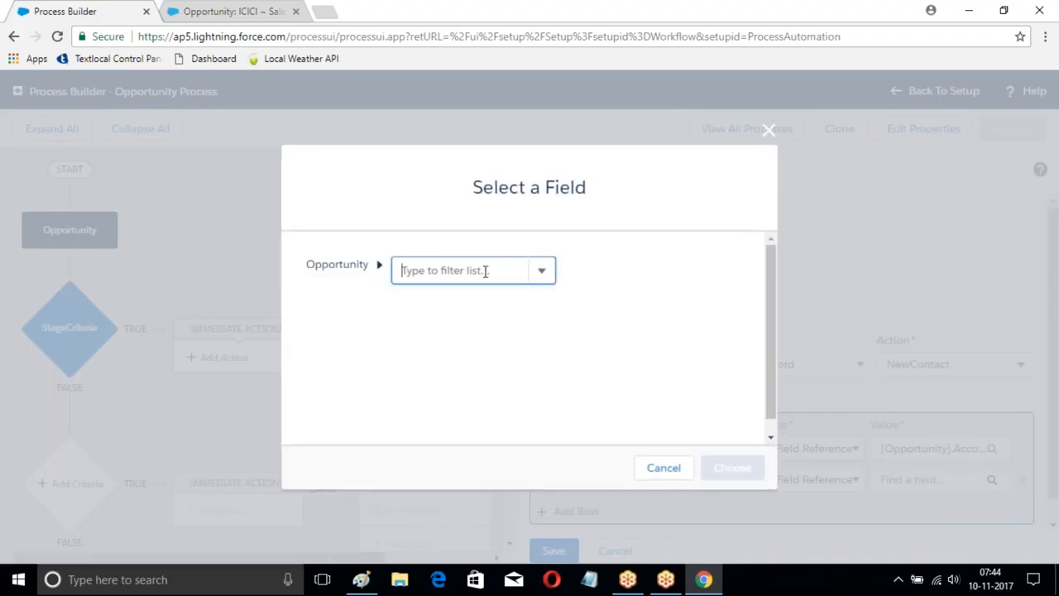
{"action": "type", "text": "Acc"}
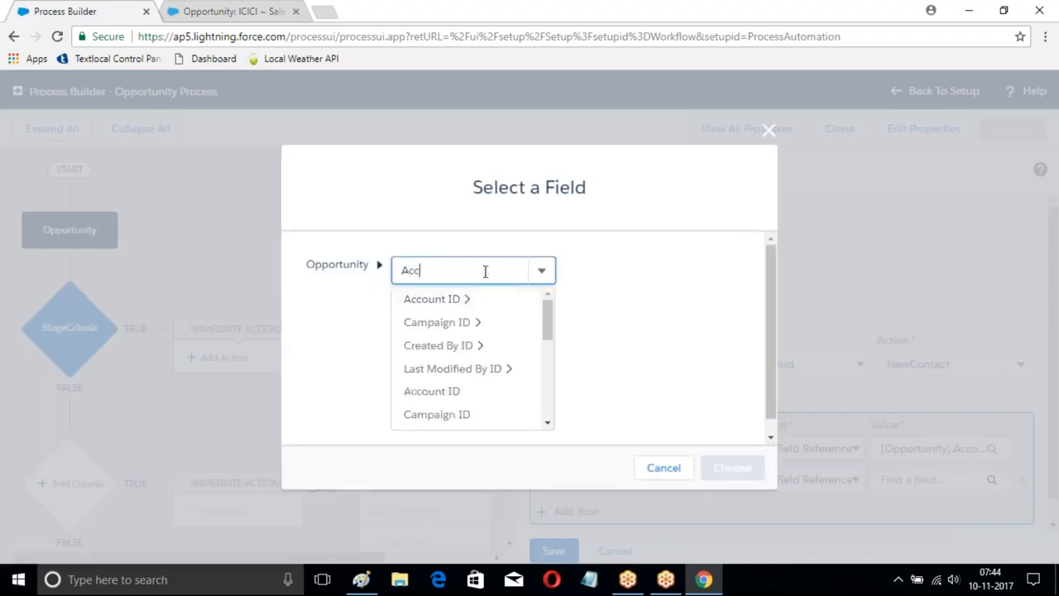
{"action": "key", "text": "Return"}
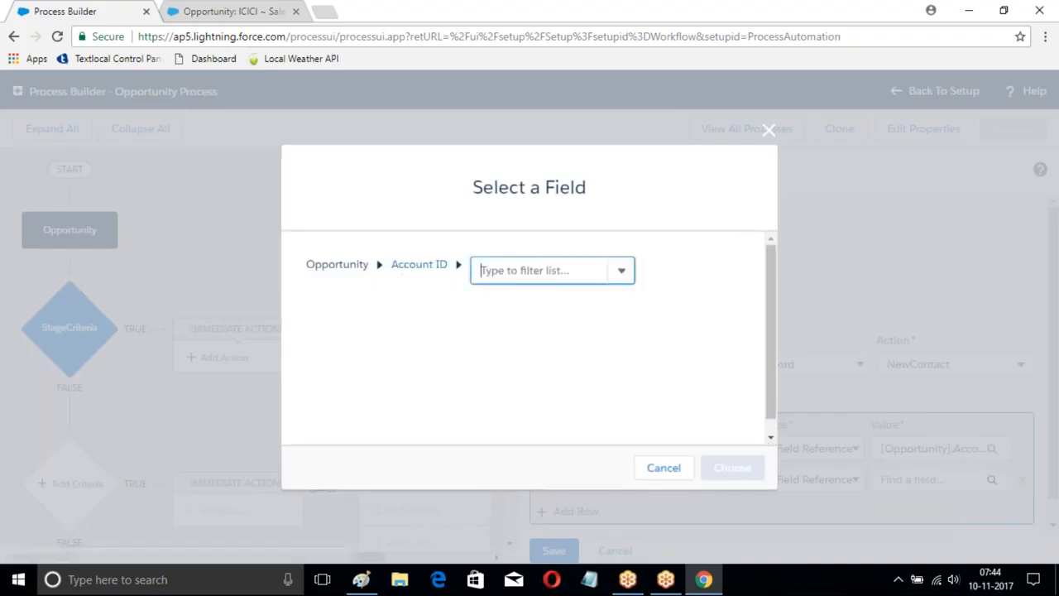
{"action": "left_click", "coordinate": [548, 274]}
{"action": "type", "text": "Phone"}
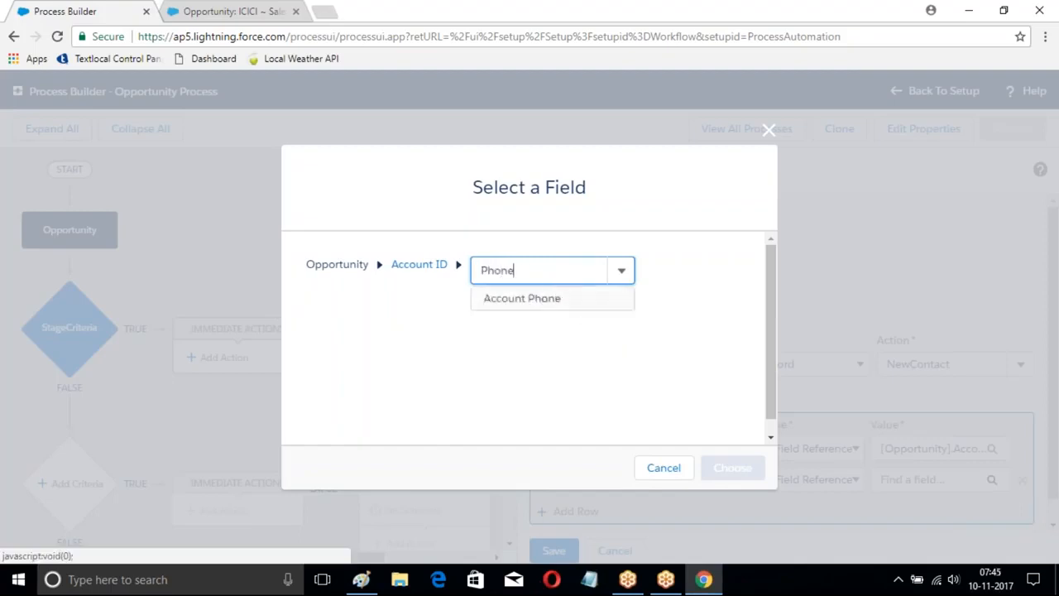
{"action": "left_click", "coordinate": [546, 298]}
{"action": "left_click", "coordinate": [732, 467]}
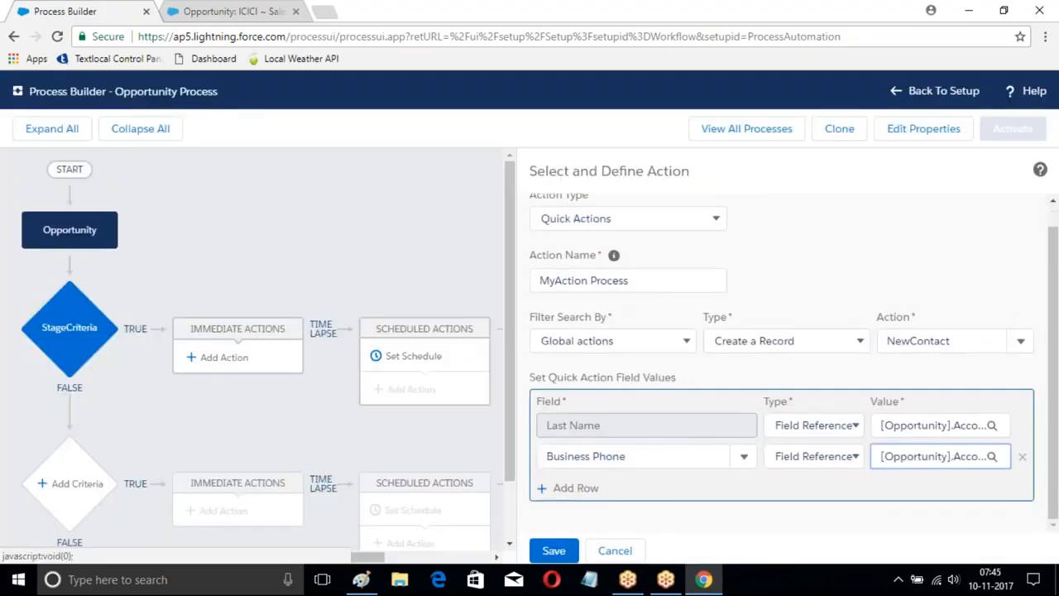
{"action": "left_click", "coordinate": [569, 488]}
{"action": "left_click", "coordinate": [579, 488]}
{"action": "type", "text": "C"}
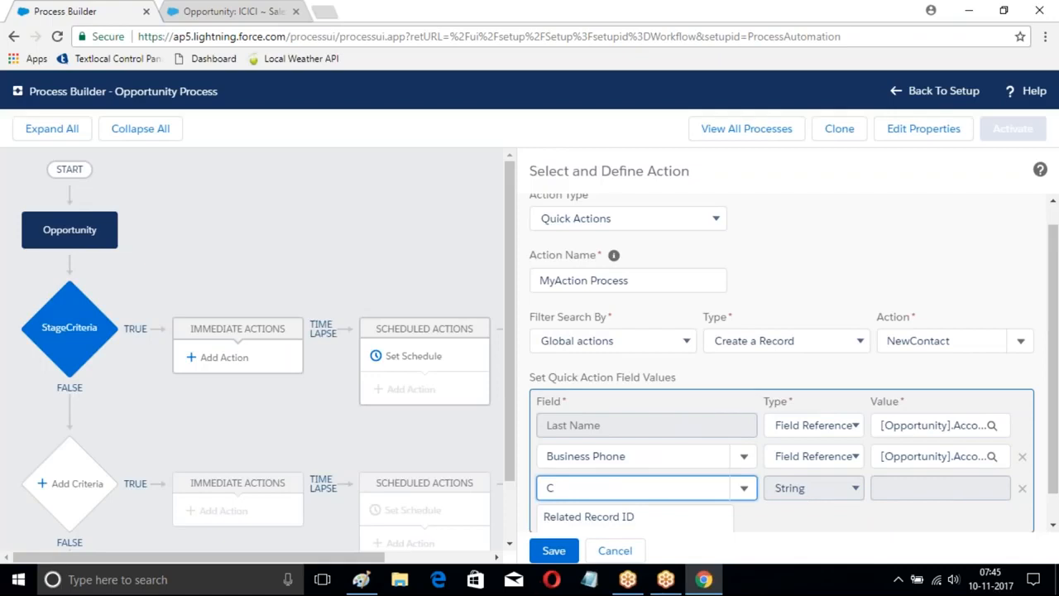
{"action": "key", "text": "BackSpace"}
{"action": "type", "text": "Id"}
{"action": "key", "text": "BackSpace"}
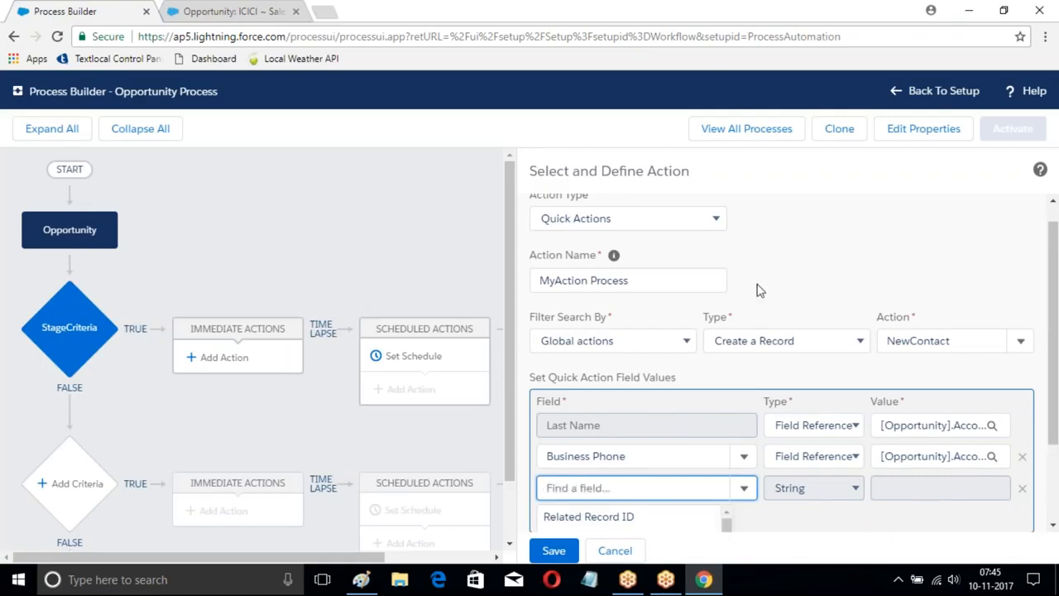
{"action": "left_click", "coordinate": [818, 241]}
{"action": "scroll", "coordinate": [785, 532], "scroll_direction": "down", "scroll_amount": 1}
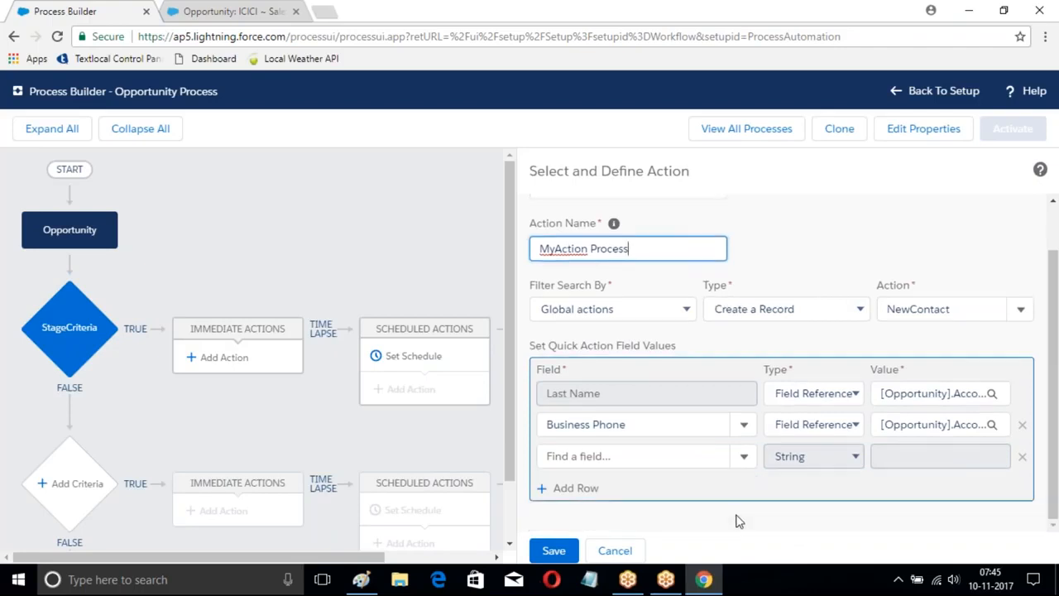
{"action": "left_click", "coordinate": [1022, 457]}
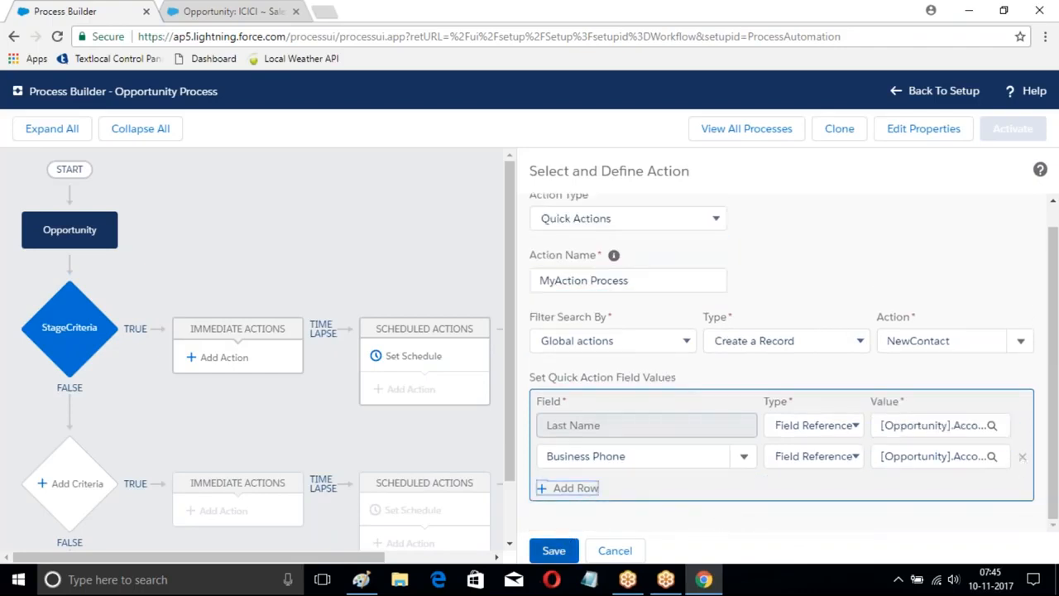
Step: Save the quick action and add another StageCriteria immediate action of type Submit for Approval, named "WilspnProcess"
{"action": "left_click", "coordinate": [552, 551]}
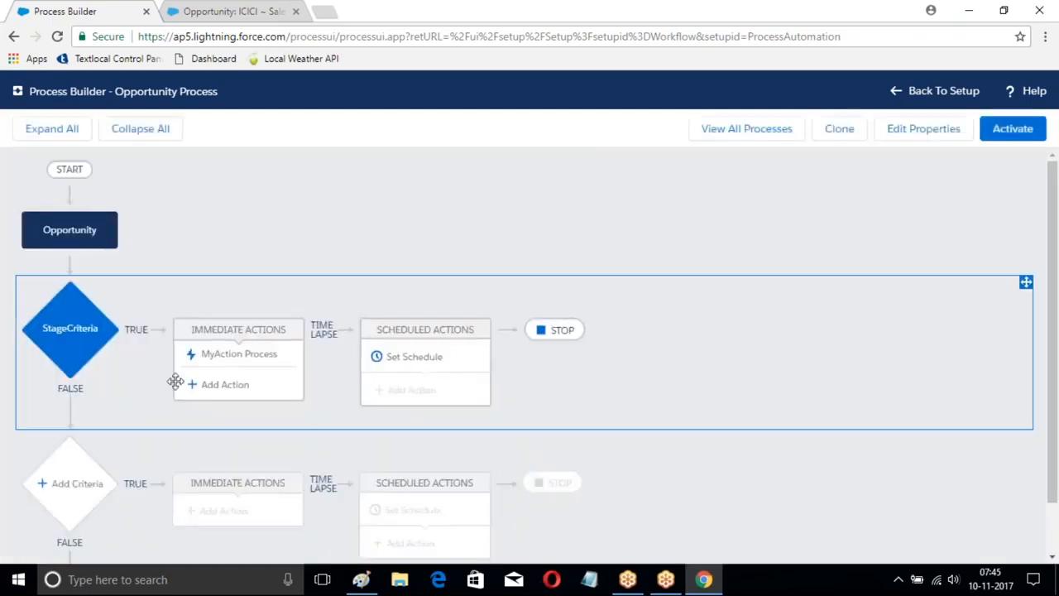
{"action": "left_click", "coordinate": [210, 385]}
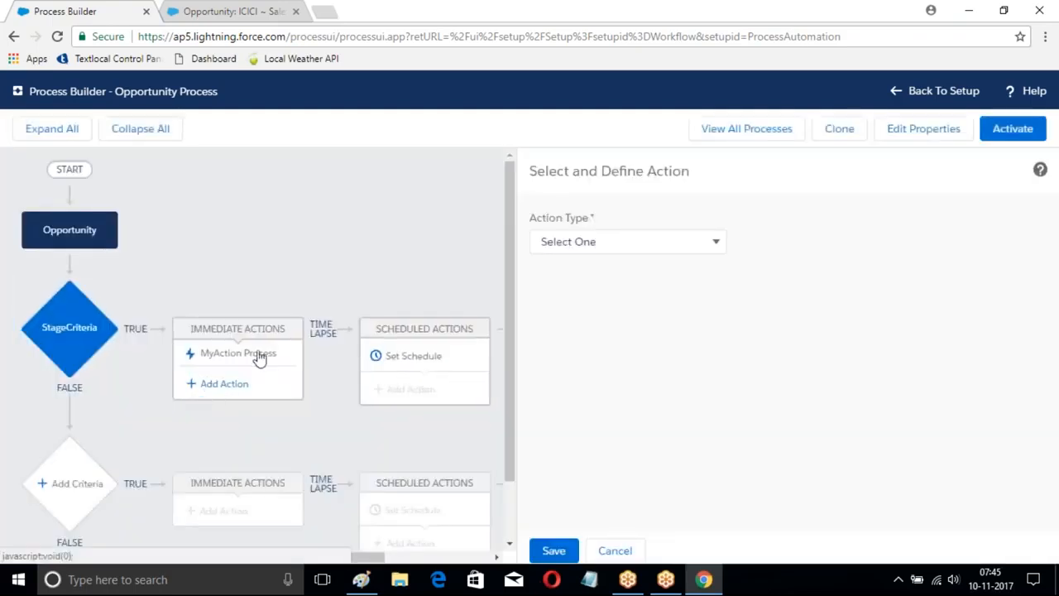
{"action": "left_click", "coordinate": [644, 242]}
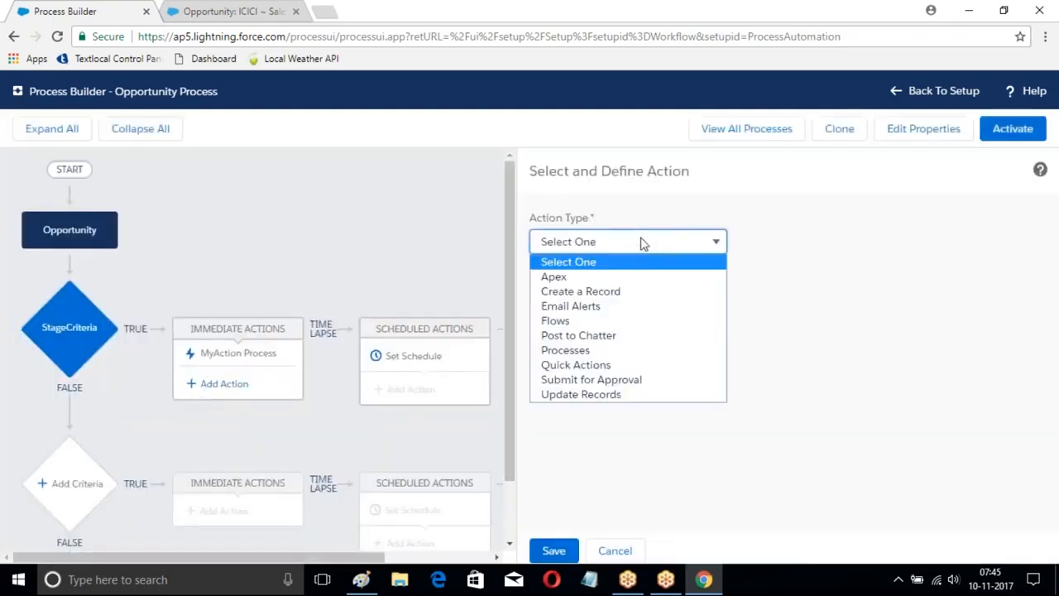
{"action": "left_click", "coordinate": [592, 380]}
{"action": "left_click", "coordinate": [577, 303]}
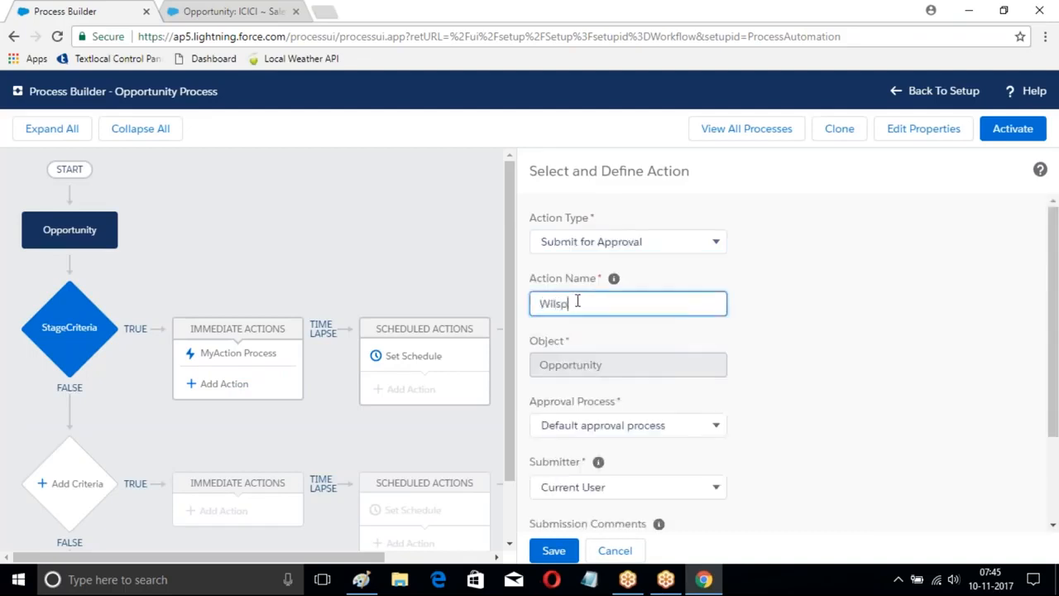
{"action": "type", "text": "WilspnProcess"}
Step: Set the action's Approval Process to Specific approval process and choose New Opportunity FLow
{"action": "scroll", "coordinate": [719, 340], "scroll_direction": "down", "scroll_amount": 2}
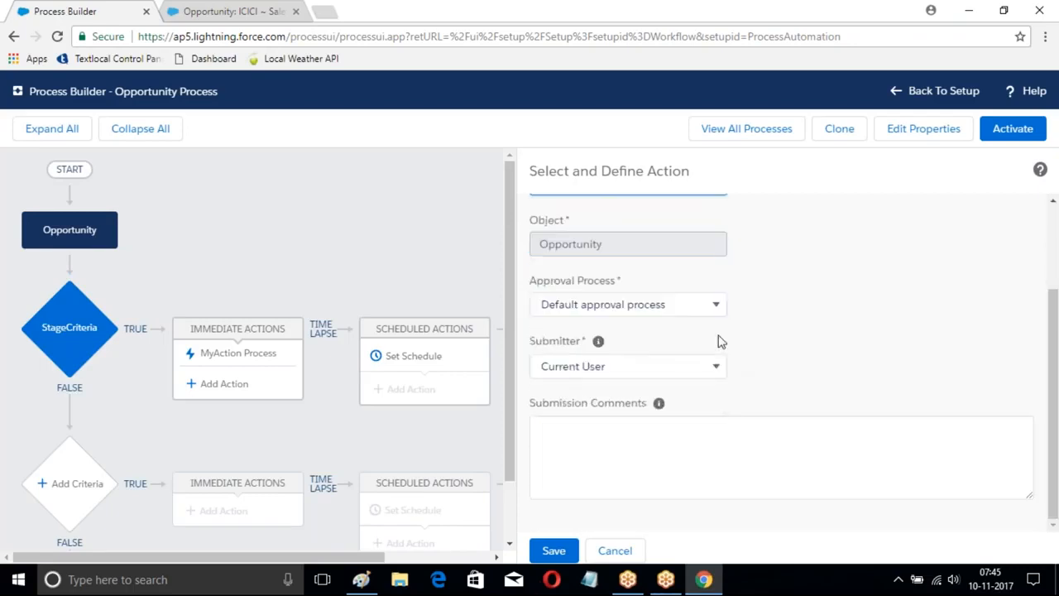
{"action": "left_click", "coordinate": [618, 310]}
{"action": "left_click", "coordinate": [604, 340]}
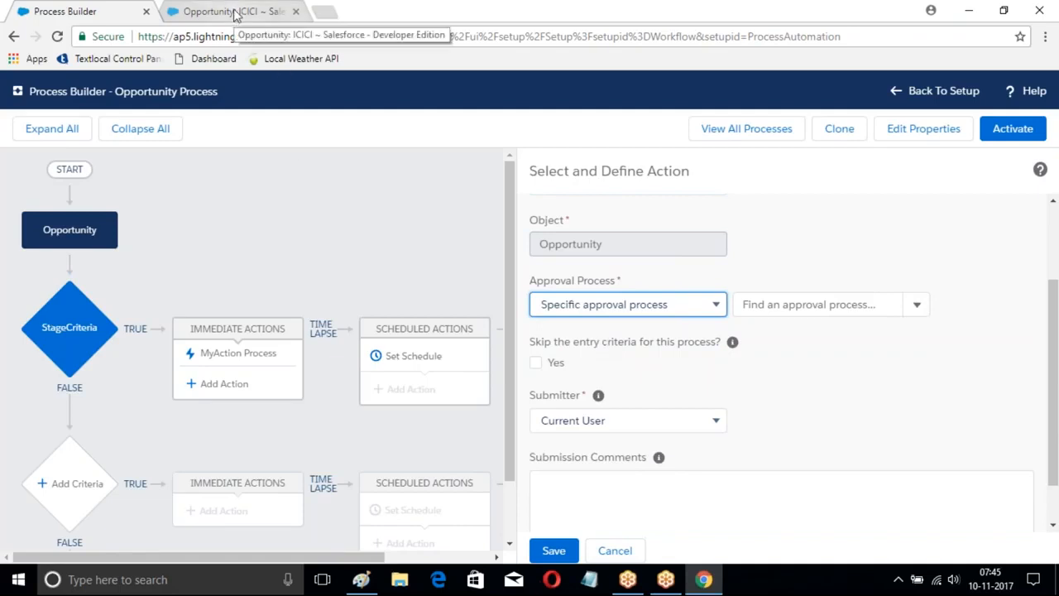
{"action": "key", "text": "Tab"}
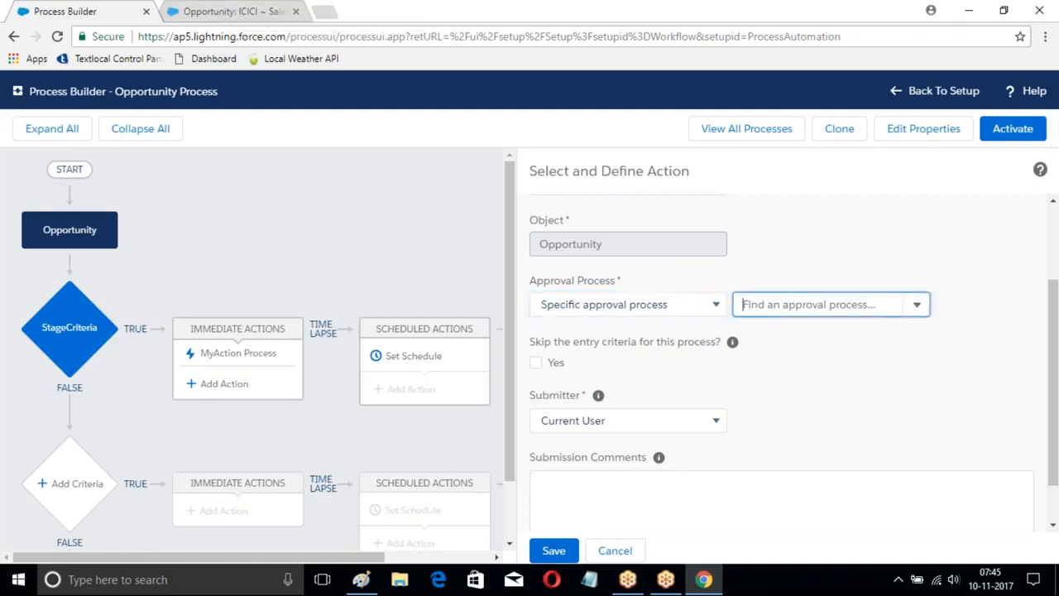
{"action": "type", "text": "op"}
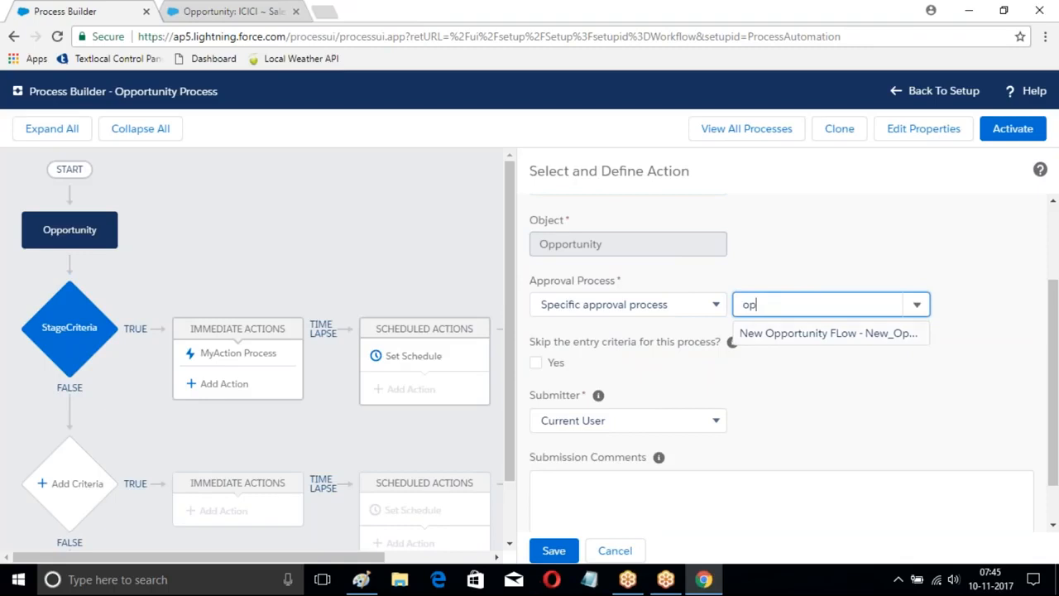
{"action": "left_click", "coordinate": [737, 333]}
{"action": "scroll", "coordinate": [530, 278], "scroll_direction": "up", "scroll_amount": 1}
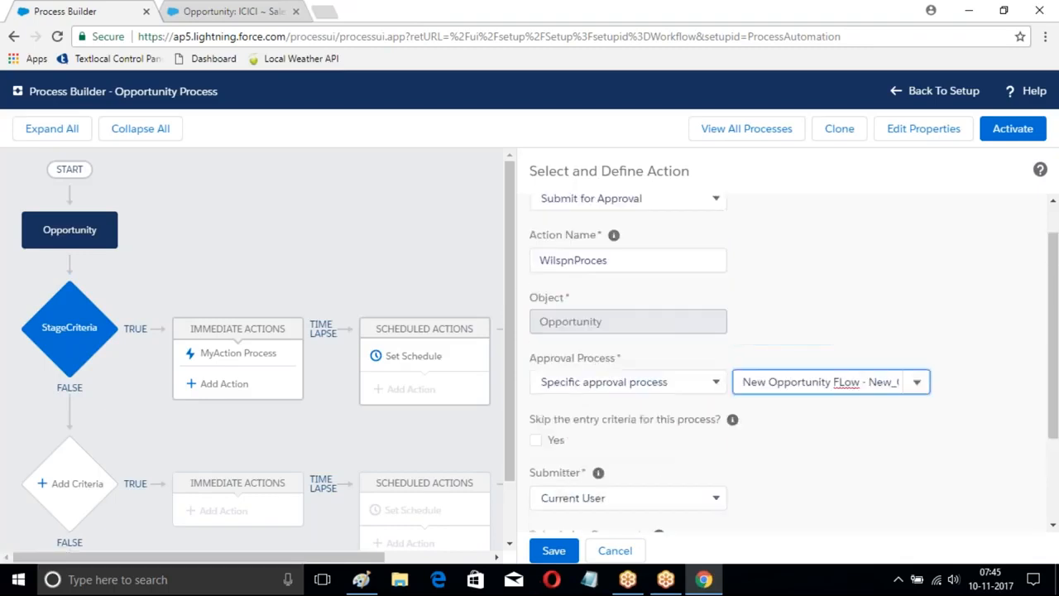
{"action": "scroll", "coordinate": [675, 301], "scroll_direction": "down", "scroll_amount": 1}
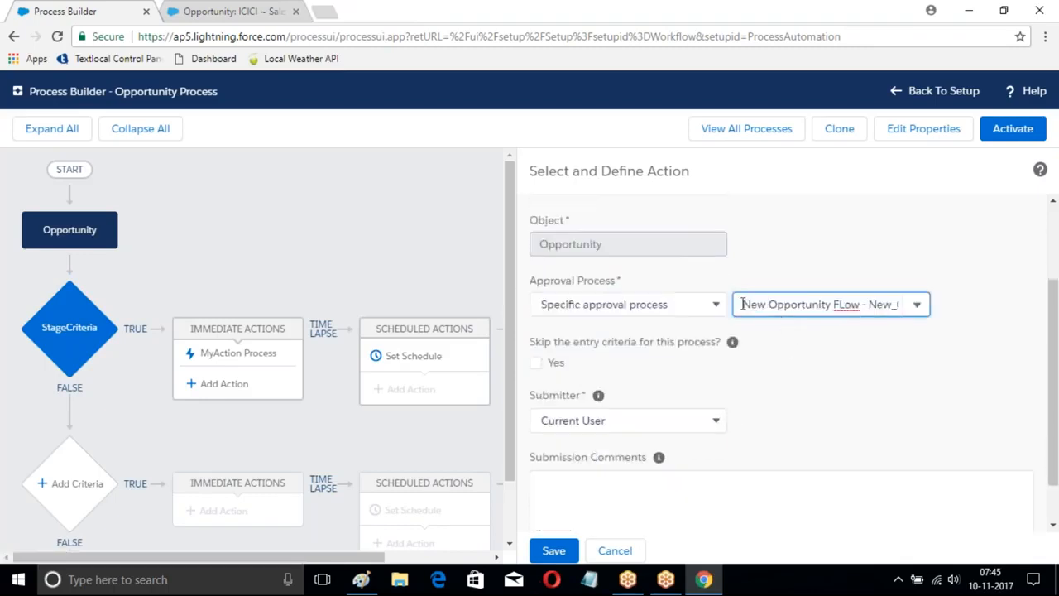
Step: Set the approval action's Submitter to User Field from a Record
{"action": "scroll", "coordinate": [622, 342], "scroll_direction": "down", "scroll_amount": 1}
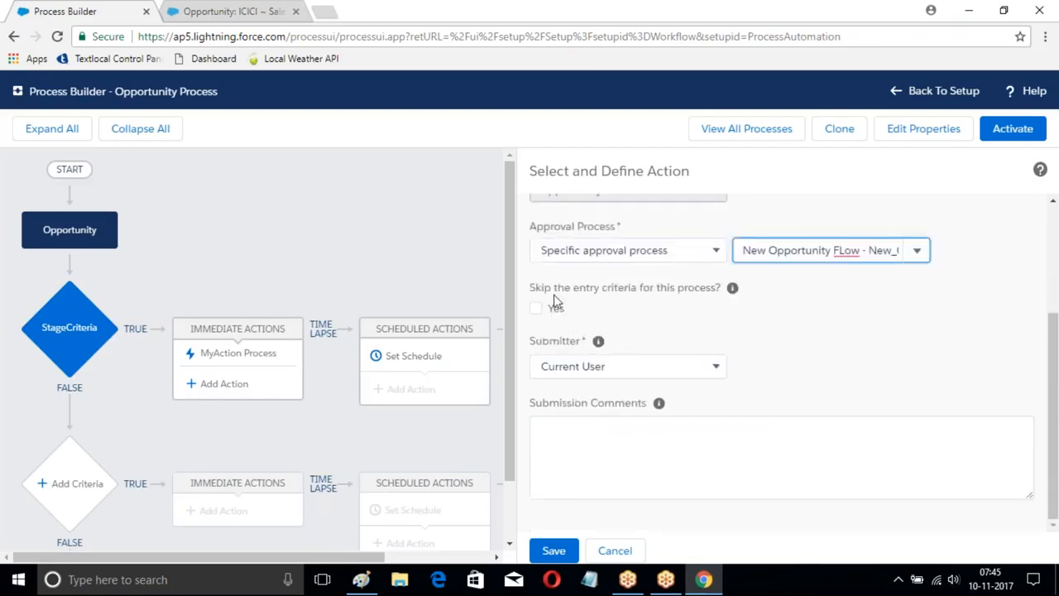
{"action": "left_click", "coordinate": [631, 370]}
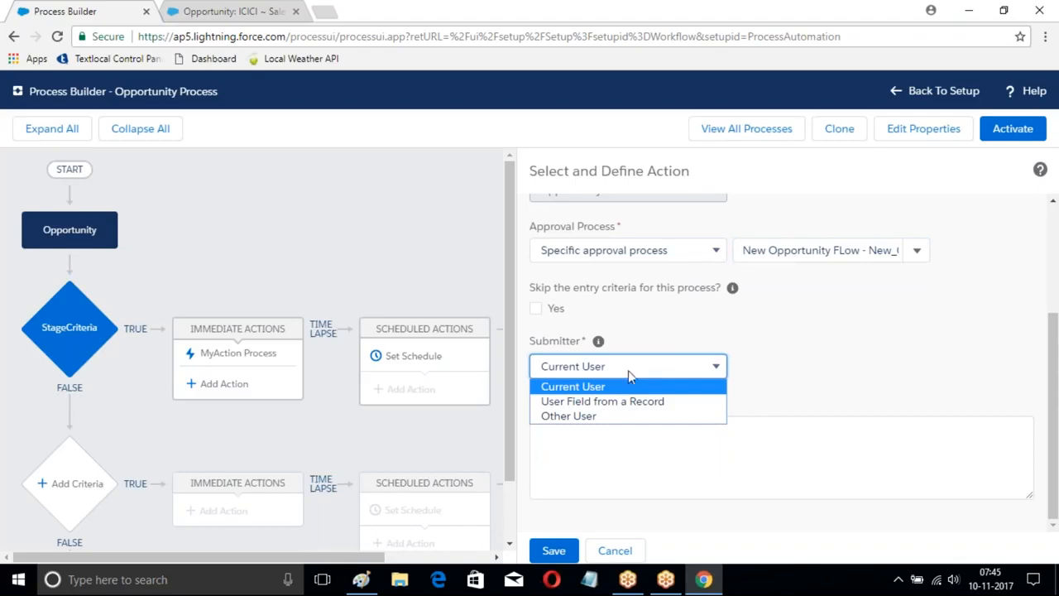
{"action": "left_click", "coordinate": [578, 402]}
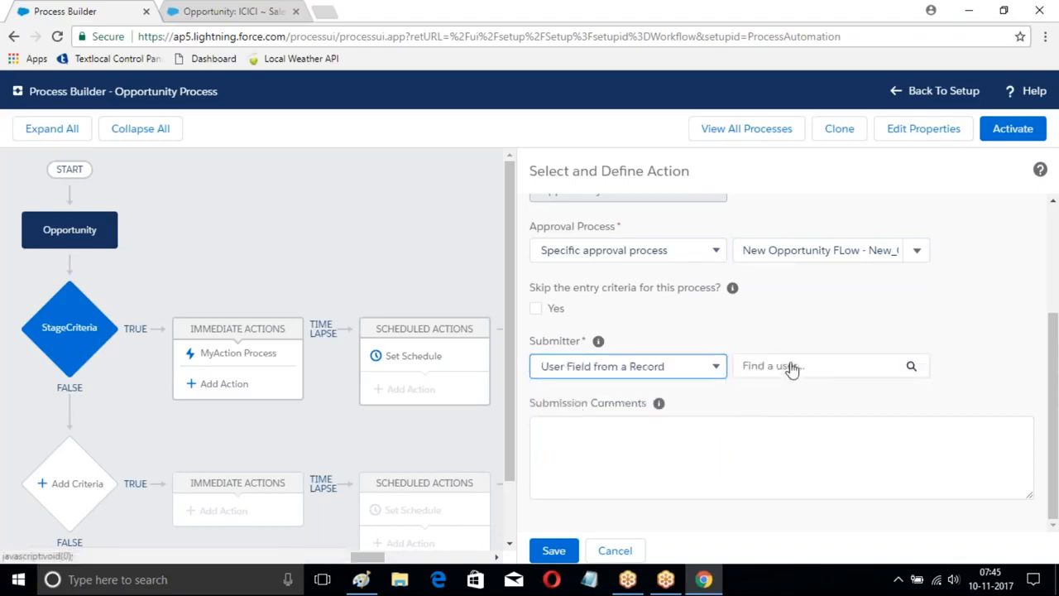
{"action": "left_click", "coordinate": [792, 368]}
{"action": "type", "text": "own"}
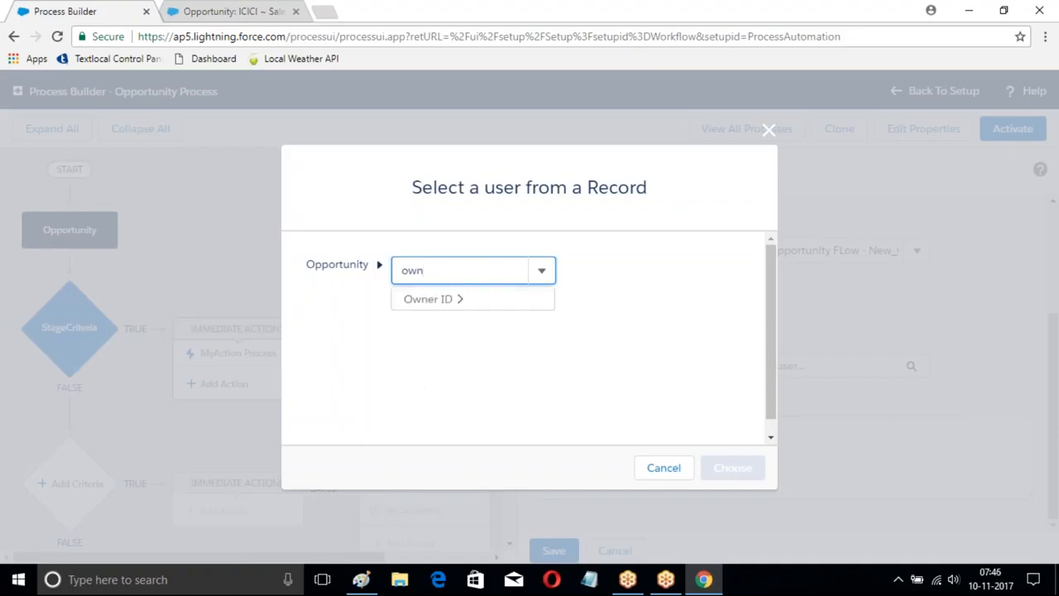
{"action": "left_click", "coordinate": [438, 303]}
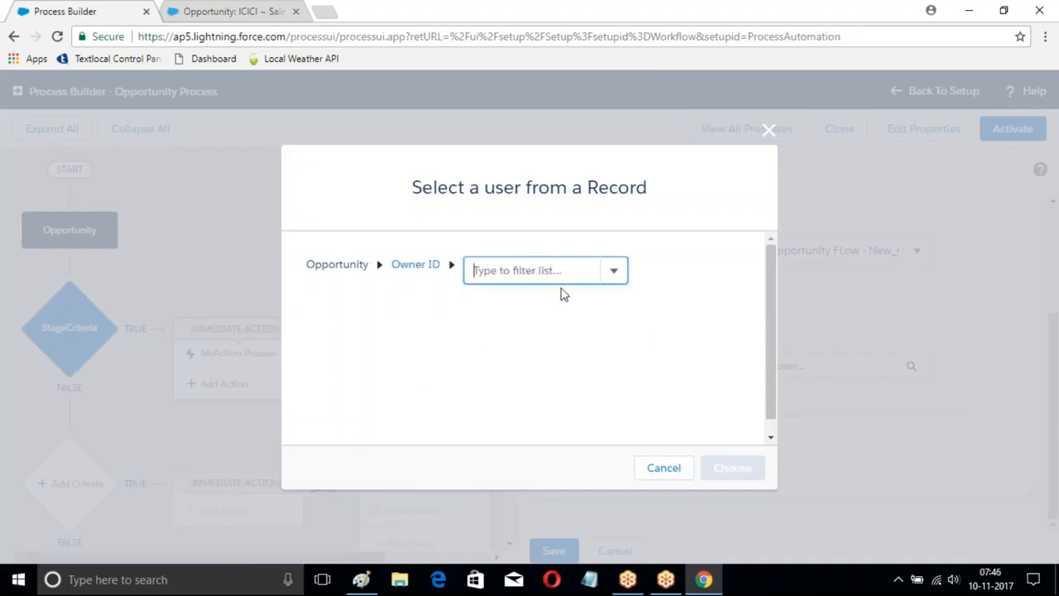
{"action": "left_click", "coordinate": [614, 275]}
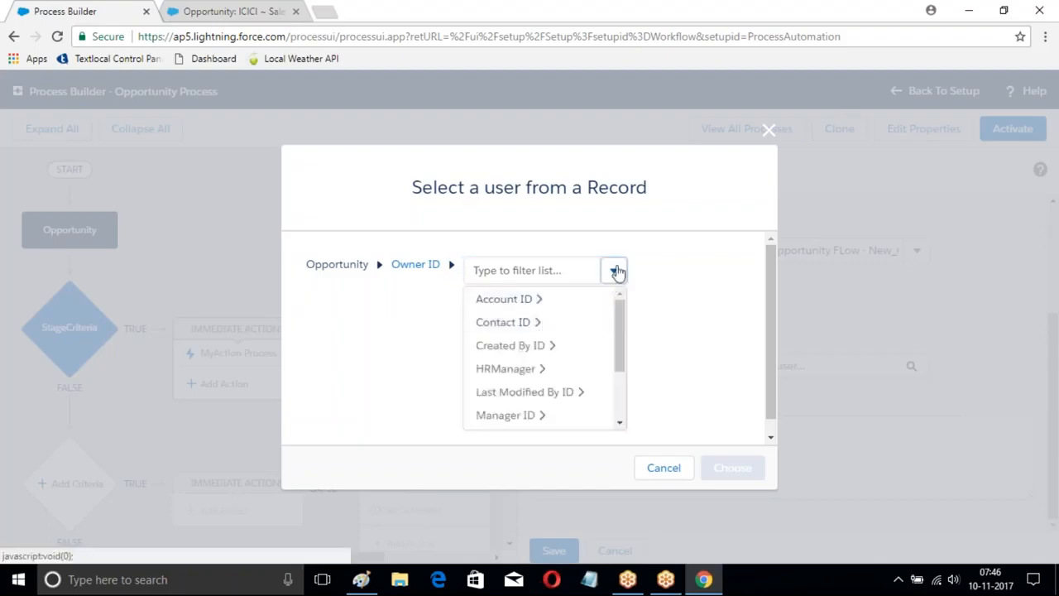
{"action": "left_click", "coordinate": [486, 232]}
{"action": "left_click", "coordinate": [451, 265]}
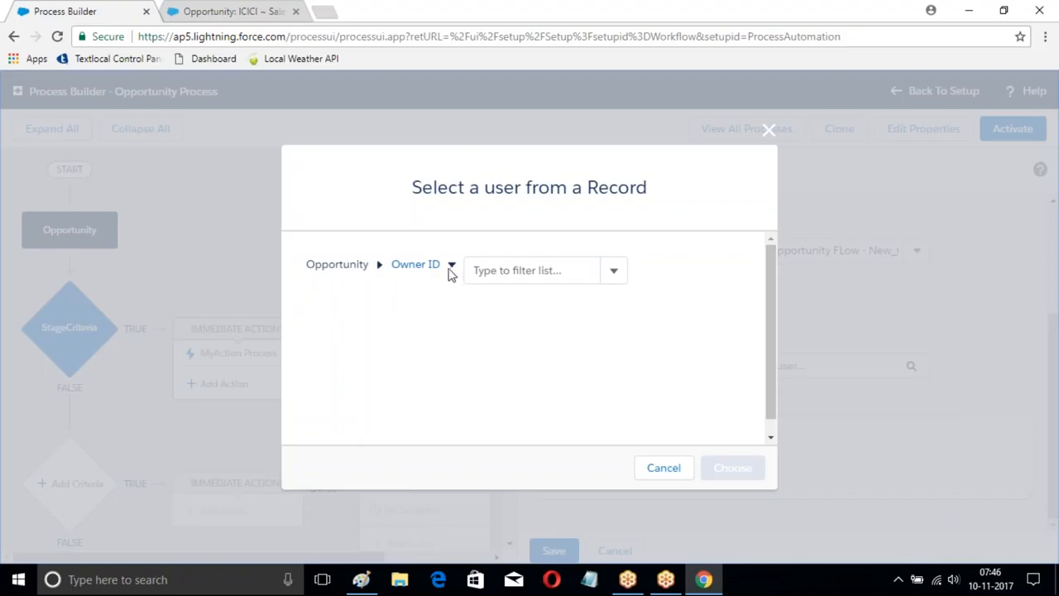
{"action": "left_click", "coordinate": [767, 131]}
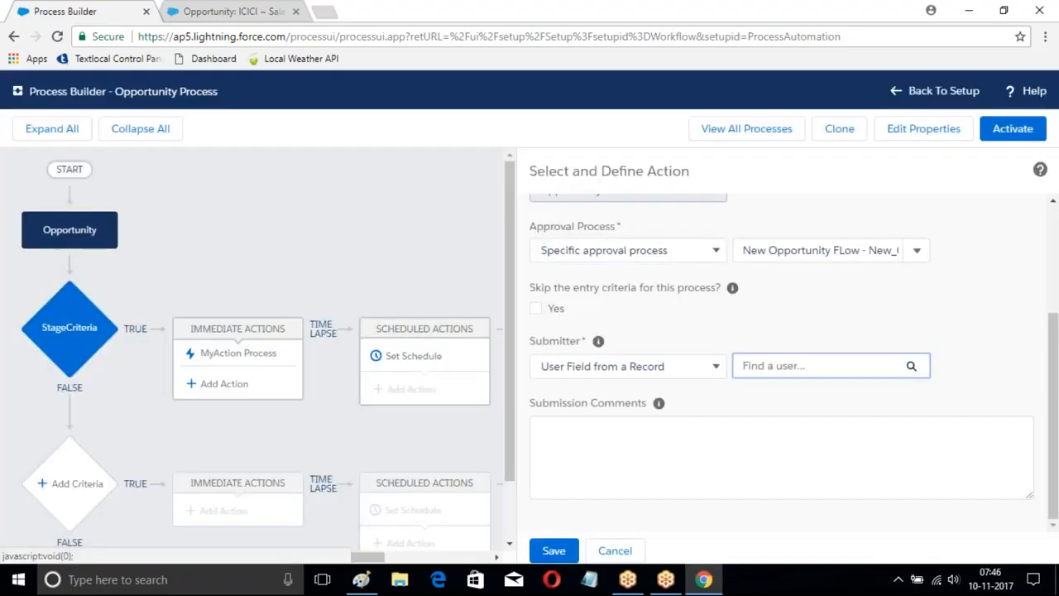
Step: Choose the User ID field of the Opportunity's Owner ID as the submitter and save the approval action
{"action": "left_click", "coordinate": [907, 366]}
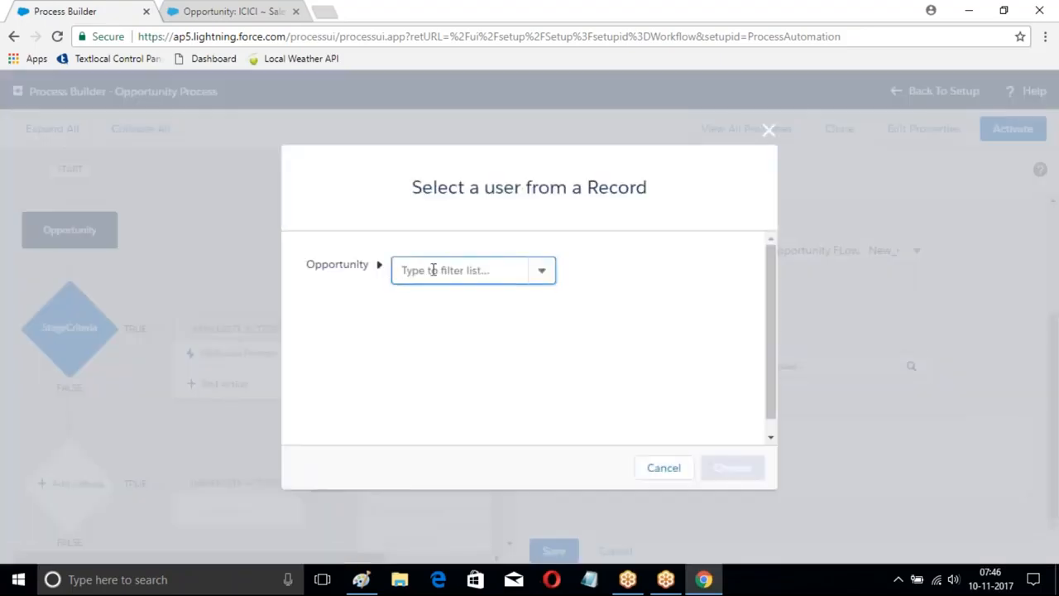
{"action": "left_click", "coordinate": [402, 271]}
{"action": "type", "text": "ow"}
{"action": "left_click", "coordinate": [414, 298]}
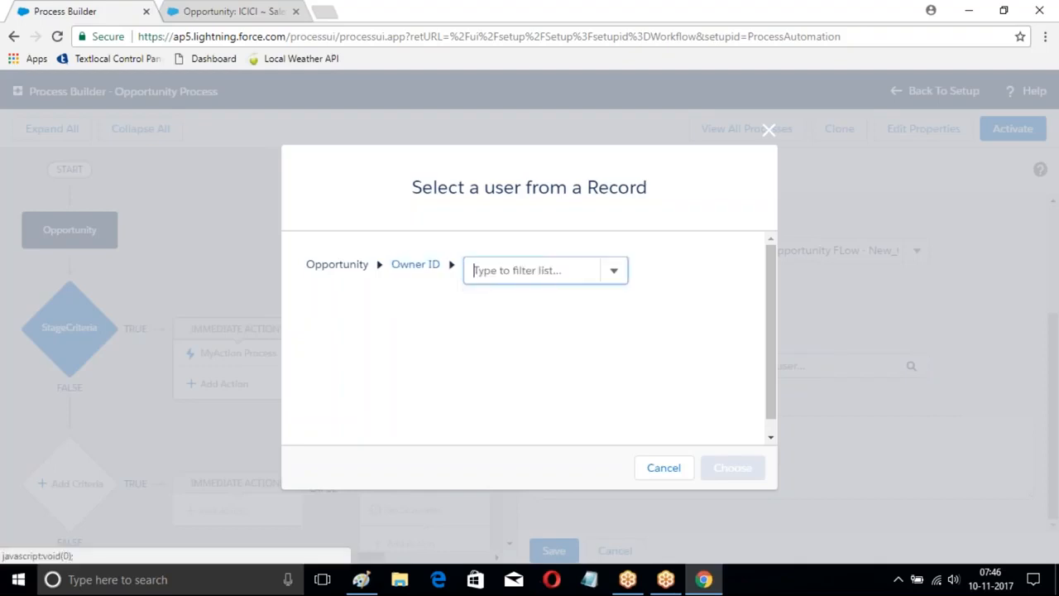
{"action": "left_click", "coordinate": [571, 270]}
{"action": "type", "text": "i"}
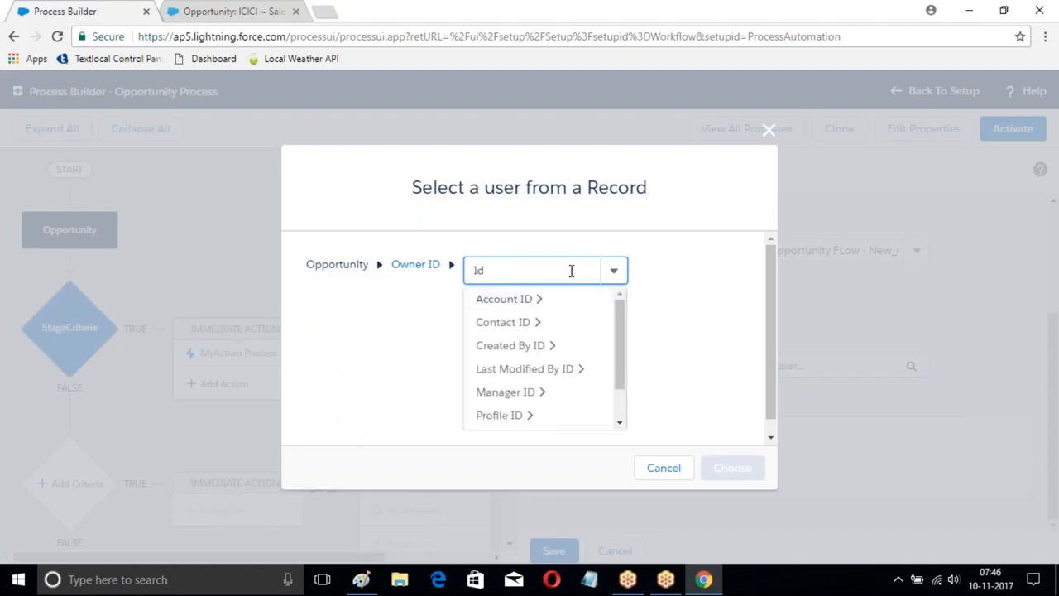
{"action": "left_click_drag", "start_coordinate": [620, 345], "coordinate": [629, 411]}
{"action": "left_click", "coordinate": [502, 418]}
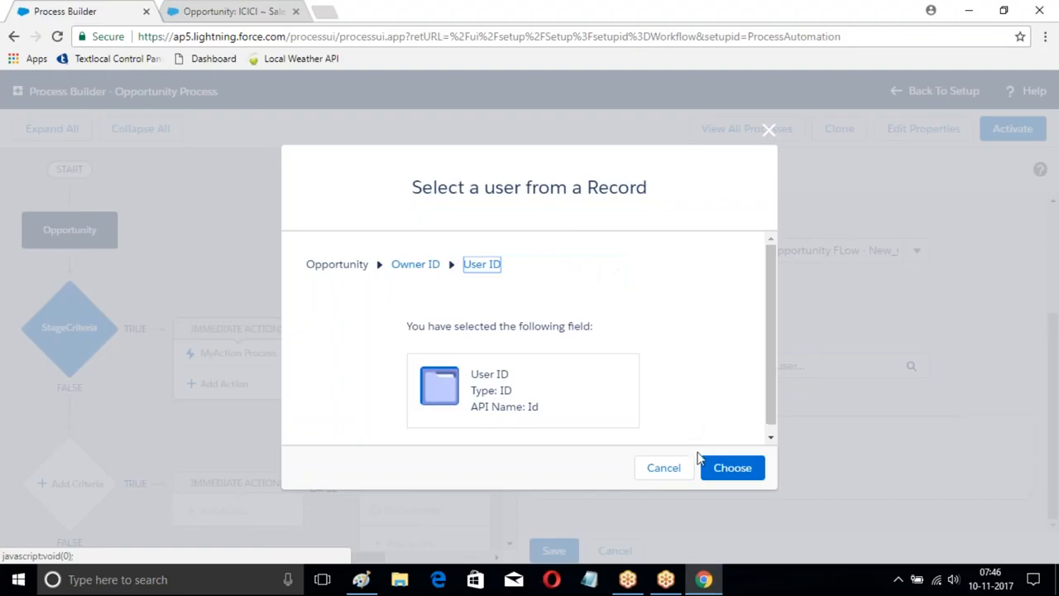
{"action": "left_click", "coordinate": [732, 467]}
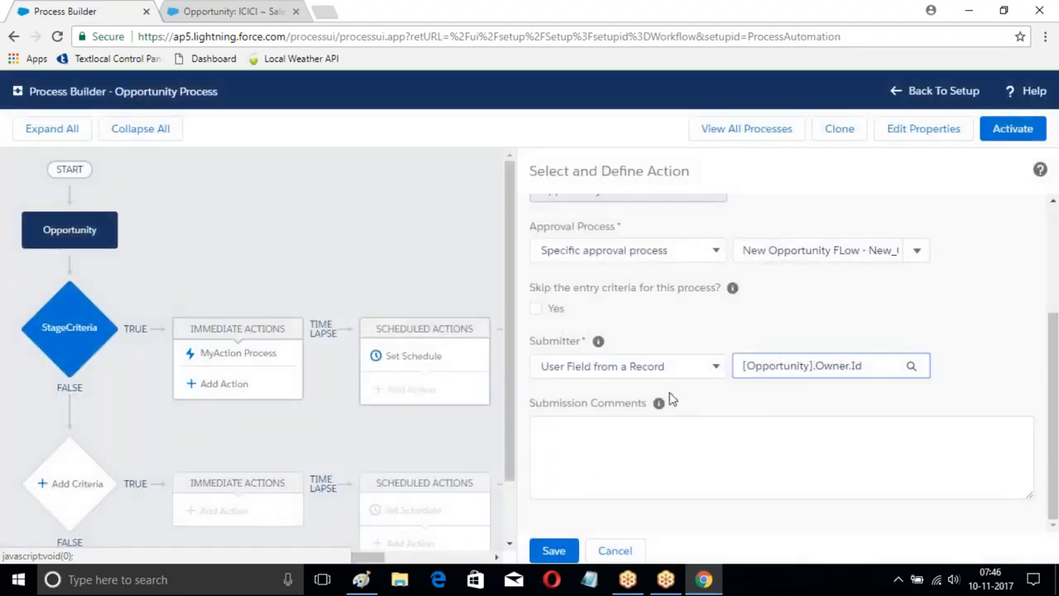
{"action": "left_click", "coordinate": [576, 551]}
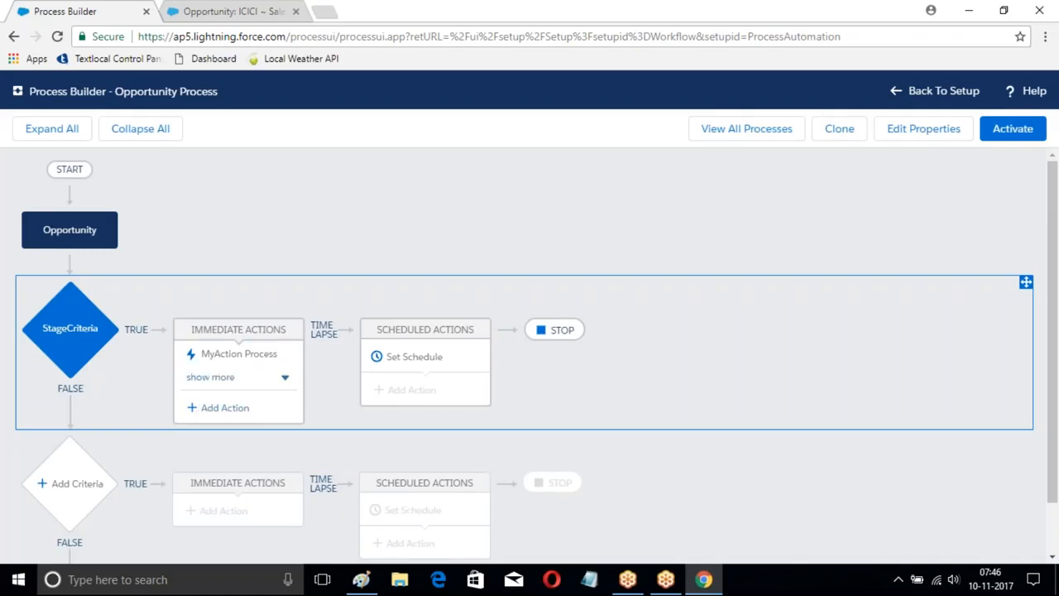
{"action": "left_click", "coordinate": [224, 408]}
{"action": "left_click", "coordinate": [640, 243]}
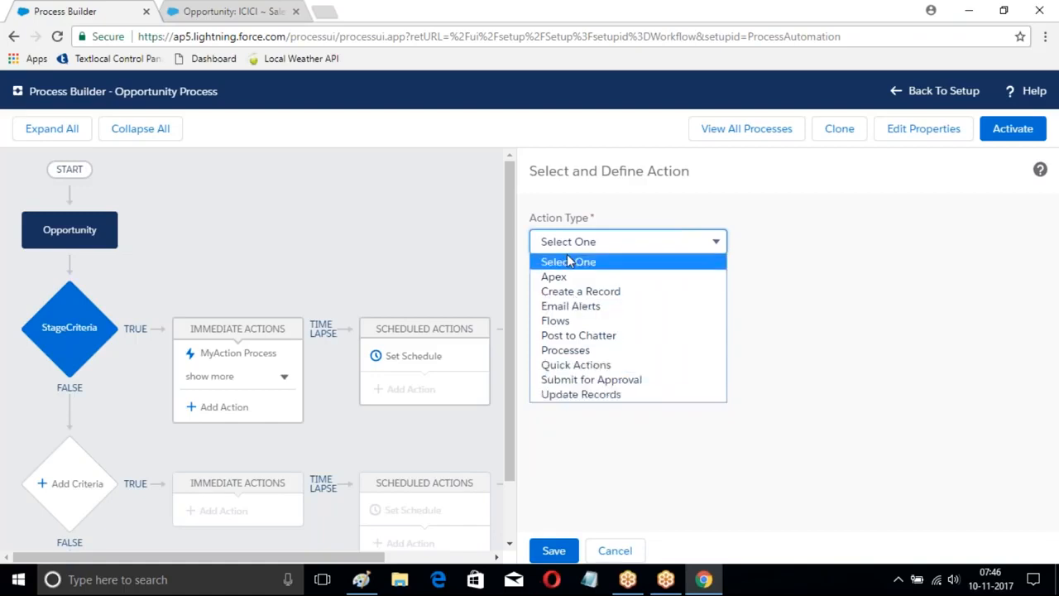
{"action": "left_click", "coordinate": [560, 437]}
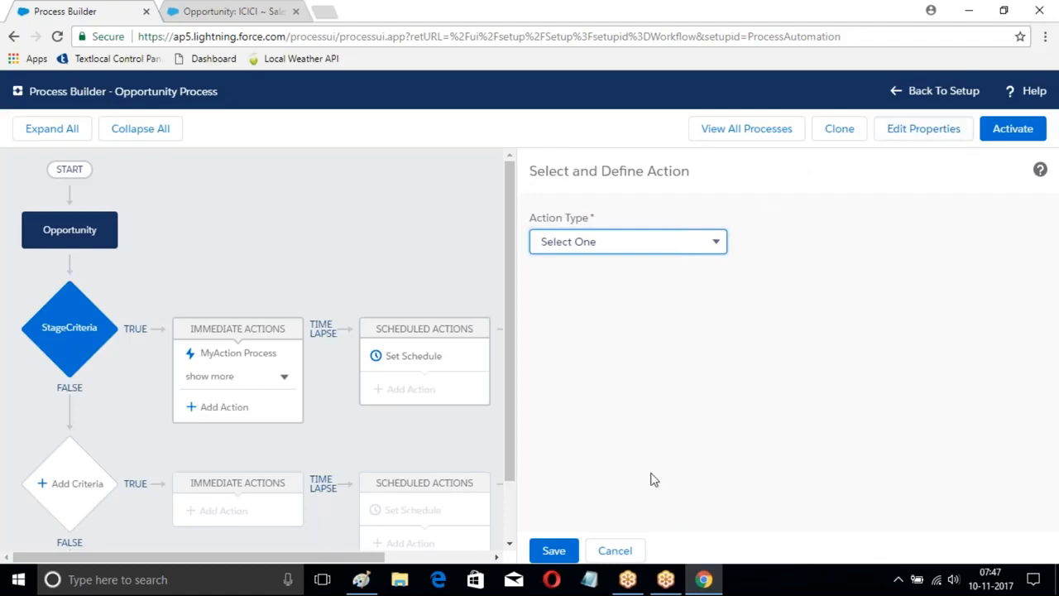
{"action": "left_click", "coordinate": [633, 546]}
Step: Activate the Opportunity Process version and confirm the activation
{"action": "left_click", "coordinate": [1013, 128]}
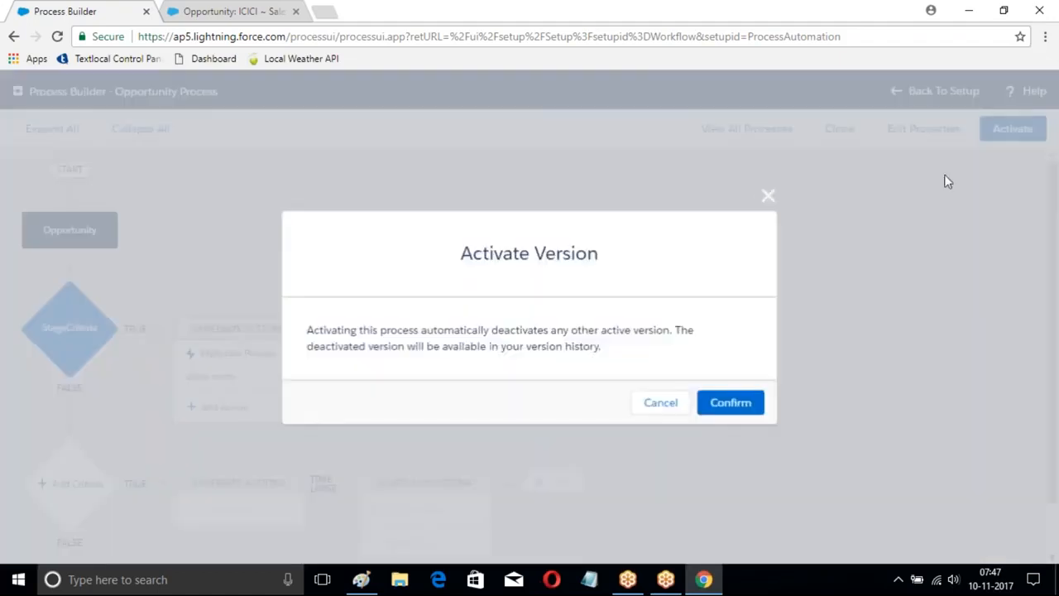
{"action": "left_click", "coordinate": [738, 406]}
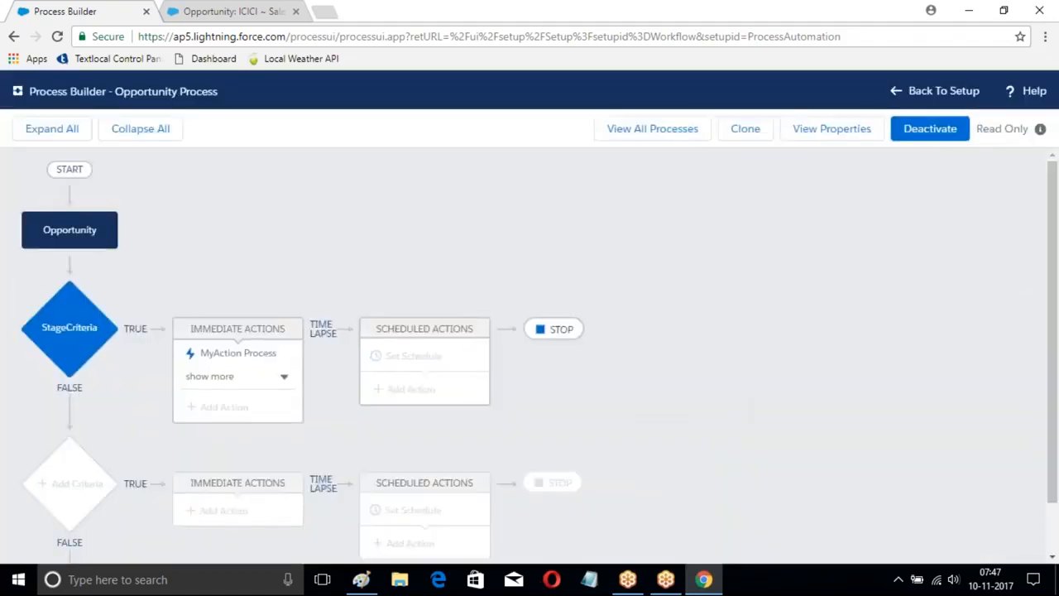
Step: Switch to the Salesforce record page and start a new opportunity with the Opportunity Name "Salesforce Worflows"
{"action": "left_click", "coordinate": [217, 11]}
{"action": "left_click", "coordinate": [286, 152]}
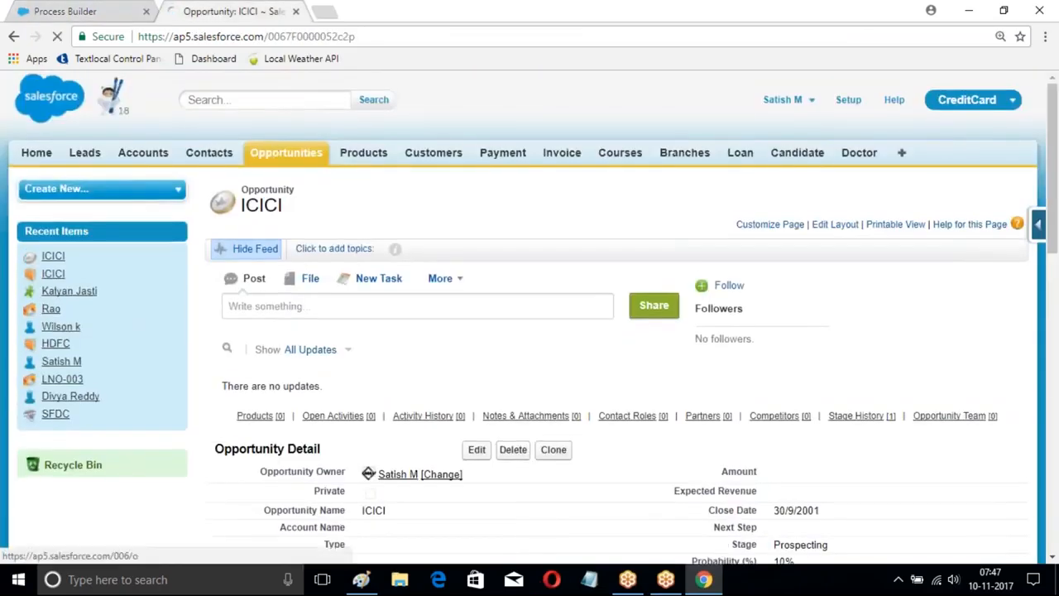
{"action": "left_click", "coordinate": [473, 281]}
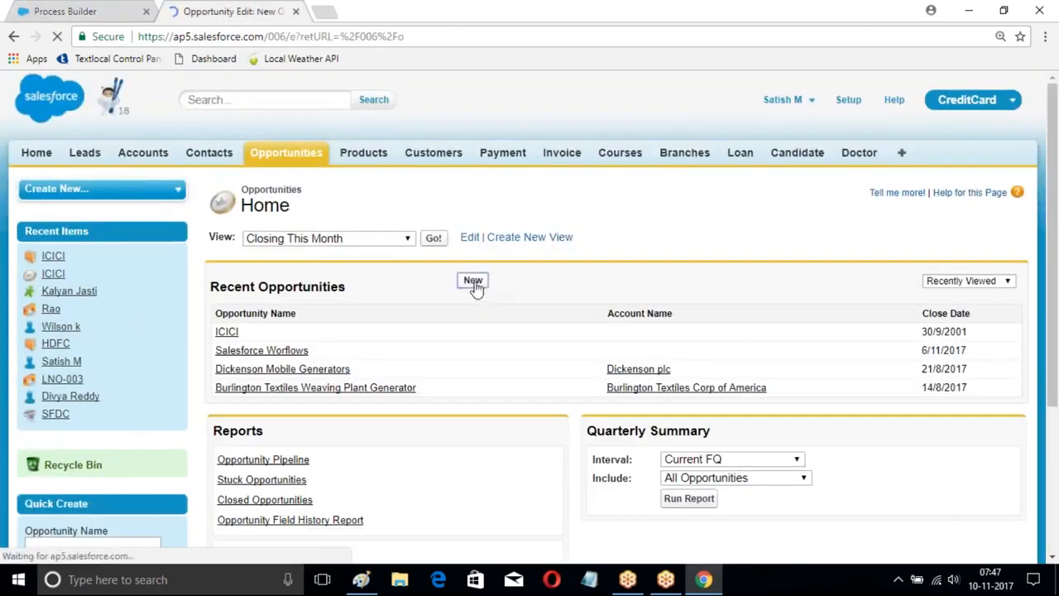
{"action": "scroll", "coordinate": [473, 287], "scroll_direction": "down", "scroll_amount": 2}
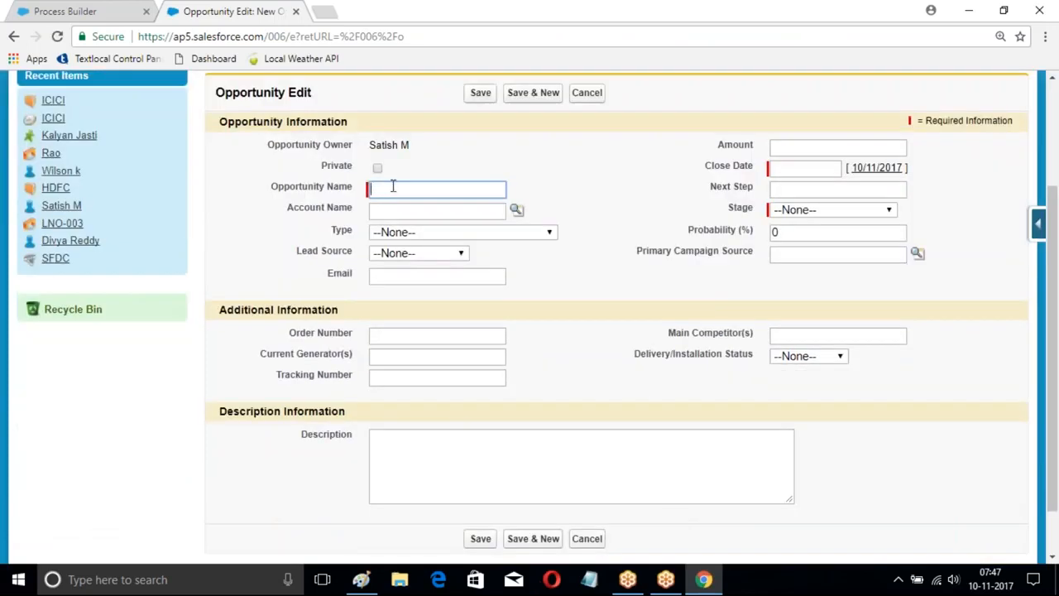
{"action": "type", "text": "Sal"}
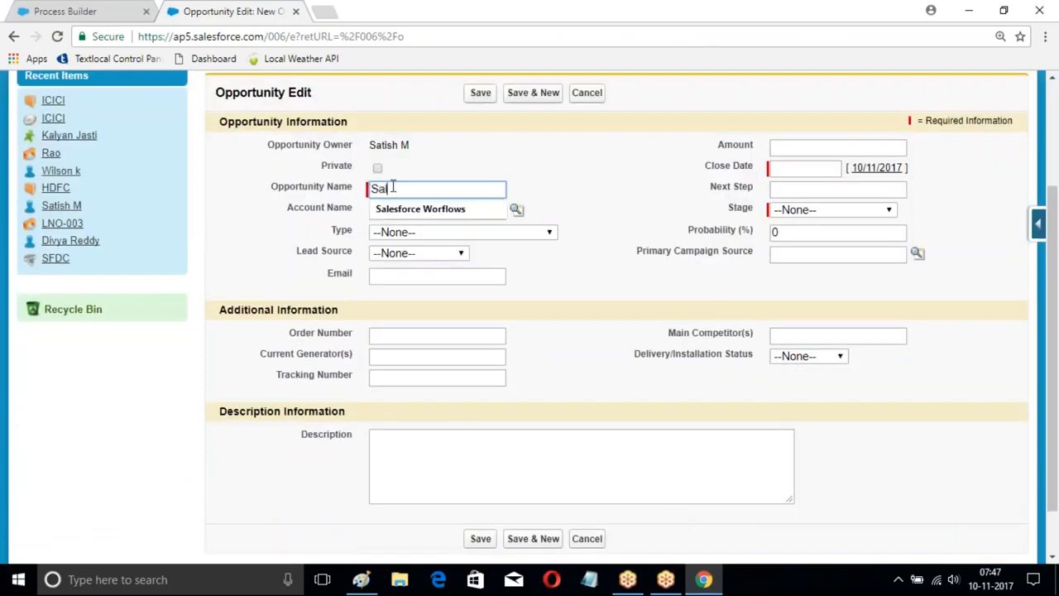
{"action": "left_click", "coordinate": [442, 208]}
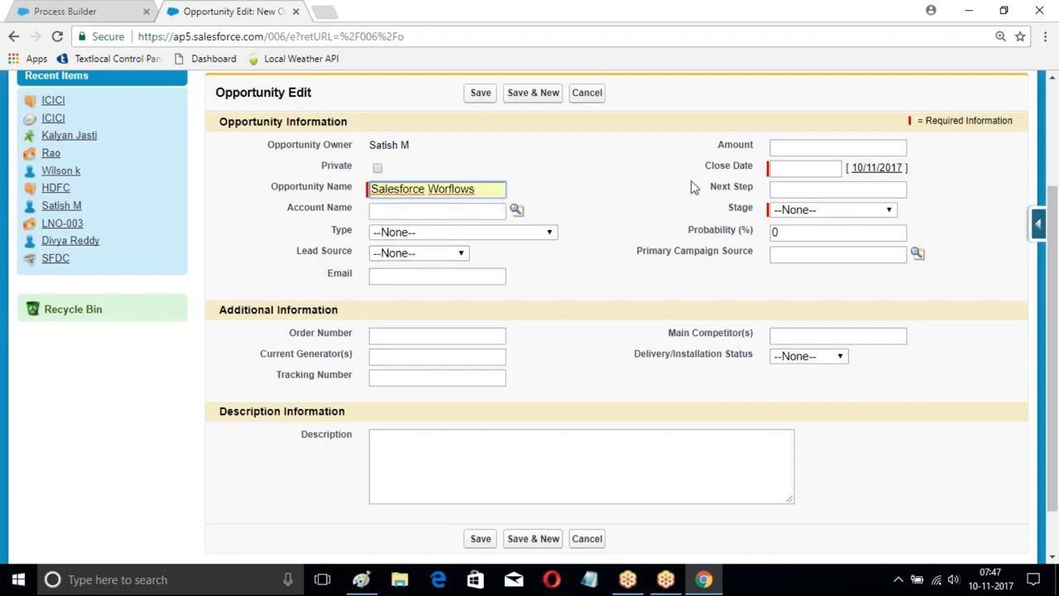
Step: Set the new opportunity's Close Date to 15/11/2017 and its Stage to Prospecting
{"action": "left_click", "coordinate": [814, 168]}
{"action": "left_click", "coordinate": [856, 253]}
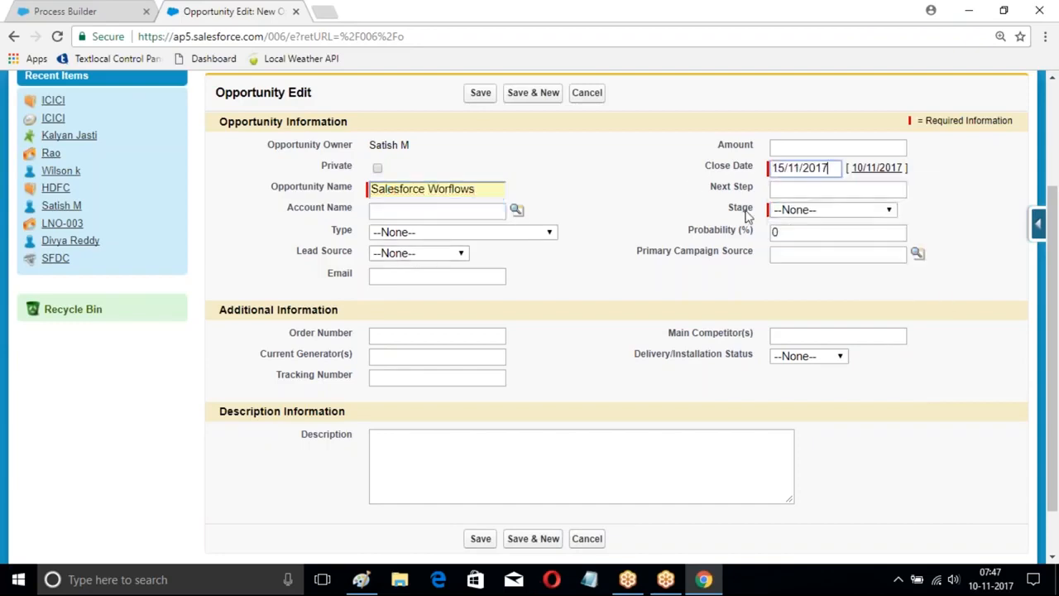
{"action": "left_click", "coordinate": [793, 213]}
{"action": "left_click", "coordinate": [799, 241]}
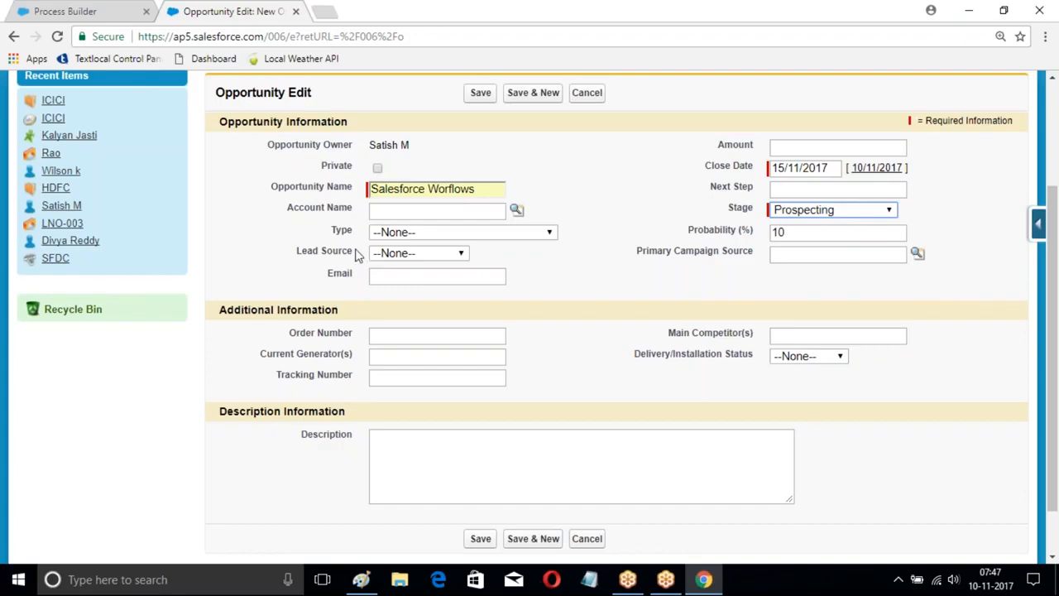
Step: Look up Burlington Textiles Corp of America as the Account Name and save the opportunity
{"action": "scroll", "coordinate": [430, 240], "scroll_direction": "up", "scroll_amount": 2}
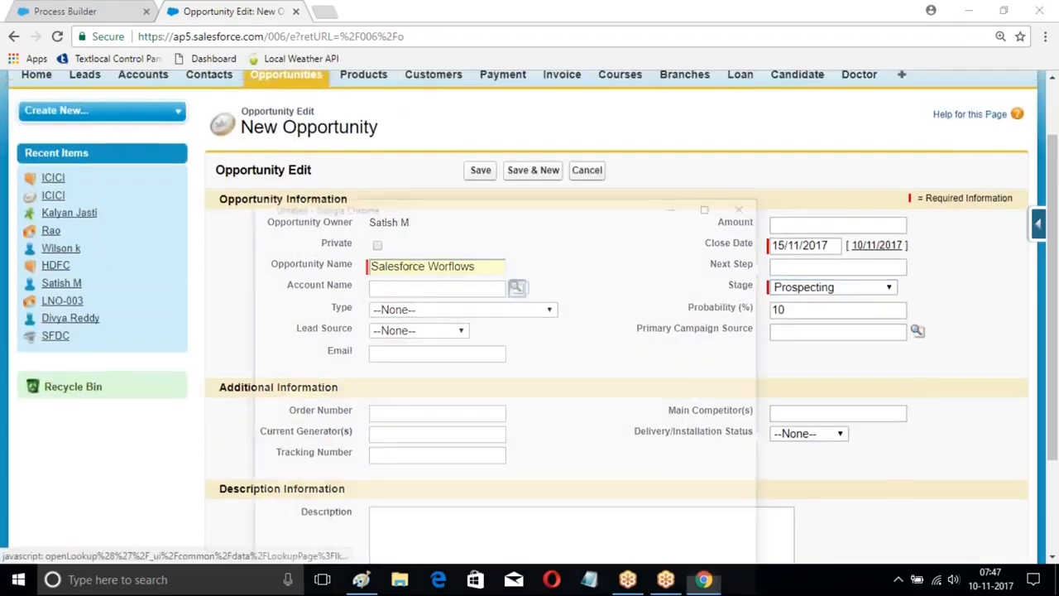
{"action": "left_click", "coordinate": [514, 286]}
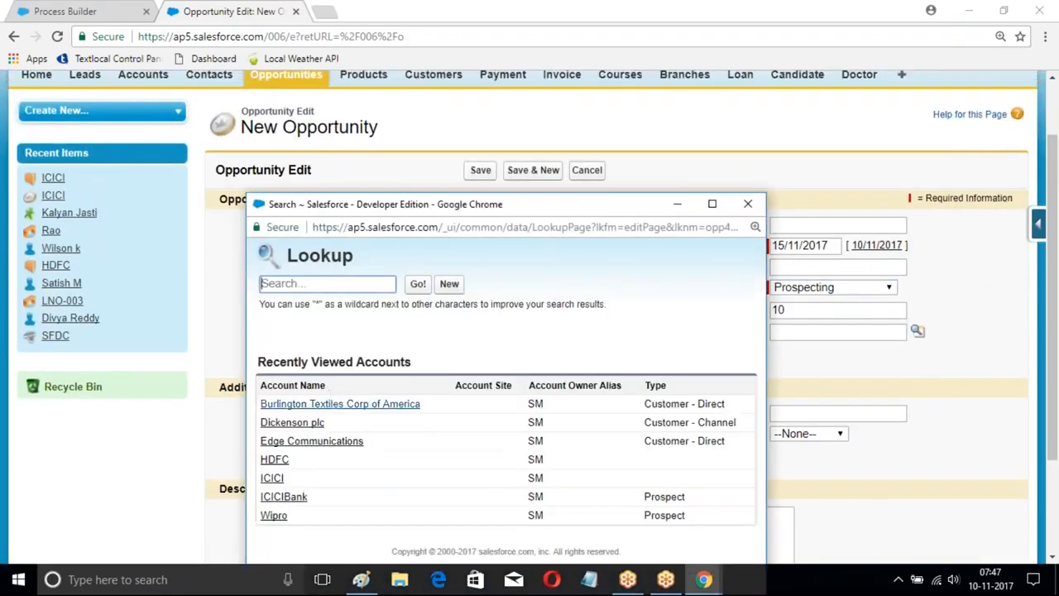
{"action": "left_click", "coordinate": [327, 403]}
{"action": "left_click", "coordinate": [480, 170]}
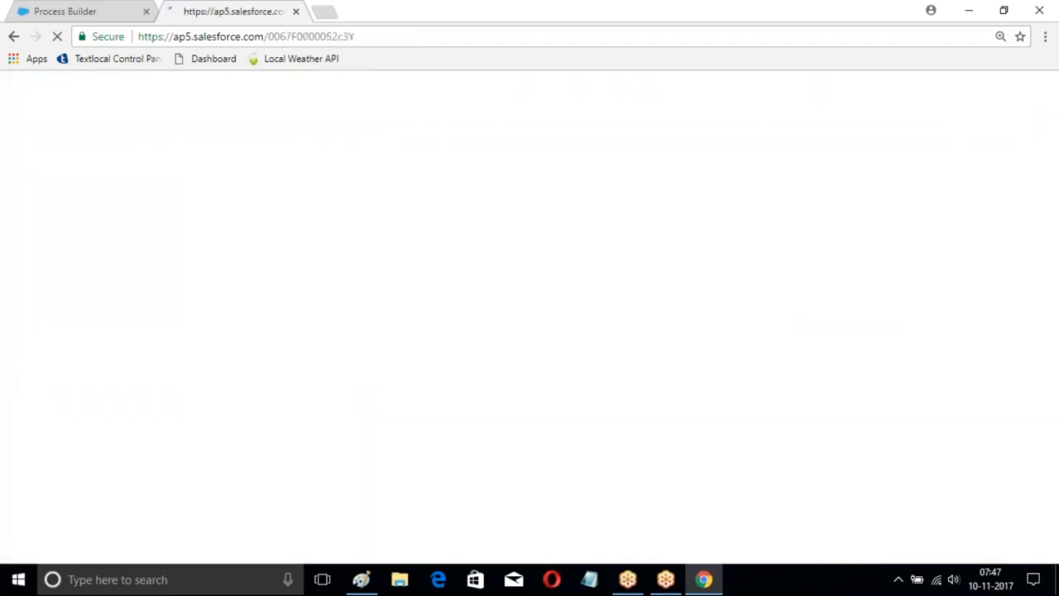
{"action": "scroll", "coordinate": [513, 240], "scroll_direction": "down", "scroll_amount": 5}
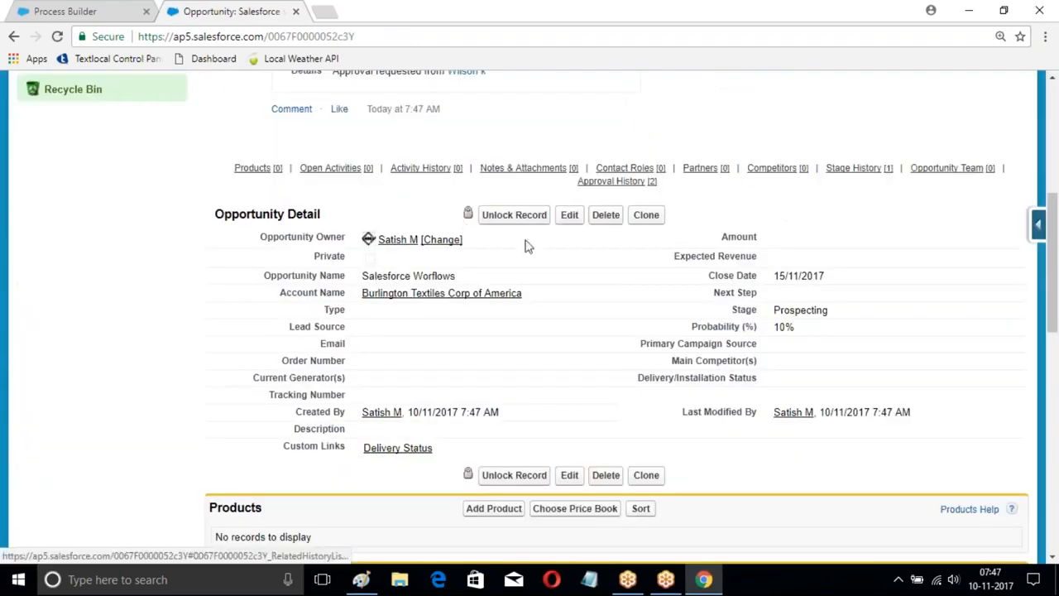
Step: Check the Salesforce Worflows opportunity's Approval History and approve its pending approval request without adding a comment
{"action": "scroll", "coordinate": [366, 217], "scroll_direction": "down", "scroll_amount": 10}
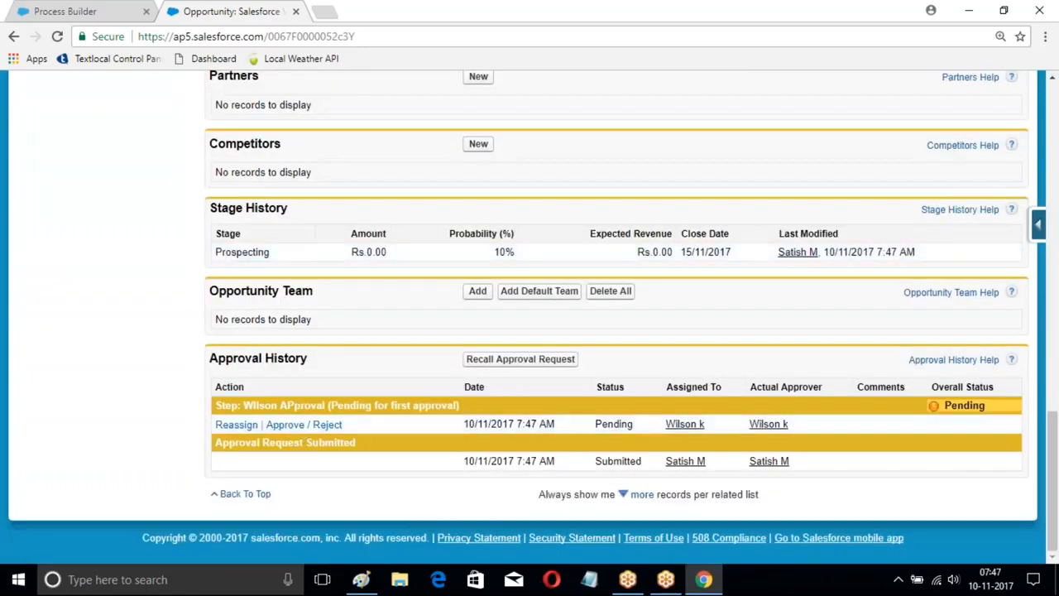
{"action": "scroll", "coordinate": [529, 314], "scroll_direction": "up", "scroll_amount": 3}
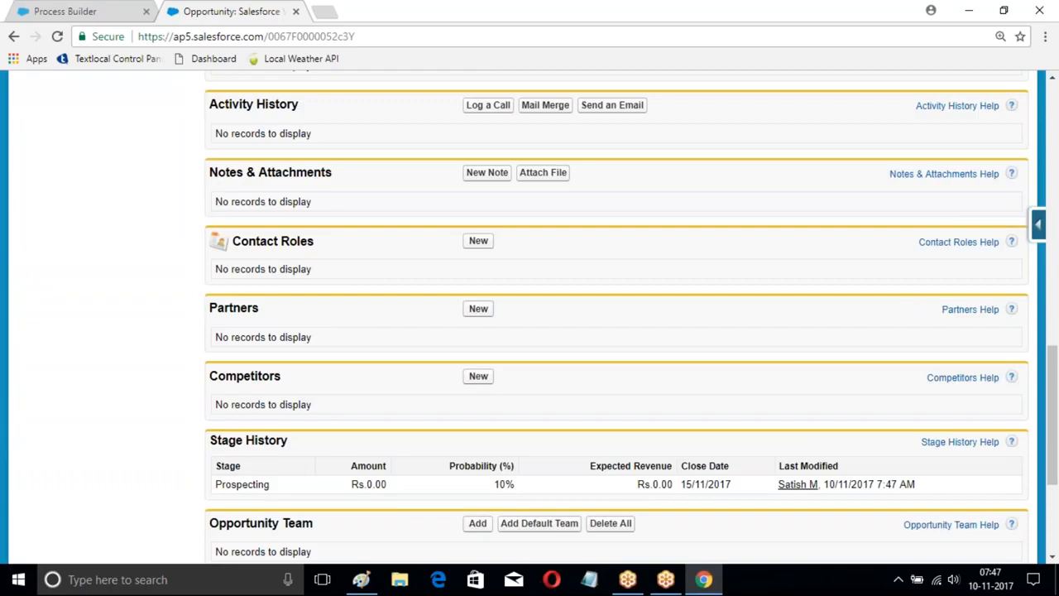
{"action": "scroll", "coordinate": [616, 315], "scroll_direction": "up", "scroll_amount": 3}
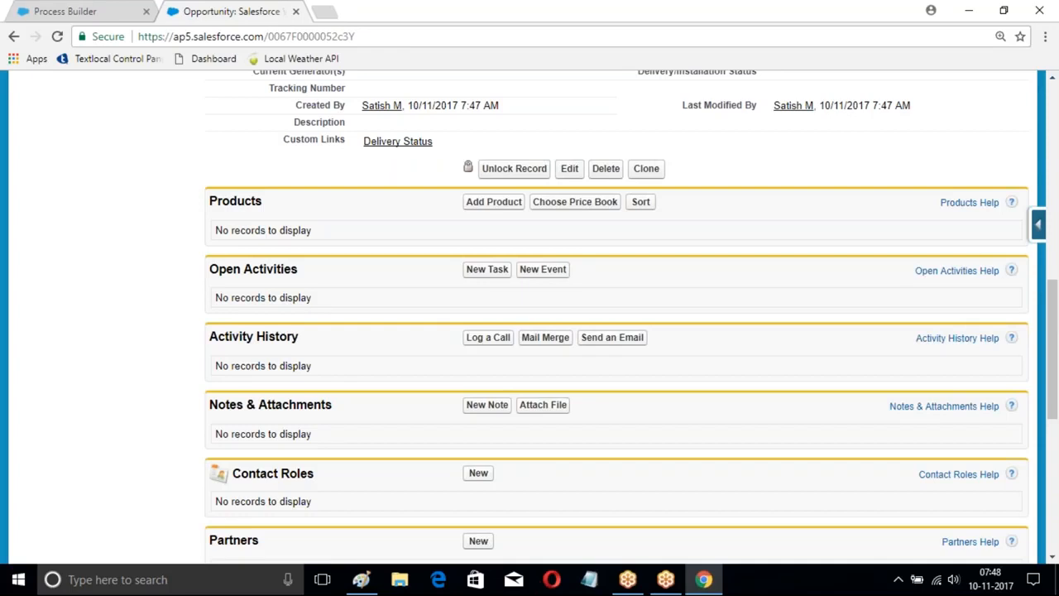
{"action": "scroll", "coordinate": [413, 307], "scroll_direction": "up", "scroll_amount": 3}
{"action": "scroll", "coordinate": [430, 324], "scroll_direction": "down", "scroll_amount": 5}
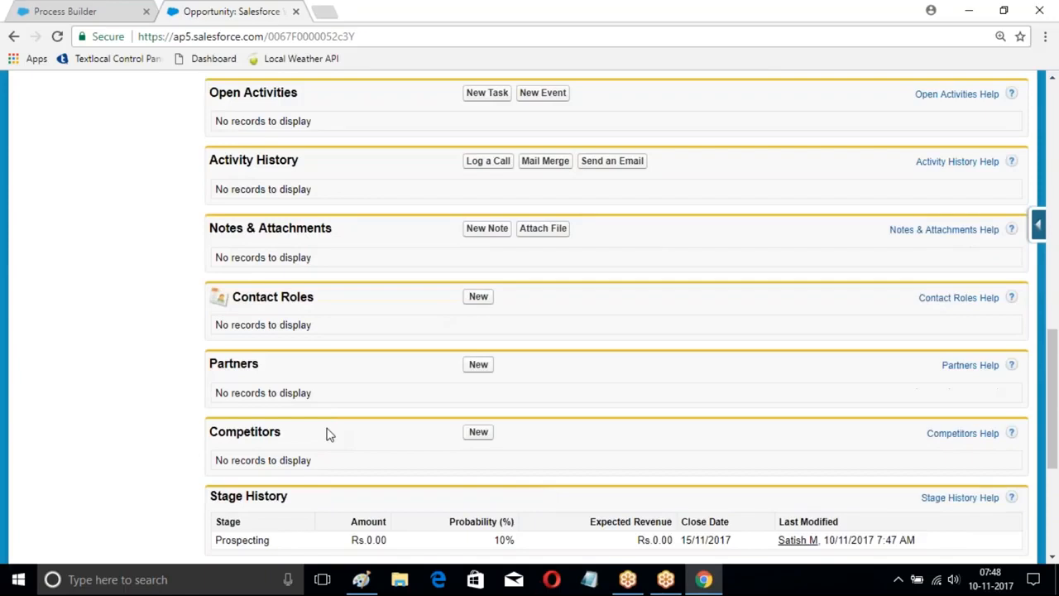
{"action": "scroll", "coordinate": [326, 433], "scroll_direction": "down", "scroll_amount": 4}
{"action": "left_click", "coordinate": [294, 423]}
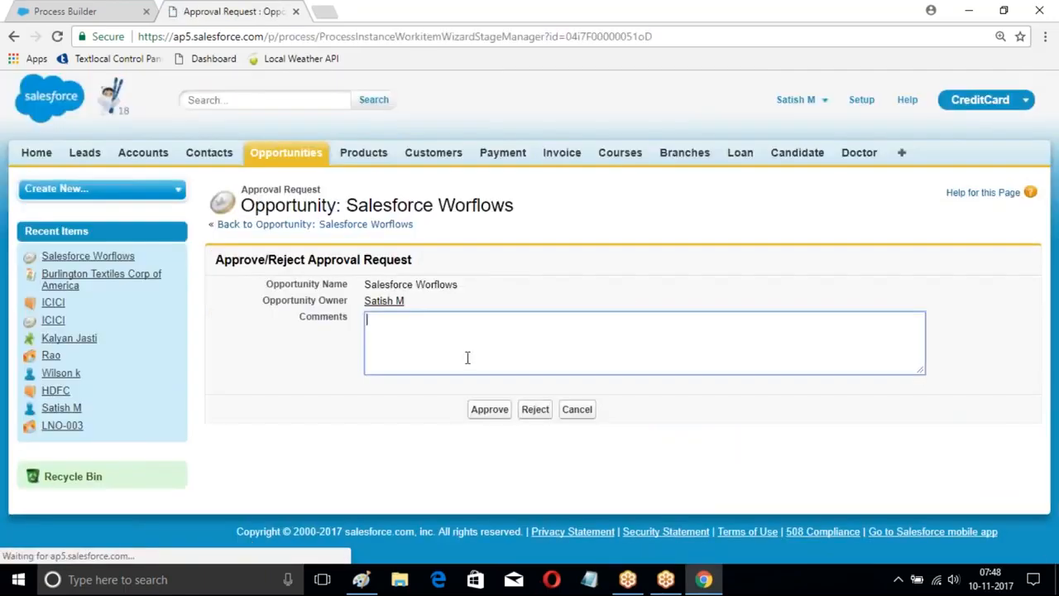
{"action": "left_click", "coordinate": [494, 411]}
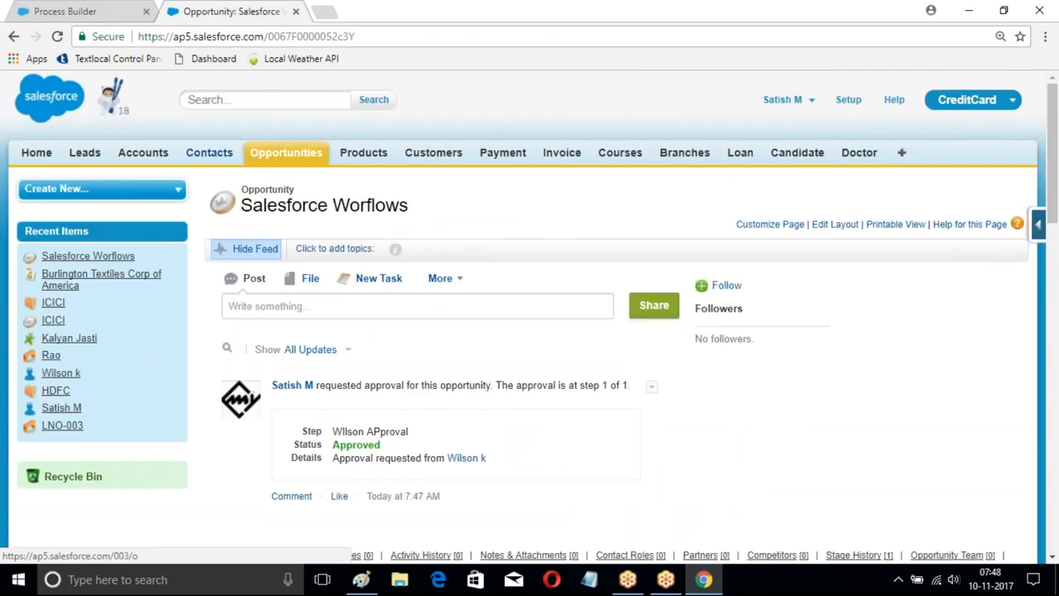
Step: Go to the contacts and list them with the New This Week view
{"action": "left_click", "coordinate": [210, 152]}
{"action": "scroll", "coordinate": [347, 211], "scroll_direction": "down", "scroll_amount": 4}
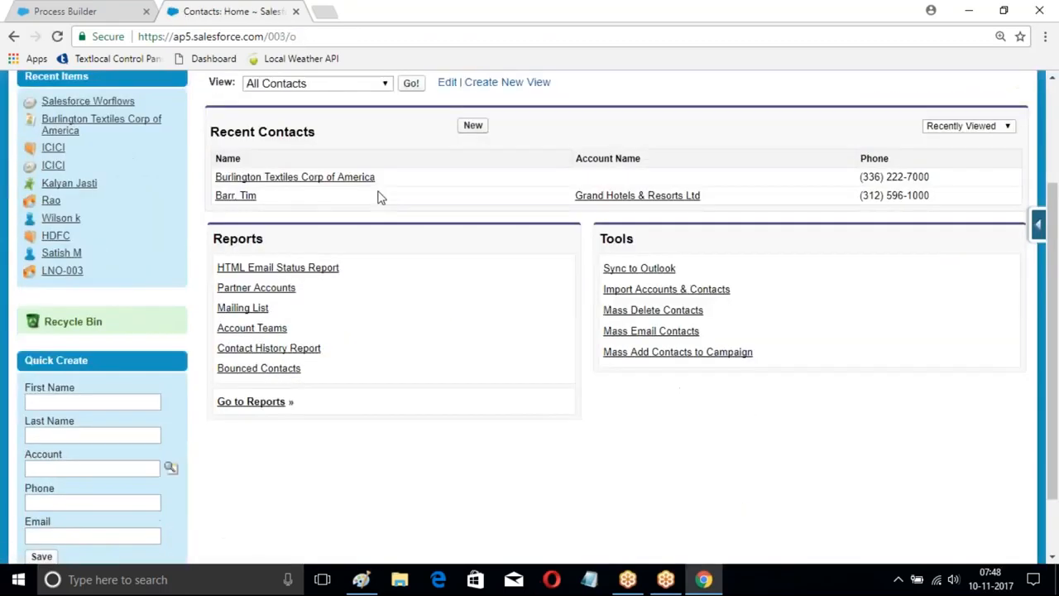
{"action": "left_click", "coordinate": [384, 82]}
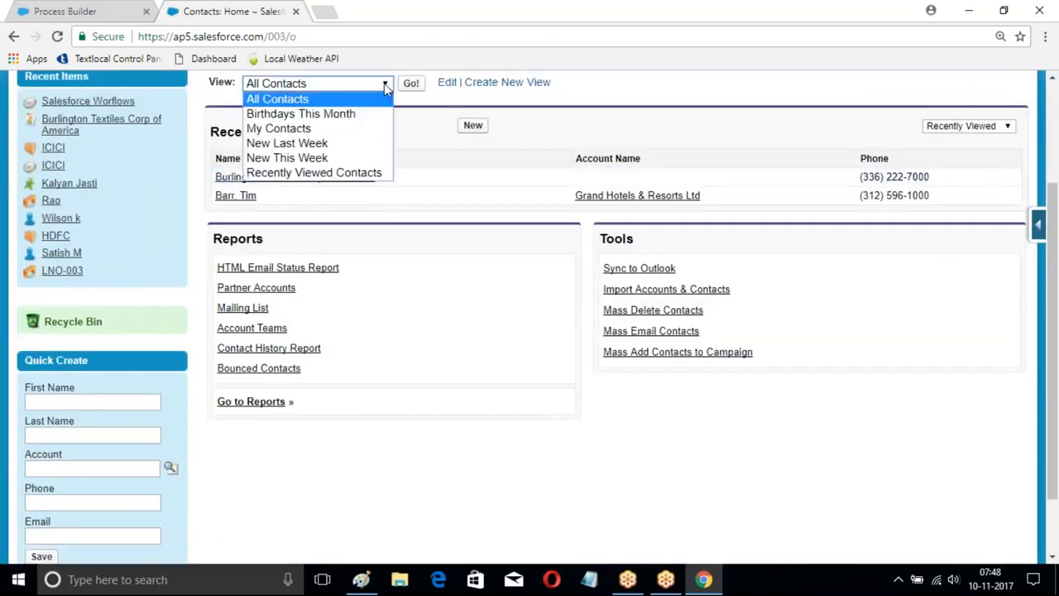
{"action": "left_click", "coordinate": [302, 158]}
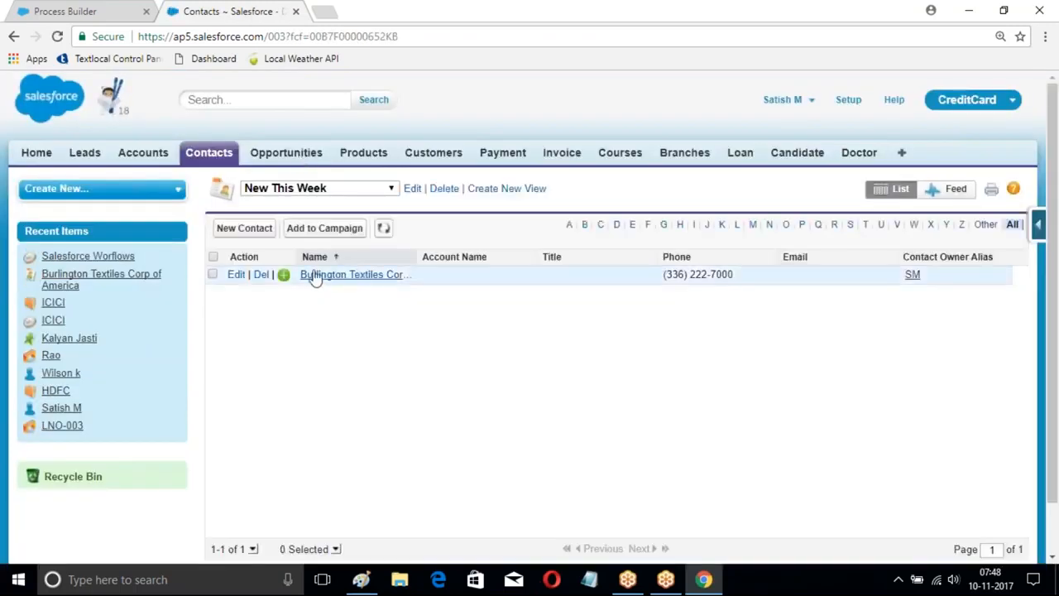
Step: Open the Burlington Textiles Corp of America contact and examine its feed entry and contact details
{"action": "left_click", "coordinate": [358, 277]}
{"action": "scroll", "coordinate": [513, 324], "scroll_direction": "down", "scroll_amount": 3}
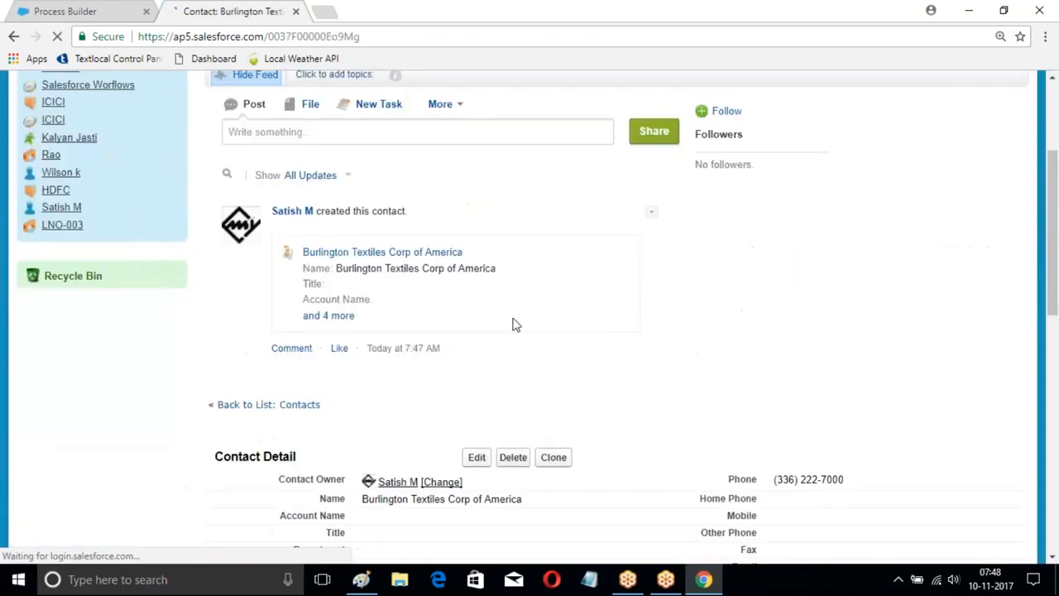
{"action": "scroll", "coordinate": [511, 326], "scroll_direction": "down", "scroll_amount": 4}
{"action": "scroll", "coordinate": [508, 334], "scroll_direction": "up", "scroll_amount": 4}
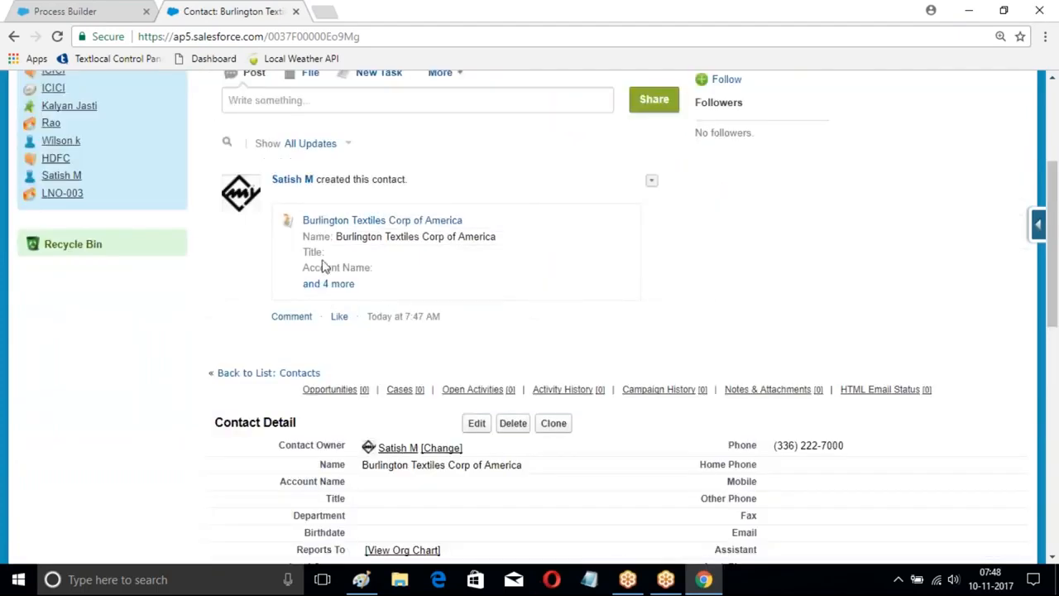
{"action": "scroll", "coordinate": [543, 286], "scroll_direction": "down", "scroll_amount": 4}
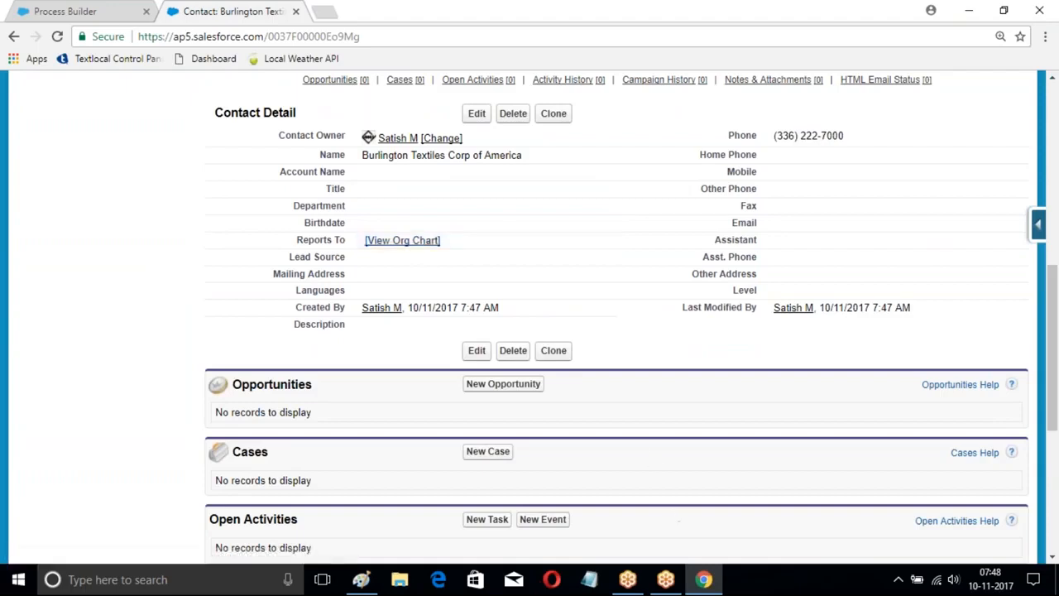
Step: Switch to a maximized Notepad window and list Task, FieldUpdate, Outbound and Email Alert on separate lines
{"action": "left_click", "coordinate": [590, 579]}
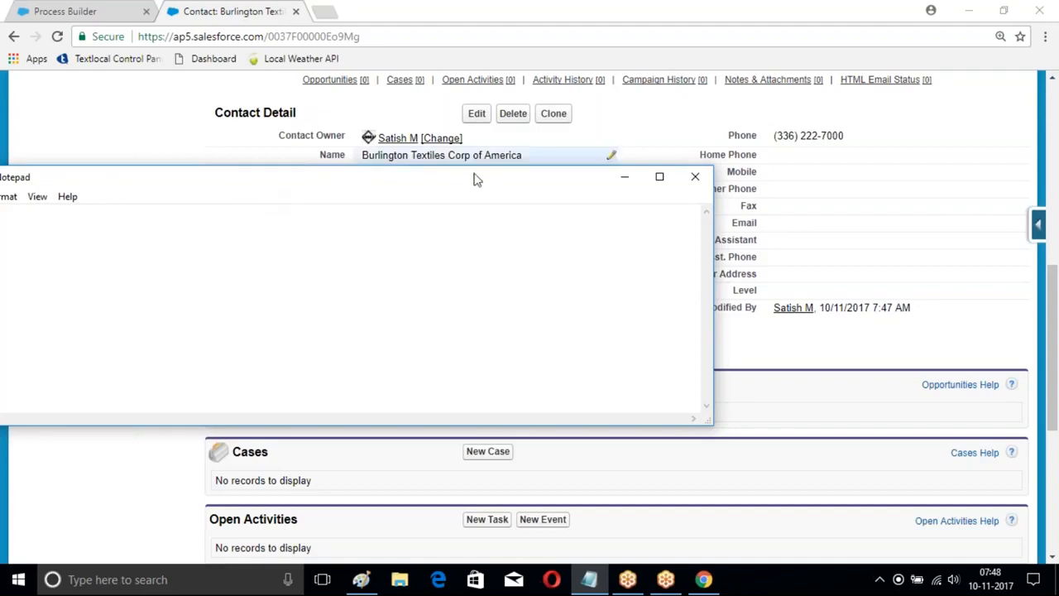
{"action": "left_click", "coordinate": [659, 176]}
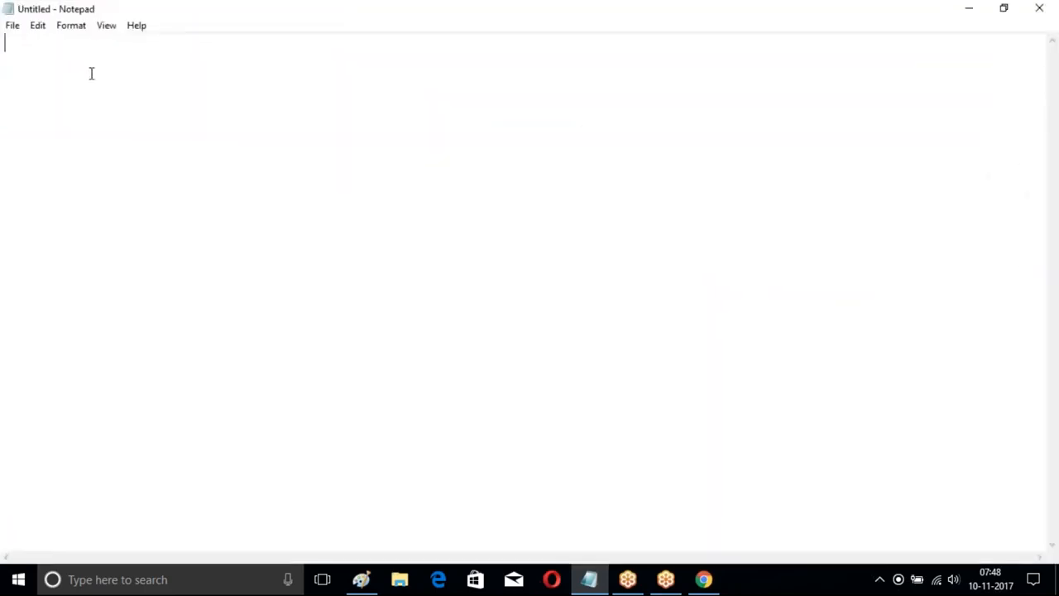
{"action": "type", "text": "Task"}
{"action": "key", "text": "Return"}
{"action": "type", "text": "FieldU"}
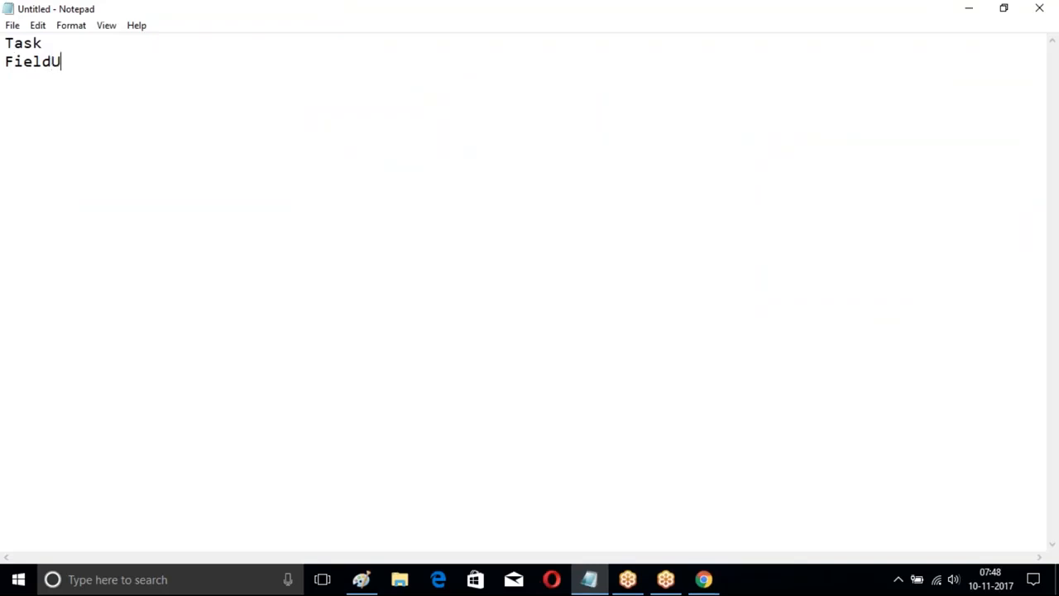
{"action": "type", "text": "pdate"}
{"action": "key", "text": "Return"}
{"action": "type", "text": "Outbound"}
{"action": "key", "text": "Return"}
{"action": "type", "text": "M"}
{"action": "key", "text": "BackSpace"}
{"action": "type", "text": "Email l"}
{"action": "type", "text": "lert"}
Step: Leave two blank lines and add a second list with Task, FieldUpdate, Outbond and EmailAlert on separate lines
{"action": "key", "text": "Return"}
{"action": "key", "text": "Return"}
{"action": "key", "text": "Return"}
{"action": "type", "text": "Tas"}
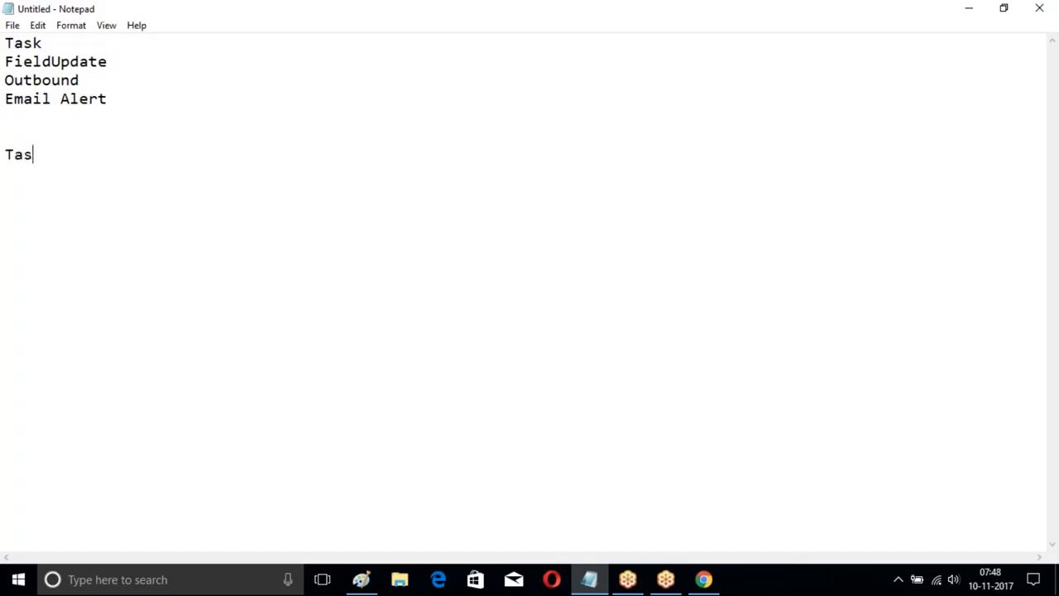
{"action": "type", "text": "k"}
{"action": "key", "text": "Return"}
{"action": "type", "text": "FieldUda"}
{"action": "key", "text": "BackSpace"}
{"action": "key", "text": "BackSpace"}
{"action": "type", "text": "pdate"}
{"action": "key", "text": "Return"}
{"action": "type", "text": "Outbond"}
{"action": "key", "text": "Return"}
{"action": "type", "text": "EmailAlert"}
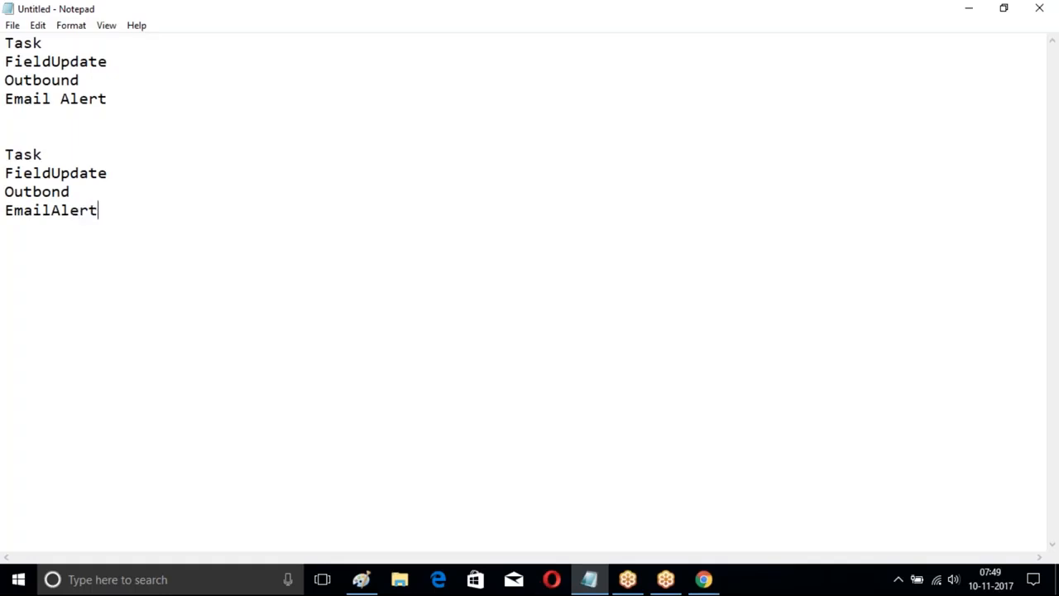
Step: Add the heading "Process Builder :" below the second list, with Apex as its first indented entry
{"action": "key", "text": "Return"}
{"action": "key", "text": "Return"}
{"action": "key", "text": "Return"}
{"action": "type", "text": "Process Builder :"}
{"action": "key", "text": "Return"}
{"action": "key", "text": "Return"}
{"action": "key", "text": "Tab"}
{"action": "type", "text": "Apex"}
Step: Add the indented entries FLow, Email and Create Record below Apex
{"action": "key", "text": "Return"}
{"action": "key", "text": "Tab"}
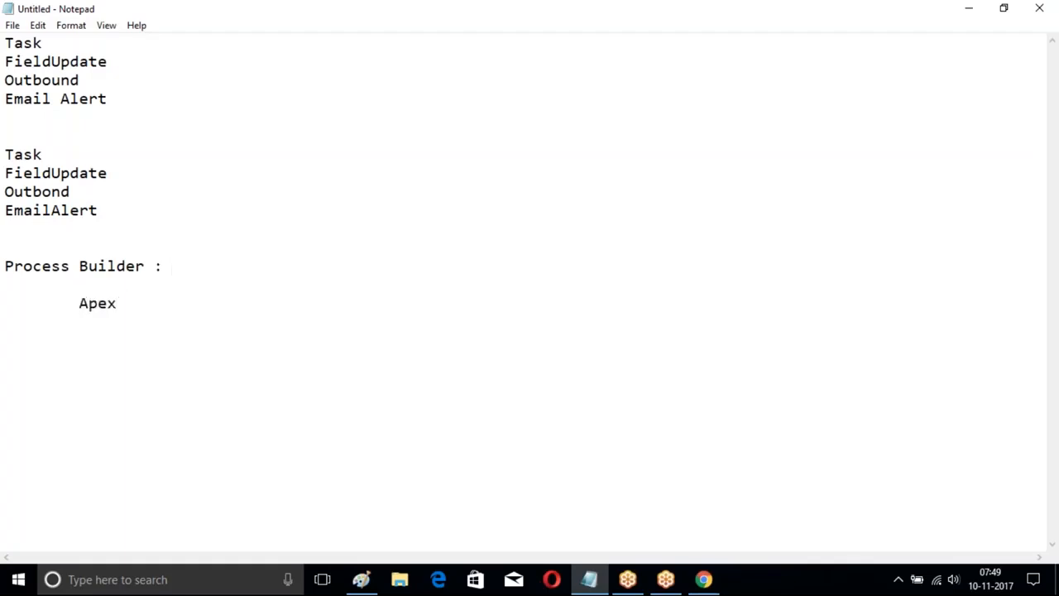
{"action": "type", "text": "FLow"}
{"action": "key", "text": "Return"}
{"action": "key", "text": "Tab"}
{"action": "type", "text": "Email"}
{"action": "key", "text": "Return"}
{"action": "key", "text": "Tab"}
{"action": "type", "text": "Create Record"}
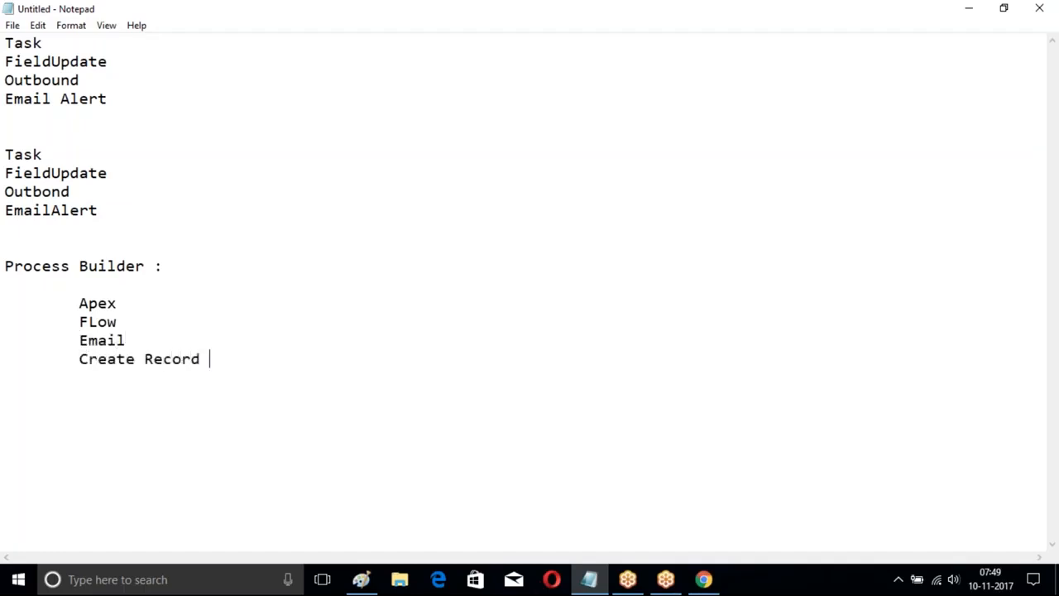
Step: Add the indented entries Quick Action, Chatter and Record Update below Create Record
{"action": "key", "text": "Return"}
{"action": "key", "text": "Tab"}
{"action": "type", "text": "Quic"}
{"action": "type", "text": "k Action"}
{"action": "key", "text": "Return"}
{"action": "key", "text": "Tab"}
{"action": "type", "text": "Chatter"}
{"action": "key", "text": "Return"}
{"action": "key", "text": "Tab"}
{"action": "type", "text": "Record "}
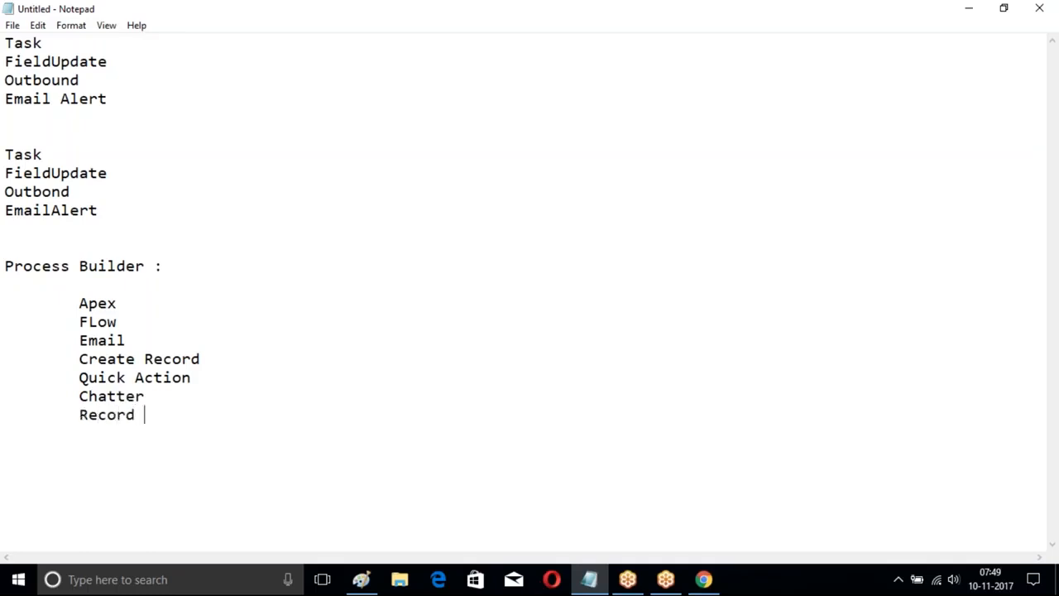
{"action": "type", "text": "Update"}
Step: Complete the Process Builder list with the indented entries Submit for Approval and Process
{"action": "key", "text": "Return"}
{"action": "key", "text": "Tab"}
{"action": "type", "text": "Submit fo"}
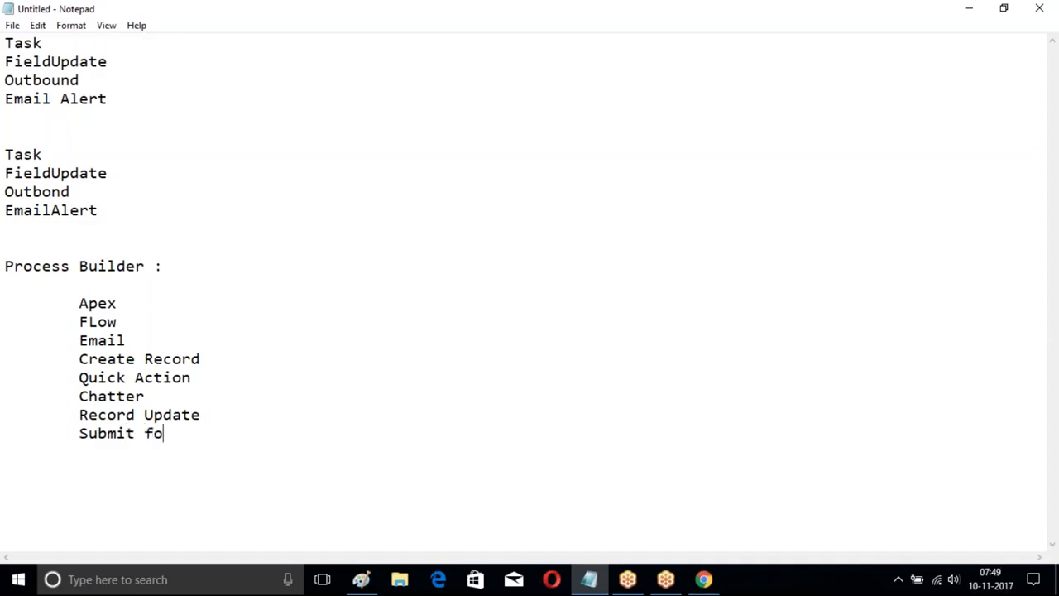
{"action": "type", "text": "r Approval"}
{"action": "key", "text": "Return"}
{"action": "key", "text": "Tab"}
{"action": "type", "text": "Process"}
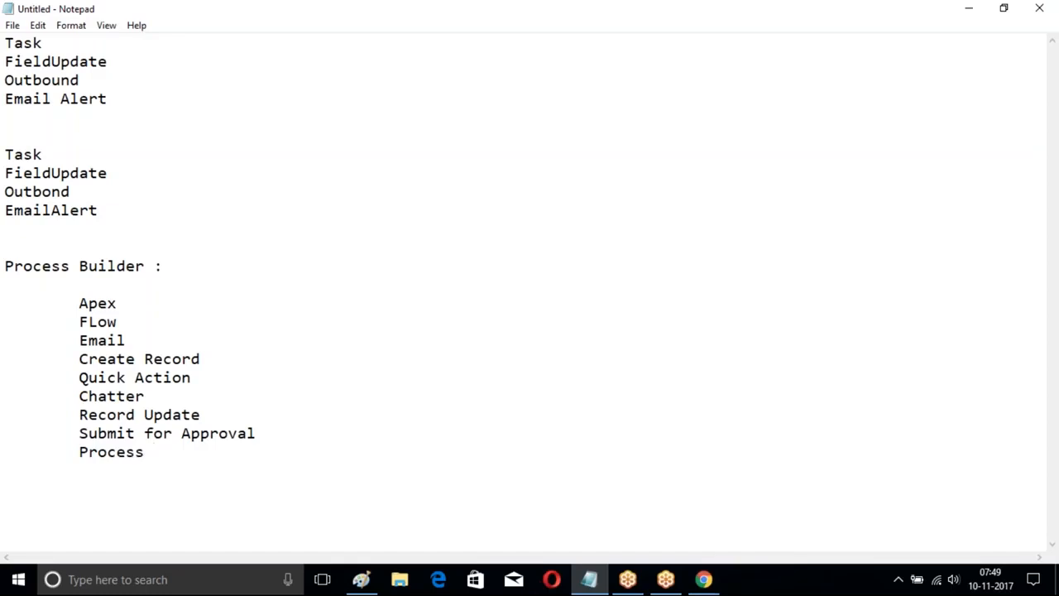
Step: Annotate the Apex and FLow entries in the Process Builder list with ": Program"
{"action": "left_click", "coordinate": [135, 306]}
{"action": "key", "text": "Tab"}
{"action": "type", "text": ": Program"}
{"action": "left_click", "coordinate": [136, 325]}
{"action": "key", "text": "Tab"}
{"action": "type", "text": ": Program"}
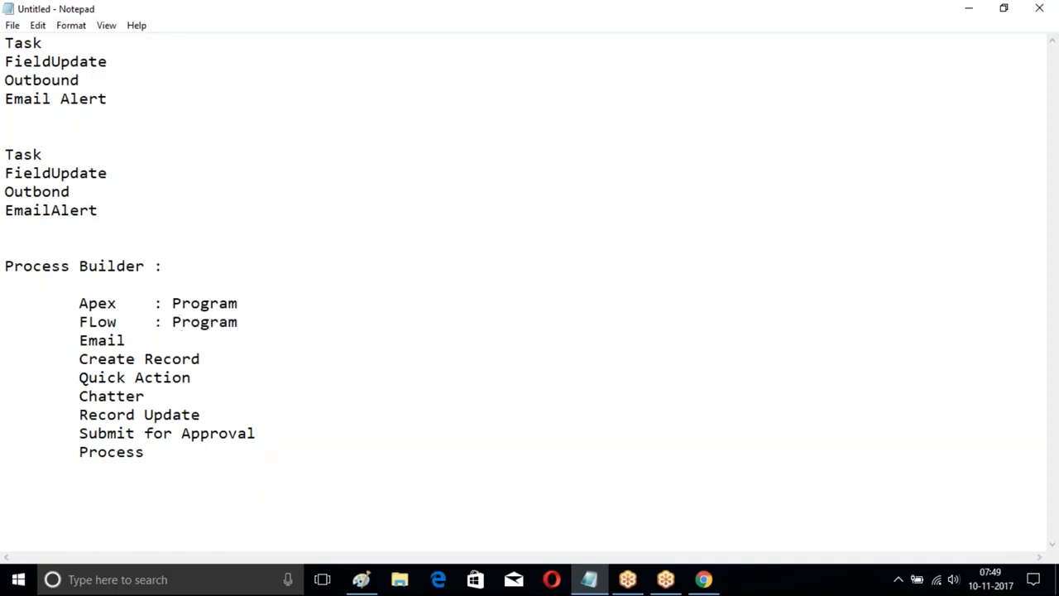
Step: Go through the entries from Email to Submit for Approval, highlighting Quick Action, Record Update and Submit for Approval in turn
{"action": "left_click", "coordinate": [143, 345]}
{"action": "key", "text": "Tab"}
{"action": "left_click", "coordinate": [208, 364]}
{"action": "left_click_drag", "start_coordinate": [80, 378], "coordinate": [197, 387]}
{"action": "left_click", "coordinate": [179, 394]}
{"action": "key", "text": "Tab"}
{"action": "left_click_drag", "start_coordinate": [87, 414], "coordinate": [219, 416]}
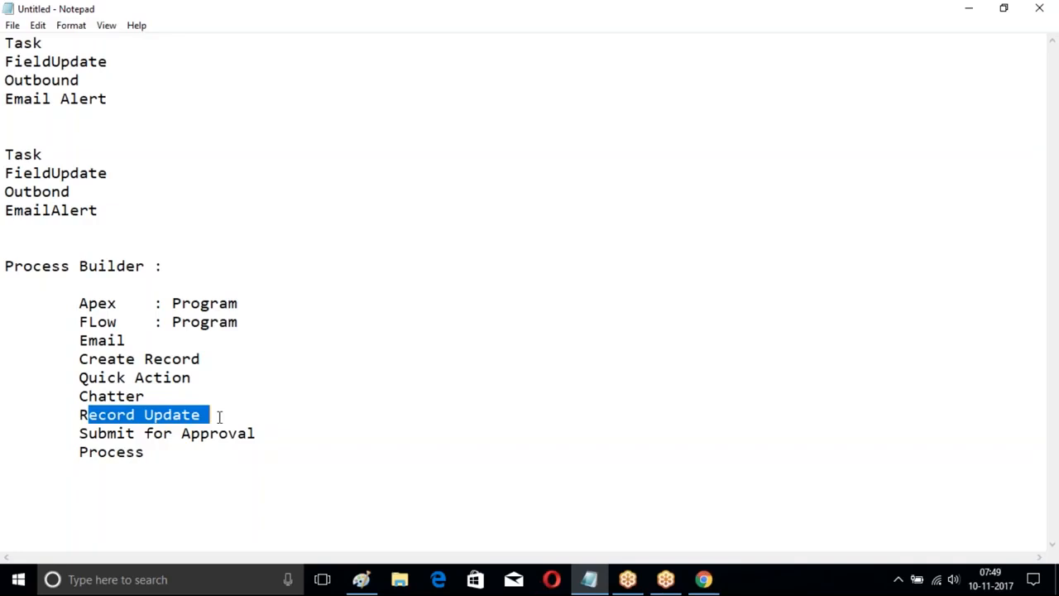
{"action": "left_click", "coordinate": [99, 419]}
{"action": "left_click_drag", "start_coordinate": [77, 433], "coordinate": [257, 434]}
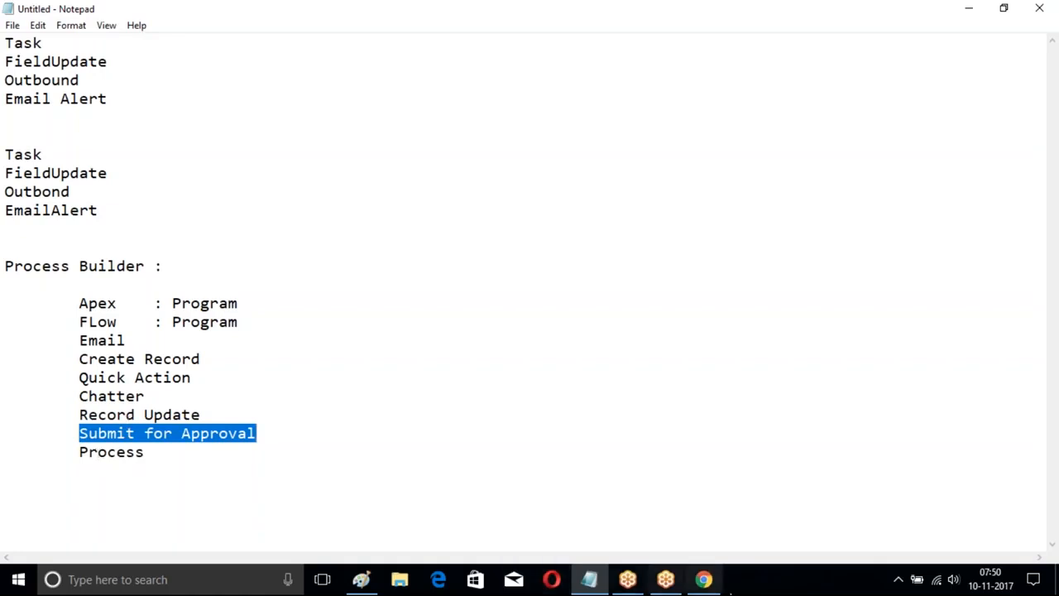
Step: Switch back to Process Builder in the browser, deactivate the Opportunity Process version and confirm the deactivation
{"action": "left_click", "coordinate": [703, 579]}
{"action": "scroll", "coordinate": [429, 352], "scroll_direction": "up", "scroll_amount": 4}
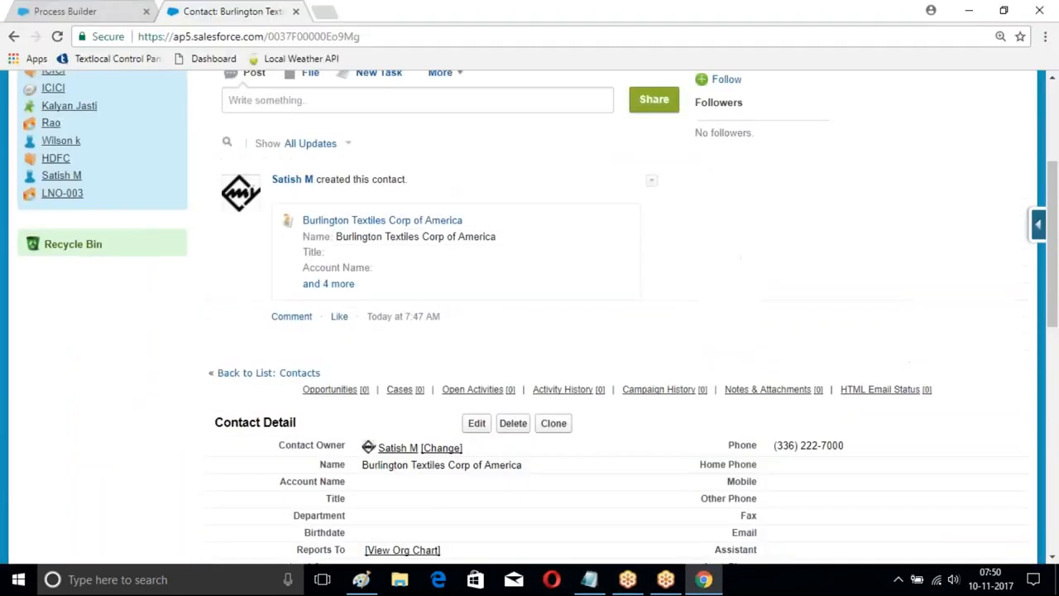
{"action": "left_click", "coordinate": [82, 12]}
{"action": "left_click", "coordinate": [930, 130]}
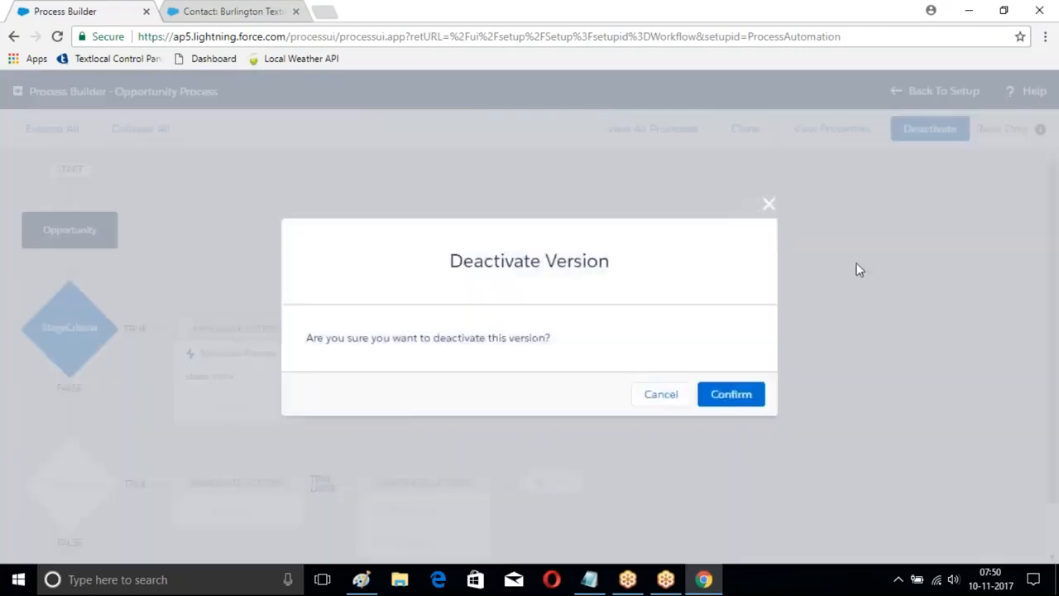
{"action": "left_click", "coordinate": [729, 394]}
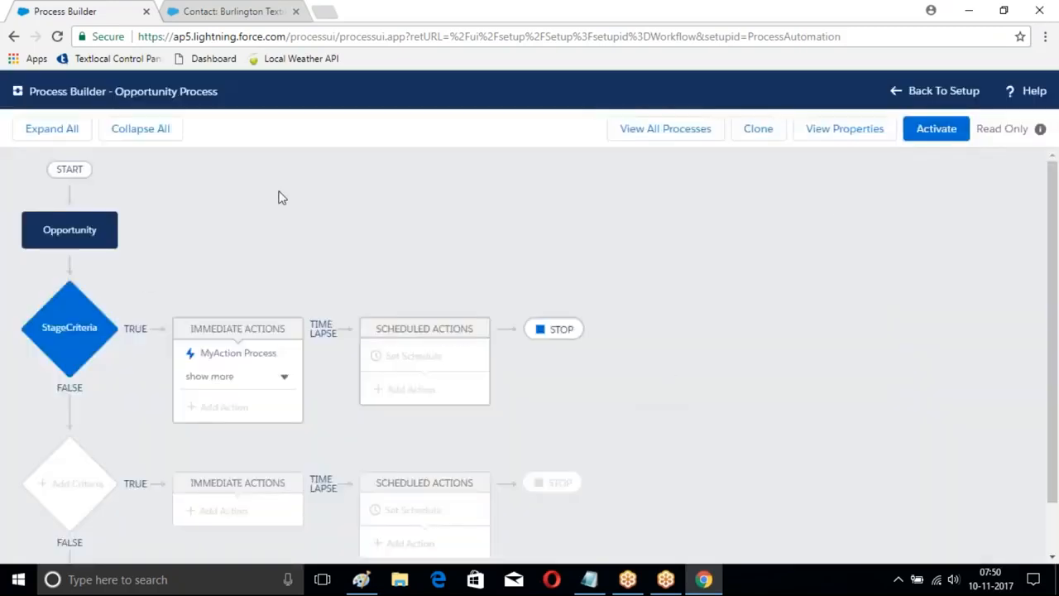
Step: Create a process named Student Proces with API name Student_Proces that starts when it's invoked by another process
{"action": "left_click", "coordinate": [659, 128]}
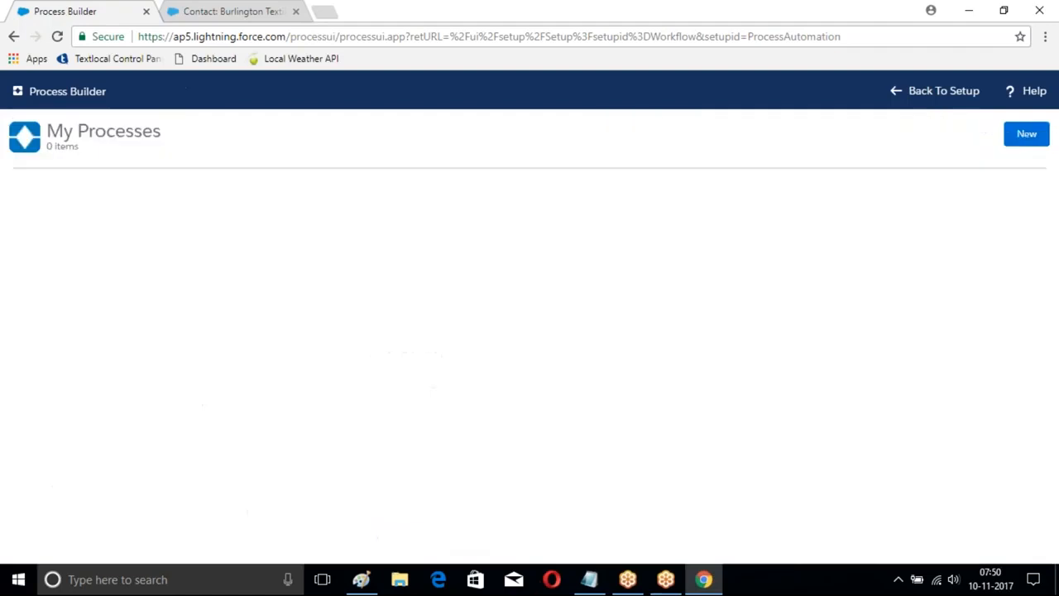
{"action": "left_click", "coordinate": [1025, 136]}
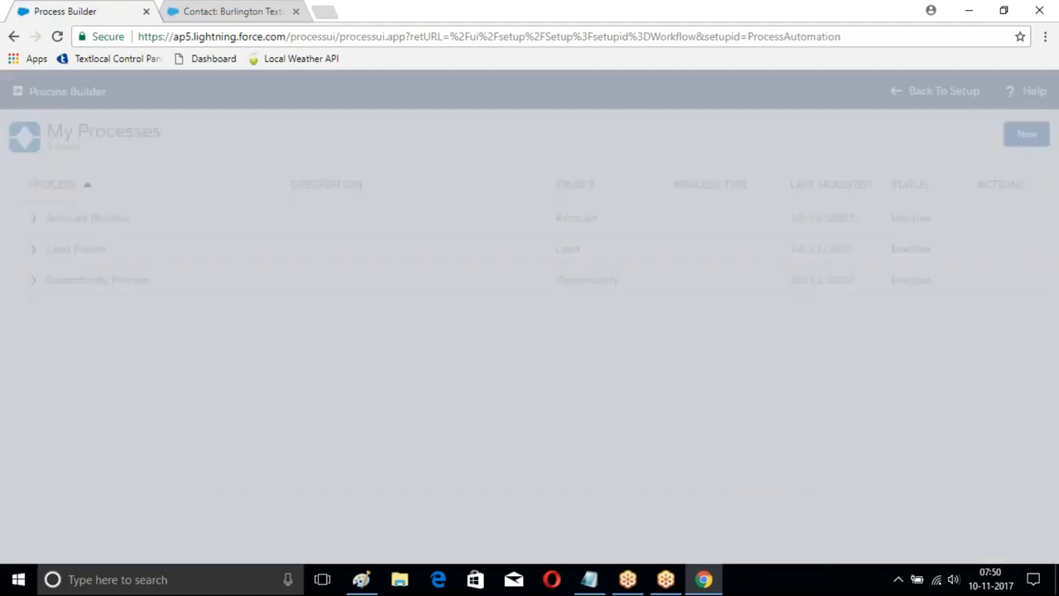
{"action": "scroll", "coordinate": [615, 287], "scroll_direction": "down", "scroll_amount": 1}
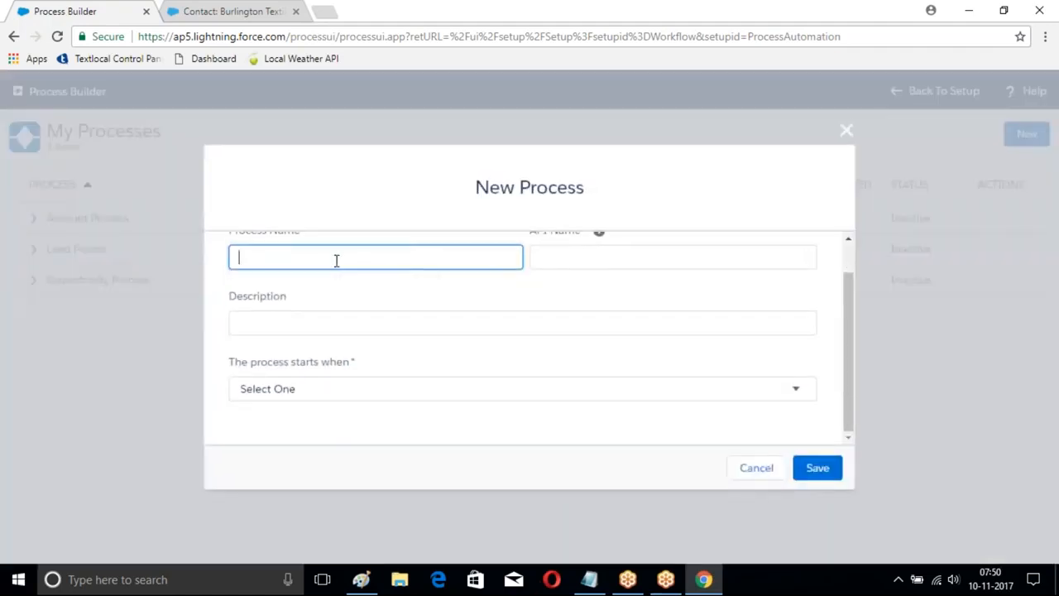
{"action": "scroll", "coordinate": [336, 261], "scroll_direction": "up", "scroll_amount": 1}
{"action": "type", "text": "Student "}
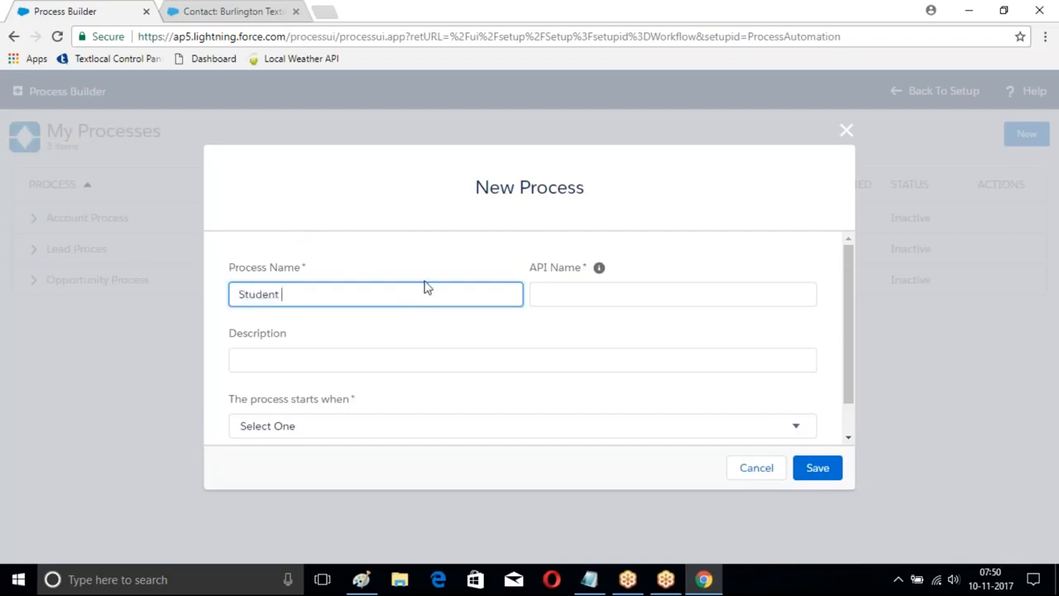
{"action": "type", "text": "Proce"}
{"action": "left_click", "coordinate": [673, 295]}
{"action": "scroll", "coordinate": [518, 340], "scroll_direction": "down", "scroll_amount": 1}
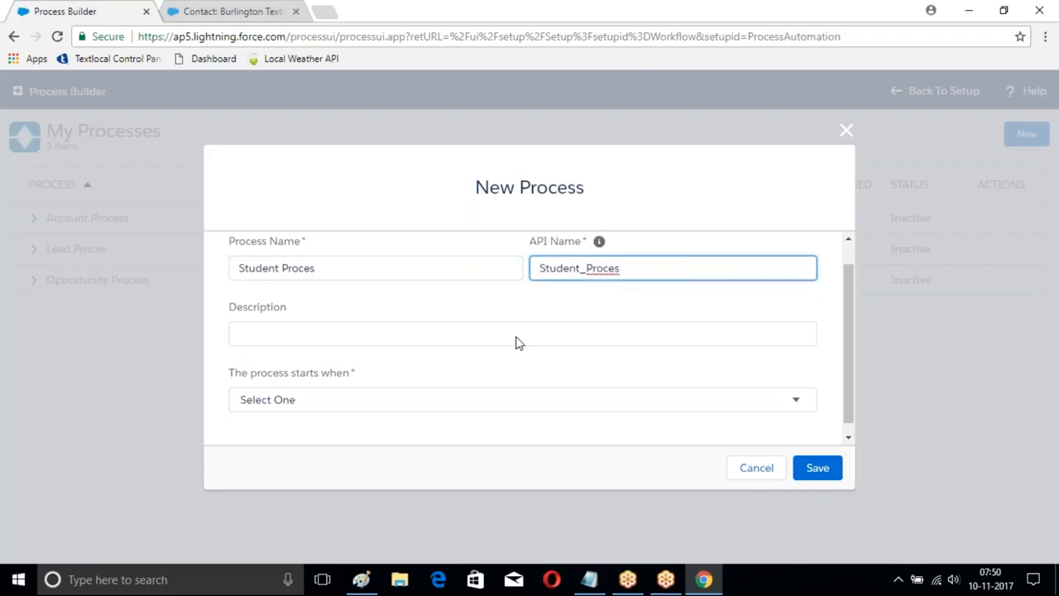
{"action": "left_click", "coordinate": [362, 397]}
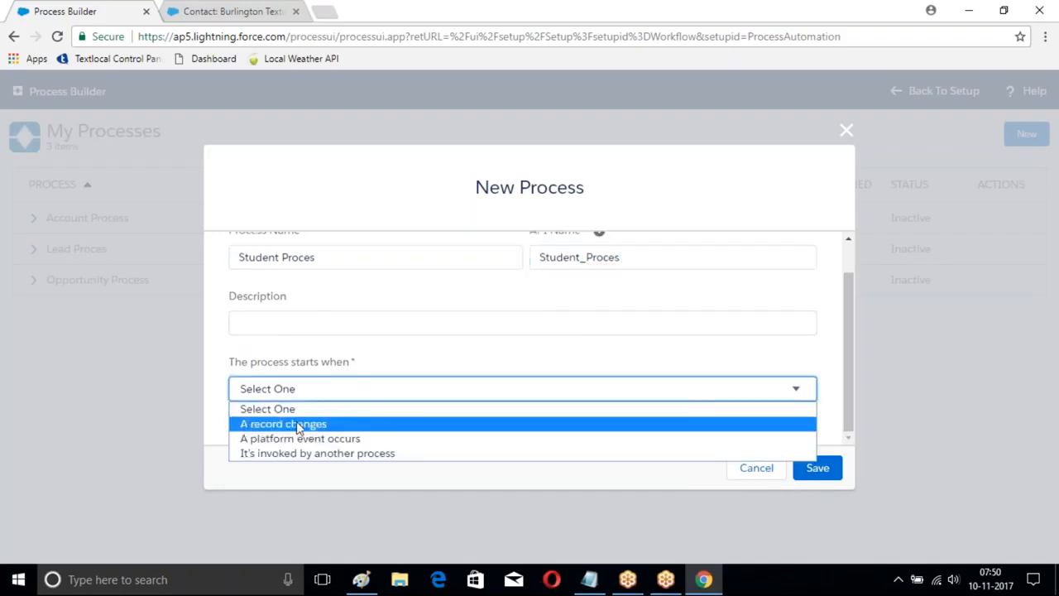
{"action": "left_click", "coordinate": [336, 454]}
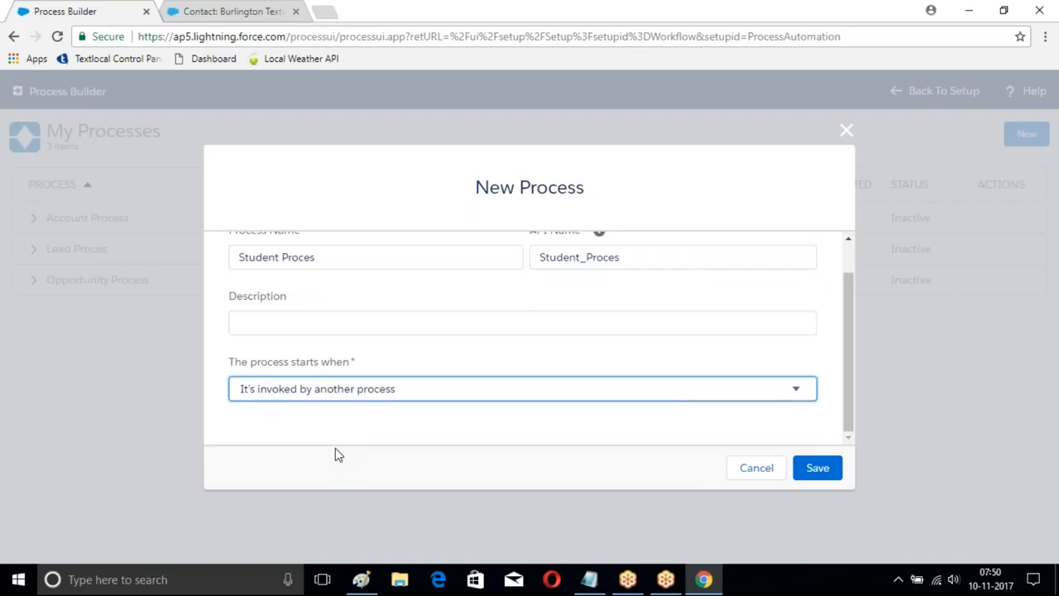
{"action": "left_click", "coordinate": [818, 467]}
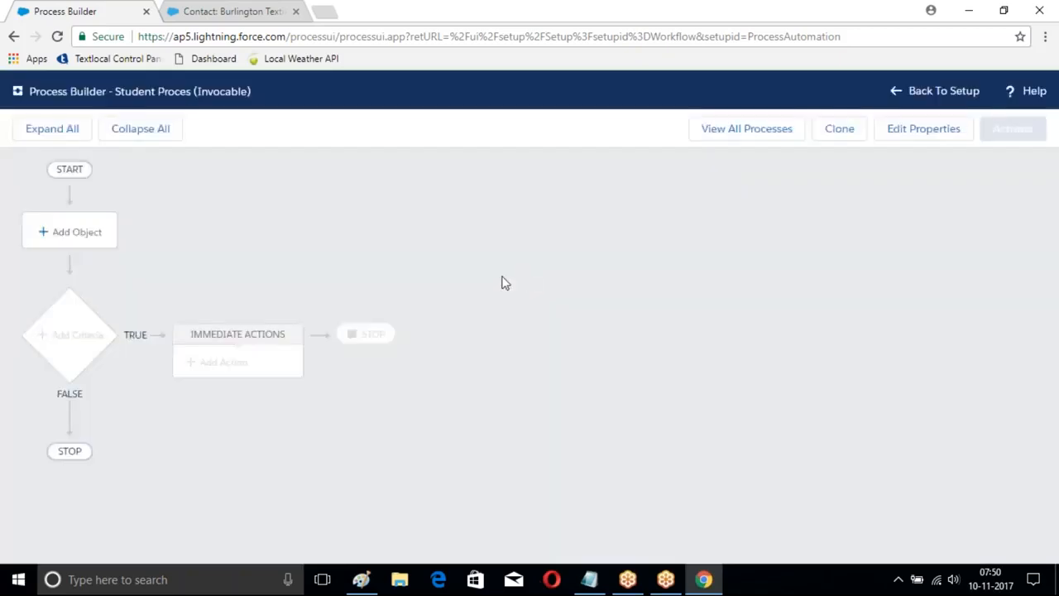
Step: Associate the Branch object with the Student Proces process, save it, and open a new criteria definition
{"action": "left_click", "coordinate": [77, 234]}
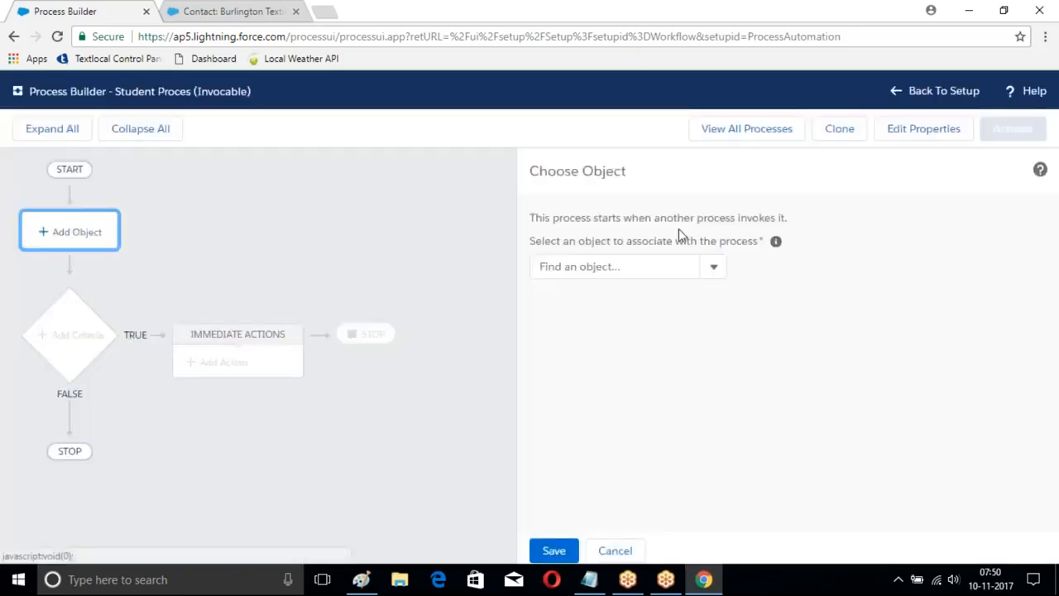
{"action": "left_click", "coordinate": [713, 266]}
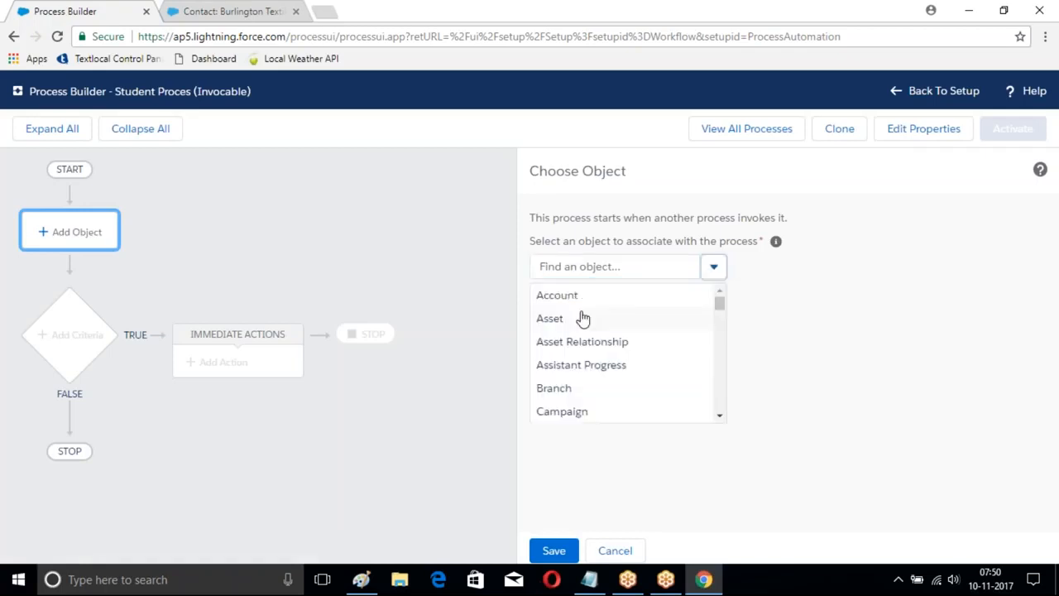
{"action": "left_click", "coordinate": [572, 390]}
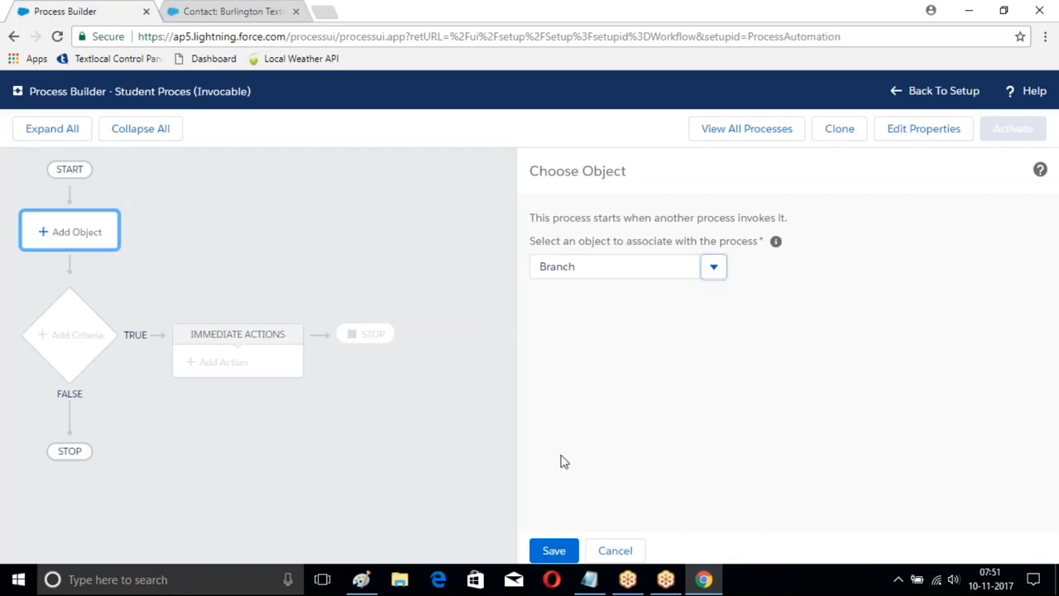
{"action": "left_click", "coordinate": [553, 547]}
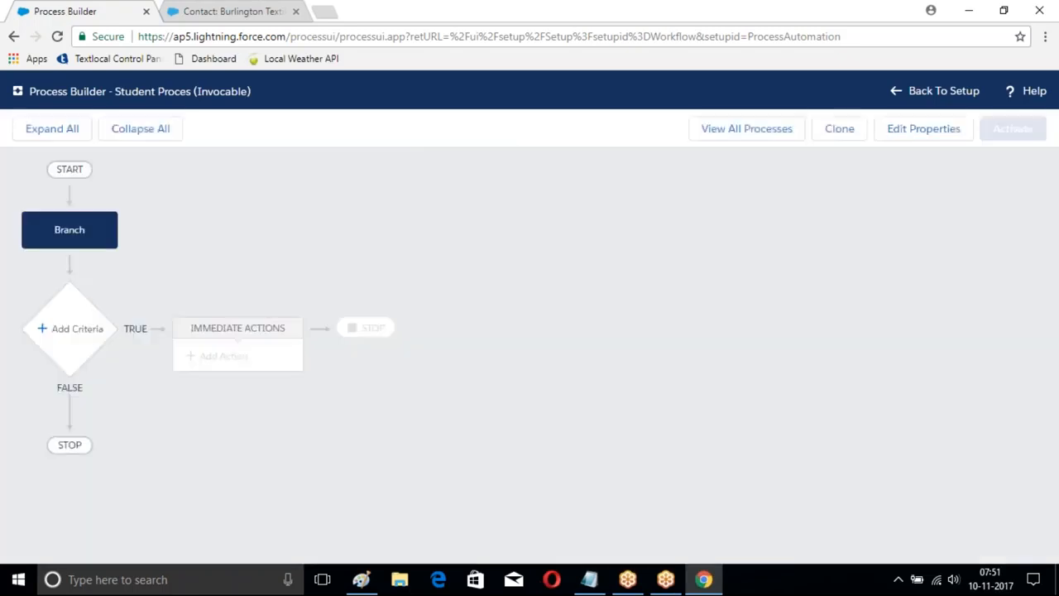
{"action": "left_click", "coordinate": [77, 331]}
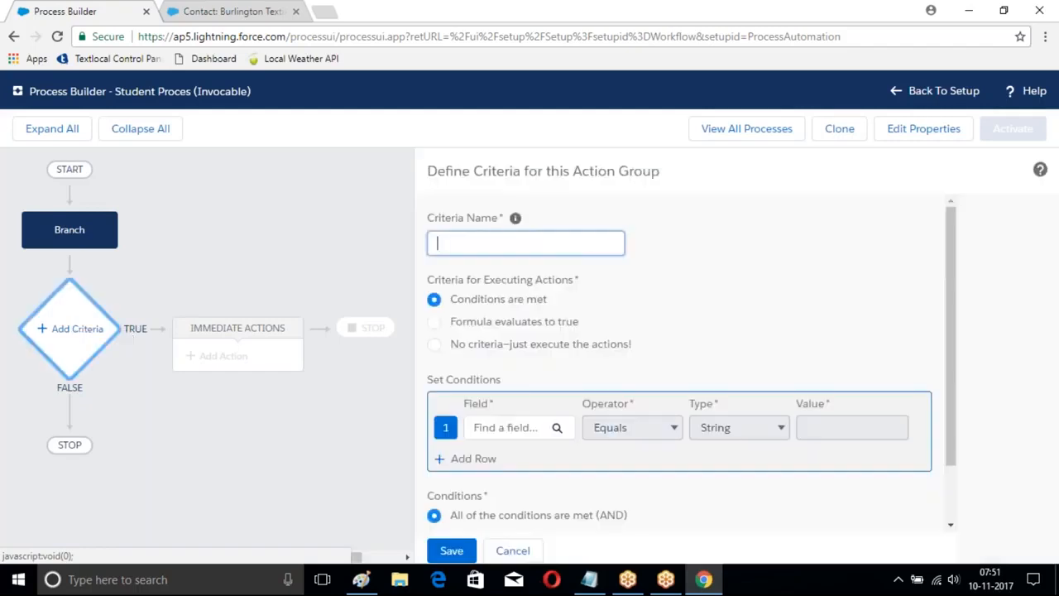
{"action": "type", "text": "Record Create"}
{"action": "scroll", "coordinate": [609, 272], "scroll_direction": "down", "scroll_amount": 2}
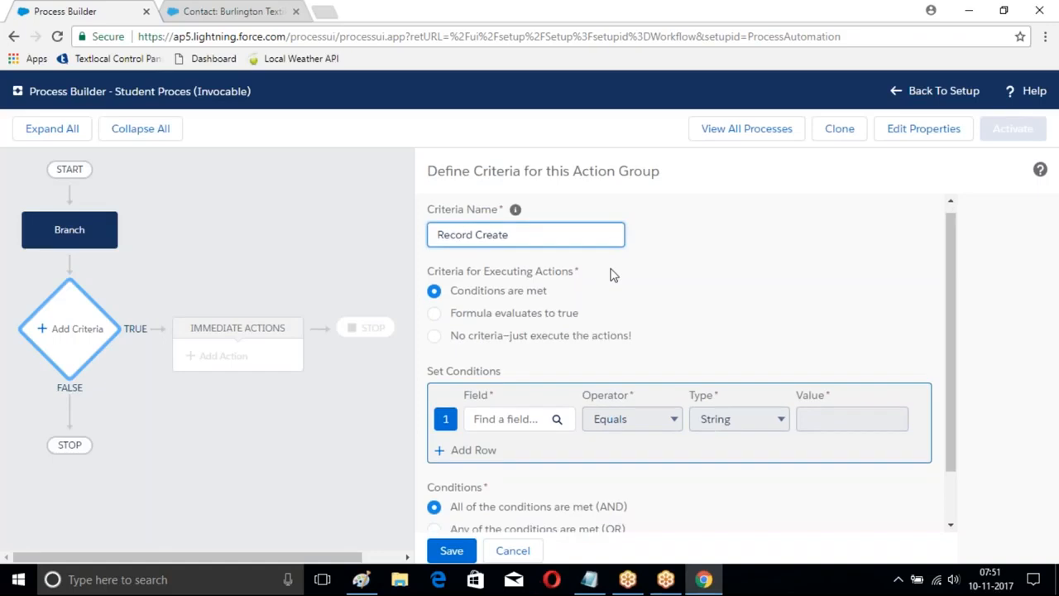
{"action": "scroll", "coordinate": [610, 274], "scroll_direction": "up", "scroll_amount": 2}
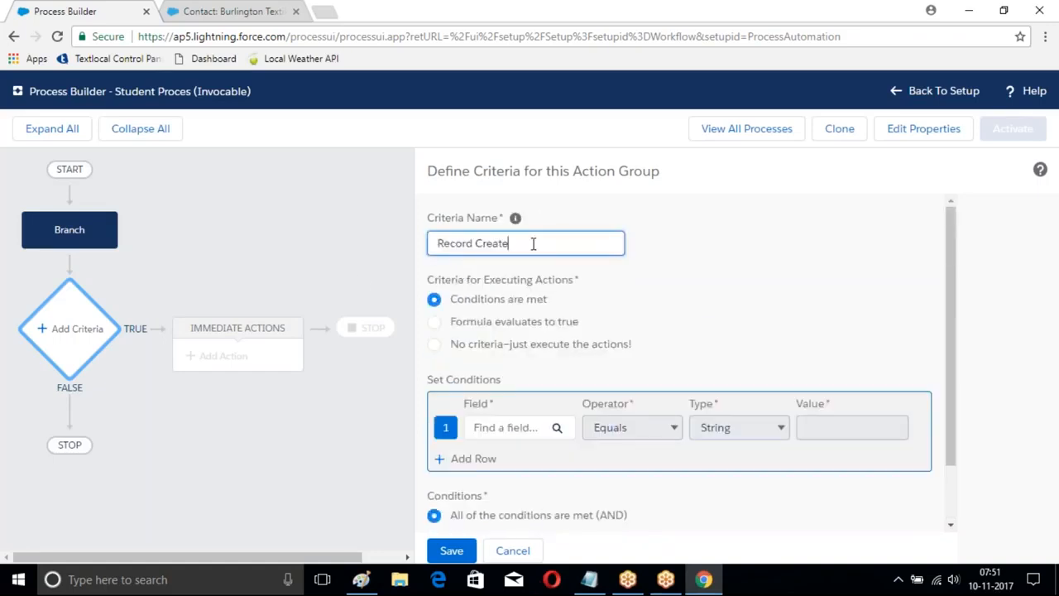
{"action": "left_click_drag", "start_coordinate": [528, 246], "coordinate": [417, 267]}
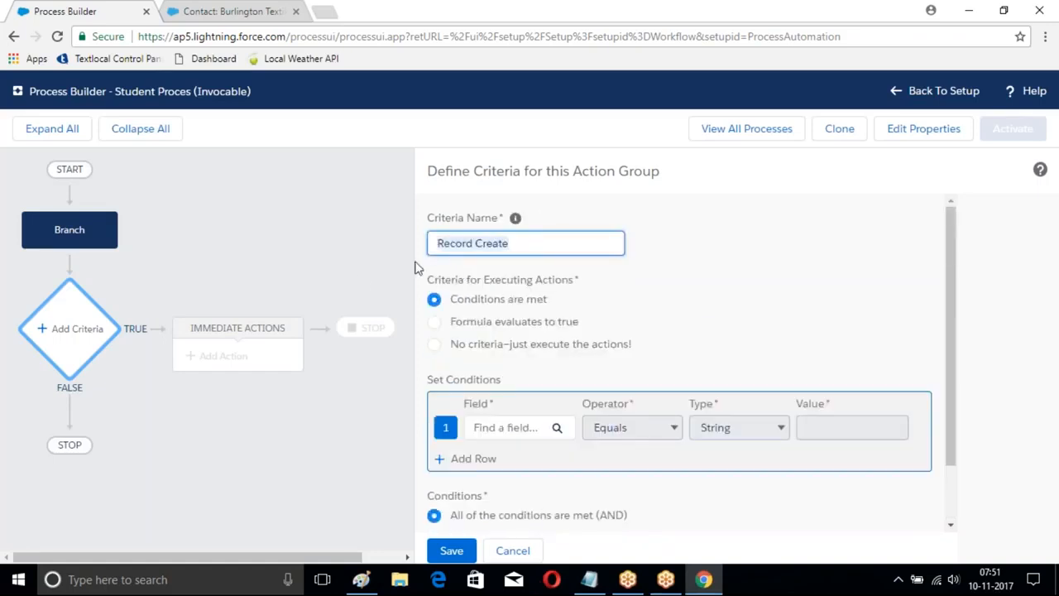
{"action": "key", "text": "BackSpace"}
Step: Set the criteria to "No criteria—just execute the actions!", name it NoCondiiton and save it
{"action": "left_click", "coordinate": [433, 344]}
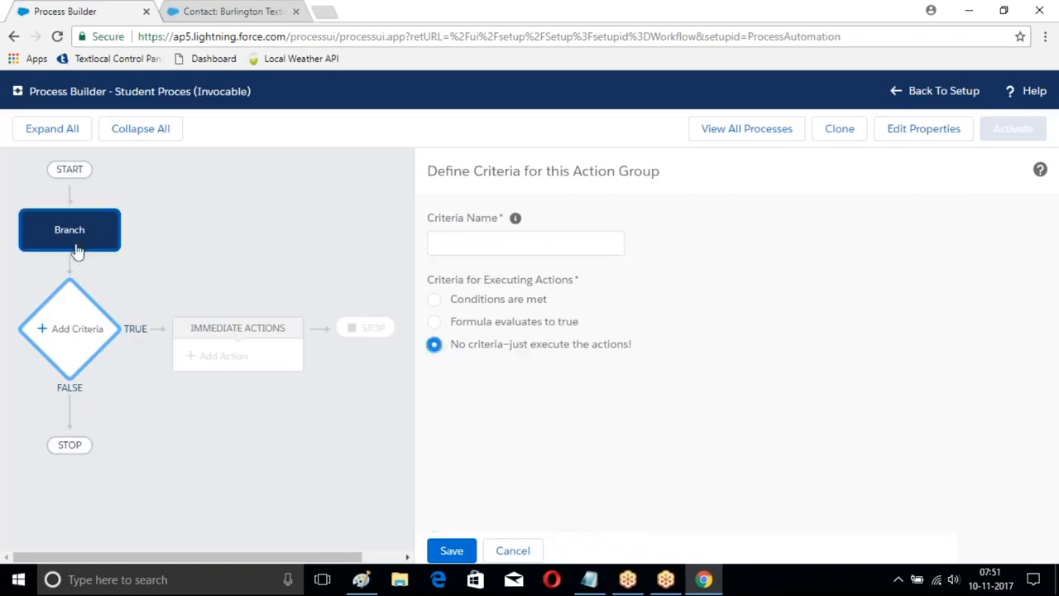
{"action": "left_click", "coordinate": [452, 550]}
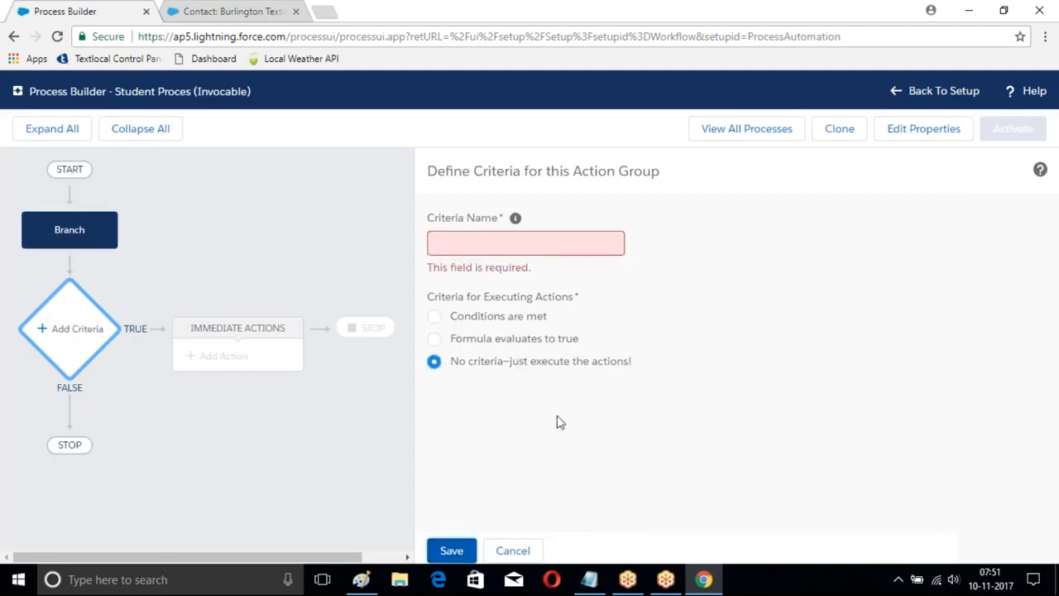
{"action": "left_click", "coordinate": [477, 246]}
{"action": "type", "text": "NoCondiiton"}
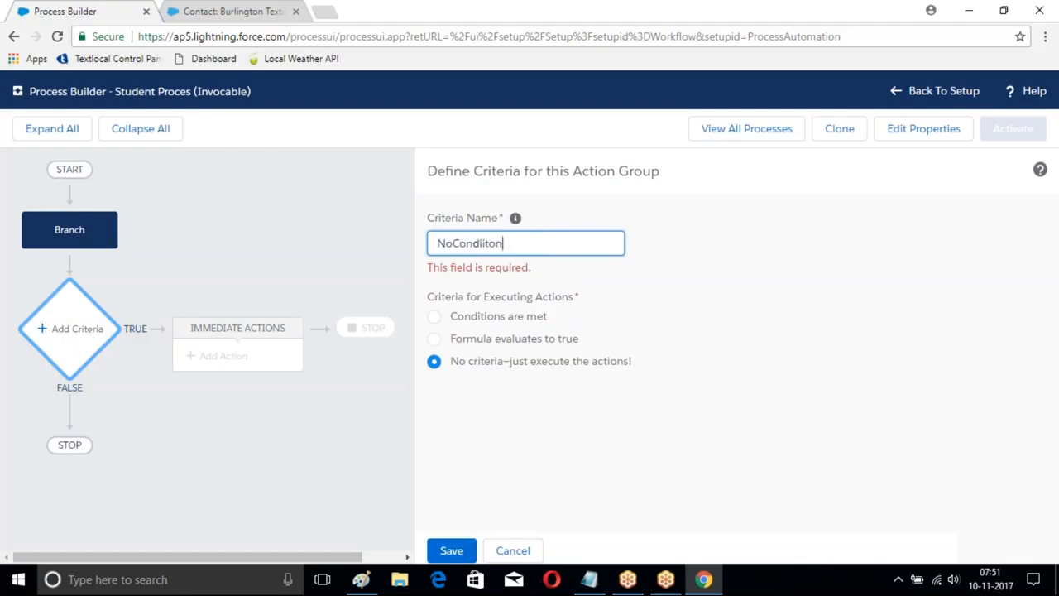
{"action": "left_click", "coordinate": [452, 550]}
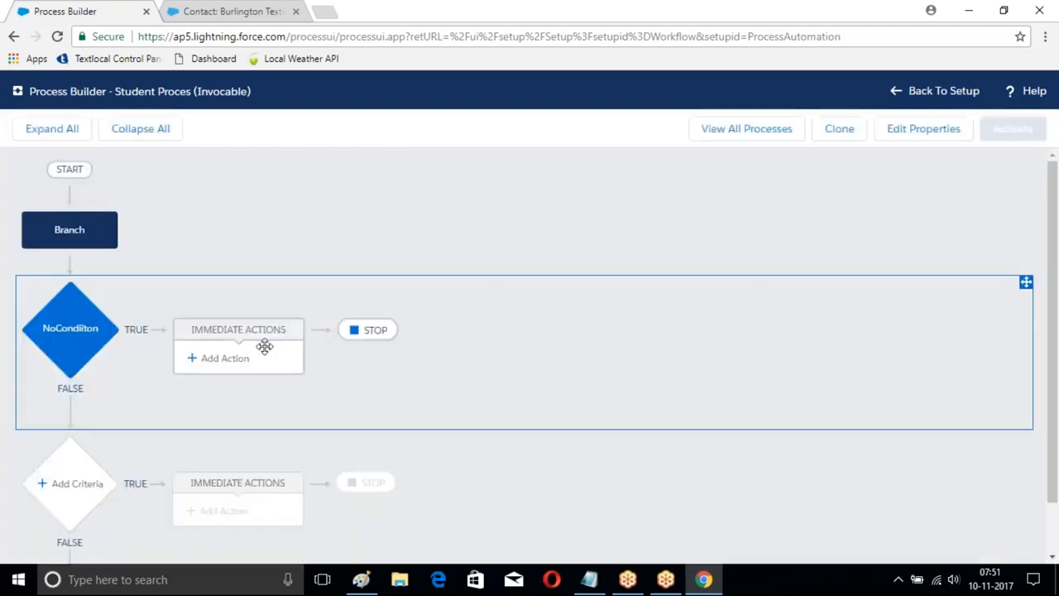
Step: Add a Create a Record immediate action named Branch Create to the NoCondiiton criteria
{"action": "left_click", "coordinate": [219, 357]}
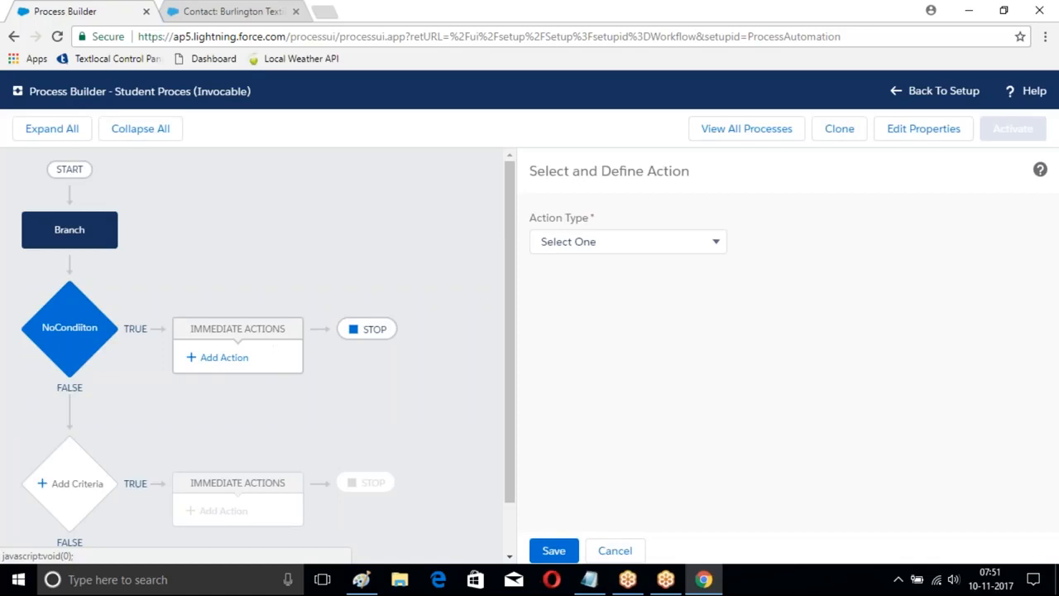
{"action": "left_click", "coordinate": [650, 241]}
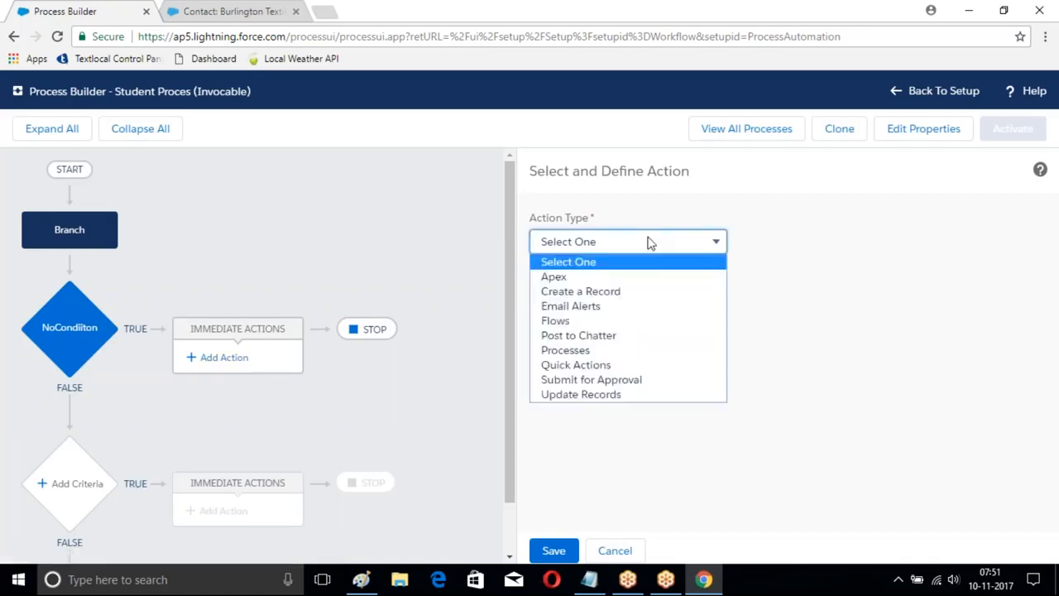
{"action": "left_click", "coordinate": [597, 296]}
{"action": "left_click", "coordinate": [580, 307]}
{"action": "type", "text": "Branch Create"}
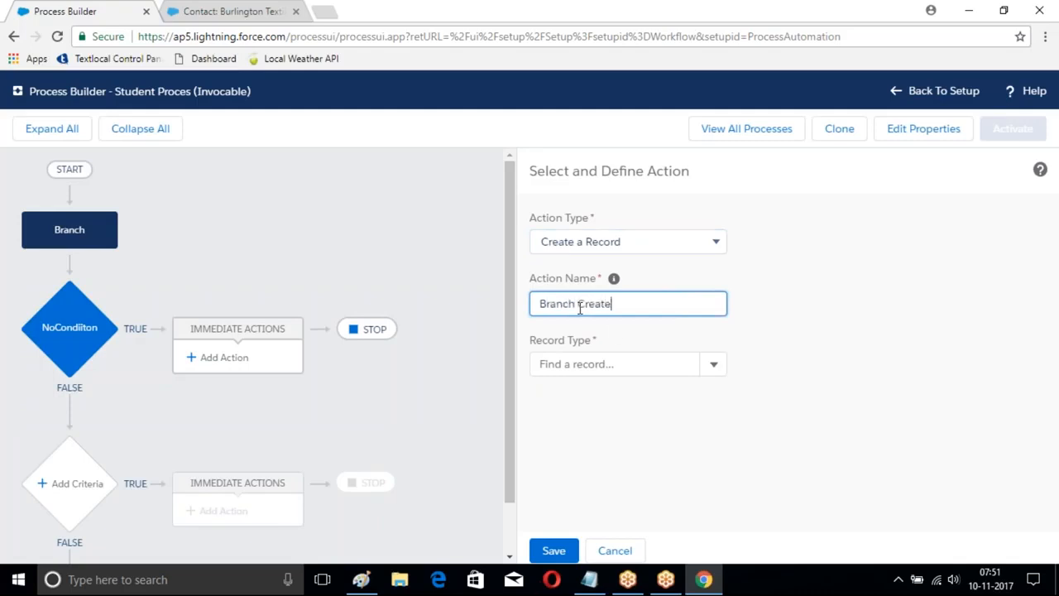
Step: Set the action's record type to Branch with the Branch Name string value LBNagar, and save the action
{"action": "left_click", "coordinate": [712, 364]}
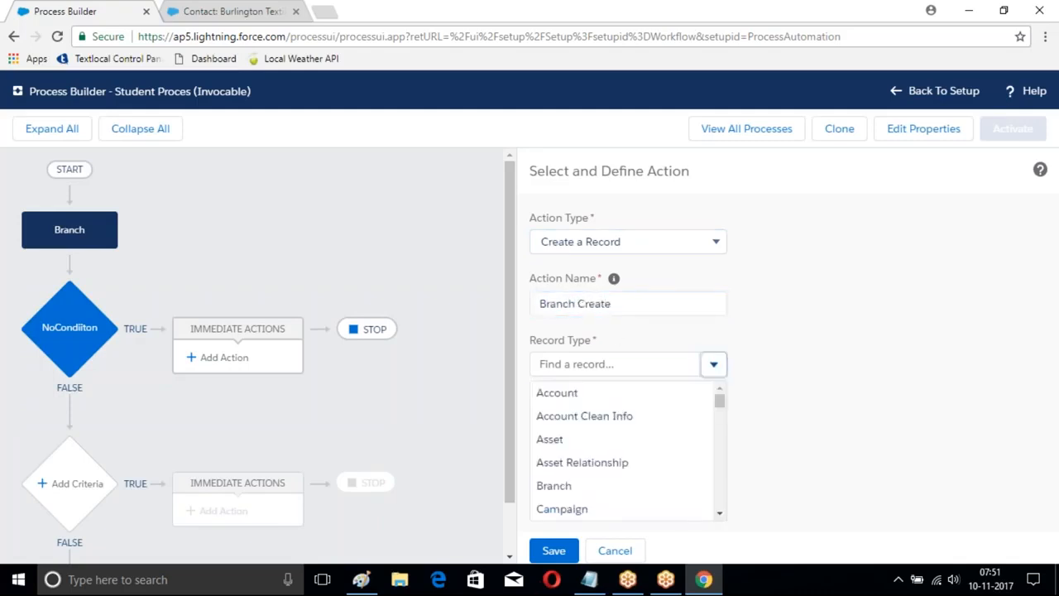
{"action": "scroll", "coordinate": [579, 430], "scroll_direction": "down", "scroll_amount": 1}
{"action": "left_click", "coordinate": [568, 419]}
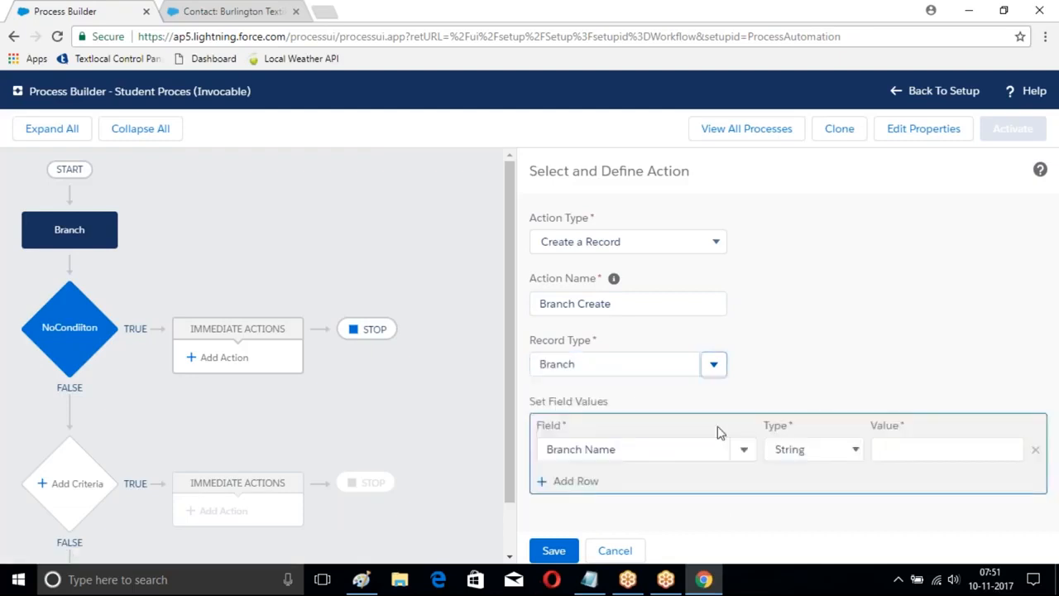
{"action": "left_click", "coordinate": [910, 449]}
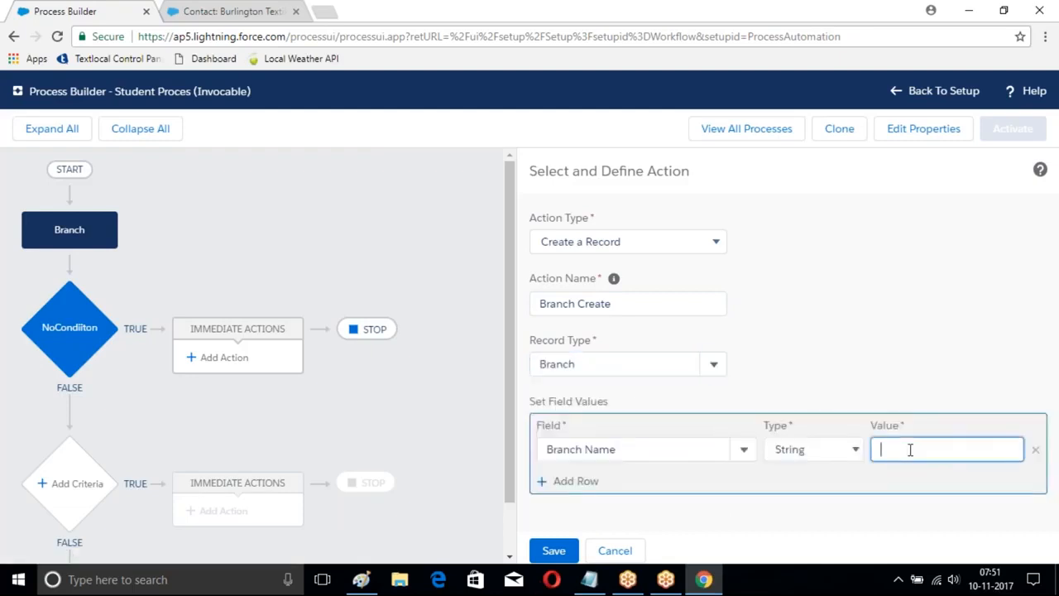
{"action": "type", "text": "LBNagar"}
{"action": "left_click", "coordinate": [553, 550]}
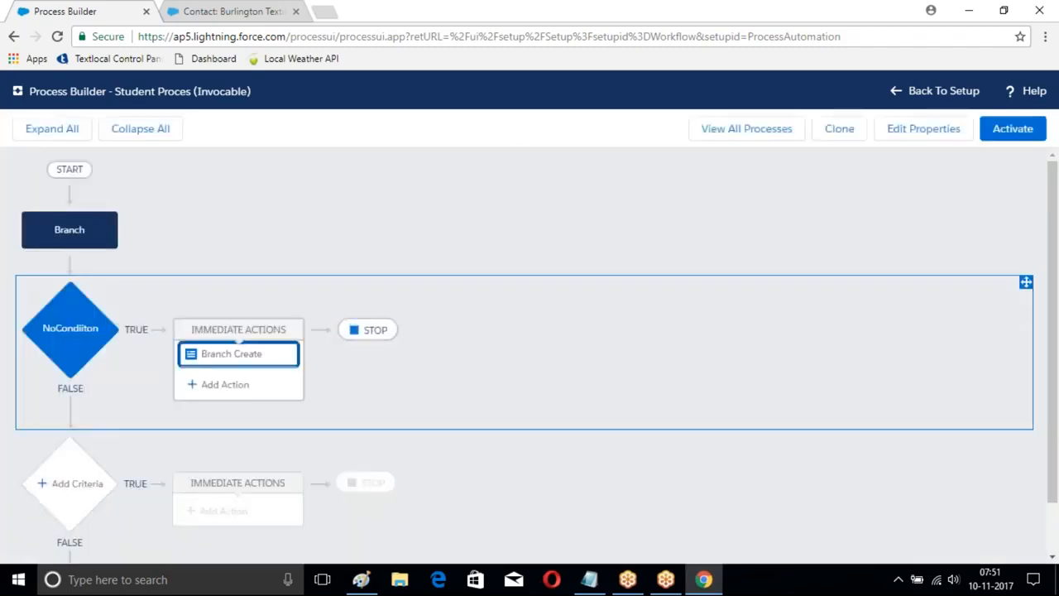
Step: Activate the Student Proces process and confirm the activation
{"action": "scroll", "coordinate": [372, 273], "scroll_direction": "down", "scroll_amount": 1}
{"action": "scroll", "coordinate": [372, 273], "scroll_direction": "up", "scroll_amount": 1}
{"action": "left_click", "coordinate": [1016, 134]}
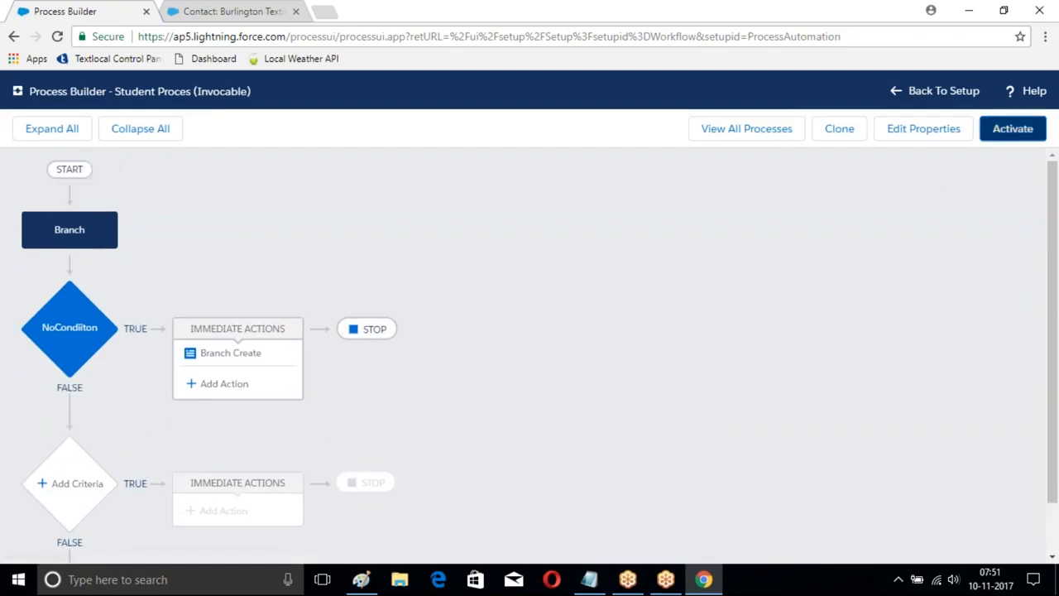
{"action": "left_click", "coordinate": [728, 402]}
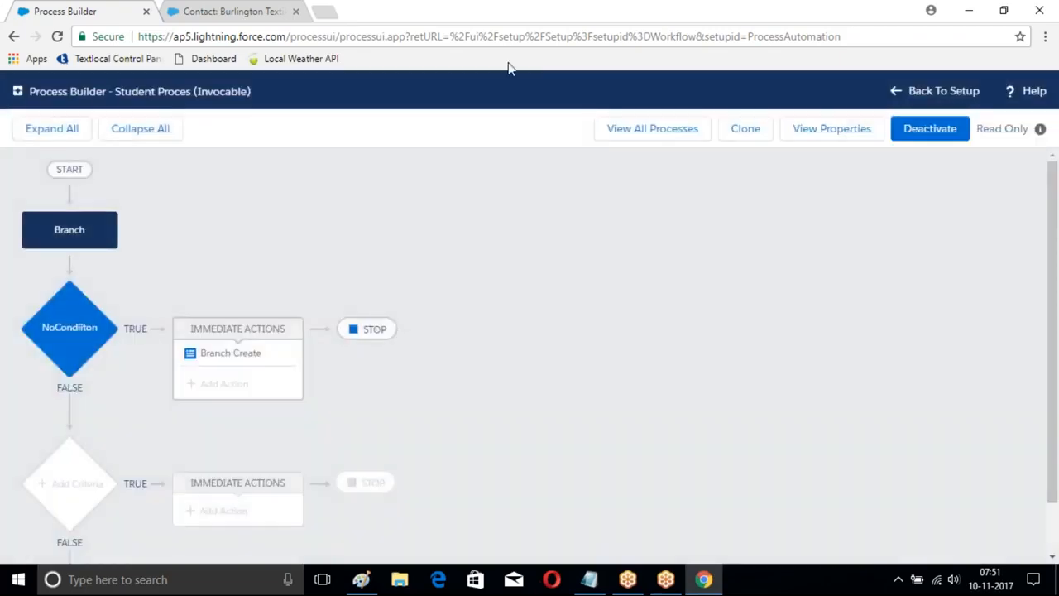
Step: Return to the process list and start a new process named Course Flows with API name Course_Flows
{"action": "left_click", "coordinate": [650, 131]}
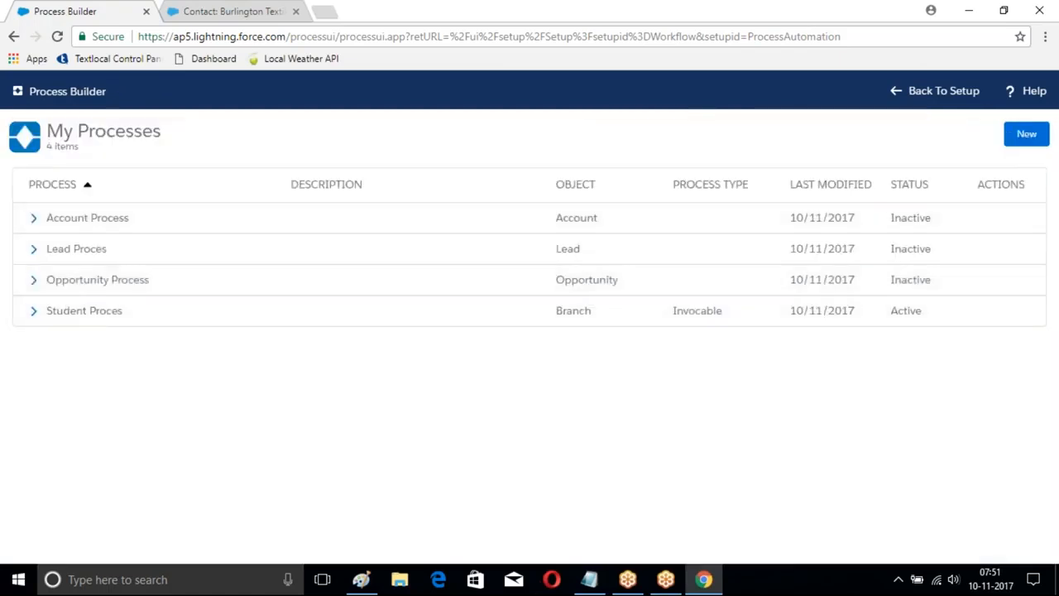
{"action": "left_click", "coordinate": [1026, 134]}
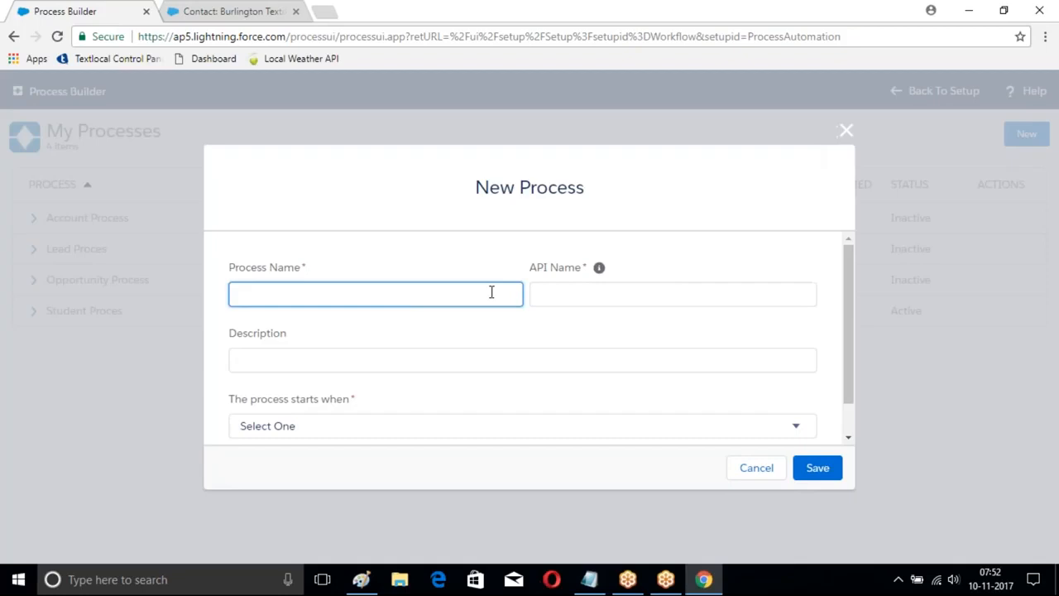
{"action": "type", "text": "Student Created"}
{"action": "key", "text": "BackSpace"}
{"action": "key", "text": "BackSpace"}
{"action": "key", "text": "BackSpace"}
{"action": "key", "text": "BackSpace"}
{"action": "key", "text": "BackSpace"}
{"action": "key", "text": "BackSpace"}
{"action": "key", "text": "BackSpace"}
{"action": "key", "text": "BackSpace"}
{"action": "key", "text": "BackSpace"}
{"action": "key", "text": "BackSpace"}
{"action": "key", "text": "BackSpace"}
{"action": "key", "text": "BackSpace"}
{"action": "key", "text": "BackSpace"}
{"action": "type", "text": "Course Creat"}
{"action": "key", "text": "BackSpace"}
{"action": "key", "text": "BackSpace"}
{"action": "key", "text": "BackSpace"}
{"action": "key", "text": "BackSpace"}
{"action": "type", "text": "Flows"}
{"action": "left_click", "coordinate": [562, 297]}
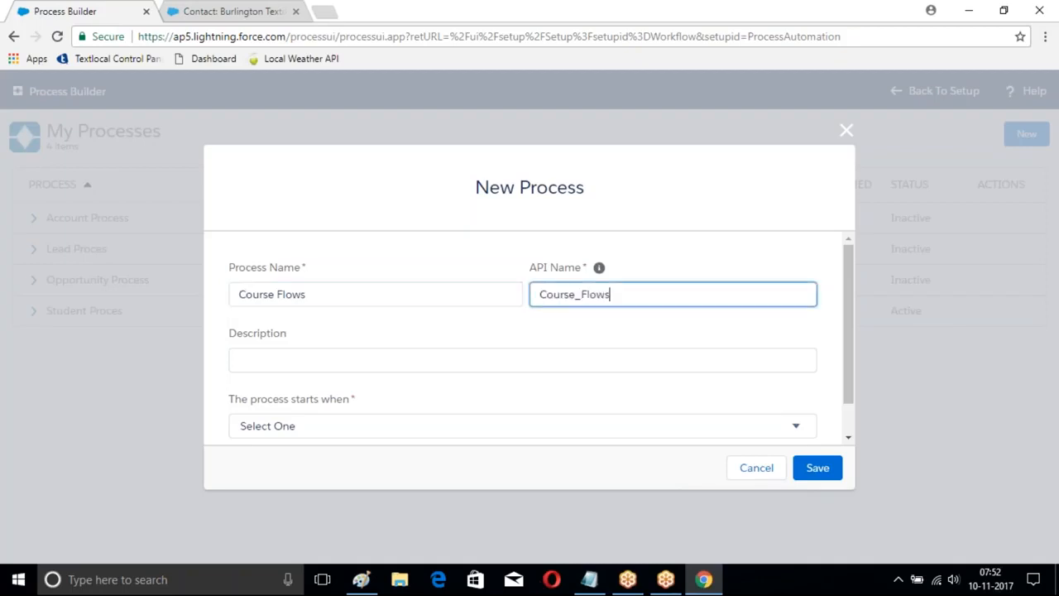
Step: Set the Course Flows process to start when a record changes, and save it
{"action": "scroll", "coordinate": [651, 334], "scroll_direction": "down", "scroll_amount": 1}
{"action": "left_click", "coordinate": [579, 388]}
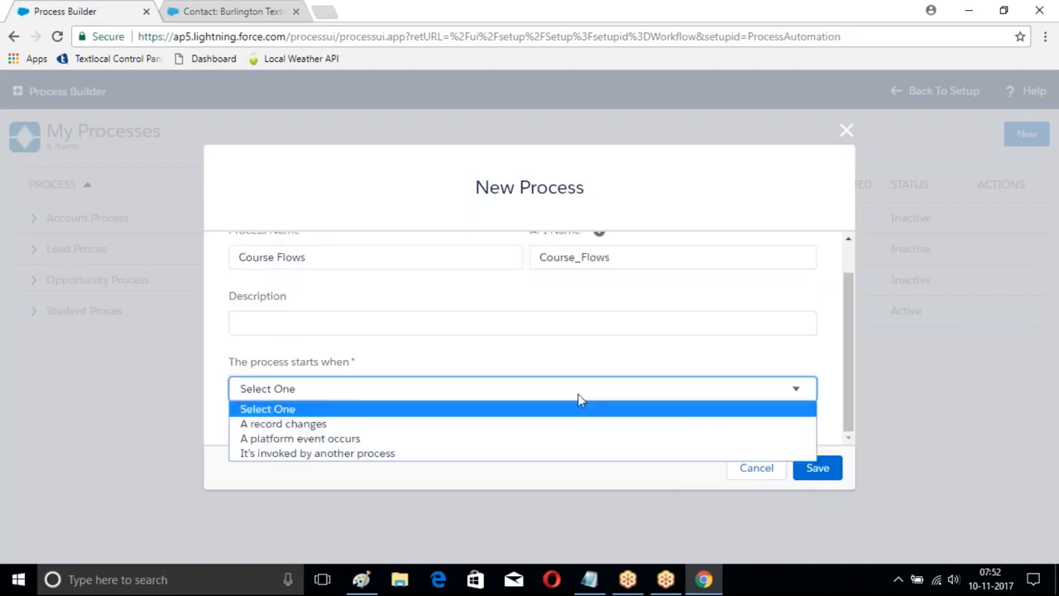
{"action": "left_click", "coordinate": [375, 431]}
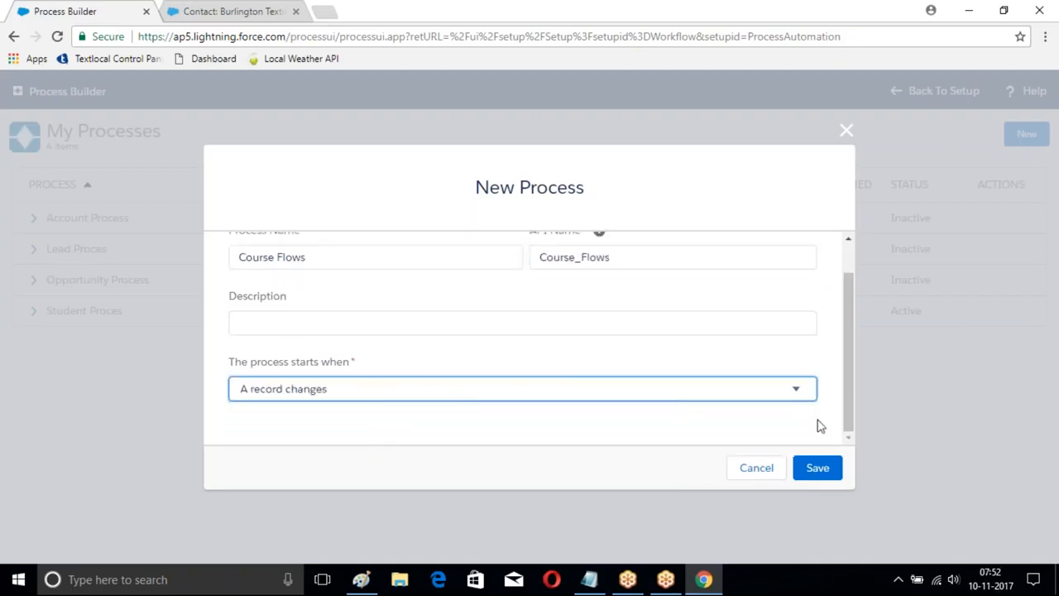
{"action": "left_click", "coordinate": [817, 468]}
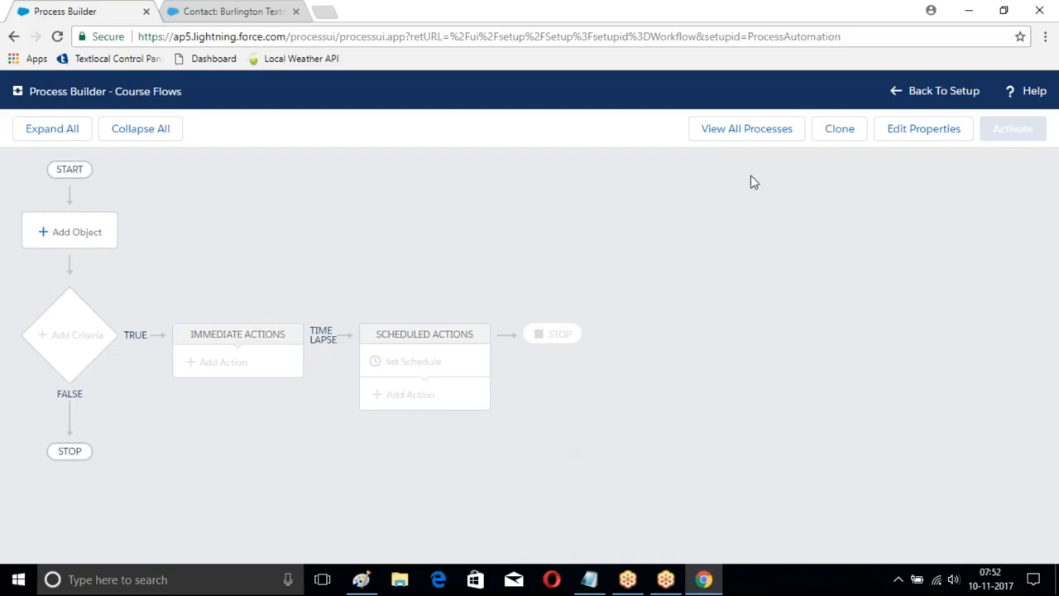
Step: Set the process object to Course, starting only when a record is created, and save it
{"action": "left_click", "coordinate": [47, 232]}
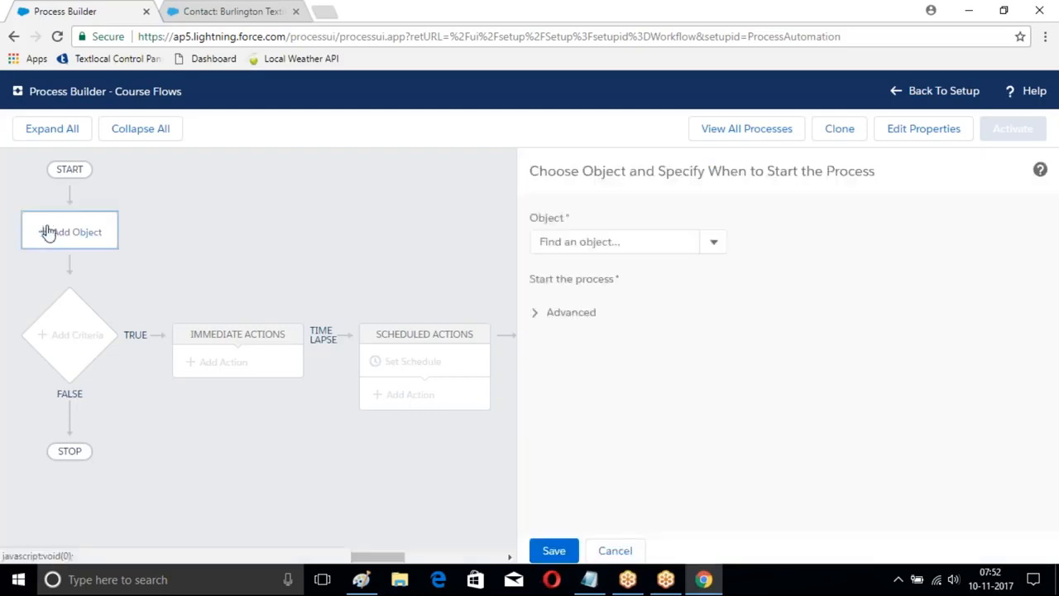
{"action": "left_click", "coordinate": [593, 242]}
{"action": "type", "text": "Cou"}
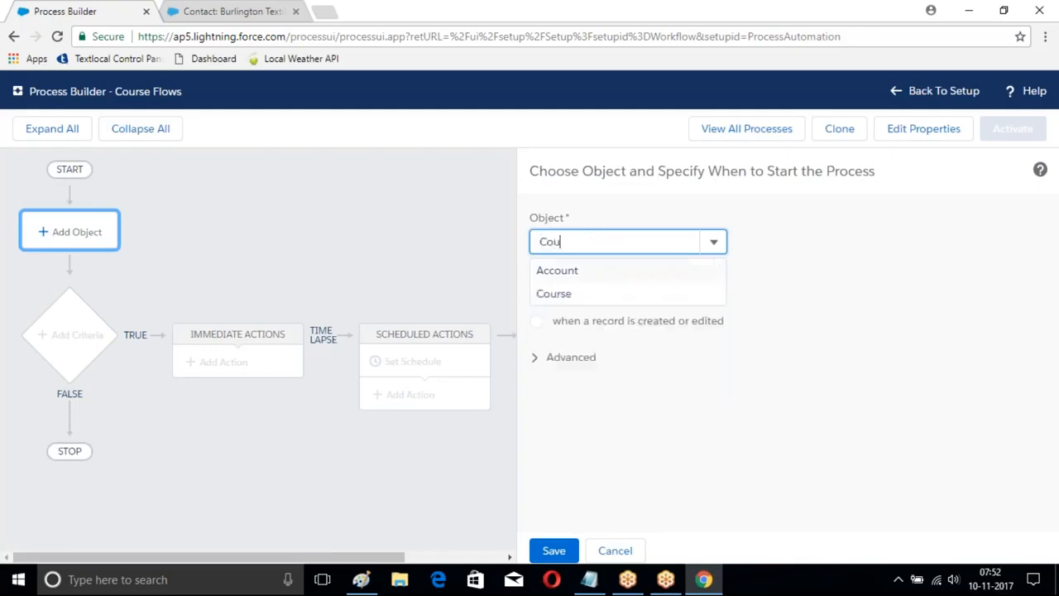
{"action": "left_click", "coordinate": [554, 293]}
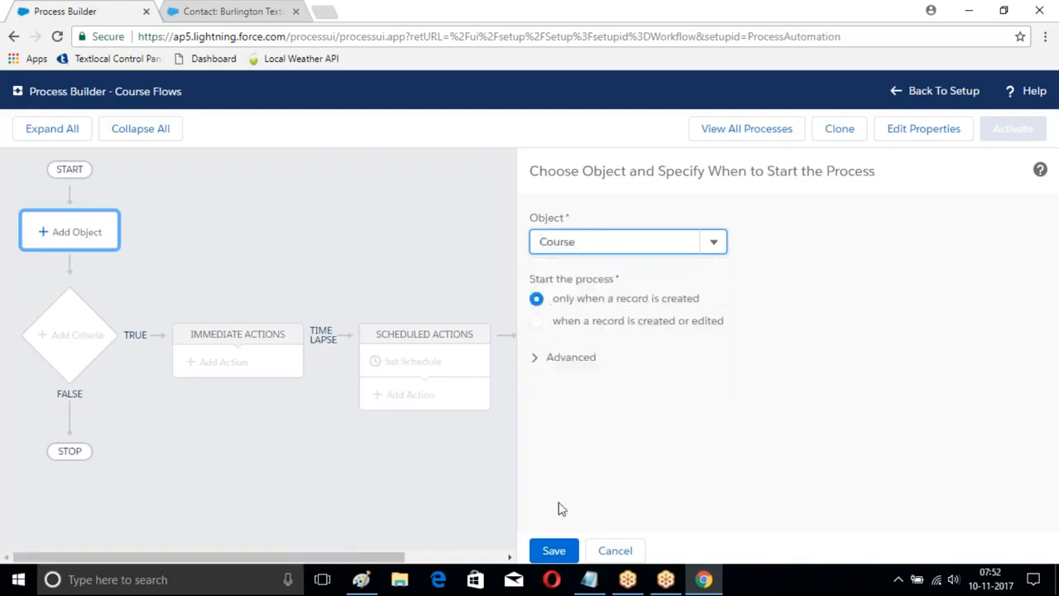
{"action": "left_click", "coordinate": [552, 550]}
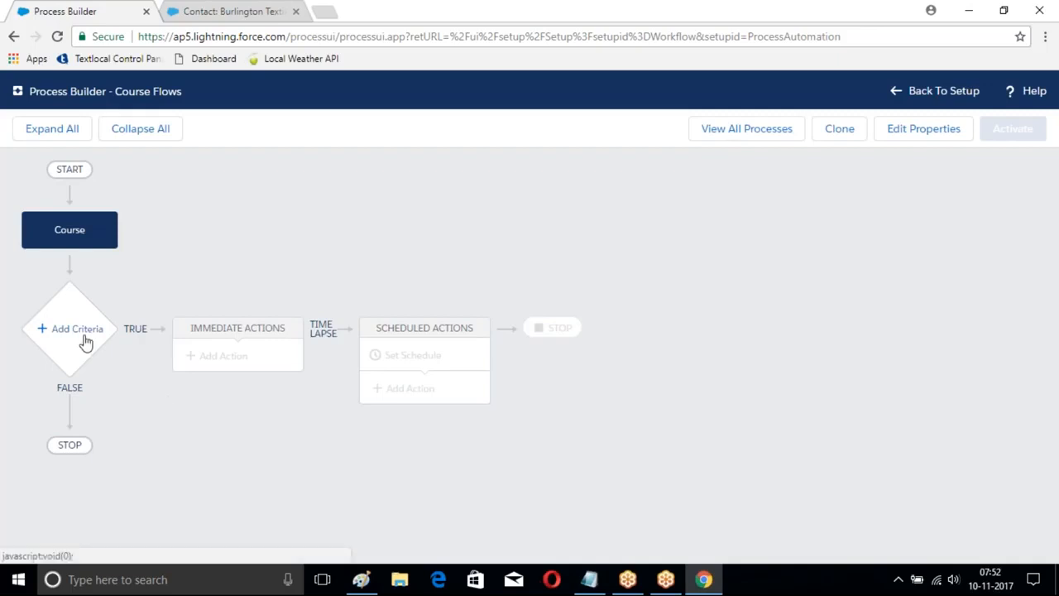
Step: Add a criteria node to the Course process and name it MyCriteria
{"action": "left_click", "coordinate": [83, 335]}
{"action": "left_click", "coordinate": [528, 244]}
{"action": "type", "text": "M"}
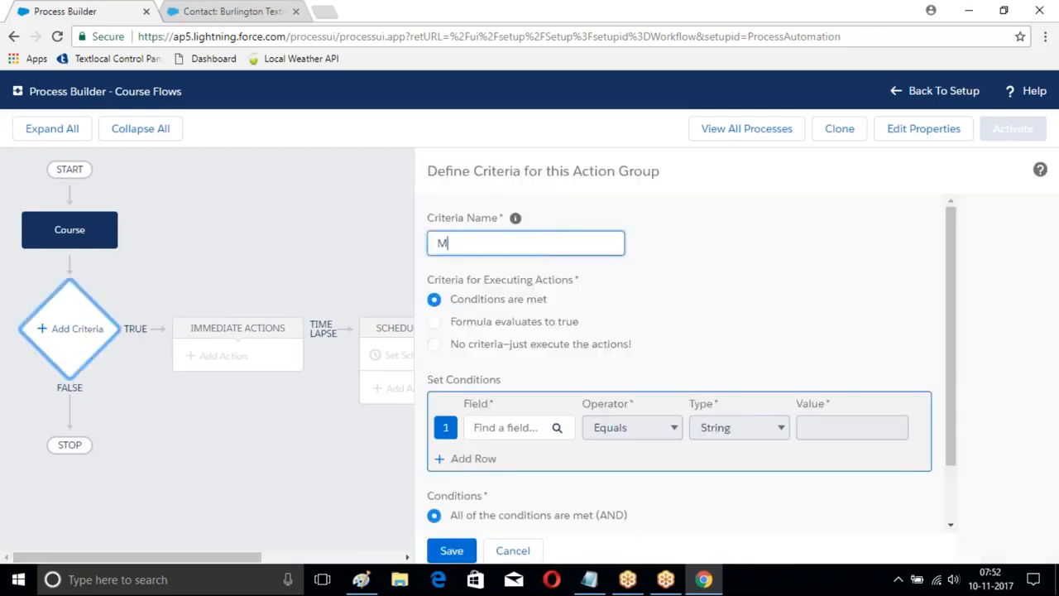
{"action": "type", "text": "yCriteira"}
{"action": "key", "text": "BackSpace"}
{"action": "key", "text": "BackSpace"}
{"action": "type", "text": "raua"}
{"action": "key", "text": "BackSpace"}
{"action": "key", "text": "BackSpace"}
{"action": "type", "text": "ia"}
Step: Choose the Course object's Fee field as the field for the first condition of MyCriteria
{"action": "scroll", "coordinate": [529, 289], "scroll_direction": "down", "scroll_amount": 2}
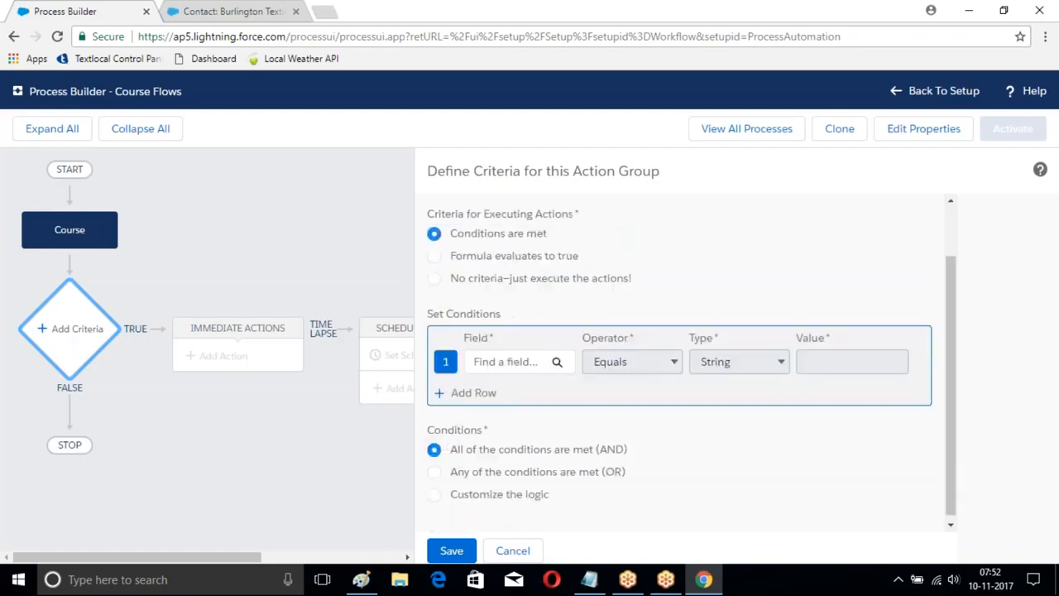
{"action": "left_click", "coordinate": [553, 357]}
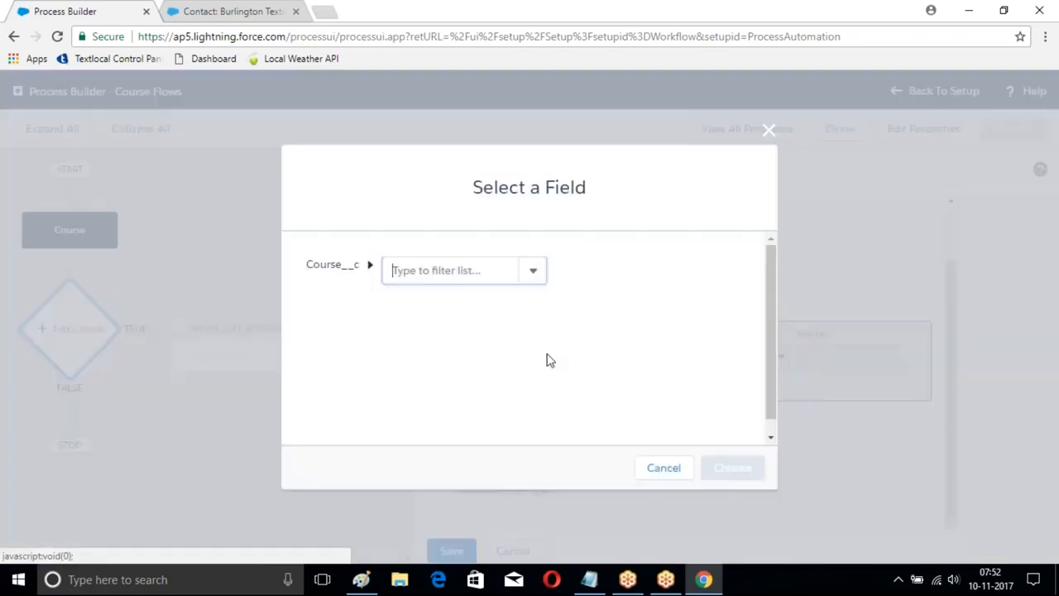
{"action": "left_click", "coordinate": [468, 270]}
{"action": "type", "text": "A"}
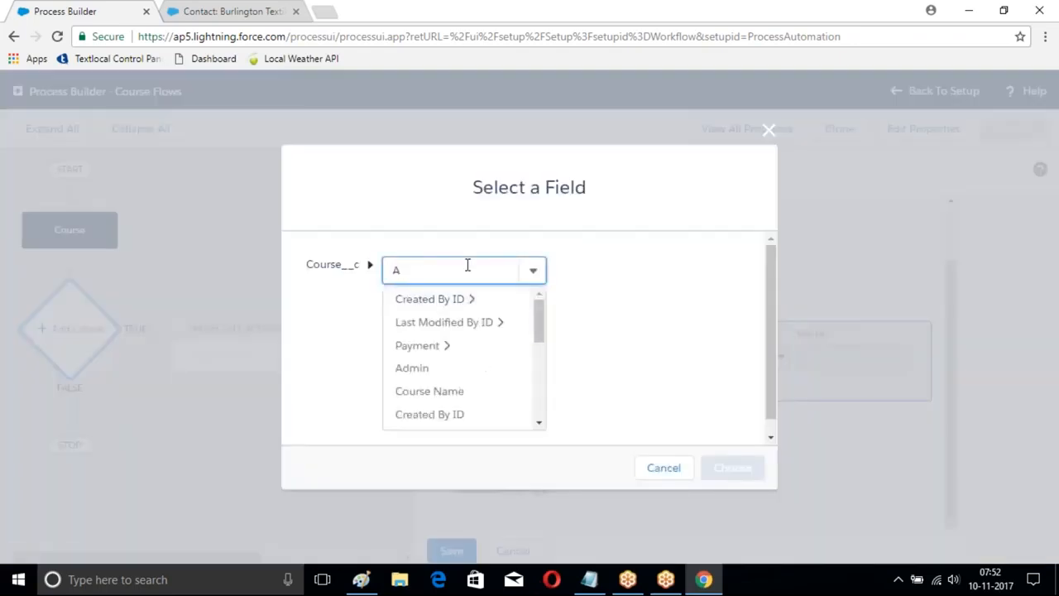
{"action": "key", "text": "BackSpace"}
{"action": "type", "text": "Fe"}
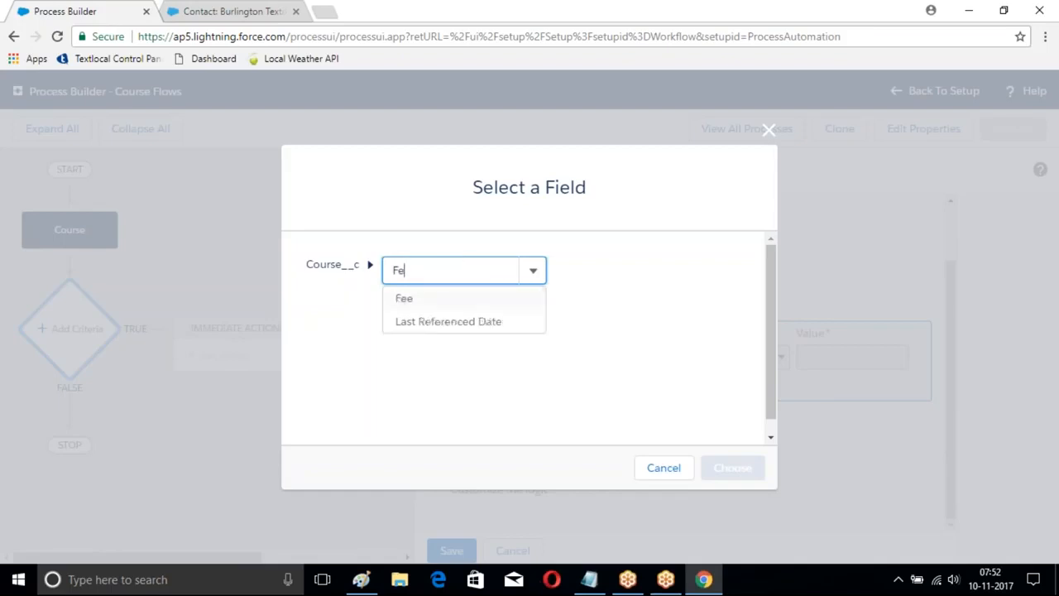
{"action": "left_click", "coordinate": [414, 303]}
{"action": "left_click", "coordinate": [732, 467]}
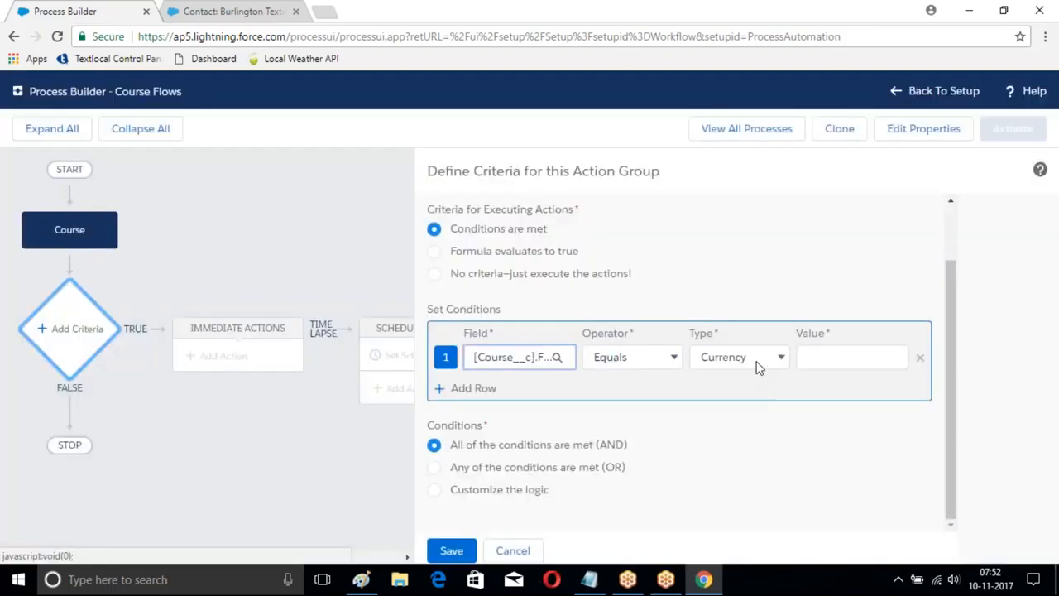
Step: Set the Fee condition to Greater than with the currency value 5000, and save the criteria
{"action": "left_click", "coordinate": [673, 357]}
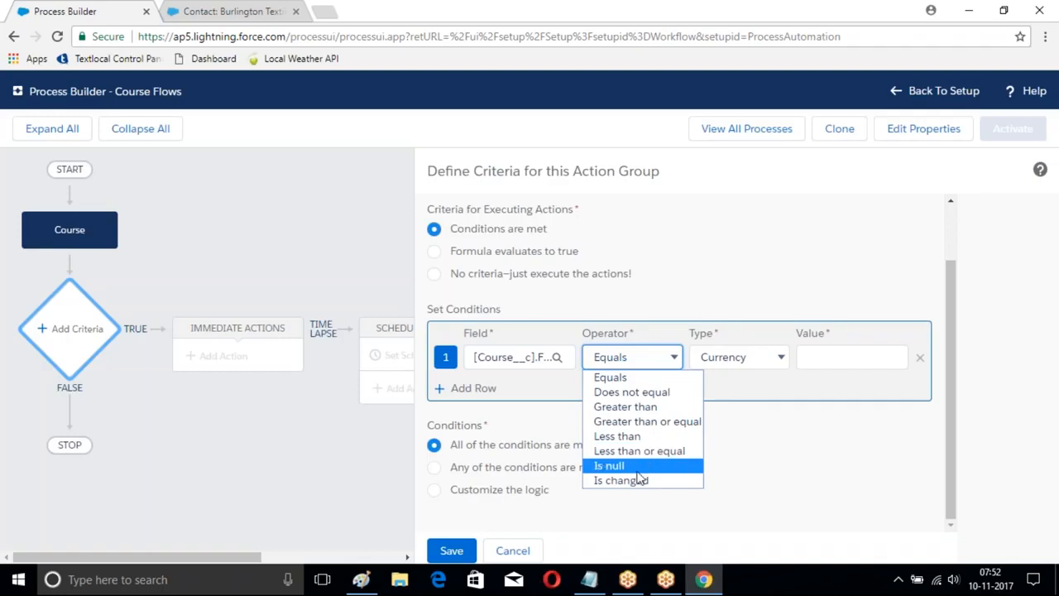
{"action": "left_click", "coordinate": [625, 406]}
{"action": "left_click", "coordinate": [833, 356]}
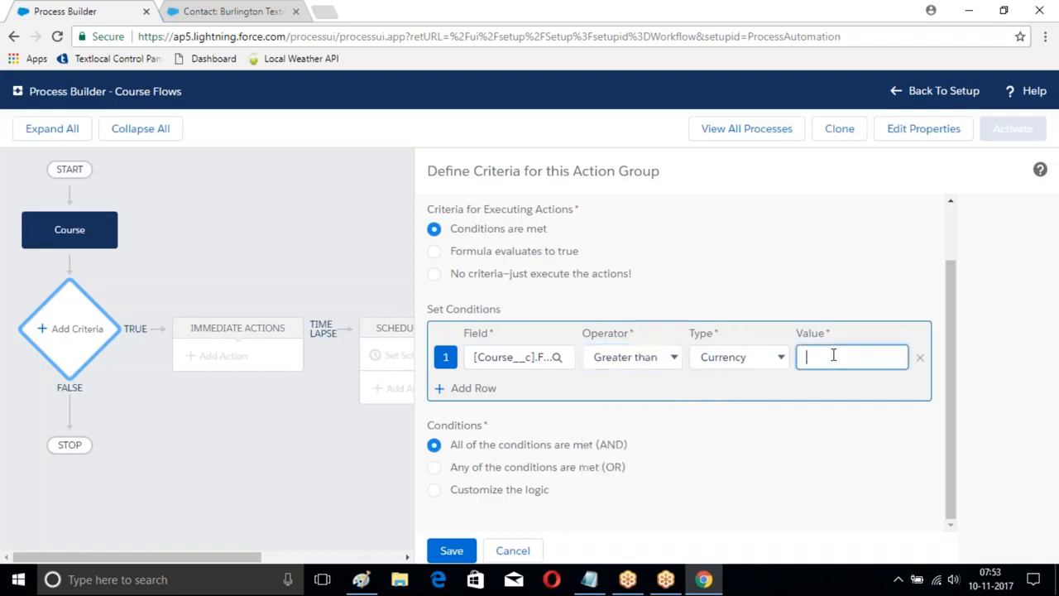
{"action": "type", "text": "5000"}
{"action": "left_click", "coordinate": [448, 551]}
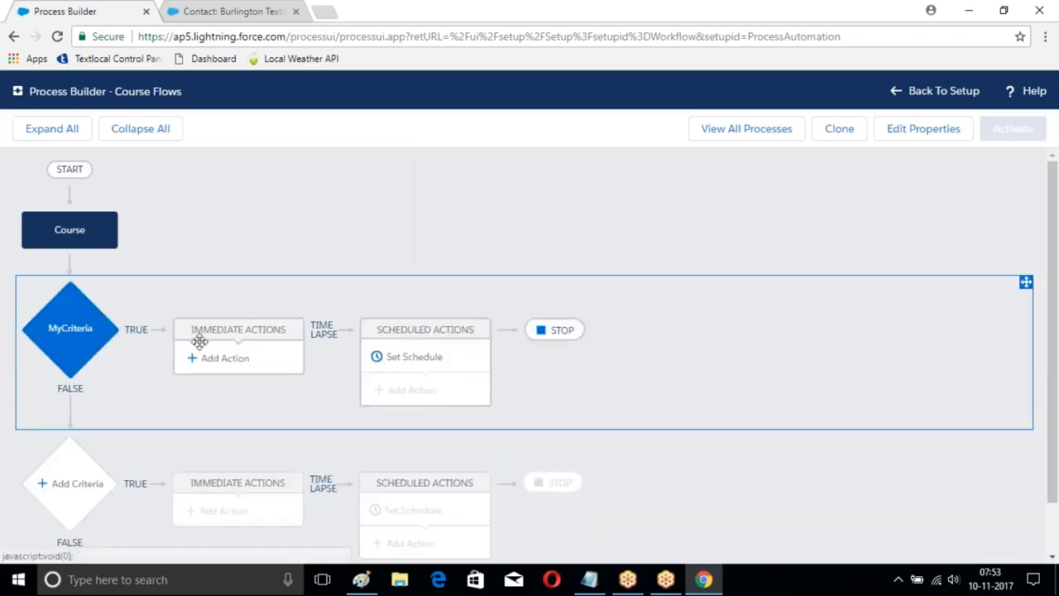
Step: Add an immediate action of type Processes to MyCriteria, named Student, that calls the Student Proces process
{"action": "left_click", "coordinate": [219, 357]}
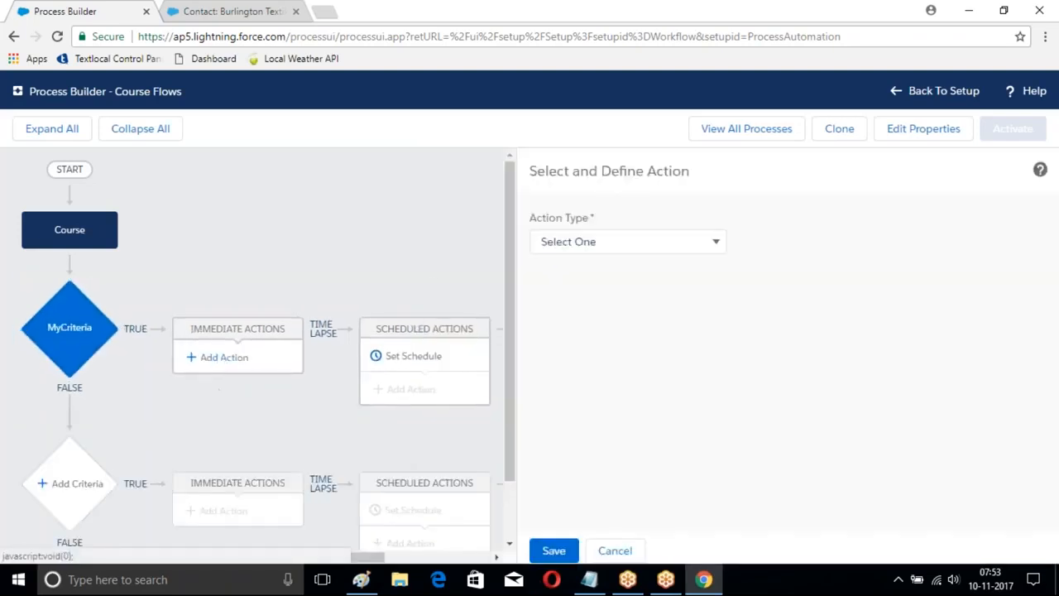
{"action": "left_click", "coordinate": [686, 241]}
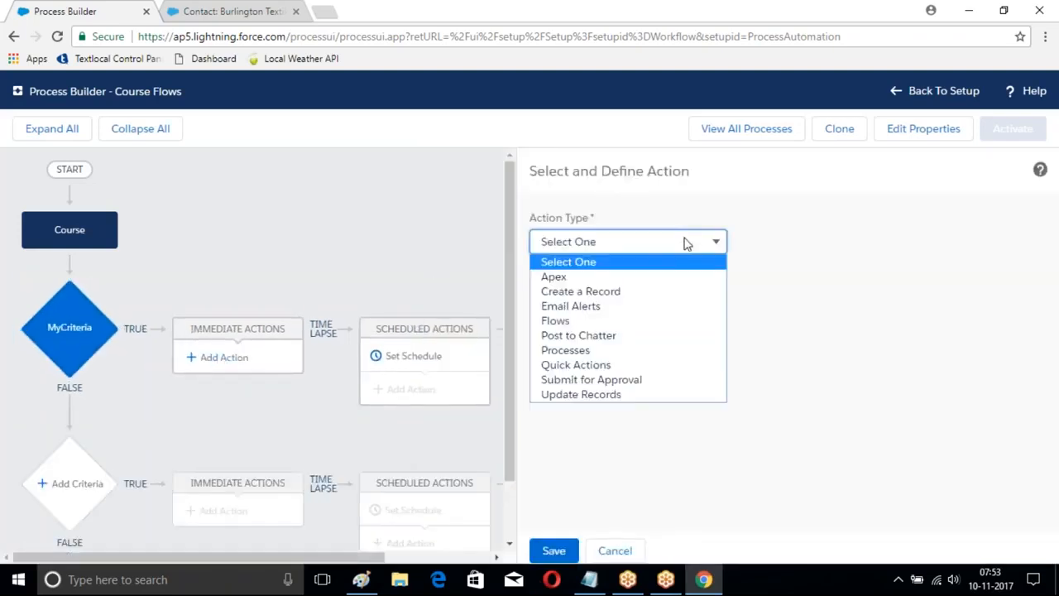
{"action": "left_click", "coordinate": [559, 354]}
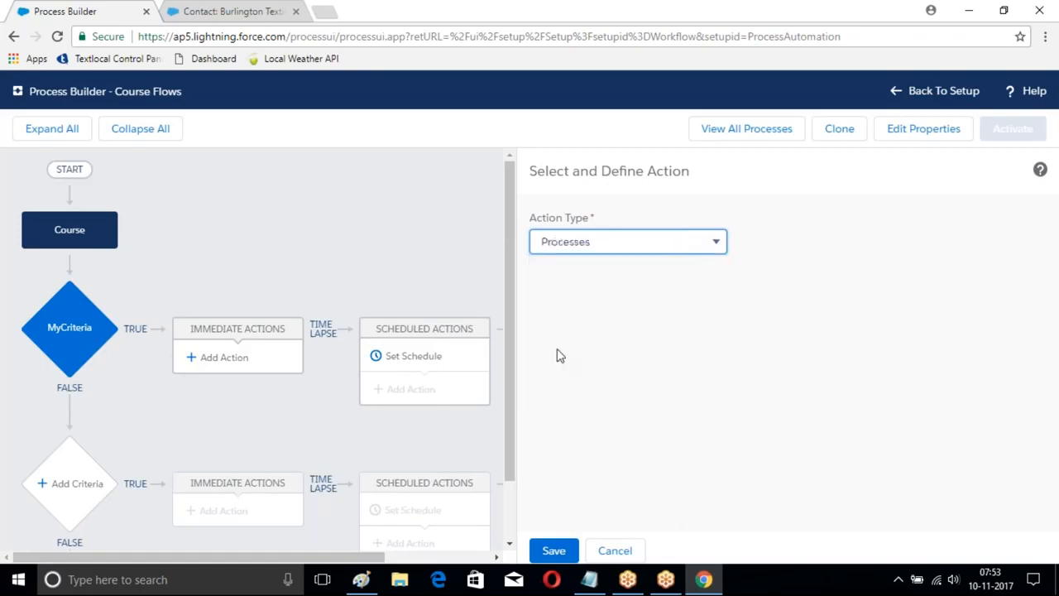
{"action": "left_click", "coordinate": [584, 298]}
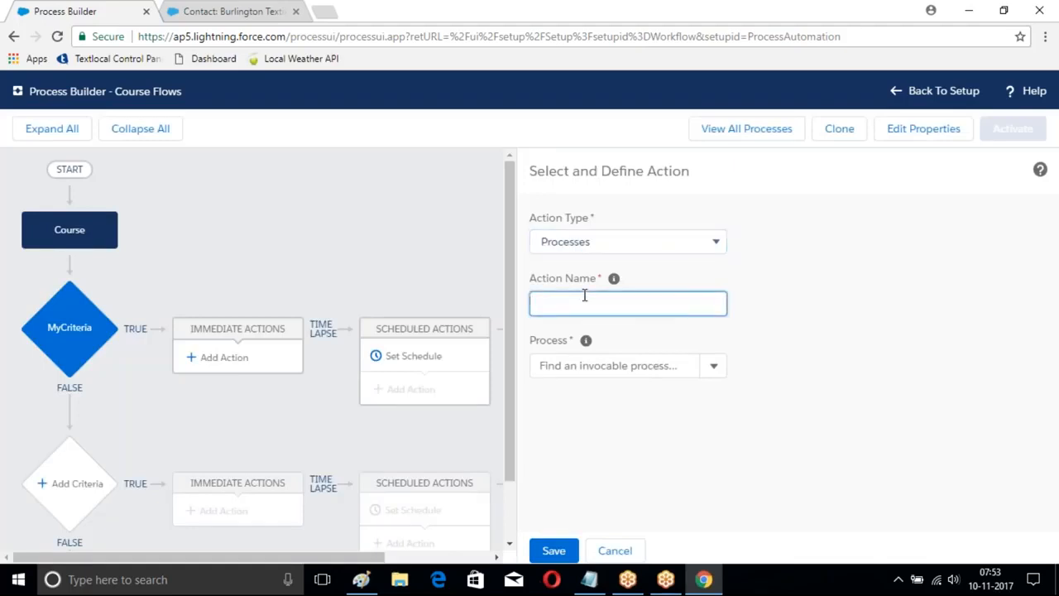
{"action": "type", "text": "Student"}
{"action": "left_click", "coordinate": [713, 364]}
{"action": "left_click", "coordinate": [559, 397]}
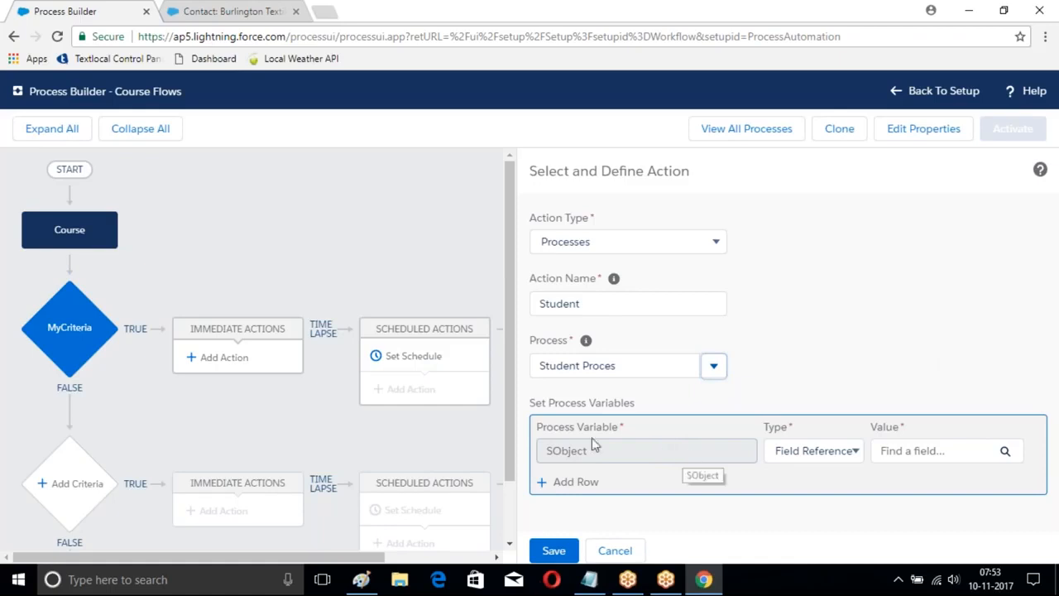
{"action": "left_click", "coordinate": [824, 459]}
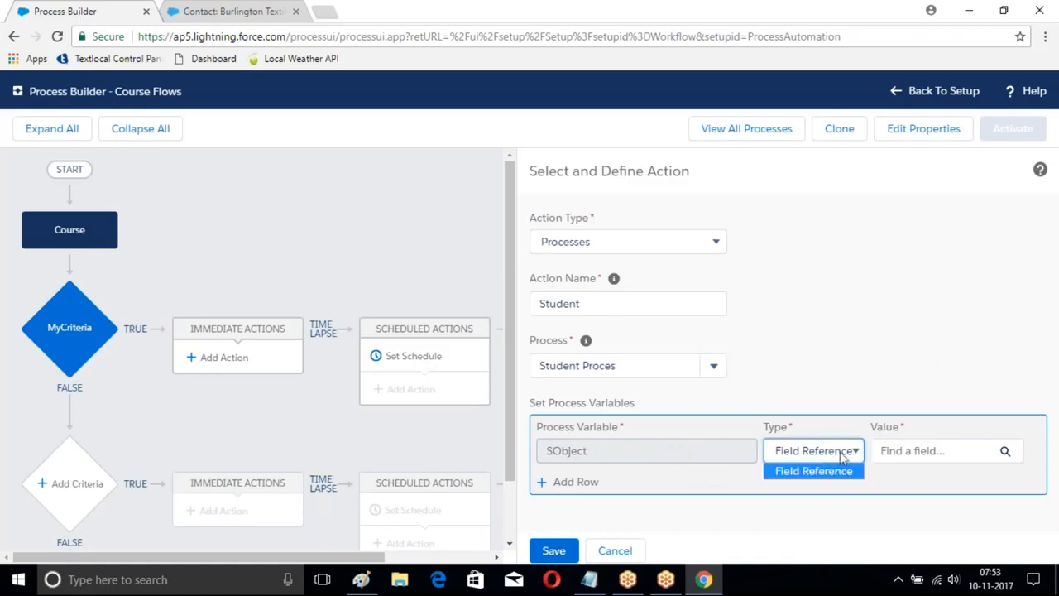
{"action": "left_click", "coordinate": [813, 468]}
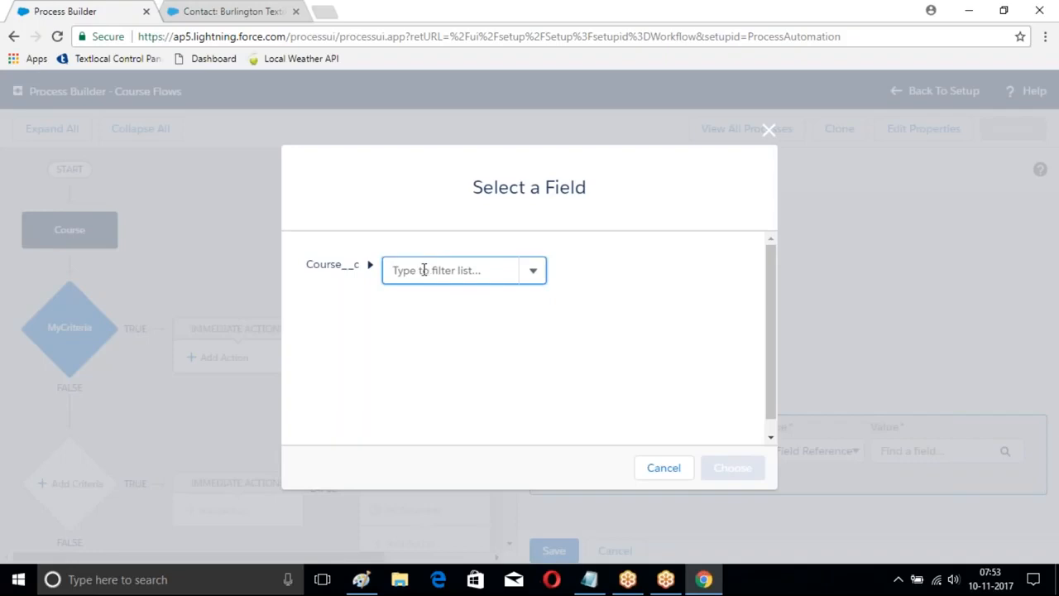
{"action": "type", "text": "Name"}
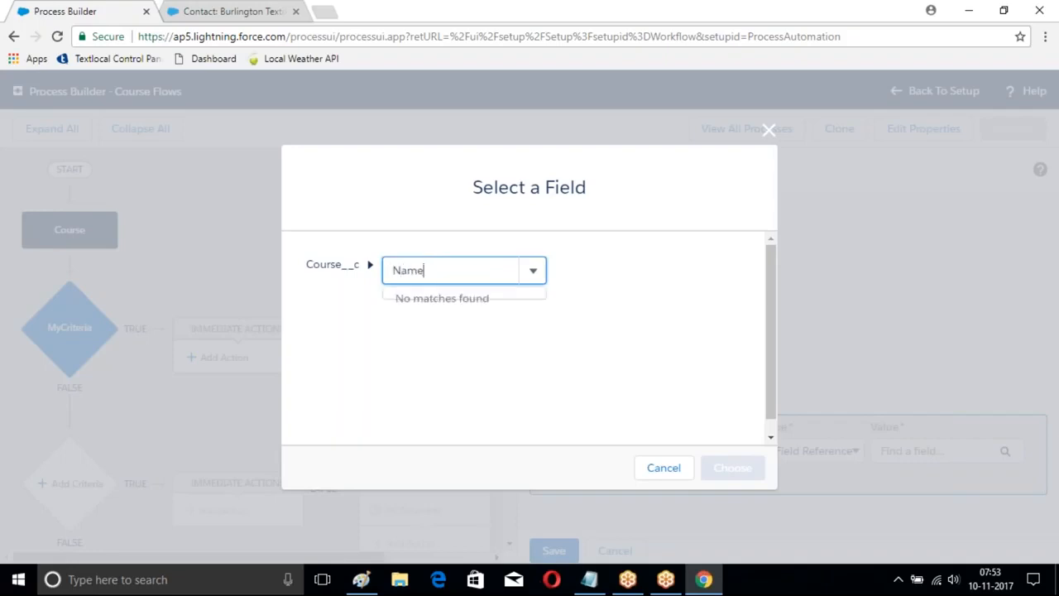
{"action": "key", "text": "BackSpace"}
{"action": "key", "text": "BackSpace"}
{"action": "key", "text": "BackSpace"}
{"action": "key", "text": "BackSpace"}
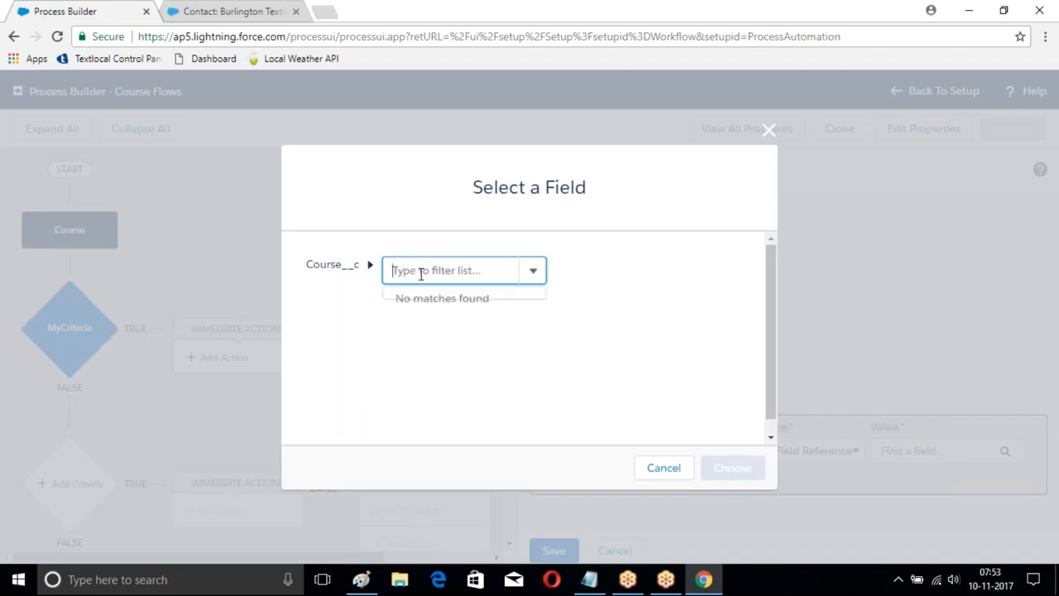
{"action": "type", "text": "Name"}
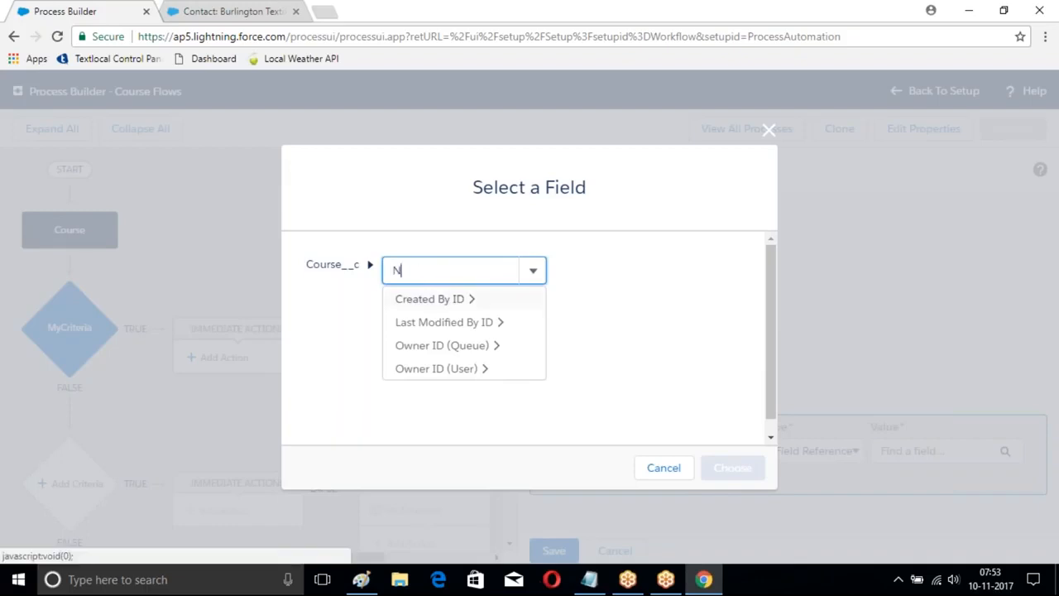
{"action": "key", "text": "BackSpace"}
{"action": "key", "text": "BackSpace"}
{"action": "key", "text": "BackSpace"}
{"action": "type", "text": "Fe"}
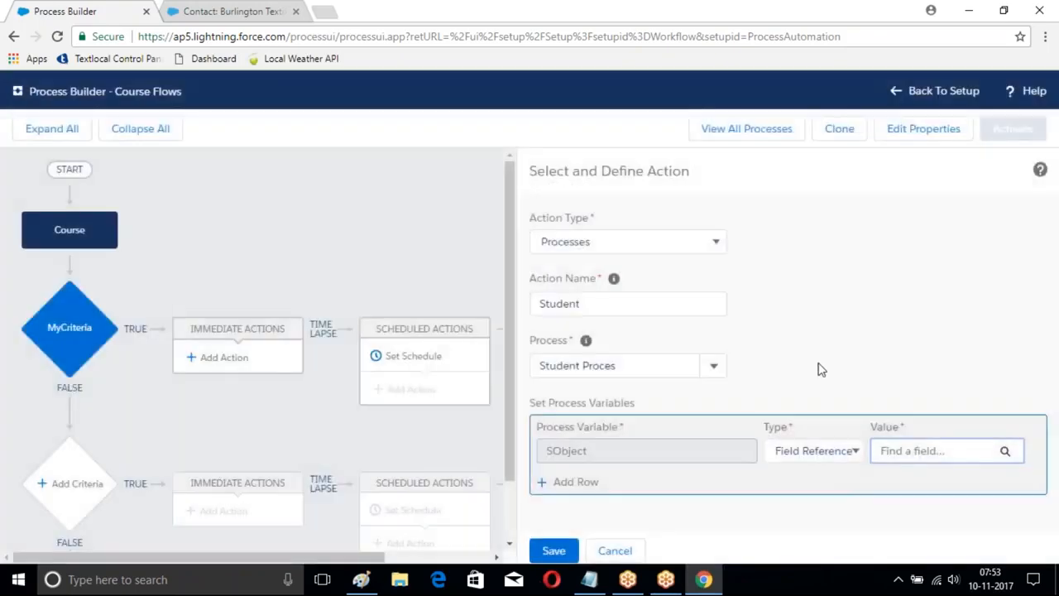
{"action": "left_click", "coordinate": [815, 452]}
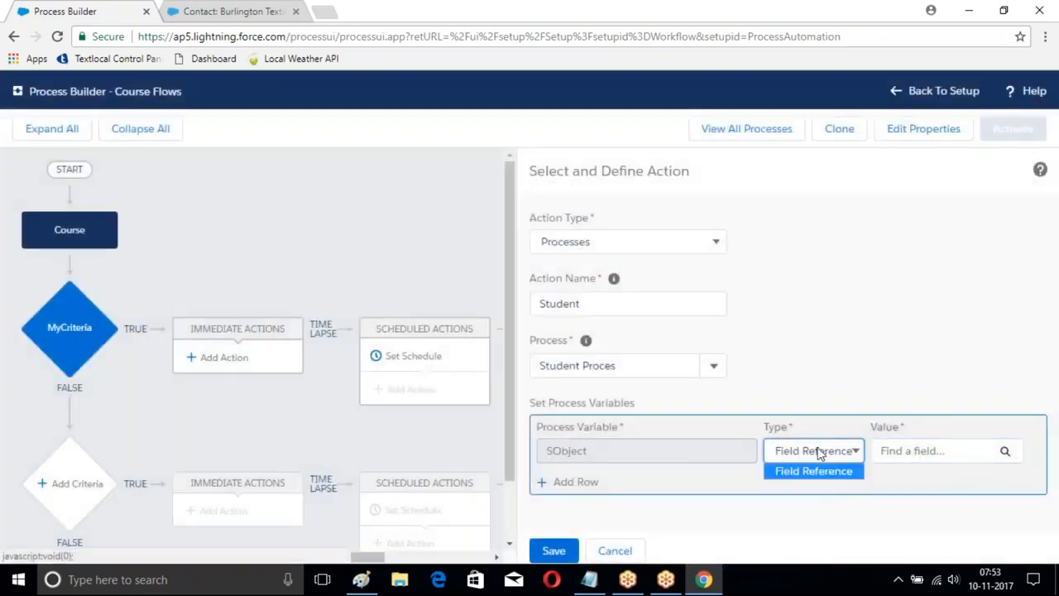
{"action": "left_click", "coordinate": [813, 471]}
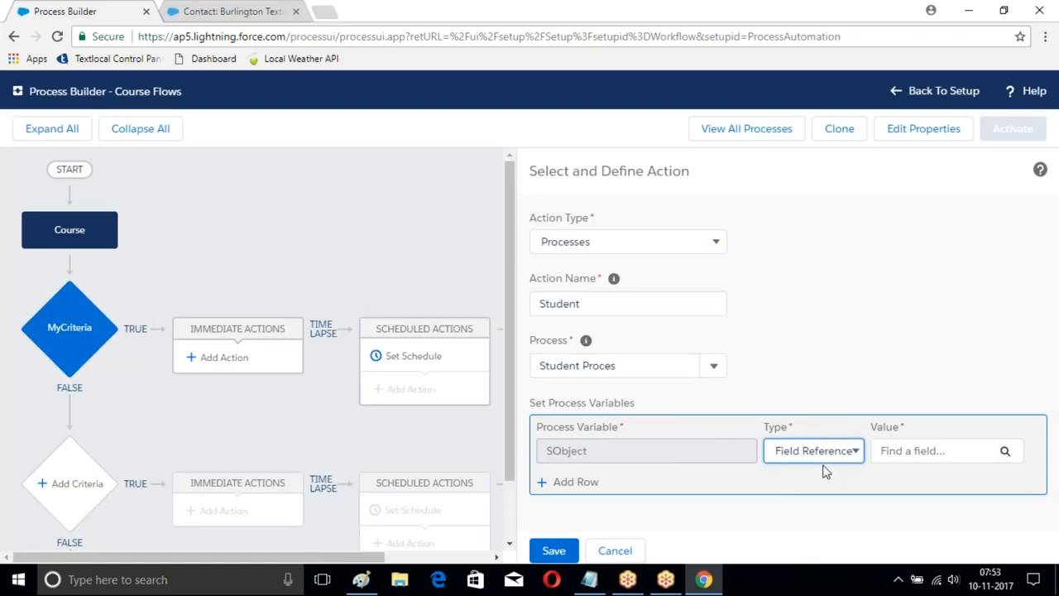
{"action": "left_click", "coordinate": [1003, 452]}
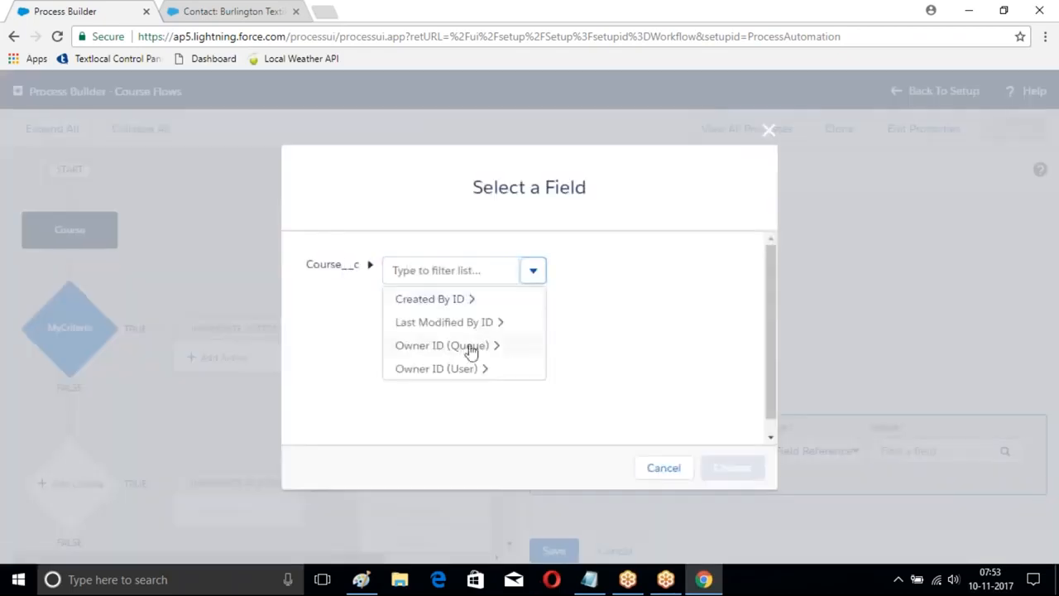
{"action": "scroll", "coordinate": [470, 352], "scroll_direction": "down", "scroll_amount": 1}
{"action": "left_click", "coordinate": [437, 257]}
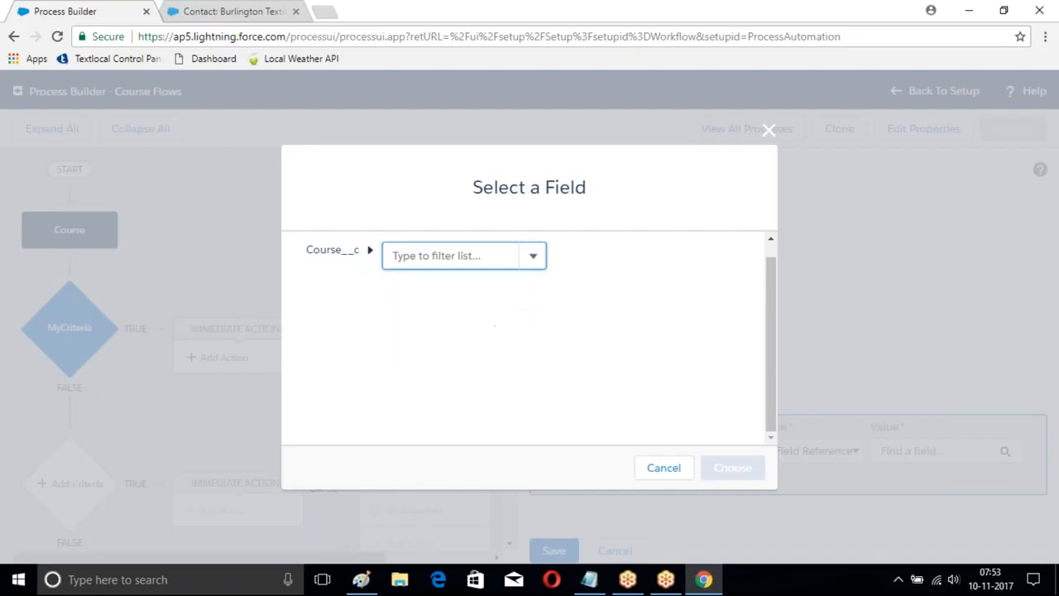
{"action": "type", "text": "A"}
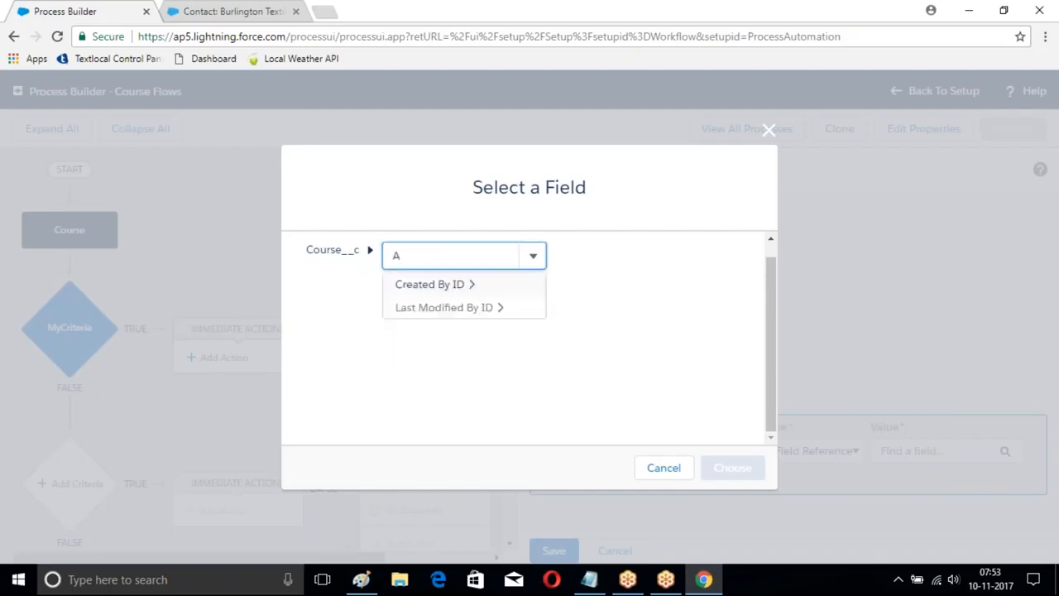
{"action": "left_click", "coordinate": [429, 284]}
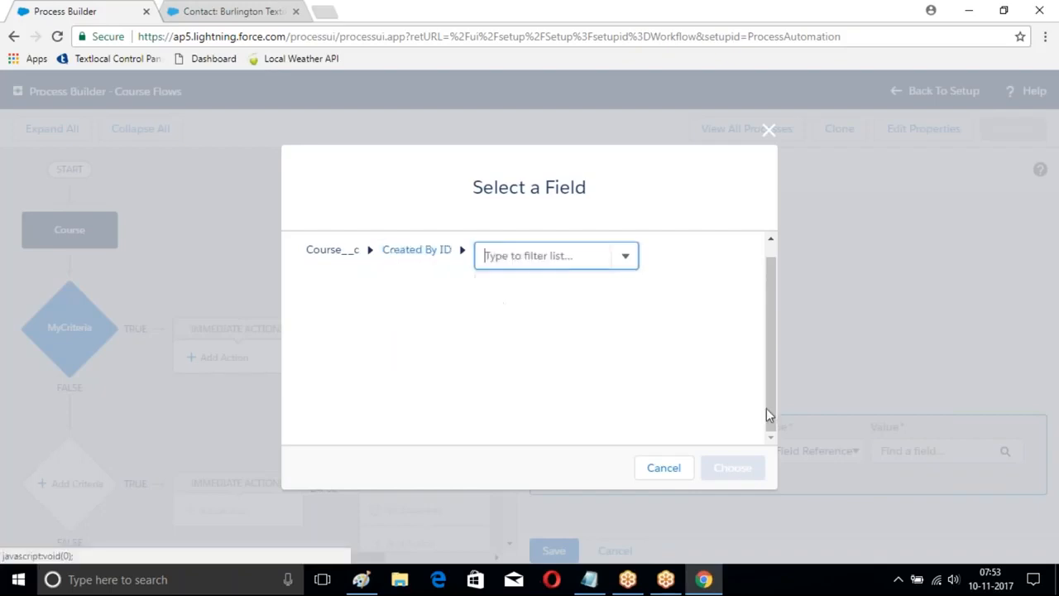
{"action": "left_click", "coordinate": [769, 129]}
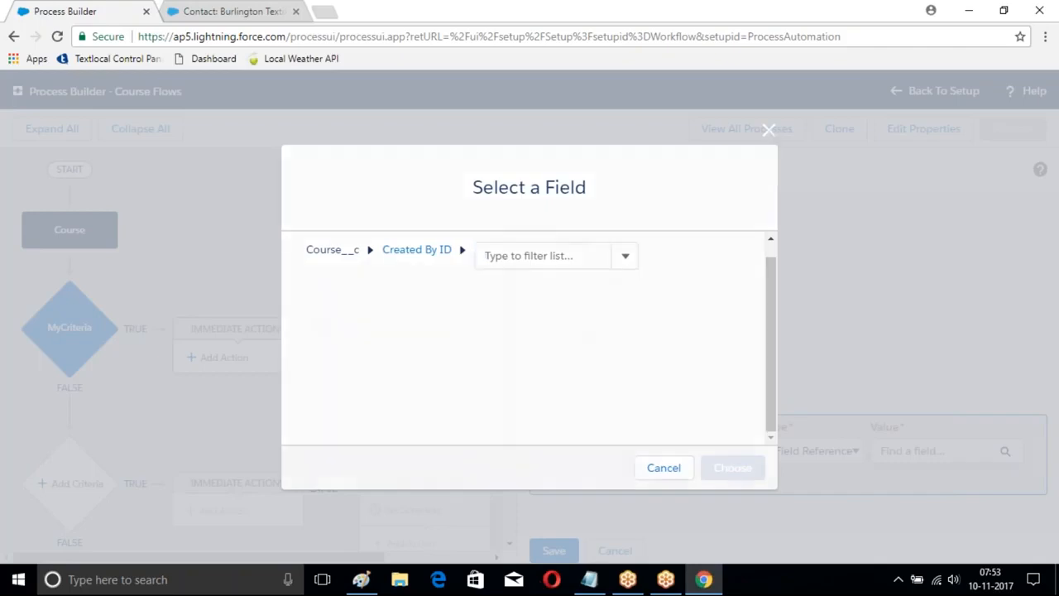
Step: Examine the related fields available under the Course's Created By ID as a field reference value for the SObject process variable
{"action": "left_click", "coordinate": [808, 457]}
{"action": "left_click", "coordinate": [811, 470]}
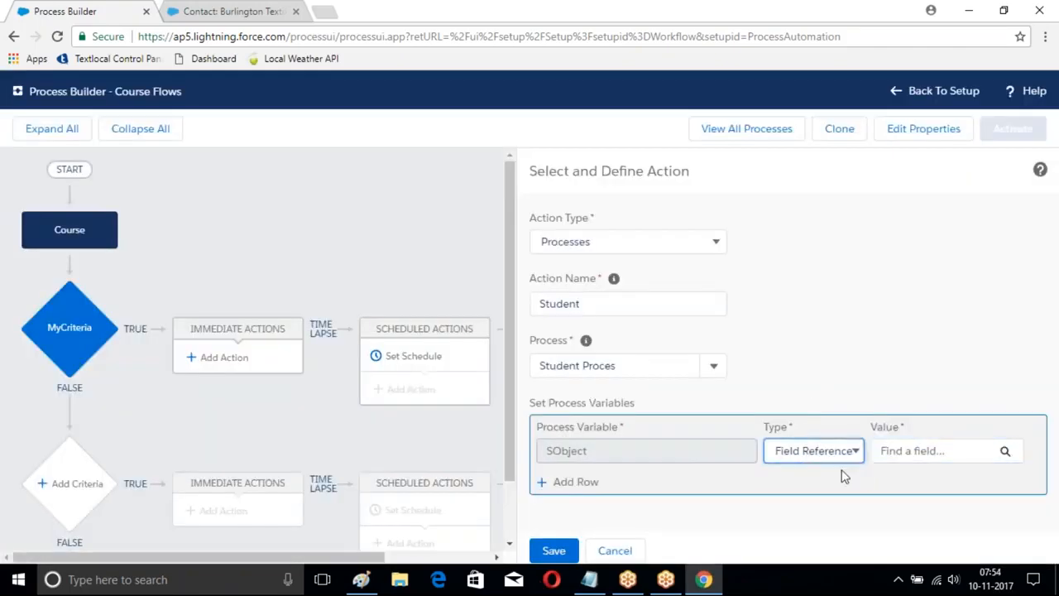
{"action": "left_click", "coordinate": [1006, 451]}
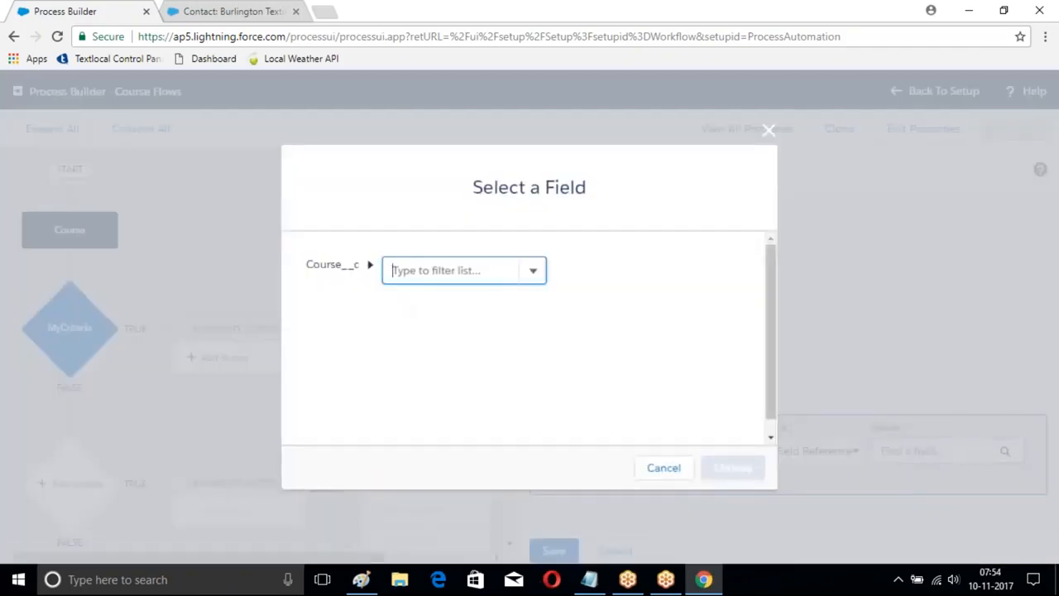
{"action": "left_click", "coordinate": [394, 269]}
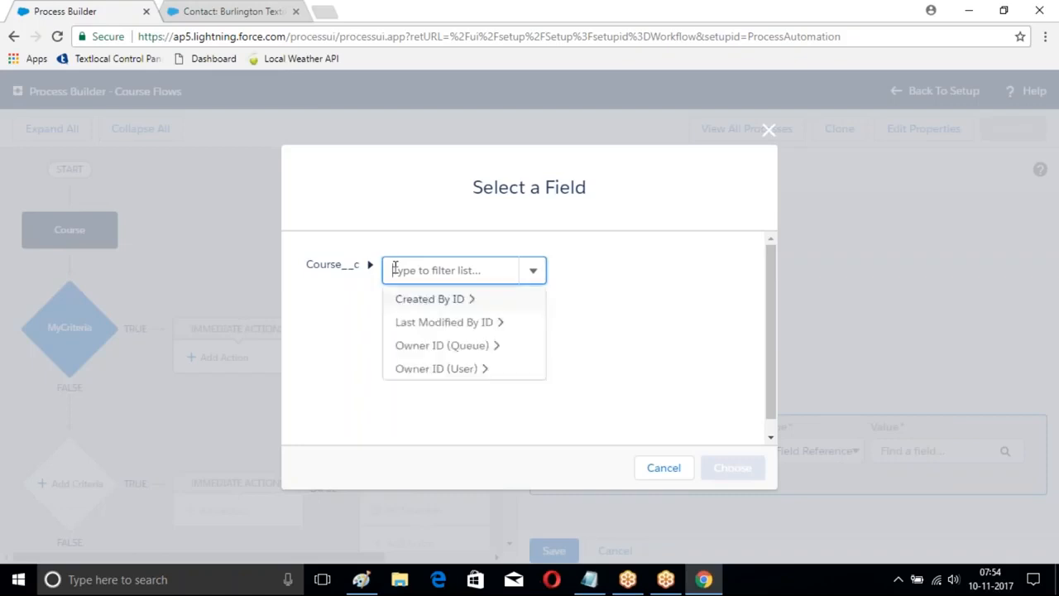
{"action": "left_click", "coordinate": [463, 300]}
{"action": "left_click", "coordinate": [624, 275]}
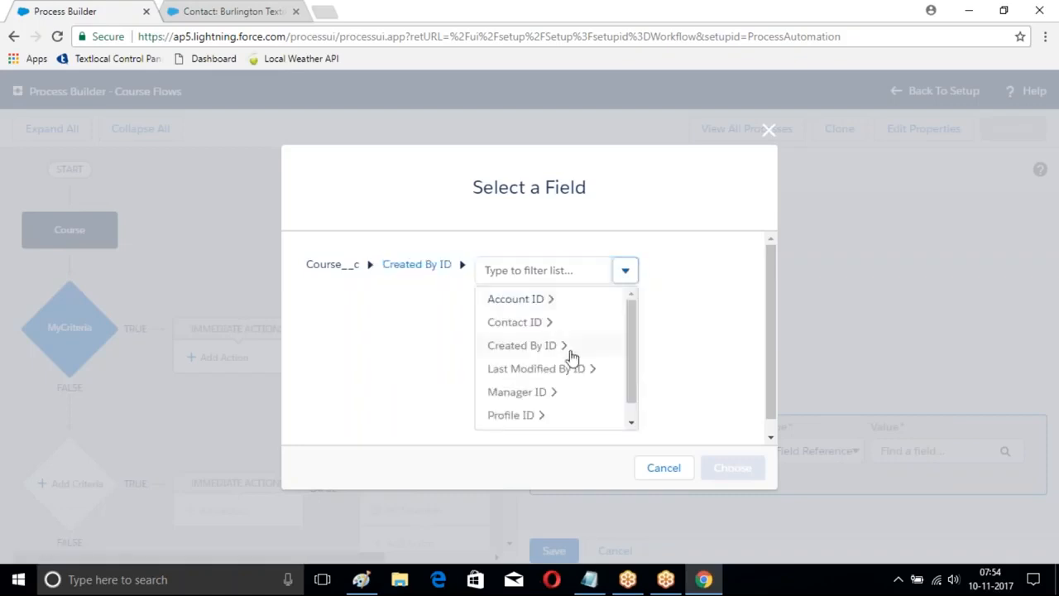
{"action": "scroll", "coordinate": [524, 407], "scroll_direction": "down", "scroll_amount": 1}
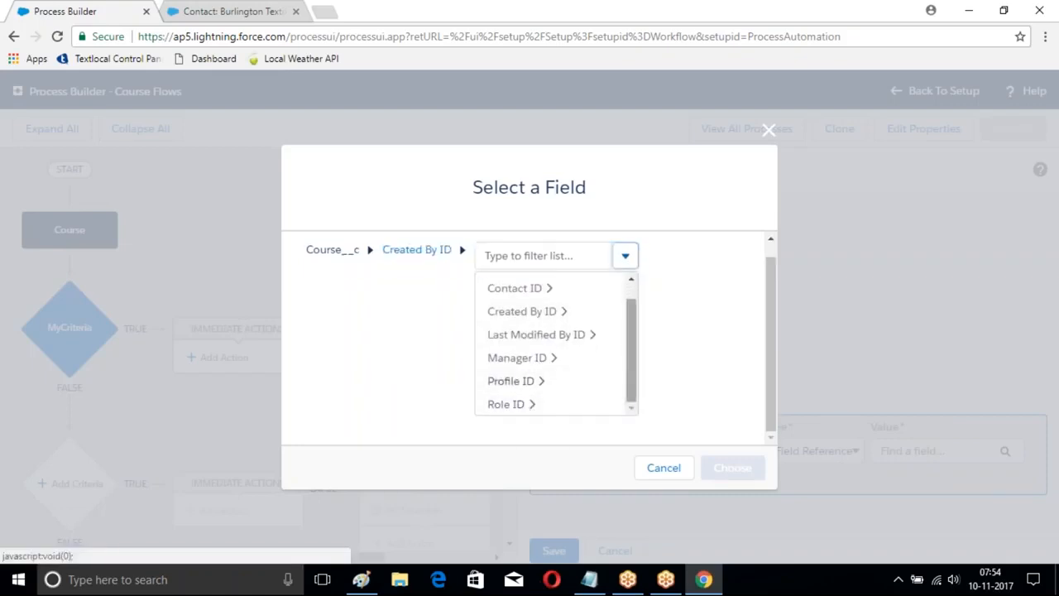
{"action": "left_click_drag", "start_coordinate": [633, 349], "coordinate": [631, 415]}
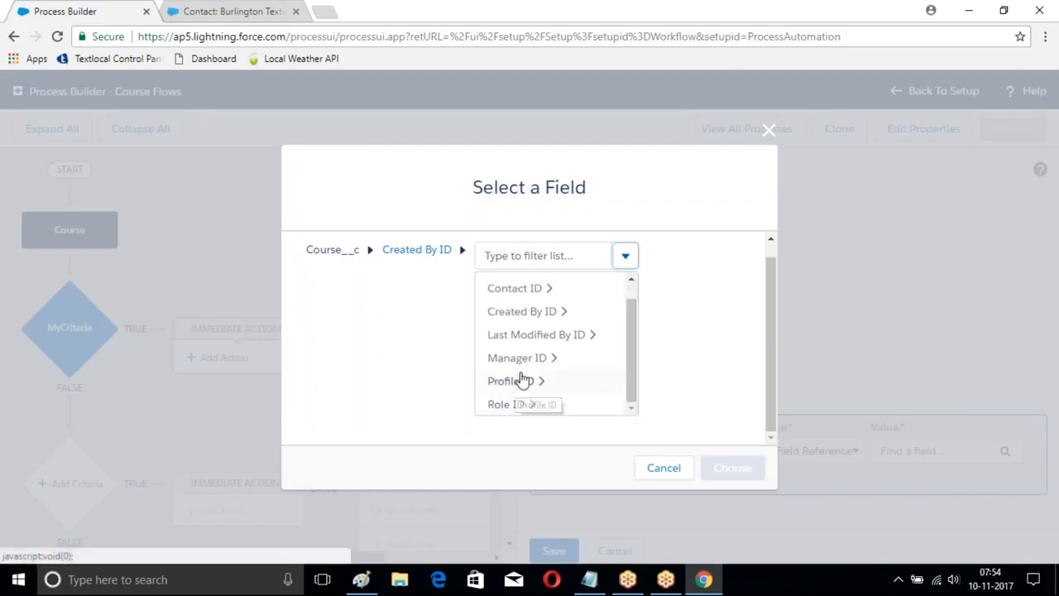
{"action": "left_click_drag", "start_coordinate": [635, 320], "coordinate": [631, 277]}
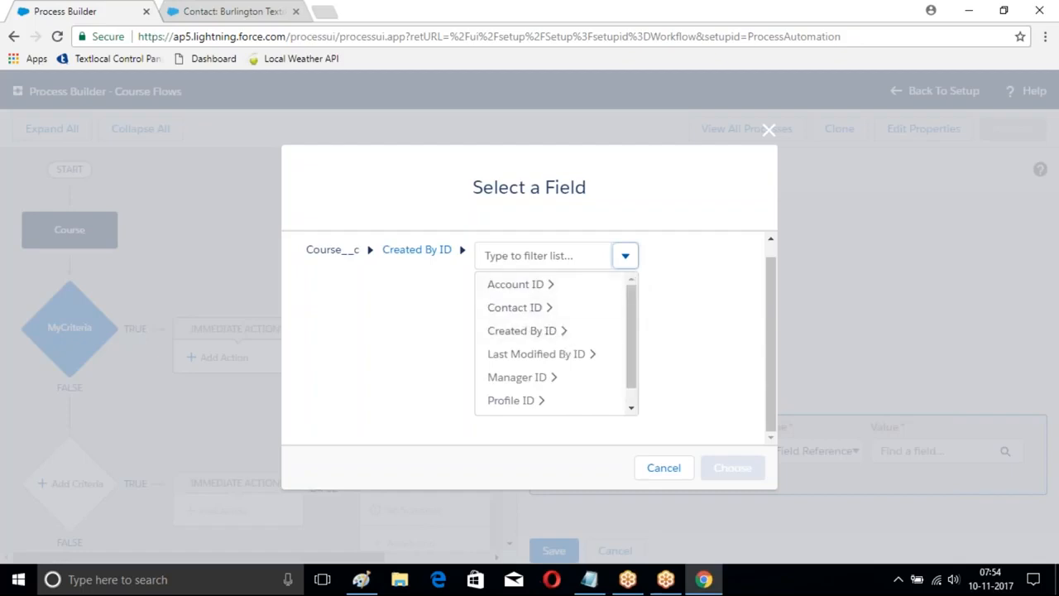
{"action": "left_click", "coordinate": [466, 257]}
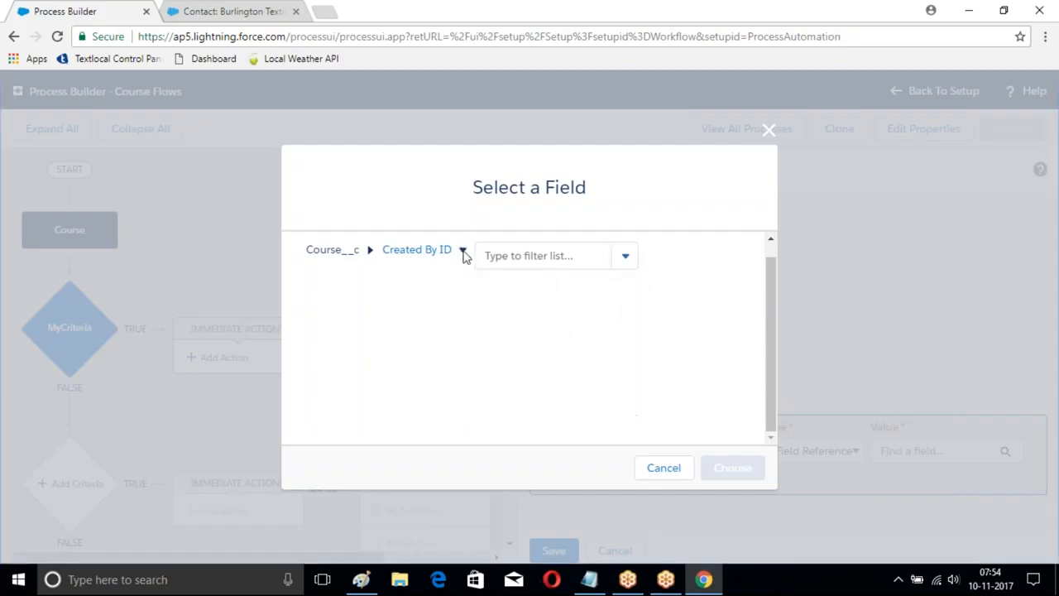
{"action": "left_click", "coordinate": [768, 132]}
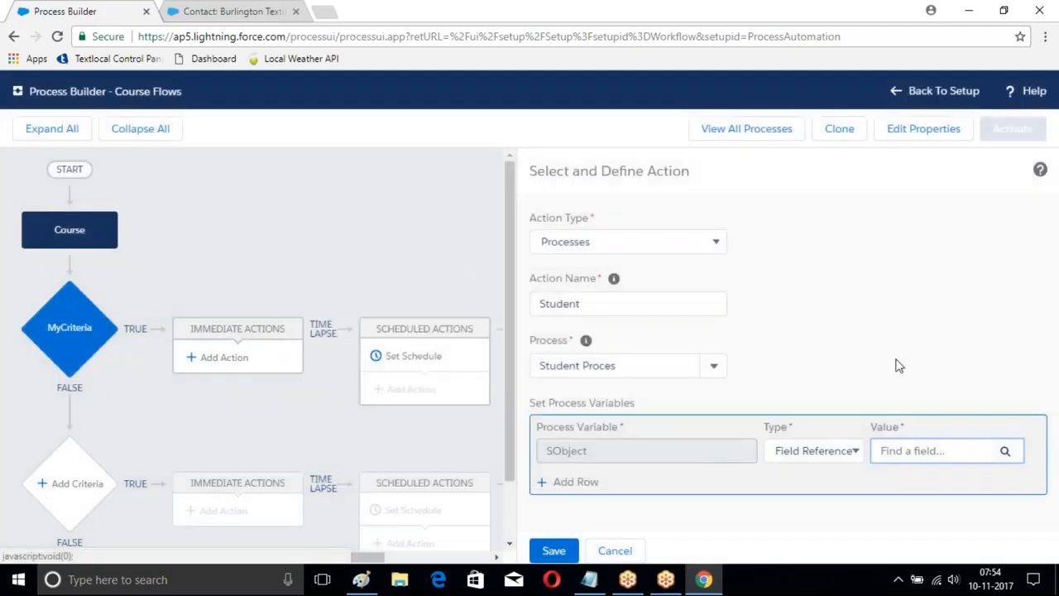
Step: Examine the Course's Owner ID (User) and Role ID relationships for a suitable SObject value, then leave the field selection
{"action": "left_click", "coordinate": [958, 450]}
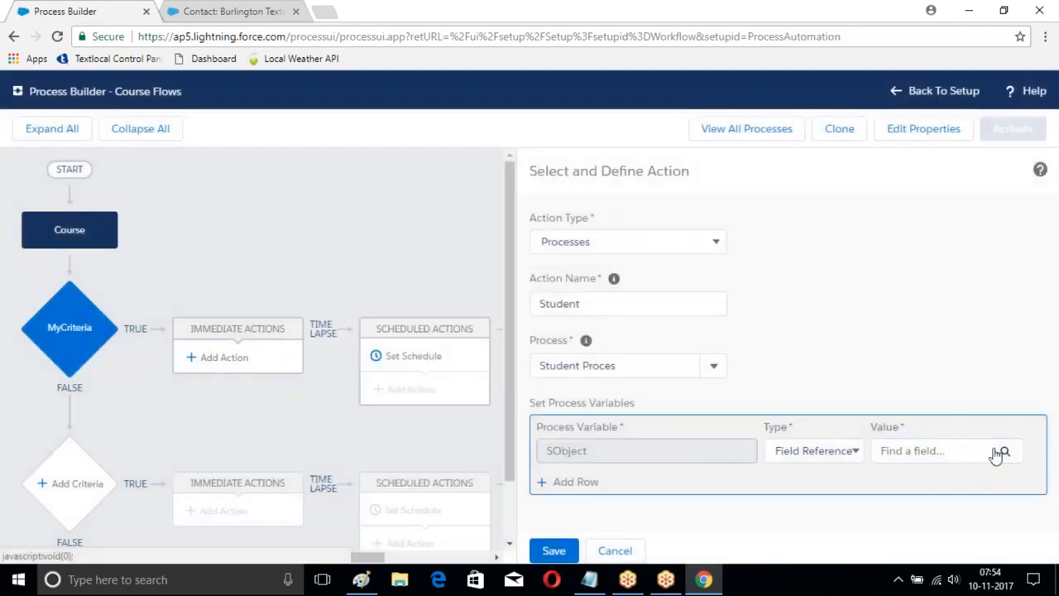
{"action": "left_click", "coordinate": [979, 452]}
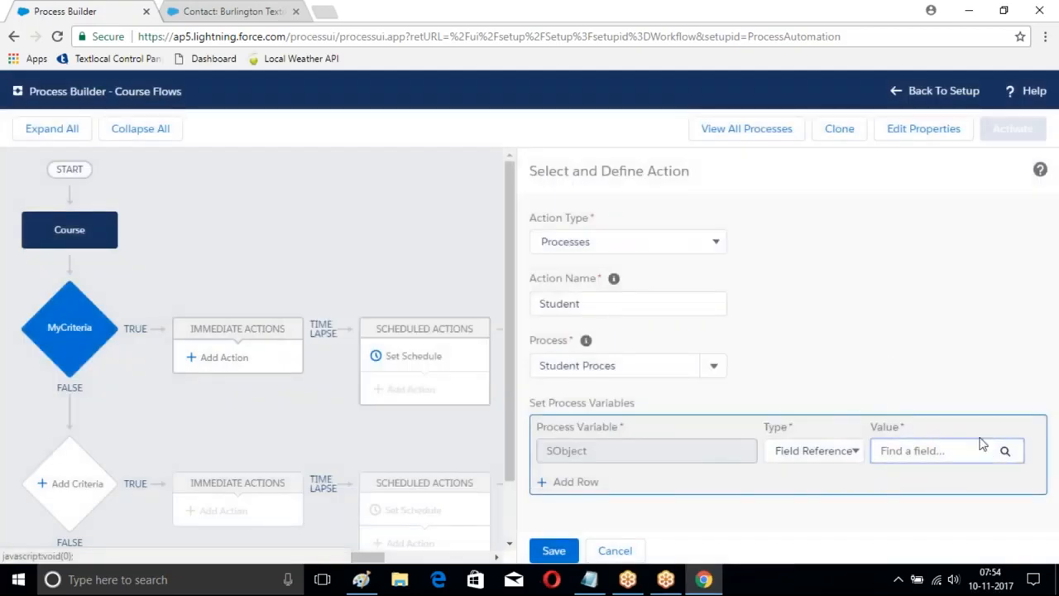
{"action": "left_click", "coordinate": [1002, 450]}
{"action": "left_click", "coordinate": [476, 267]}
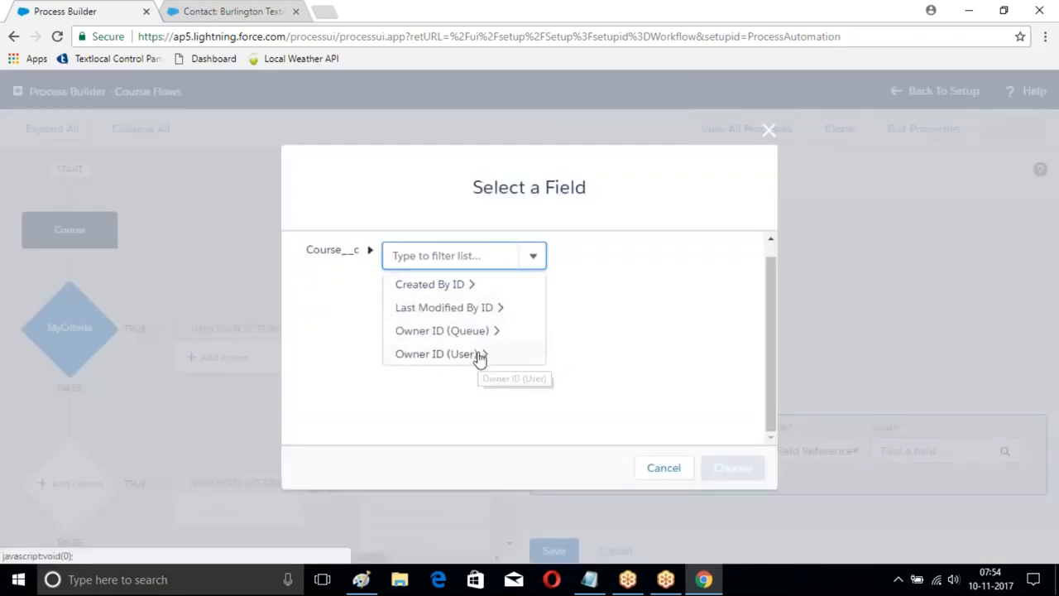
{"action": "left_click", "coordinate": [478, 354]}
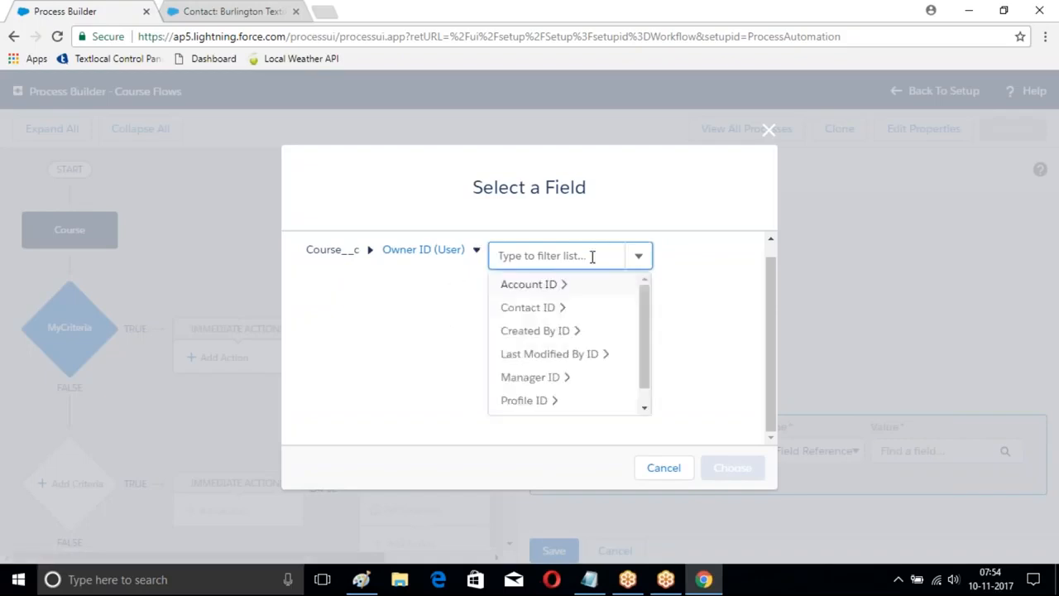
{"action": "type", "text": "user"}
{"action": "key", "text": "BackSpace"}
{"action": "key", "text": "BackSpace"}
{"action": "scroll", "coordinate": [617, 348], "scroll_direction": "down", "scroll_amount": 1}
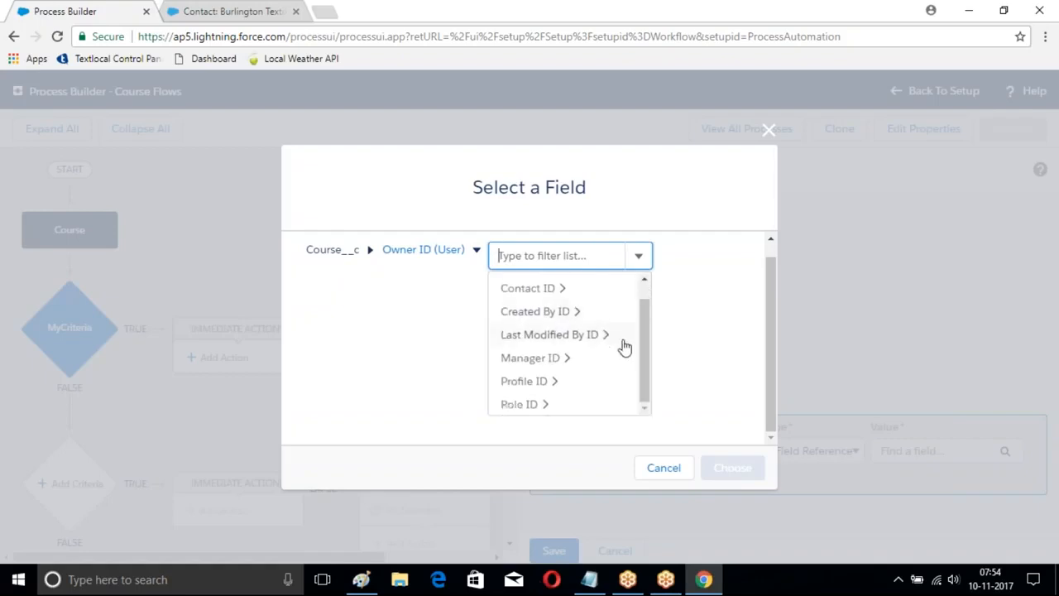
{"action": "left_click", "coordinate": [524, 405]}
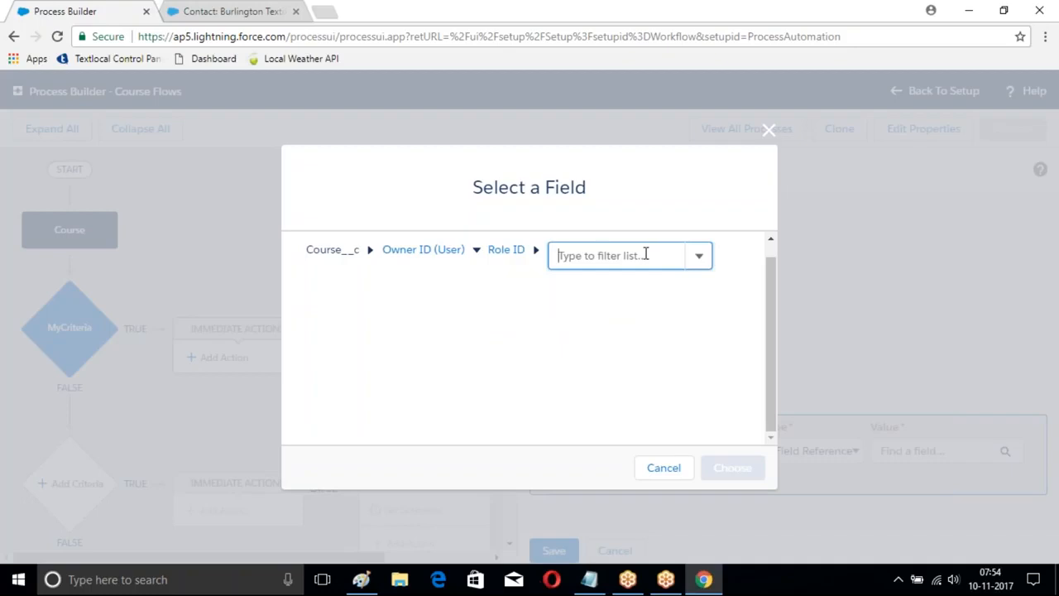
{"action": "type", "text": "r"}
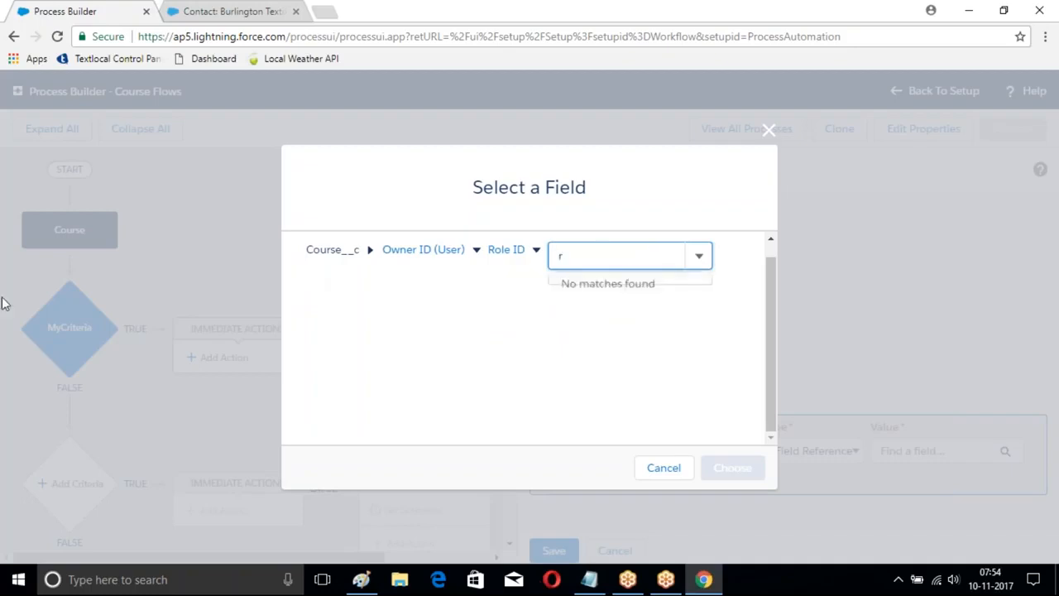
{"action": "key", "text": "BackSpace"}
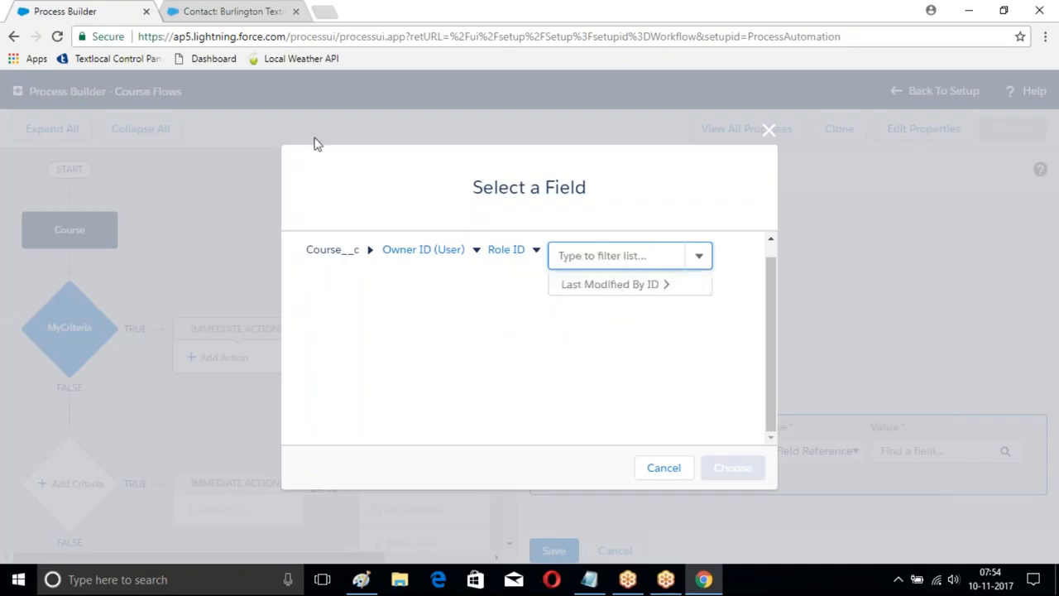
{"action": "left_click", "coordinate": [771, 132]}
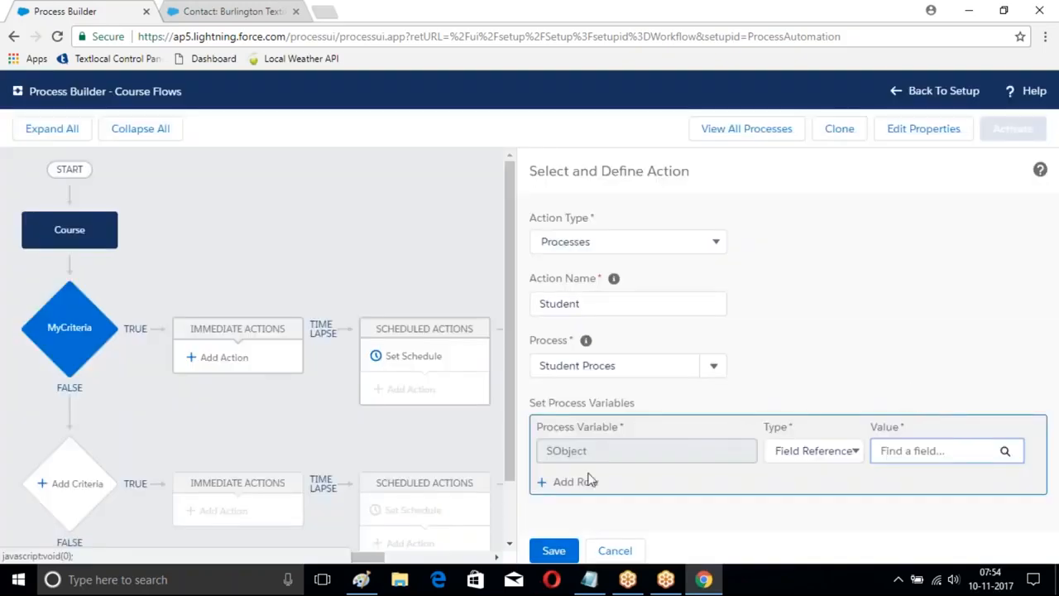
Step: Look through Owner ID (User), Account ID and Owner ID for an SObject reference, filtering the last list by "id"
{"action": "left_click", "coordinate": [815, 450]}
{"action": "left_click", "coordinate": [812, 469]}
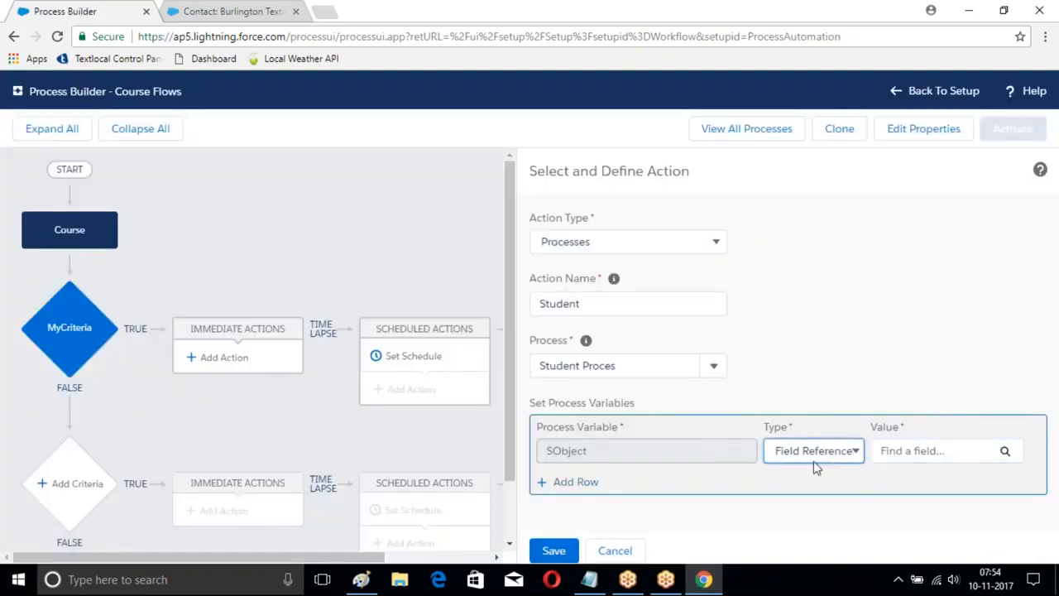
{"action": "left_click", "coordinate": [957, 455]}
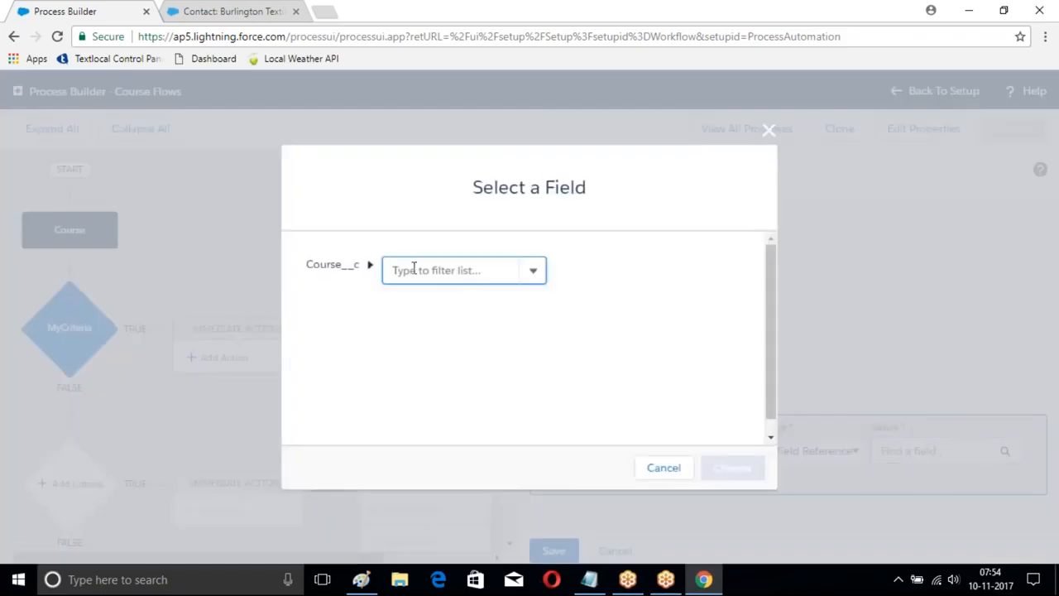
{"action": "left_click", "coordinate": [414, 270]}
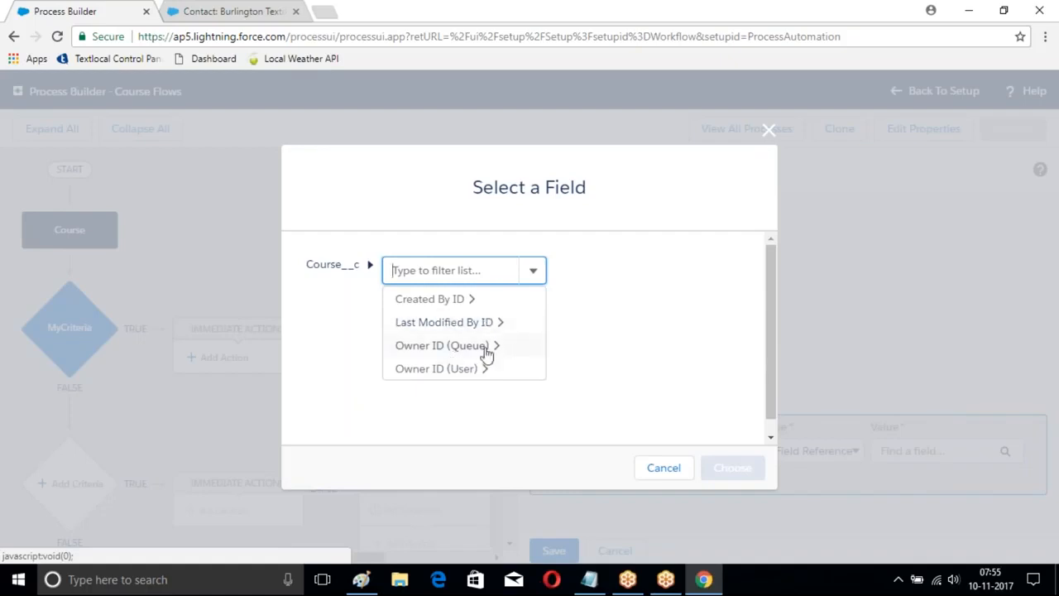
{"action": "left_click", "coordinate": [418, 369]}
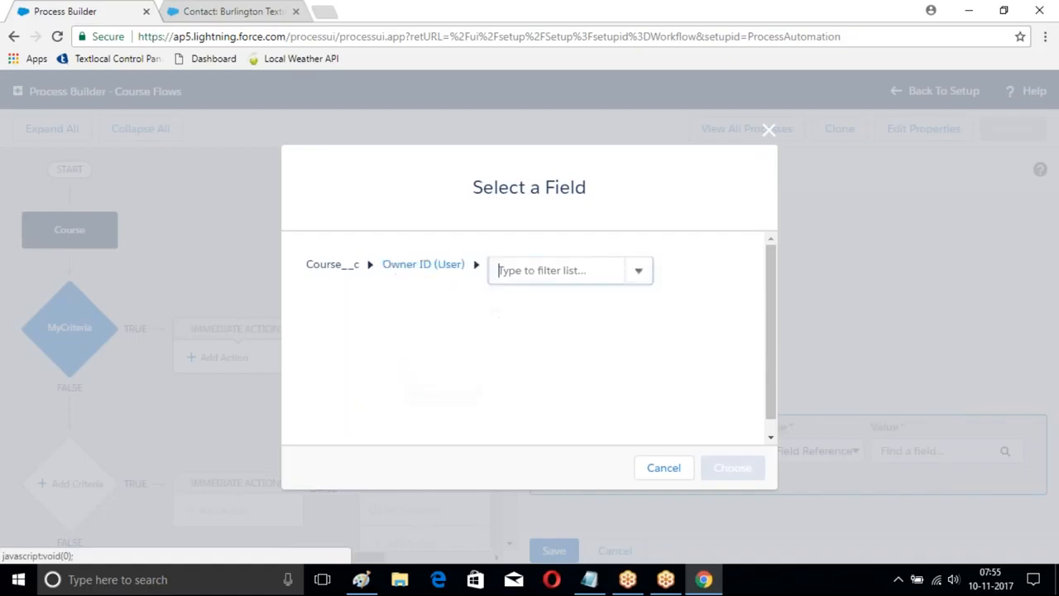
{"action": "left_click", "coordinate": [604, 267]}
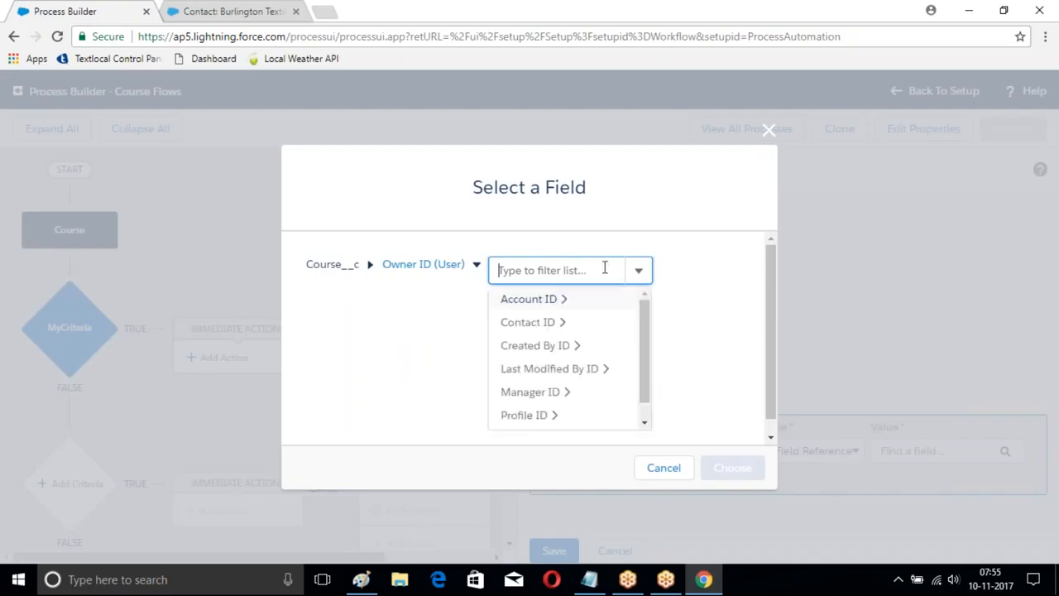
{"action": "left_click", "coordinate": [562, 305]}
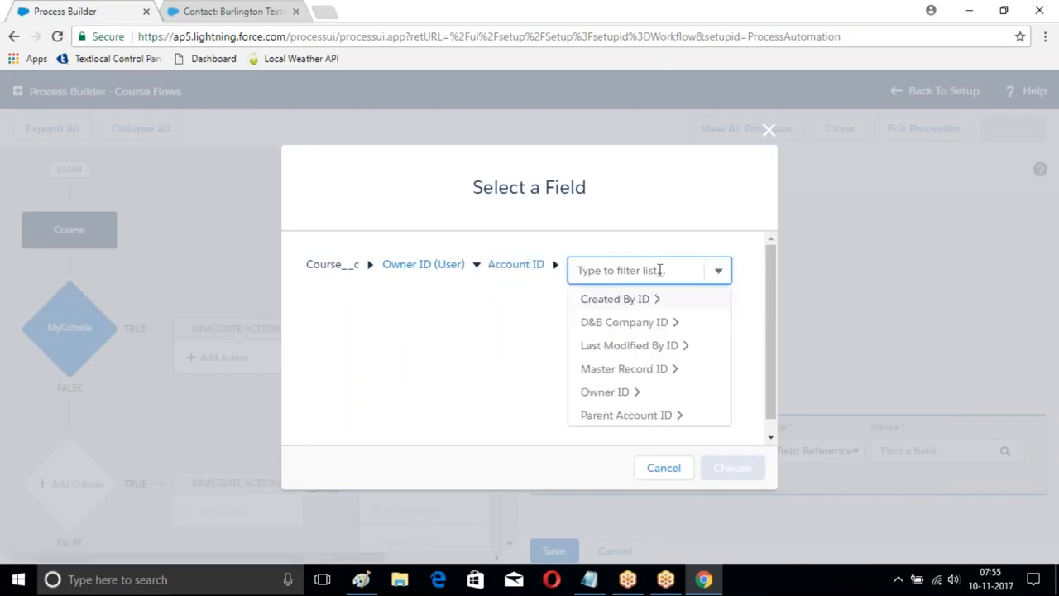
{"action": "left_click", "coordinate": [633, 391]}
{"action": "type", "text": "use"}
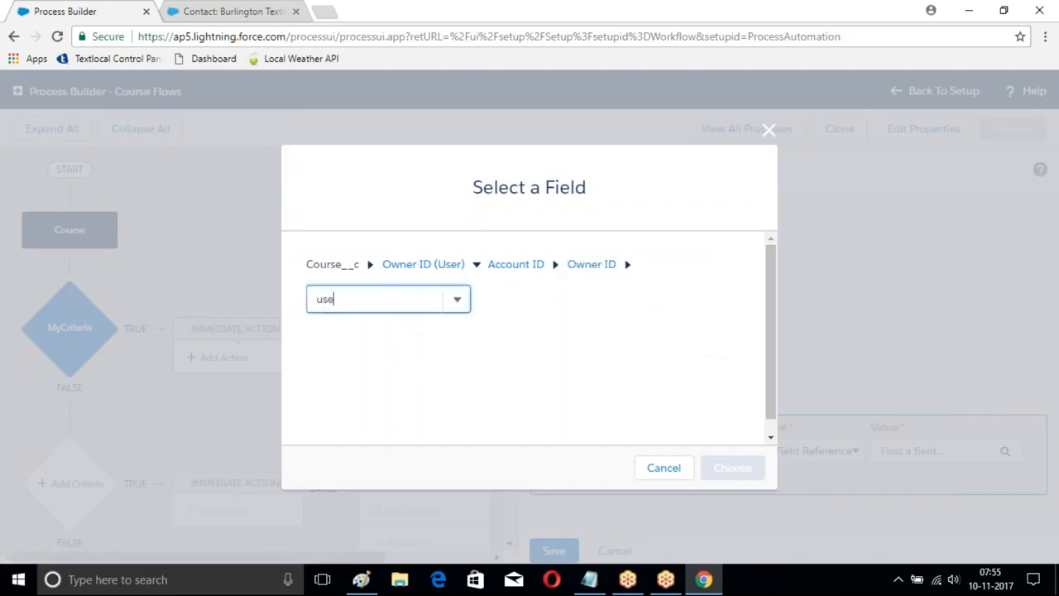
{"action": "key", "text": "BackSpace"}
{"action": "key", "text": "BackSpace"}
{"action": "key", "text": "BackSpace"}
{"action": "type", "text": "l"}
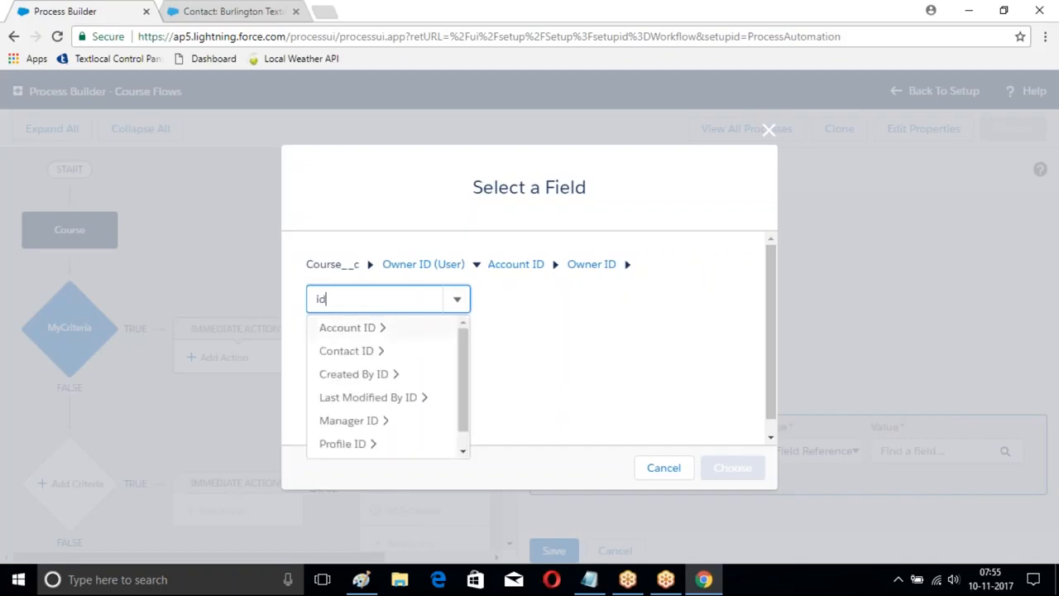
{"action": "scroll", "coordinate": [416, 439], "scroll_direction": "down", "scroll_amount": 2}
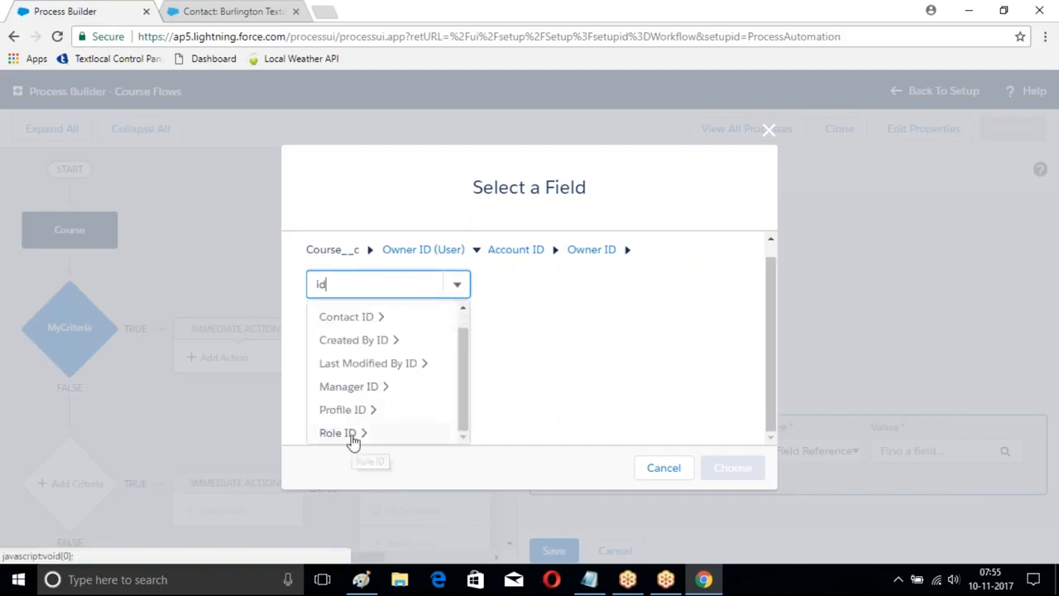
{"action": "scroll", "coordinate": [468, 410], "scroll_direction": "up", "scroll_amount": 2}
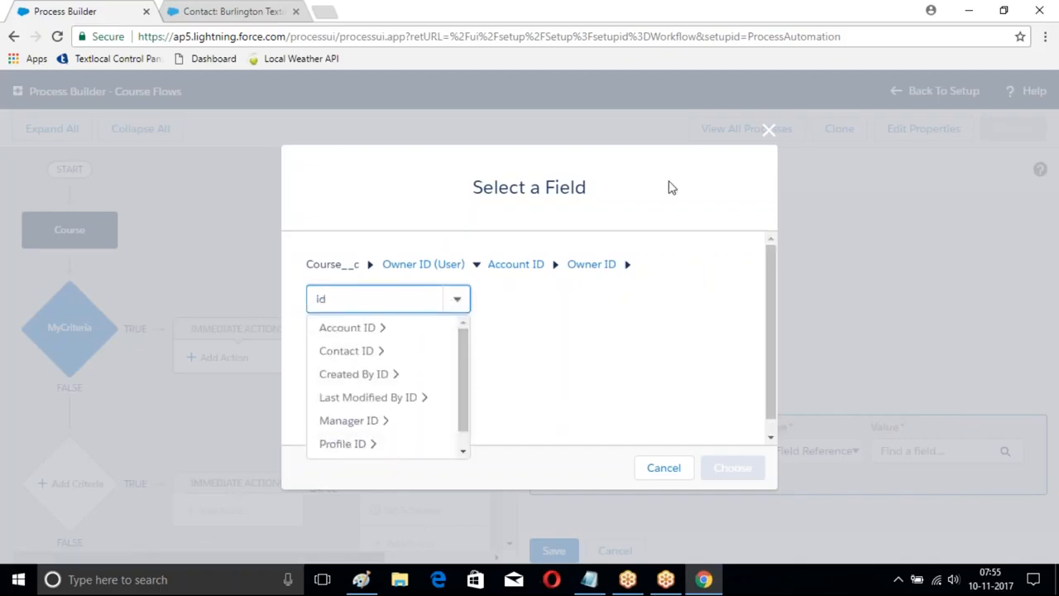
{"action": "left_click", "coordinate": [767, 131]}
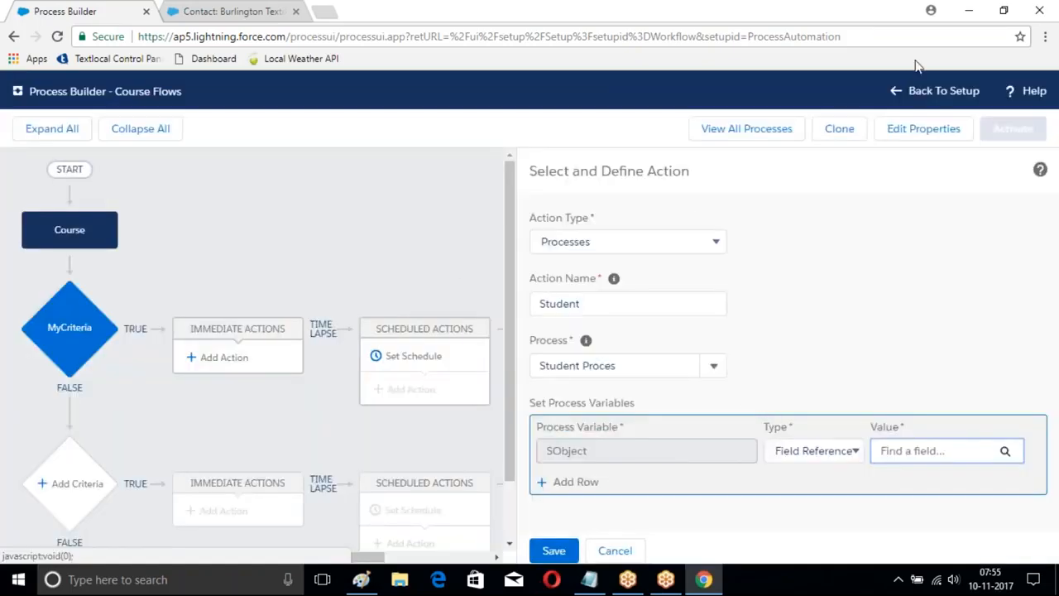
Step: Discard the Student action and define a new immediate action of type Processes for MyCriteria, named MyProcess, calling Student Proces
{"action": "left_click", "coordinate": [614, 550]}
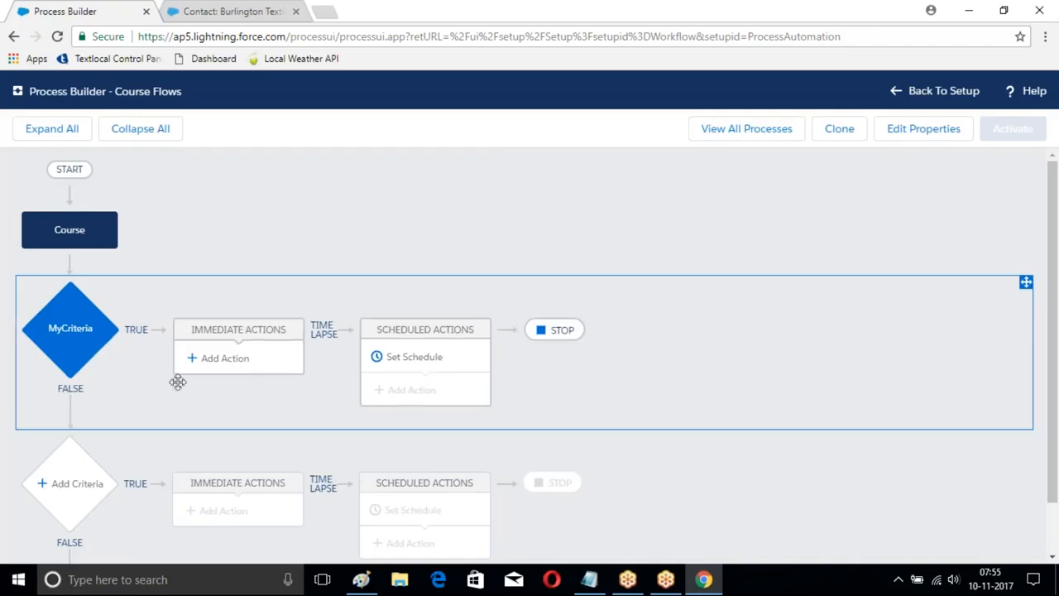
{"action": "left_click", "coordinate": [221, 359]}
{"action": "left_click", "coordinate": [607, 243]}
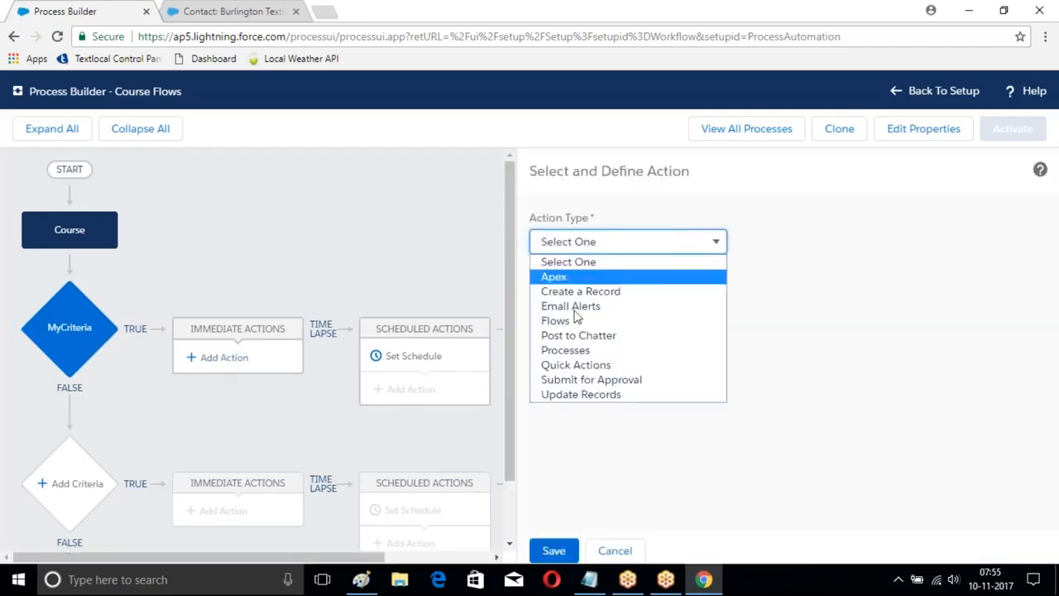
{"action": "left_click", "coordinate": [576, 351]}
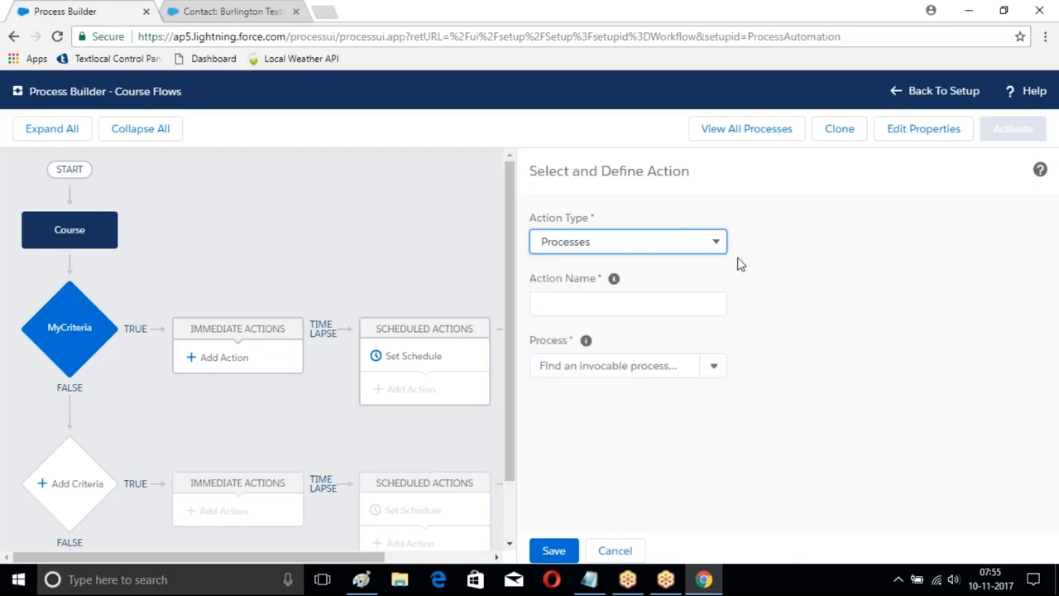
{"action": "left_click", "coordinate": [571, 306]}
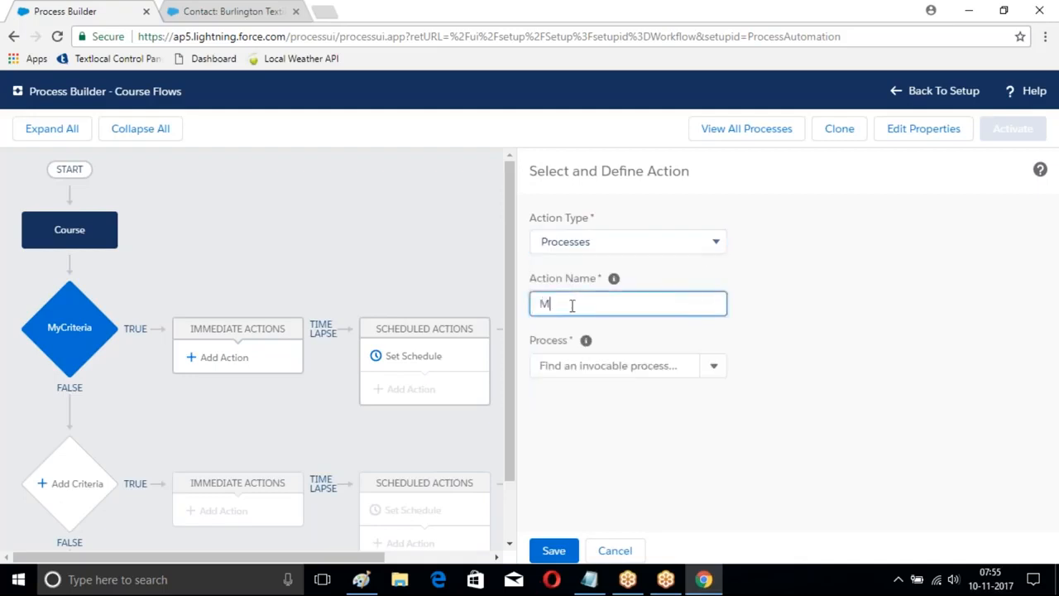
{"action": "left_click", "coordinate": [712, 366]}
{"action": "left_click", "coordinate": [560, 400]}
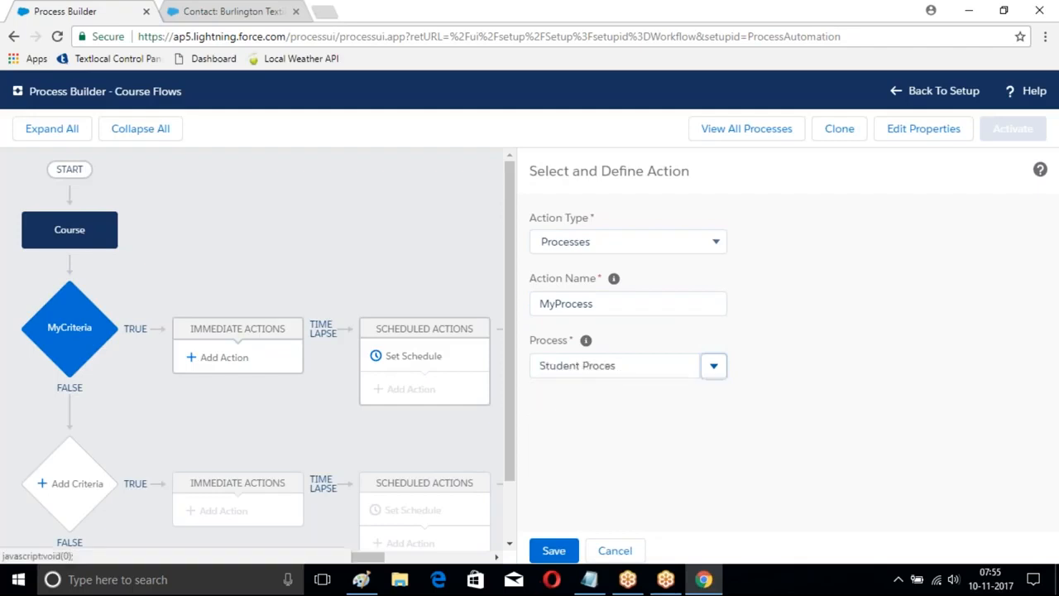
Step: Examine the related fields under the Course's Last Modified By ID as a field reference value for the SObject variable
{"action": "left_click", "coordinate": [807, 453]}
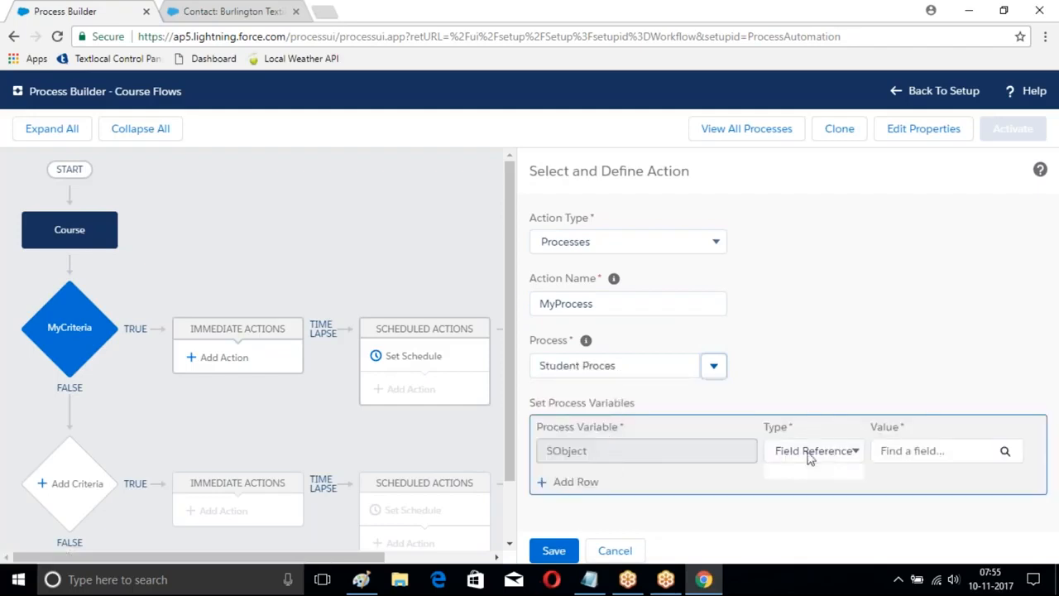
{"action": "left_click", "coordinate": [643, 455]}
{"action": "left_click", "coordinate": [813, 453]}
{"action": "left_click", "coordinate": [884, 456]}
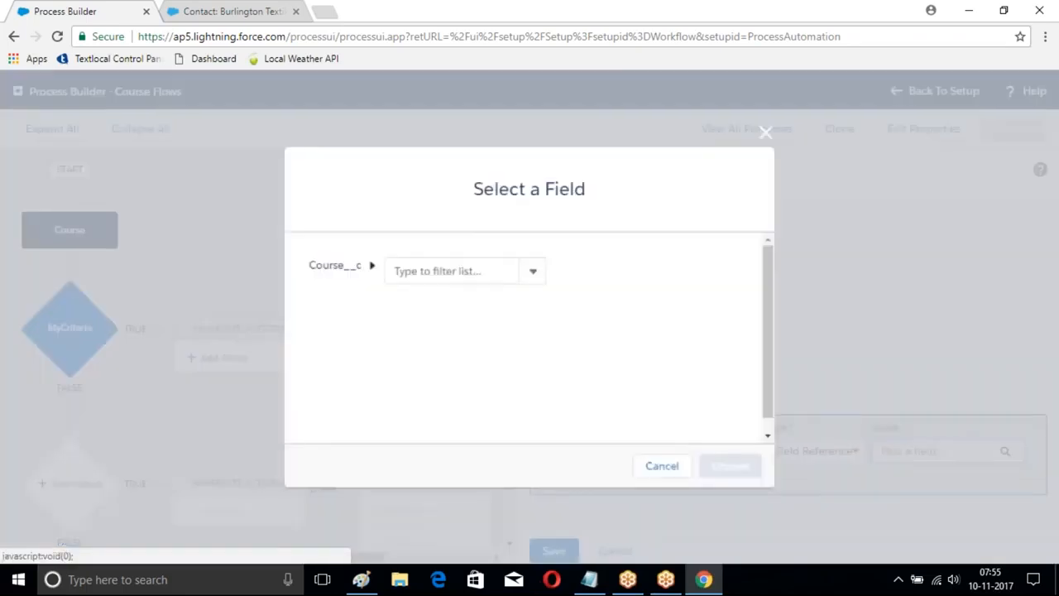
{"action": "left_click", "coordinate": [419, 271]}
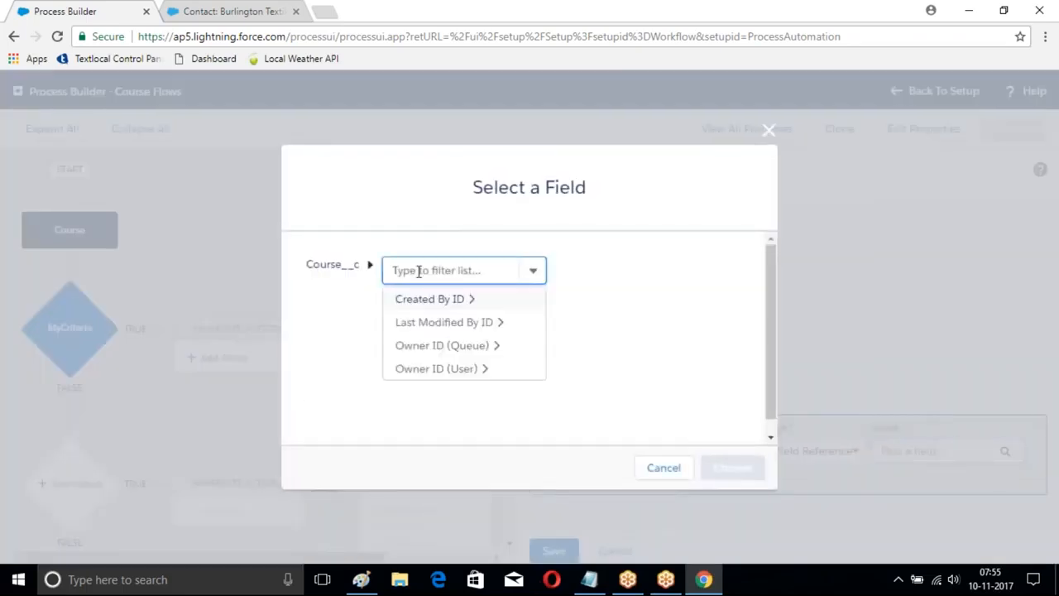
{"action": "left_click", "coordinate": [444, 329]}
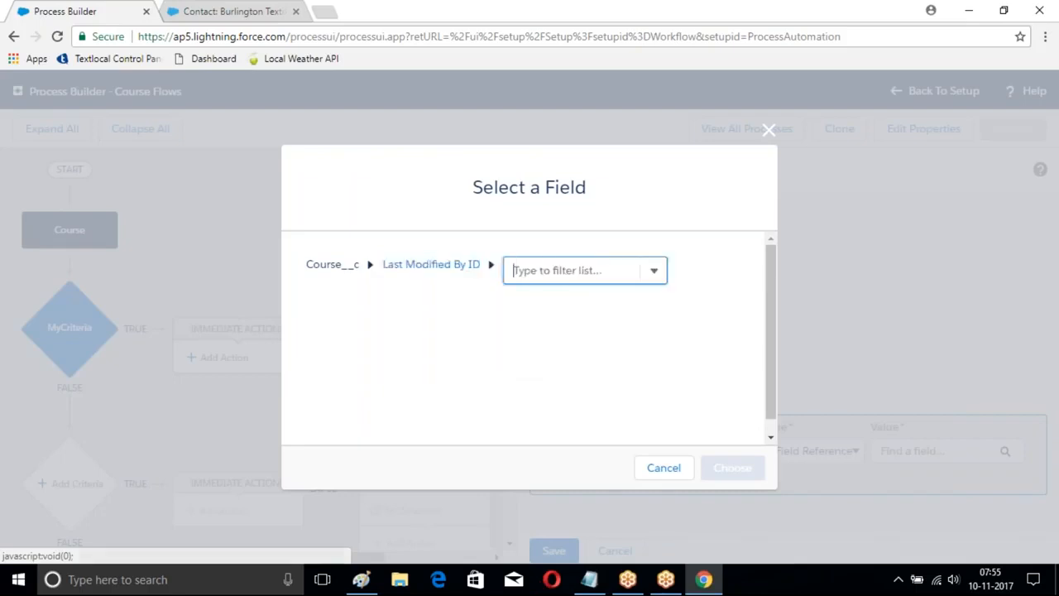
{"action": "left_click", "coordinate": [651, 273]}
{"action": "left_click_drag", "start_coordinate": [660, 334], "coordinate": [665, 420]}
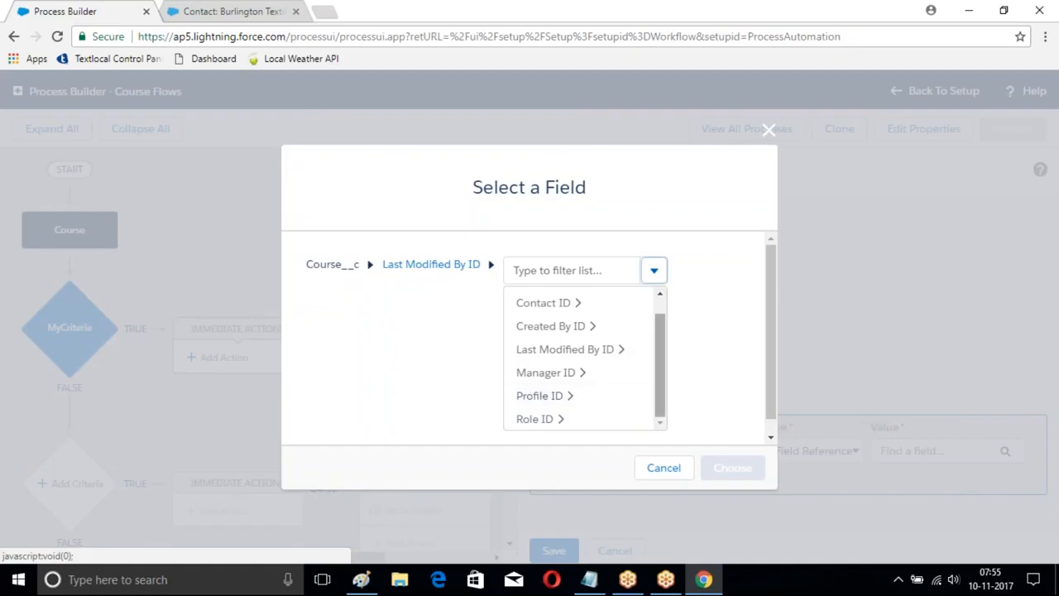
{"action": "left_click_drag", "start_coordinate": [661, 369], "coordinate": [661, 320]}
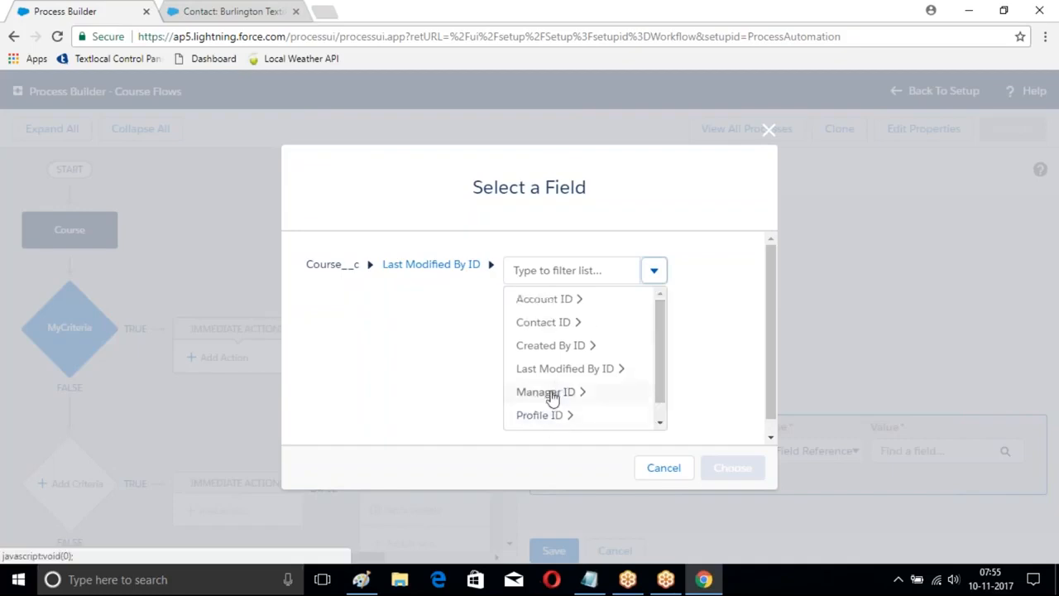
Step: Look through Account ID and Parent Account ID under Last Modified By ID, filtering the list by "id", and leave the field selection
{"action": "left_click", "coordinate": [539, 300]}
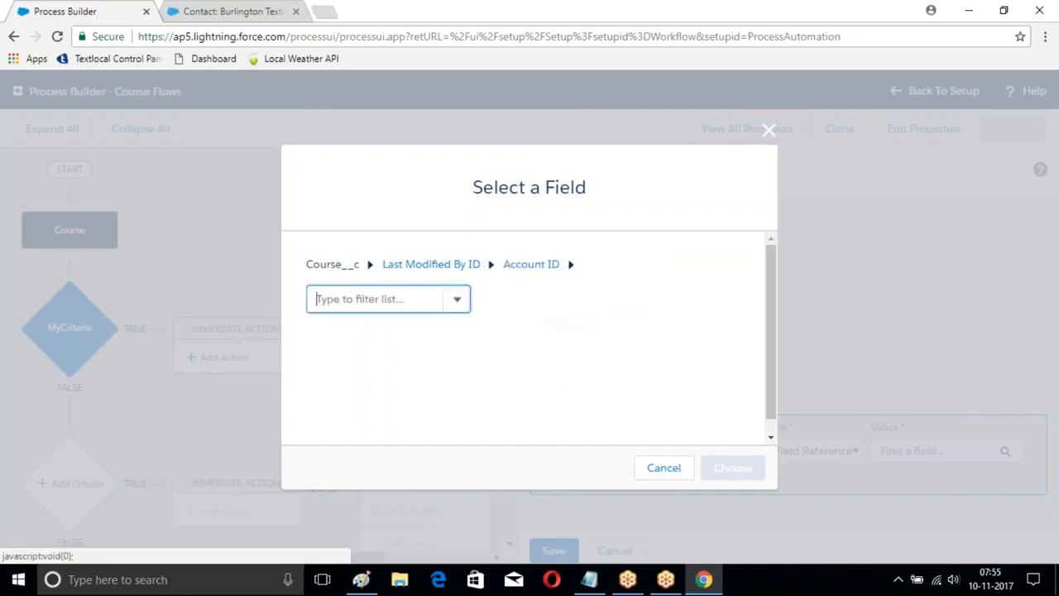
{"action": "left_click", "coordinate": [458, 300]}
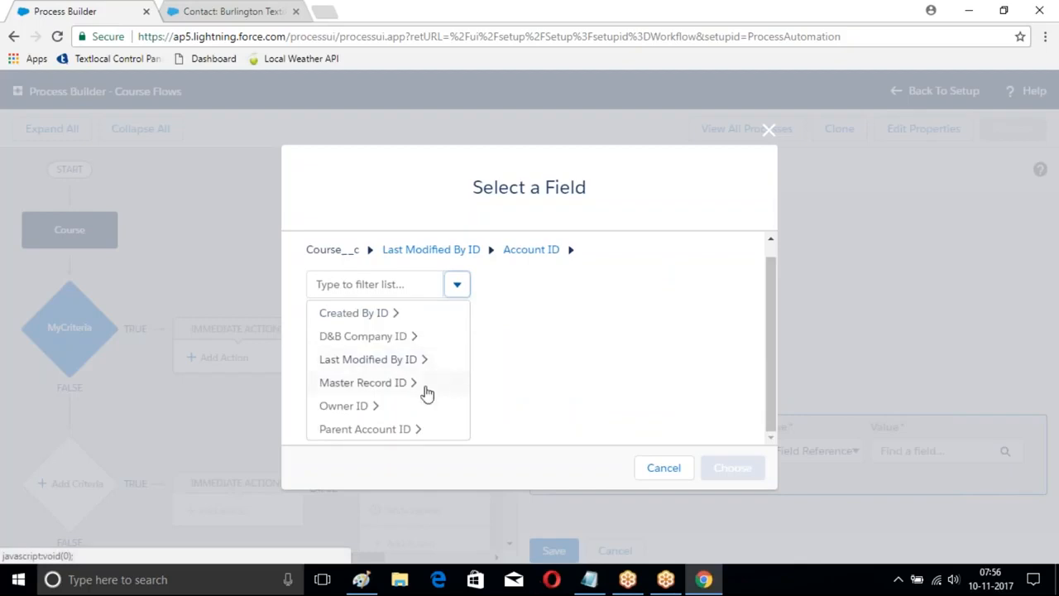
{"action": "left_click", "coordinate": [354, 430]}
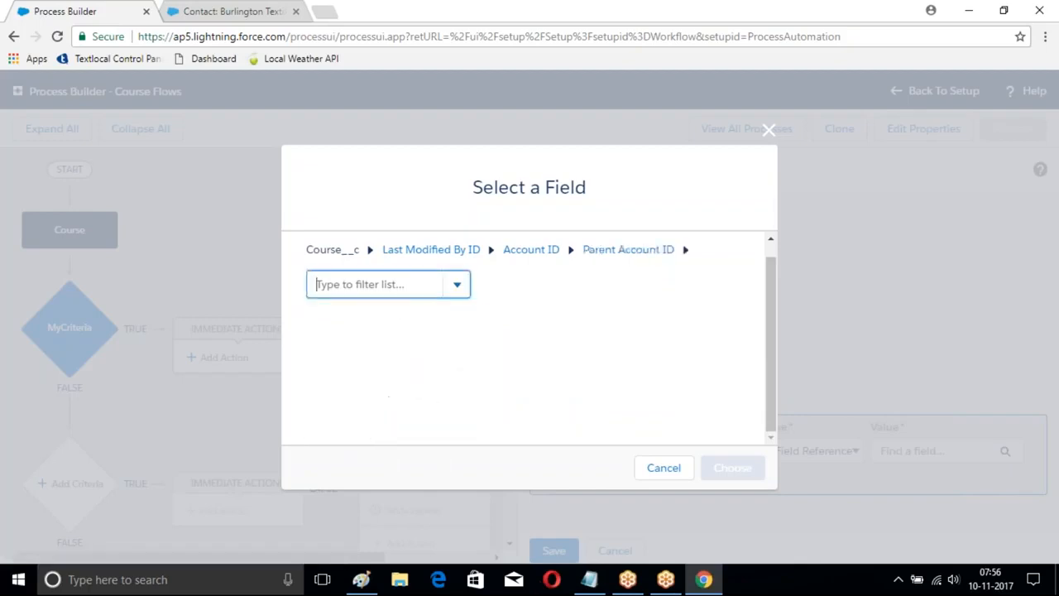
{"action": "type", "text": "id"}
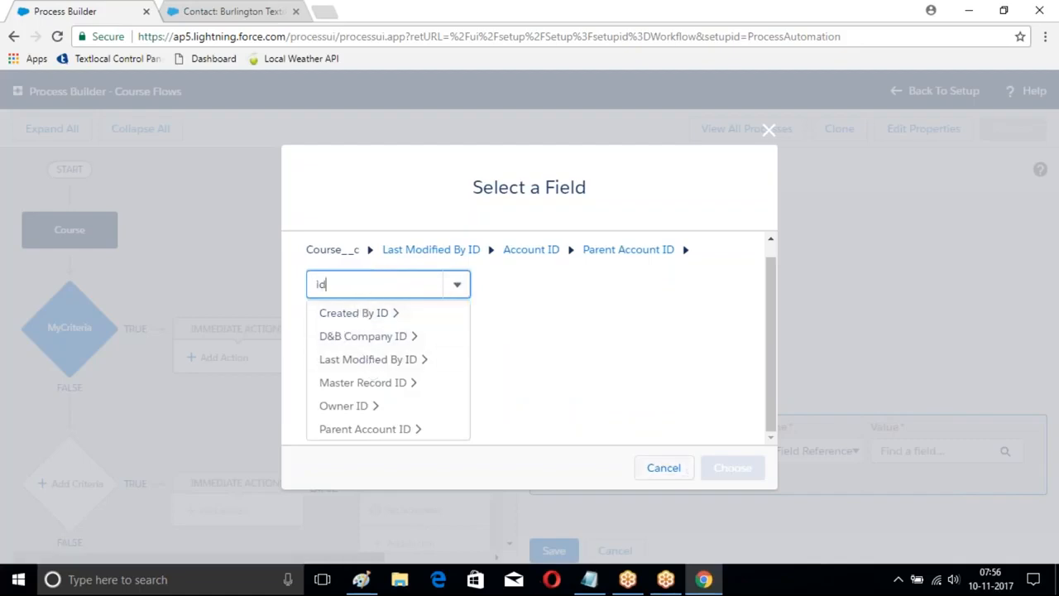
{"action": "left_click", "coordinate": [457, 284]}
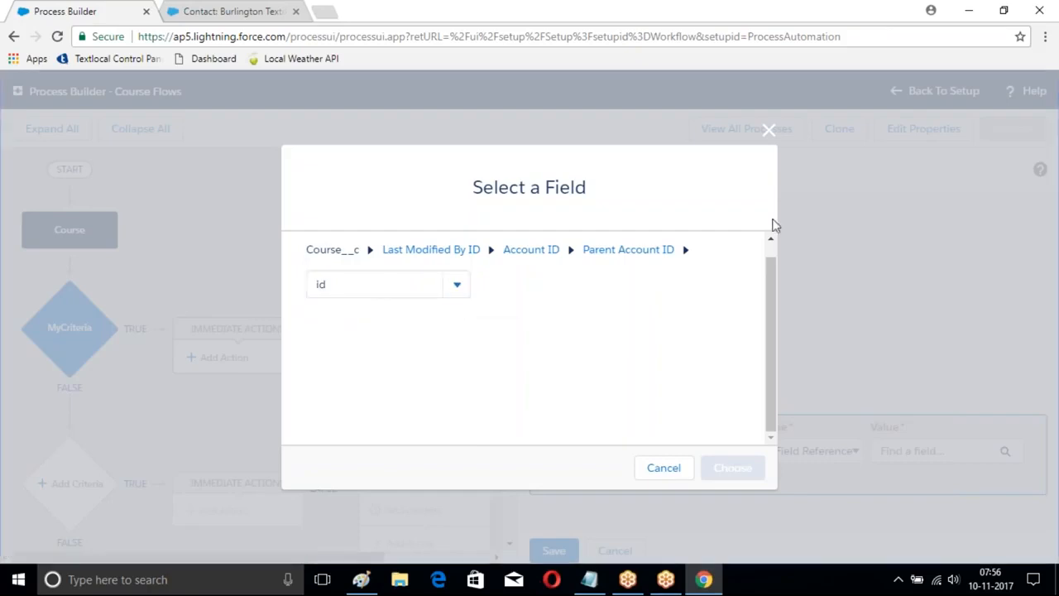
{"action": "left_click", "coordinate": [766, 132]}
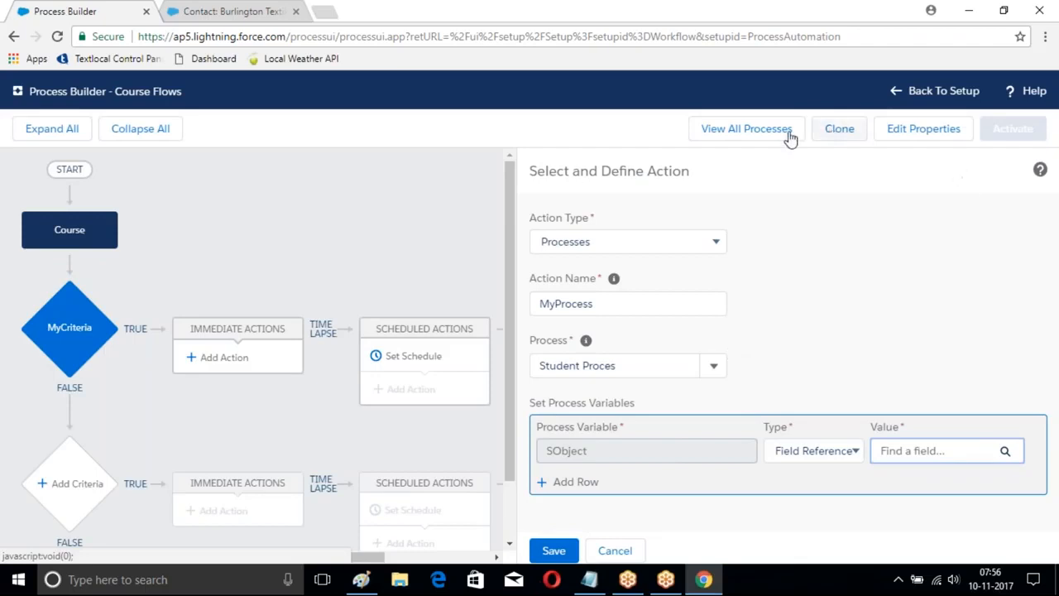
Step: Review and save the Course Flows process properties and the MyCriteria conditions without changing them
{"action": "left_click", "coordinate": [920, 132]}
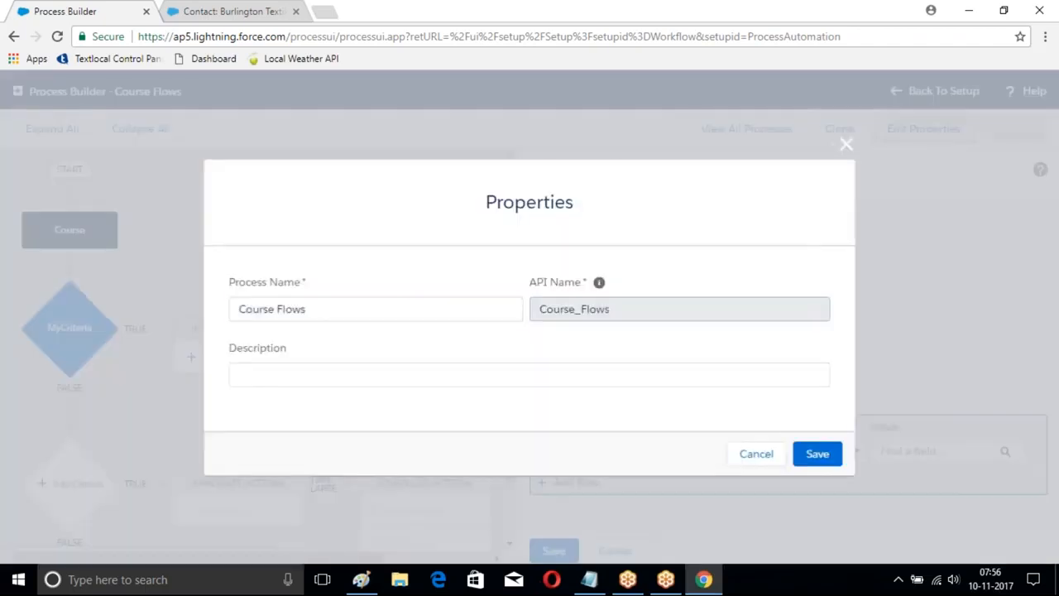
{"action": "left_click", "coordinate": [817, 453]}
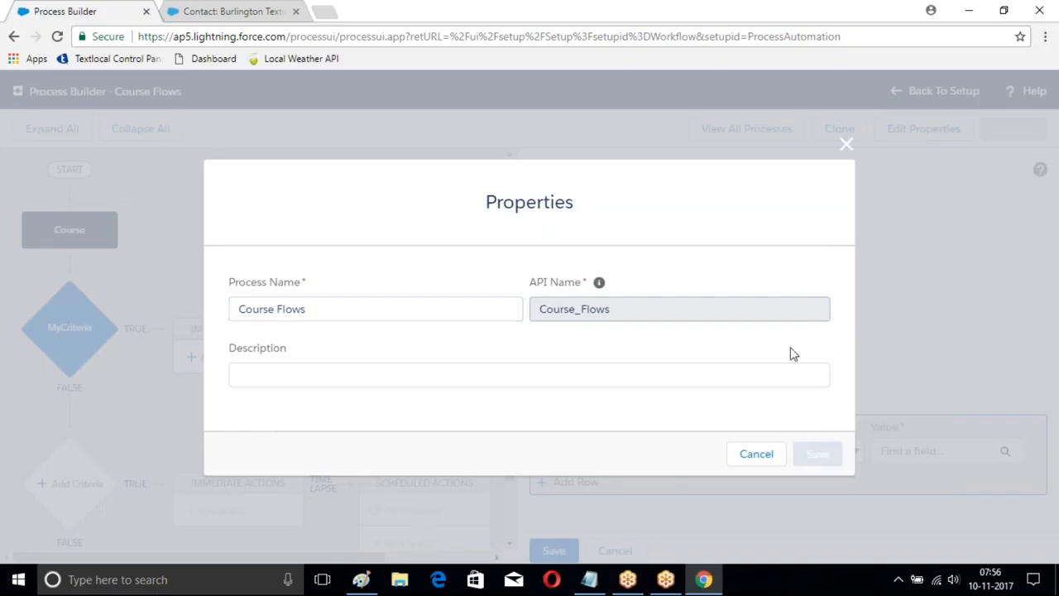
{"action": "scroll", "coordinate": [349, 362], "scroll_direction": "down", "scroll_amount": 1}
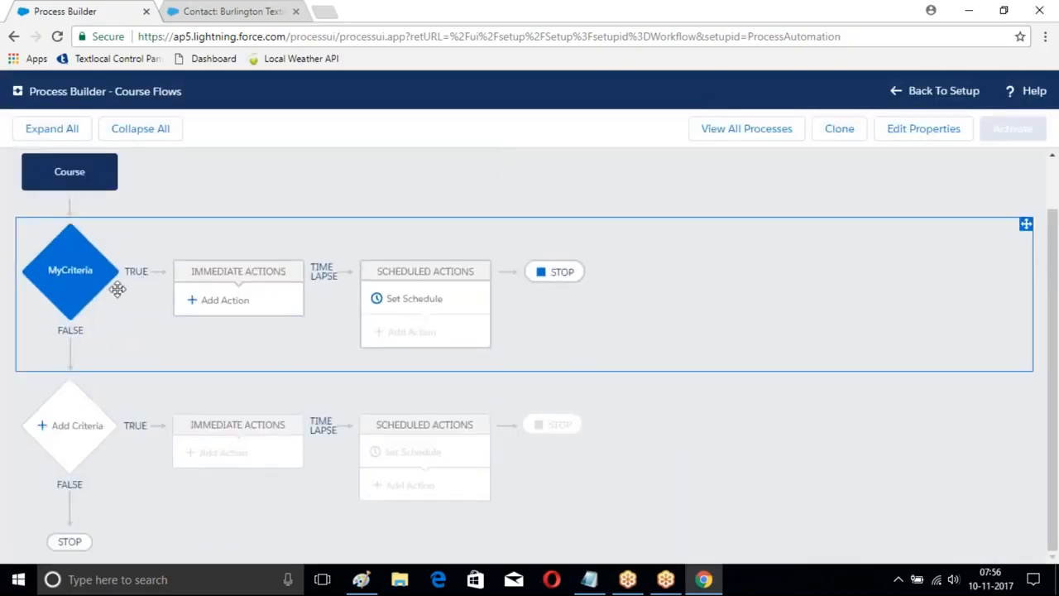
{"action": "left_click", "coordinate": [74, 273]}
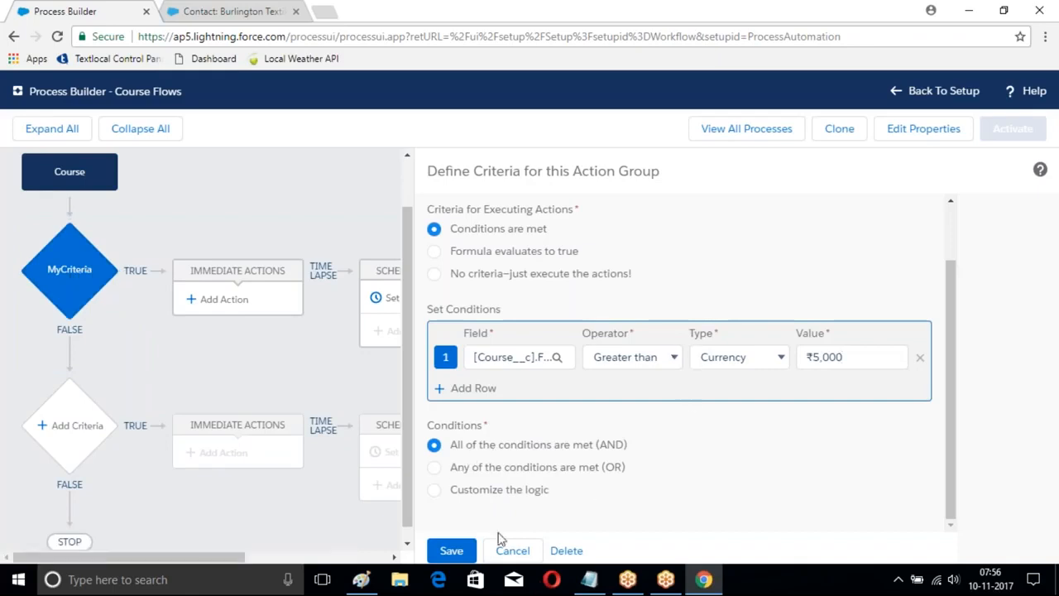
{"action": "left_click", "coordinate": [451, 551]}
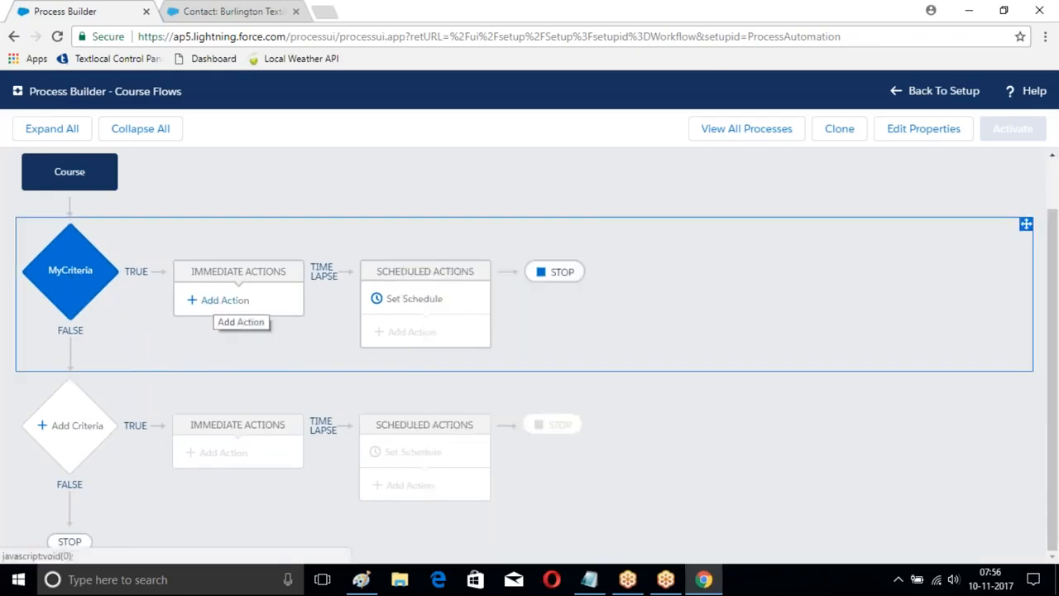
Step: Abandon the new immediate action and open Student Proces from the process list to check its NoCondiiton criteria
{"action": "left_click", "coordinate": [213, 301]}
{"action": "left_click", "coordinate": [638, 244]}
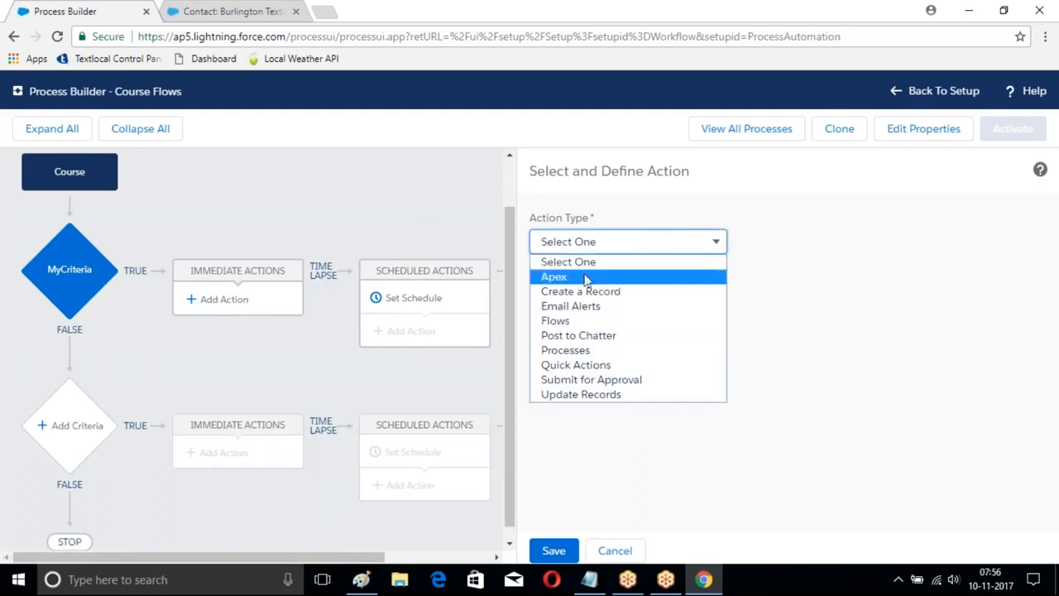
{"action": "left_click", "coordinate": [739, 131]}
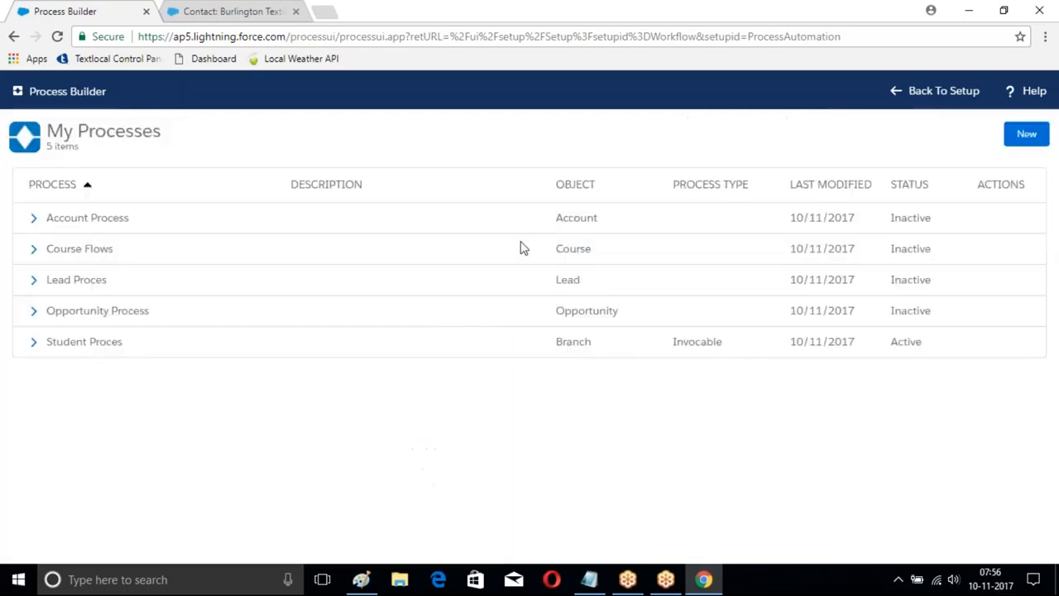
{"action": "left_click", "coordinate": [33, 342]}
{"action": "left_click", "coordinate": [259, 369]}
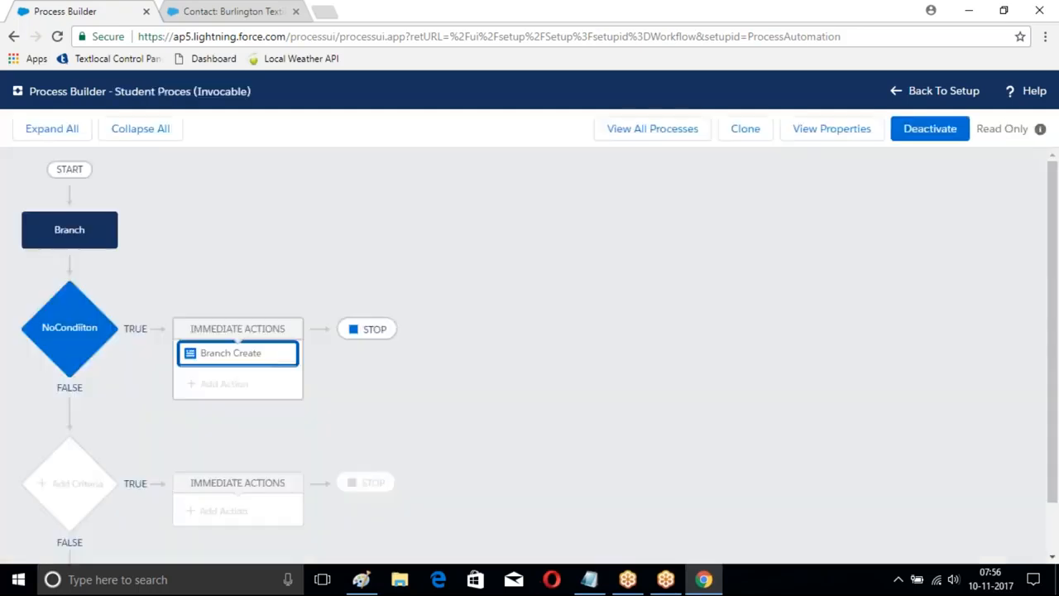
{"action": "left_click", "coordinate": [65, 340]}
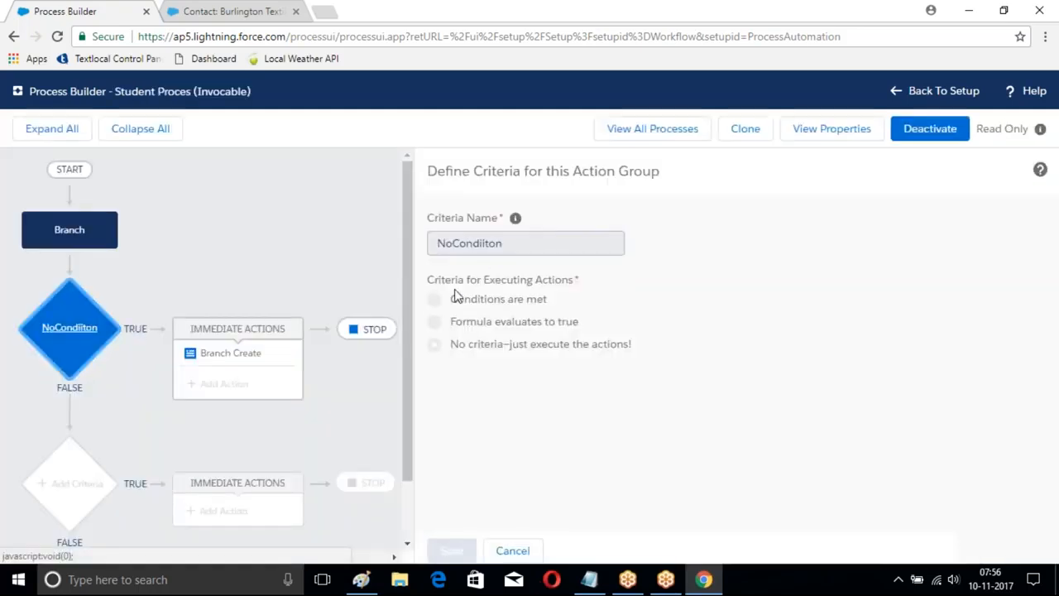
Step: Deactivate the Student Proces process and reopen its NoCondiiton criteria to check whether they can be edited
{"action": "left_click", "coordinate": [935, 126]}
{"action": "left_click", "coordinate": [723, 394]}
{"action": "left_click", "coordinate": [66, 335]}
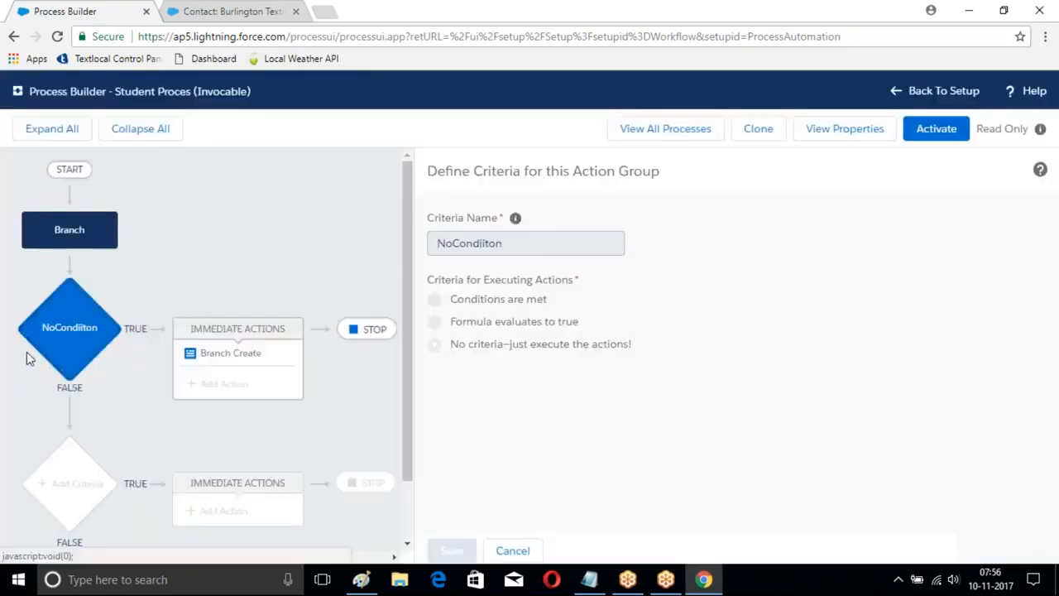
{"action": "left_click", "coordinate": [66, 357]}
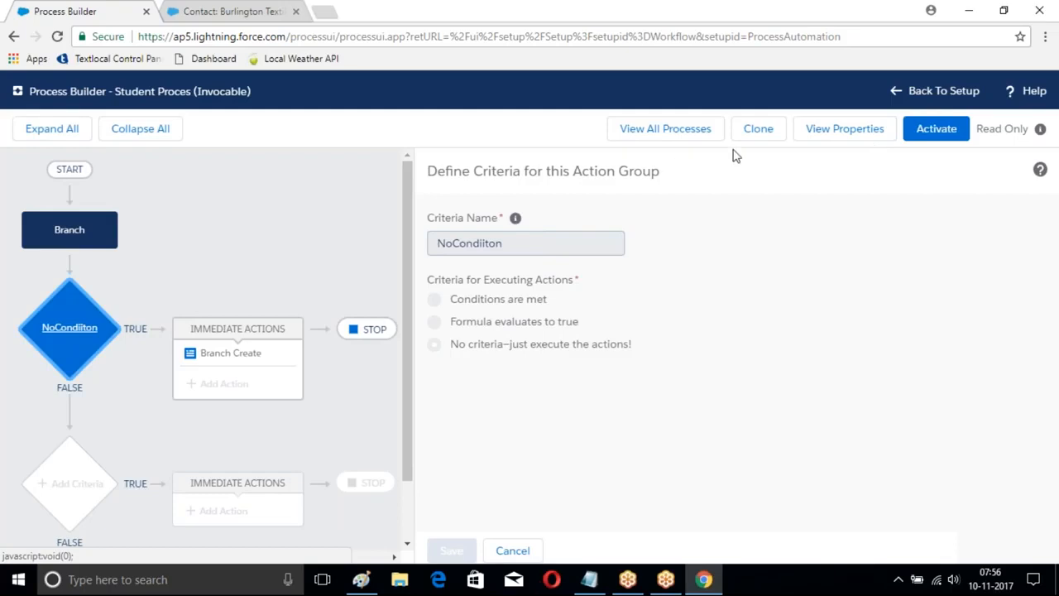
Step: Return to the list of all processes and start creating a new process
{"action": "left_click", "coordinate": [651, 136]}
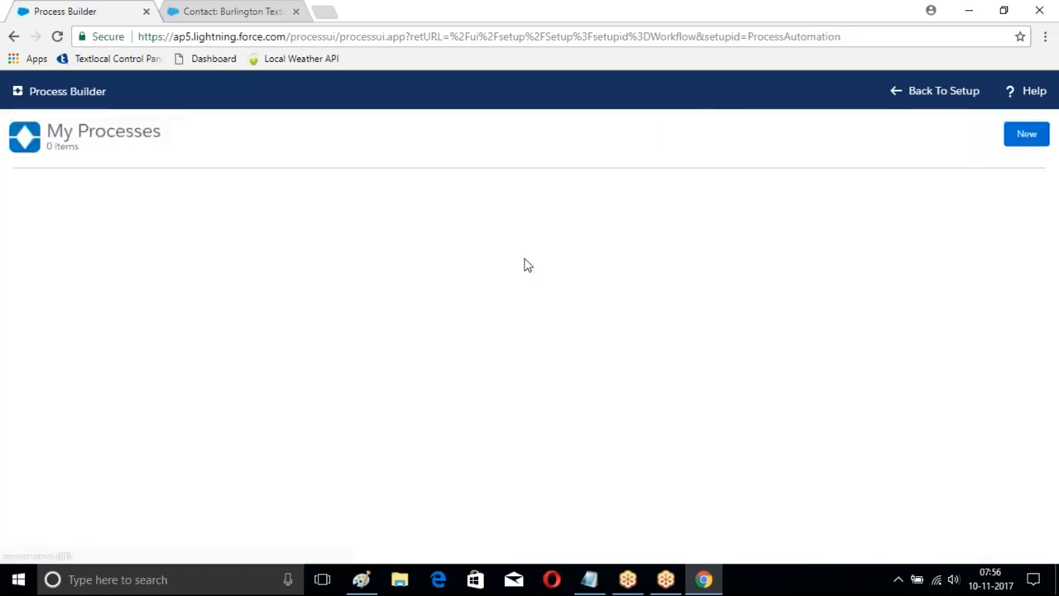
{"action": "left_click", "coordinate": [1011, 132]}
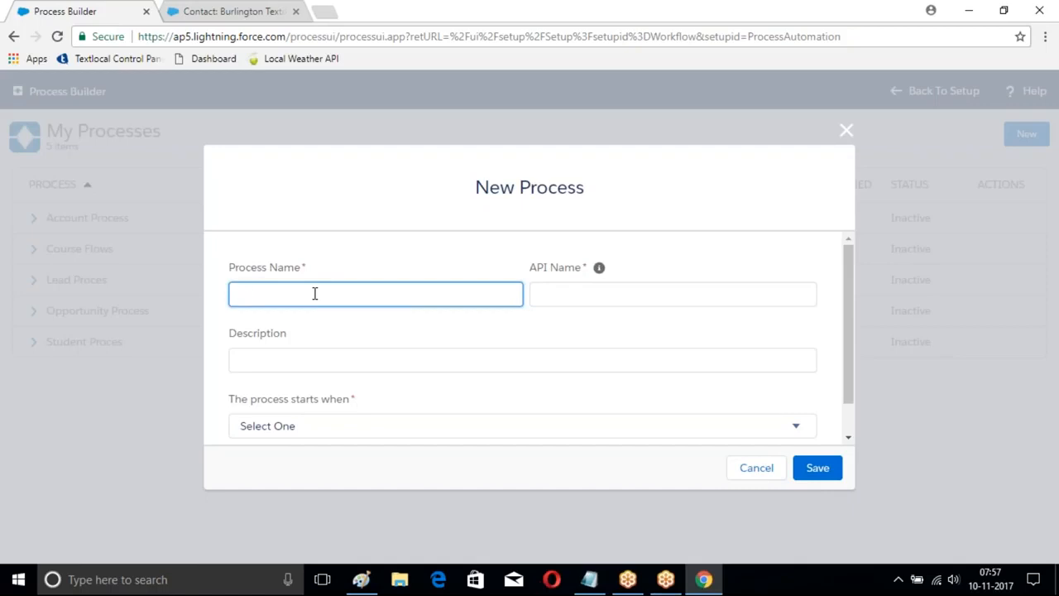
Step: Create a process named Payments Proces with API name Payments_Proces that starts when it's invoked by another process
{"action": "type", "text": "ayments Proces"}
{"action": "left_click", "coordinate": [653, 295]}
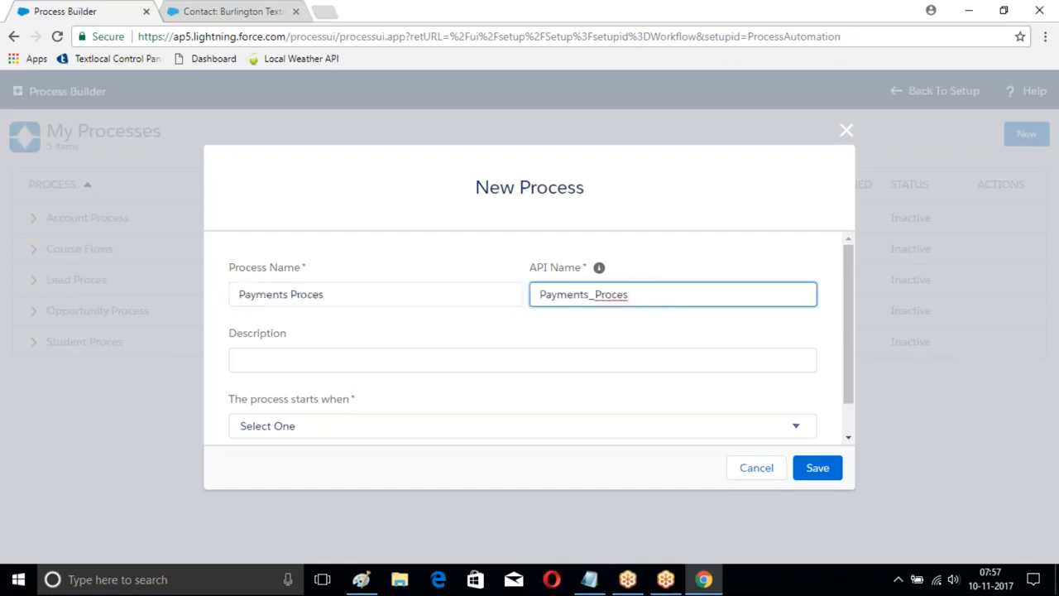
{"action": "left_click", "coordinate": [690, 427]}
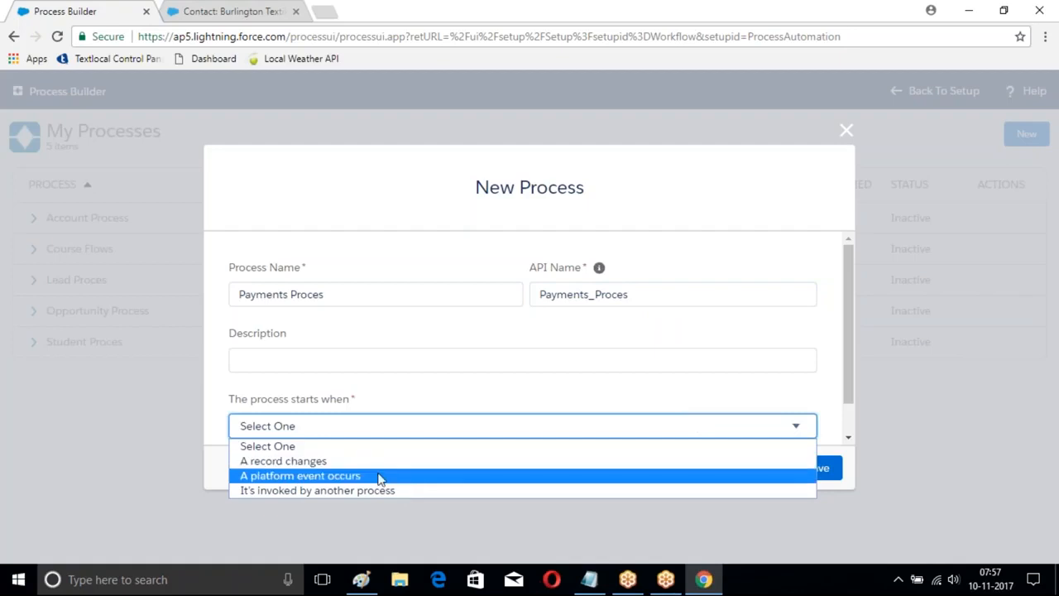
{"action": "left_click", "coordinate": [339, 490]}
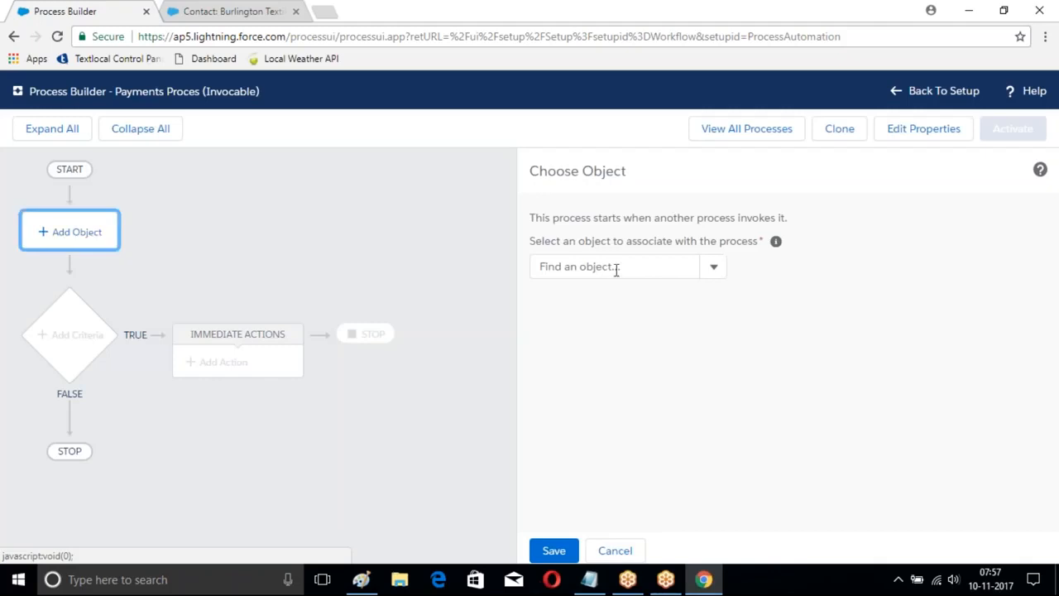
Step: Associate the invocable process with the Payment object and save the choice
{"action": "left_click", "coordinate": [616, 267]}
{"action": "type", "text": "P"}
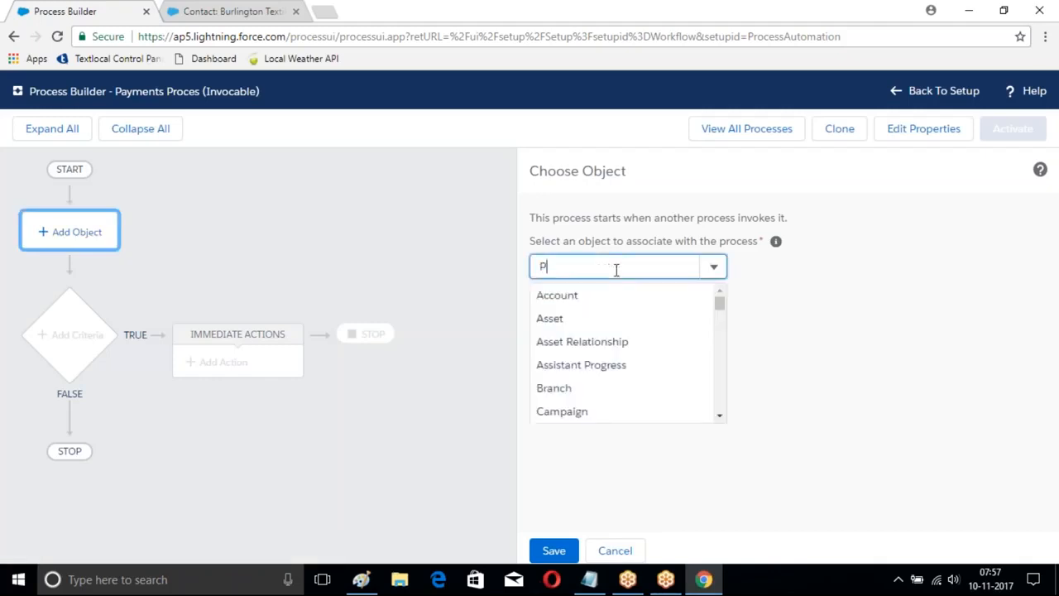
{"action": "type", "text": "ay"}
{"action": "left_click", "coordinate": [554, 298]}
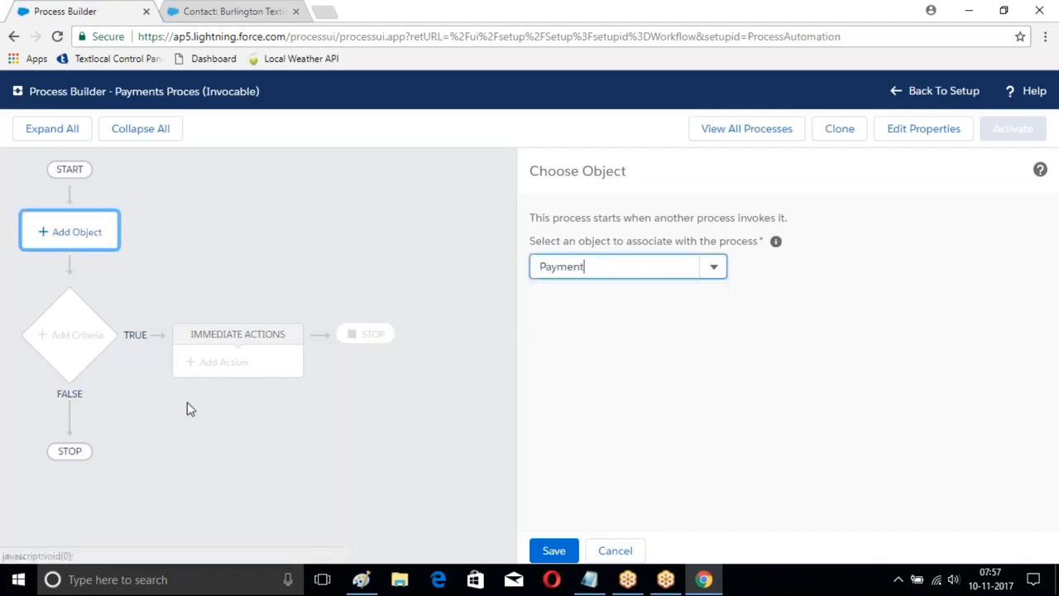
{"action": "left_click", "coordinate": [547, 550]}
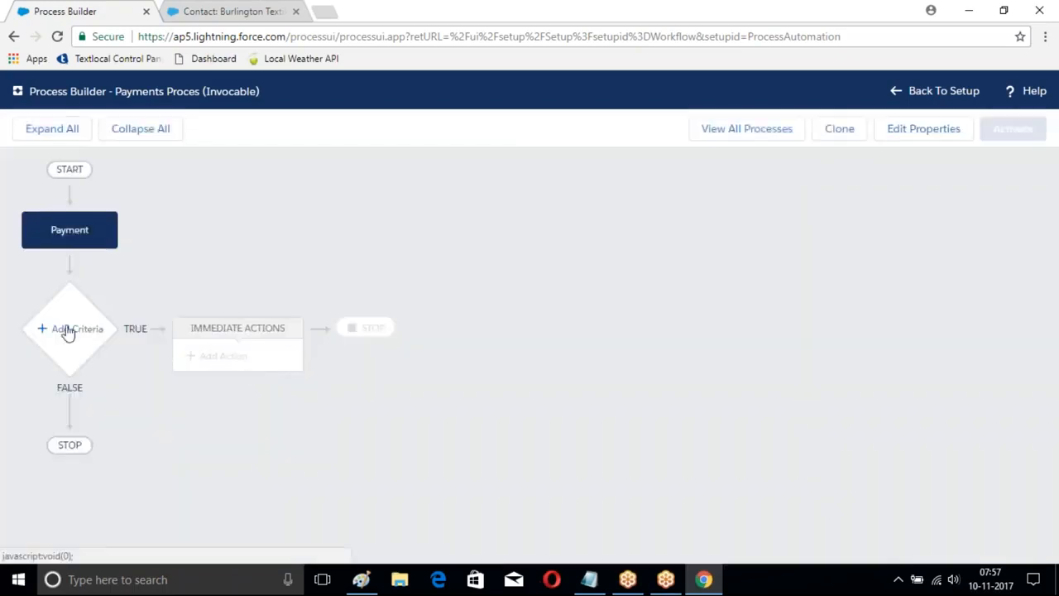
Step: Add a criteria node named MyContidion that executes its actions without any criteria, and save it
{"action": "left_click", "coordinate": [66, 331]}
{"action": "left_click", "coordinate": [462, 240]}
{"action": "type", "text": "MyContidion"}
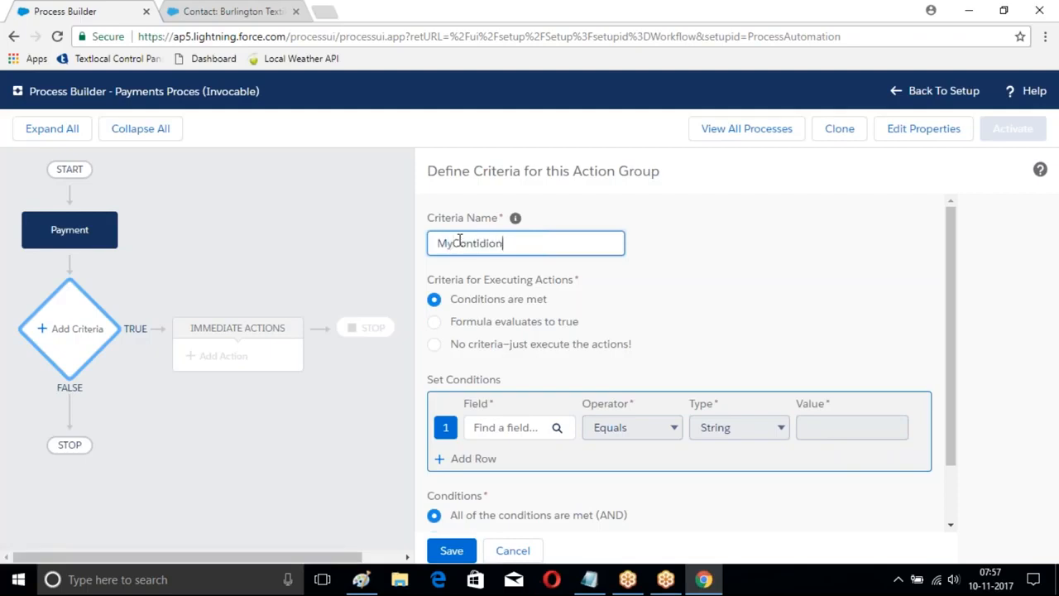
{"action": "left_click", "coordinate": [434, 345]}
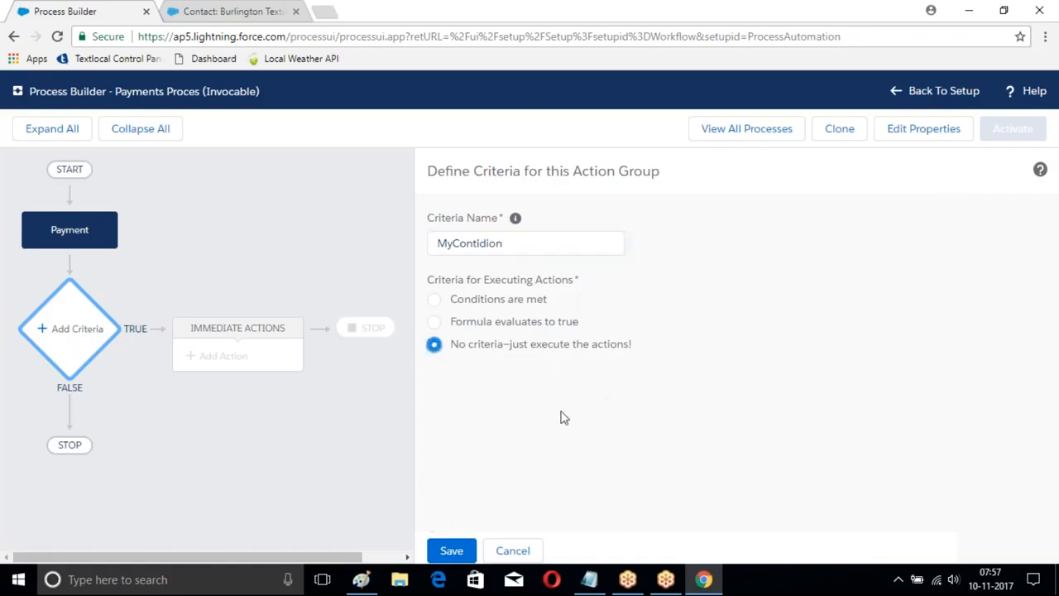
{"action": "left_click", "coordinate": [455, 550]}
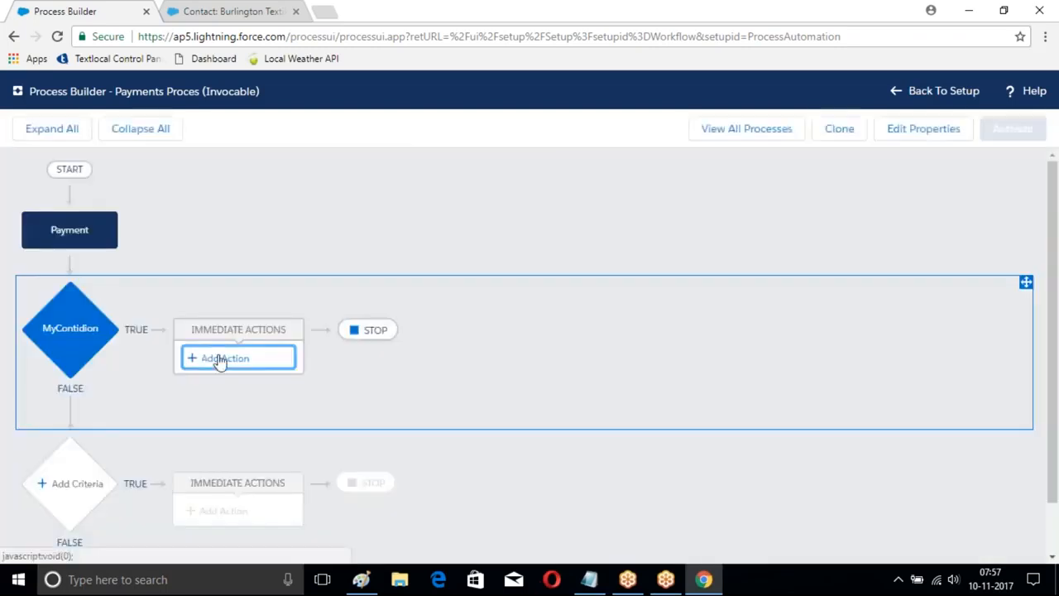
Step: Add an immediate action under MyContidion with the action type Create a Record
{"action": "left_click", "coordinate": [220, 358]}
{"action": "left_click", "coordinate": [652, 240]}
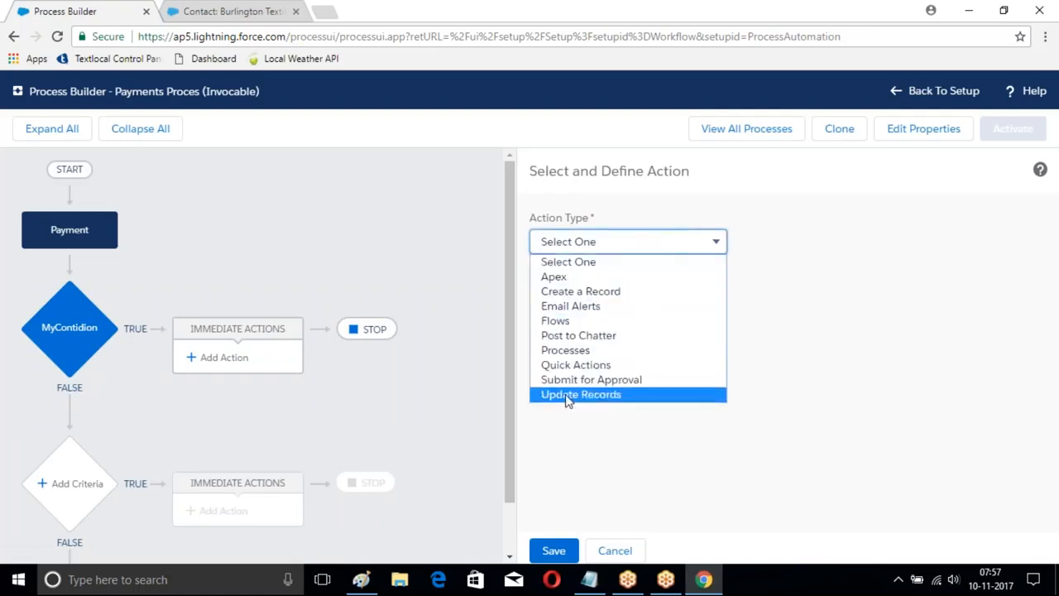
{"action": "left_click", "coordinate": [591, 293]}
Step: Name the action New Payment and set its record type to Payment
{"action": "left_click", "coordinate": [579, 299]}
{"action": "type", "text": "New Payment"}
{"action": "left_click", "coordinate": [709, 372]}
{"action": "scroll", "coordinate": [626, 418], "scroll_direction": "down", "scroll_amount": 7}
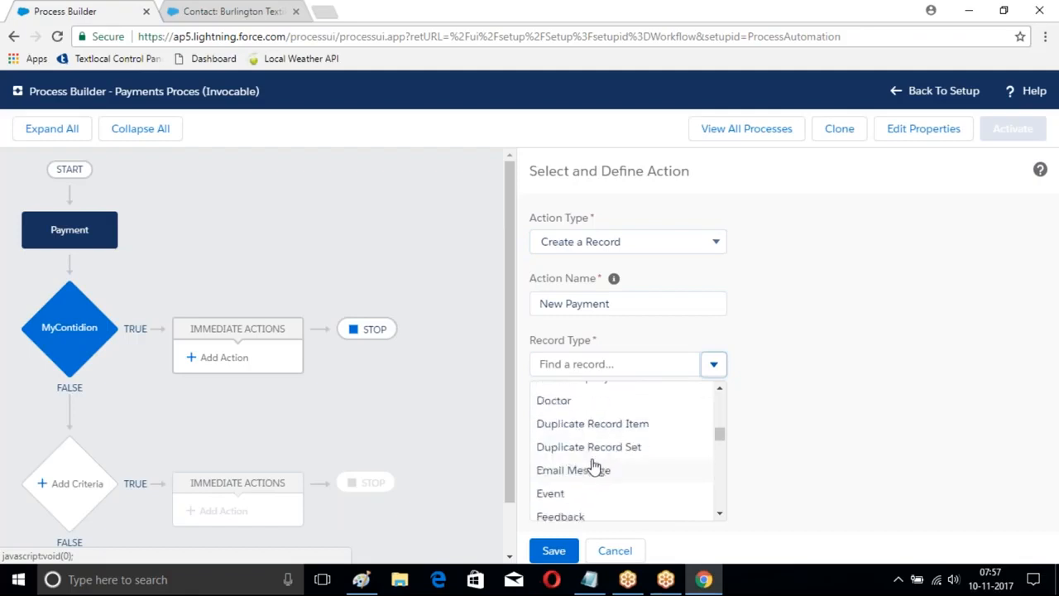
{"action": "scroll", "coordinate": [594, 467], "scroll_direction": "down", "scroll_amount": 5}
{"action": "scroll", "coordinate": [594, 471], "scroll_direction": "down", "scroll_amount": 6}
{"action": "scroll", "coordinate": [593, 471], "scroll_direction": "down", "scroll_amount": 2}
{"action": "left_click", "coordinate": [558, 419]}
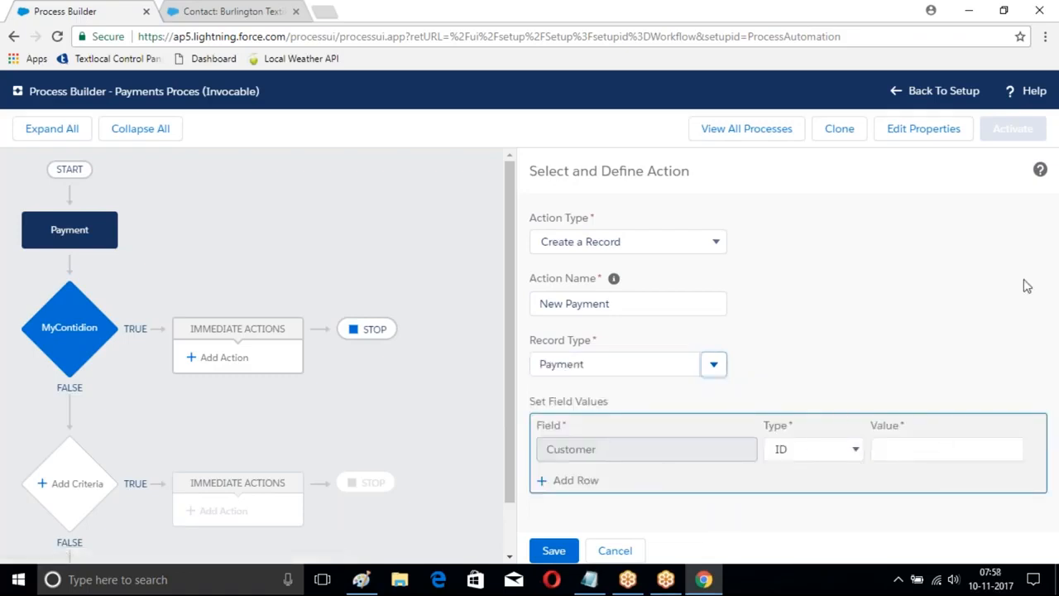
Step: Check which fields a new Payment record requires and view the Payment object's custom field definitions
{"action": "left_click", "coordinate": [223, 10]}
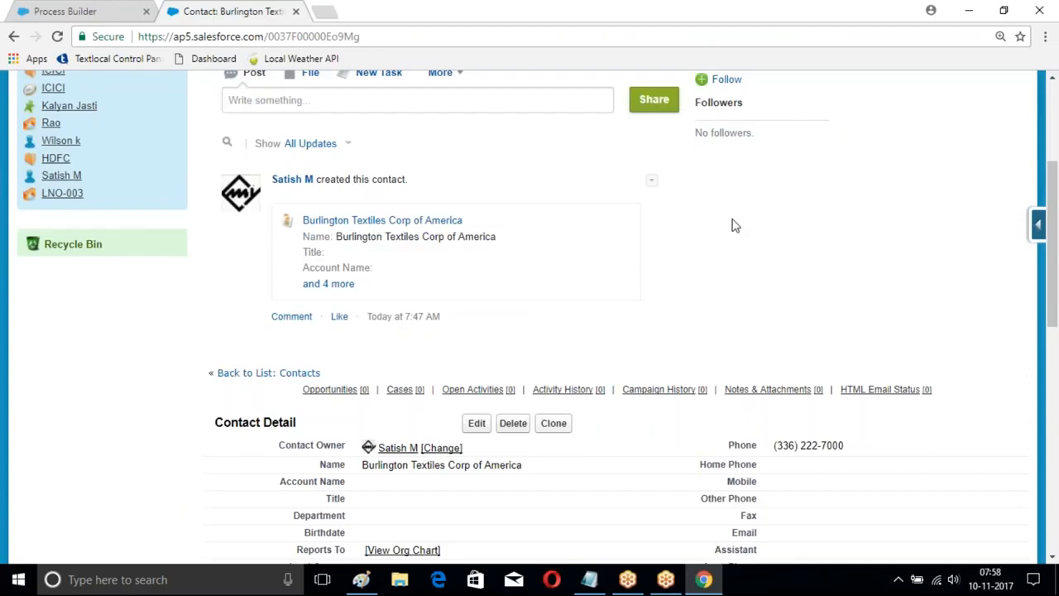
{"action": "scroll", "coordinate": [733, 225], "scroll_direction": "up", "scroll_amount": 3}
{"action": "left_click", "coordinate": [510, 158]}
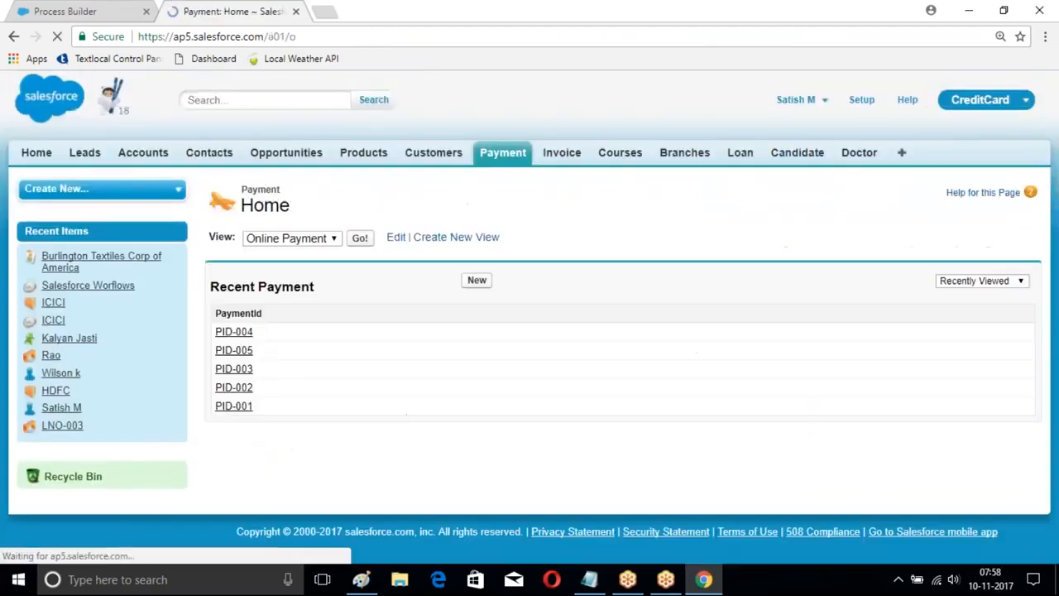
{"action": "left_click", "coordinate": [476, 280]}
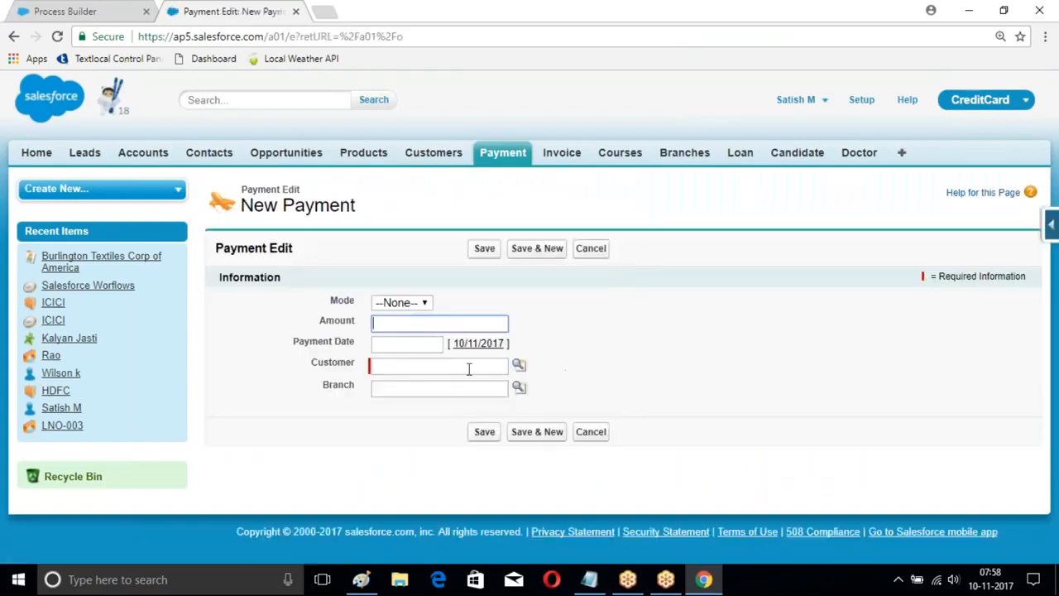
{"action": "left_click", "coordinate": [1052, 226]}
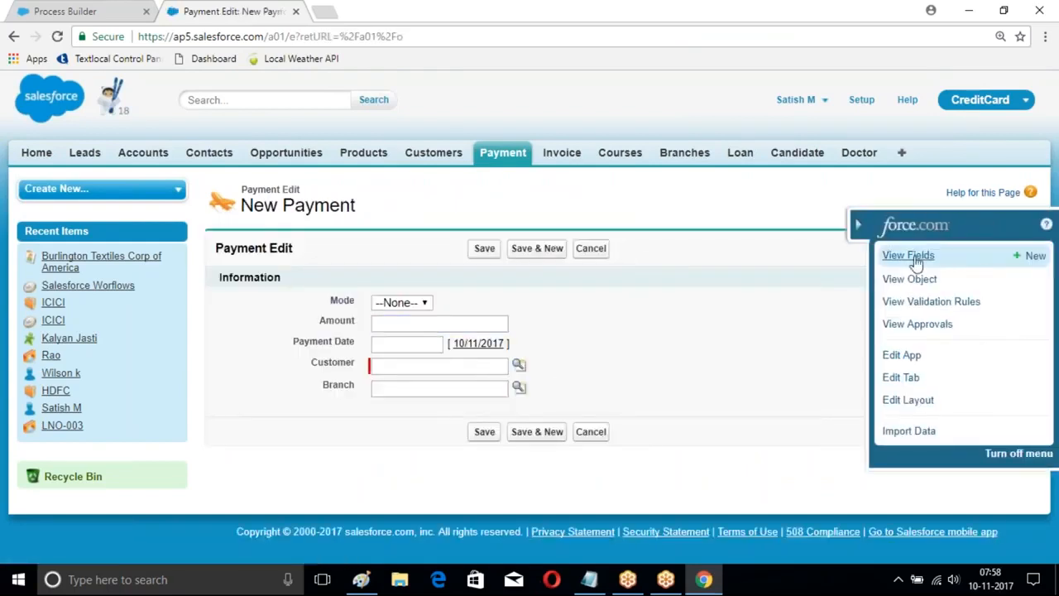
{"action": "left_click", "coordinate": [916, 258]}
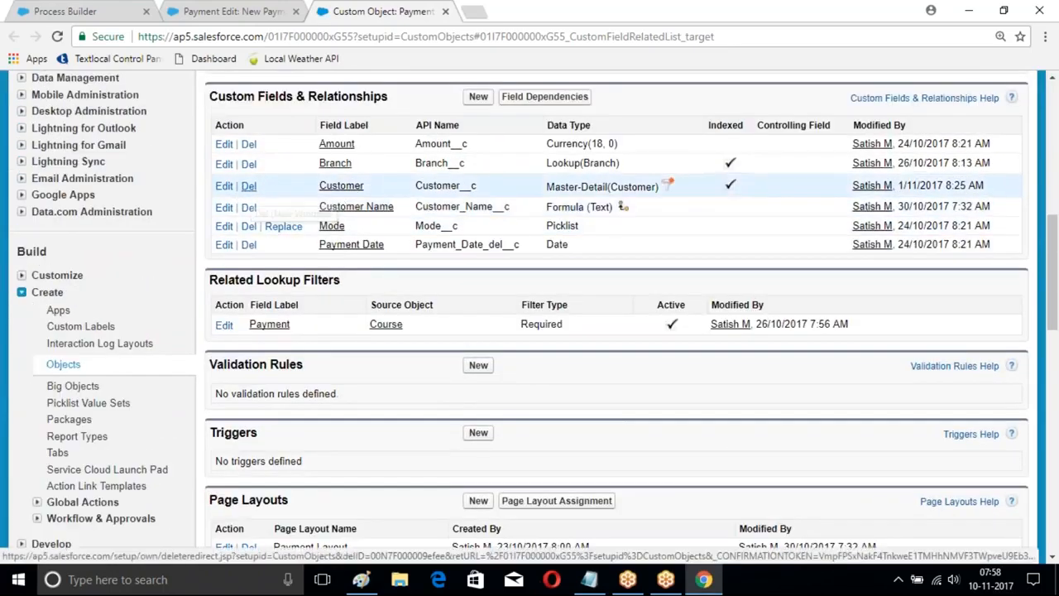
Step: Resave the Payment object's Customer master-detail field definition and try to delete the relationship
{"action": "left_click", "coordinate": [223, 186]}
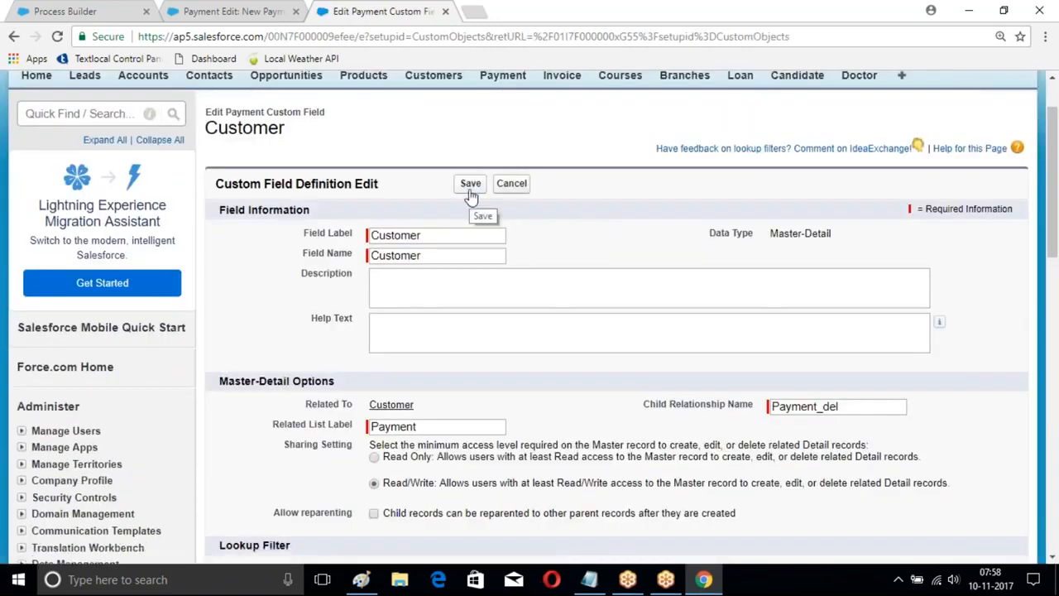
{"action": "left_click", "coordinate": [469, 189]}
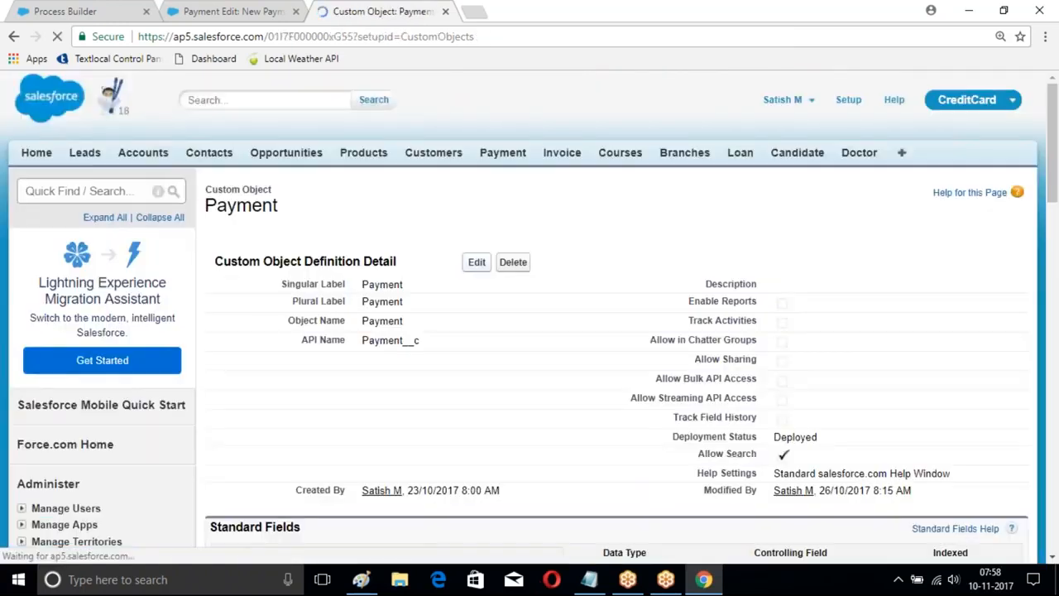
{"action": "scroll", "coordinate": [248, 306], "scroll_direction": "down", "scroll_amount": 5}
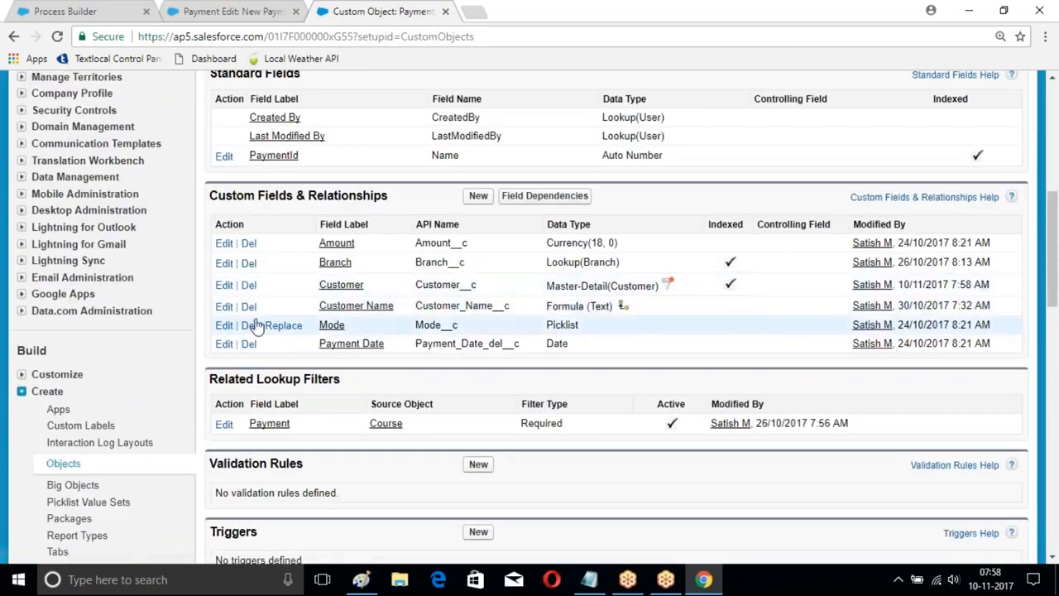
{"action": "left_click", "coordinate": [248, 285]}
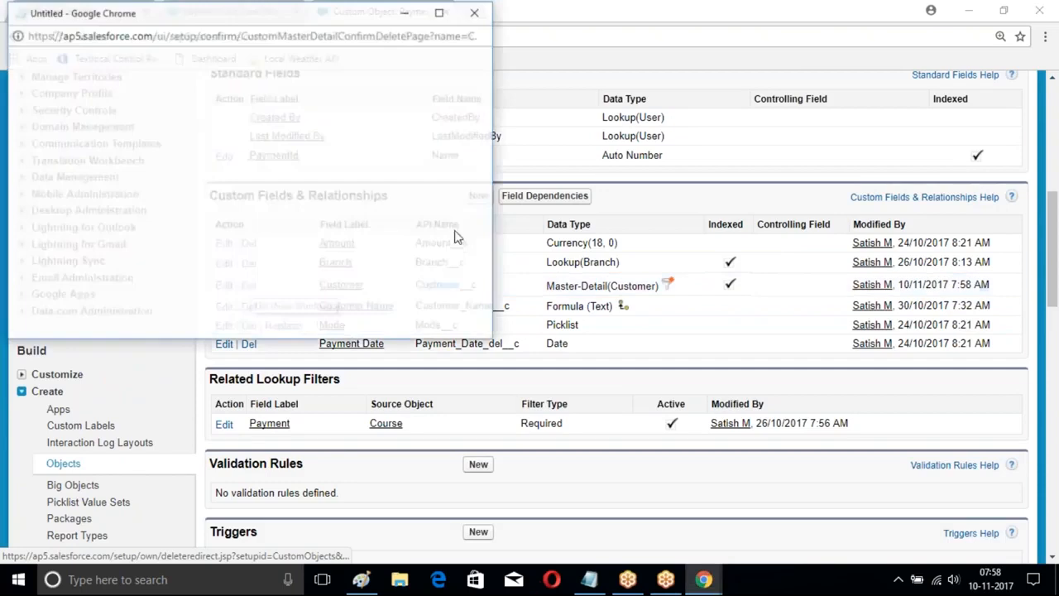
{"action": "scroll", "coordinate": [152, 286], "scroll_direction": "down", "scroll_amount": 2}
{"action": "left_click", "coordinate": [154, 294]}
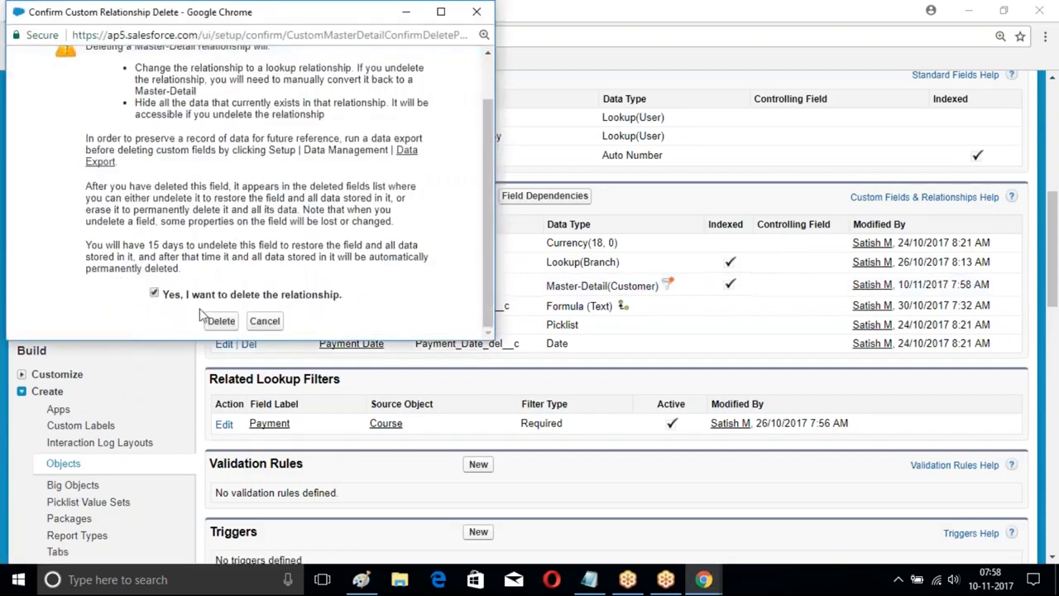
{"action": "left_click", "coordinate": [217, 320]}
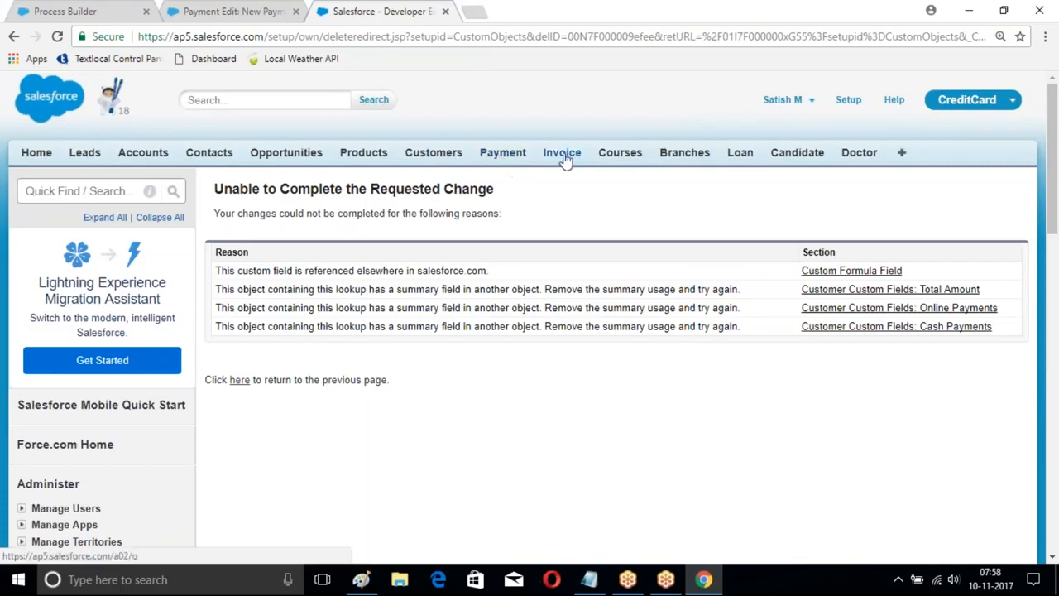
Step: Open a blank New Branch record form to check its fields and return to the Payments Proces process
{"action": "left_click", "coordinate": [691, 158]}
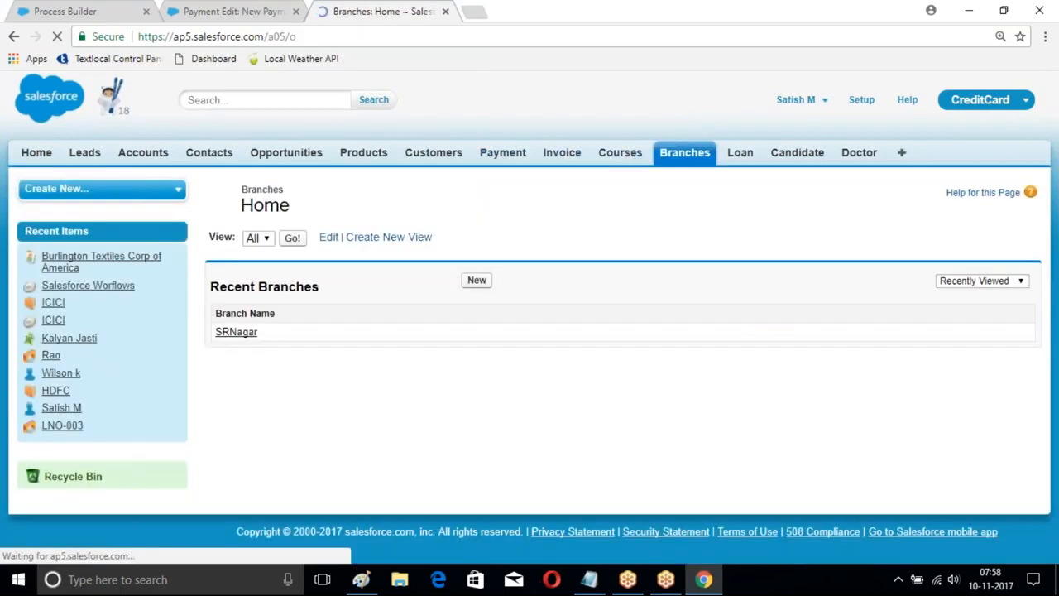
{"action": "left_click", "coordinate": [476, 280]}
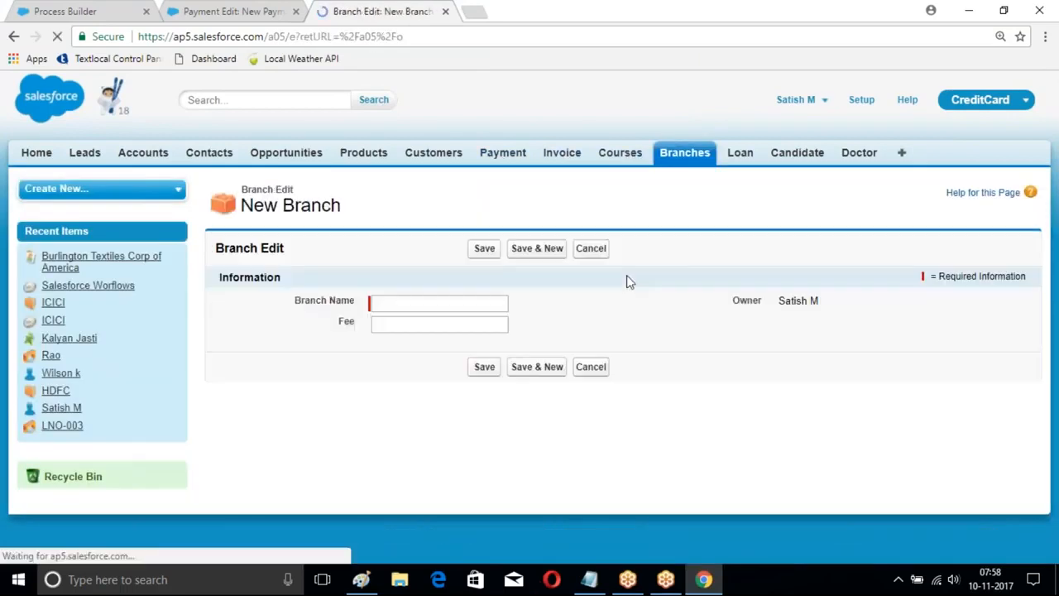
{"action": "left_click", "coordinate": [82, 11]}
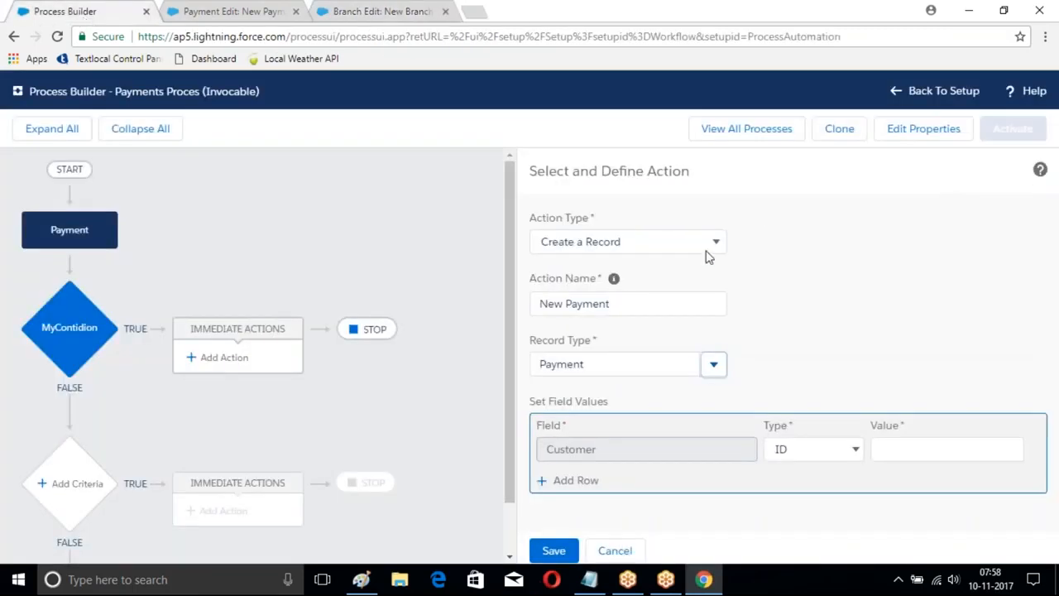
Step: Rename the record creation action to New Branch and change its record type to Branch
{"action": "left_click_drag", "start_coordinate": [668, 306], "coordinate": [523, 305]}
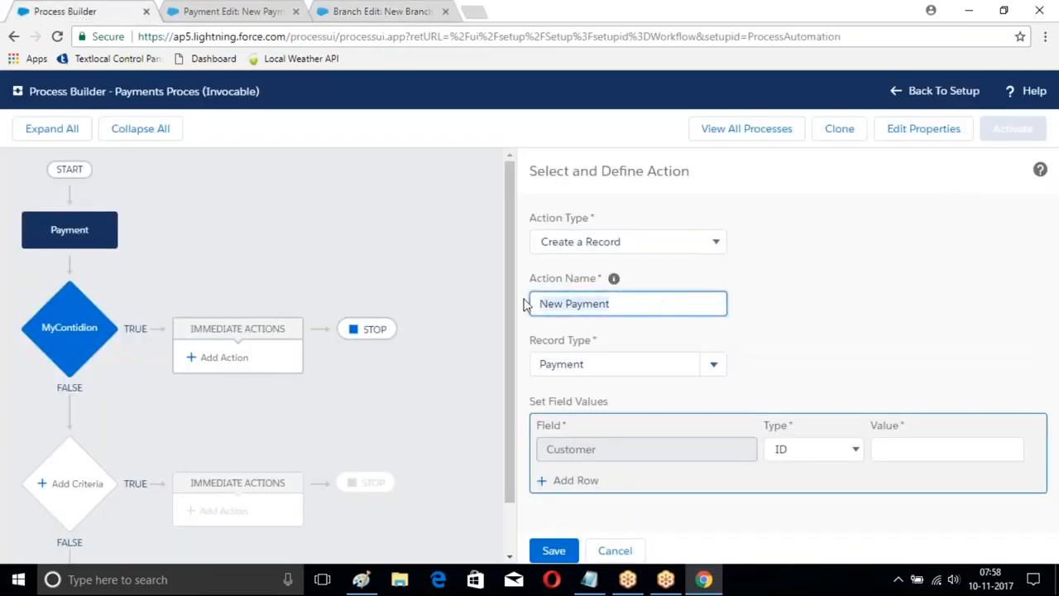
{"action": "key", "text": "BackSpace"}
{"action": "type", "text": "New Branch"}
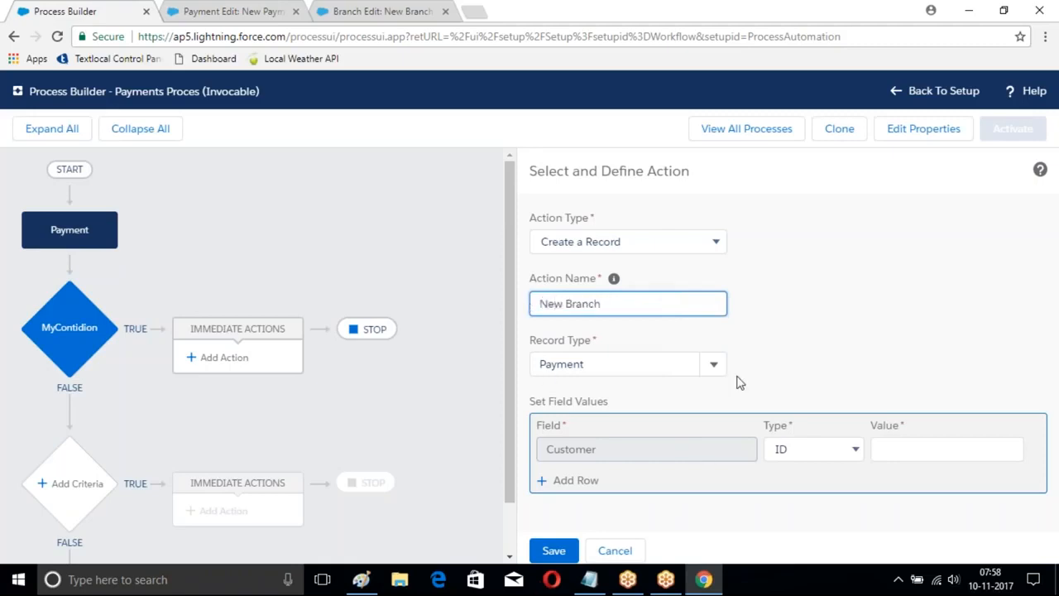
{"action": "left_click", "coordinate": [713, 364]}
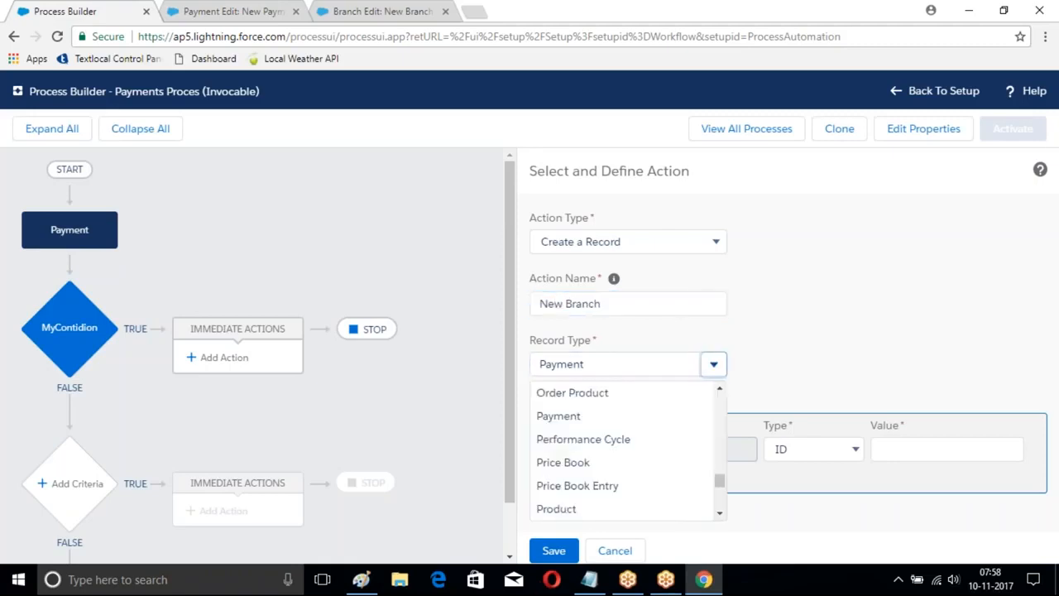
{"action": "left_click", "coordinate": [632, 368]}
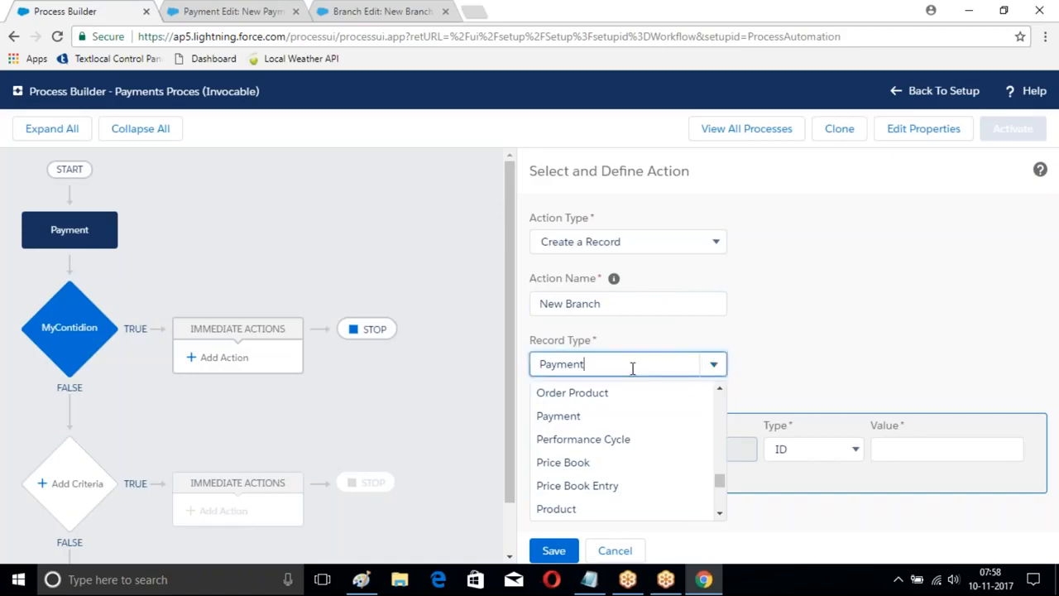
{"action": "key", "text": "BackSpace"}
{"action": "key", "text": "BackSpace"}
{"action": "key", "text": "BackSpace"}
{"action": "type", "text": "Branch"}
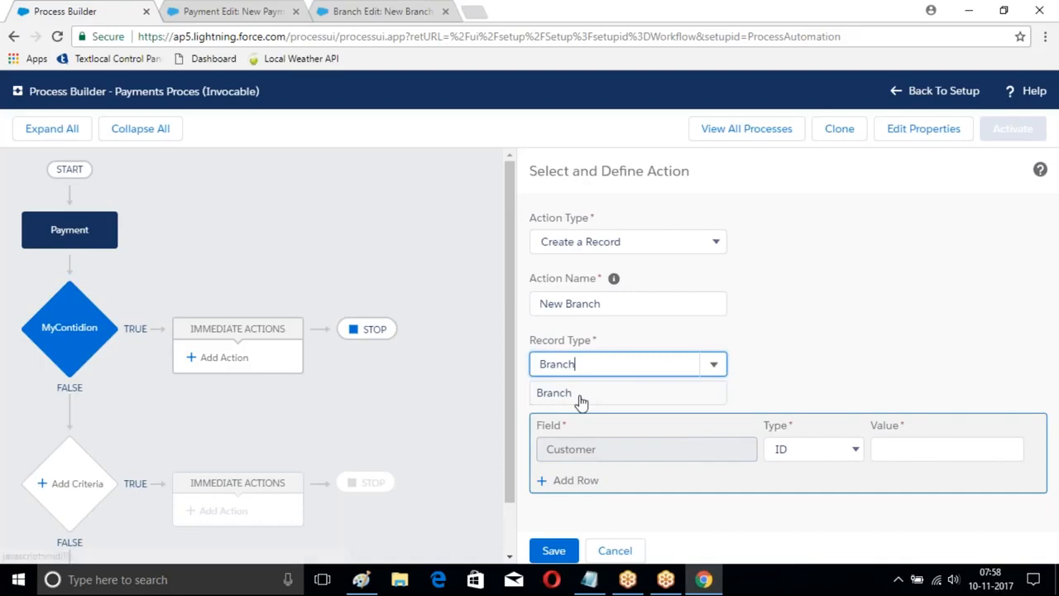
{"action": "left_click", "coordinate": [577, 394]}
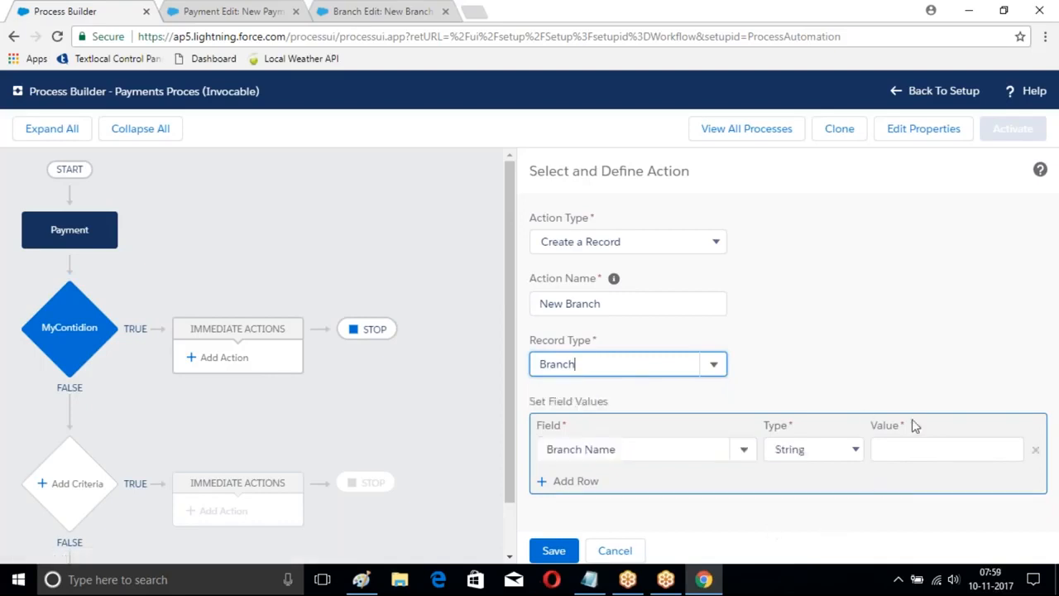
{"action": "left_click", "coordinate": [888, 447]}
{"action": "left_click", "coordinate": [839, 449]}
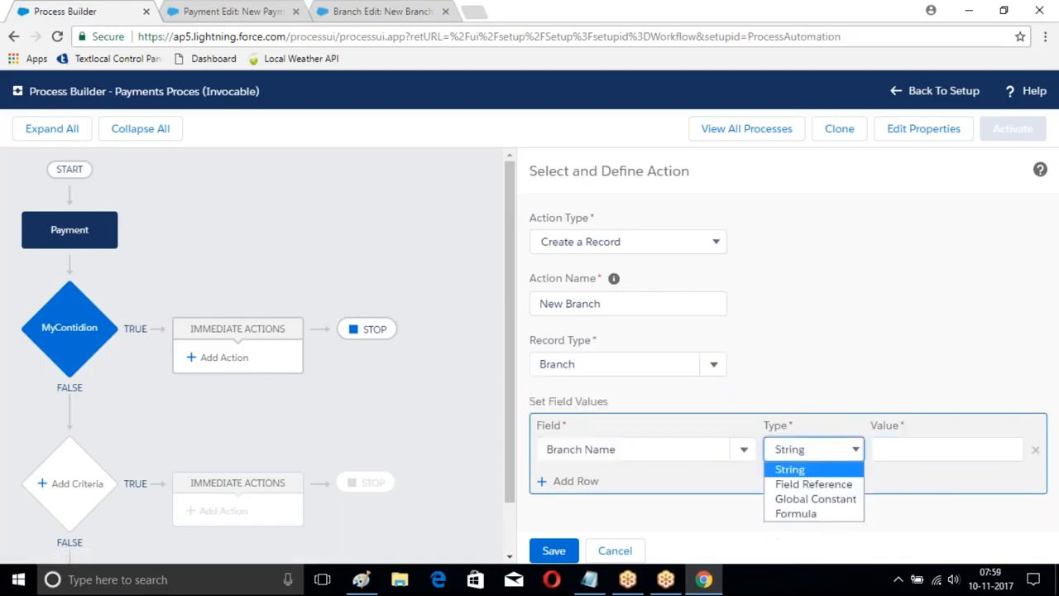
{"action": "left_click", "coordinate": [829, 486]}
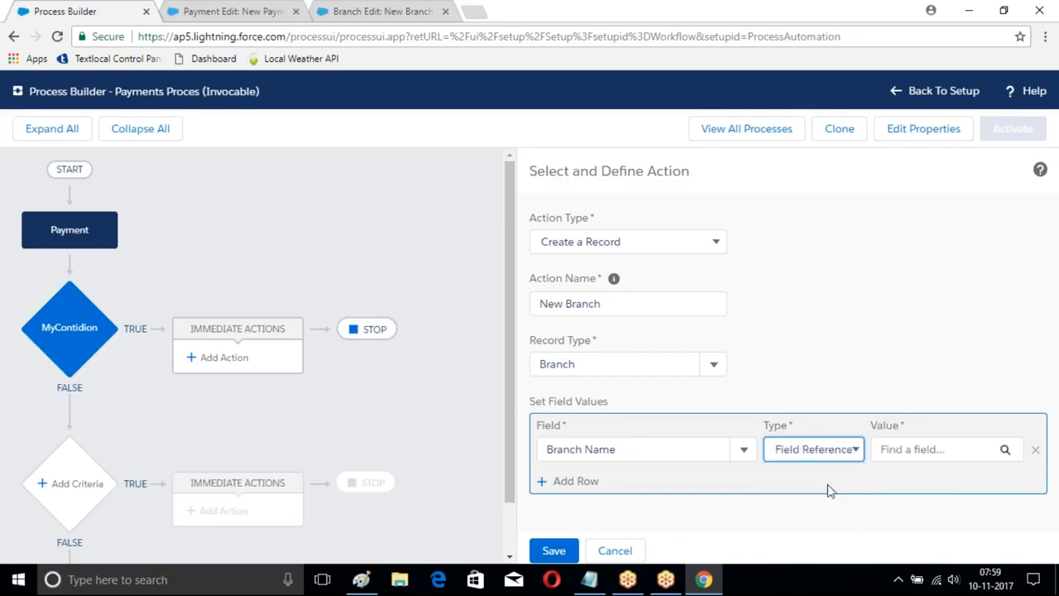
{"action": "left_click", "coordinate": [1005, 451]}
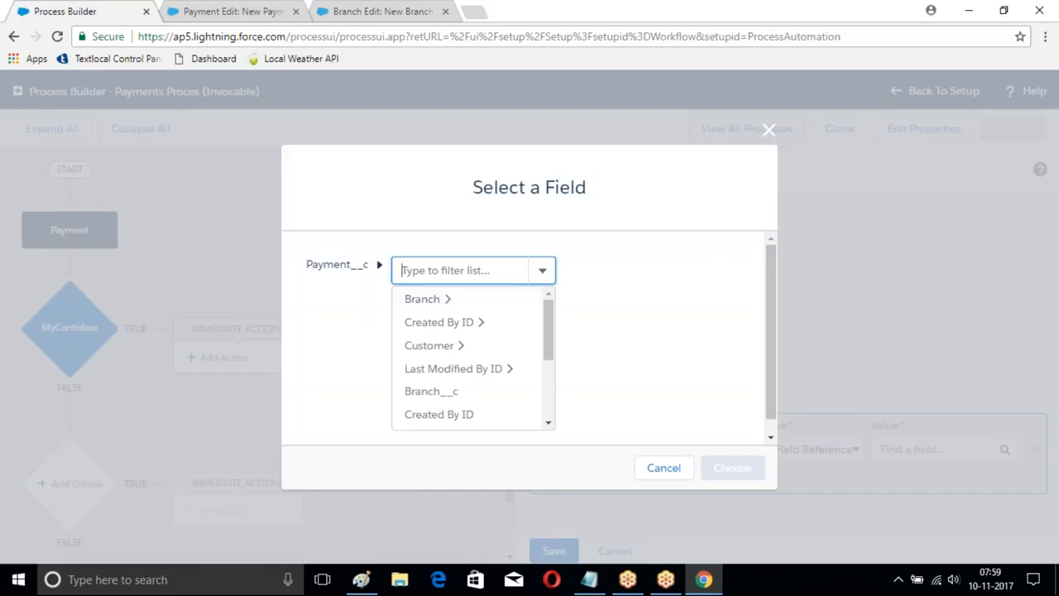
{"action": "left_click", "coordinate": [769, 130]}
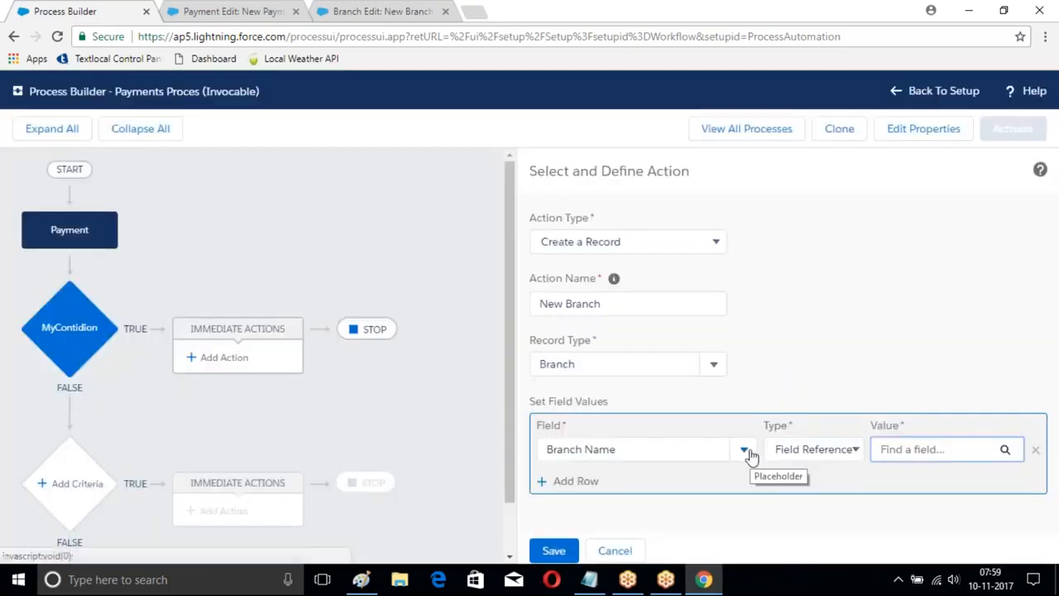
{"action": "left_click", "coordinate": [817, 303]}
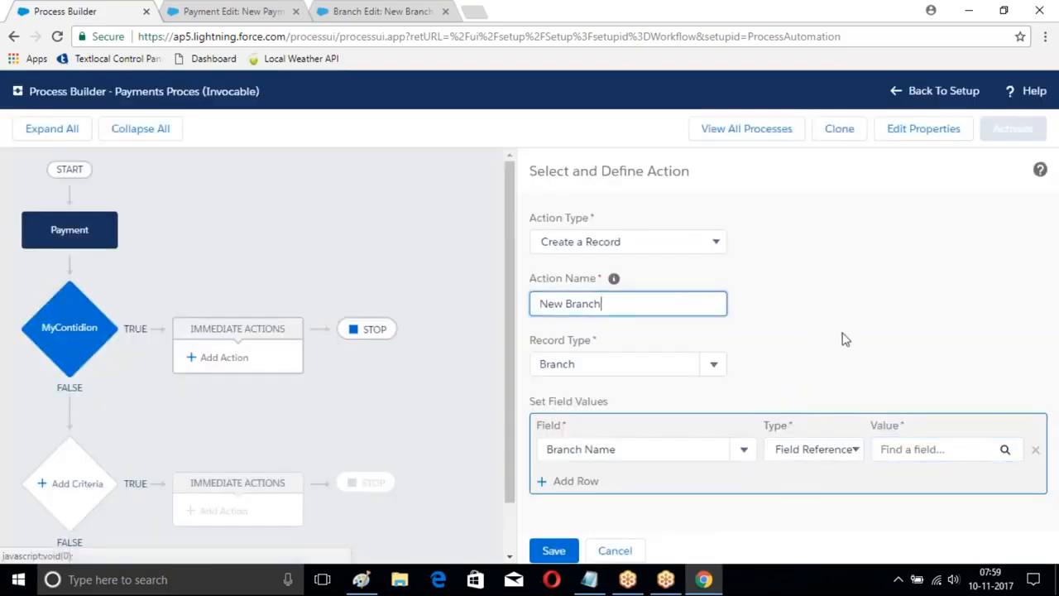
Step: Set the Branch Name field value of the New Branch action to the string LBNagar
{"action": "left_click", "coordinate": [852, 449]}
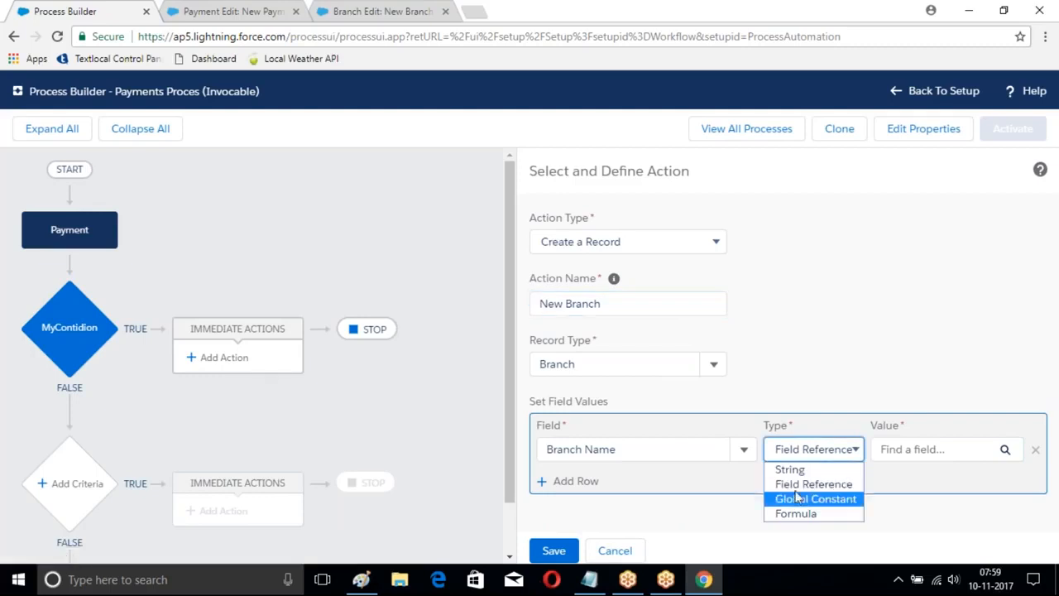
{"action": "left_click", "coordinate": [808, 470]}
{"action": "left_click", "coordinate": [894, 451]}
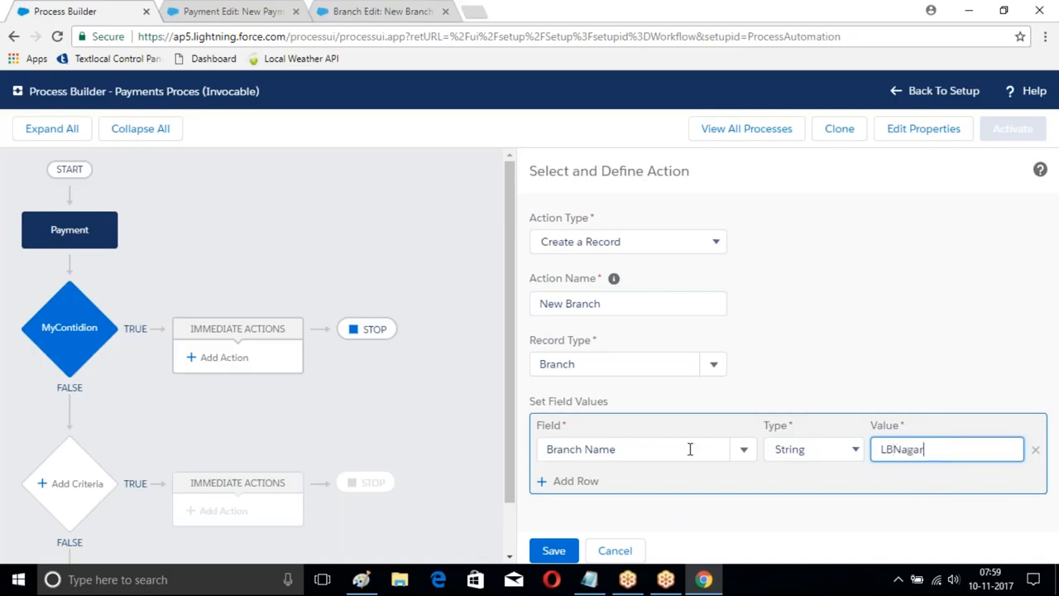
Step: Add a second field value row to the New Branch action and assign it to the Fee field
{"action": "left_click", "coordinate": [584, 482]}
{"action": "scroll", "coordinate": [835, 485], "scroll_direction": "down", "scroll_amount": 1}
{"action": "left_click", "coordinate": [693, 455]}
{"action": "type", "text": "Fee"}
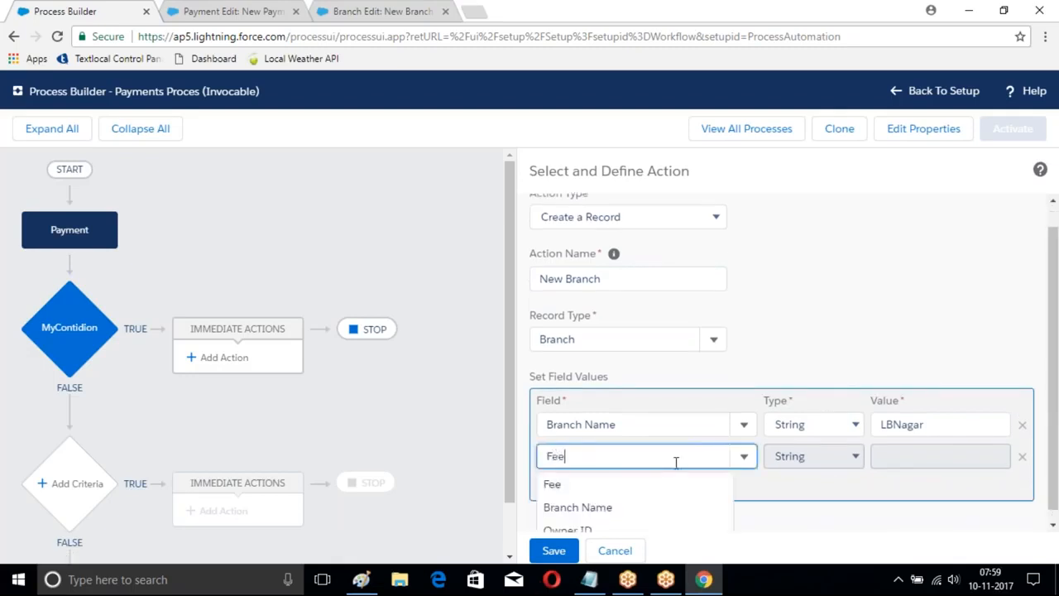
{"action": "left_click", "coordinate": [554, 485]}
{"action": "left_click", "coordinate": [836, 456]}
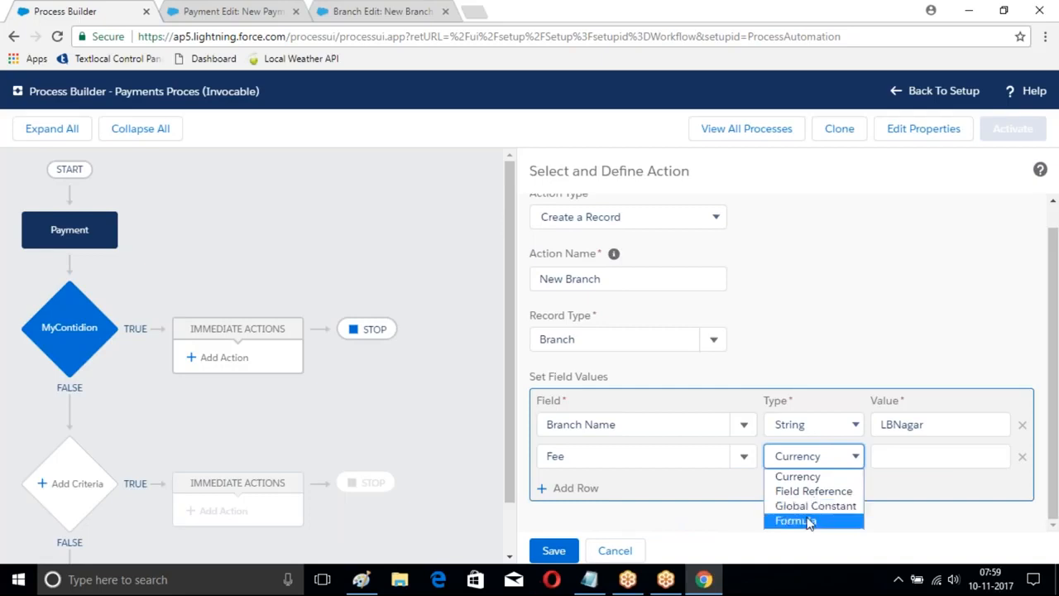
{"action": "left_click", "coordinate": [811, 519]}
{"action": "left_click", "coordinate": [950, 456]}
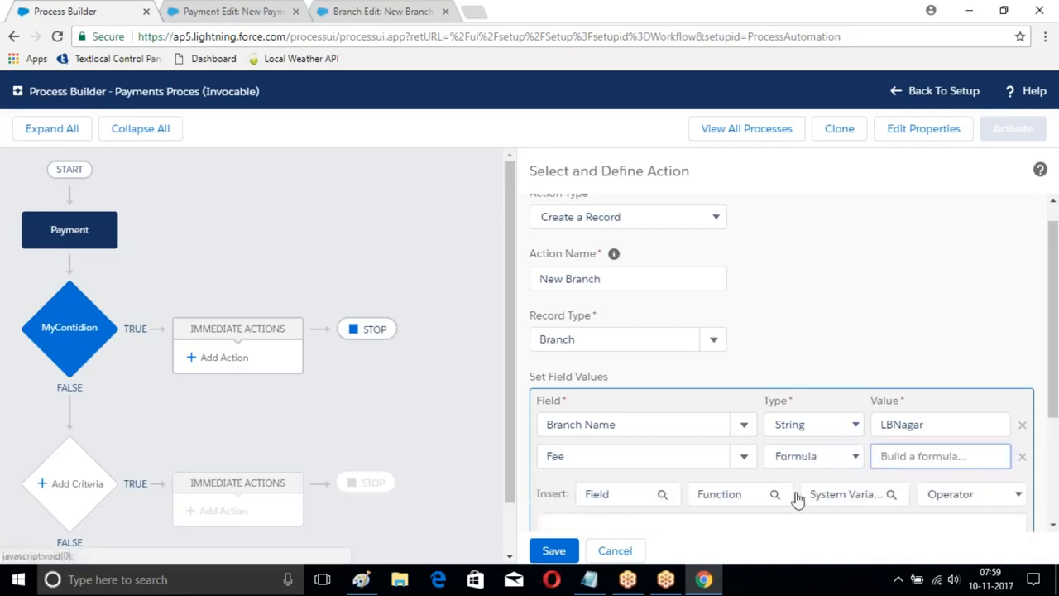
{"action": "left_click", "coordinate": [650, 496]}
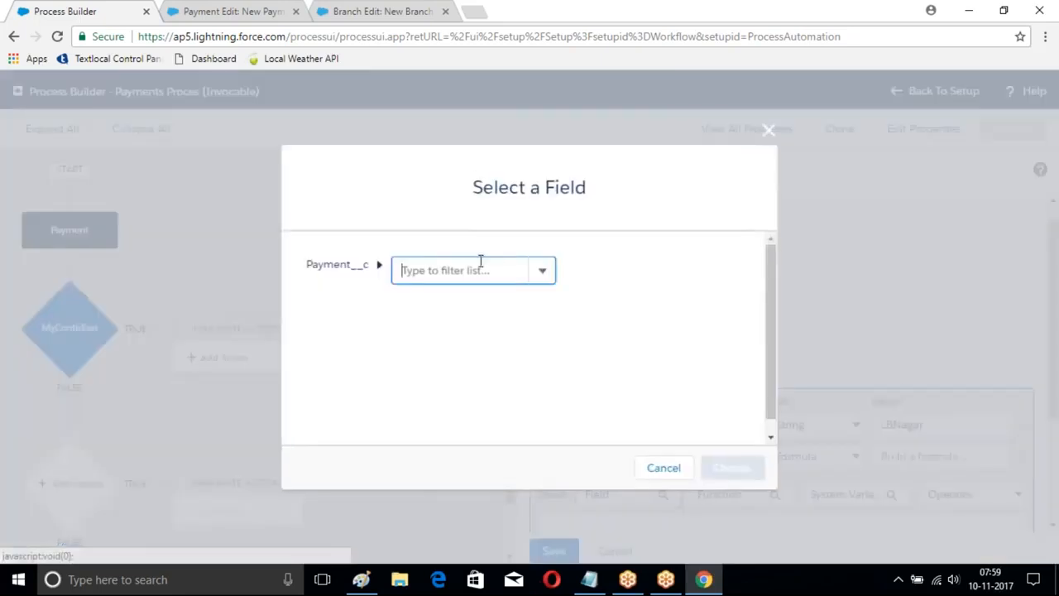
{"action": "left_click", "coordinate": [769, 130]}
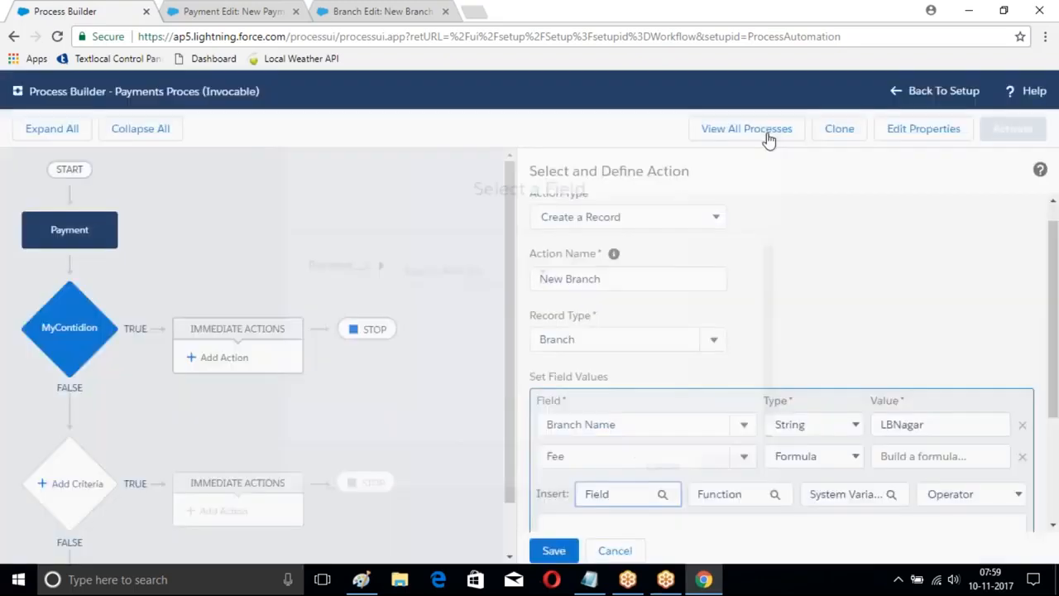
Step: Give the Fee field a Currency value of 200 and save the New Branch action
{"action": "left_click", "coordinate": [815, 456]}
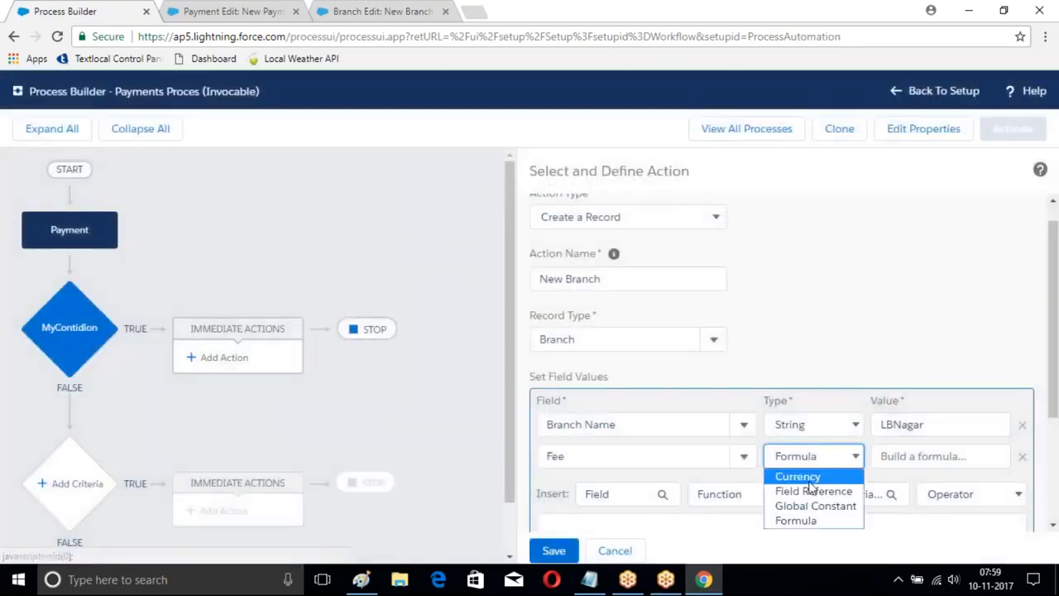
{"action": "left_click", "coordinate": [796, 475]}
{"action": "left_click", "coordinate": [911, 455]}
{"action": "type", "text": "200"}
{"action": "left_click", "coordinate": [558, 548]}
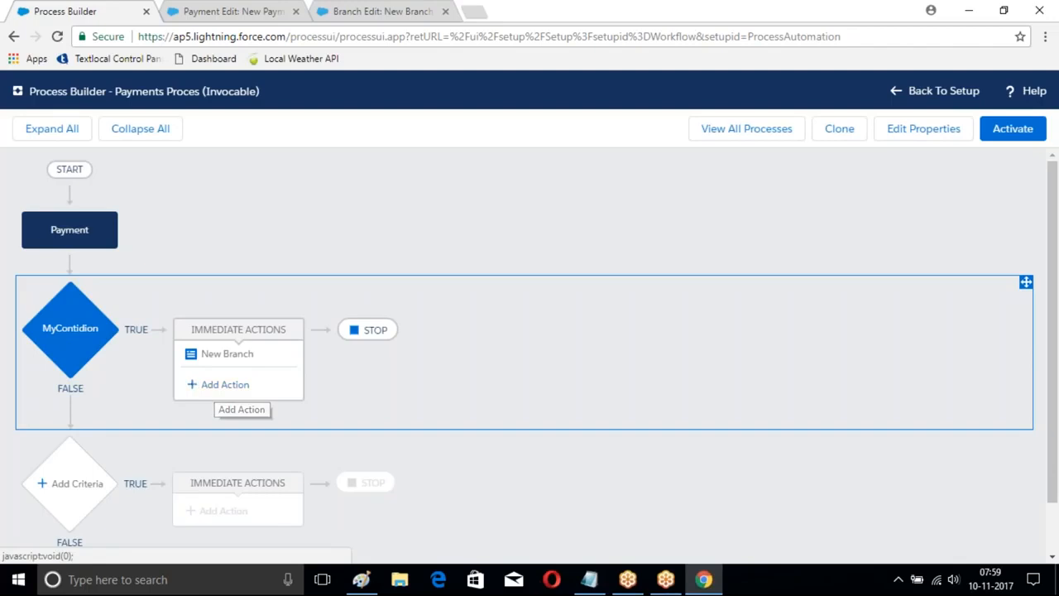
Step: Activate the Payments Proces process and return to the list of all processes
{"action": "left_click", "coordinate": [1017, 130]}
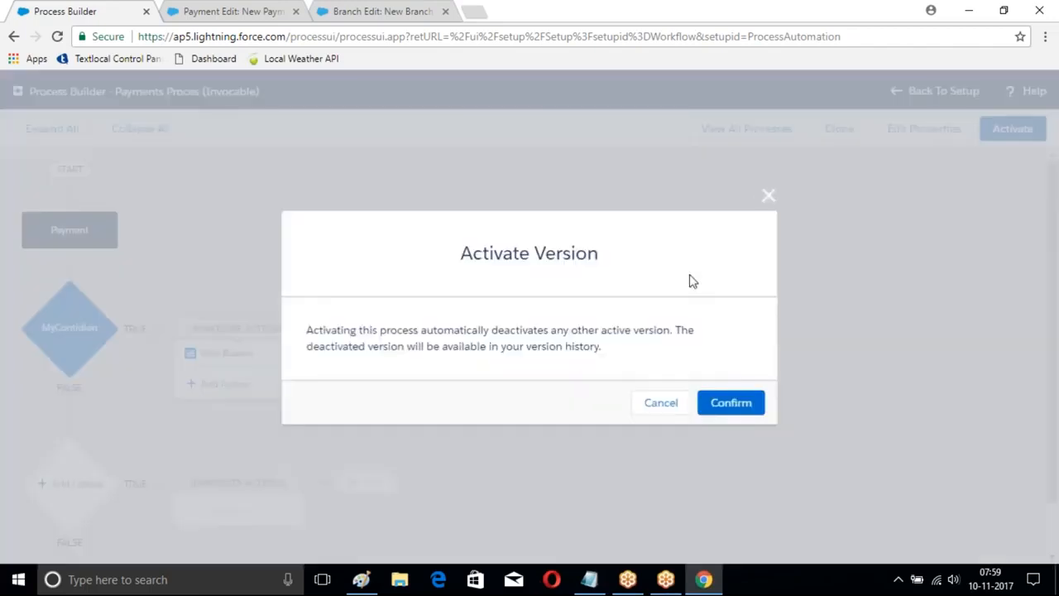
{"action": "left_click", "coordinate": [726, 404]}
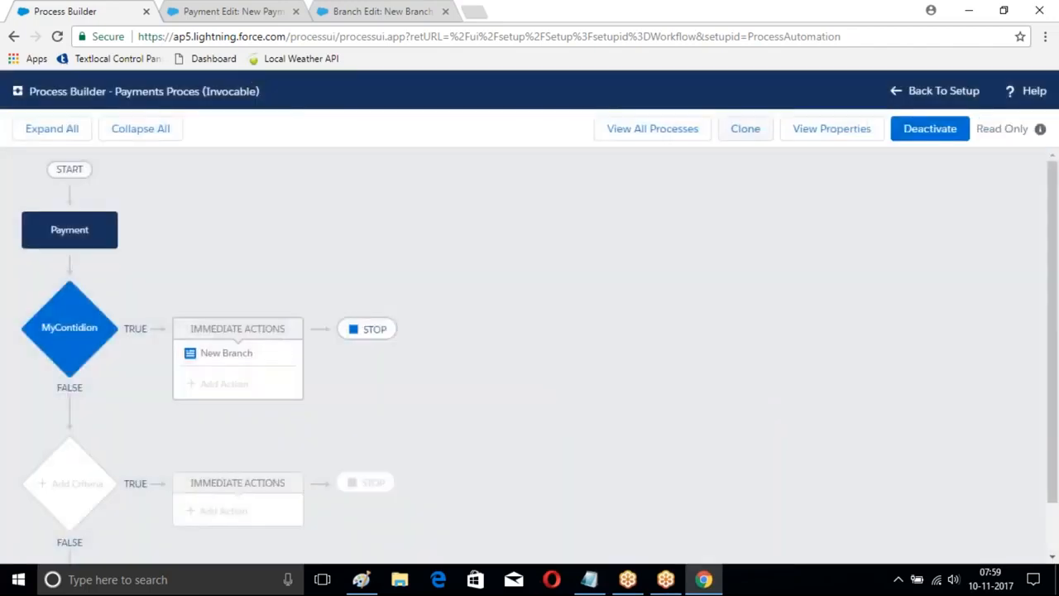
{"action": "left_click", "coordinate": [633, 128]}
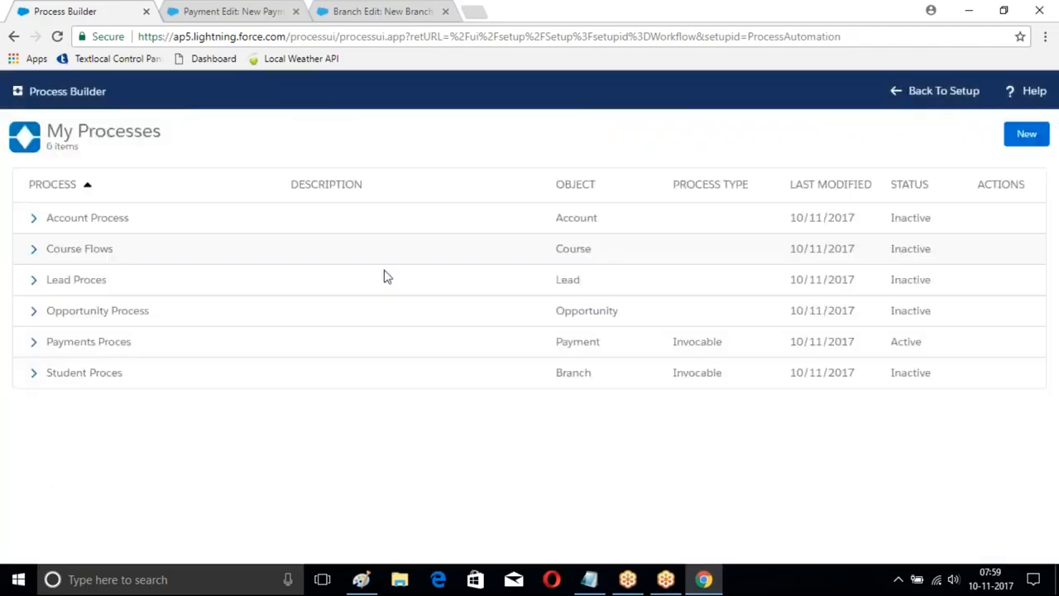
Step: Try to add an immediate Processes action named Branch Creattion to MyCriteria in Course Flows, calling Student Proces
{"action": "left_click", "coordinate": [84, 249]}
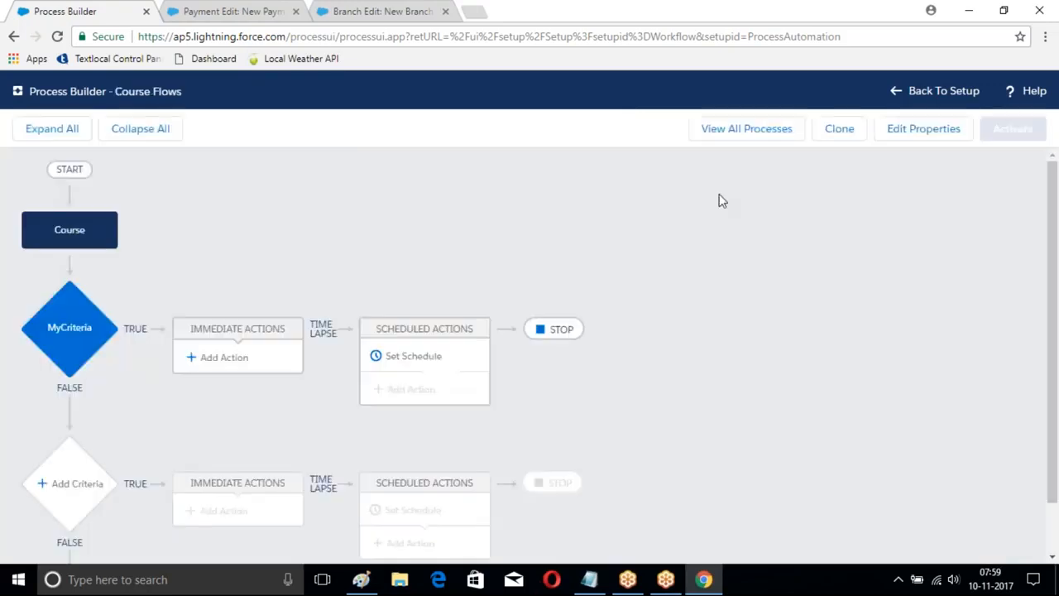
{"action": "scroll", "coordinate": [741, 230], "scroll_direction": "down", "scroll_amount": 1}
{"action": "left_click", "coordinate": [228, 299]}
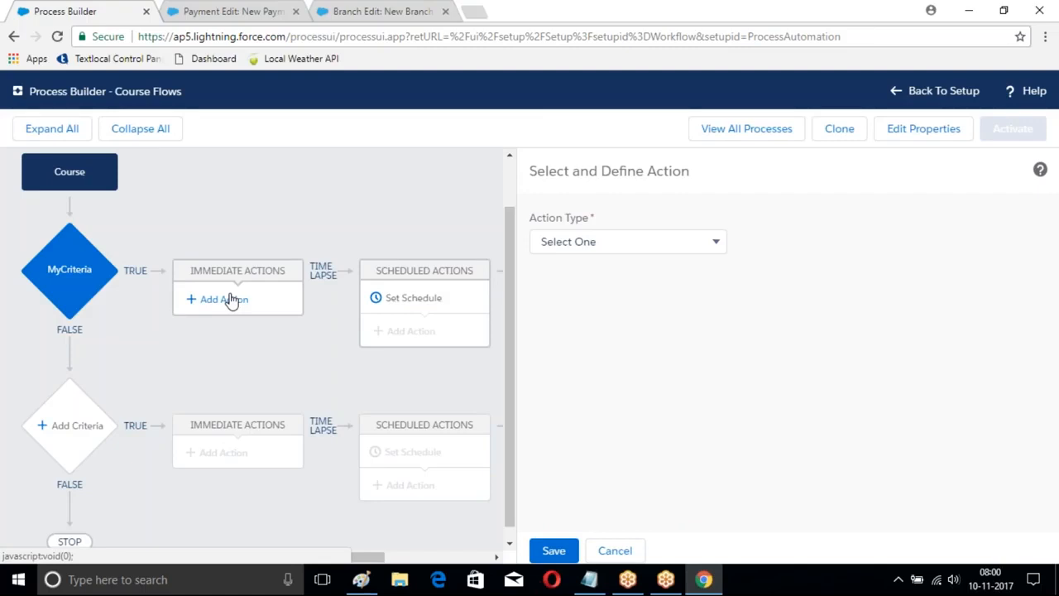
{"action": "left_click", "coordinate": [596, 240]}
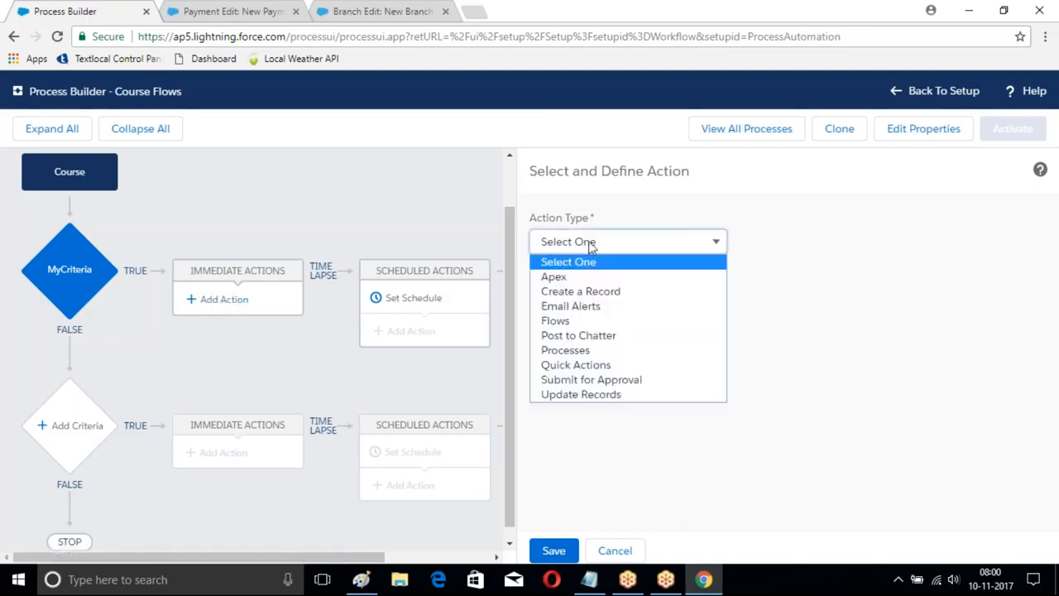
{"action": "left_click", "coordinate": [579, 350]}
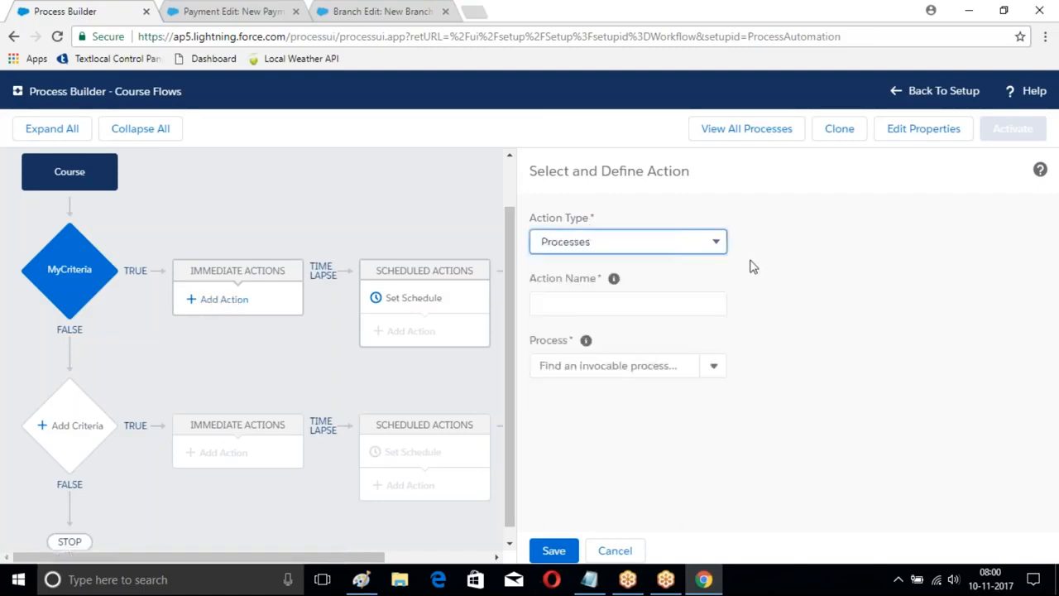
{"action": "key", "text": "Tab"}
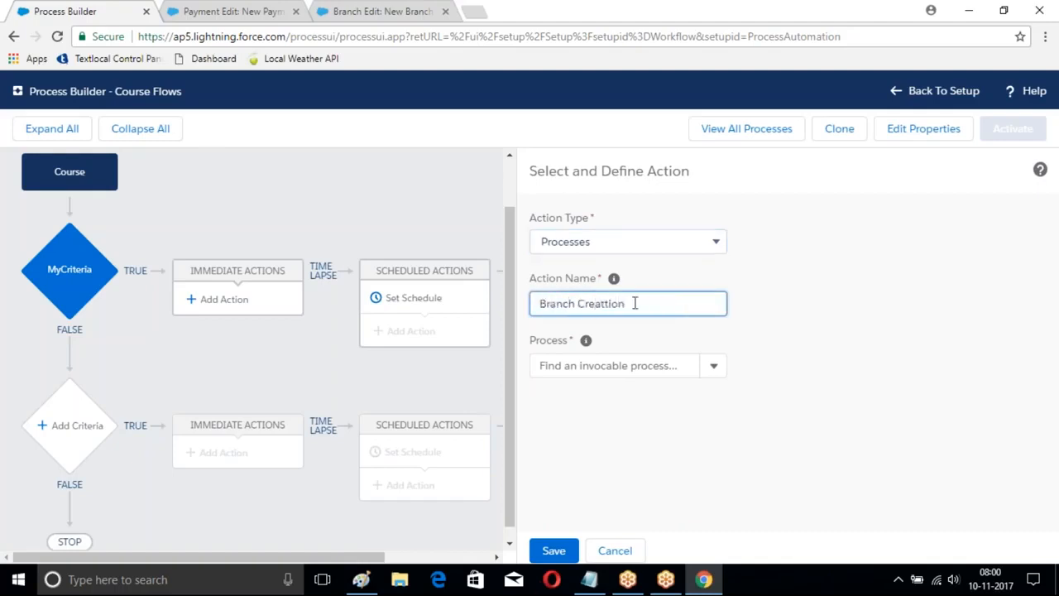
{"action": "left_click", "coordinate": [709, 365]}
{"action": "left_click", "coordinate": [560, 402]}
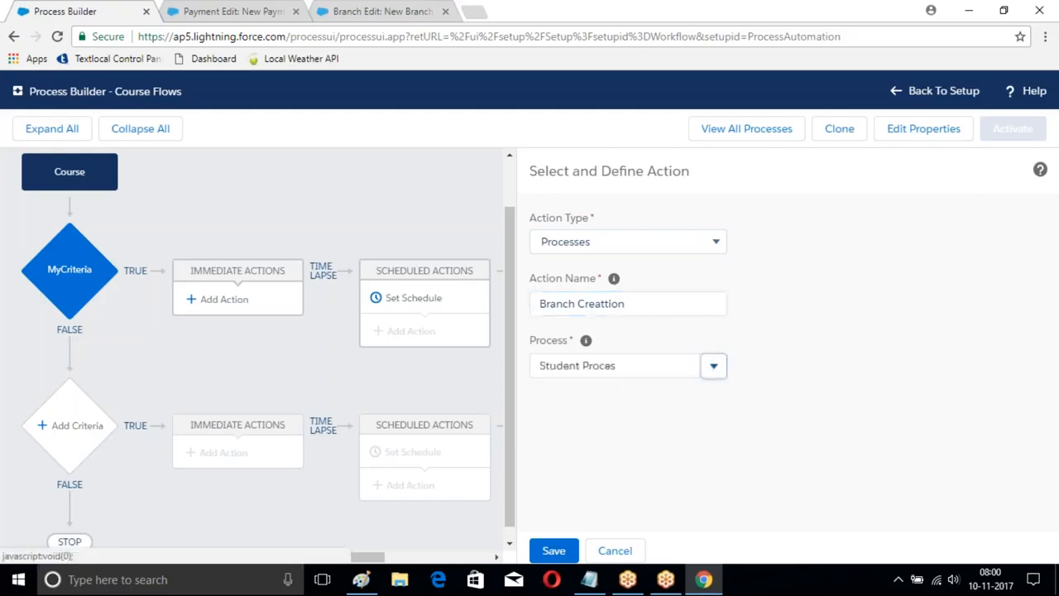
Step: Recheck the invocable processes offered for the action and reload Process Builder, discarding the unsaved action
{"action": "left_click", "coordinate": [714, 367]}
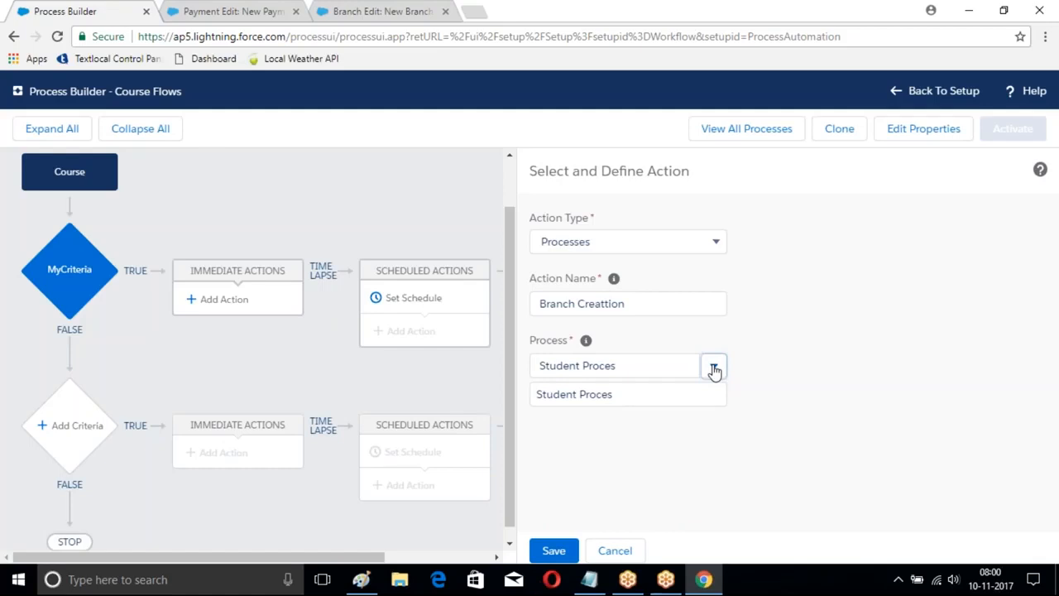
{"action": "left_click", "coordinate": [651, 298]}
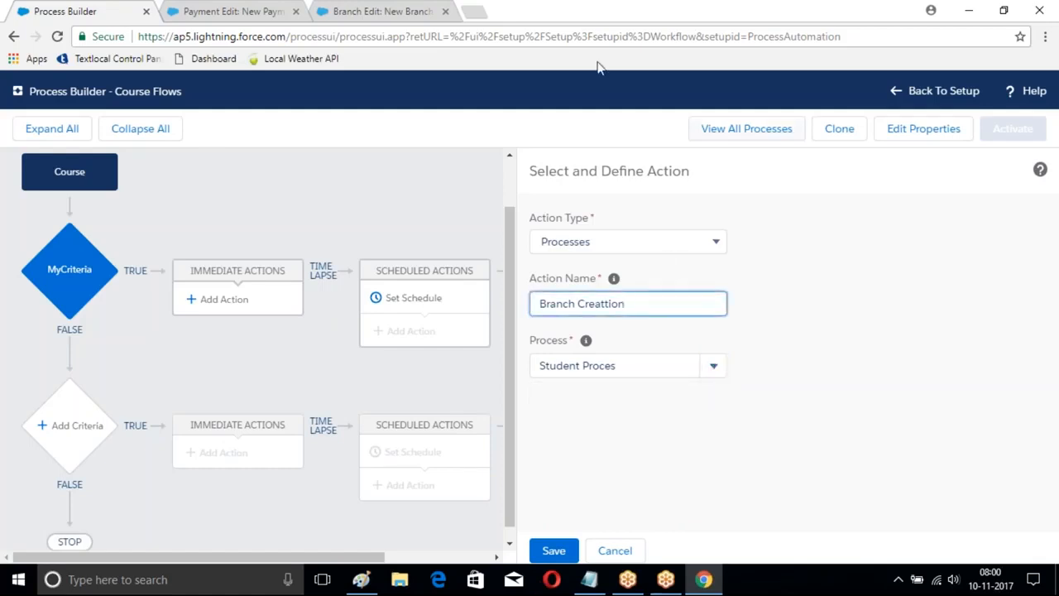
{"action": "left_click", "coordinate": [502, 37]}
{"action": "key", "text": "Return"}
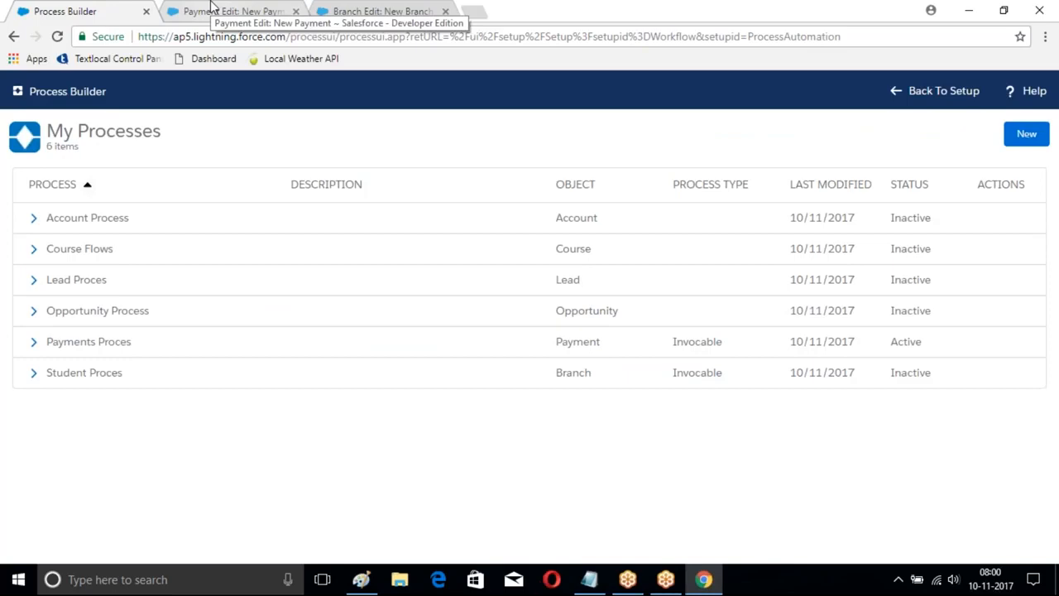
{"action": "left_click", "coordinate": [231, 10]}
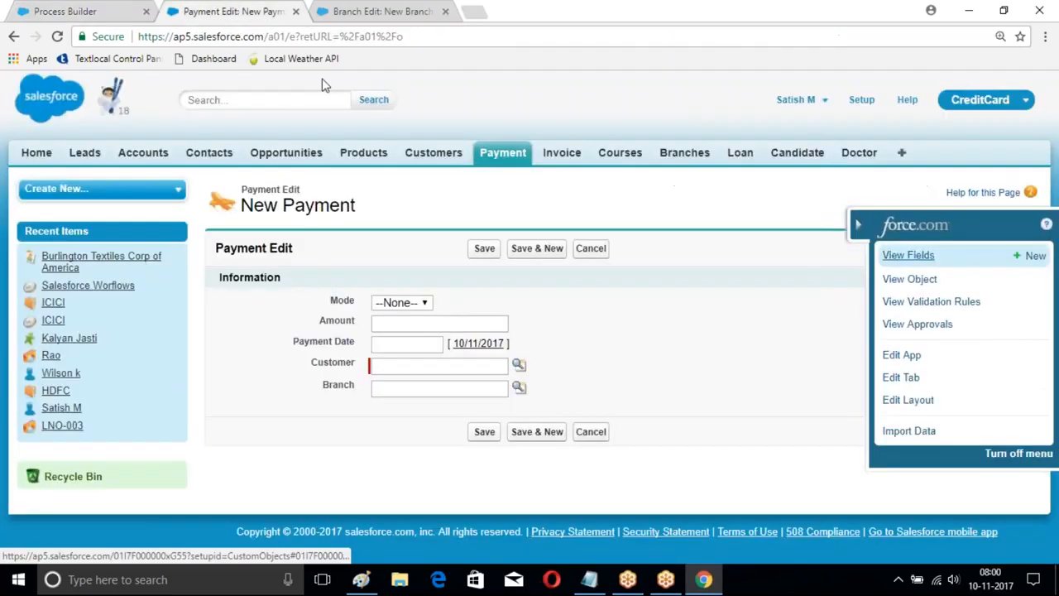
{"action": "left_click", "coordinate": [132, 9]}
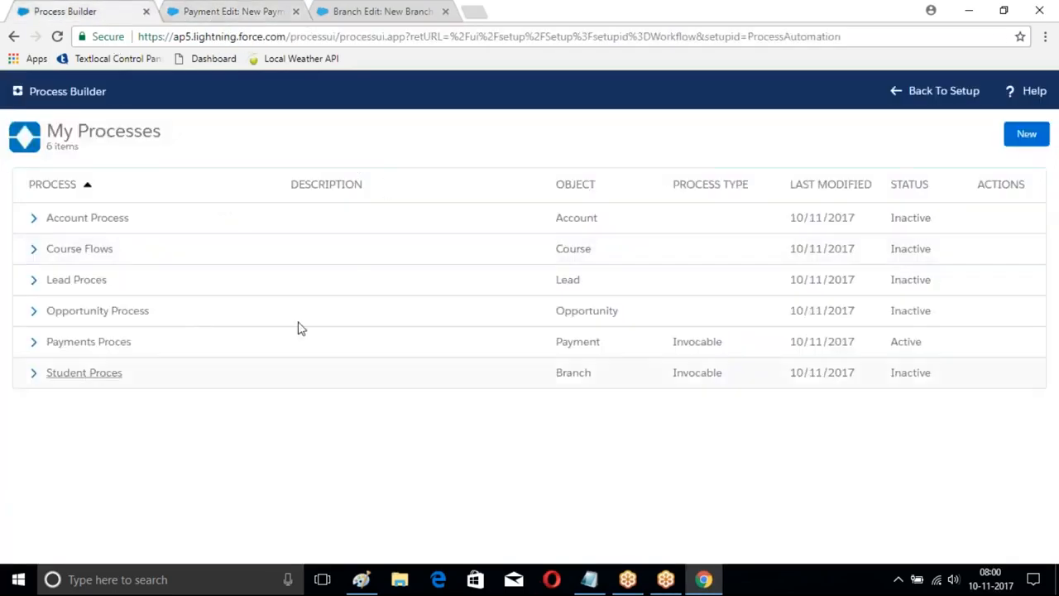
Step: Delete Version 1 of the Student Proces process and confirm the deletion
{"action": "left_click", "coordinate": [83, 372]}
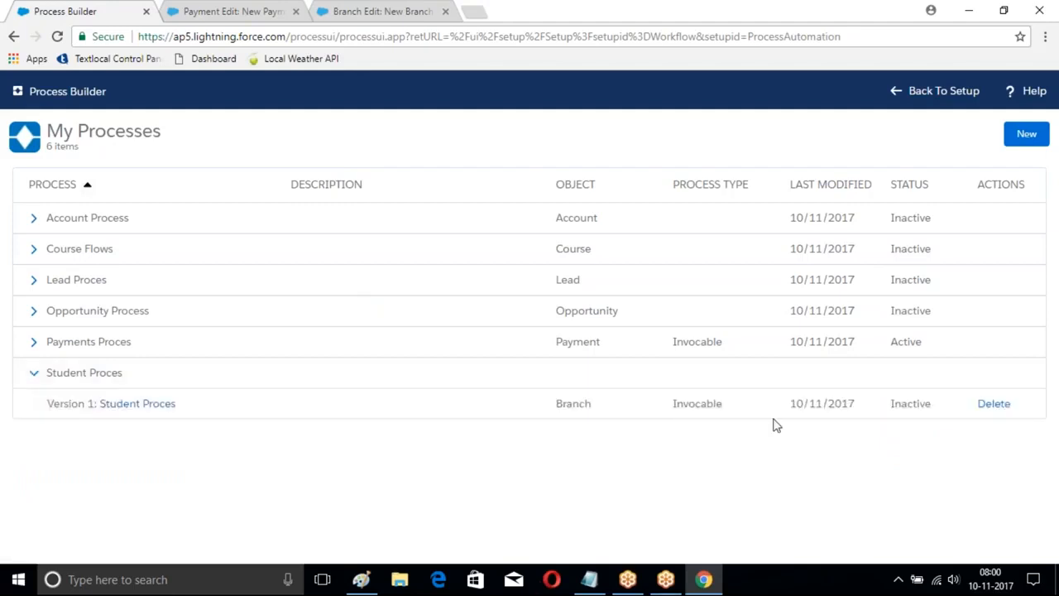
{"action": "left_click", "coordinate": [991, 406]}
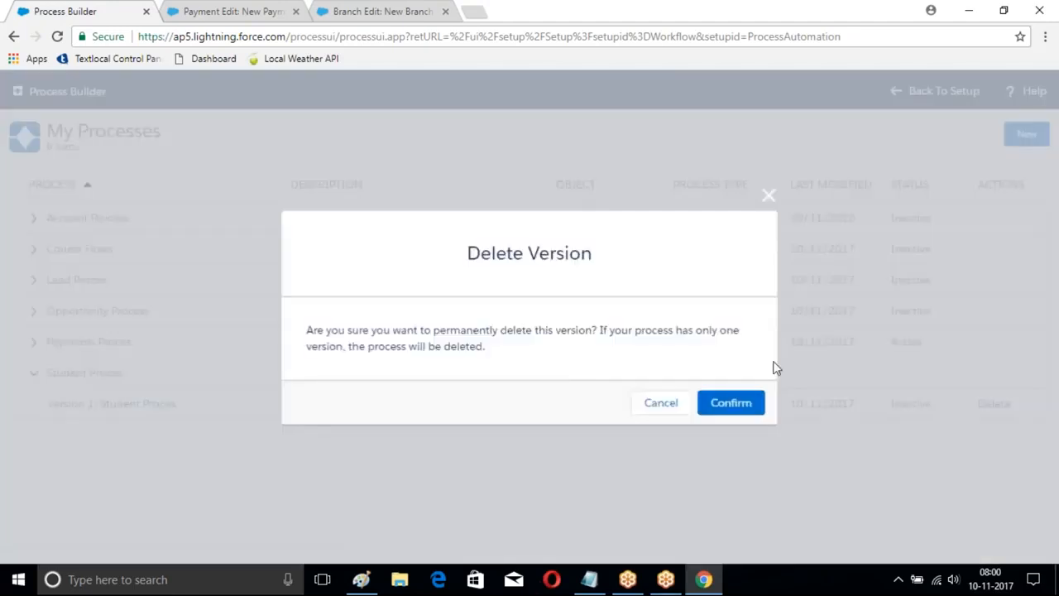
{"action": "left_click", "coordinate": [739, 402]}
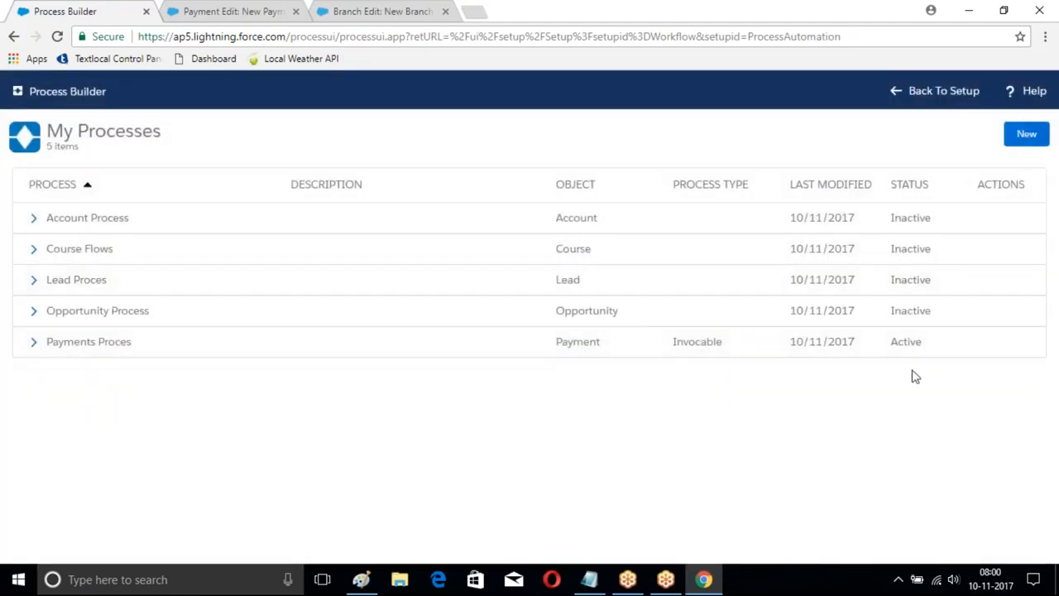
Step: Deactivate the Payments Proces process and expand its versions in the process list
{"action": "left_click", "coordinate": [109, 343]}
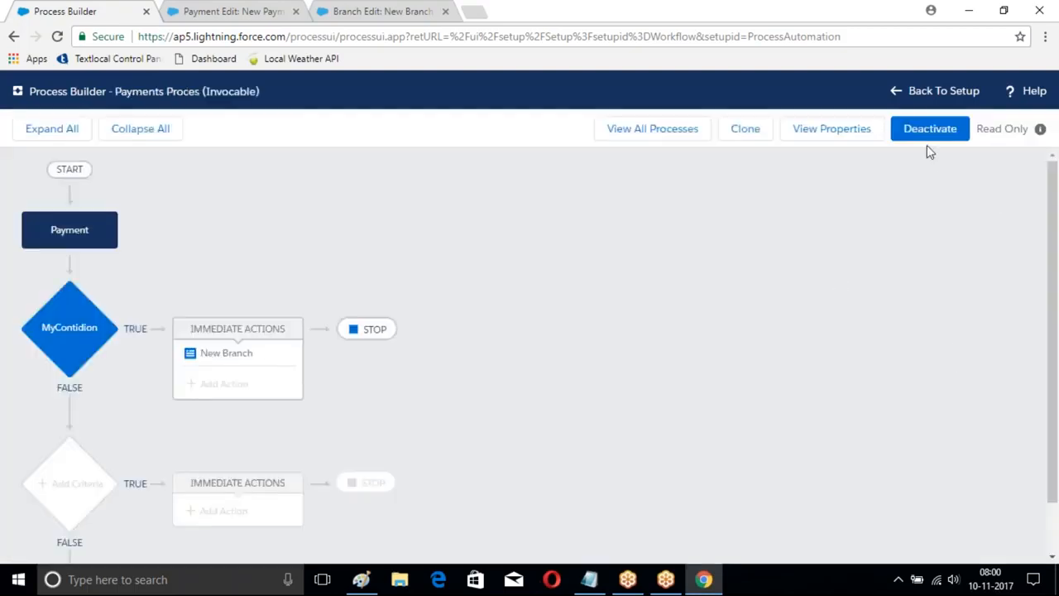
{"action": "left_click", "coordinate": [914, 134]}
{"action": "left_click", "coordinate": [728, 392]}
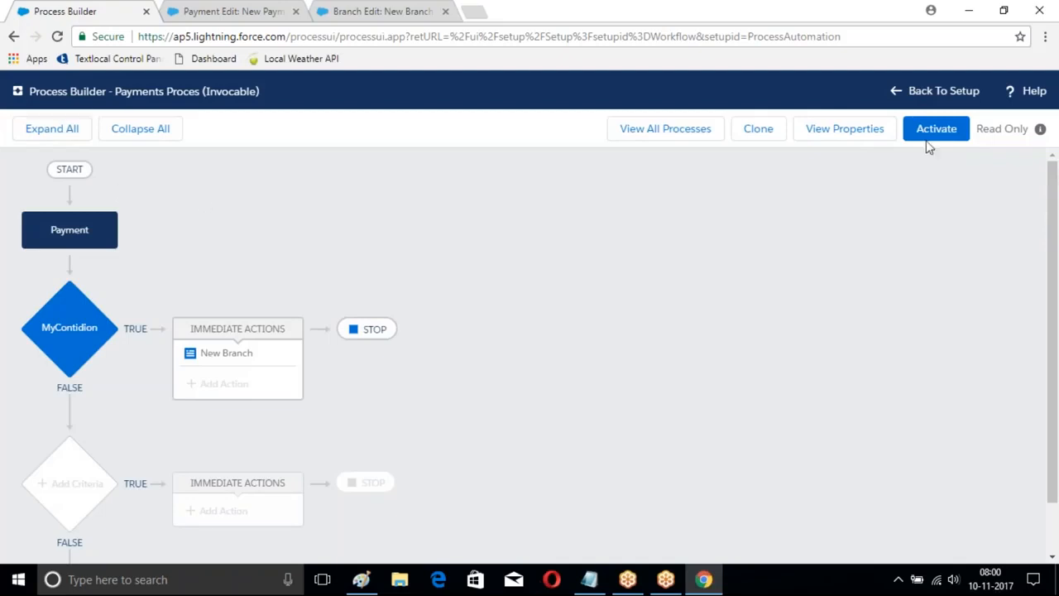
{"action": "left_click", "coordinate": [669, 131]}
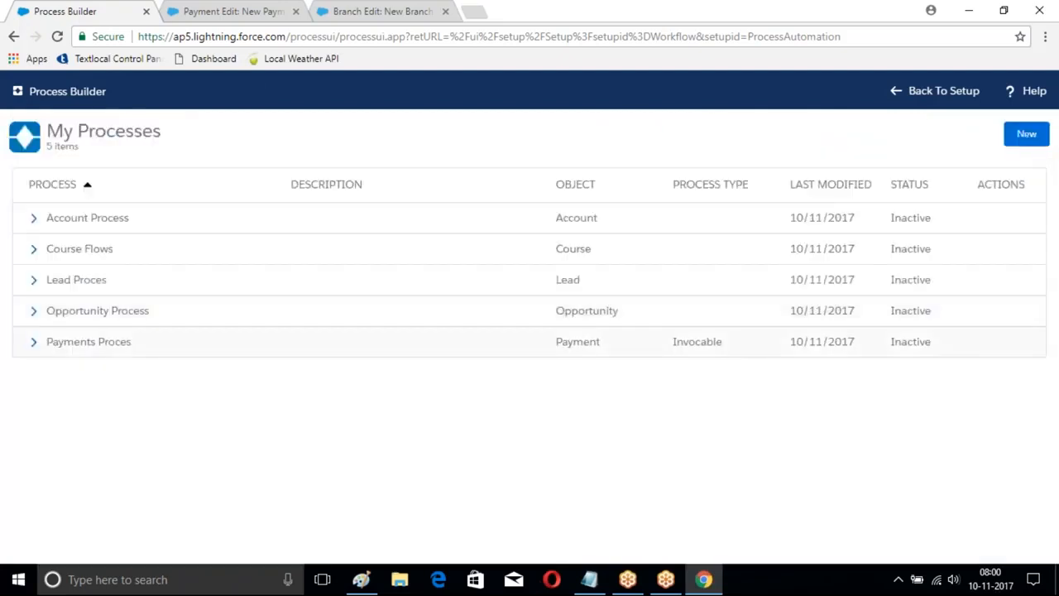
{"action": "left_click", "coordinate": [33, 342]}
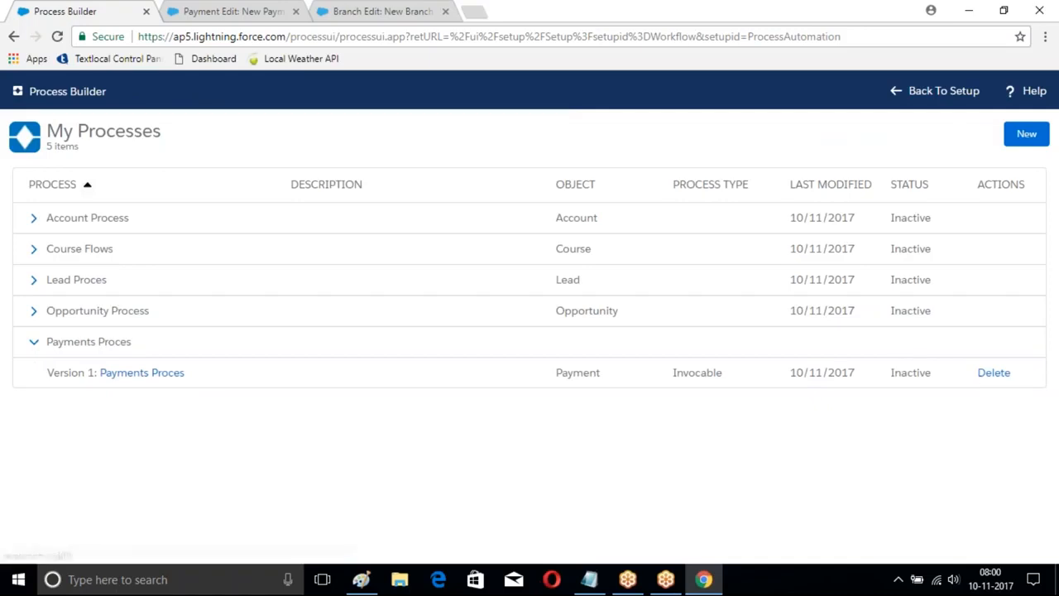
Step: Delete Version 1 of the Payments Proces process, confirm the deletion, and expand the Opportunity Process versions
{"action": "left_click", "coordinate": [996, 371]}
{"action": "left_click", "coordinate": [730, 403]}
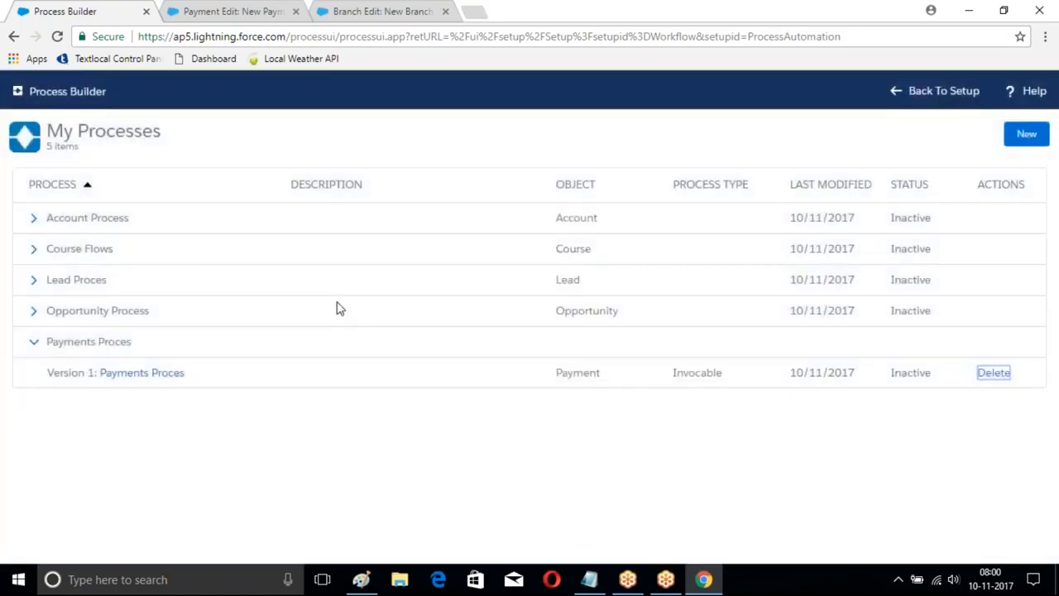
{"action": "left_click", "coordinate": [33, 315]}
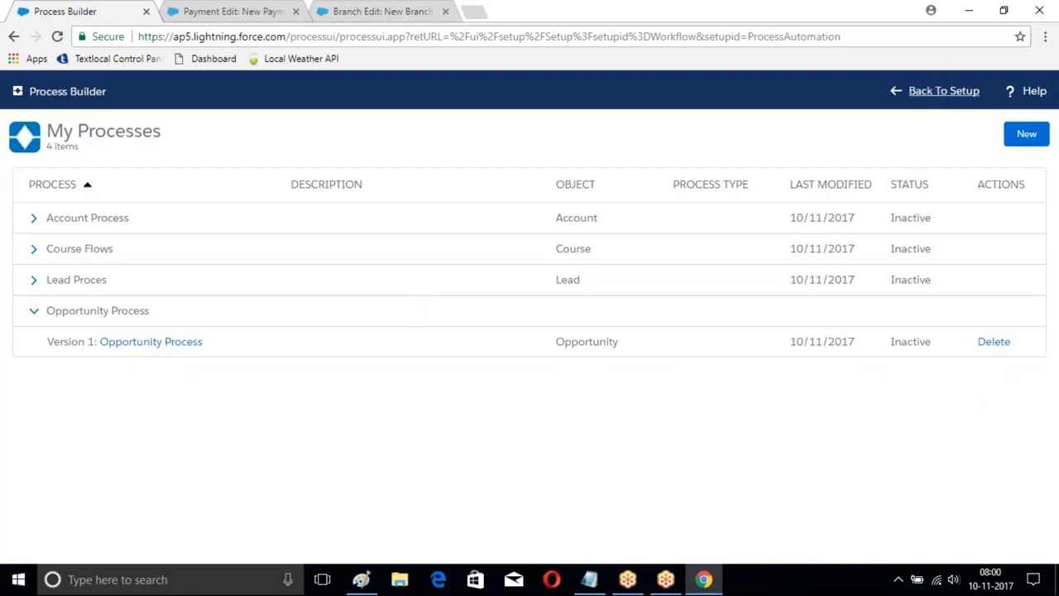
Step: Return to Setup and examine the fields on the new Payment and new Customer entry forms
{"action": "left_click", "coordinate": [928, 95]}
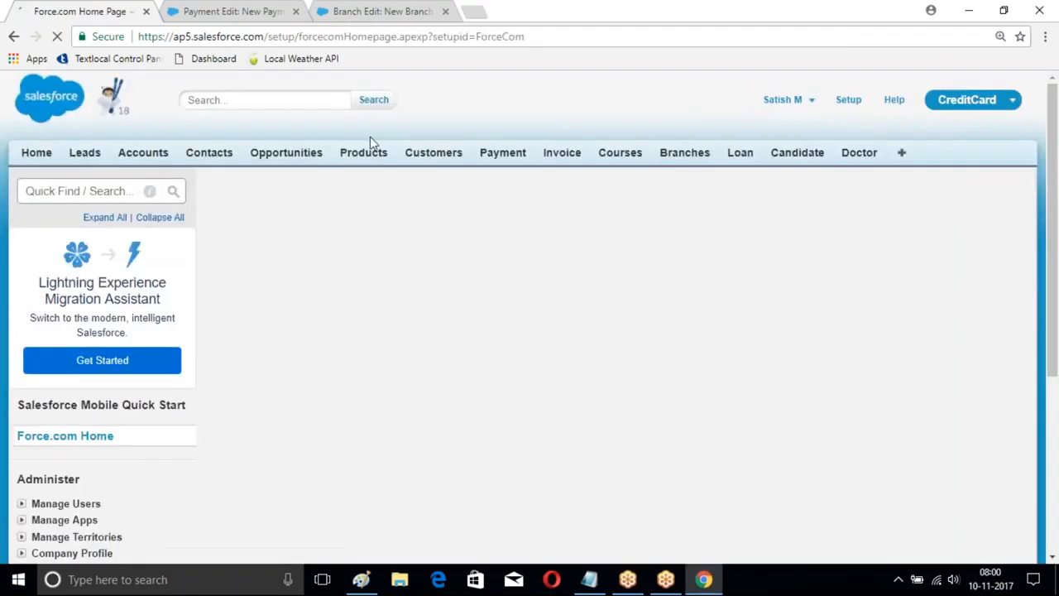
{"action": "left_click", "coordinate": [433, 157]}
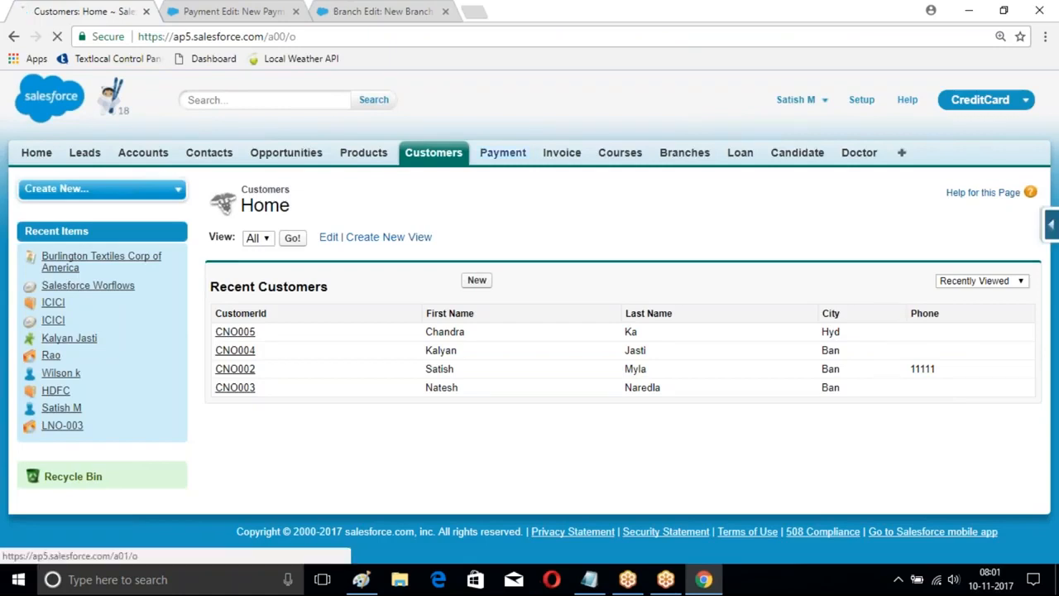
{"action": "left_click", "coordinate": [503, 153]}
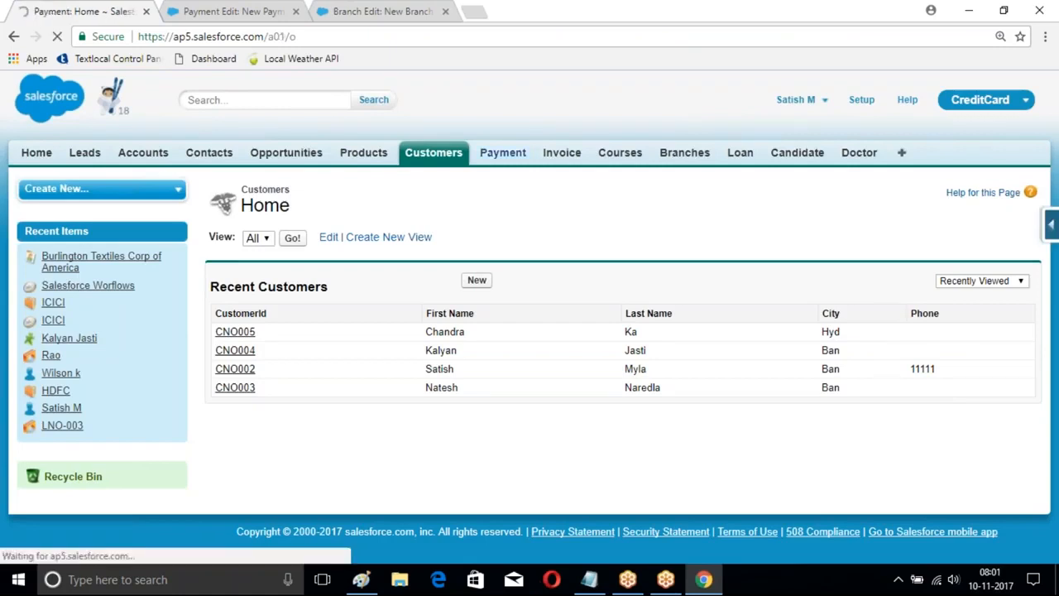
{"action": "left_click", "coordinate": [477, 280]}
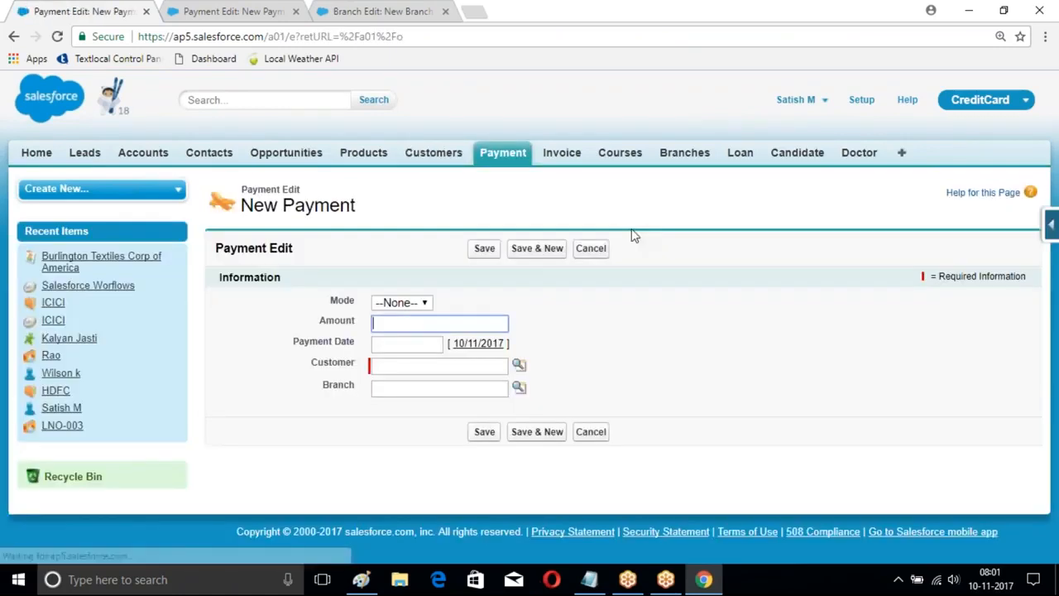
{"action": "left_click", "coordinate": [434, 157]}
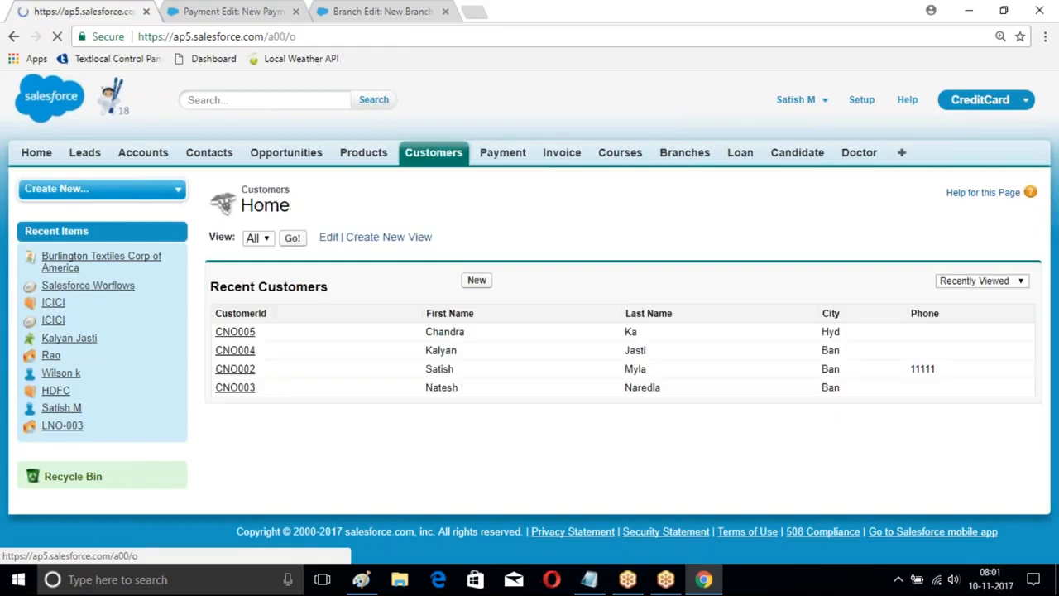
{"action": "left_click", "coordinate": [477, 280]}
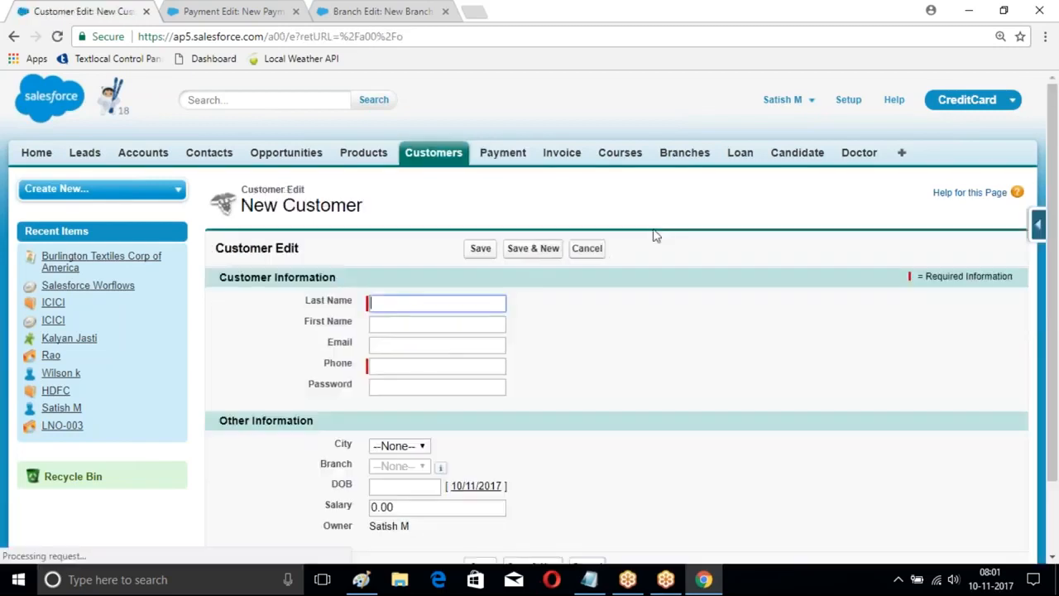
{"action": "scroll", "coordinate": [654, 240], "scroll_direction": "down", "scroll_amount": 2}
{"action": "scroll", "coordinate": [653, 247], "scroll_direction": "up", "scroll_amount": 2}
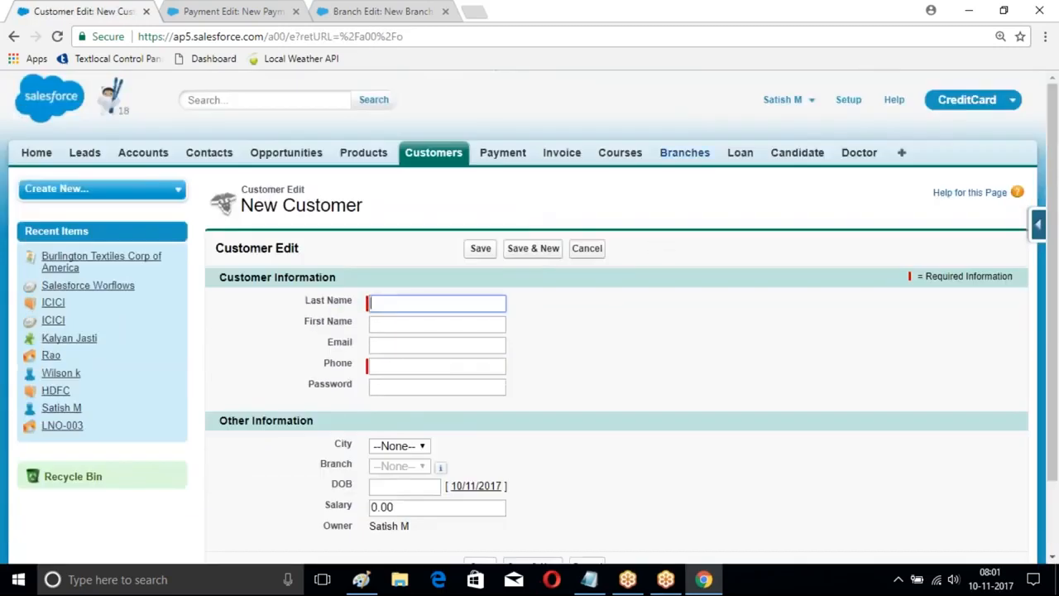
Step: Go back to Setup, close the spare Payment Edit page, and open Process Builder under Workflow & Approvals
{"action": "left_click", "coordinate": [848, 100]}
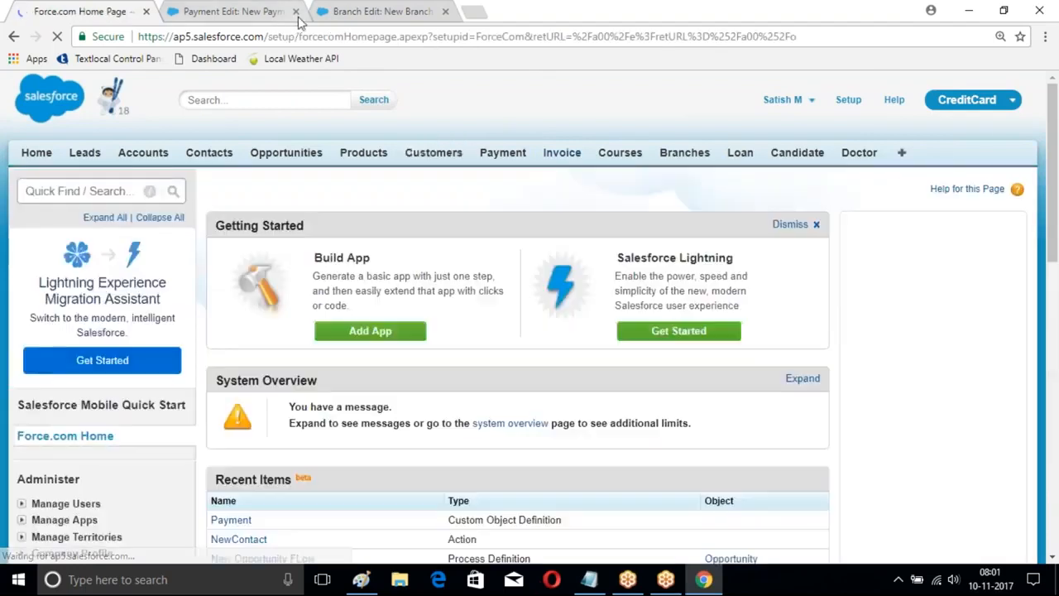
{"action": "left_click", "coordinate": [296, 12]}
{"action": "scroll", "coordinate": [502, 291], "scroll_direction": "down", "scroll_amount": 1}
{"action": "scroll", "coordinate": [503, 291], "scroll_direction": "down", "scroll_amount": 8}
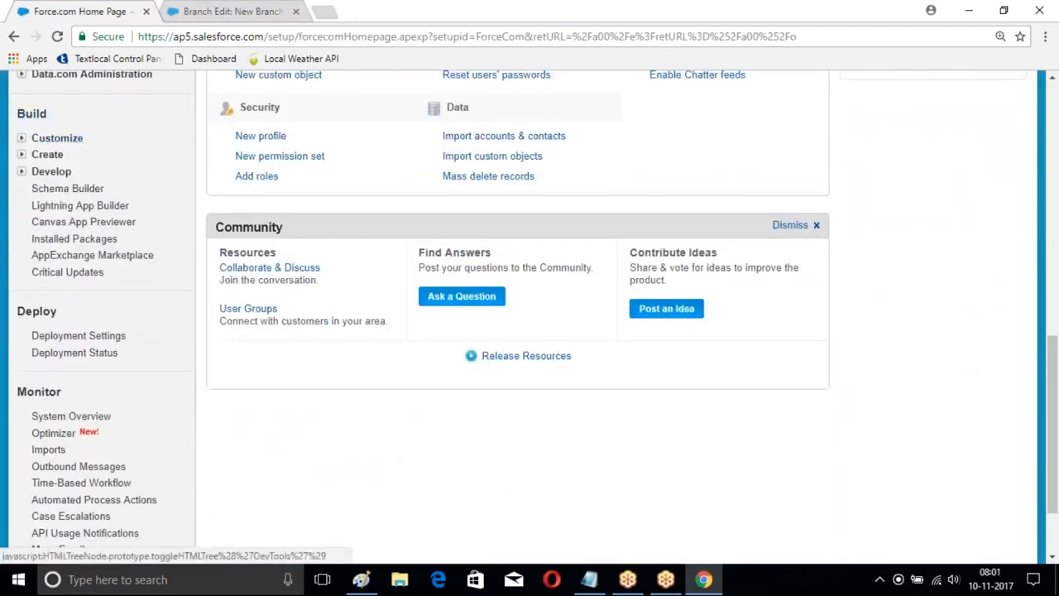
{"action": "left_click", "coordinate": [21, 154]}
{"action": "scroll", "coordinate": [51, 240], "scroll_direction": "down", "scroll_amount": 2}
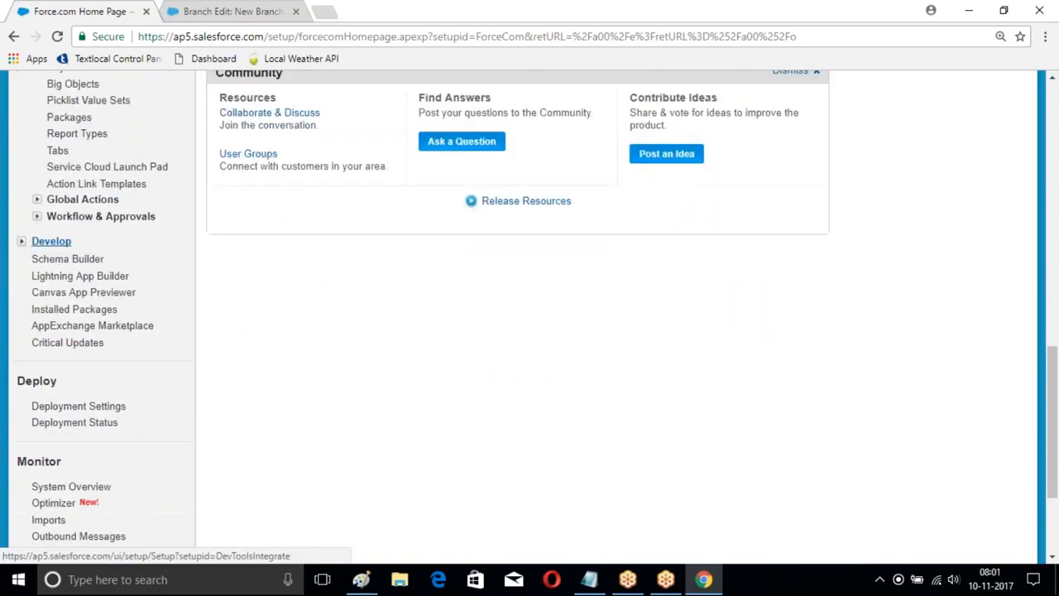
{"action": "left_click", "coordinate": [36, 216]}
{"action": "left_click", "coordinate": [88, 251]}
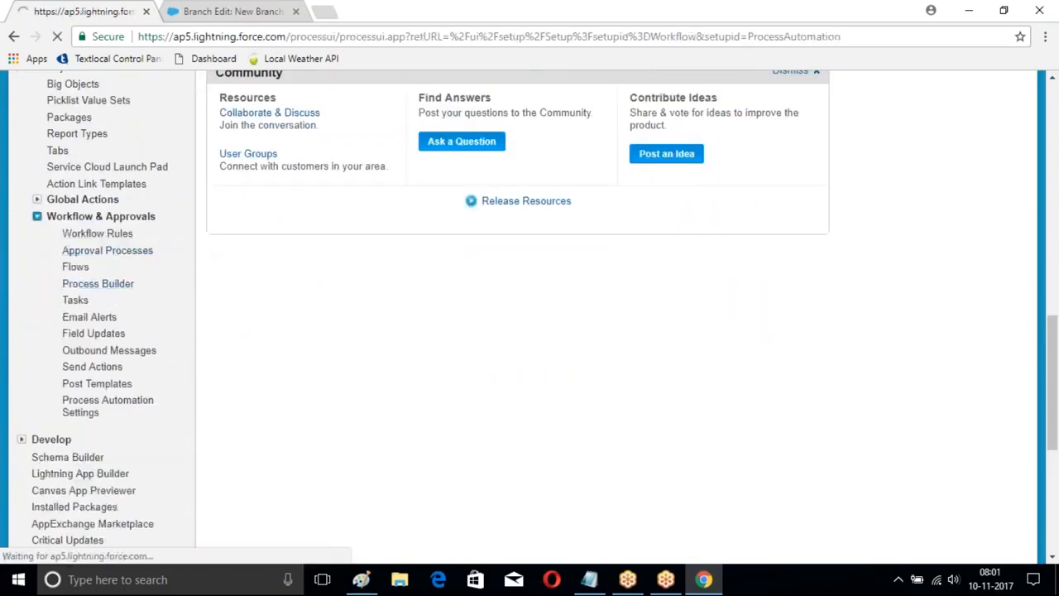
Step: Create a process named Payment Creation that starts when it's invoked by another process
{"action": "left_click", "coordinate": [1027, 135]}
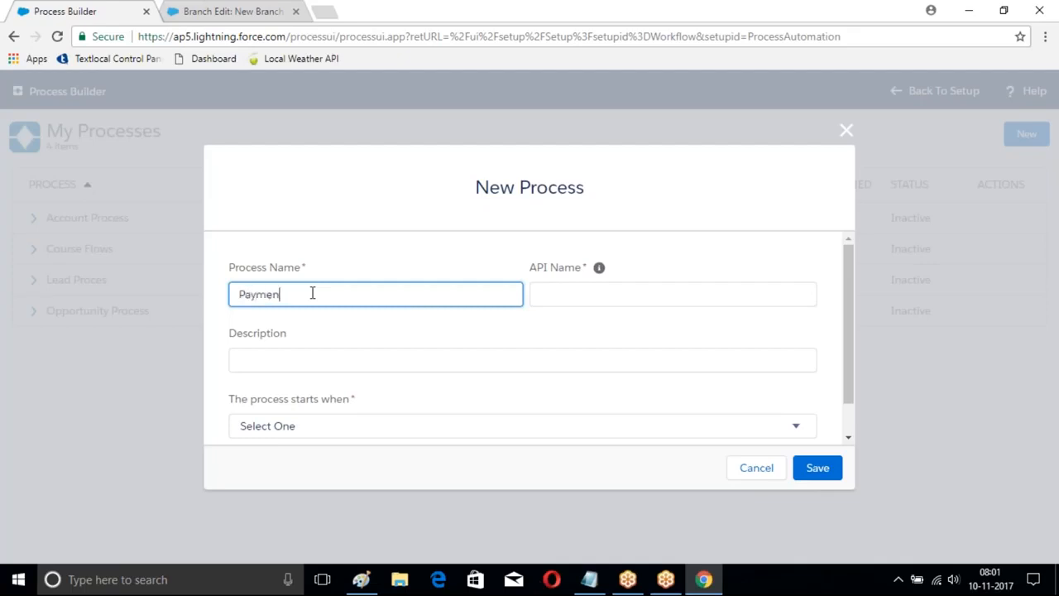
{"action": "left_click", "coordinate": [281, 359]}
{"action": "scroll", "coordinate": [227, 323], "scroll_direction": "down", "scroll_amount": 1}
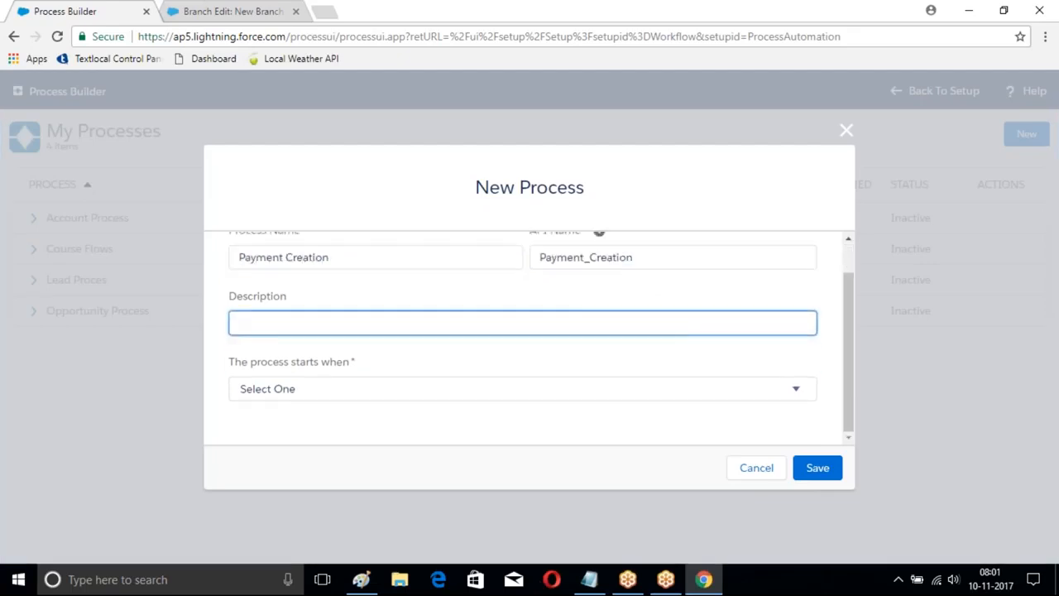
{"action": "left_click", "coordinate": [381, 391]}
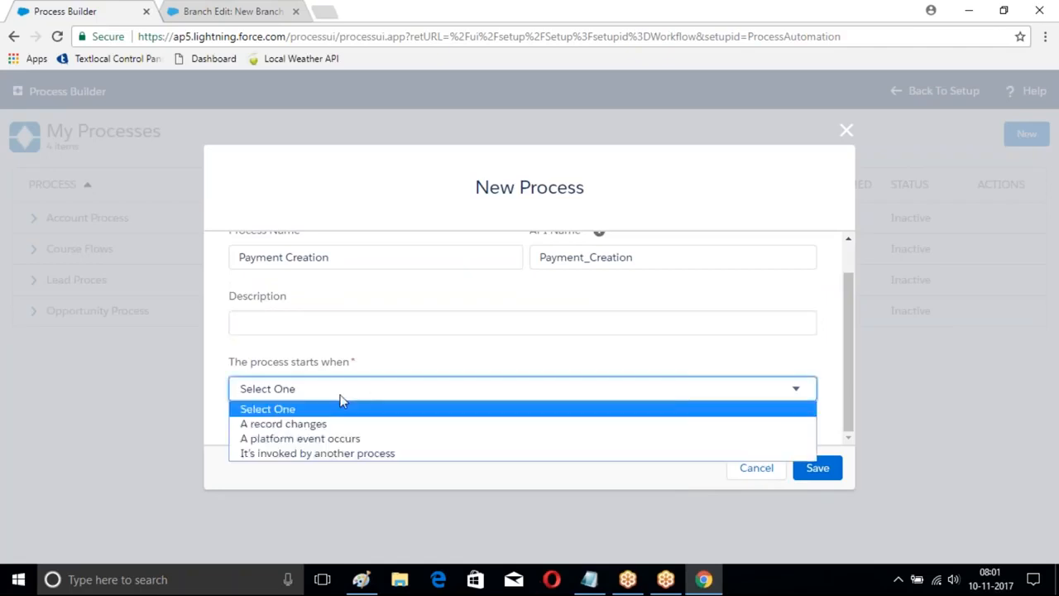
{"action": "left_click", "coordinate": [307, 453]}
{"action": "left_click", "coordinate": [817, 468]}
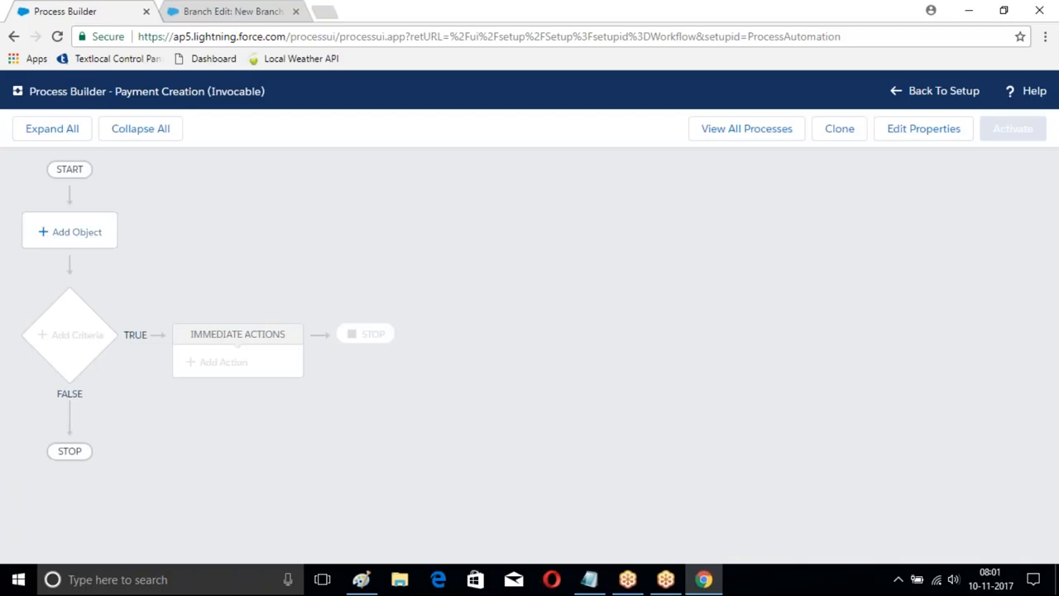
Step: Associate the Payment Creation process with the Customer object and save the choice
{"action": "left_click", "coordinate": [74, 237]}
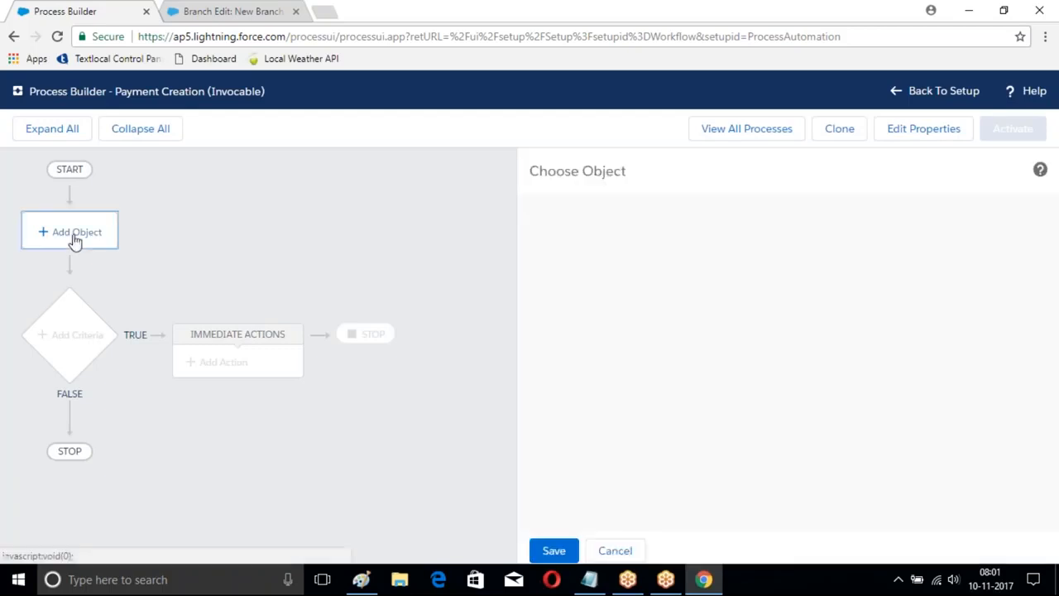
{"action": "left_click", "coordinate": [621, 271]}
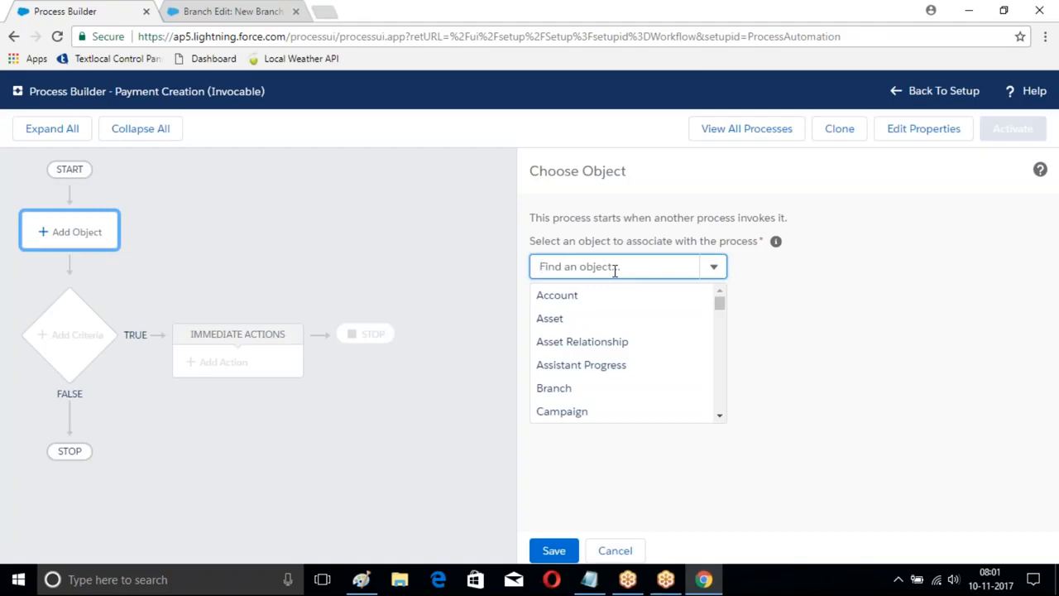
{"action": "type", "text": "Pay"}
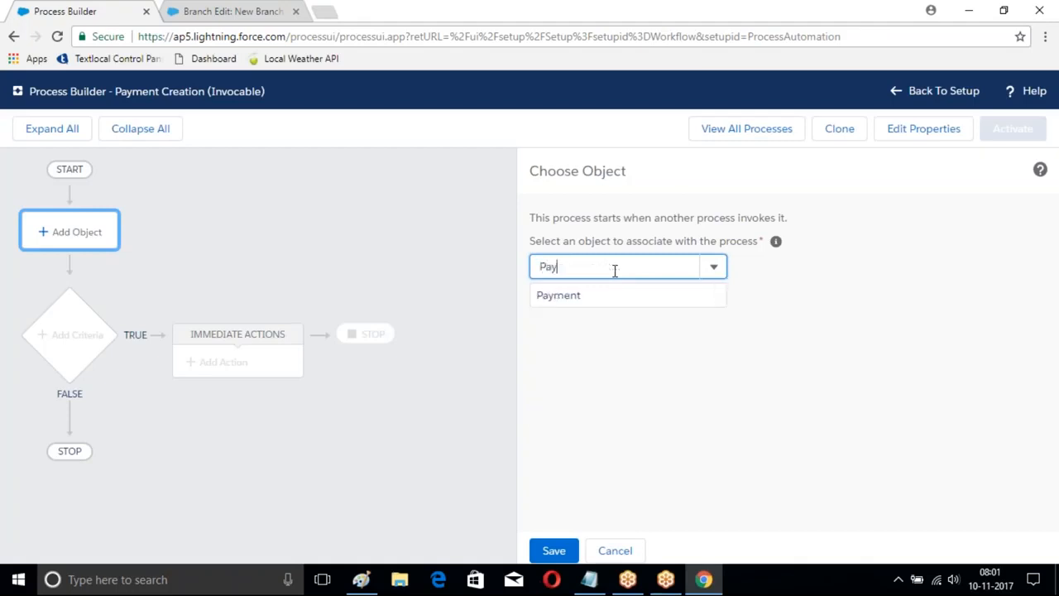
{"action": "key", "text": "BackSpace"}
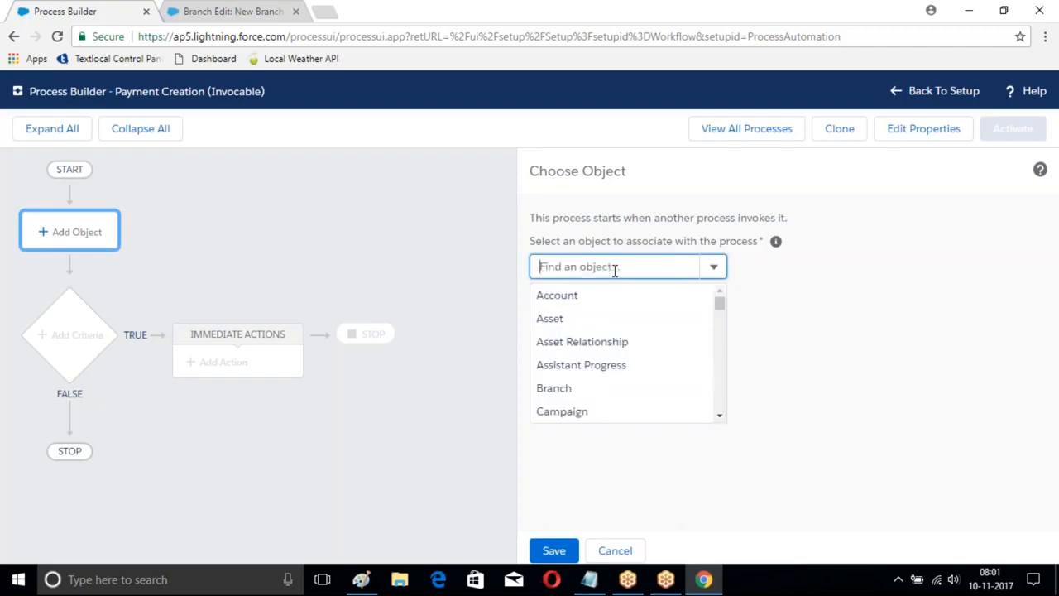
{"action": "type", "text": "Customer"}
{"action": "left_click", "coordinate": [614, 293]}
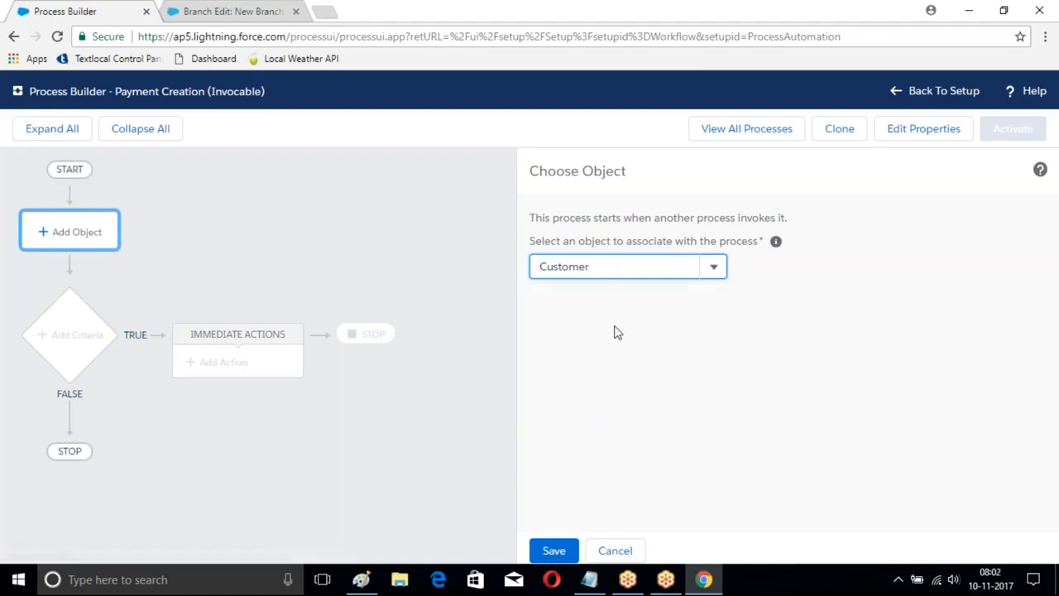
{"action": "left_click", "coordinate": [554, 550]}
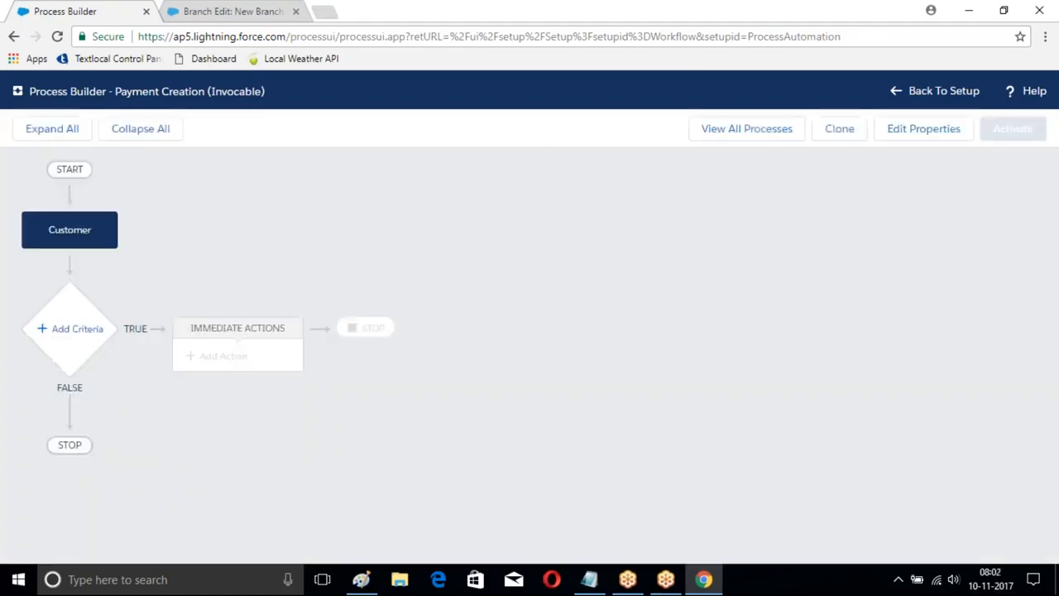
Step: Add and save a criteria named MyCondition requiring the Customer's Active field to equal True
{"action": "left_click", "coordinate": [71, 335]}
{"action": "left_click", "coordinate": [468, 244]}
{"action": "type", "text": "MyComm"}
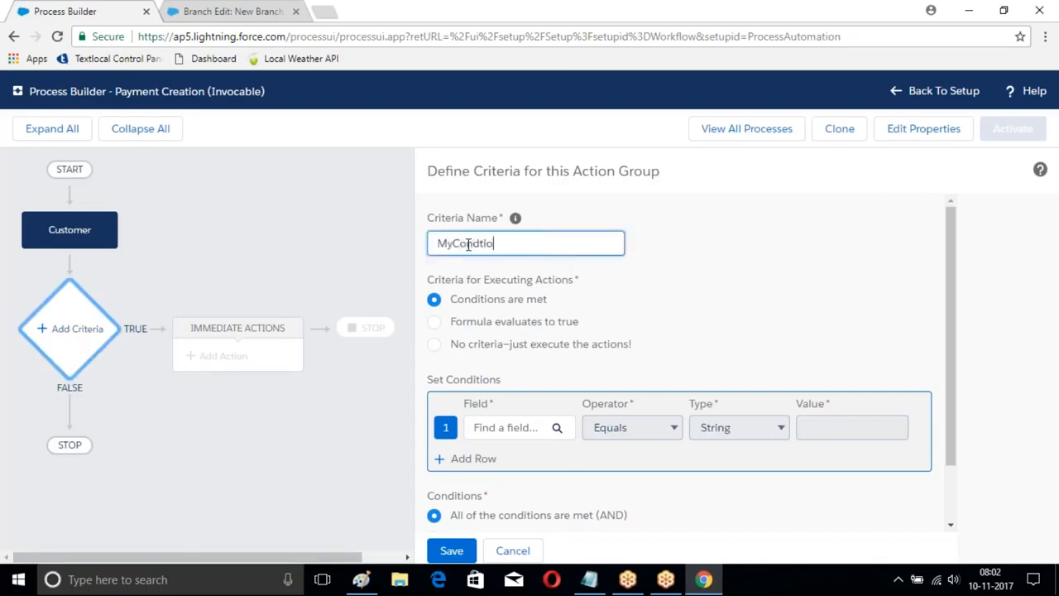
{"action": "type", "text": "ition"}
{"action": "left_click", "coordinate": [530, 426]}
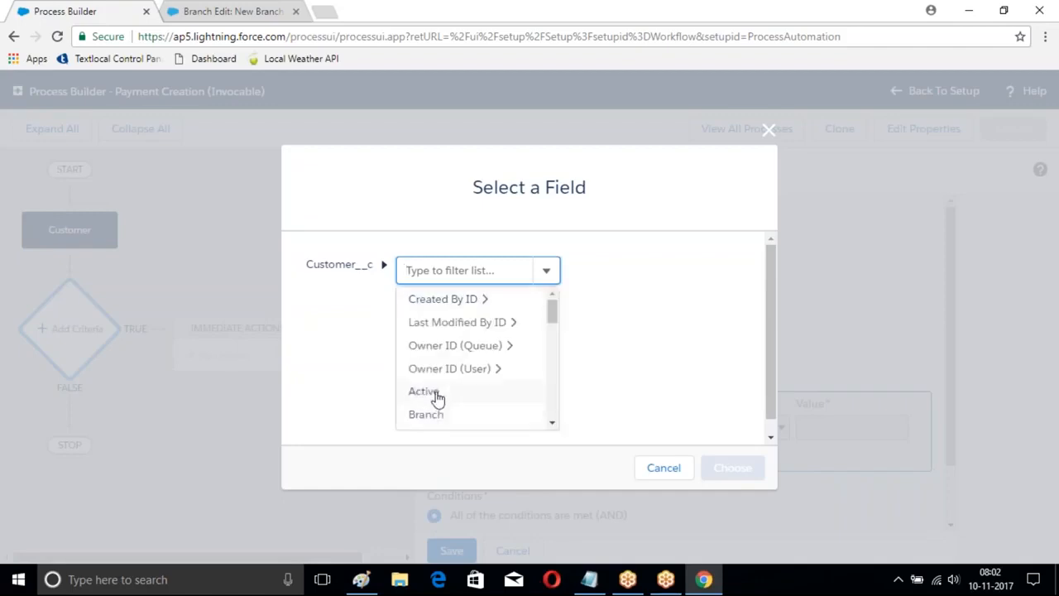
{"action": "left_click", "coordinate": [432, 392]}
{"action": "left_click", "coordinate": [748, 468]}
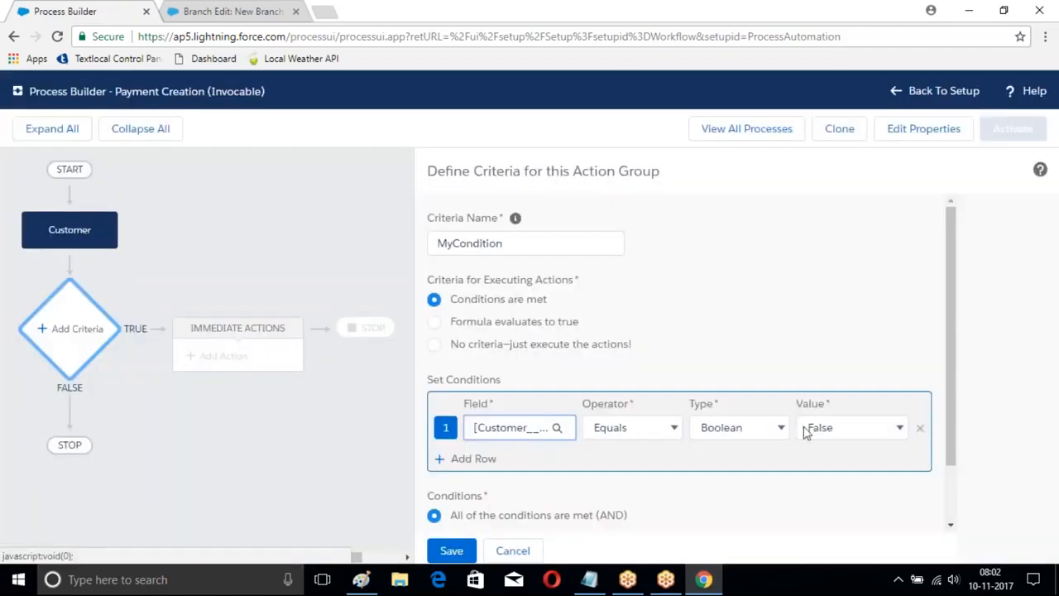
{"action": "left_click", "coordinate": [859, 427]}
{"action": "left_click", "coordinate": [819, 444]}
{"action": "scroll", "coordinate": [702, 361], "scroll_direction": "down", "scroll_amount": 2}
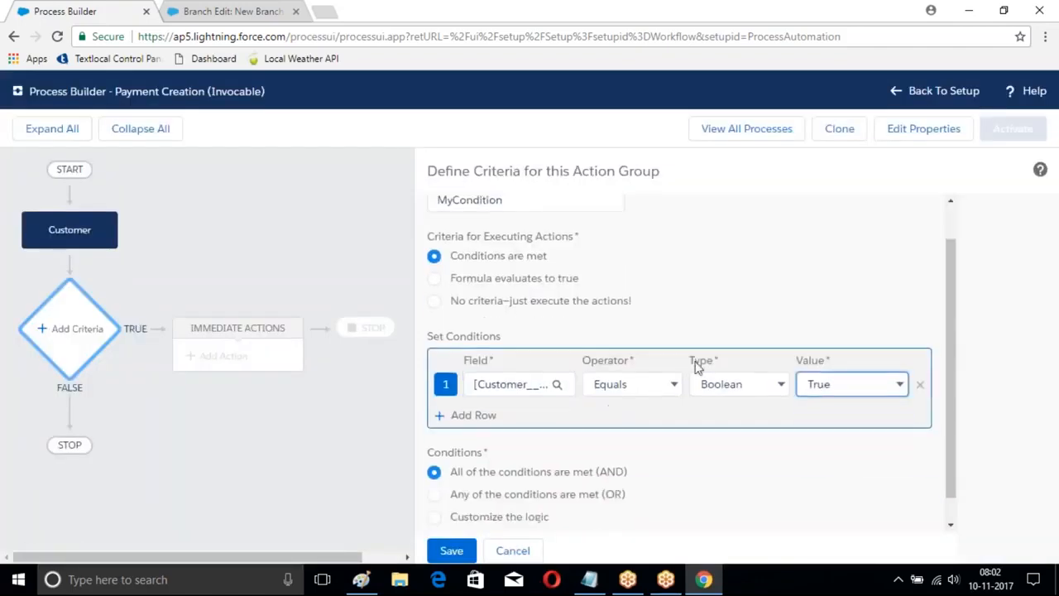
{"action": "left_click", "coordinate": [451, 550]}
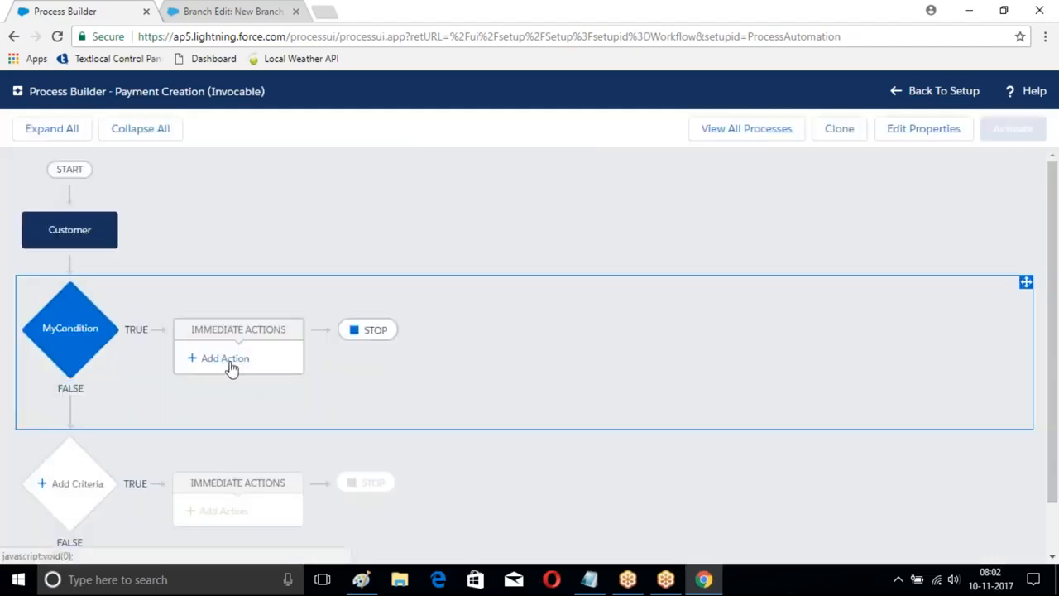
Step: Add an immediate action under MyCondition of type Create a Record, named New Payment, with Payment as the record type
{"action": "left_click", "coordinate": [230, 365]}
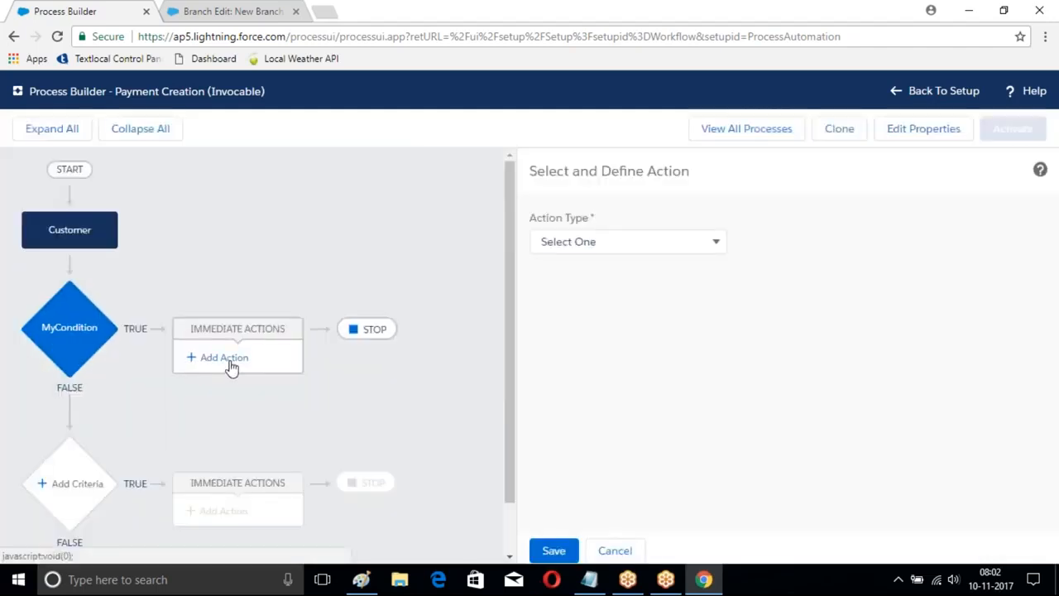
{"action": "left_click", "coordinate": [595, 241]}
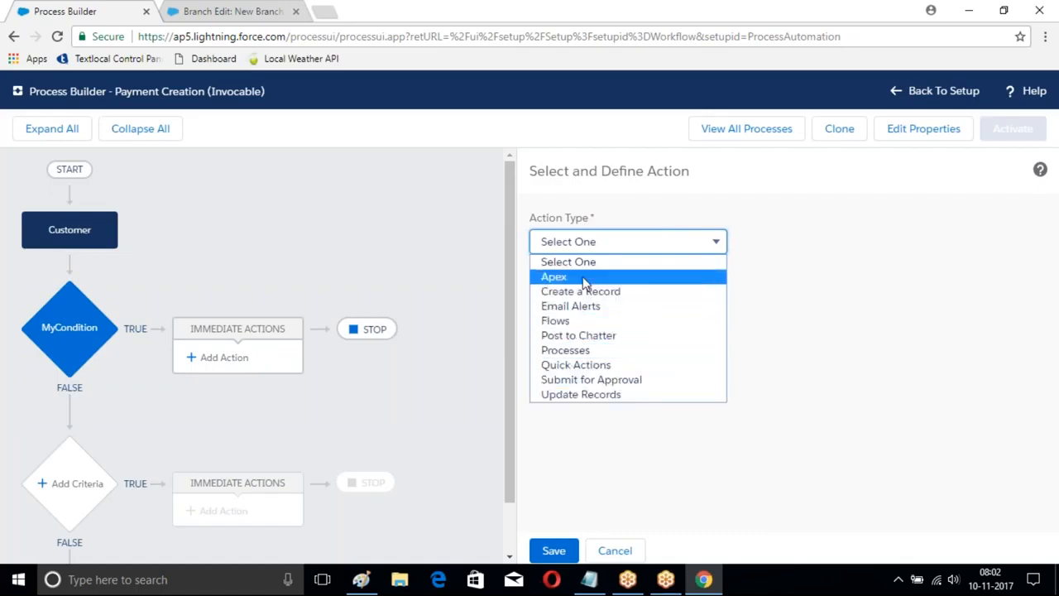
{"action": "left_click", "coordinate": [556, 292]}
{"action": "left_click", "coordinate": [593, 308]}
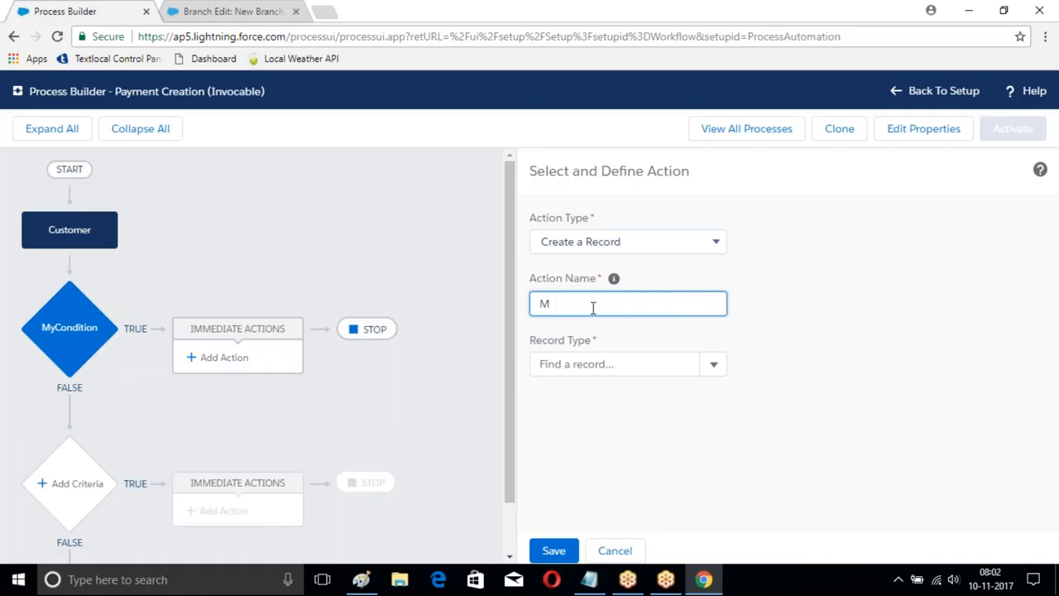
{"action": "type", "text": "New Payment"}
{"action": "left_click", "coordinate": [583, 362]}
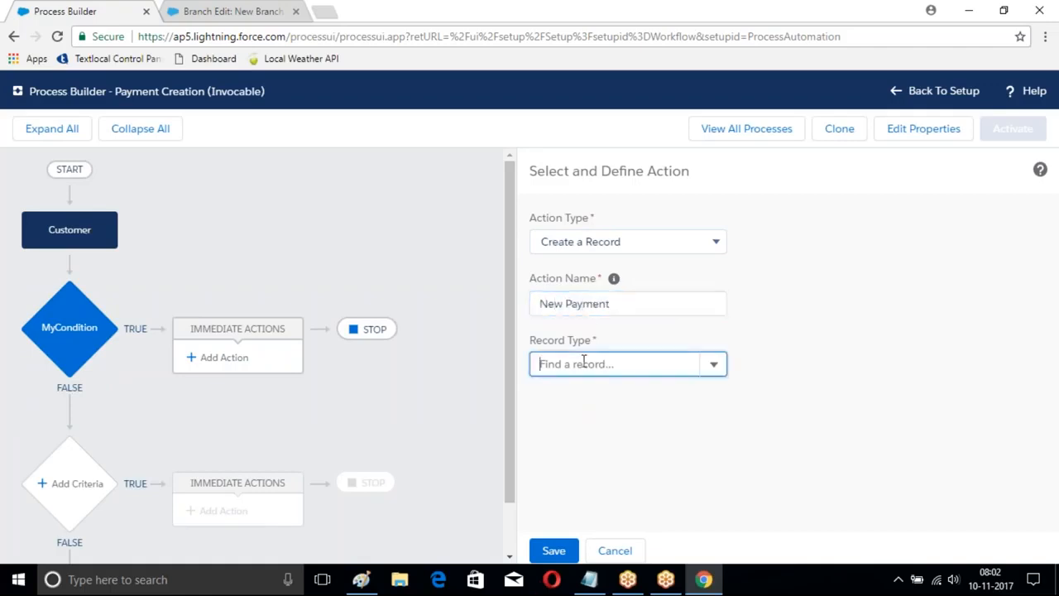
{"action": "type", "text": "Payebt"}
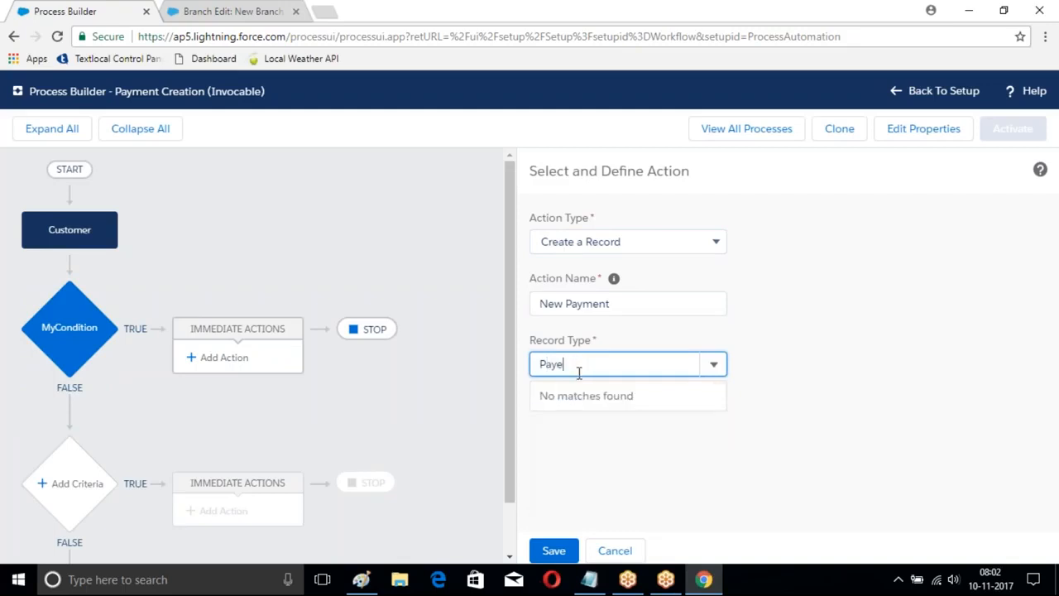
{"action": "left_click", "coordinate": [569, 392]}
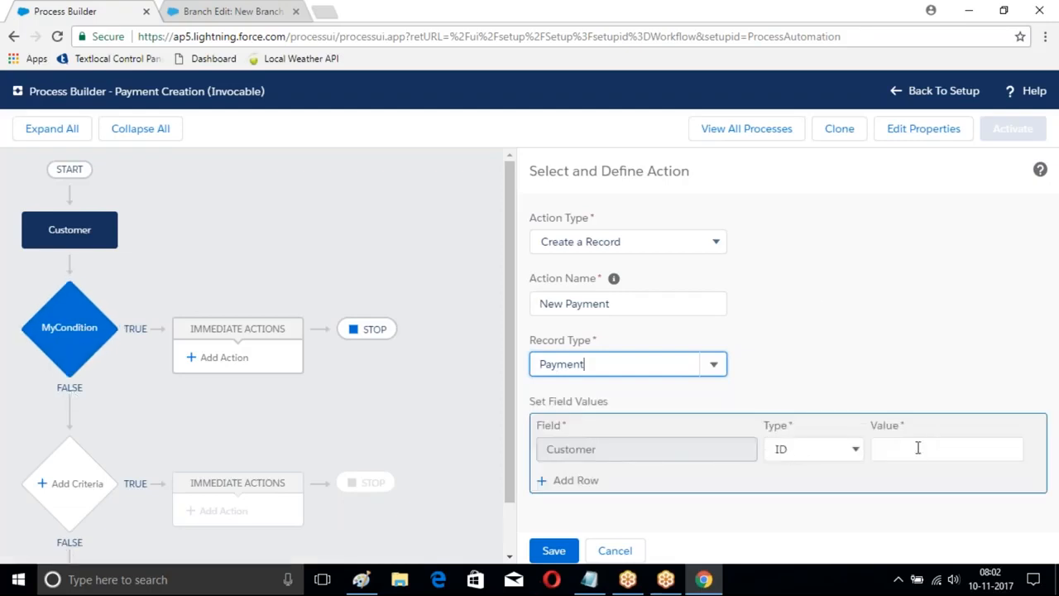
Step: Set the new payment's Customer field to a field reference pointing to the customer's Record ID
{"action": "left_click", "coordinate": [813, 448]}
{"action": "left_click", "coordinate": [804, 482]}
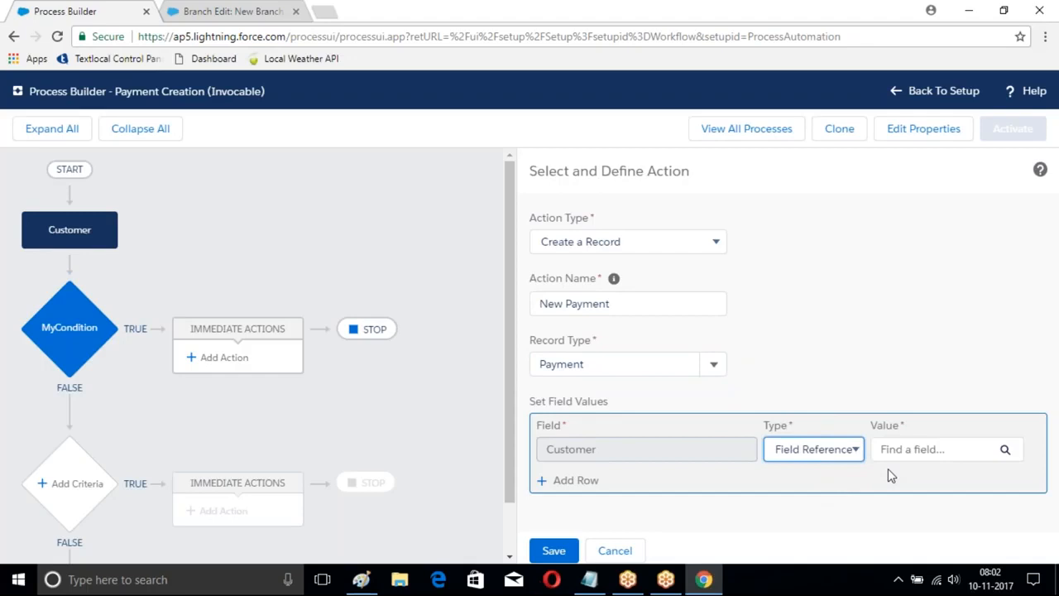
{"action": "left_click", "coordinate": [1003, 450]}
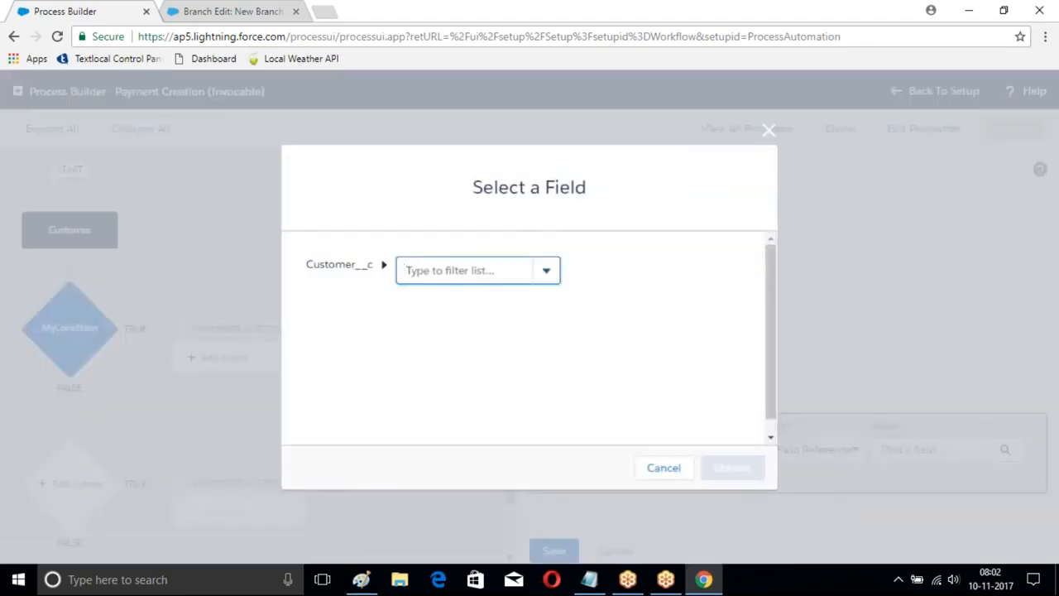
{"action": "left_click", "coordinate": [546, 273]}
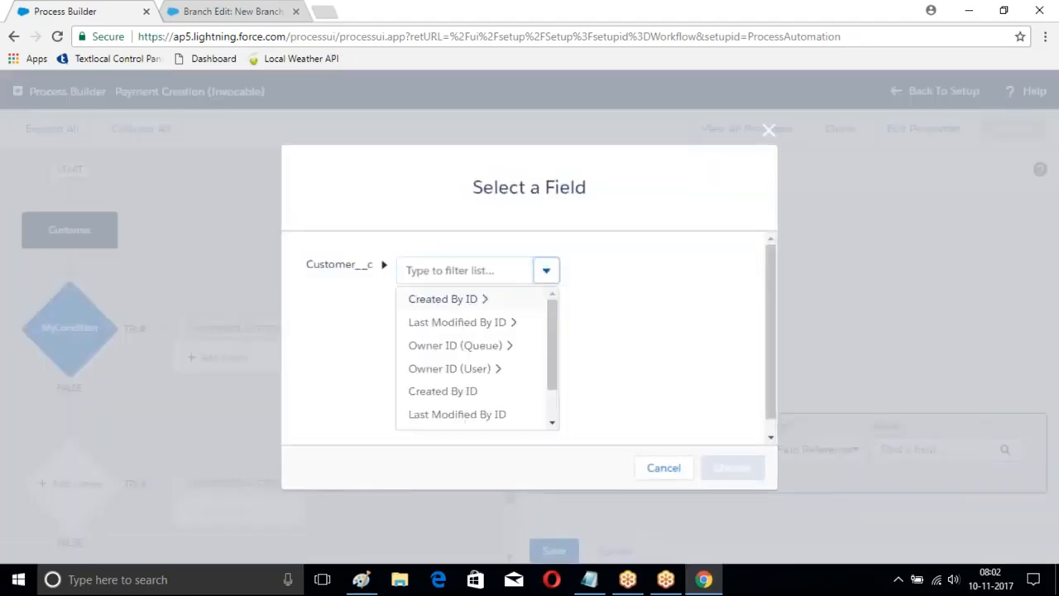
{"action": "scroll", "coordinate": [471, 348], "scroll_direction": "down", "scroll_amount": 3}
{"action": "left_click", "coordinate": [413, 405]}
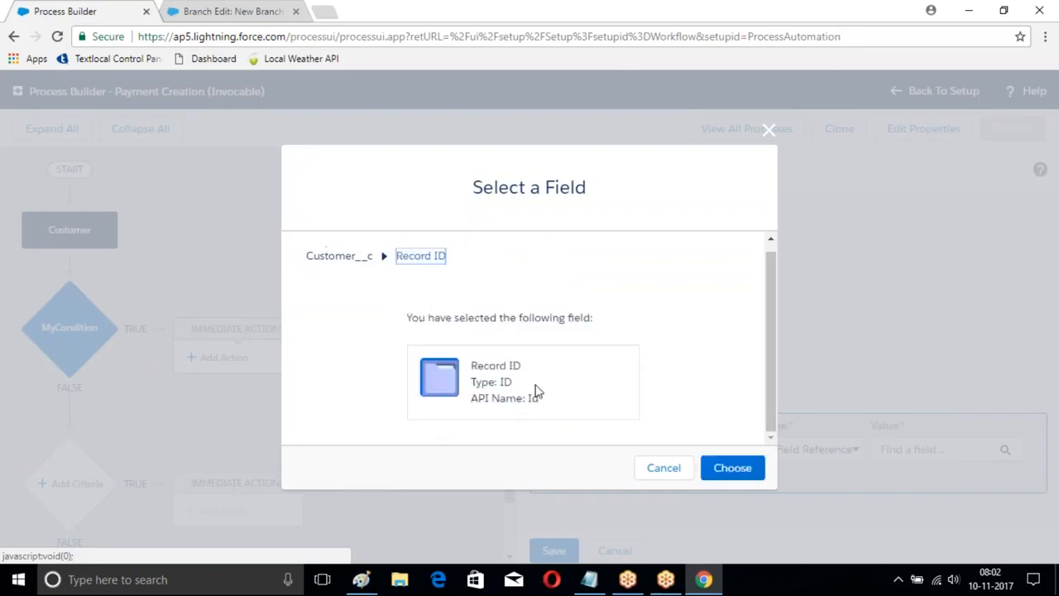
{"action": "left_click", "coordinate": [718, 465]}
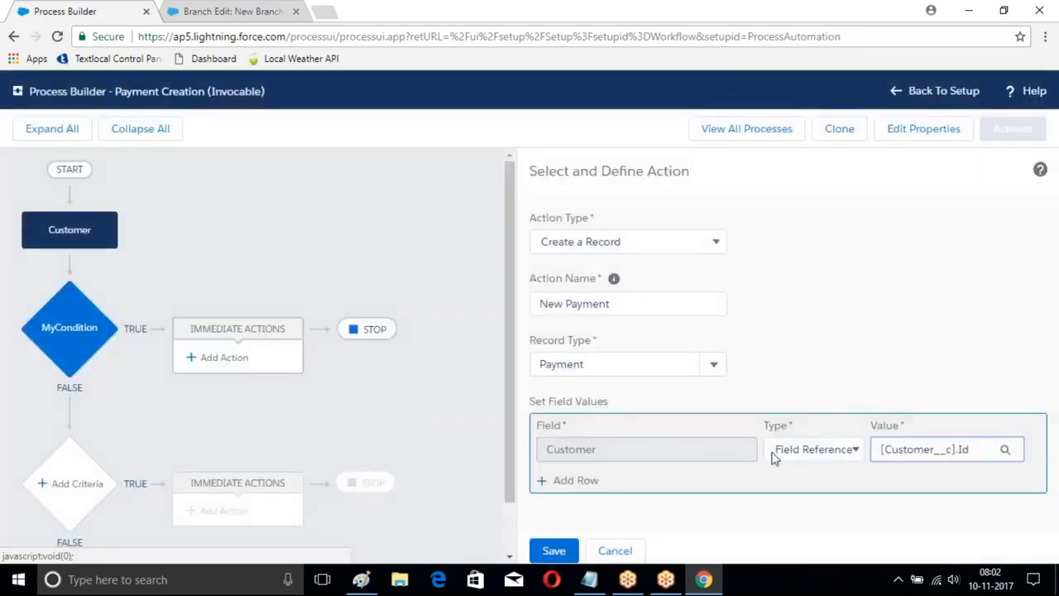
Step: Check the available fields on a blank Payment form and add a field value row setting Mode to Cash
{"action": "left_click", "coordinate": [570, 480]}
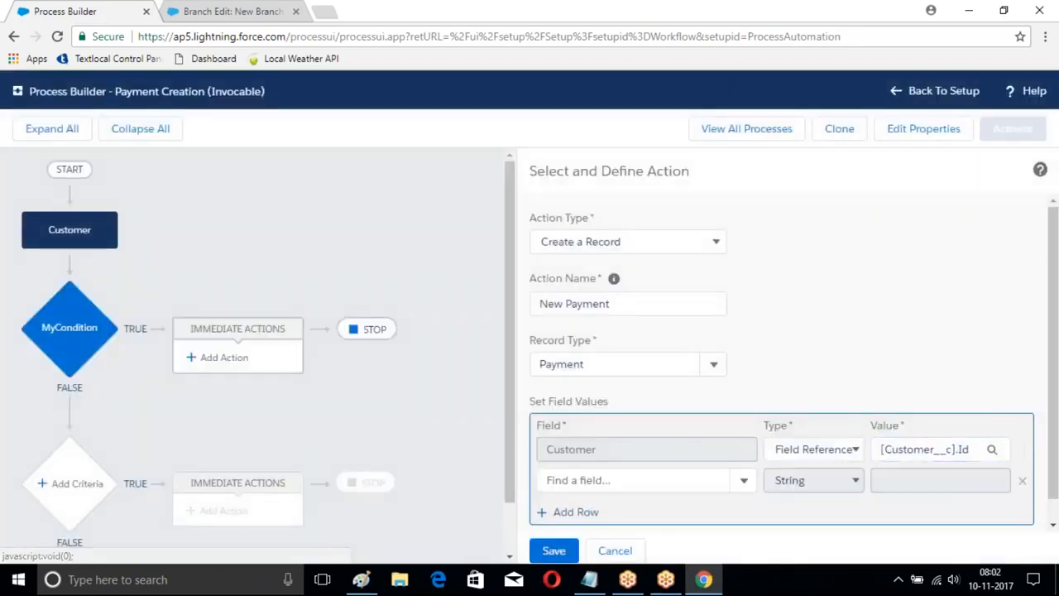
{"action": "left_click", "coordinate": [219, 11]}
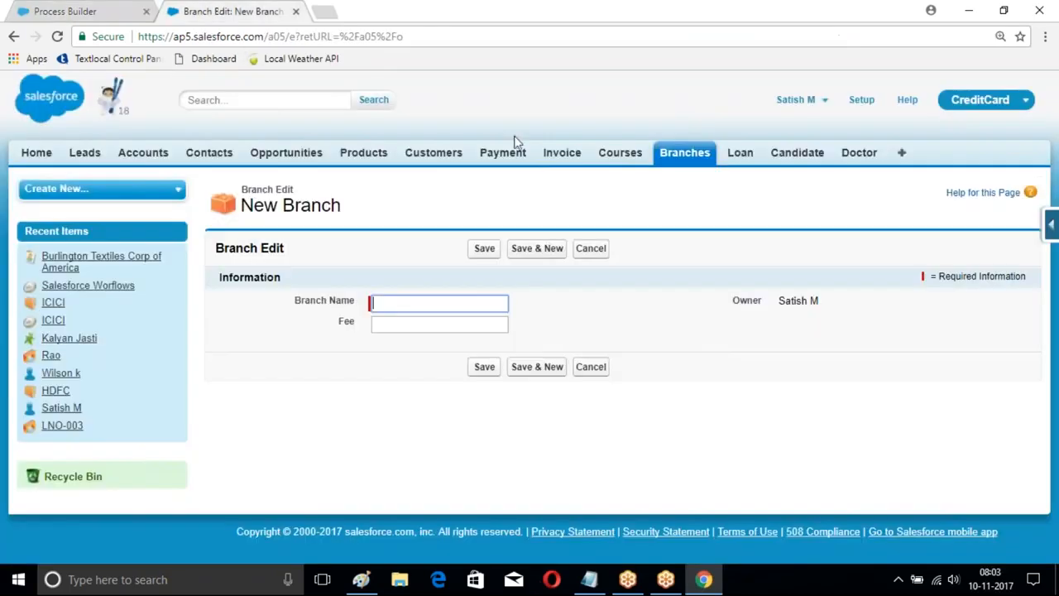
{"action": "left_click", "coordinate": [502, 152]}
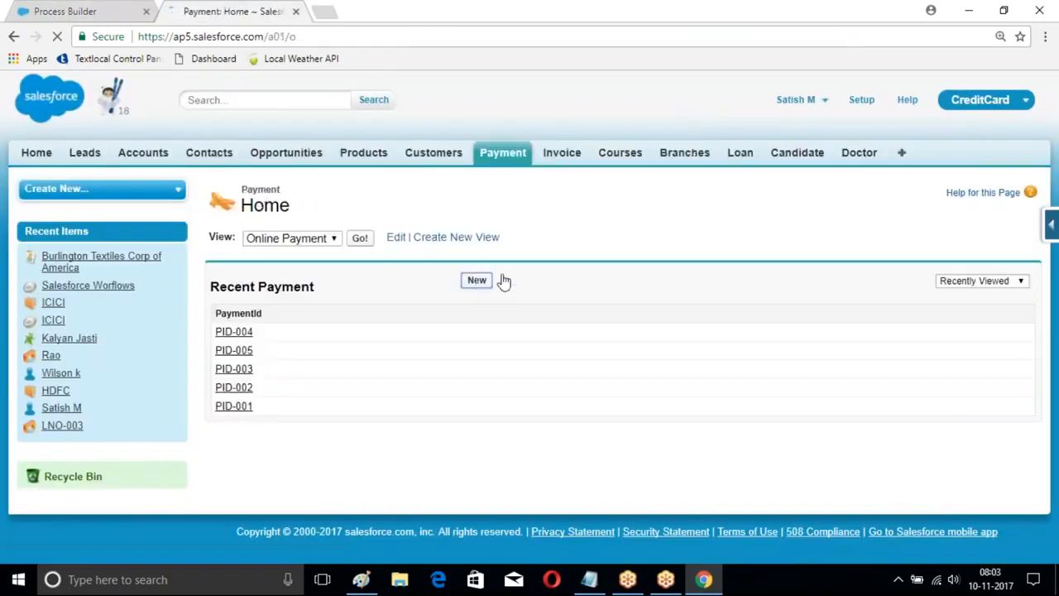
{"action": "left_click", "coordinate": [479, 280]}
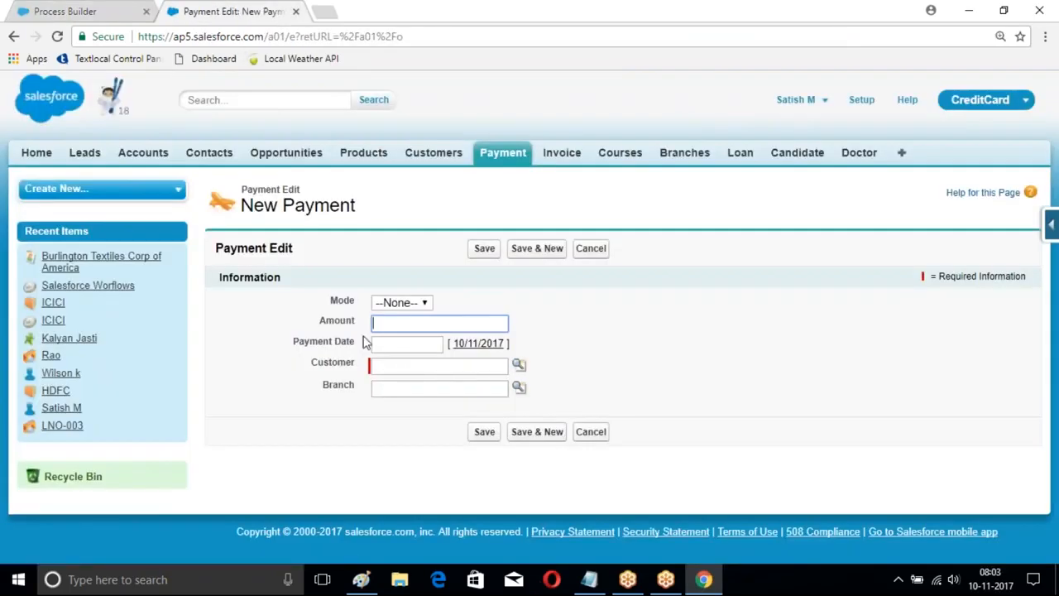
{"action": "left_click", "coordinate": [124, 10]}
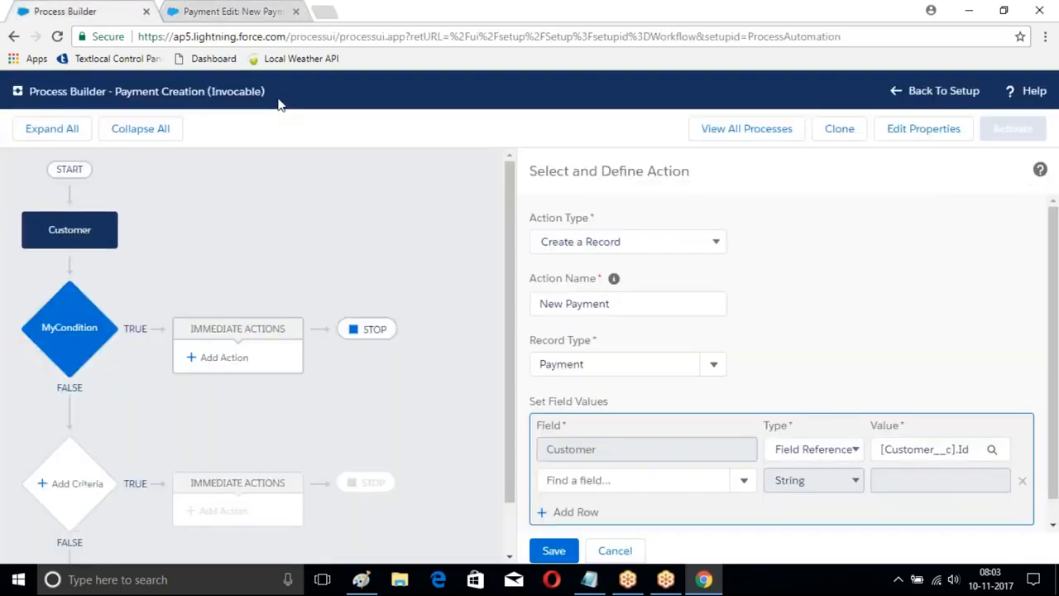
{"action": "scroll", "coordinate": [827, 377], "scroll_direction": "down", "scroll_amount": 1}
{"action": "left_click", "coordinate": [655, 454]}
{"action": "type", "text": "M"}
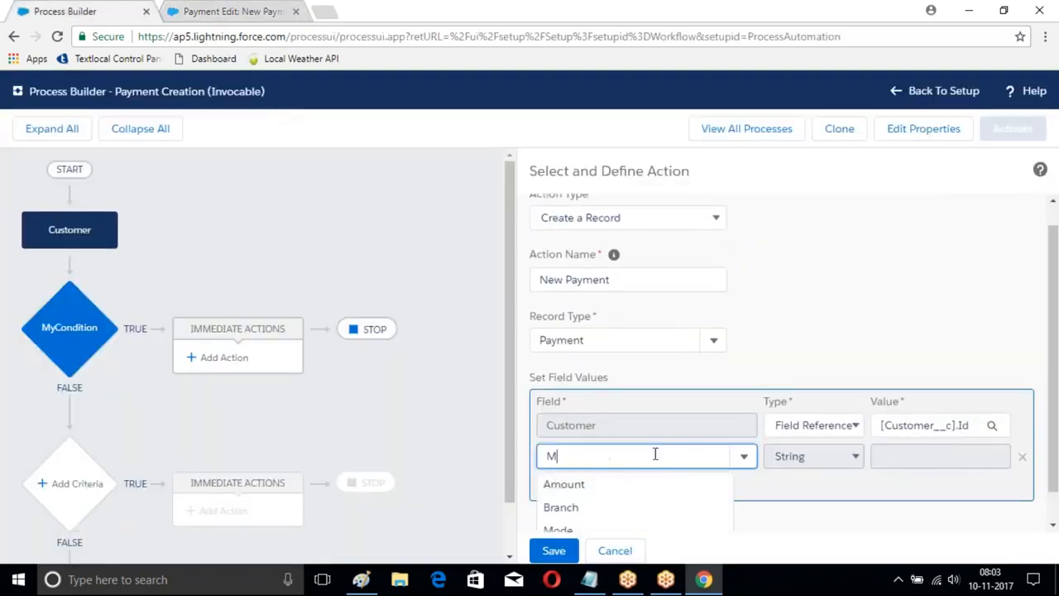
{"action": "type", "text": "ode"}
{"action": "left_click", "coordinate": [574, 484]}
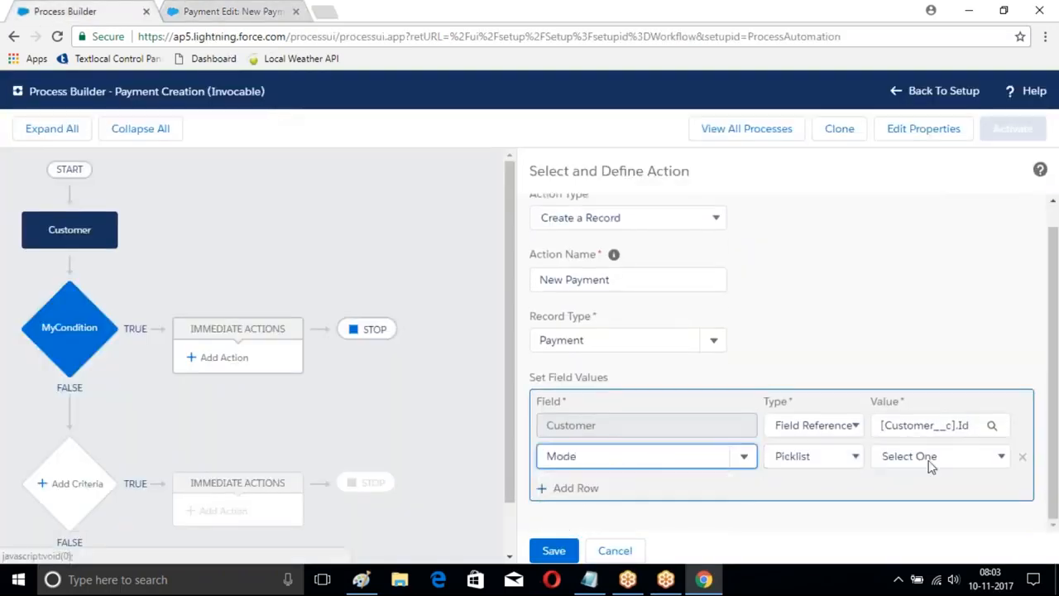
{"action": "left_click", "coordinate": [929, 464]}
{"action": "left_click", "coordinate": [894, 490]}
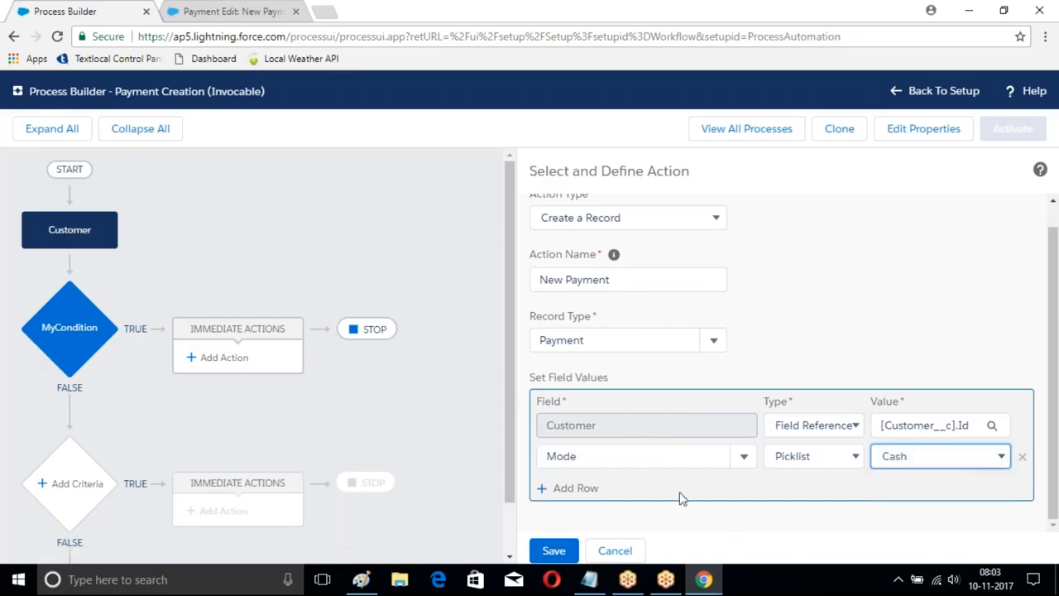
Step: Add a field value row setting Amount to 10000 and save the New Payment action
{"action": "left_click", "coordinate": [564, 488]}
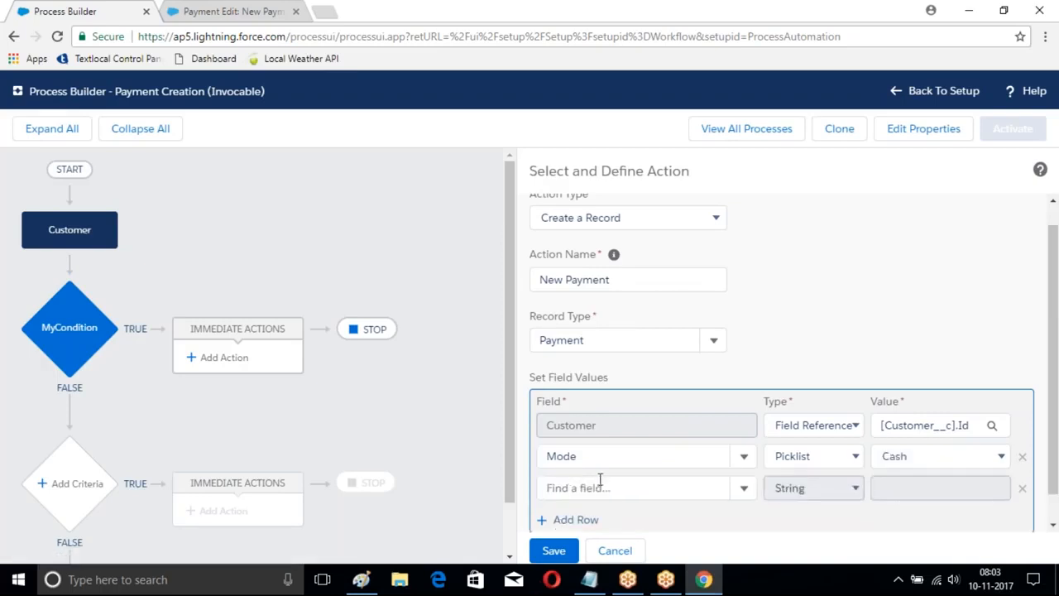
{"action": "left_click", "coordinate": [599, 479]}
{"action": "type", "text": "A"}
{"action": "left_click", "coordinate": [584, 514]}
{"action": "left_click", "coordinate": [889, 488]}
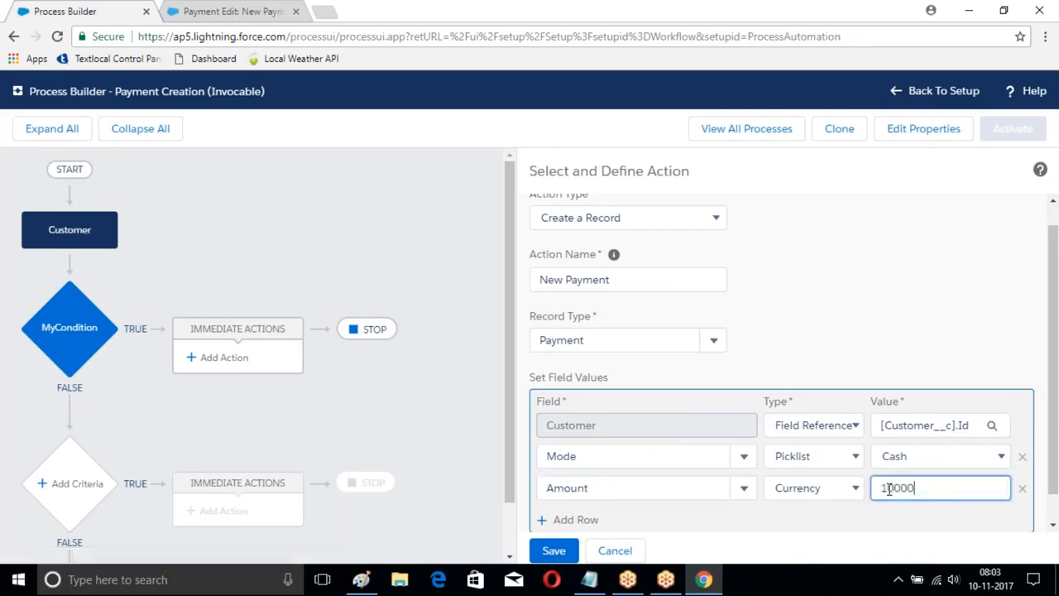
{"action": "left_click", "coordinate": [551, 550]}
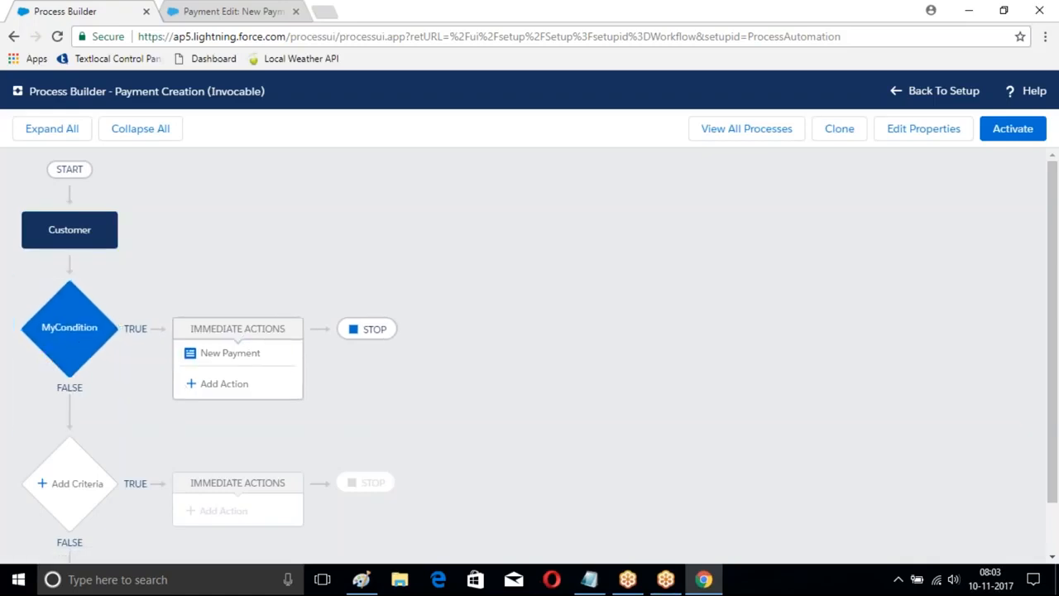
Step: Activate the Payment Creation process and return to the list of all processes
{"action": "left_click", "coordinate": [1012, 136]}
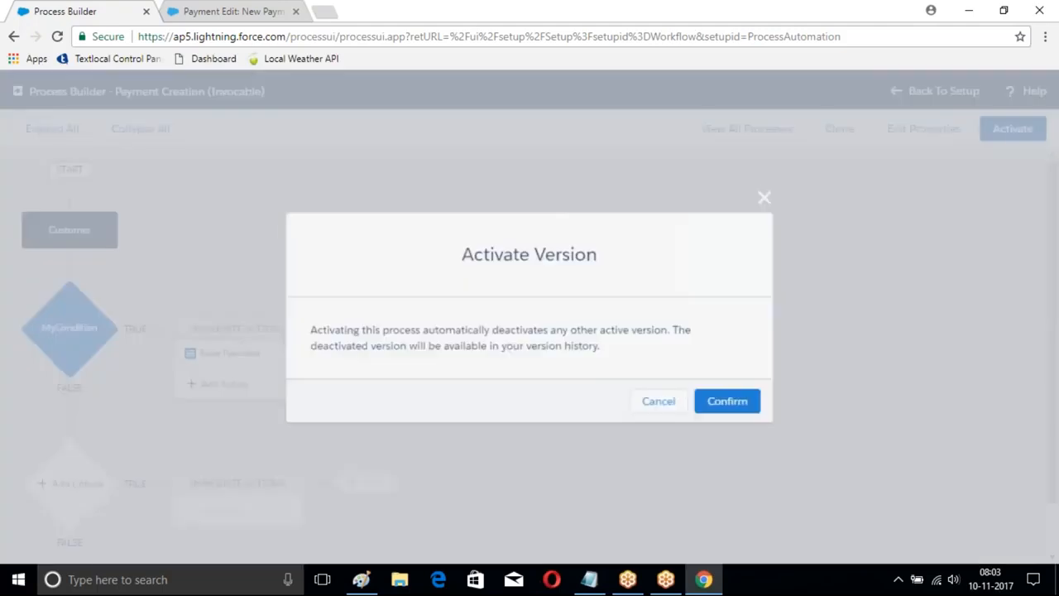
{"action": "left_click", "coordinate": [732, 402]}
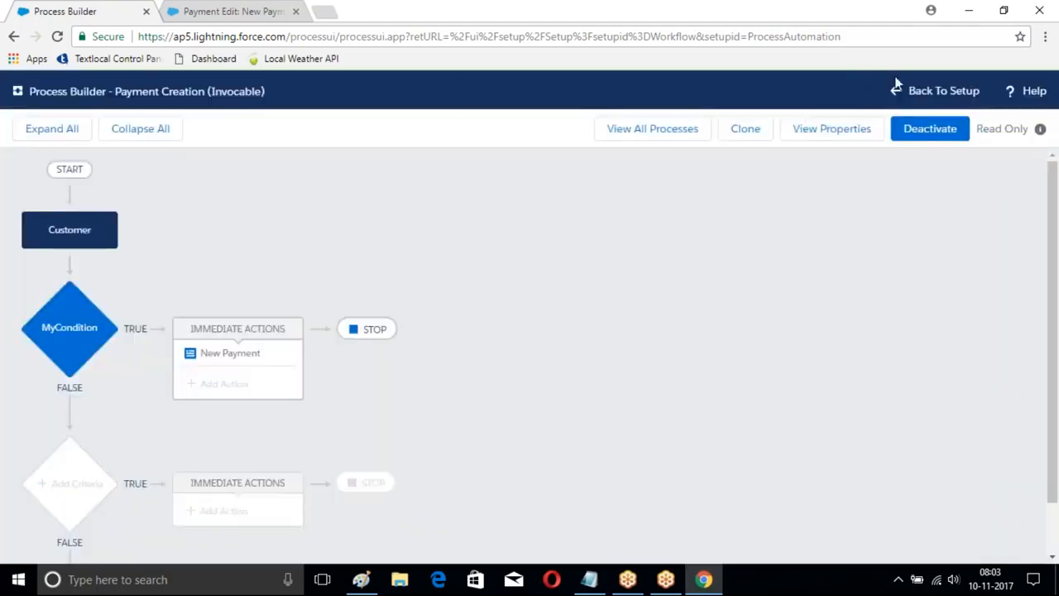
{"action": "left_click", "coordinate": [616, 134]}
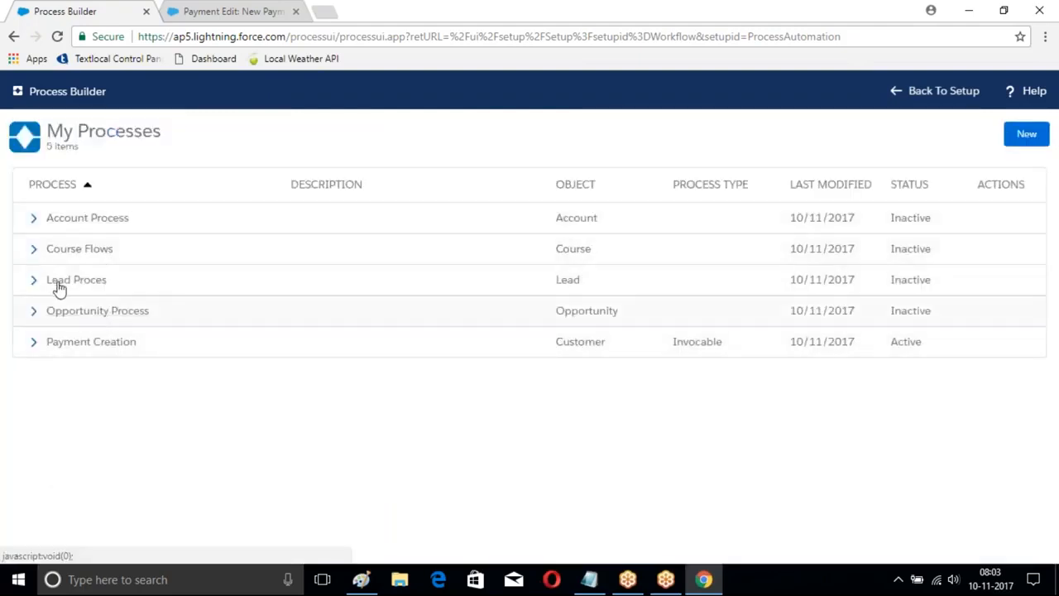
Step: Create a process named Customer Automation that starts when a record changes
{"action": "left_click", "coordinate": [1026, 134]}
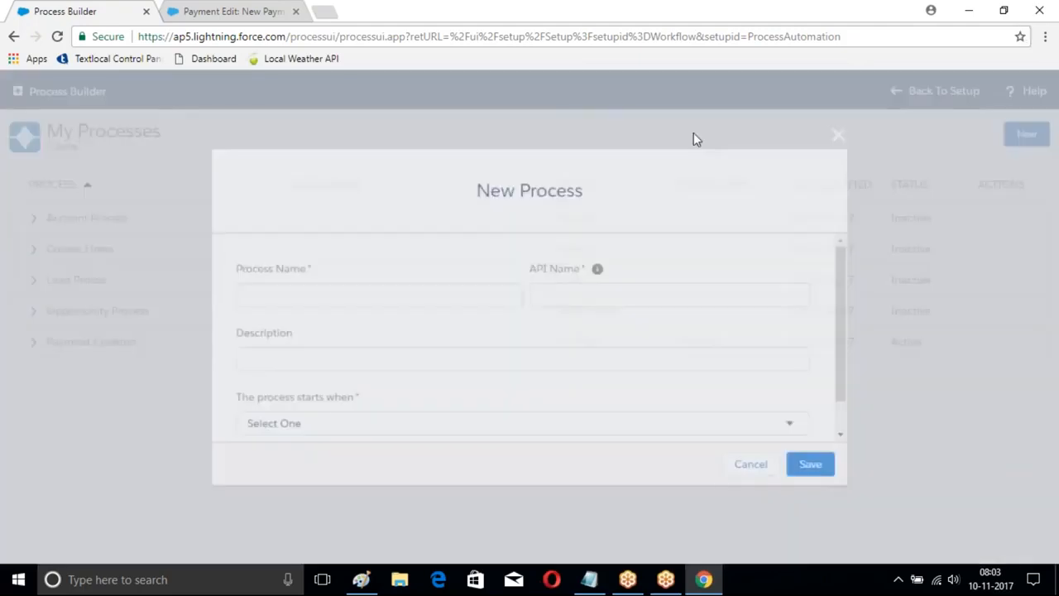
{"action": "type", "text": "Customer Automation"}
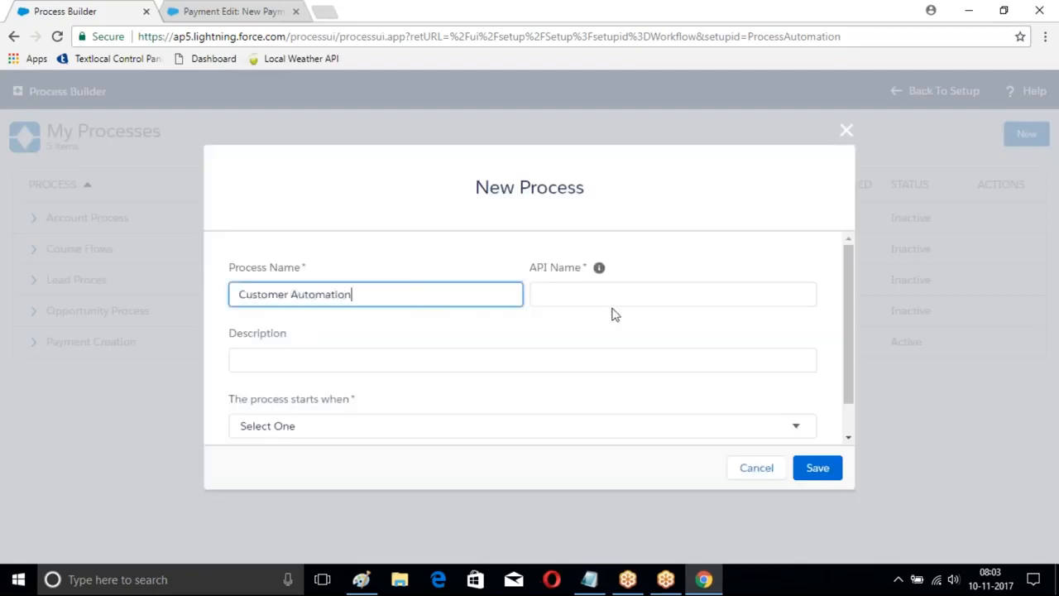
{"action": "key", "text": "Tab"}
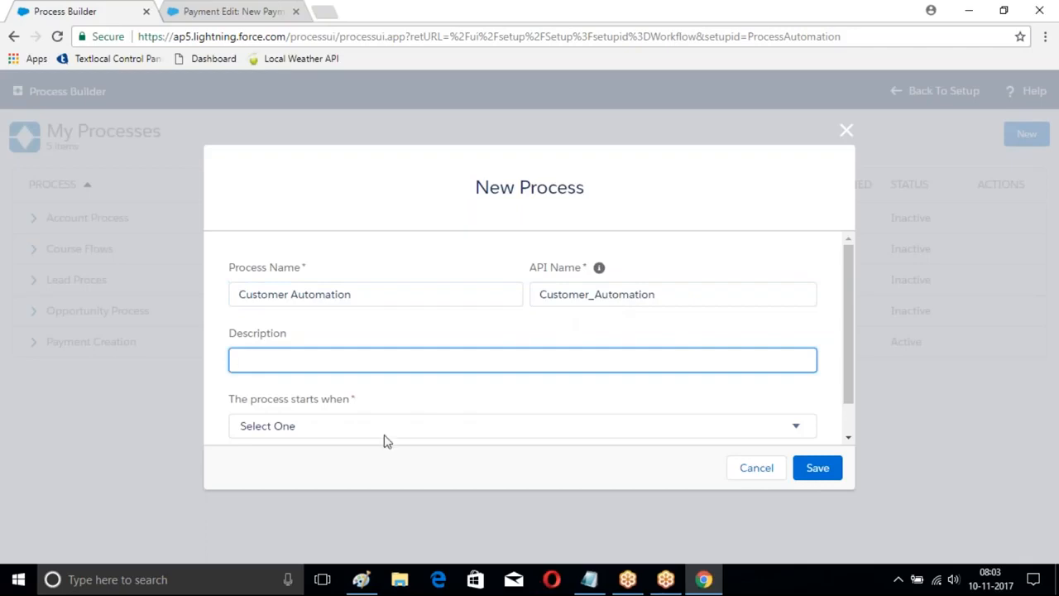
{"action": "left_click", "coordinate": [381, 431]}
{"action": "left_click", "coordinate": [320, 462]}
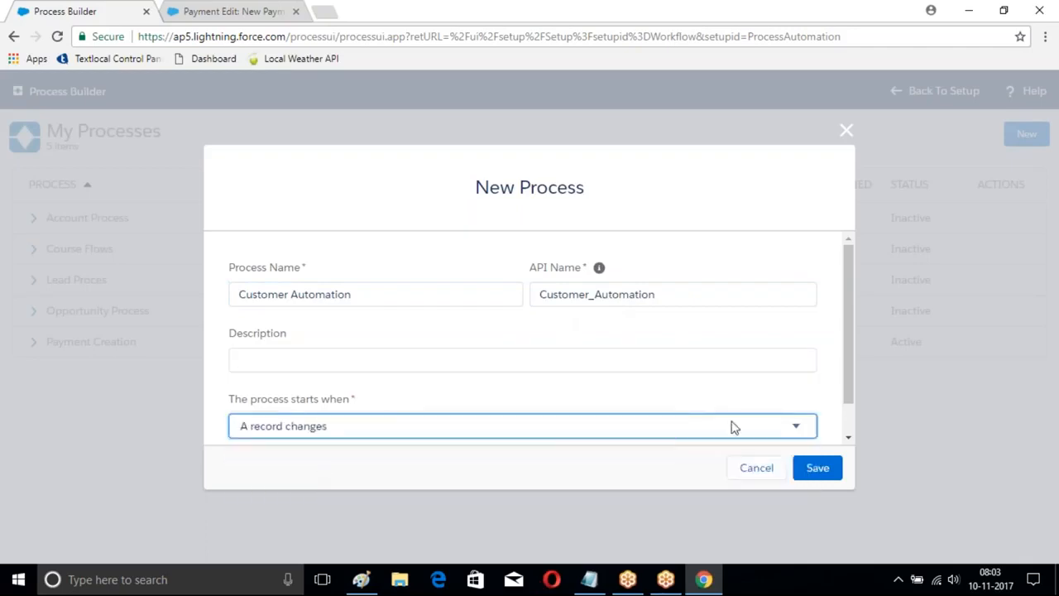
{"action": "left_click", "coordinate": [817, 468]}
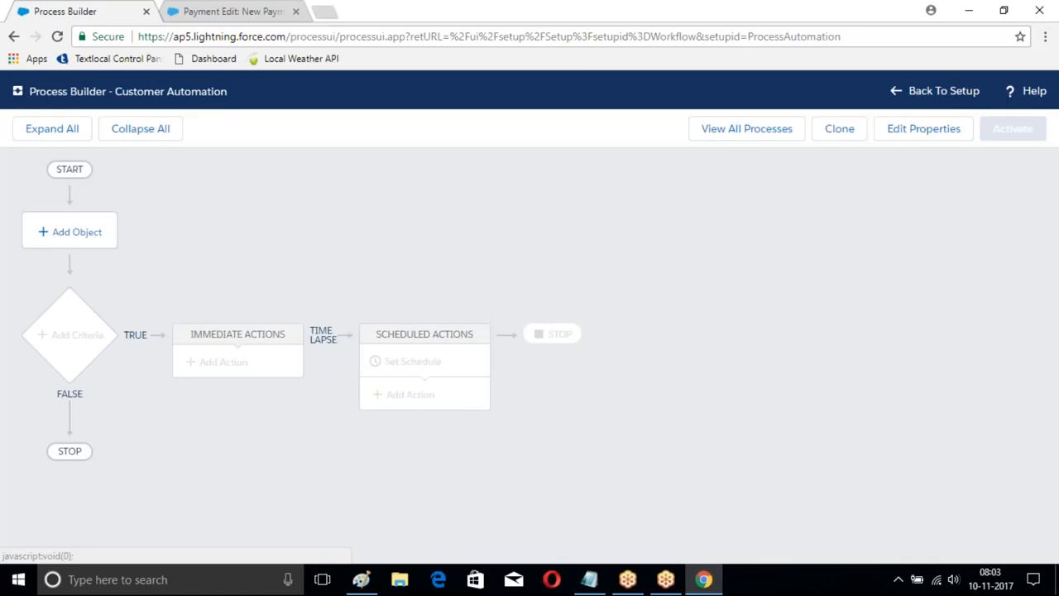
Step: Assign the Customer object to the Customer Automation process, starting only when a record is created, and save
{"action": "left_click", "coordinate": [75, 231]}
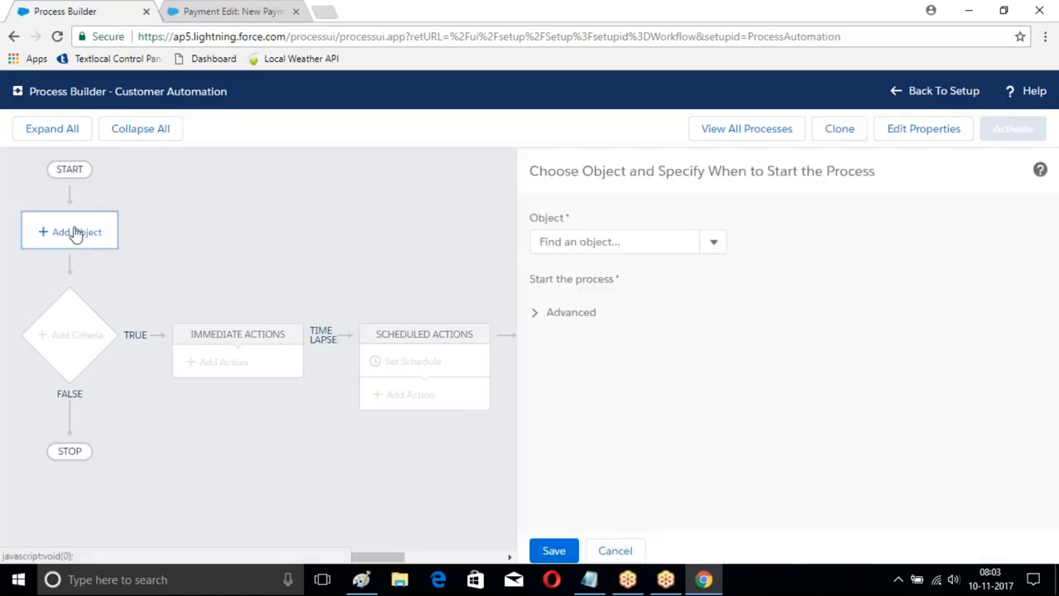
{"action": "left_click", "coordinate": [614, 242]}
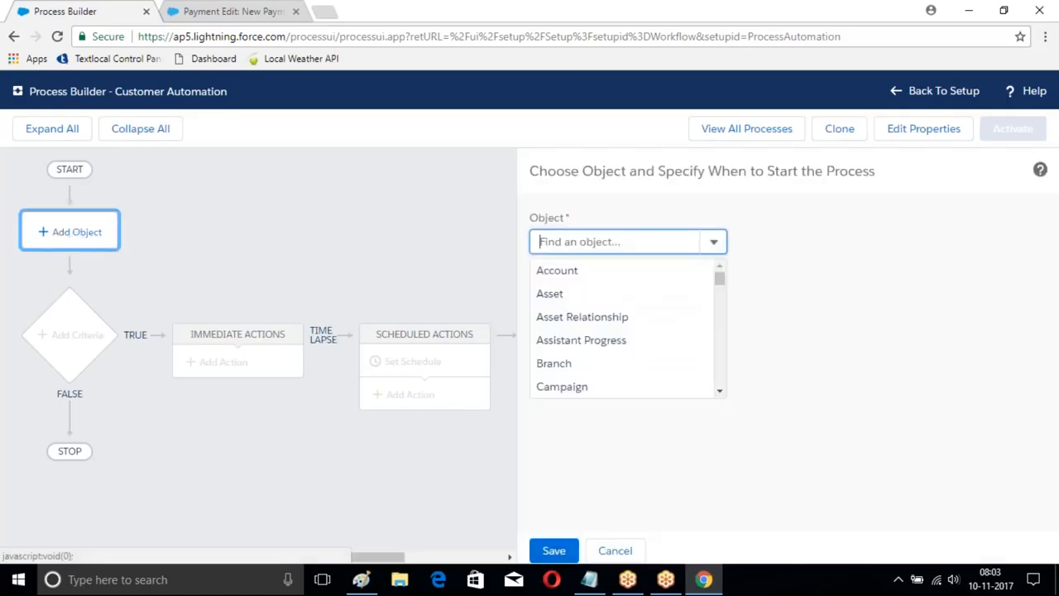
{"action": "type", "text": "Customer"}
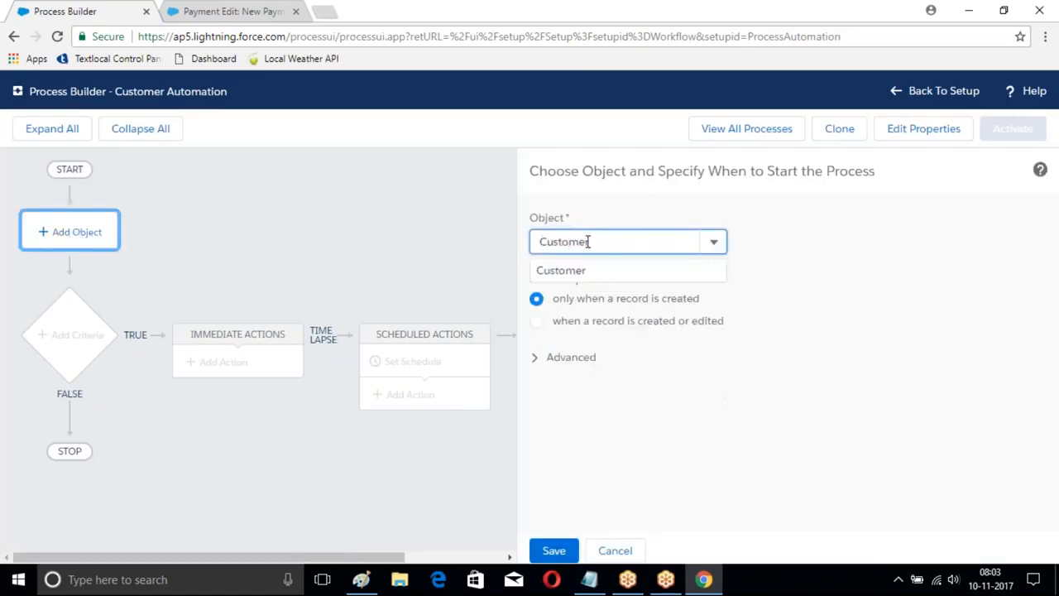
{"action": "key", "text": "Return"}
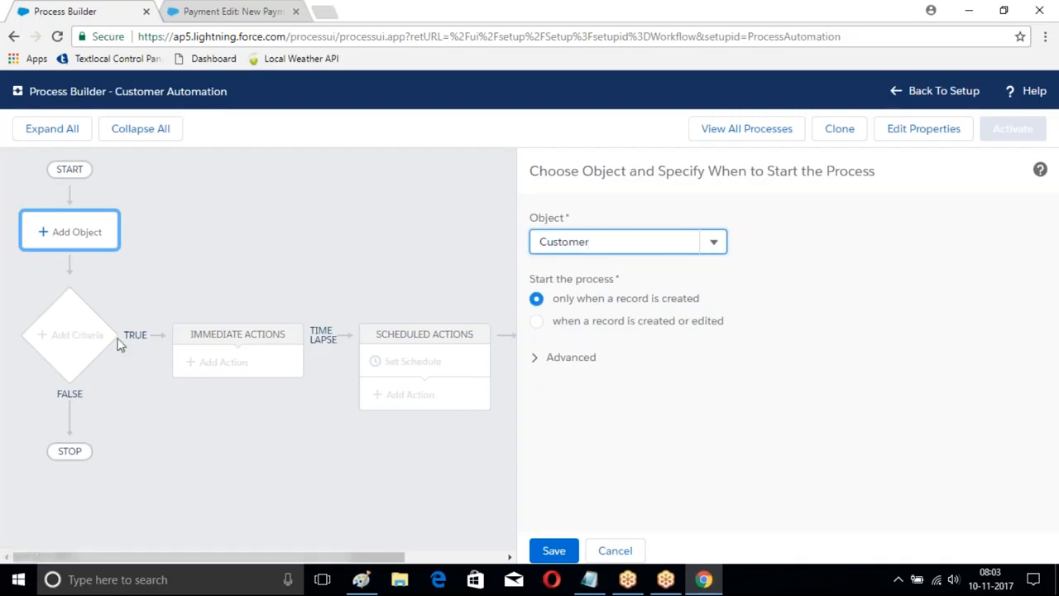
{"action": "left_click", "coordinate": [552, 552]}
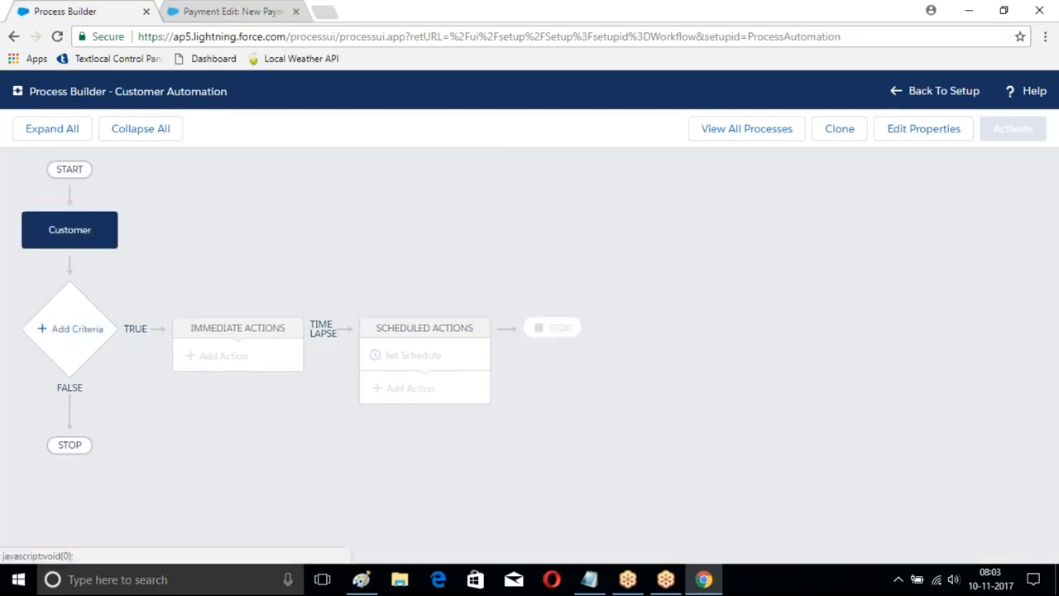
Step: Add criteria named Customer City with a condition that the customer's City equals Hyd
{"action": "left_click", "coordinate": [80, 330]}
{"action": "type", "text": "Customer City"}
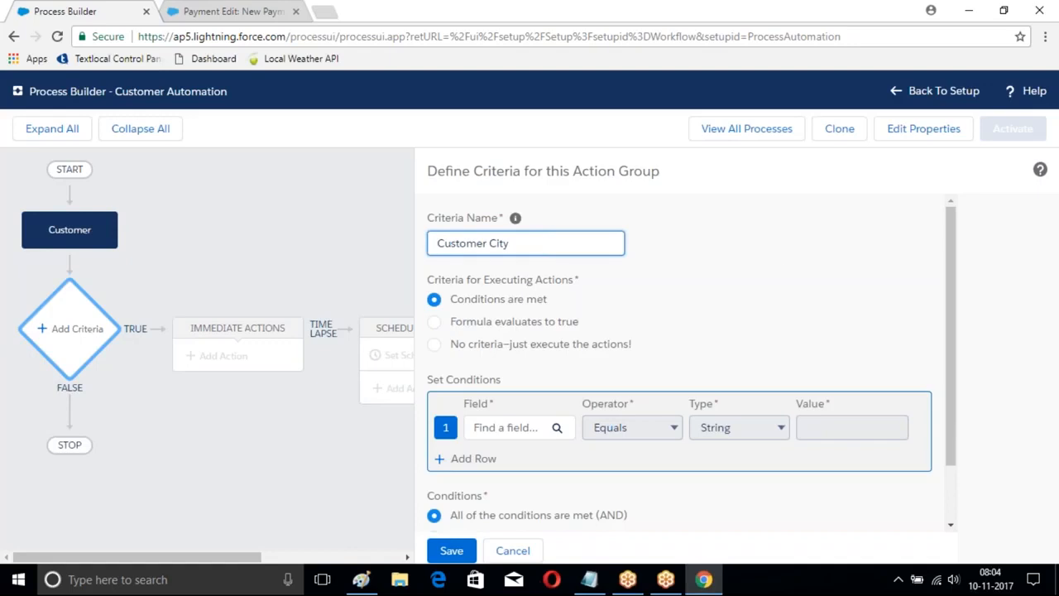
{"action": "left_click", "coordinate": [556, 427]}
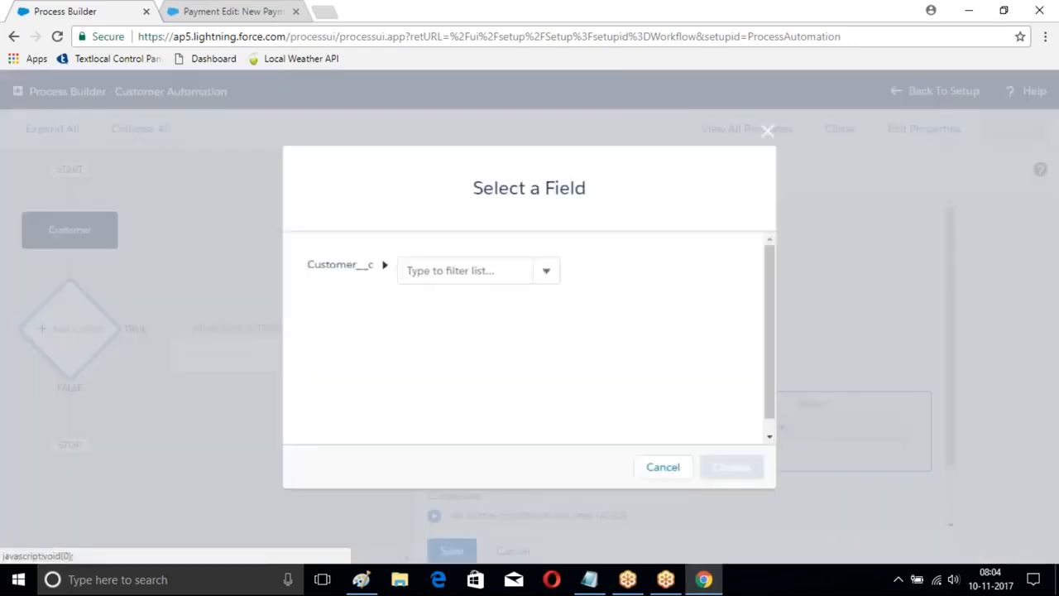
{"action": "type", "text": "City"}
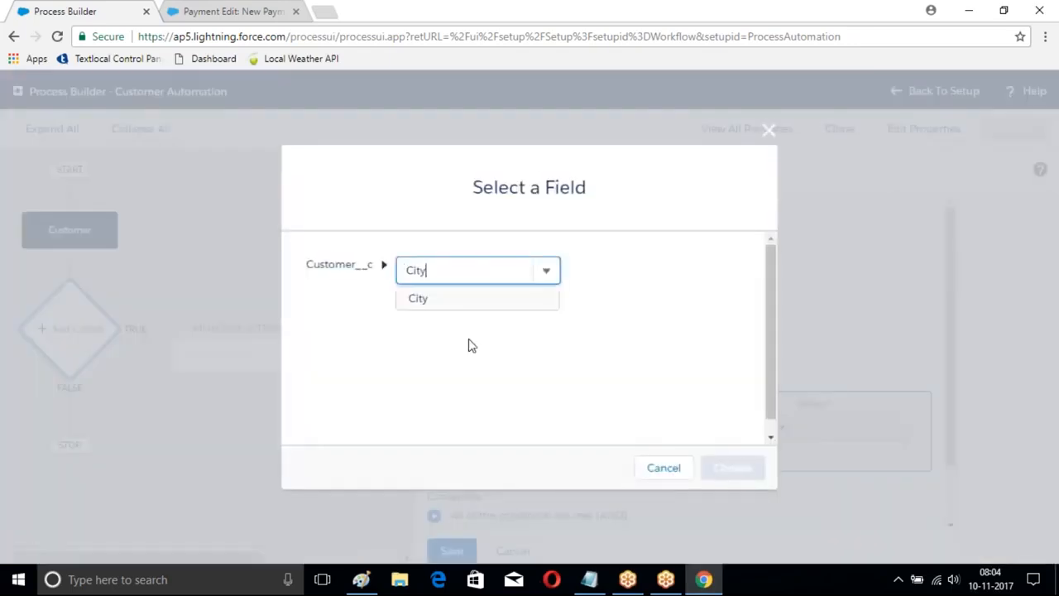
{"action": "left_click", "coordinate": [430, 299]}
{"action": "left_click", "coordinate": [734, 470]}
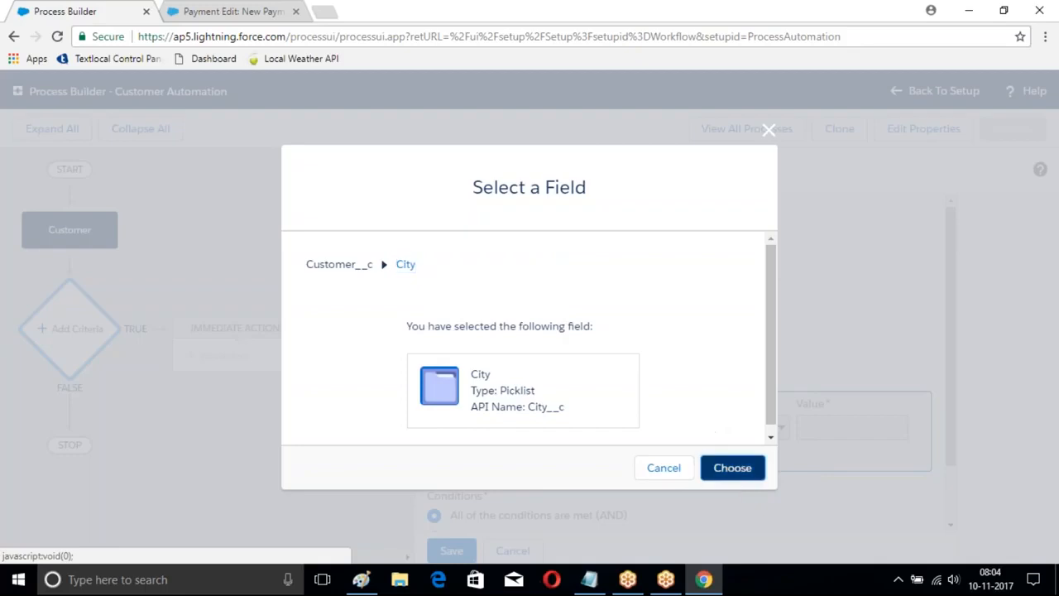
{"action": "left_click", "coordinate": [825, 432]}
{"action": "left_click", "coordinate": [825, 493]}
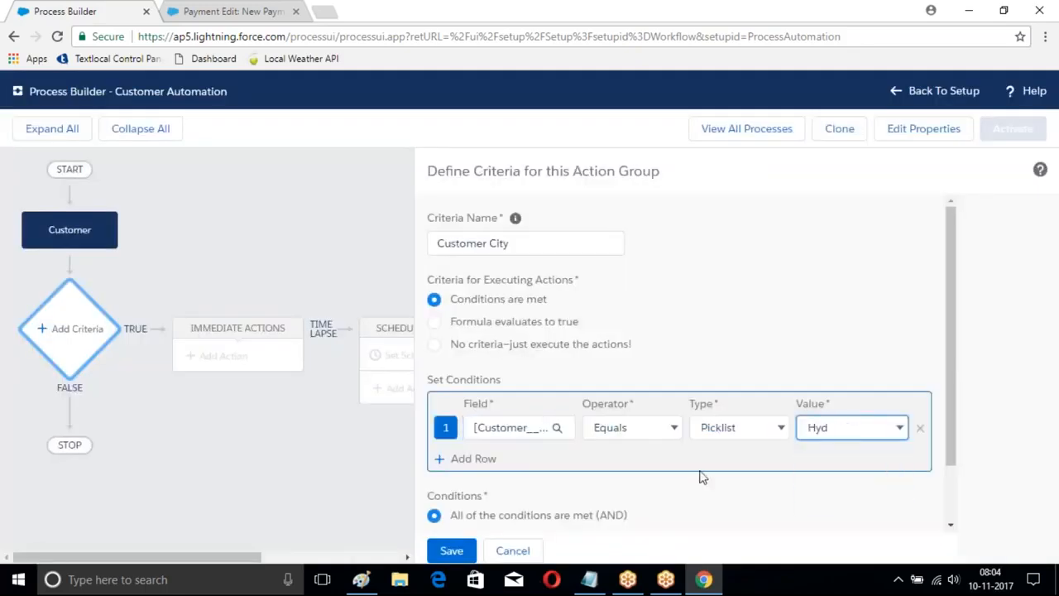
Step: Add a second condition on the Active field, choose its Boolean value, and save the Customer City criteria
{"action": "left_click", "coordinate": [467, 459]}
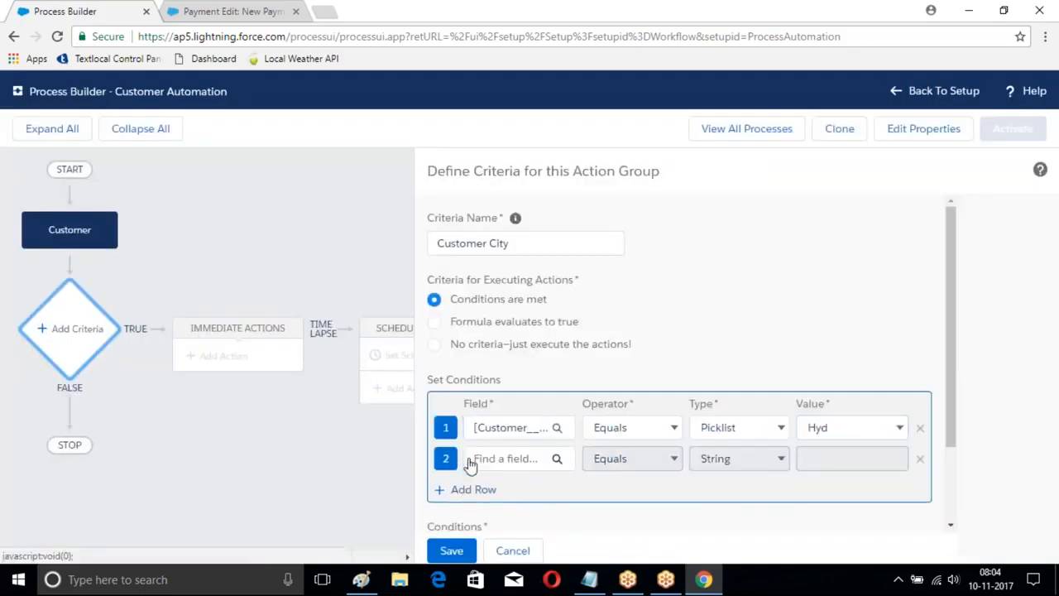
{"action": "left_click", "coordinate": [527, 467]}
{"action": "type", "text": "Ac"}
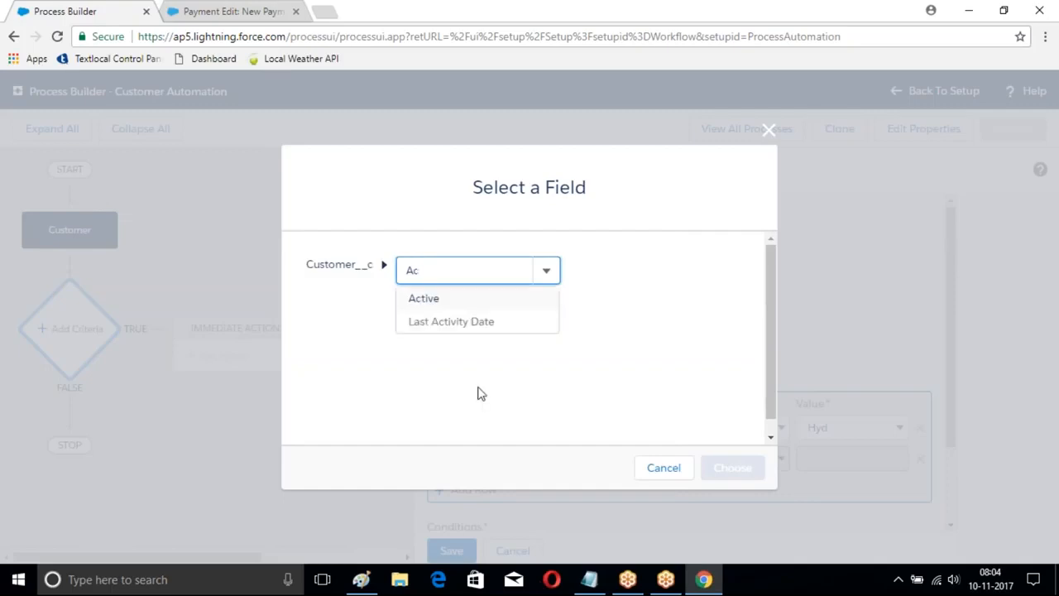
{"action": "left_click", "coordinate": [428, 300]}
{"action": "left_click", "coordinate": [732, 467]}
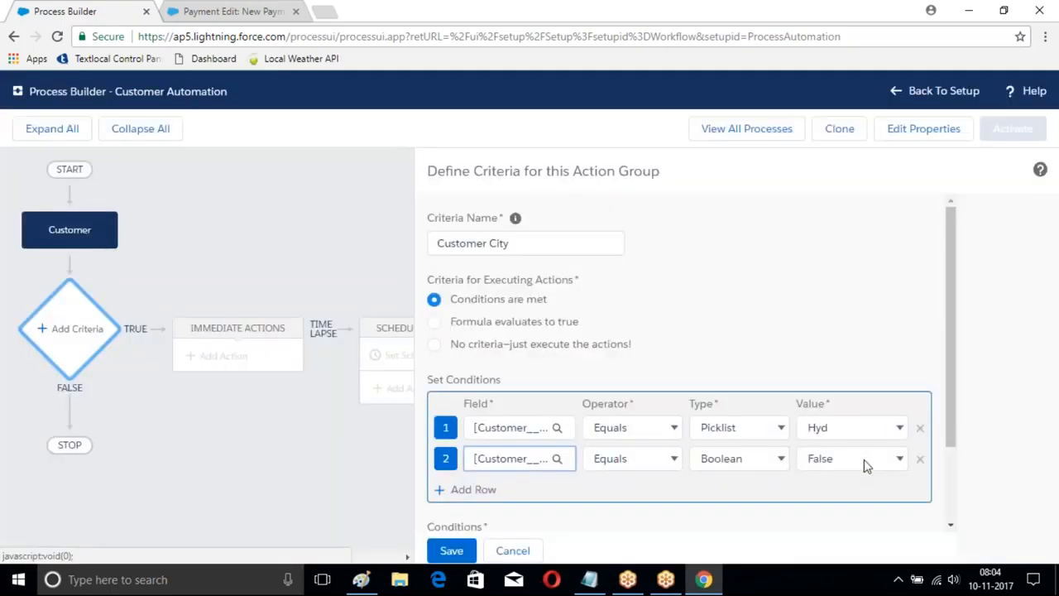
{"action": "left_click", "coordinate": [863, 459]}
{"action": "left_click", "coordinate": [814, 477]}
{"action": "left_click", "coordinate": [450, 550]}
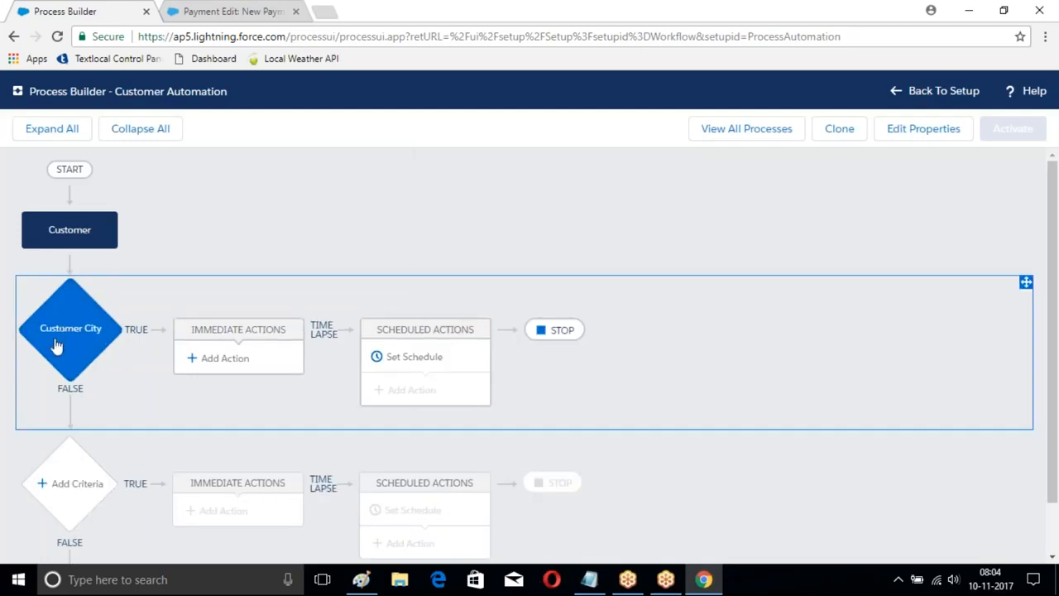
Step: Add an immediate action of type Processes named Paynent that calls the Payment Creation process
{"action": "left_click", "coordinate": [222, 357]}
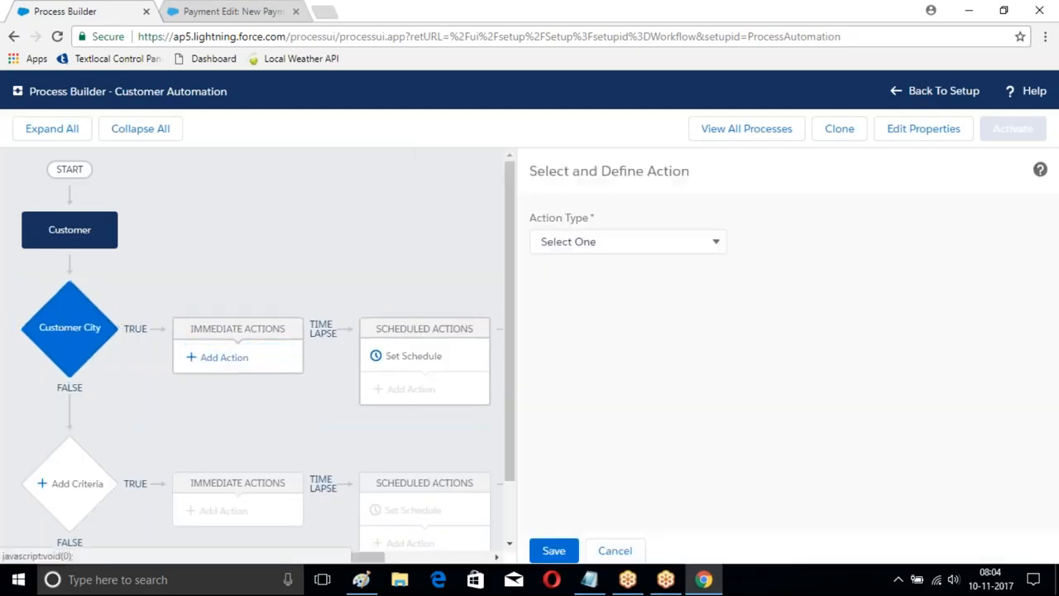
{"action": "left_click", "coordinate": [633, 245]}
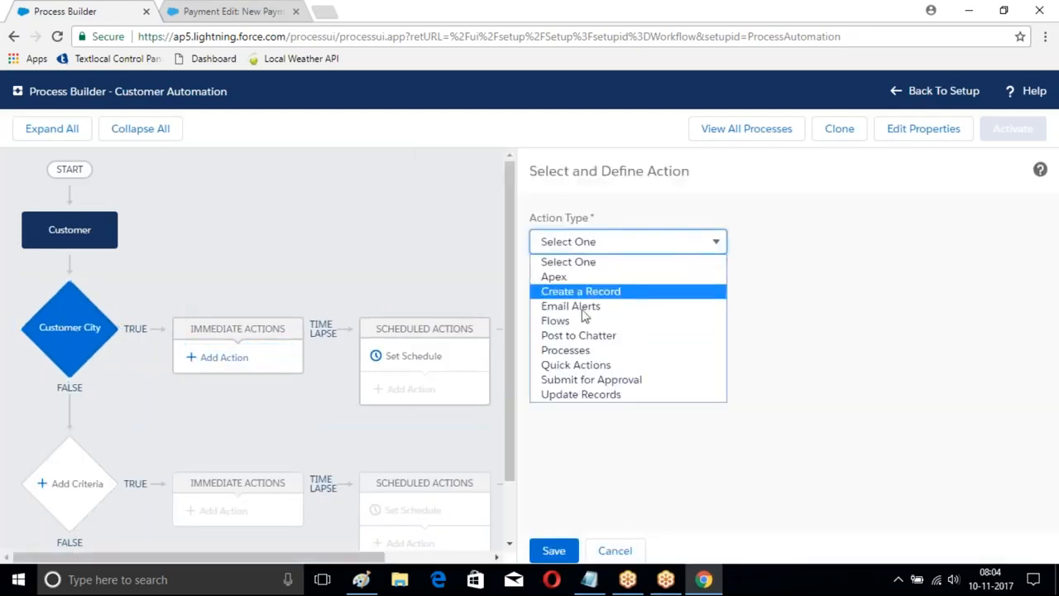
{"action": "left_click", "coordinate": [579, 351]}
{"action": "left_click", "coordinate": [562, 305]}
{"action": "type", "text": "Paymebt"}
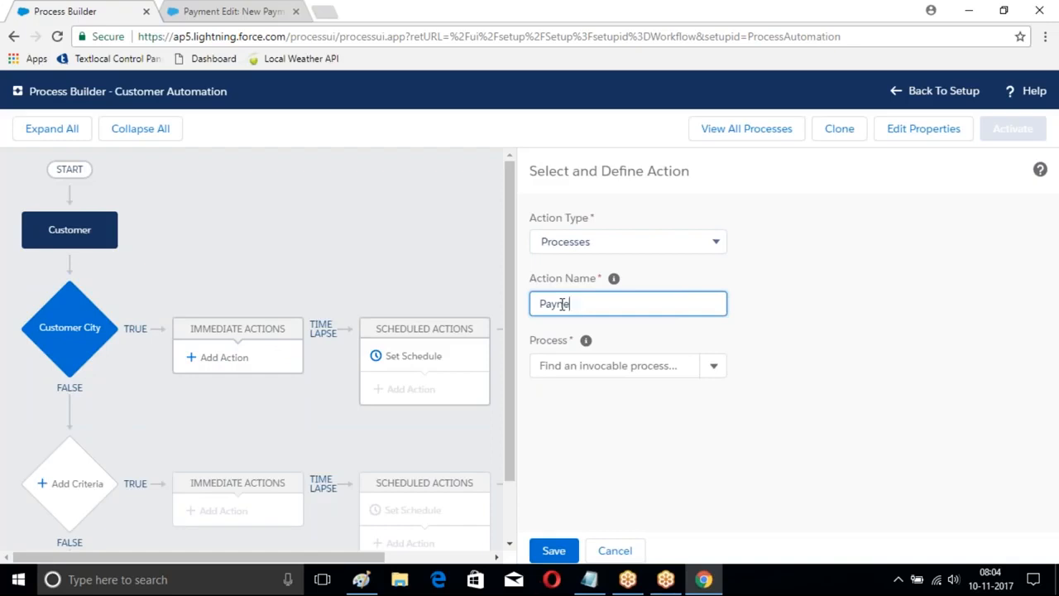
{"action": "left_click", "coordinate": [713, 366]}
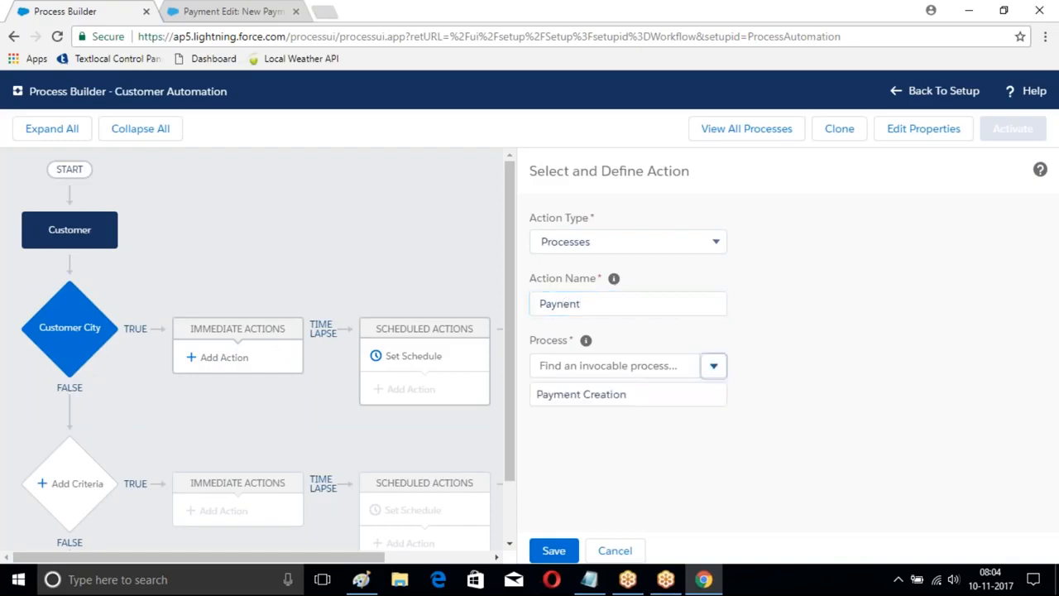
{"action": "left_click", "coordinate": [580, 394]}
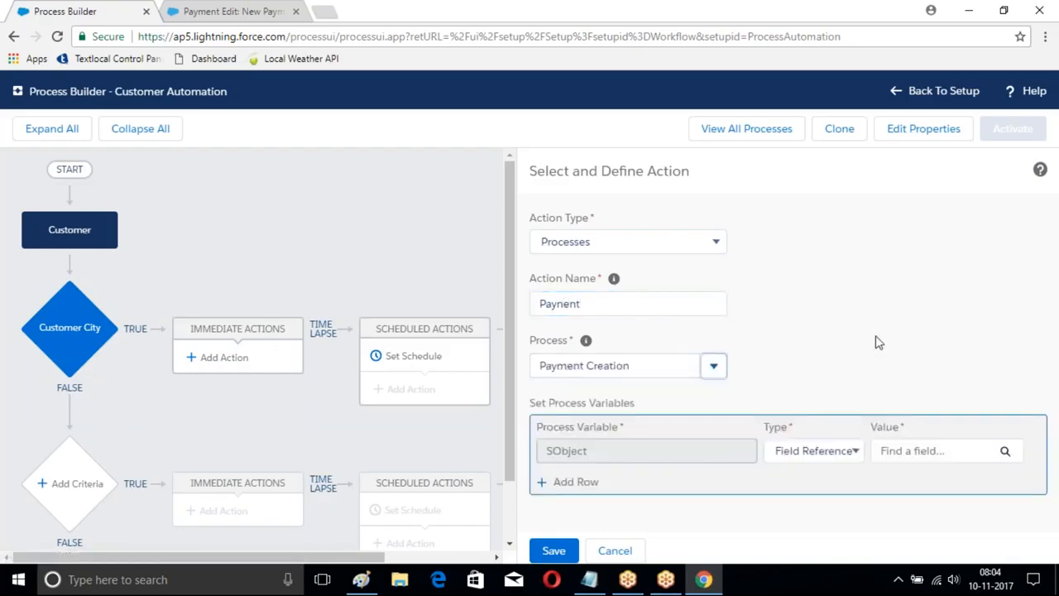
Step: Set the SObject process variable to the Customer__c record that started the process and save the action
{"action": "left_click", "coordinate": [1005, 452]}
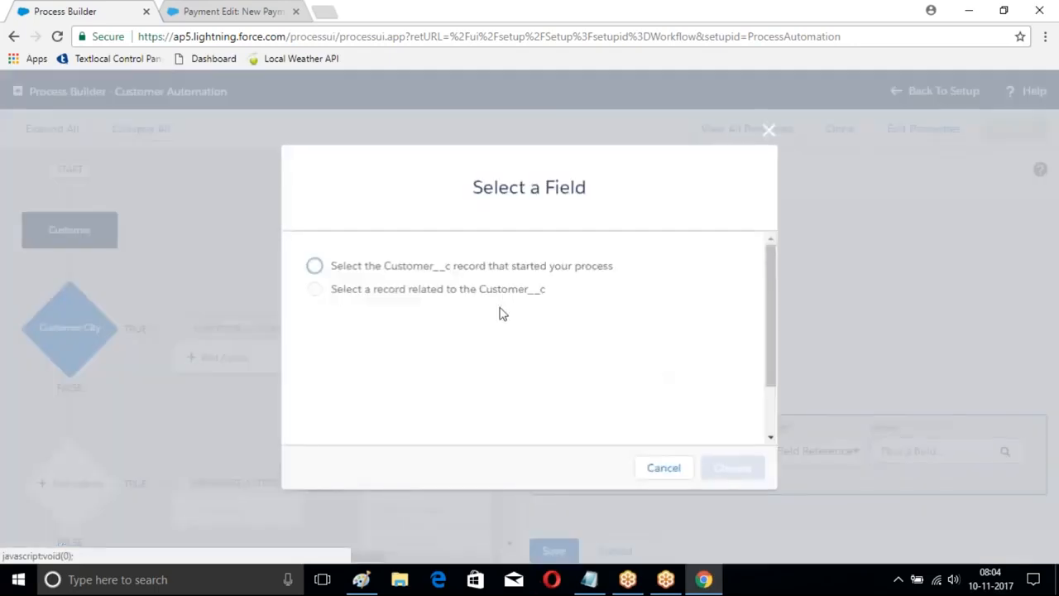
{"action": "left_click", "coordinate": [314, 266]}
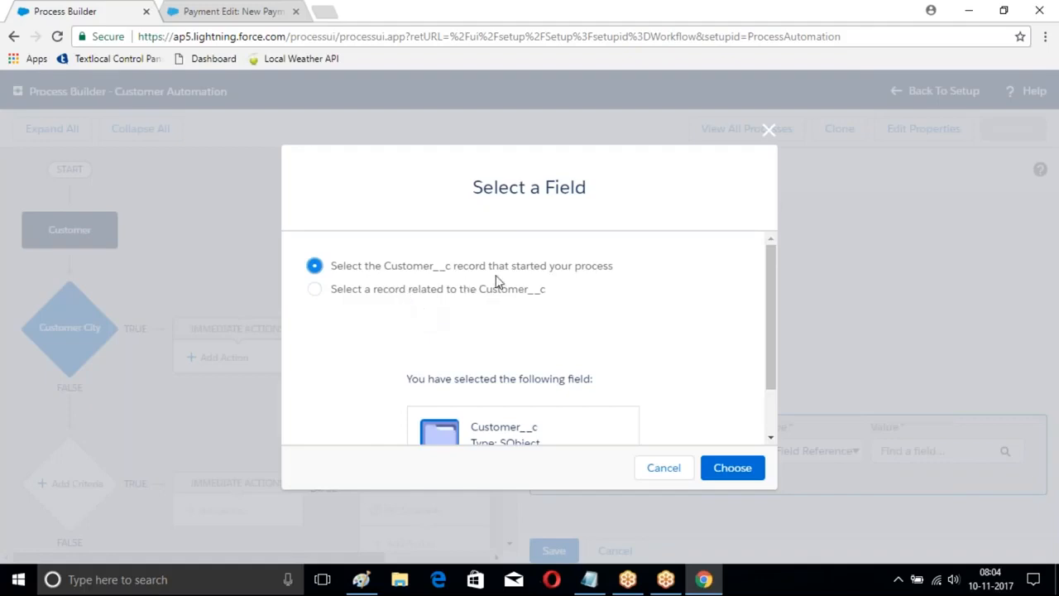
{"action": "left_click", "coordinate": [732, 468]}
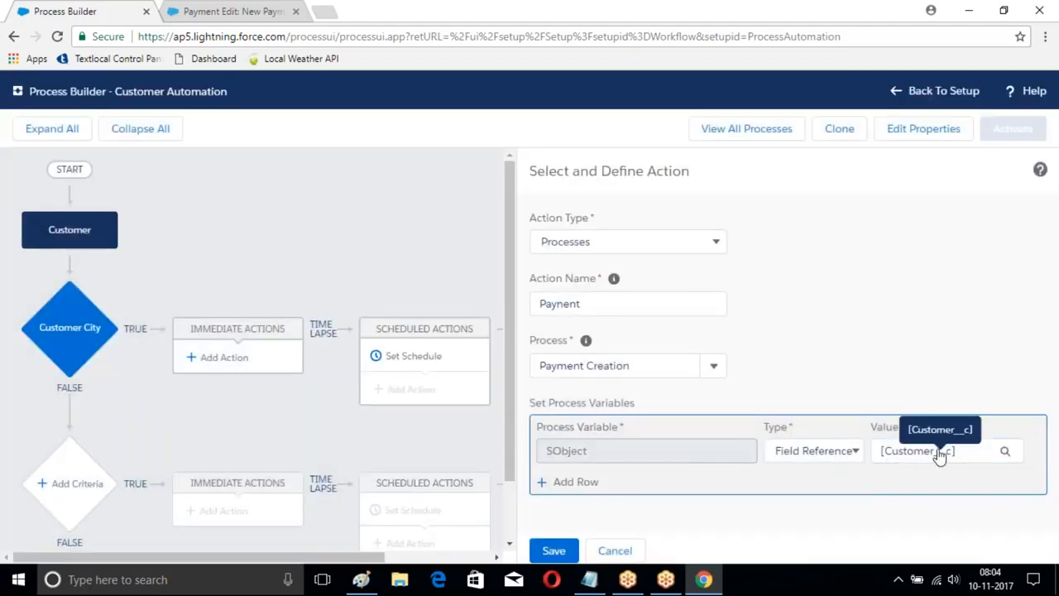
{"action": "left_click", "coordinate": [895, 459]}
{"action": "left_click", "coordinate": [554, 550]}
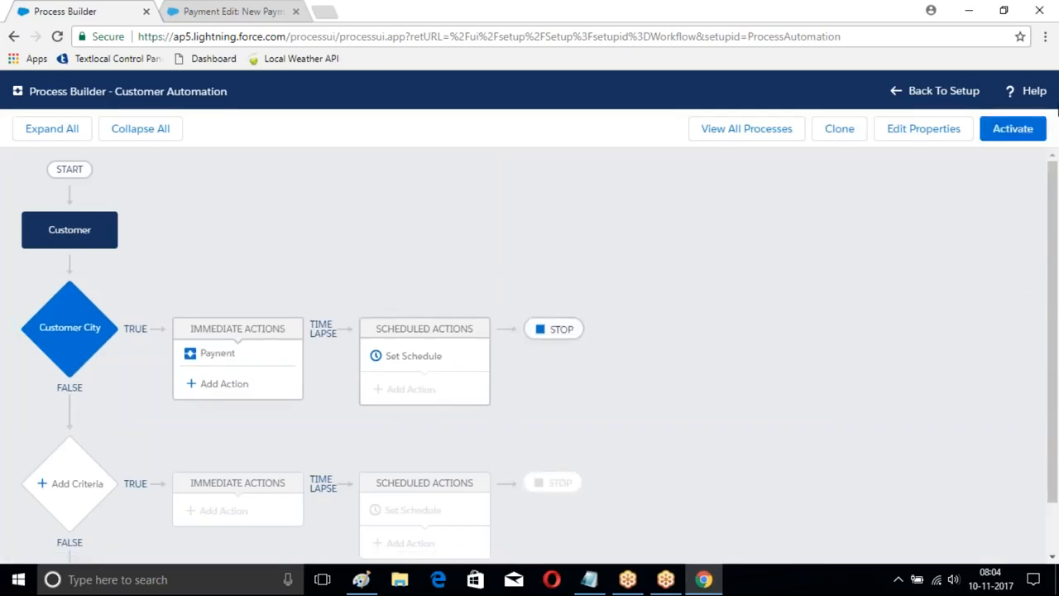
Step: Activate the Customer Automation process and start a new customer record in the other Salesforce tab
{"action": "left_click", "coordinate": [1012, 130]}
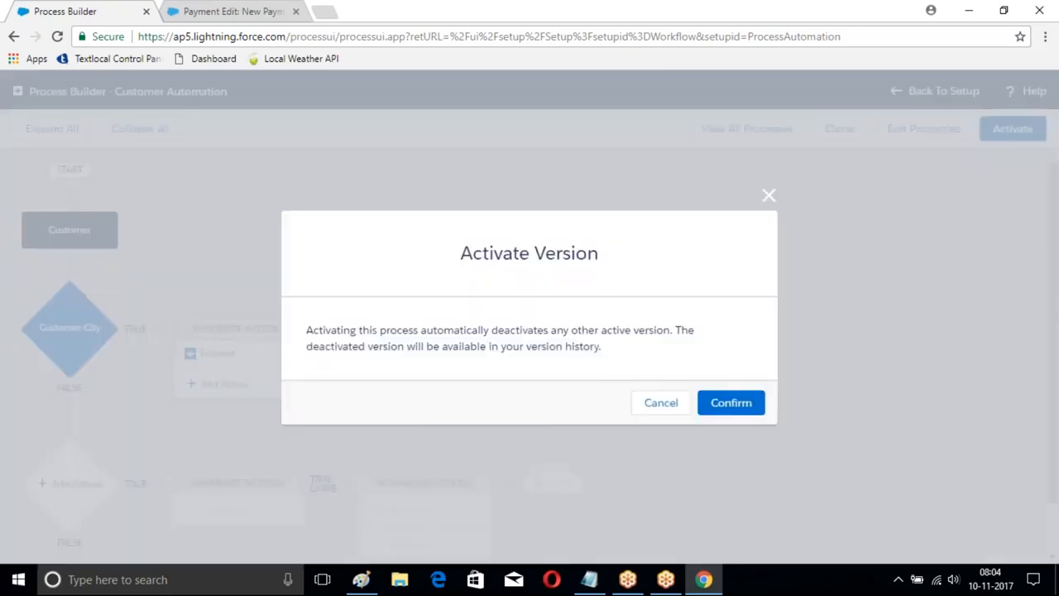
{"action": "left_click", "coordinate": [732, 399]}
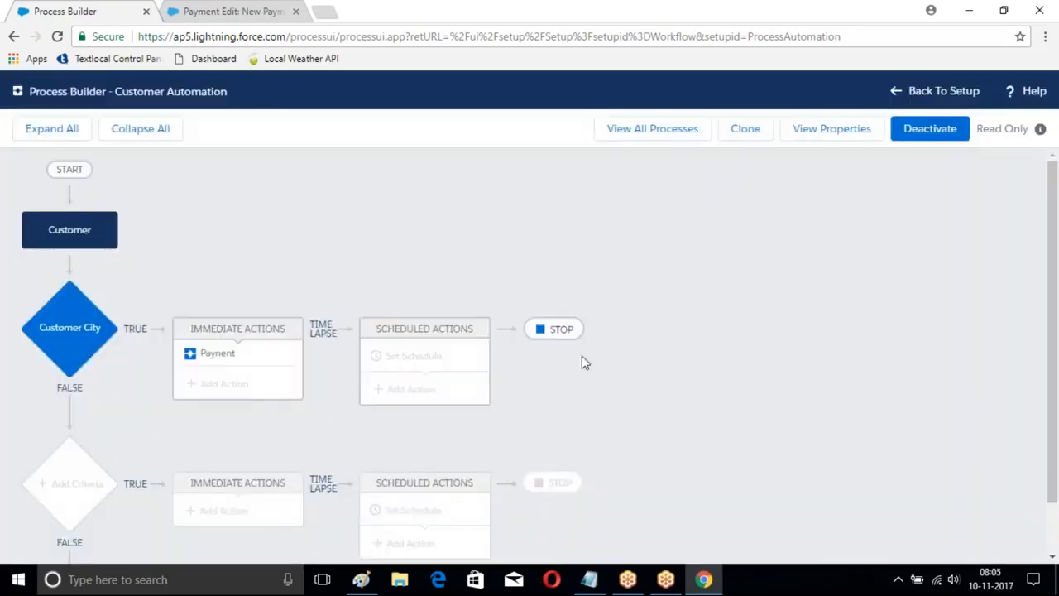
{"action": "left_click", "coordinate": [229, 12]}
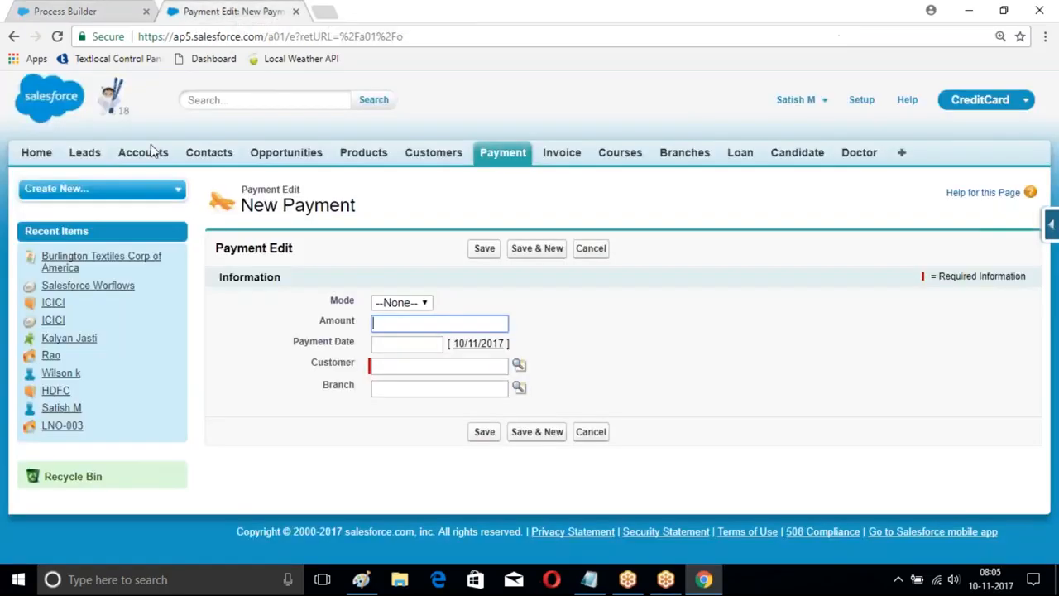
{"action": "left_click", "coordinate": [433, 154]}
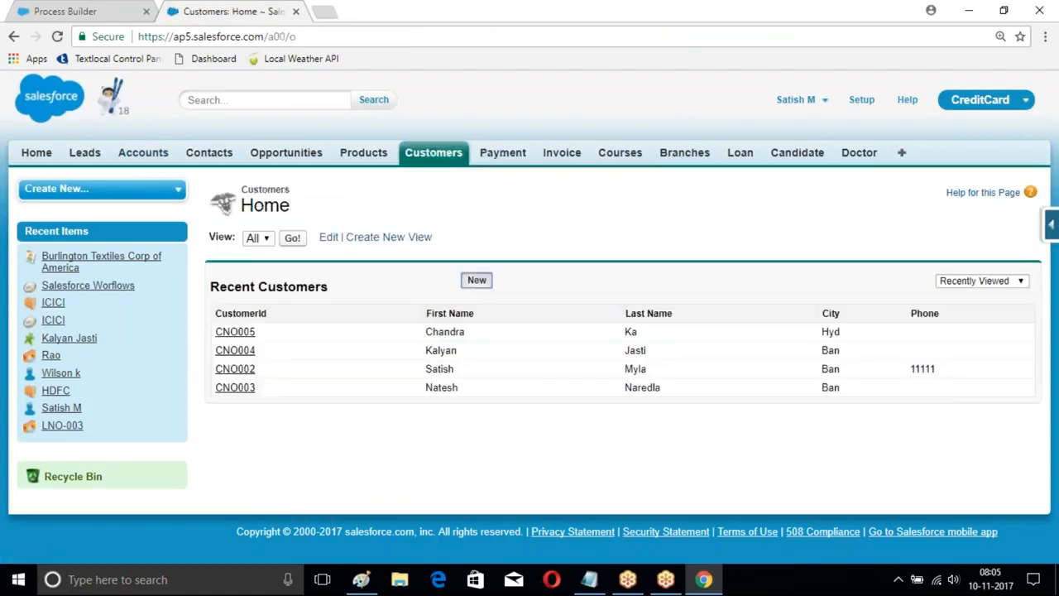
{"action": "left_click", "coordinate": [476, 280]}
Step: Enter the new customer's last name, first name, phone number and password
{"action": "scroll", "coordinate": [388, 231], "scroll_direction": "down", "scroll_amount": 1}
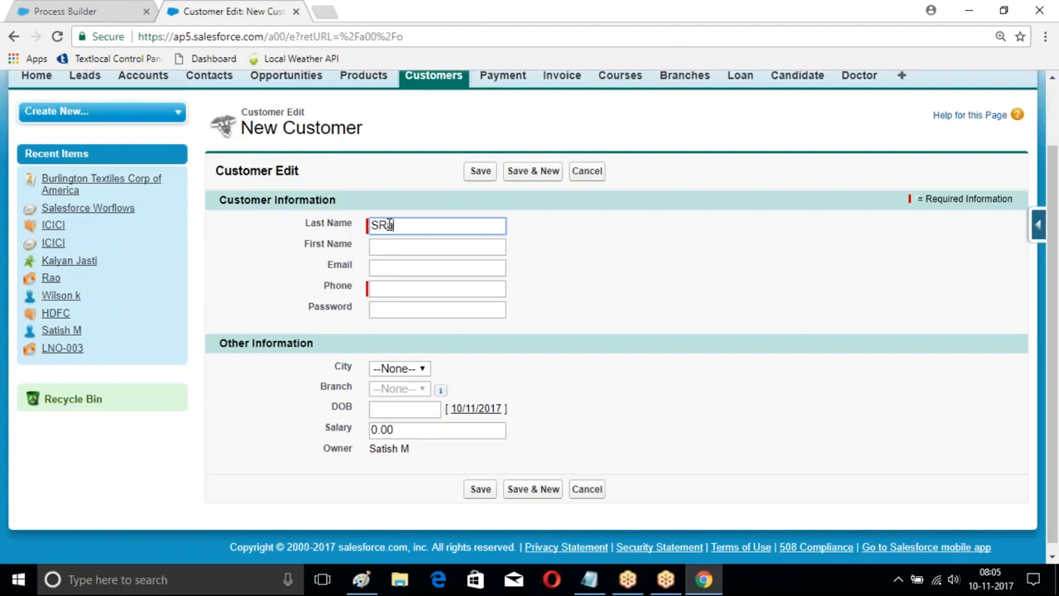
{"action": "key", "text": "Tab"}
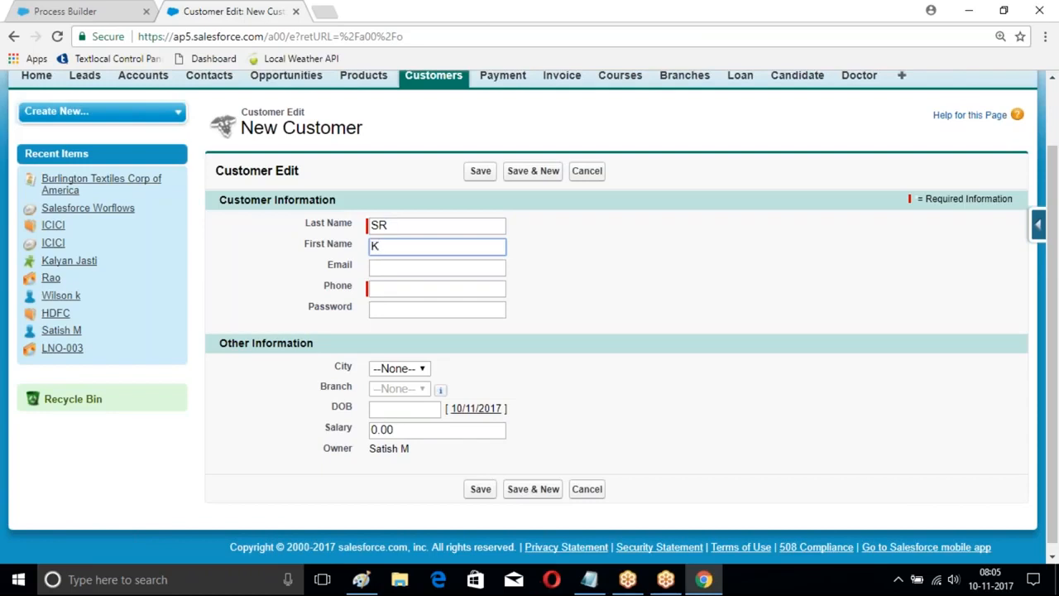
{"action": "type", "text": "Koteshwara"}
{"action": "key", "text": "BackSpace"}
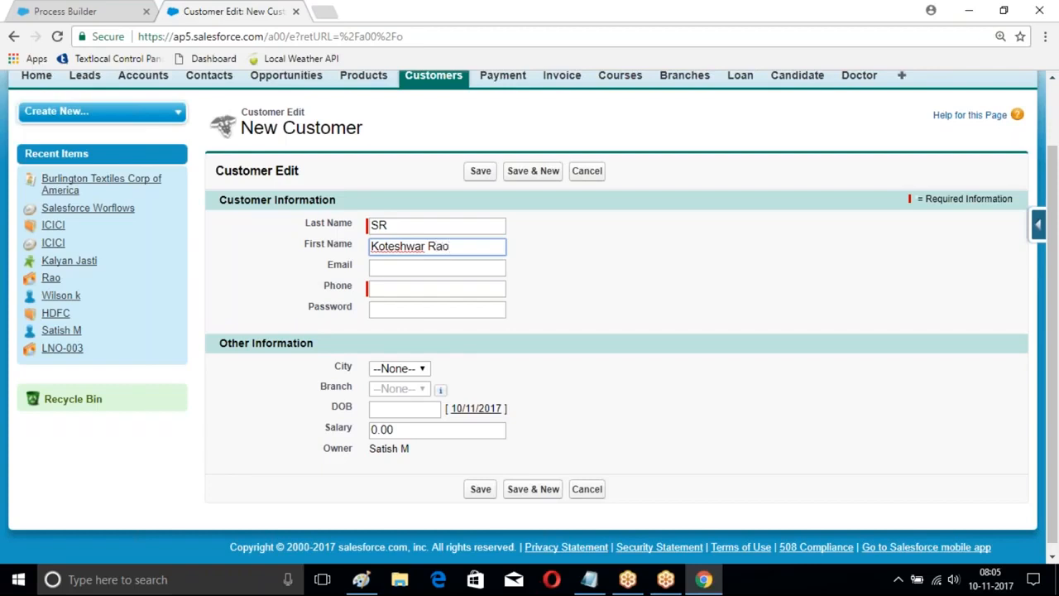
{"action": "left_click", "coordinate": [401, 286]}
{"action": "type", "text": "22222"}
{"action": "left_click", "coordinate": [423, 310]}
Step: Set the new customer's City to Hyd
{"action": "left_click", "coordinate": [398, 369]}
{"action": "left_click", "coordinate": [395, 398]}
{"action": "left_click", "coordinate": [404, 371]}
{"action": "left_click", "coordinate": [394, 425]}
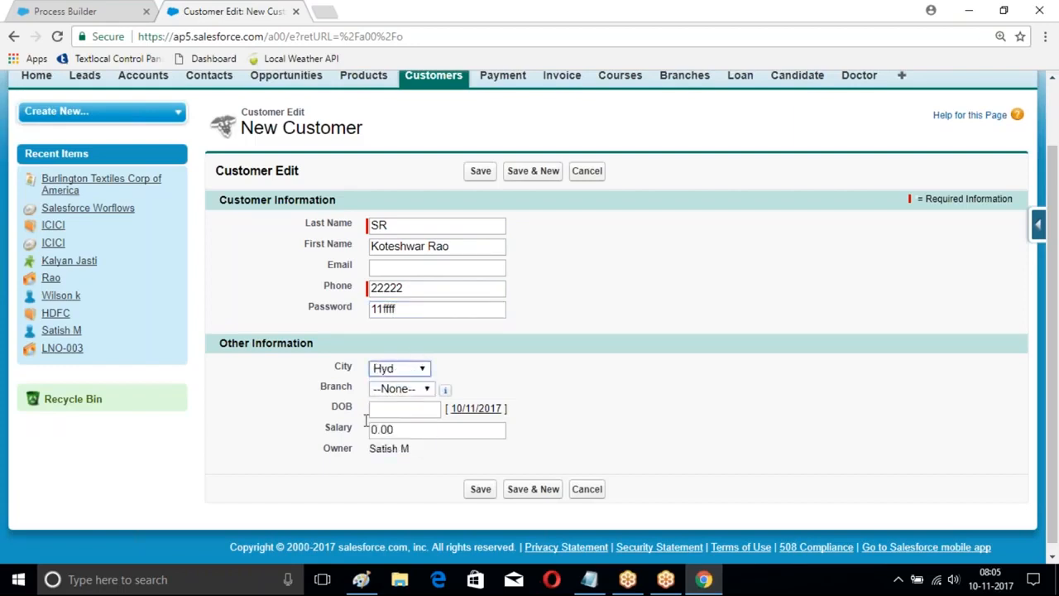
Step: Open the Customer object's definition and look through its custom fields and page layouts
{"action": "scroll", "coordinate": [463, 267], "scroll_direction": "down", "scroll_amount": 1}
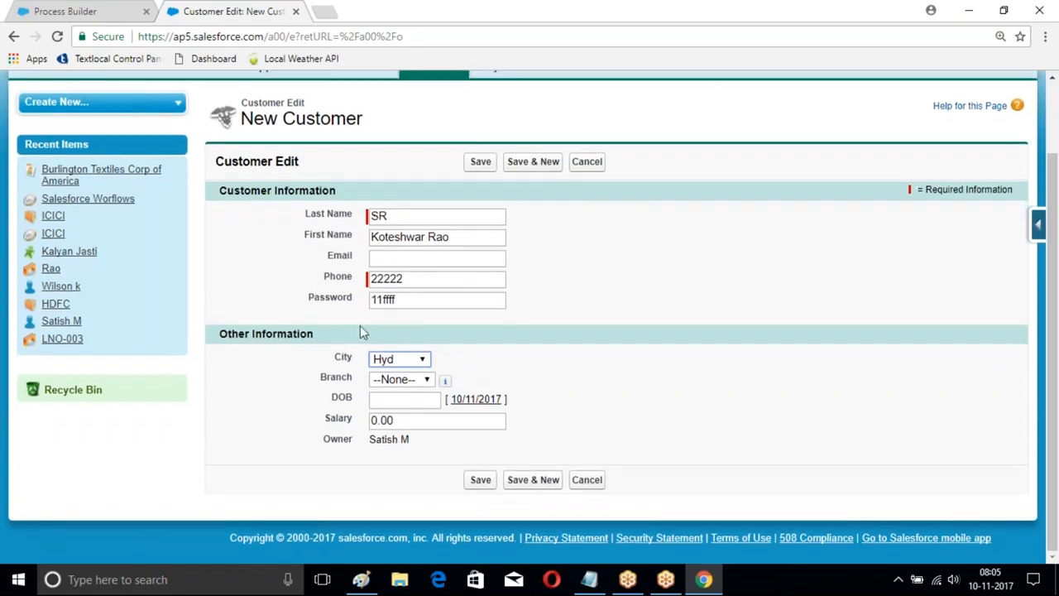
{"action": "left_click", "coordinate": [1041, 228]}
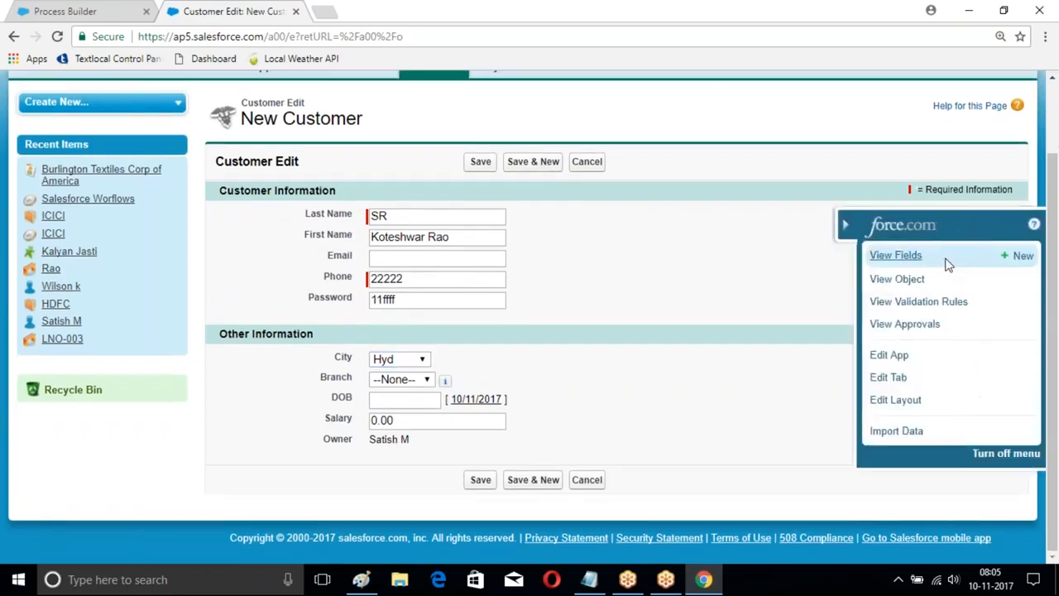
{"action": "left_click", "coordinate": [898, 257]}
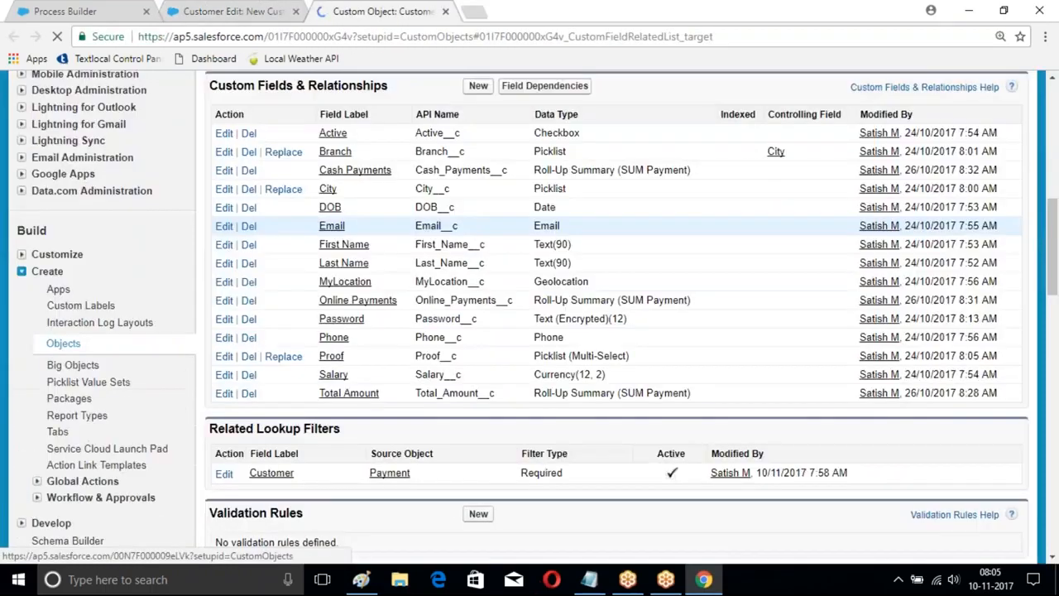
{"action": "scroll", "coordinate": [529, 314], "scroll_direction": "down", "scroll_amount": 6}
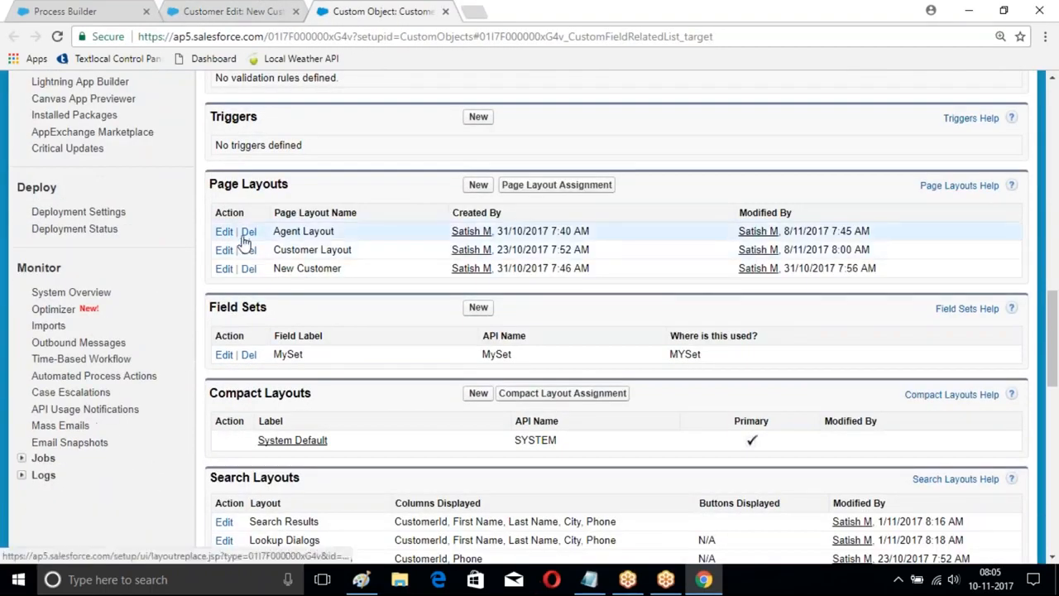
{"action": "scroll", "coordinate": [244, 244], "scroll_direction": "up", "scroll_amount": 15}
{"action": "scroll", "coordinate": [8, 165], "scroll_direction": "up", "scroll_amount": 1}
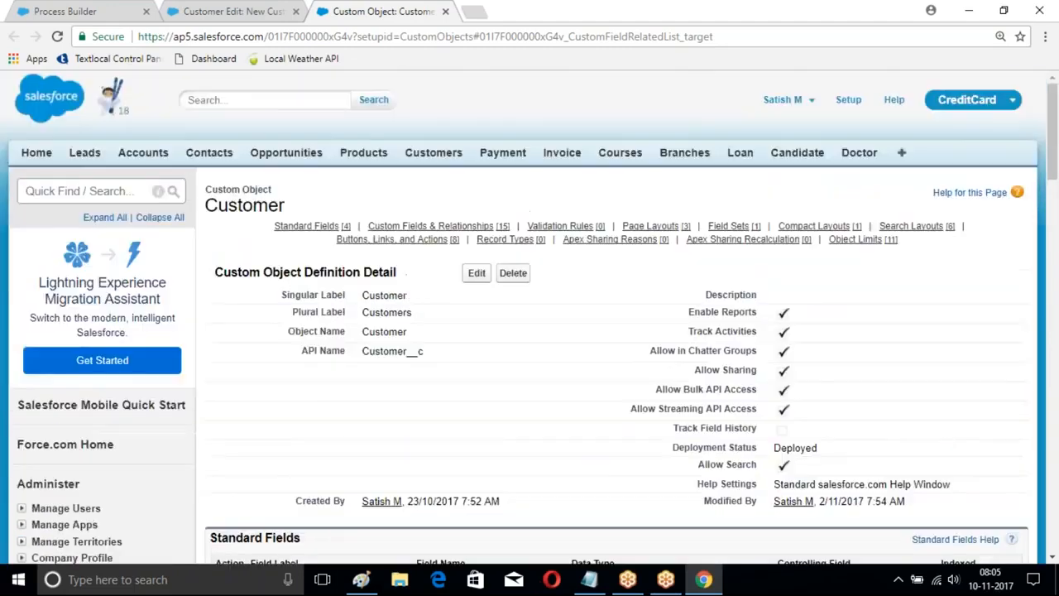
Step: Open the Hyd customer's record from the recent customers and open its page layout for editing
{"action": "left_click", "coordinate": [434, 154]}
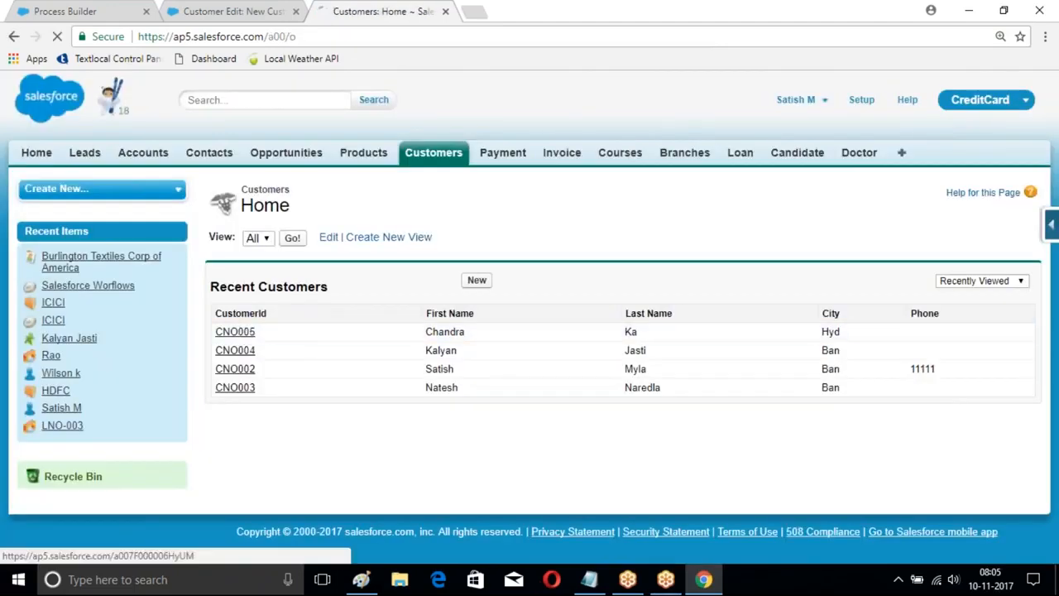
{"action": "left_click", "coordinate": [235, 331]}
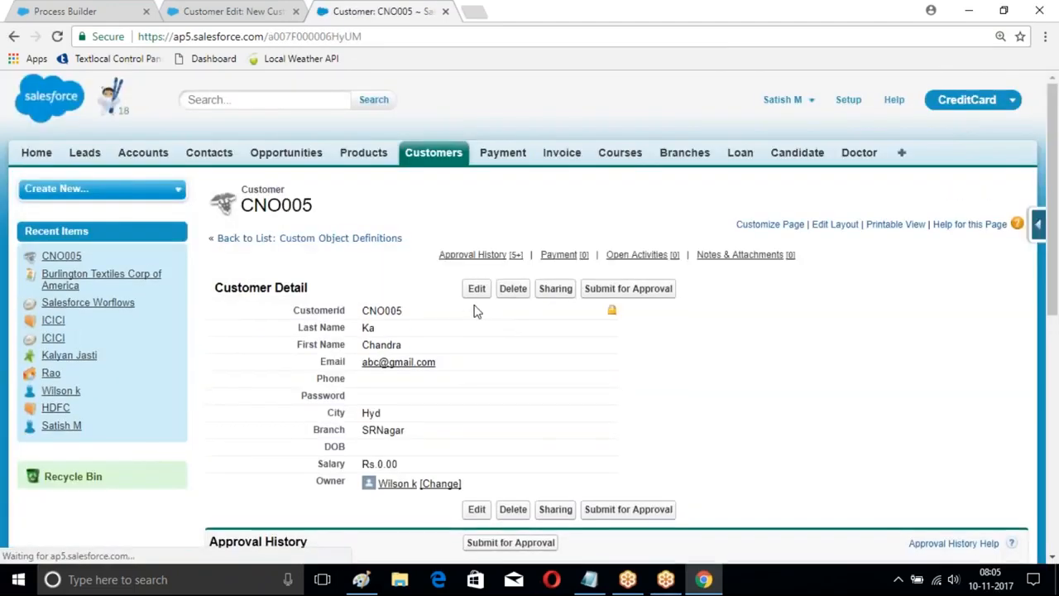
{"action": "left_click", "coordinate": [835, 224]}
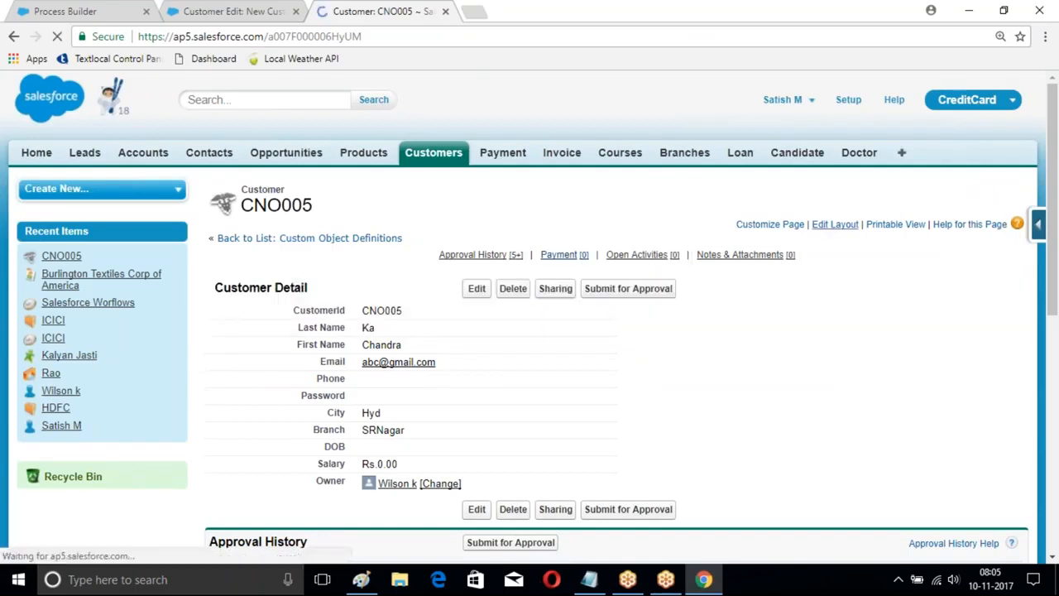
{"action": "scroll", "coordinate": [369, 326], "scroll_direction": "down", "scroll_amount": 4}
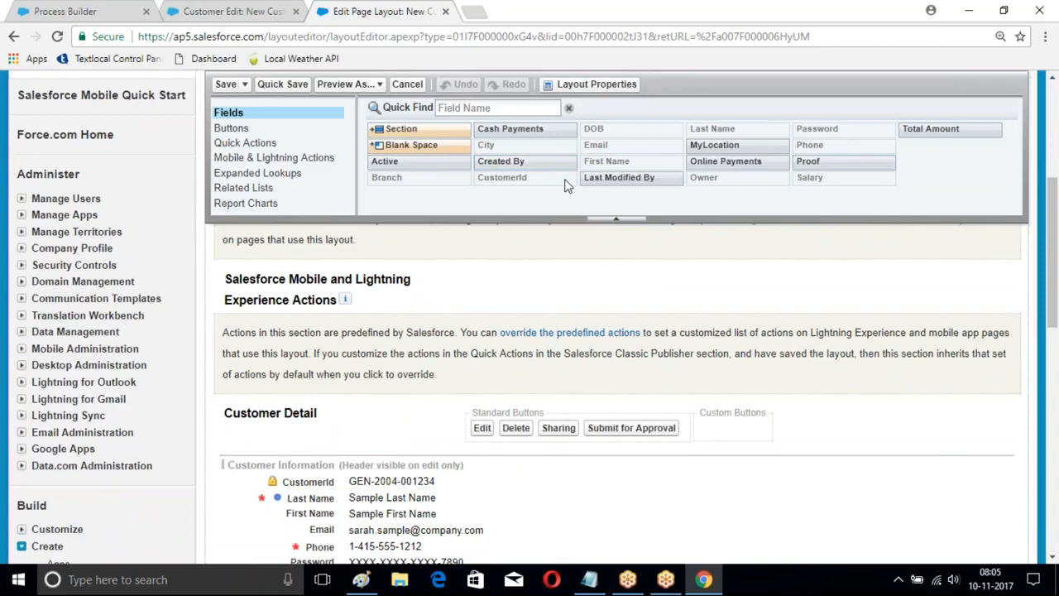
Step: Add the Active field to the Customer Information section below Password and save the page layout
{"action": "left_click_drag", "start_coordinate": [393, 160], "coordinate": [343, 511]}
{"action": "left_click_drag", "start_coordinate": [357, 389], "coordinate": [352, 472]}
{"action": "left_click", "coordinate": [225, 84]}
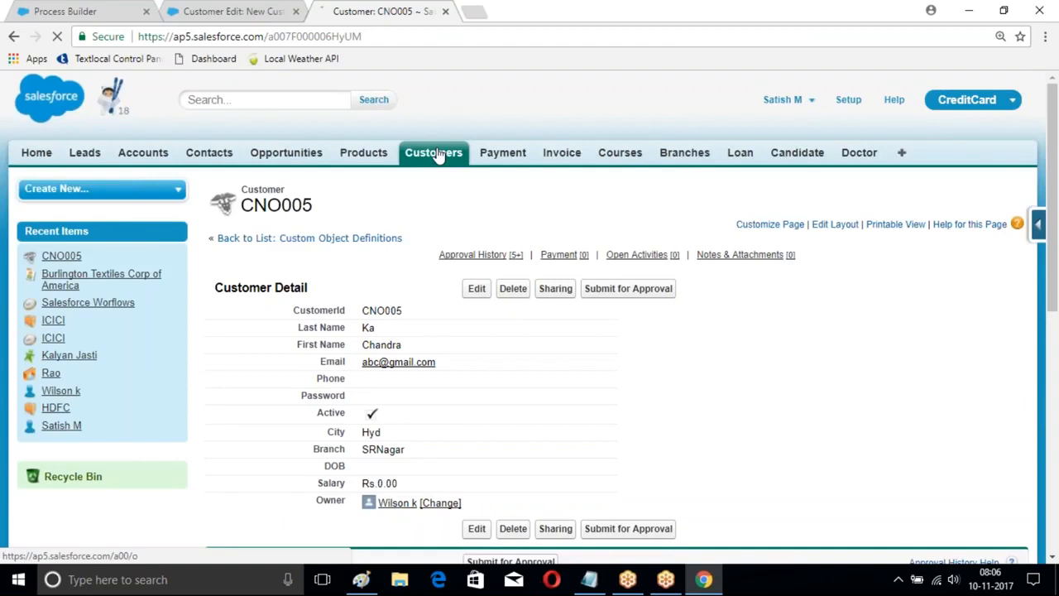
Step: Start a new customer record and enter the customer's last name, first name and phone number
{"action": "left_click", "coordinate": [436, 156]}
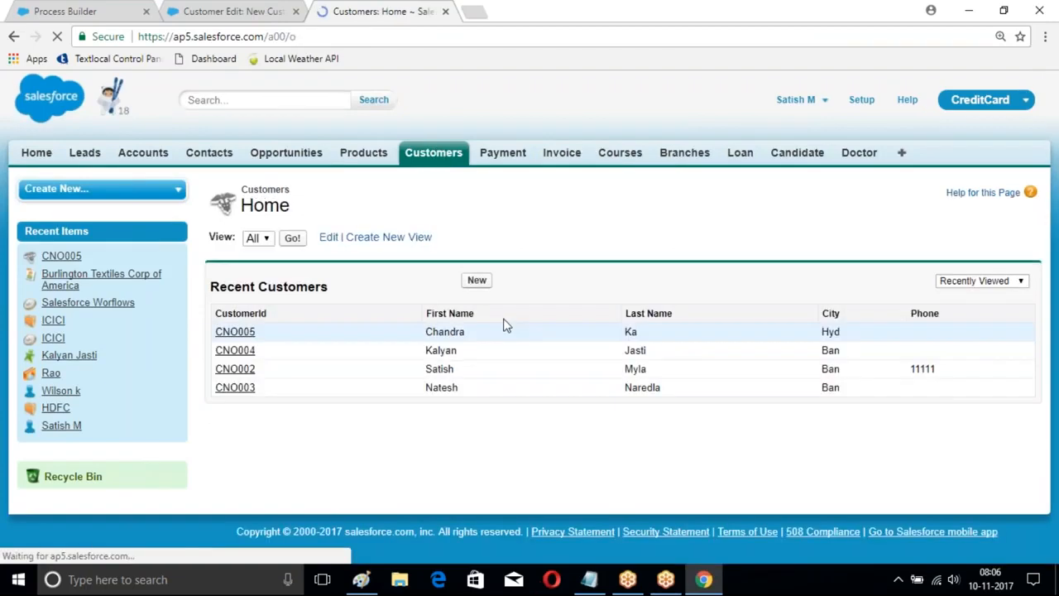
{"action": "left_click", "coordinate": [466, 278]}
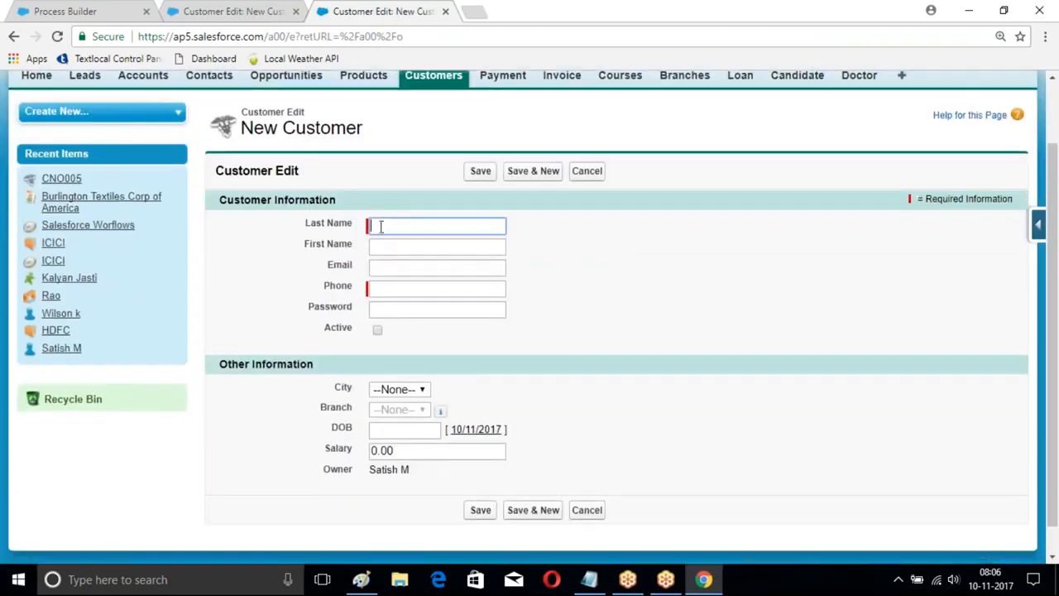
{"action": "type", "text": "Ku"}
{"action": "left_click", "coordinate": [385, 244]}
{"action": "type", "text": "Ra"}
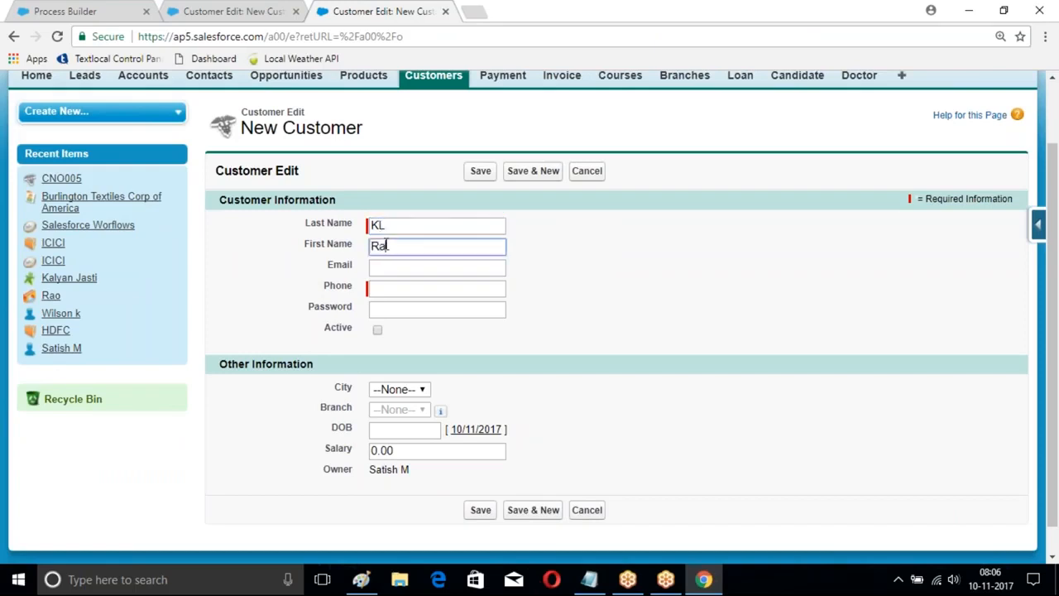
{"action": "left_click", "coordinate": [397, 287]}
{"action": "type", "text": "1111"}
Step: Mark the new customer as Active, set City to Hyd and save the record
{"action": "left_click", "coordinate": [378, 332]}
{"action": "scroll", "coordinate": [377, 334], "scroll_direction": "down", "scroll_amount": 1}
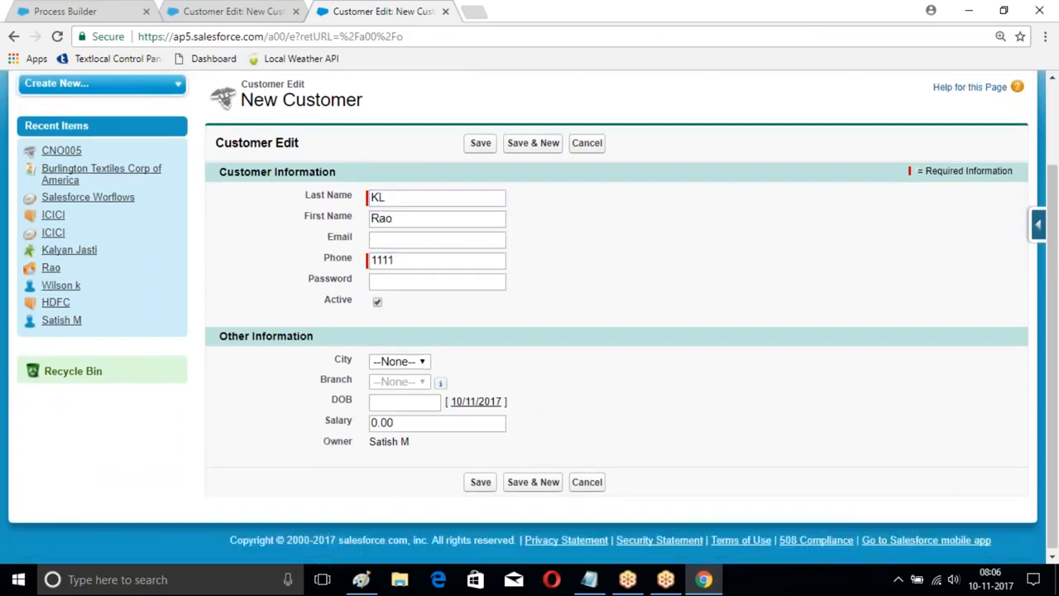
{"action": "left_click", "coordinate": [405, 359]}
{"action": "left_click", "coordinate": [385, 419]}
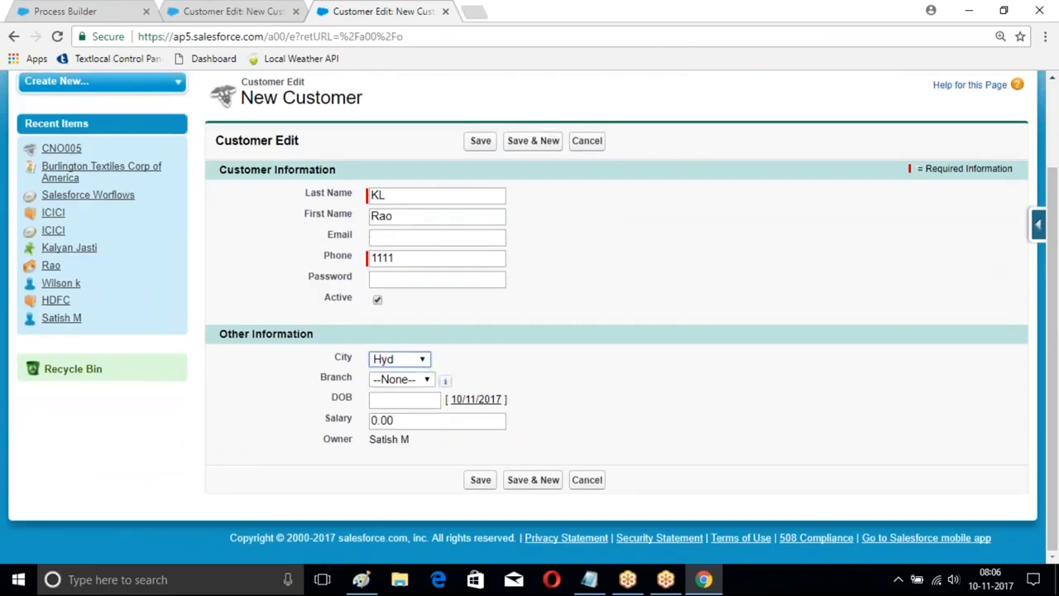
{"action": "left_click", "coordinate": [481, 482]}
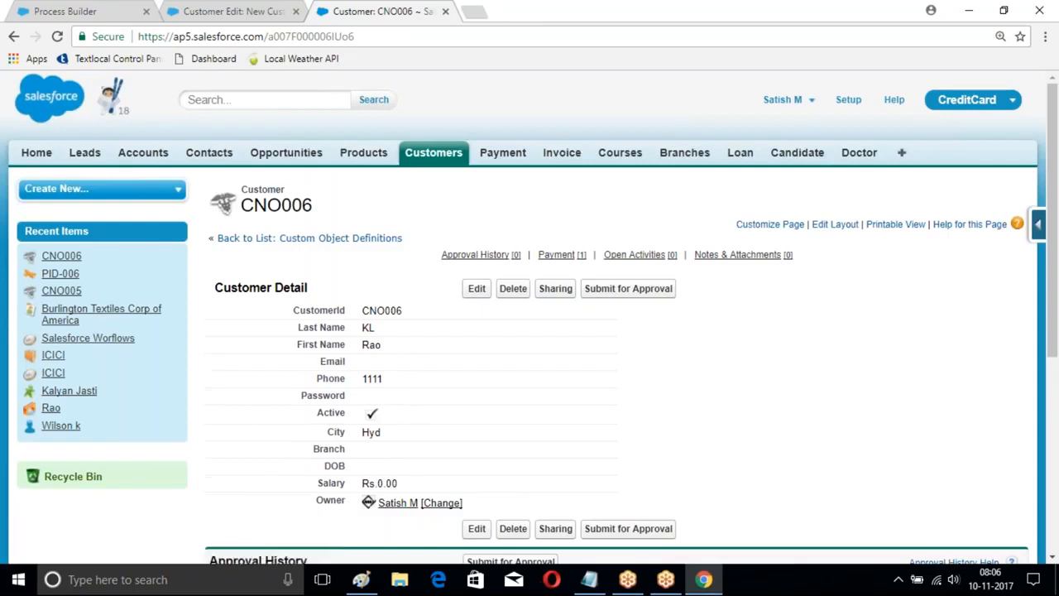
Step: Check the Payment related list on the new customer's record and open its payment
{"action": "scroll", "coordinate": [395, 299], "scroll_direction": "down", "scroll_amount": 2}
{"action": "scroll", "coordinate": [396, 300], "scroll_direction": "down", "scroll_amount": 3}
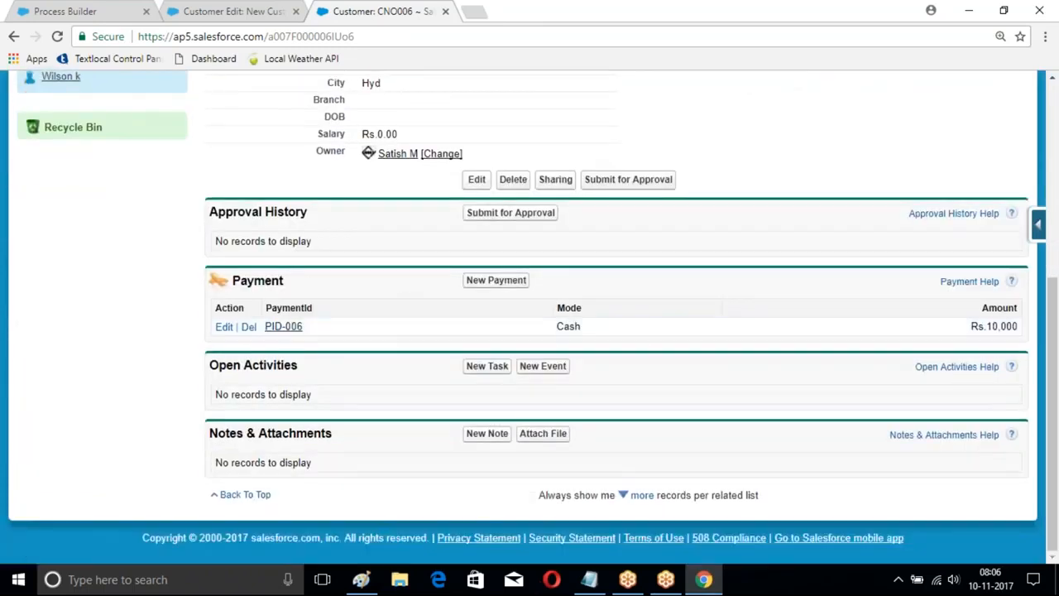
{"action": "left_click", "coordinate": [283, 328]}
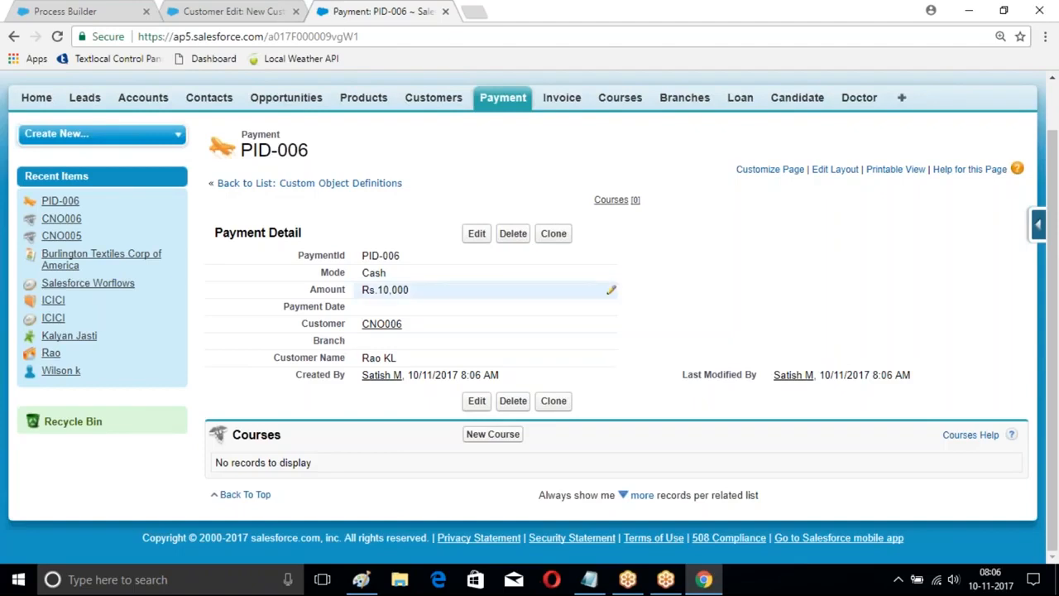
Step: Return to the Customer Automation process and deactivate this version
{"action": "left_click", "coordinate": [232, 11]}
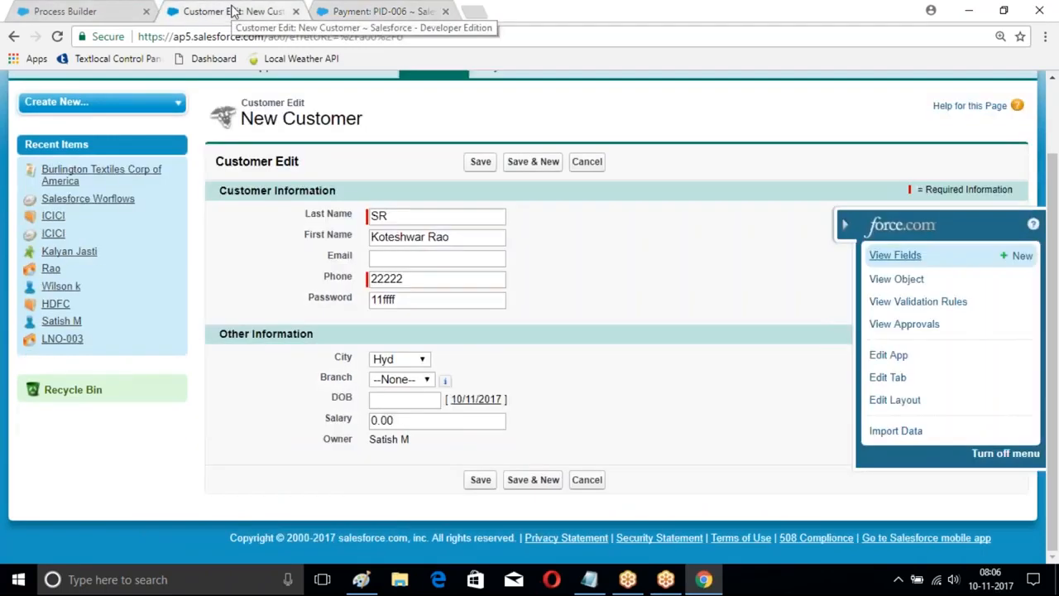
{"action": "left_click", "coordinate": [97, 11]}
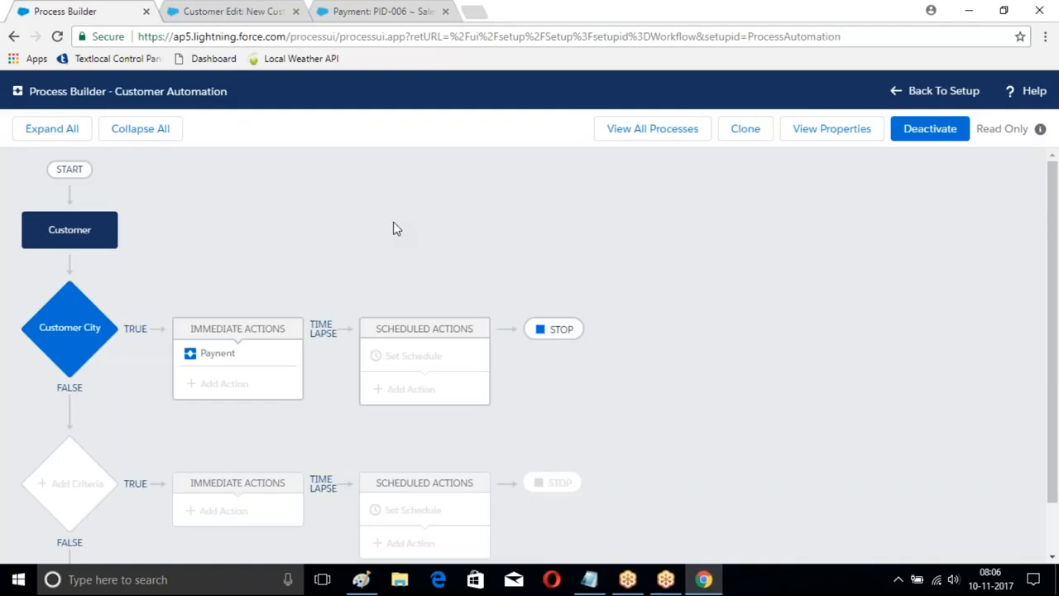
{"action": "left_click", "coordinate": [930, 128]}
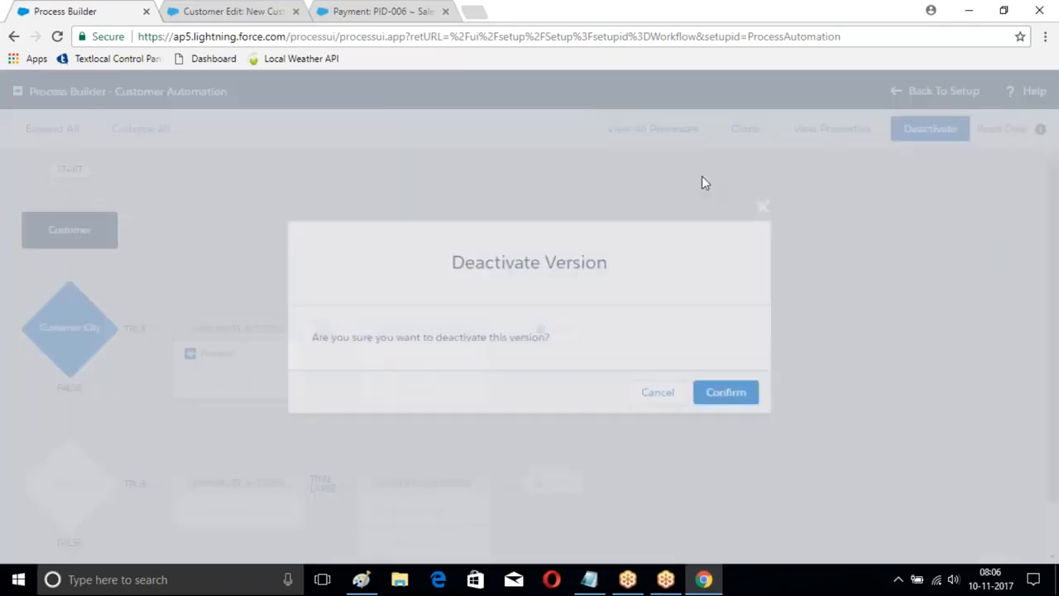
{"action": "left_click", "coordinate": [725, 392]}
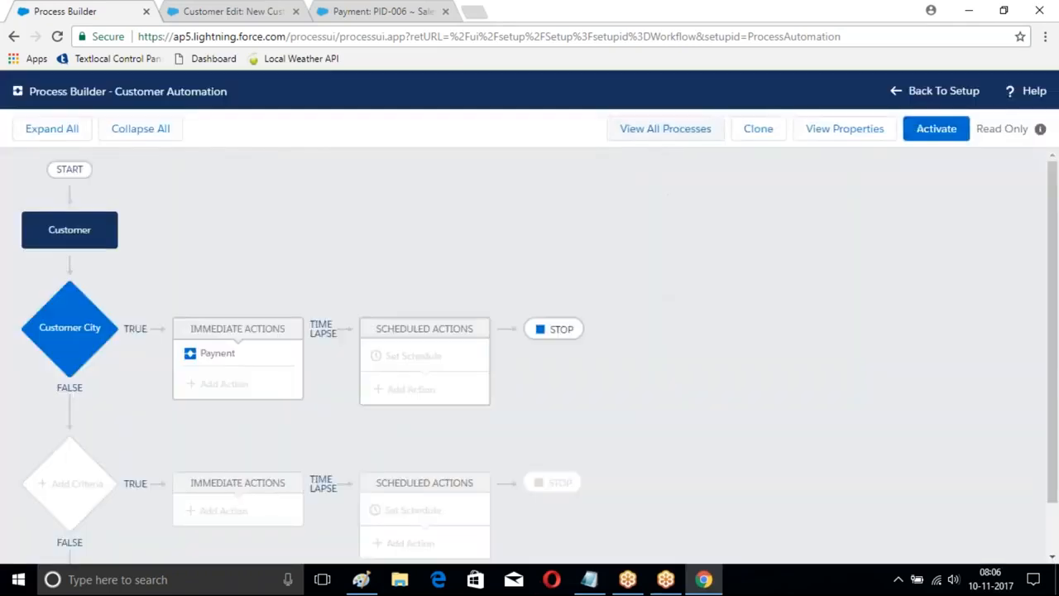
Step: Create a new process named Branch Proces that starts when it's invoked by another process
{"action": "left_click", "coordinate": [667, 133]}
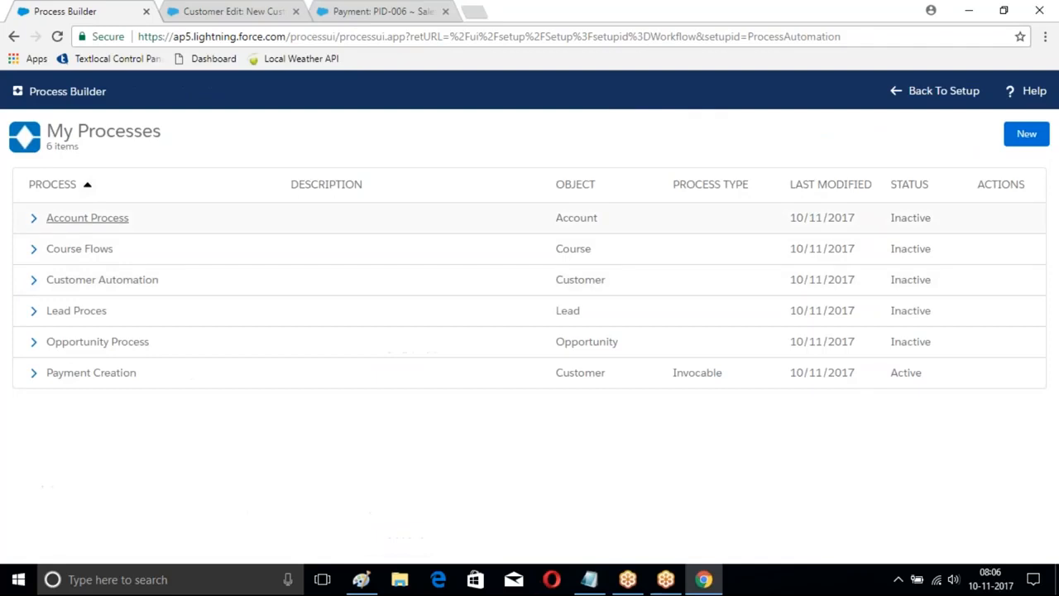
{"action": "left_click", "coordinate": [1026, 135]}
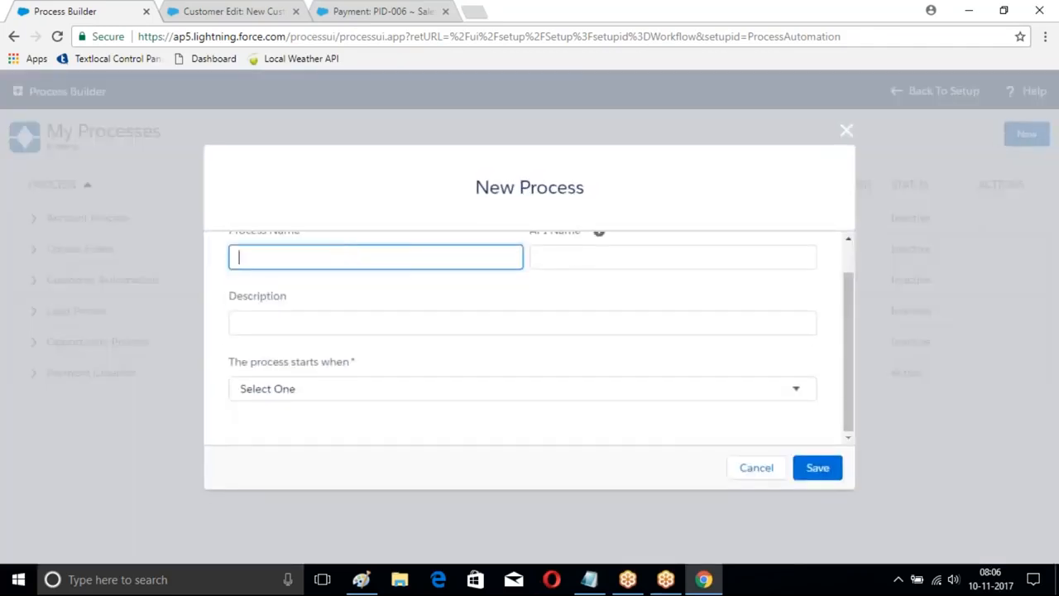
{"action": "type", "text": "Brnach"}
{"action": "left_click", "coordinate": [602, 267]}
{"action": "left_click", "coordinate": [579, 389]}
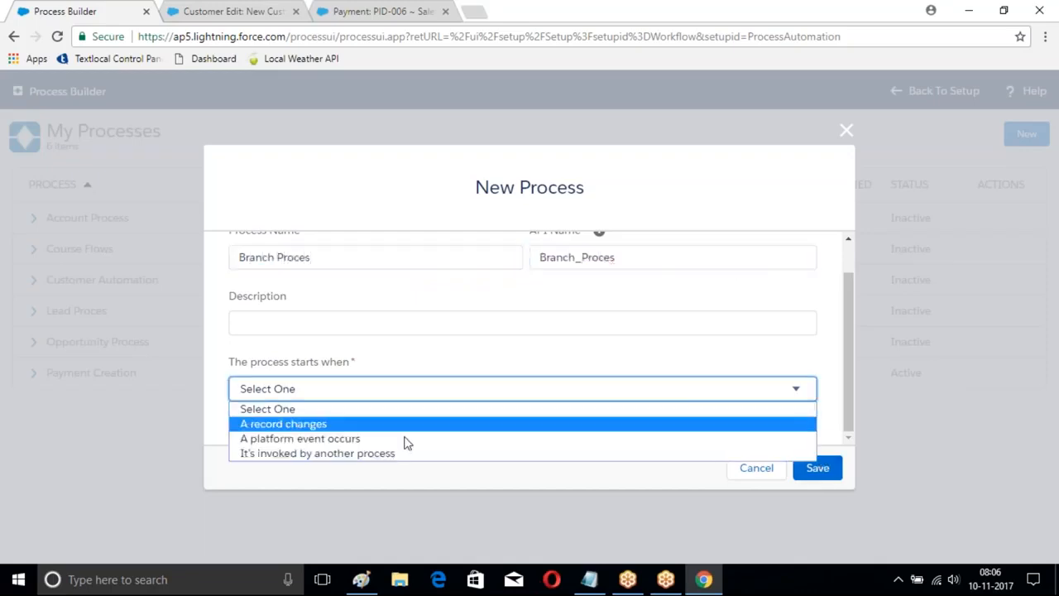
{"action": "left_click", "coordinate": [341, 453]}
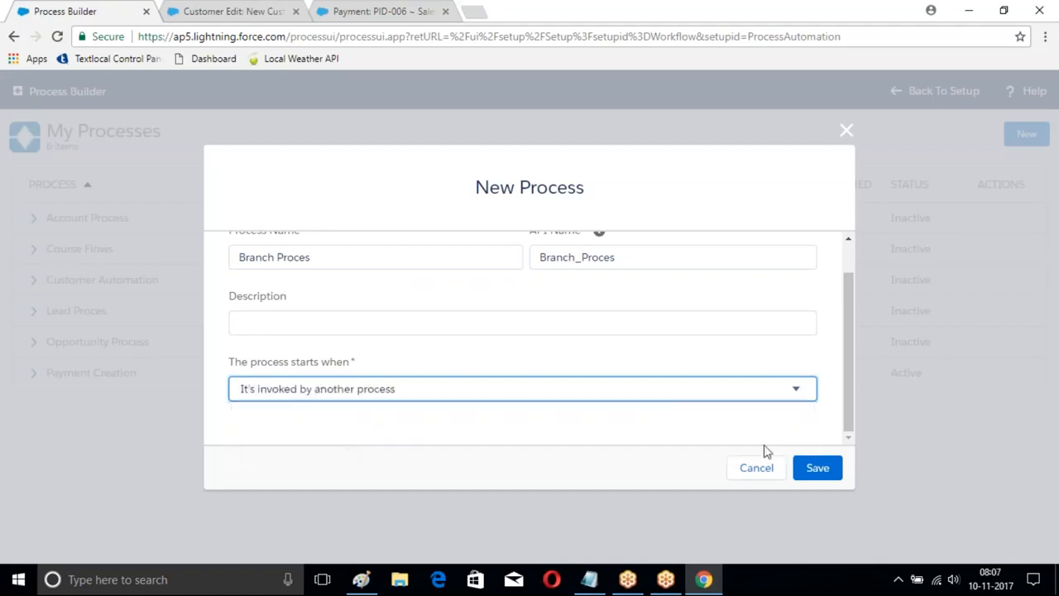
{"action": "left_click", "coordinate": [817, 468]}
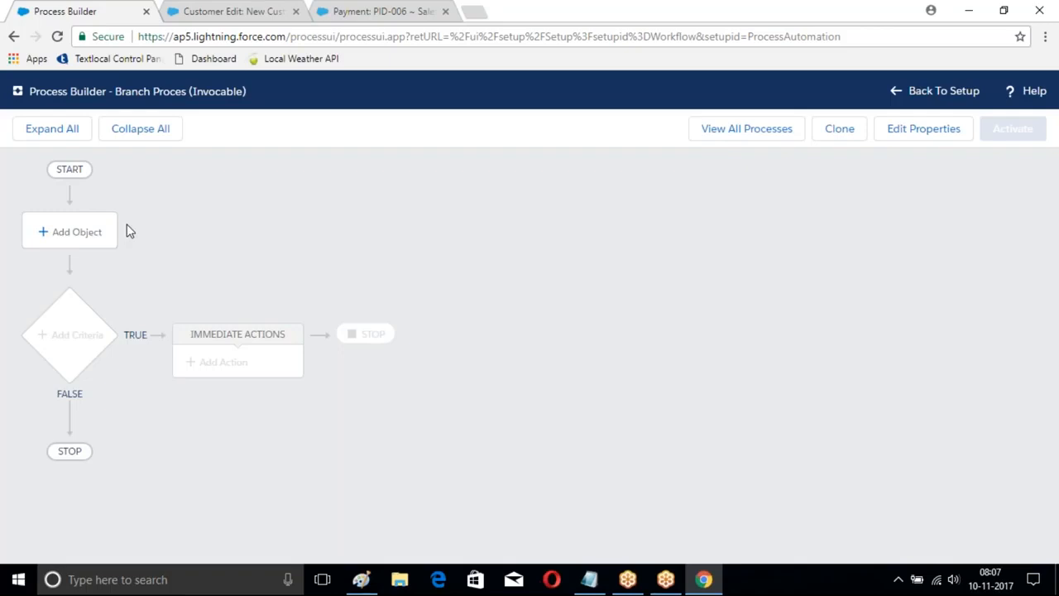
Step: Choose Branch as the object associated with the Branch Proces process
{"action": "left_click", "coordinate": [72, 234]}
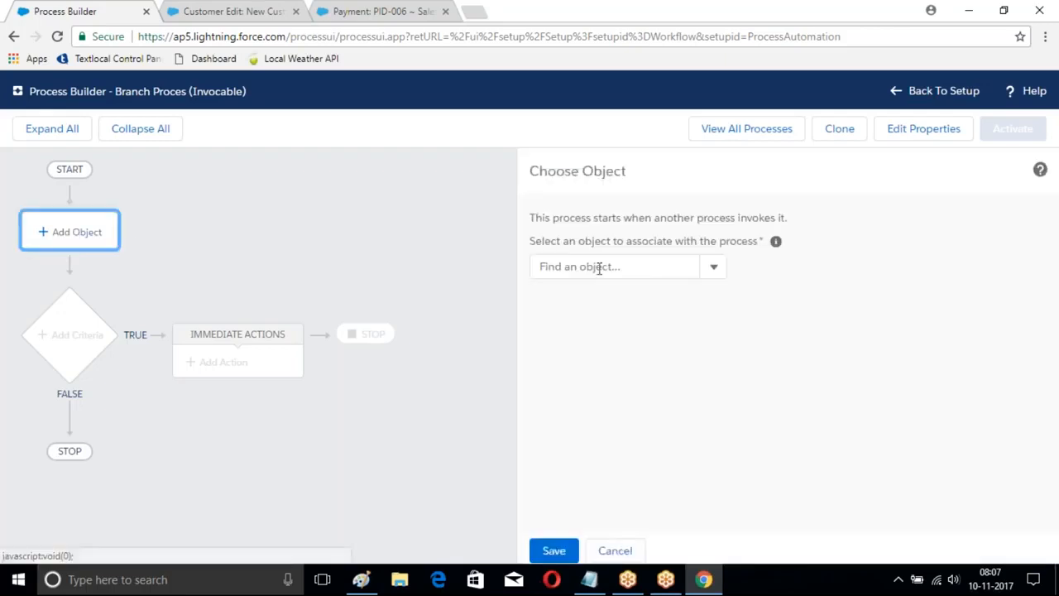
{"action": "left_click", "coordinate": [599, 268]}
{"action": "type", "text": "Branch"}
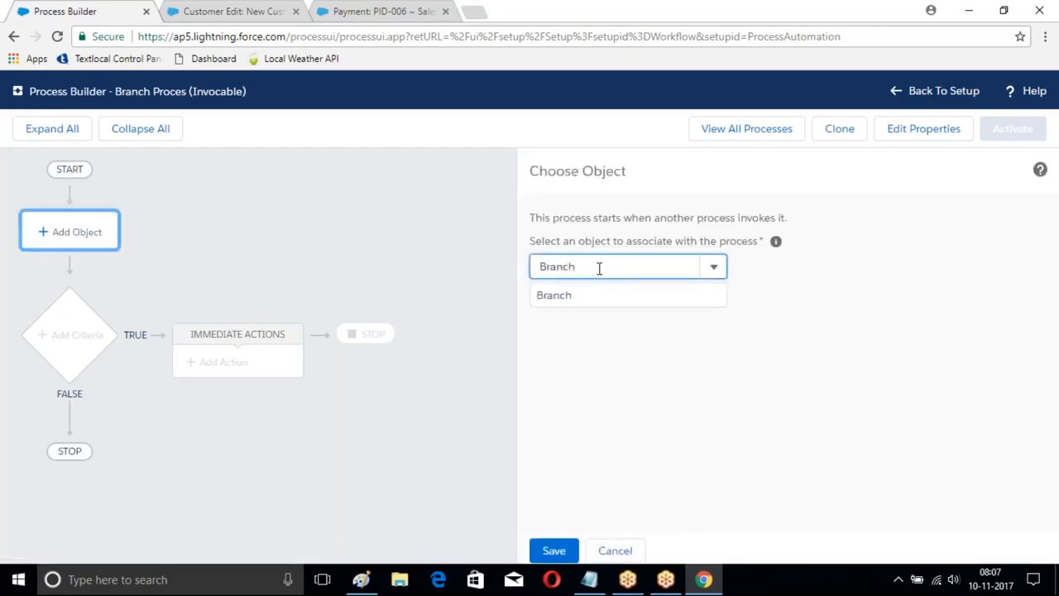
{"action": "left_click", "coordinate": [571, 295]}
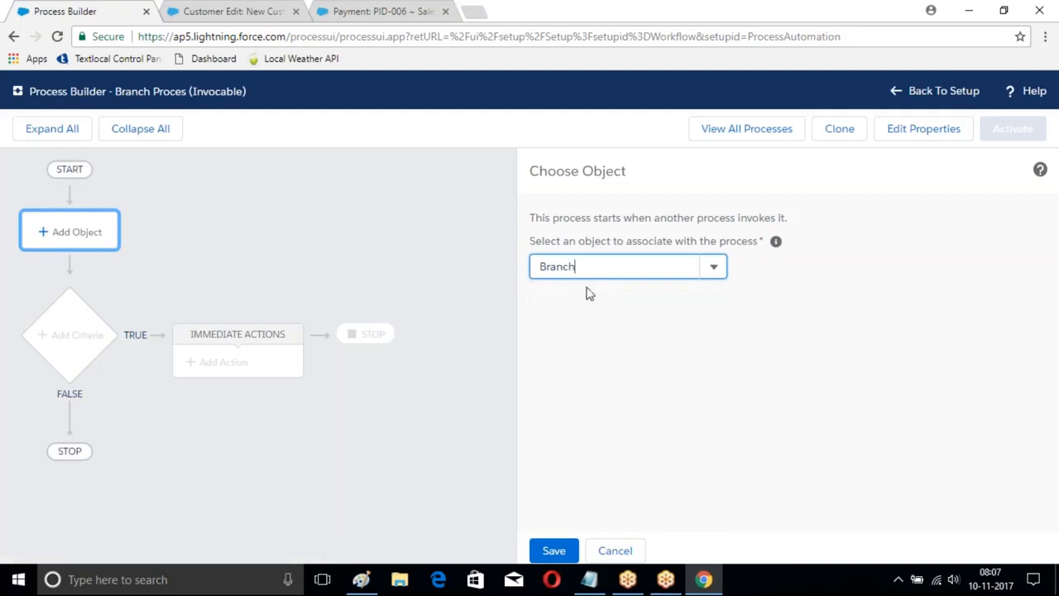
Step: Replace the associated object with Course and save the object choice
{"action": "key", "text": "BackSpace"}
{"action": "key", "text": "BackSpace"}
{"action": "key", "text": "BackSpace"}
{"action": "key", "text": "BackSpace"}
{"action": "key", "text": "BackSpace"}
{"action": "key", "text": "BackSpace"}
{"action": "type", "text": "Course"}
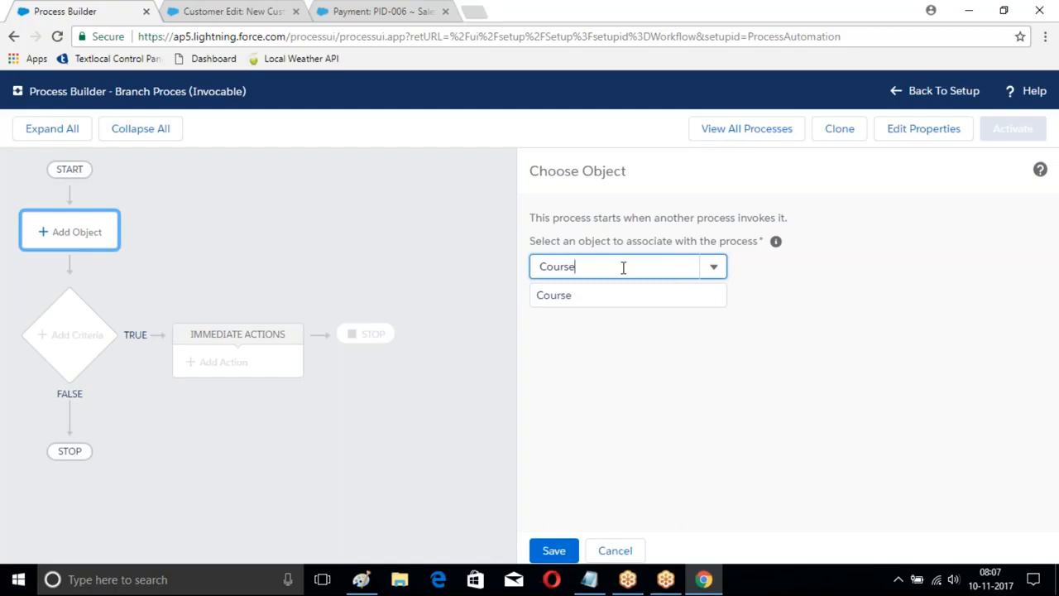
{"action": "left_click", "coordinate": [563, 298]}
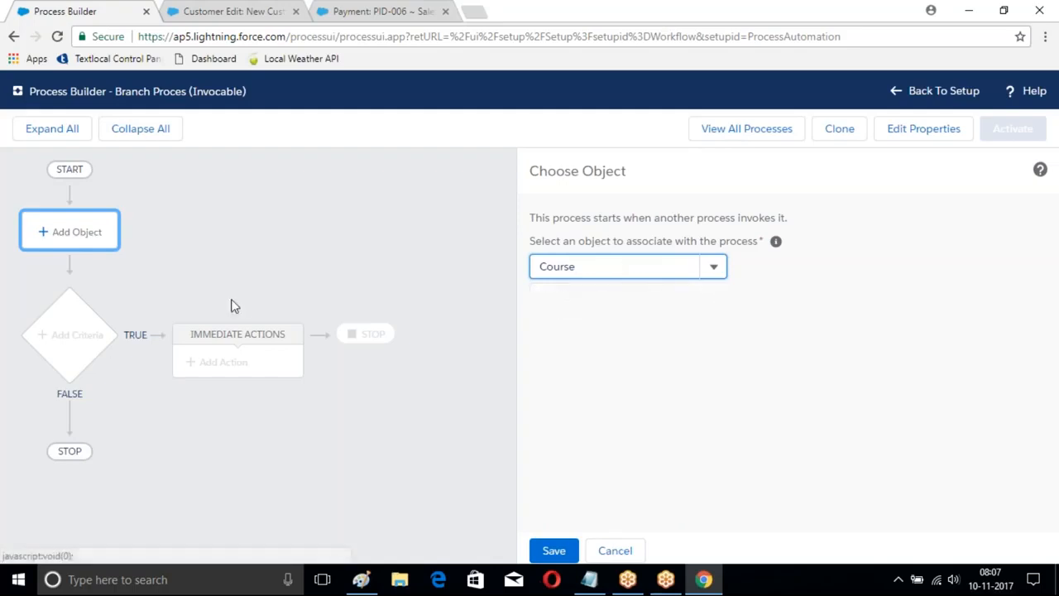
{"action": "left_click", "coordinate": [553, 550]}
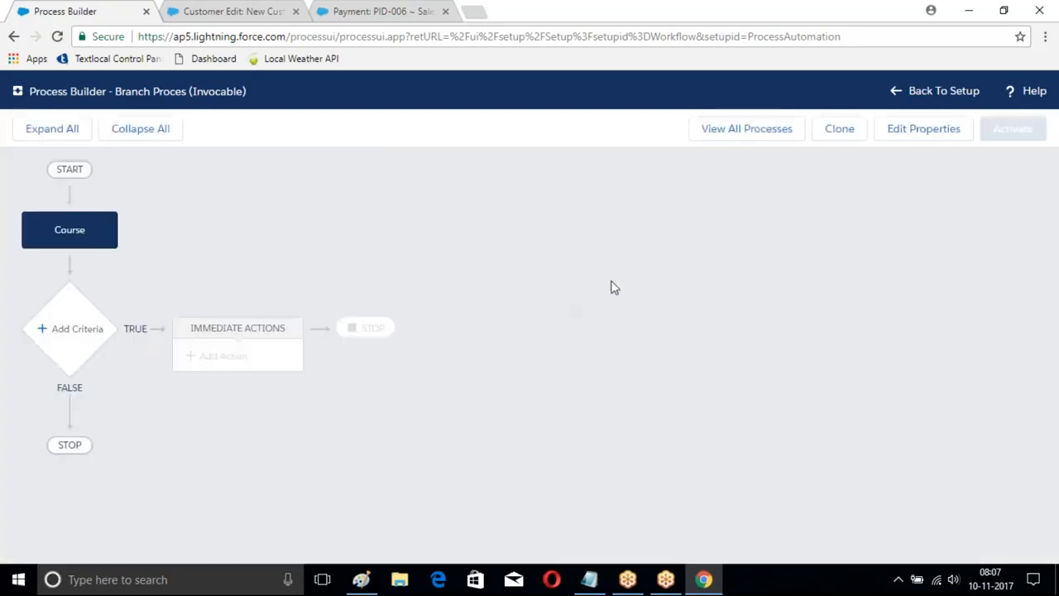
Step: Add criteria named Condiiton that execute the actions with no criteria, and save them
{"action": "left_click", "coordinate": [45, 328]}
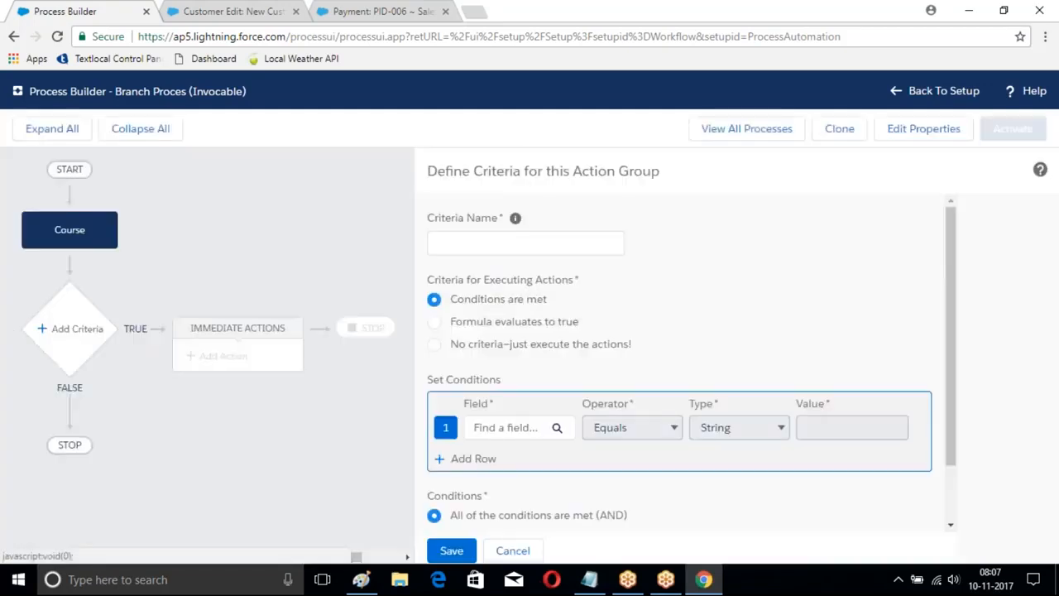
{"action": "left_click", "coordinate": [435, 345]}
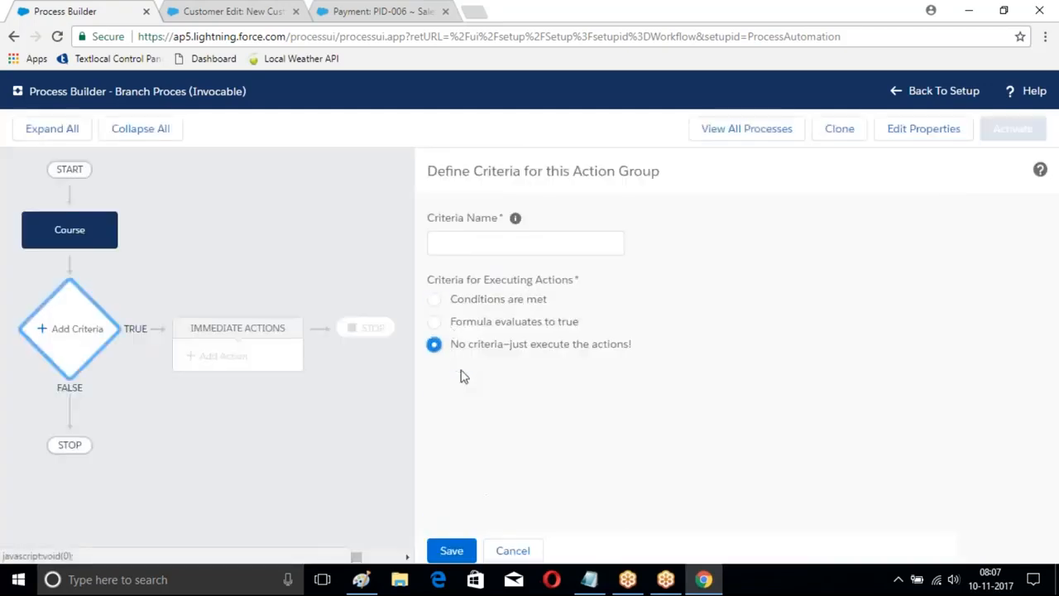
{"action": "left_click", "coordinate": [451, 550]}
{"action": "left_click", "coordinate": [496, 242]}
{"action": "type", "text": "Condiiton"}
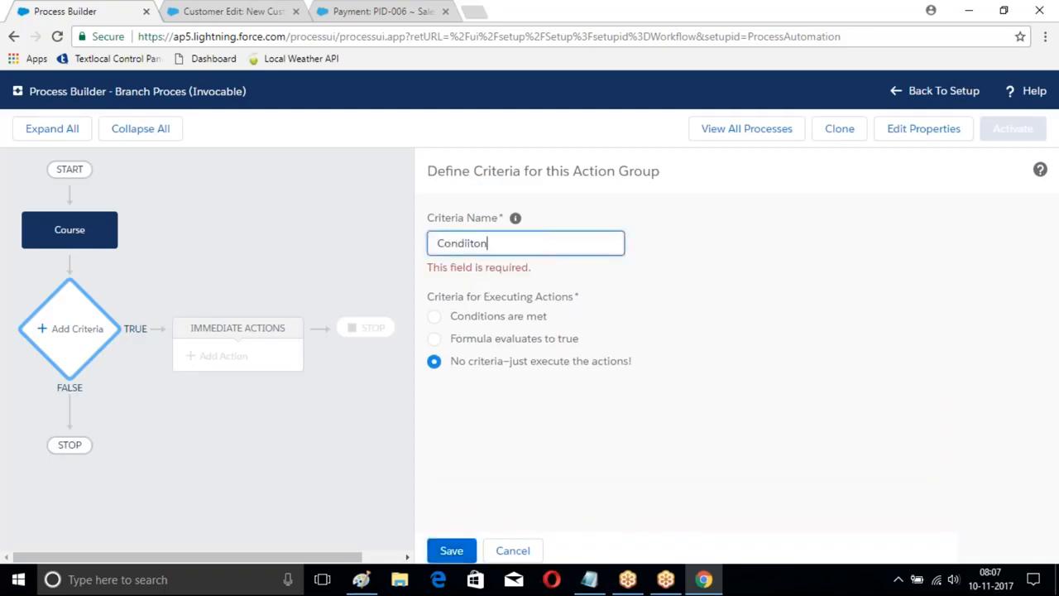
{"action": "left_click", "coordinate": [454, 548]}
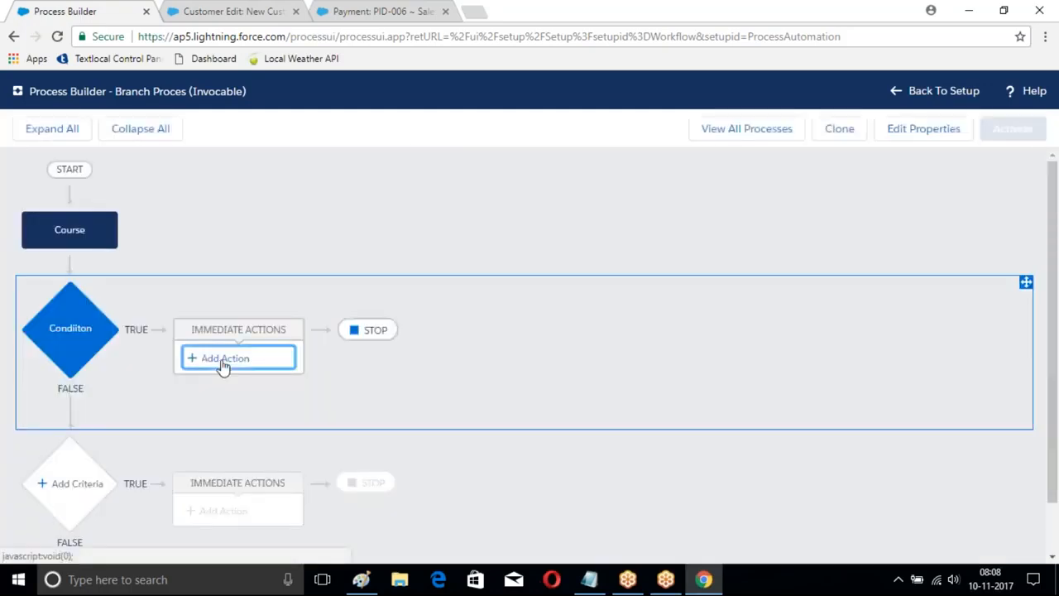
Step: Add an immediate action of type Create a Record named Branch
{"action": "left_click", "coordinate": [219, 360]}
{"action": "left_click", "coordinate": [579, 242]}
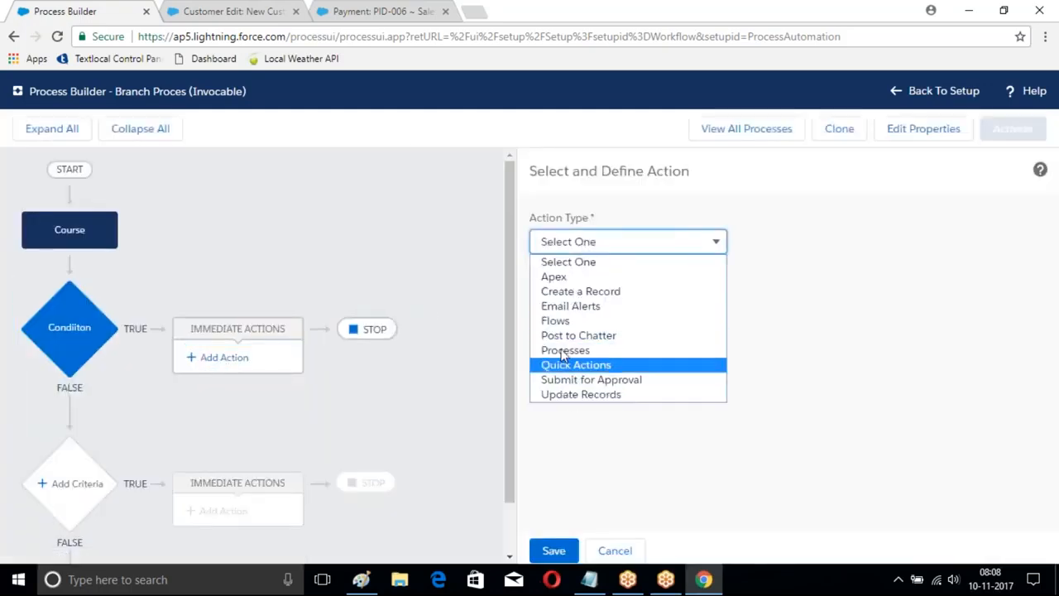
{"action": "left_click", "coordinate": [592, 291]}
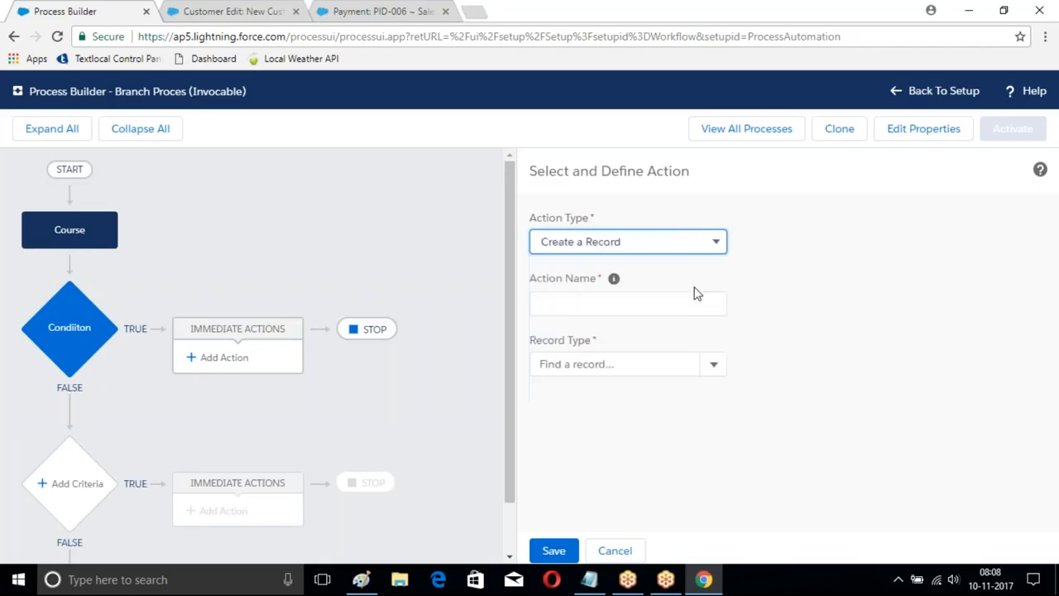
{"action": "left_click", "coordinate": [582, 303]}
{"action": "type", "text": "Branch"}
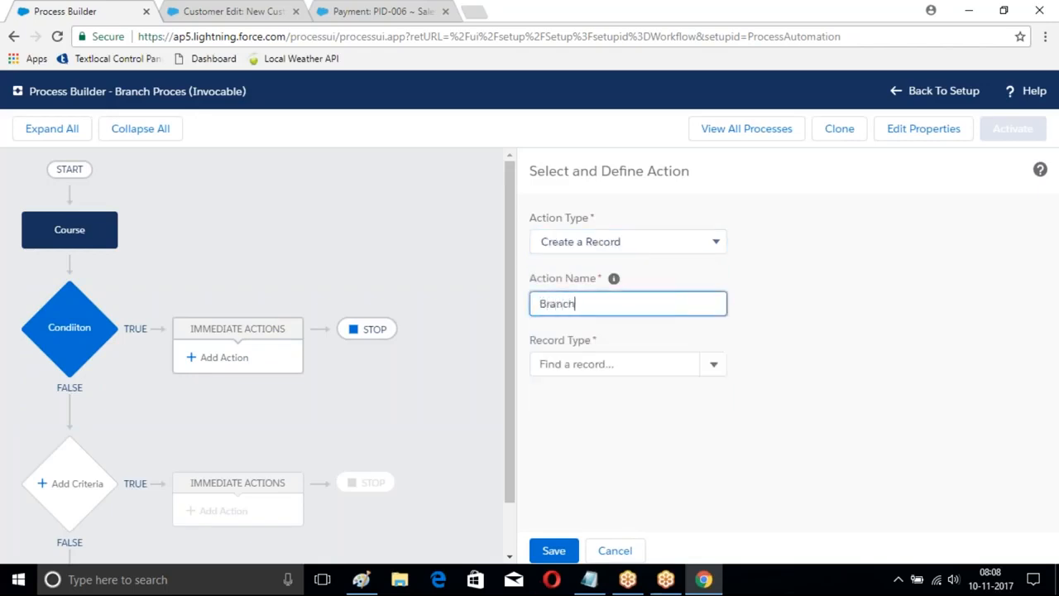
Step: Set the record type of the Branch create-record action to Branch
{"action": "left_click", "coordinate": [712, 368]}
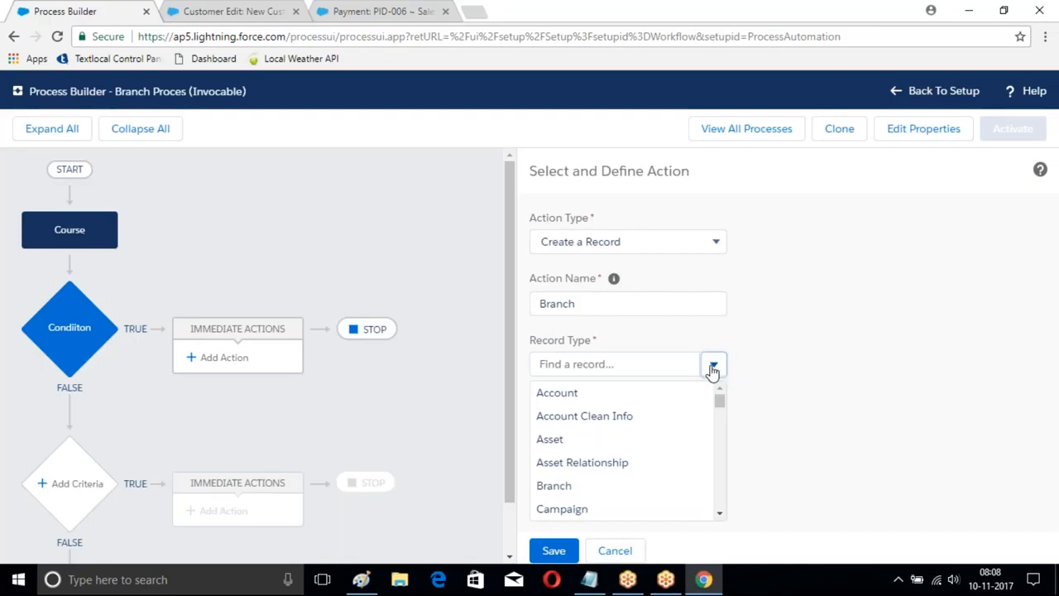
{"action": "left_click", "coordinate": [632, 354]}
{"action": "type", "text": "Branch"}
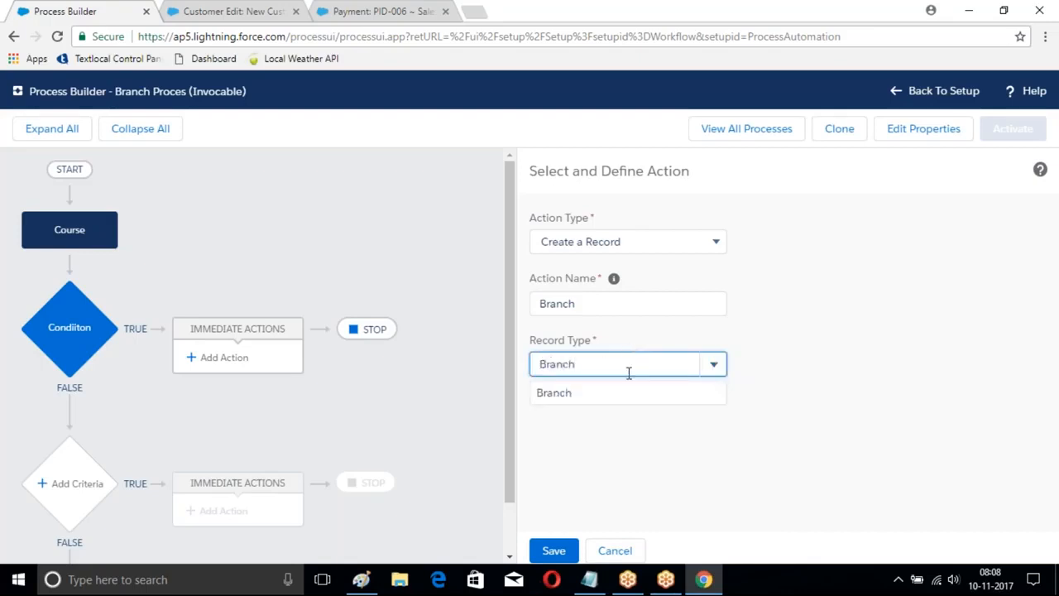
{"action": "left_click", "coordinate": [625, 392]}
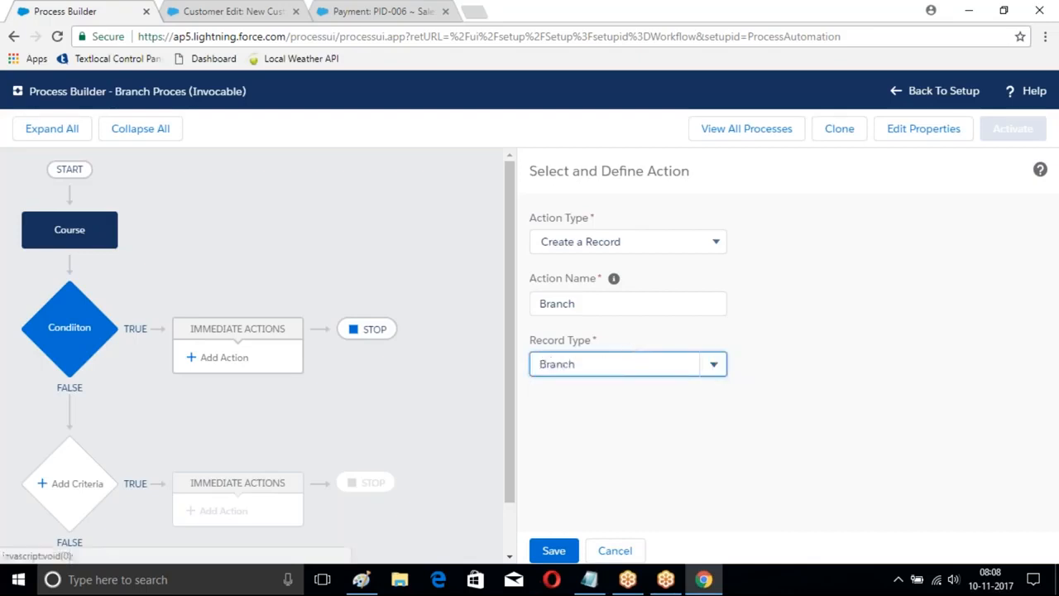
Step: Set the new record's Branch Name field to the string LBNagar and save the action
{"action": "left_click", "coordinate": [919, 439]}
{"action": "left_click", "coordinate": [852, 450]}
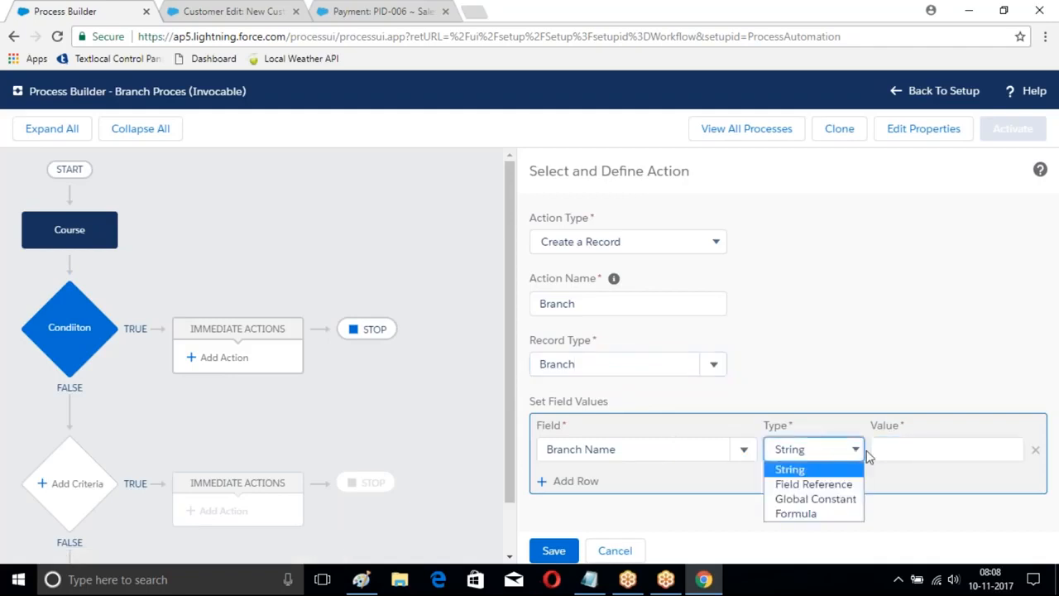
{"action": "left_click", "coordinate": [907, 441]}
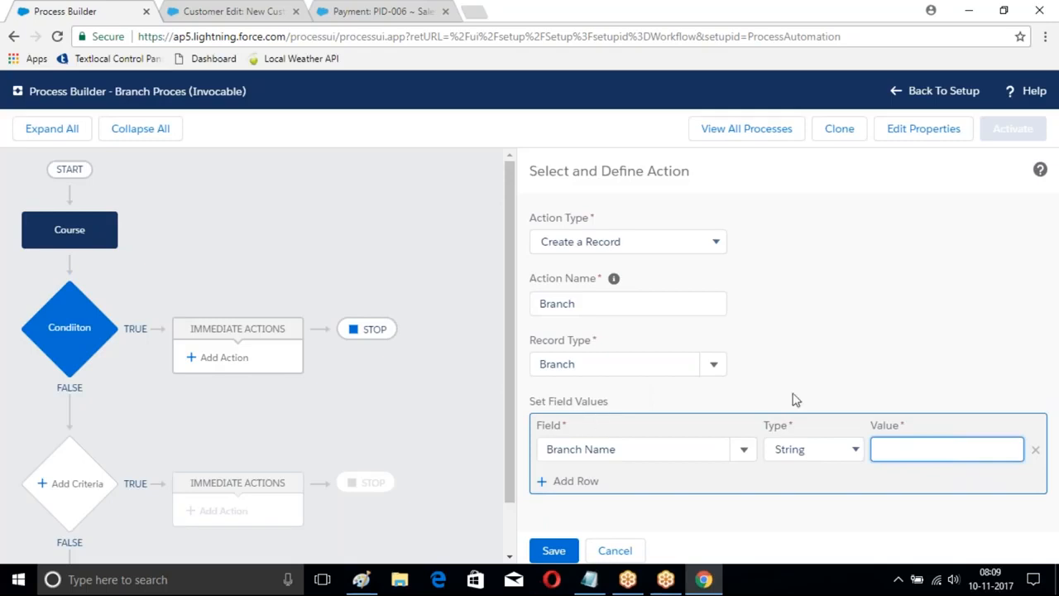
{"action": "type", "text": "LBNagar"}
{"action": "left_click", "coordinate": [554, 550]}
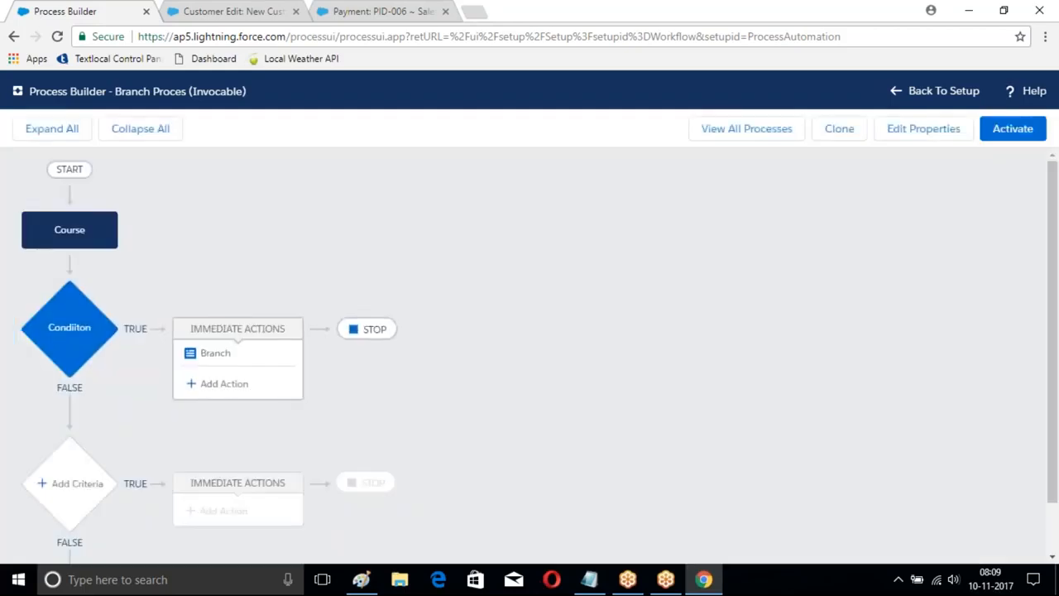
Step: Activate the Branch Proces process and return to the list of all processes
{"action": "left_click", "coordinate": [1009, 133]}
{"action": "left_click", "coordinate": [732, 402]}
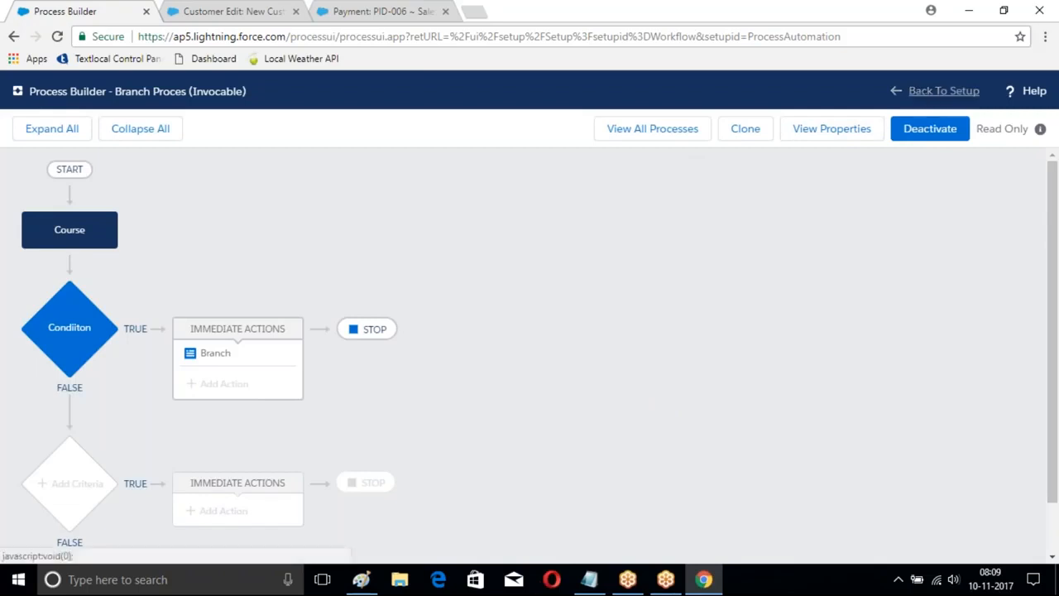
{"action": "left_click", "coordinate": [662, 130]}
Step: Create a new process named Course Creation that starts when a record changes
{"action": "left_click", "coordinate": [1026, 134]}
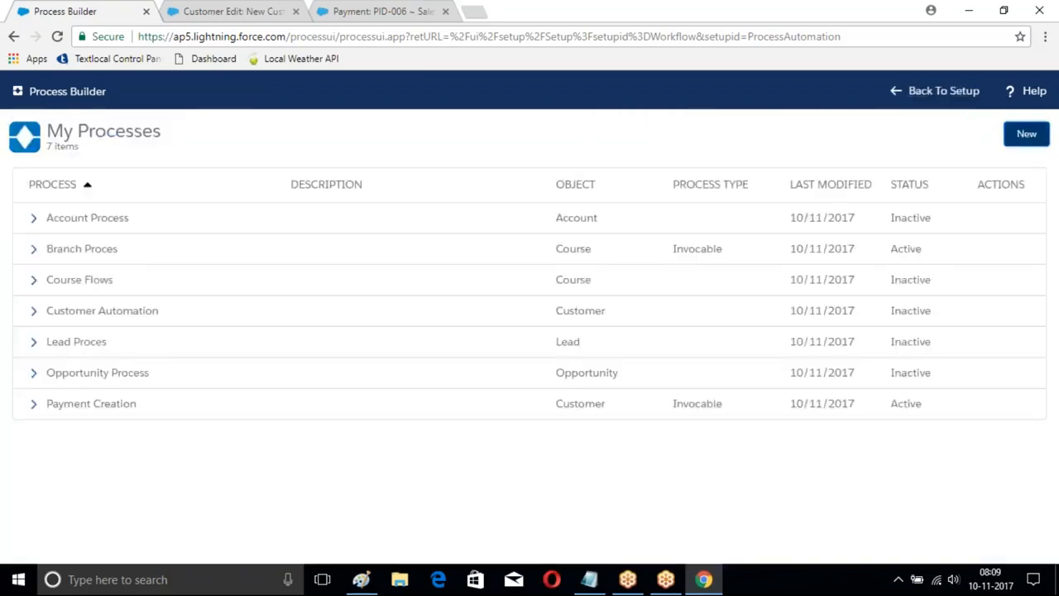
{"action": "type", "text": "C"}
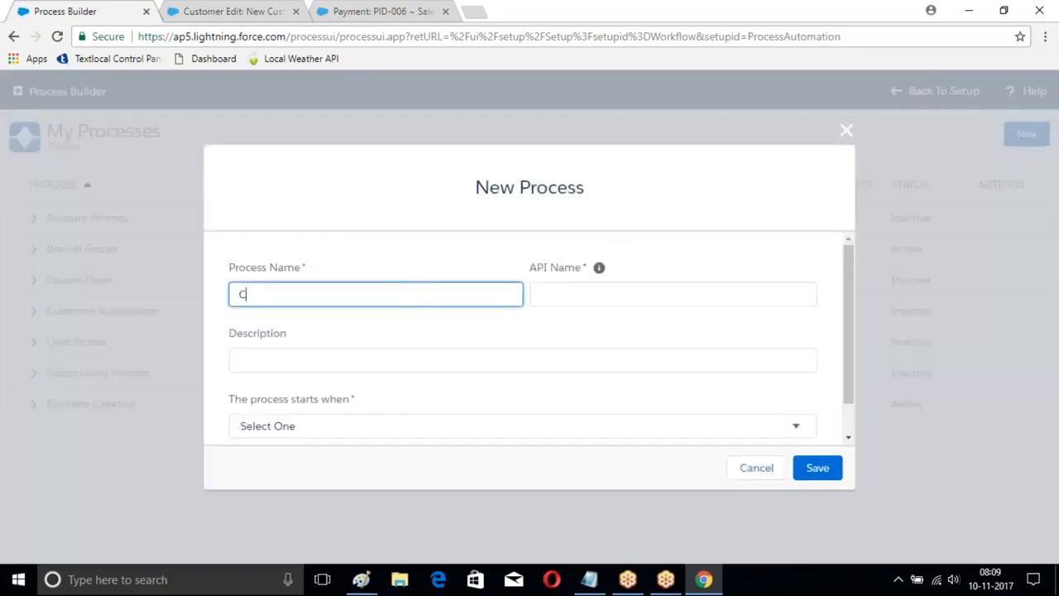
{"action": "type", "text": "ourse Creation"}
{"action": "key", "text": "Tab"}
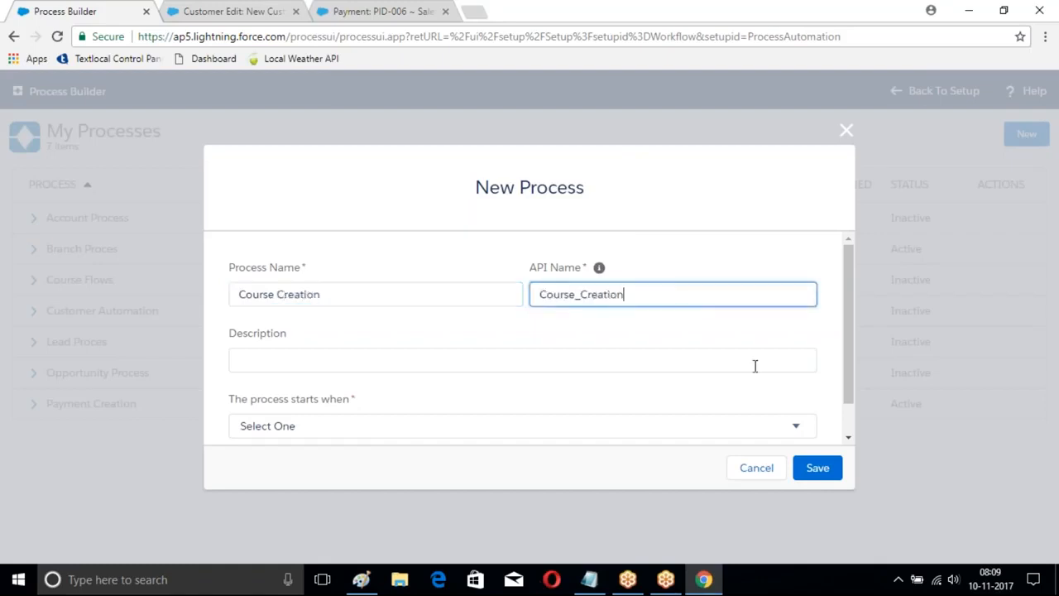
{"action": "left_click", "coordinate": [748, 432]}
{"action": "left_click", "coordinate": [505, 461]}
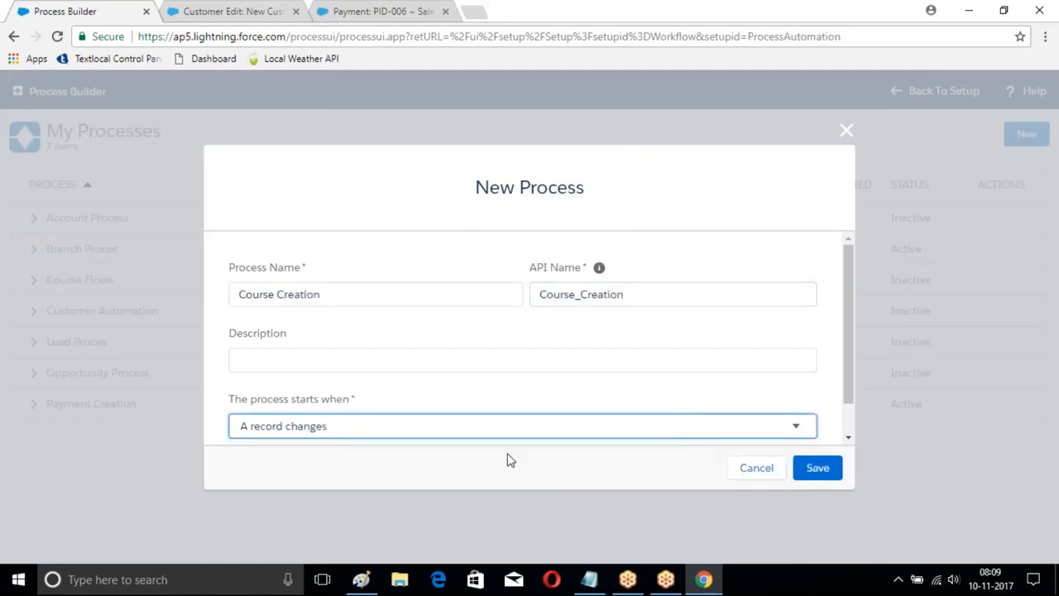
{"action": "left_click", "coordinate": [806, 467]}
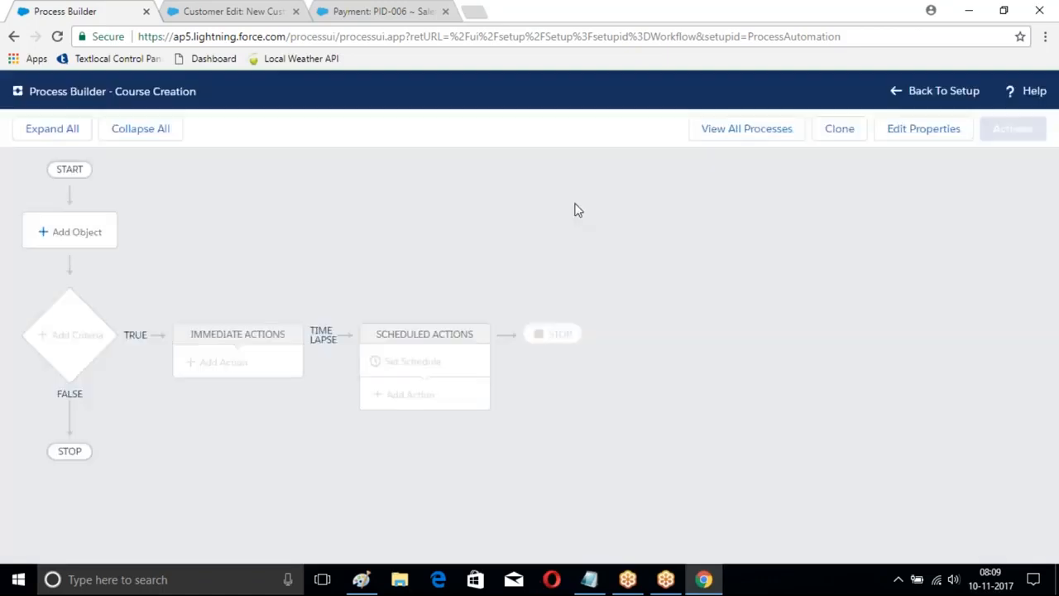
Step: Choose Course as the object that starts the Course Creation process and save the choice
{"action": "left_click", "coordinate": [64, 235]}
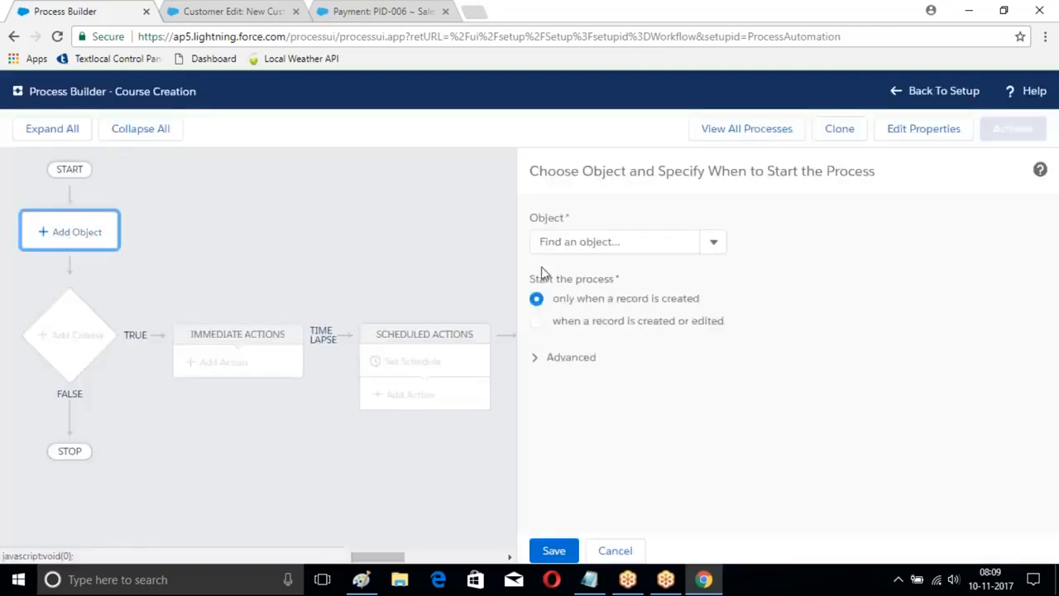
{"action": "left_click", "coordinate": [590, 241]}
{"action": "type", "text": "Course"}
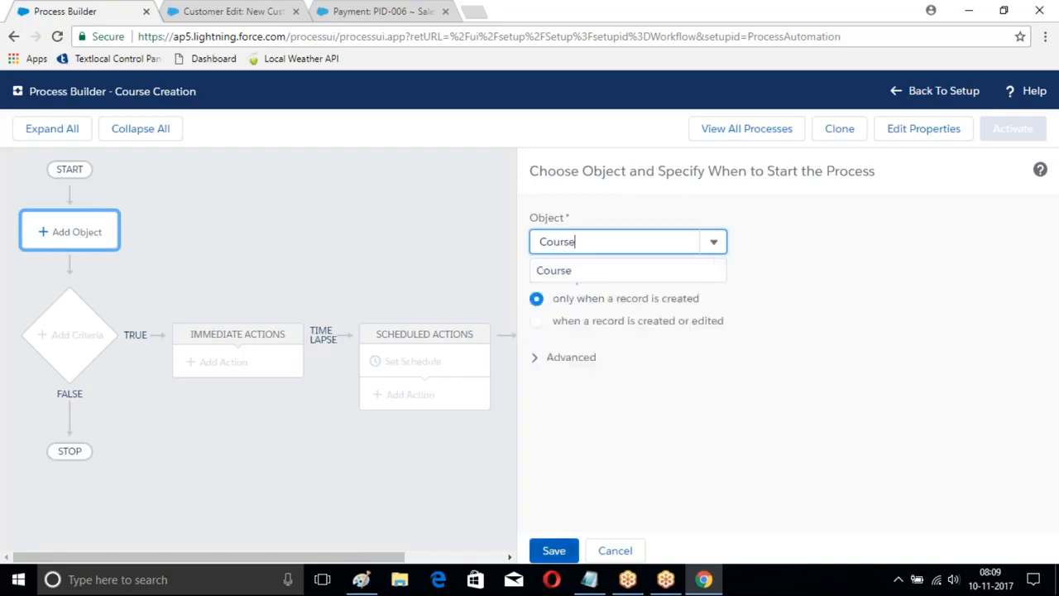
{"action": "left_click", "coordinate": [554, 550]}
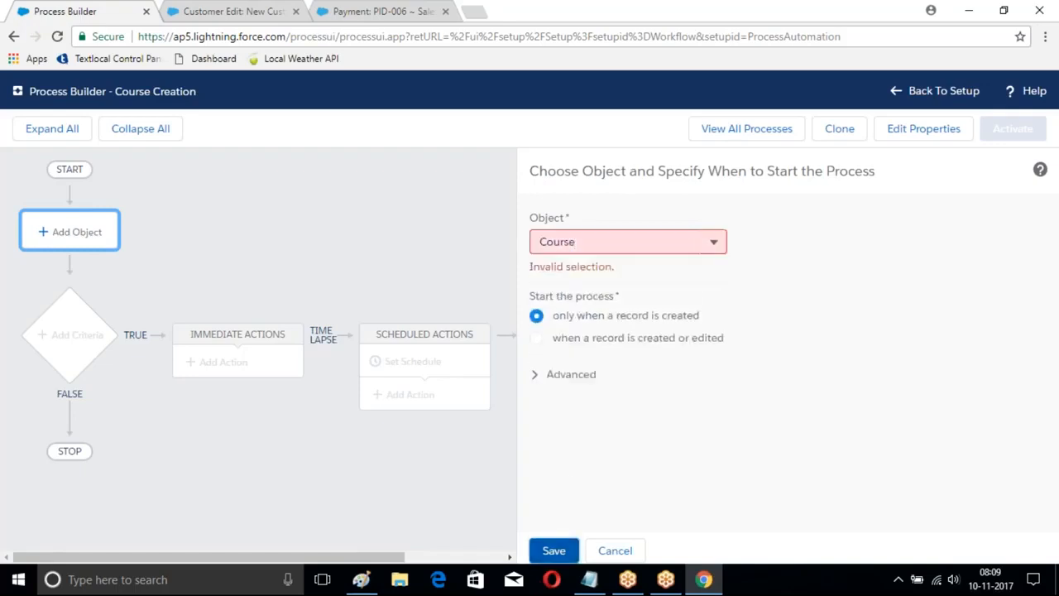
{"action": "left_click", "coordinate": [596, 242]}
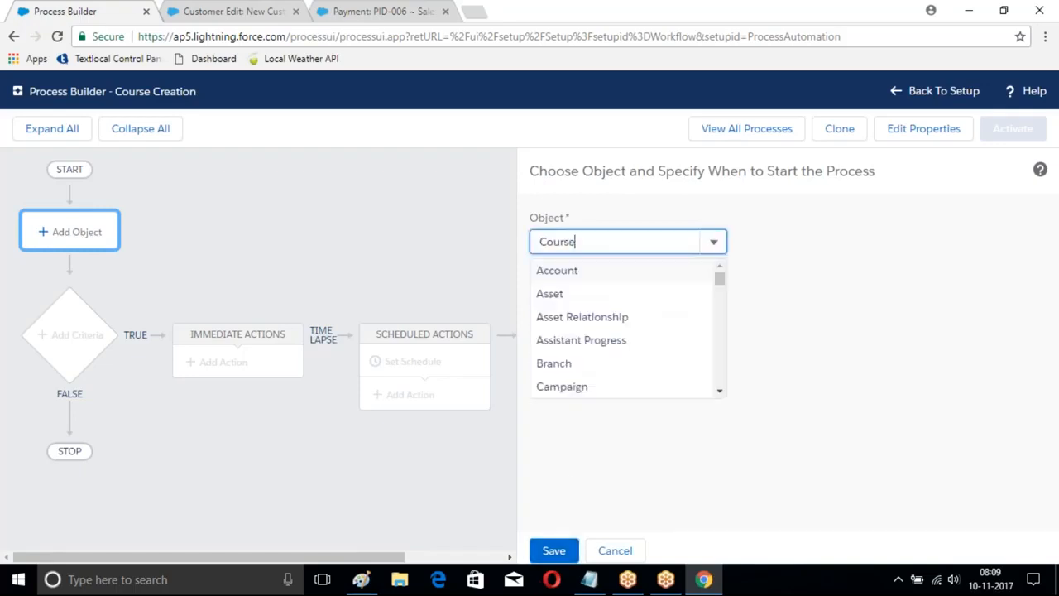
{"action": "key", "text": "BackSpace"}
{"action": "key", "text": "BackSpace"}
{"action": "key", "text": "BackSpace"}
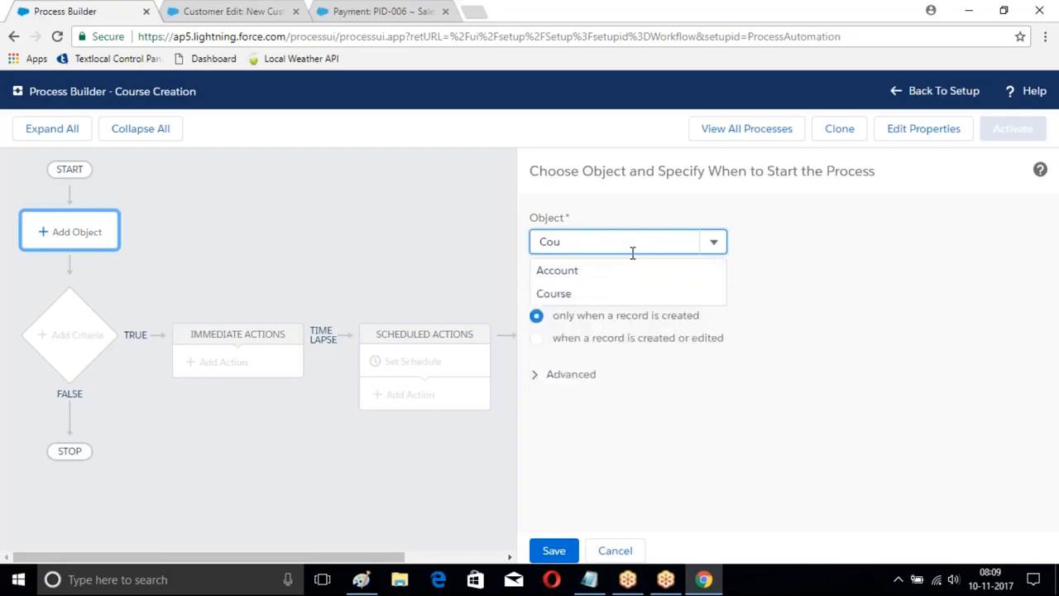
{"action": "left_click", "coordinate": [554, 293]}
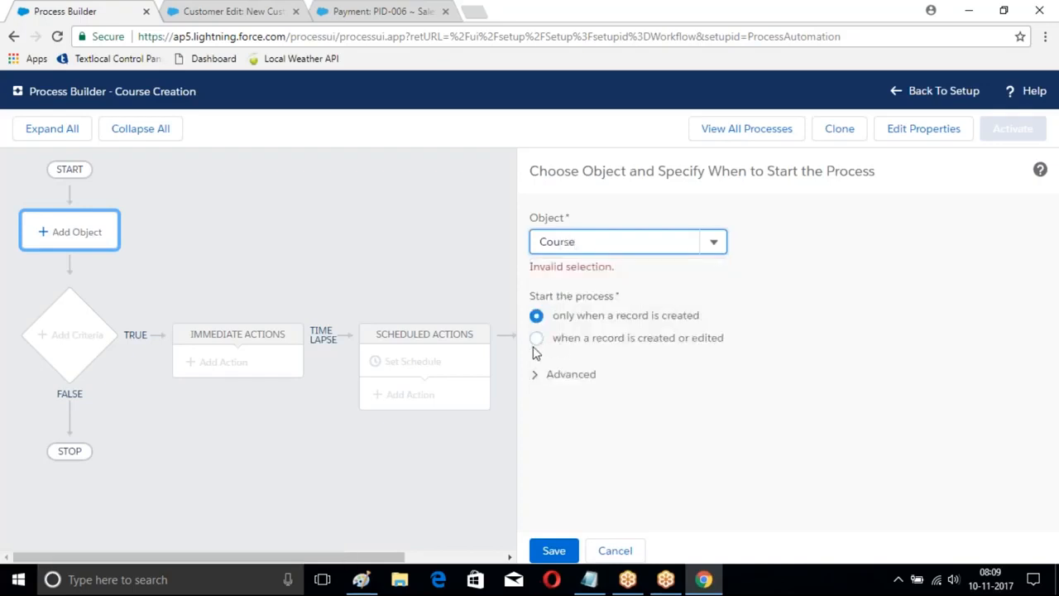
{"action": "left_click", "coordinate": [550, 550]}
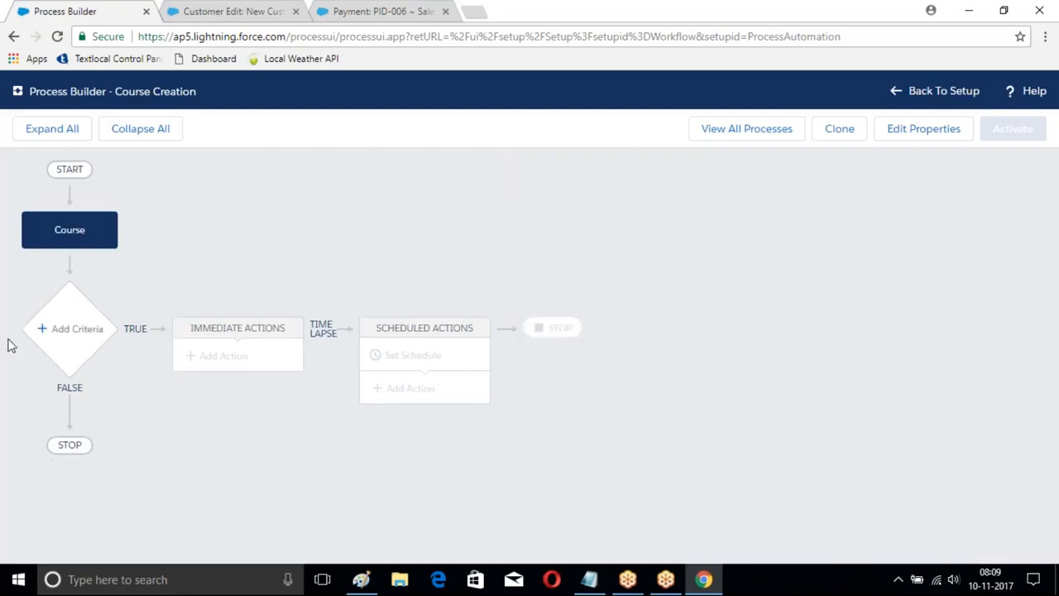
Step: Add criteria named Fee and choose the Course Fee field for the first condition
{"action": "left_click", "coordinate": [68, 335]}
{"action": "left_click", "coordinate": [470, 249]}
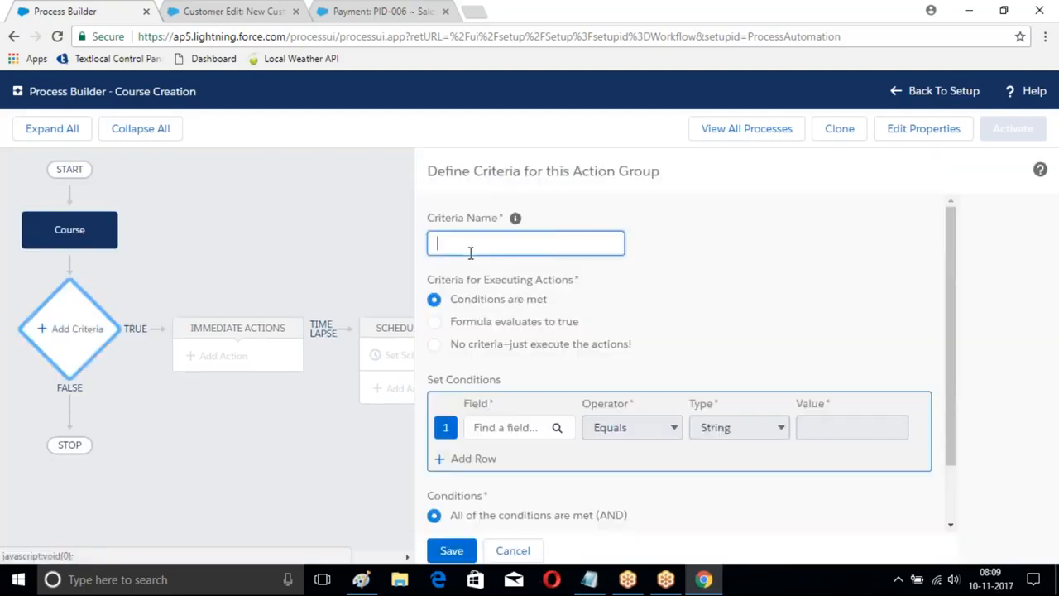
{"action": "type", "text": "Fee"}
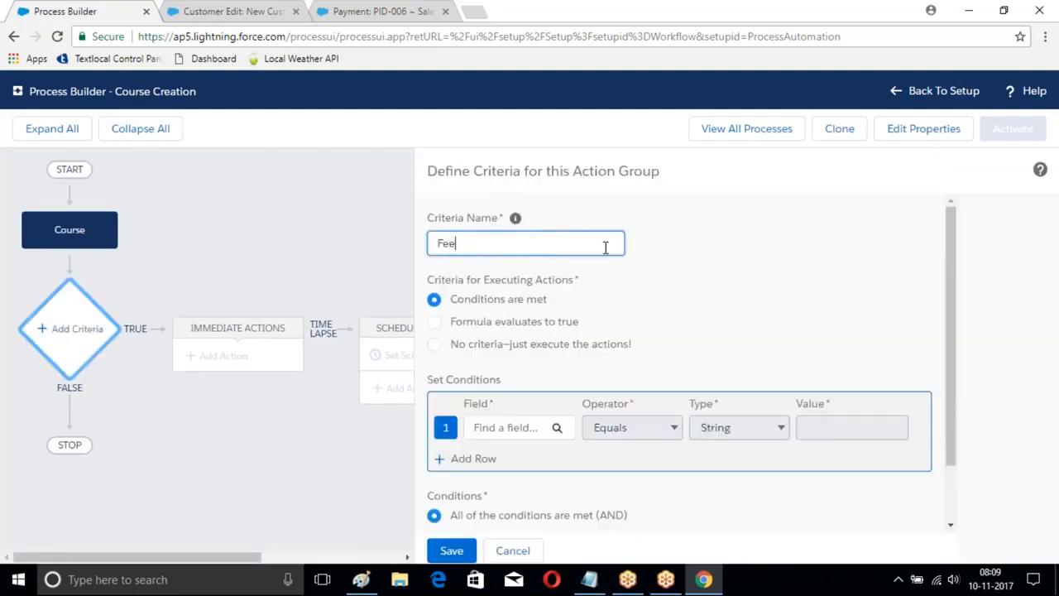
{"action": "left_click", "coordinate": [506, 427]}
{"action": "type", "text": "fee"}
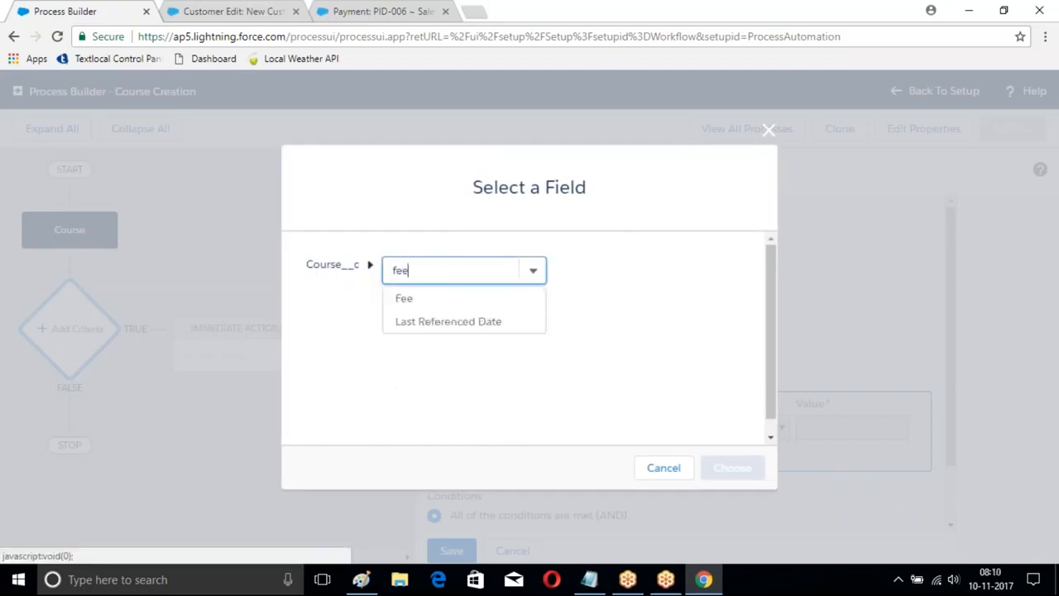
{"action": "left_click", "coordinate": [403, 298]}
{"action": "left_click", "coordinate": [736, 468]}
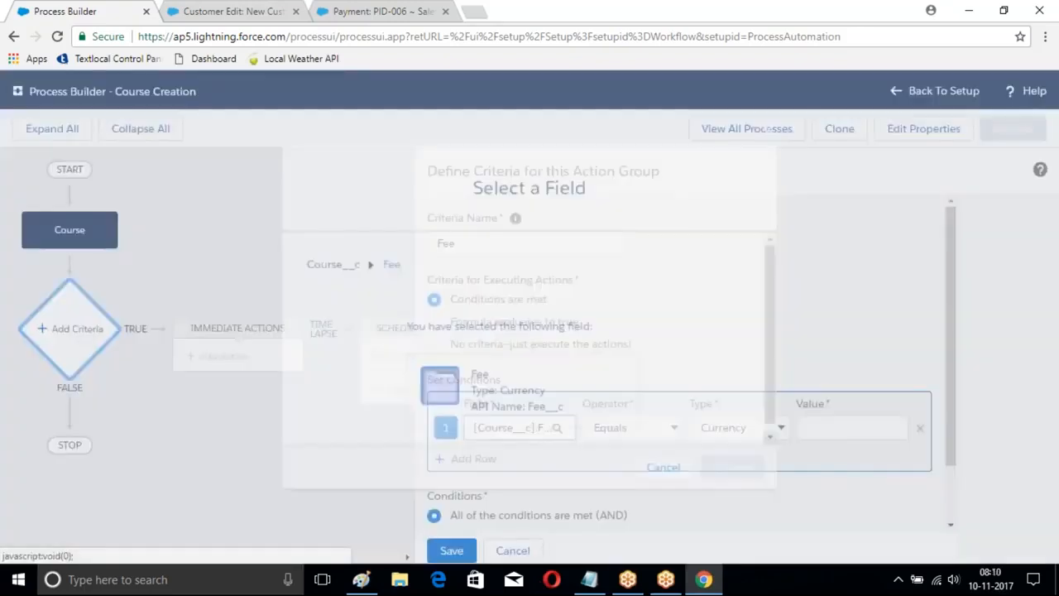
Step: Set the Fee condition to Greater than with a currency value of 10,000 and save the criteria
{"action": "left_click", "coordinate": [633, 427]}
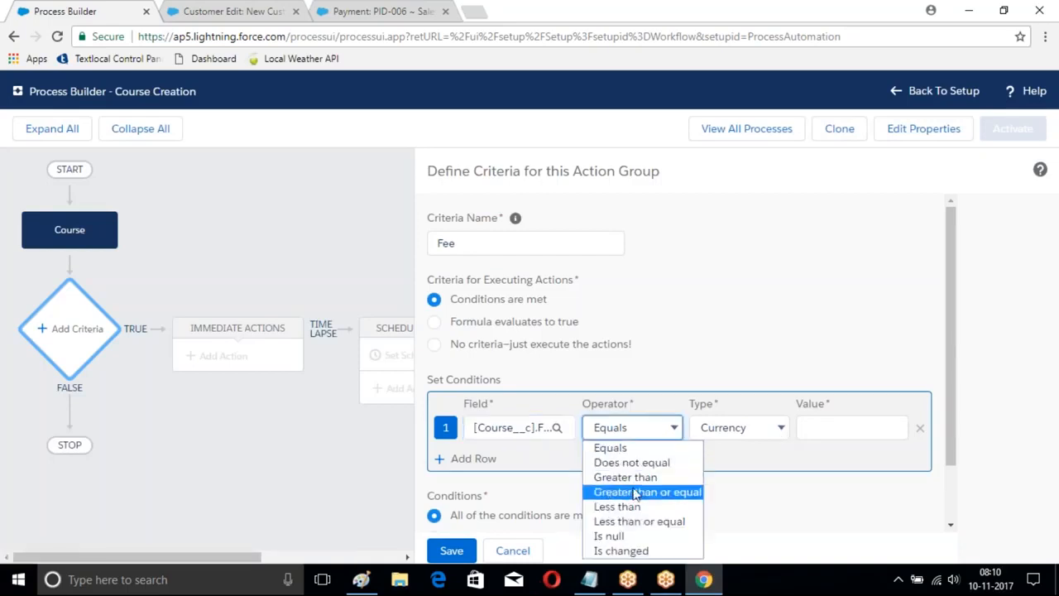
{"action": "left_click", "coordinate": [624, 478]}
{"action": "left_click", "coordinate": [818, 429]}
{"action": "type", "text": "10,000"}
{"action": "scroll", "coordinate": [819, 430], "scroll_direction": "down", "scroll_amount": 2}
{"action": "left_click", "coordinate": [451, 550]}
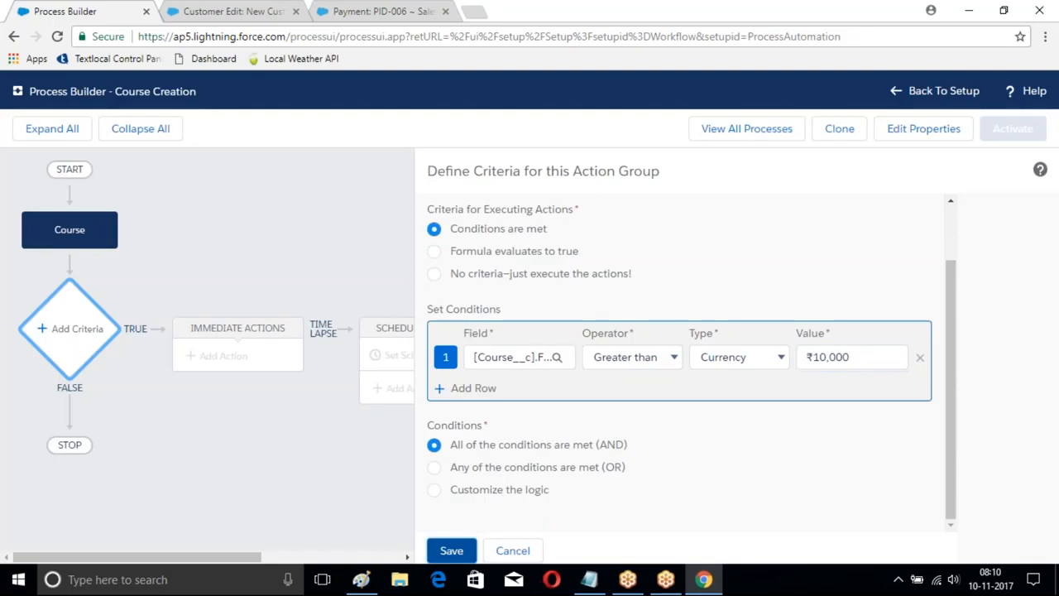
Step: Add an immediate action of type Processes named Branch Creation that invokes the Branch Proces process
{"action": "left_click", "coordinate": [211, 362]}
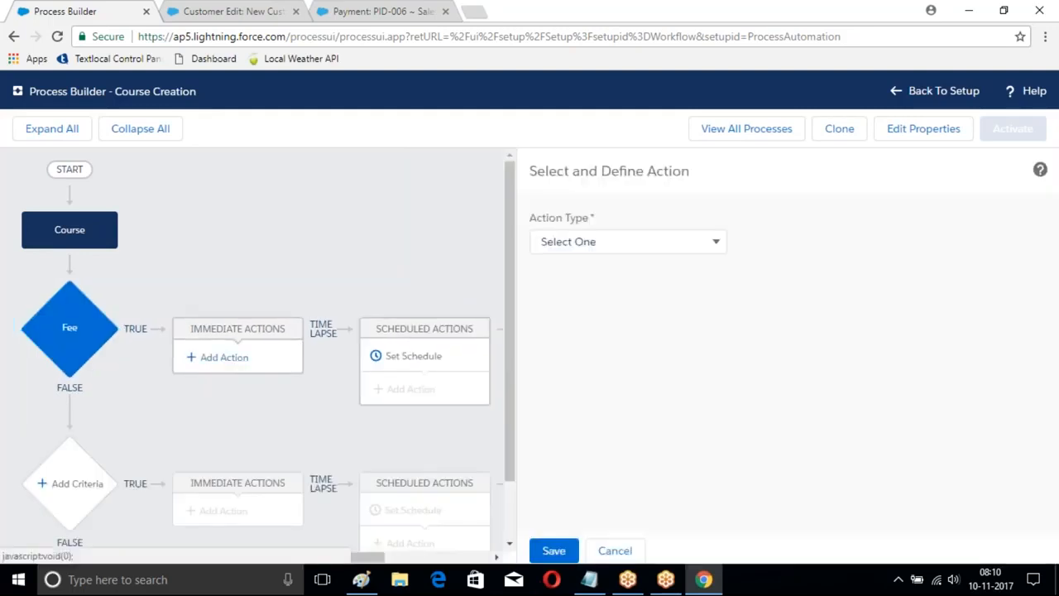
{"action": "left_click", "coordinate": [631, 245]}
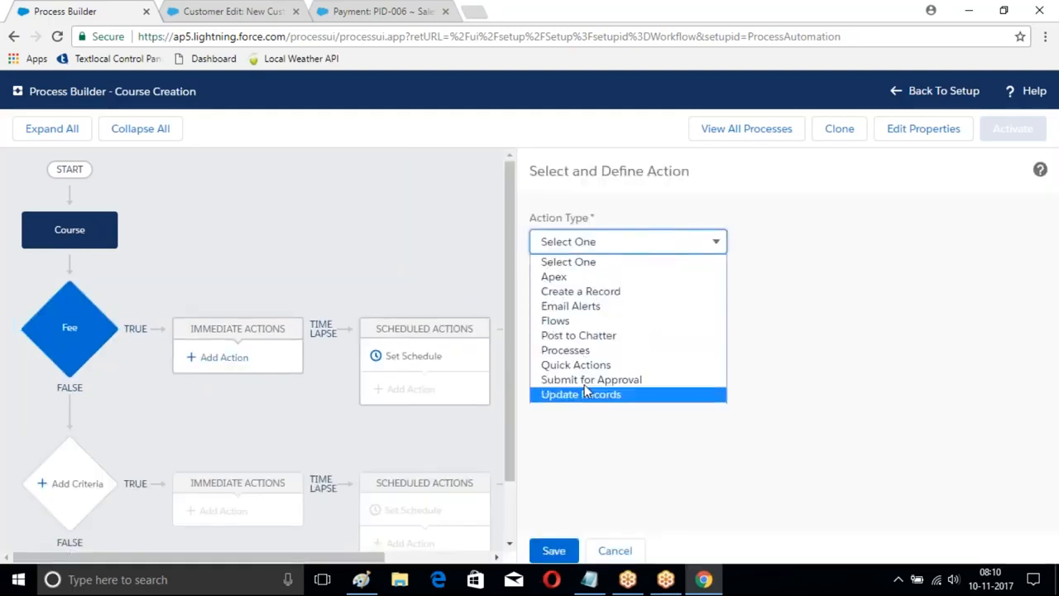
{"action": "left_click", "coordinate": [570, 350]}
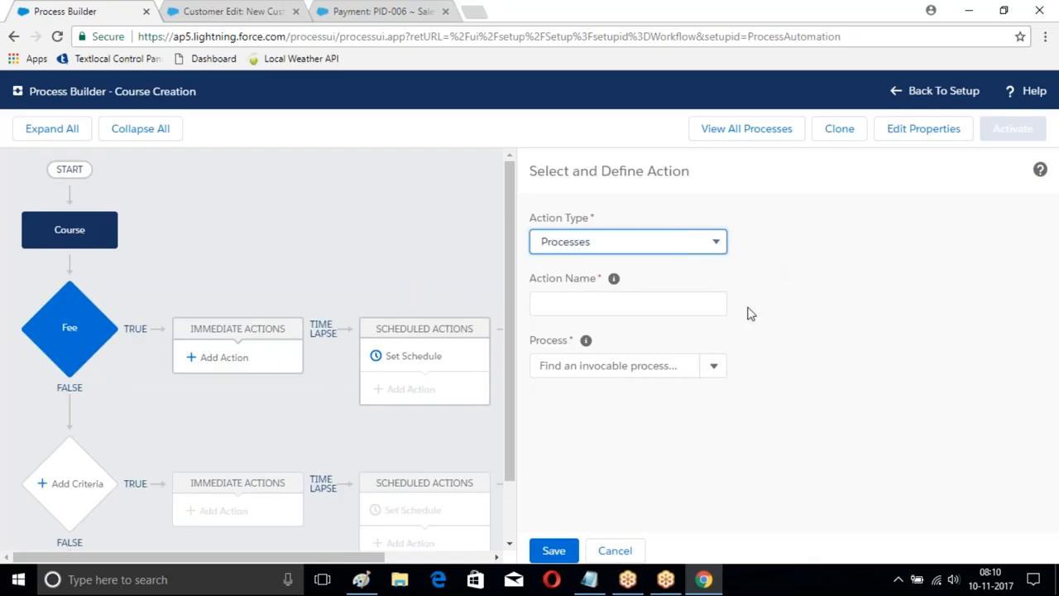
{"action": "left_click", "coordinate": [583, 301]}
{"action": "type", "text": "Bran"}
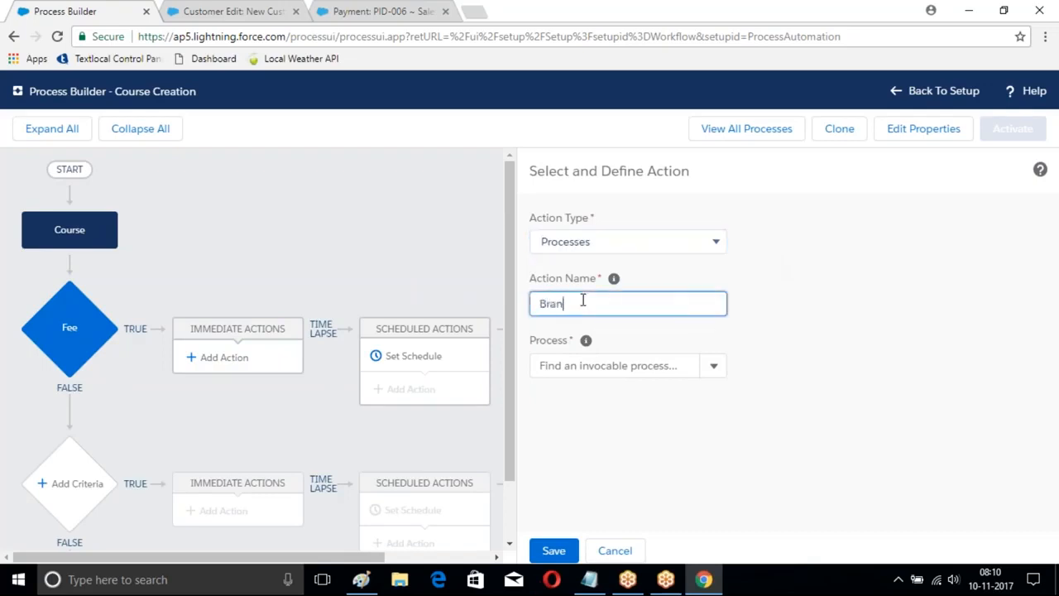
{"action": "type", "text": "ch Creation"}
{"action": "left_click", "coordinate": [608, 365]}
{"action": "left_click", "coordinate": [572, 394]}
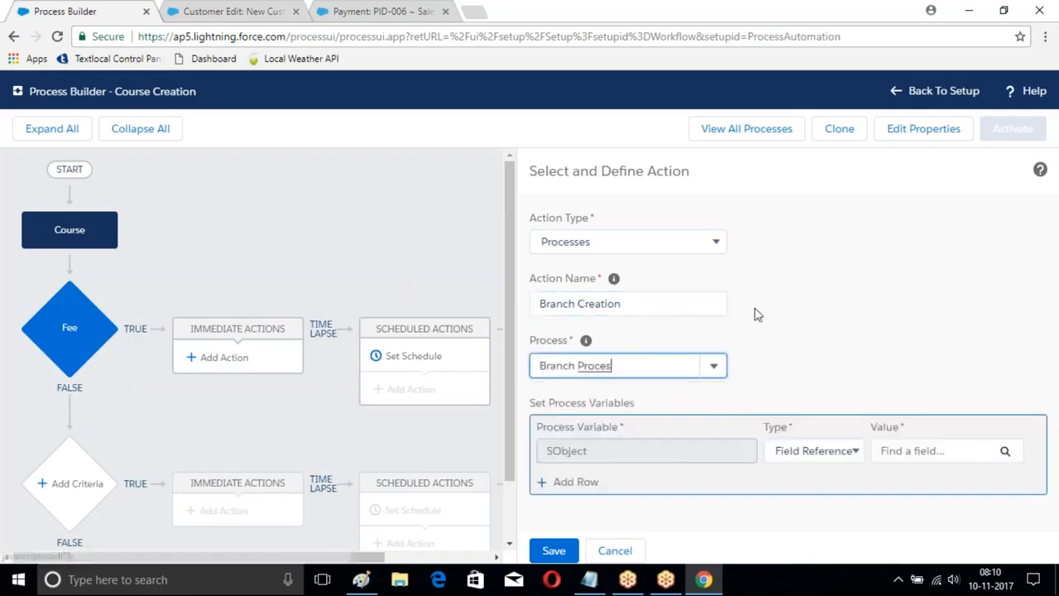
Step: Set the SObject process variable to the Course__c record that started the process
{"action": "left_click", "coordinate": [859, 450]}
{"action": "left_click", "coordinate": [940, 450]}
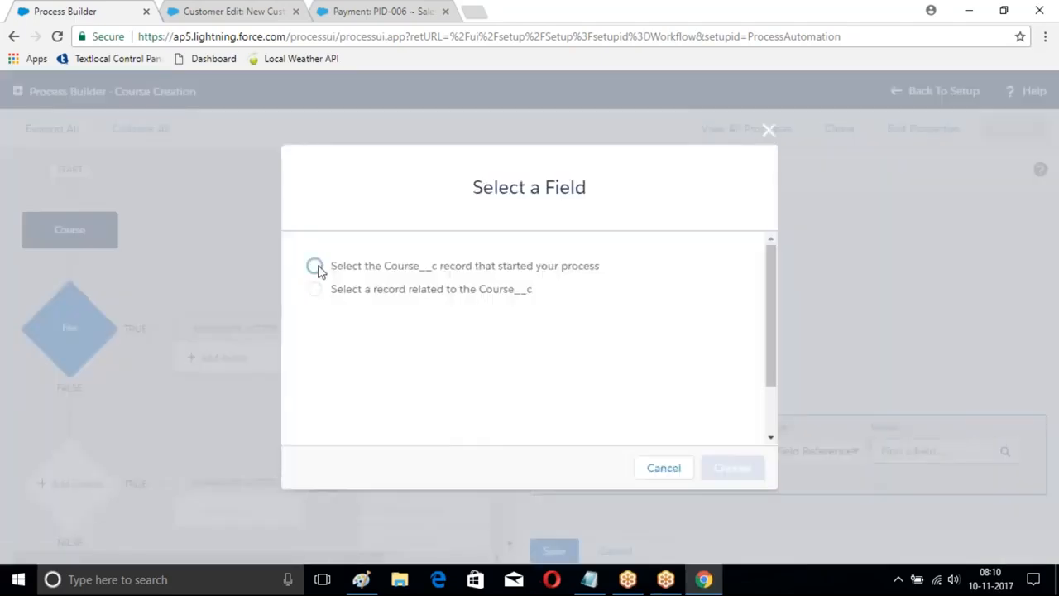
{"action": "left_click", "coordinate": [315, 266]}
{"action": "left_click", "coordinate": [732, 468]}
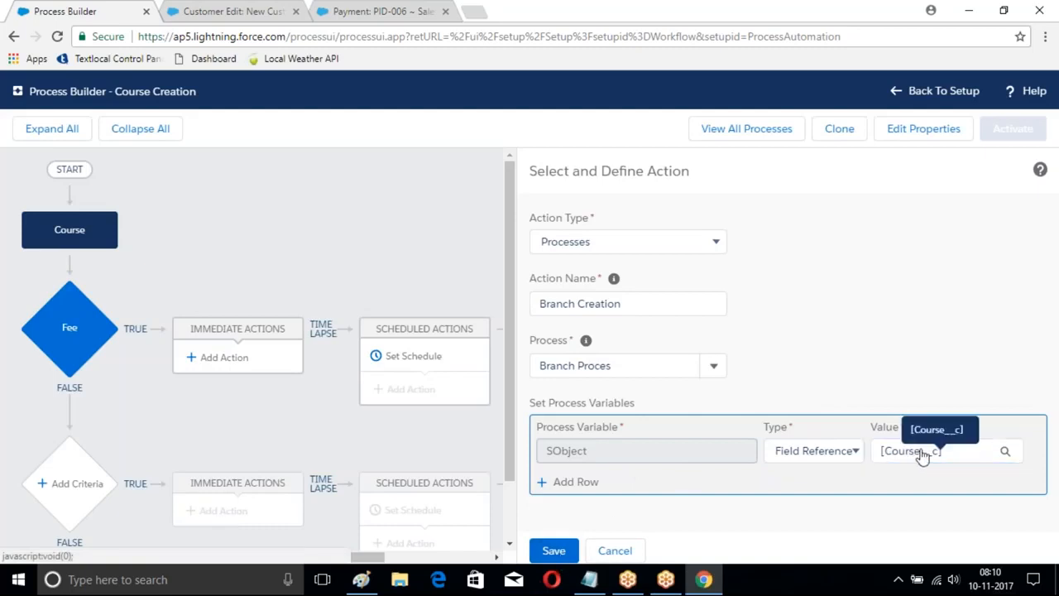
{"action": "left_click", "coordinate": [960, 457]}
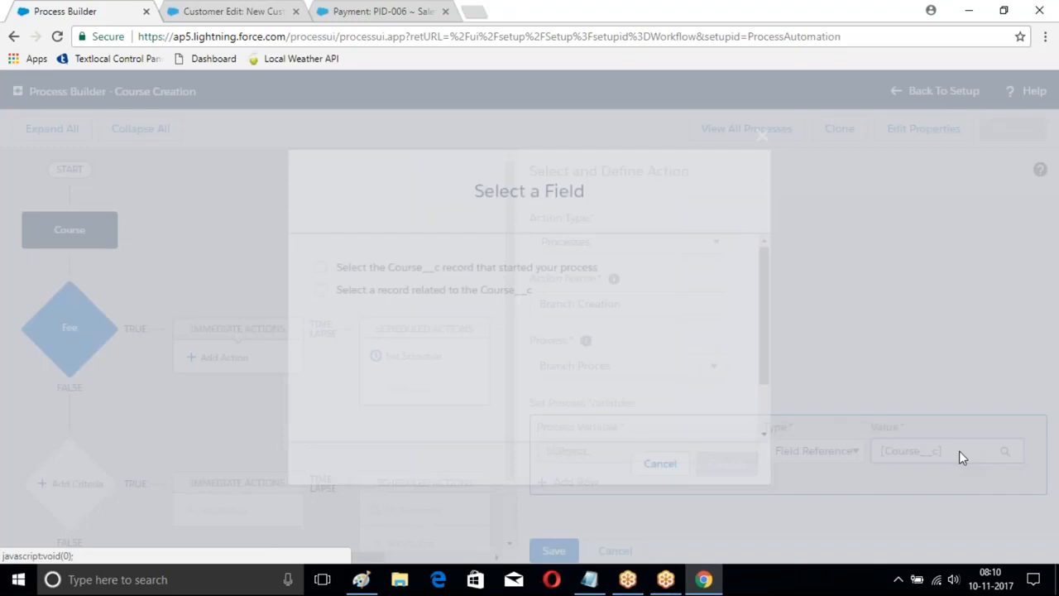
{"action": "left_click", "coordinate": [761, 135]}
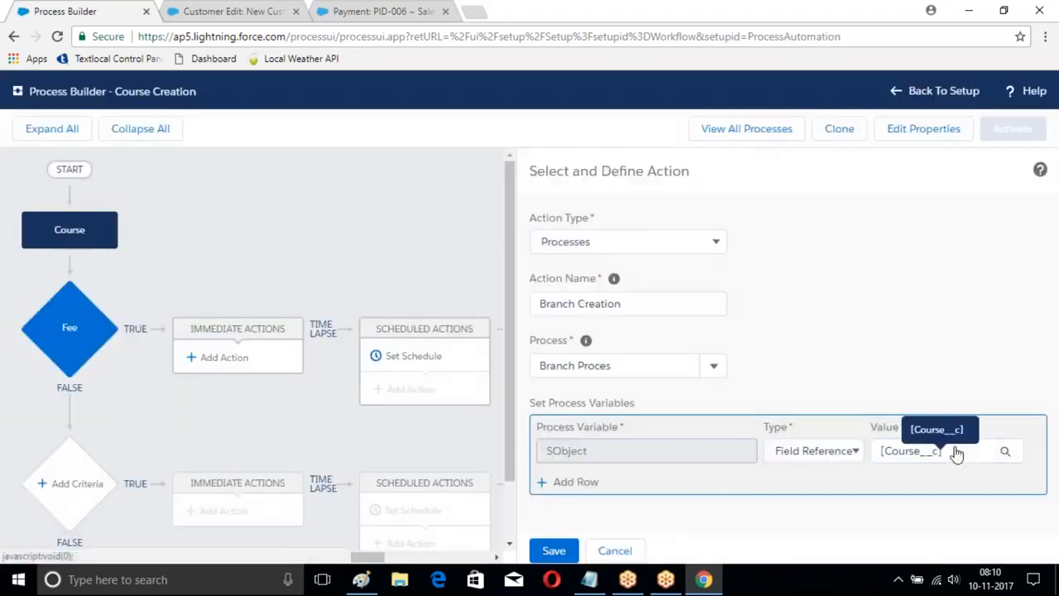
{"action": "left_click", "coordinate": [853, 450]}
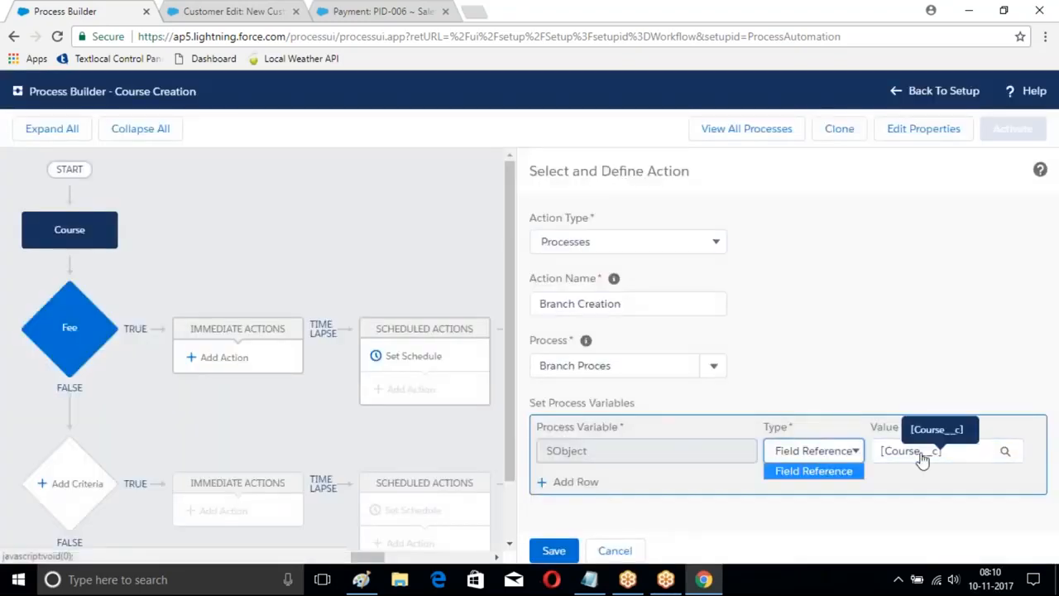
Step: Reselect the Course__c record that started the process as the SObject value and save the Branch Creation action
{"action": "left_click", "coordinate": [949, 456]}
{"action": "left_click", "coordinate": [949, 457]}
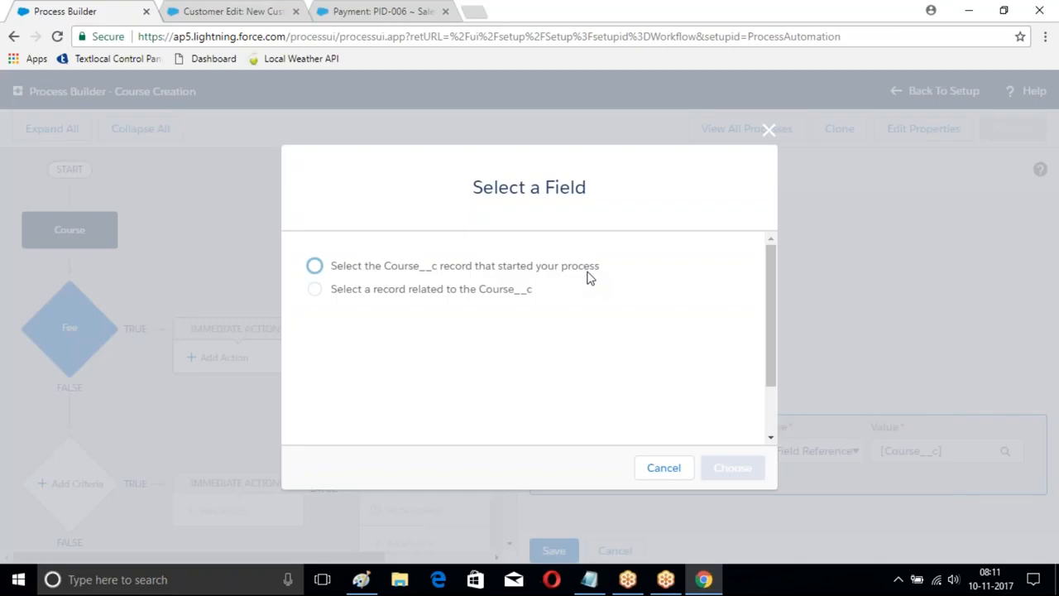
{"action": "left_click", "coordinate": [314, 266]}
{"action": "left_click", "coordinate": [740, 467]}
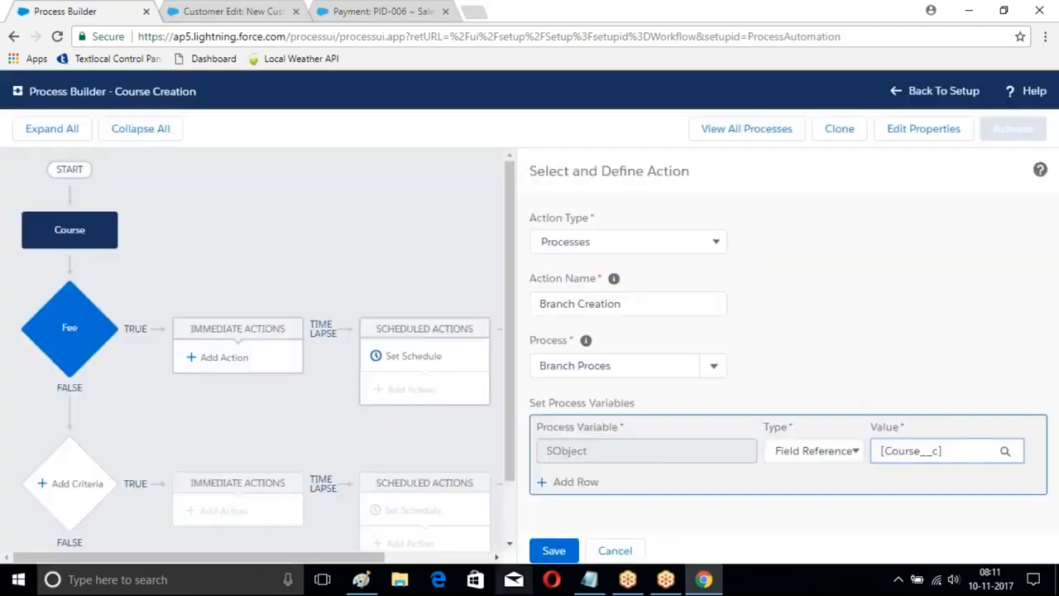
{"action": "left_click", "coordinate": [556, 550]}
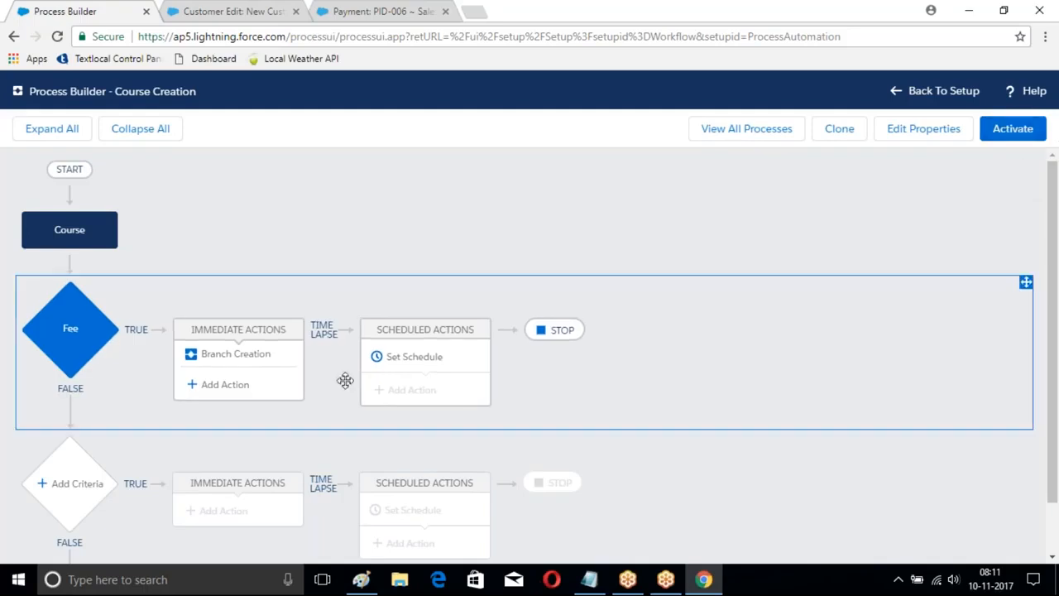
Step: Start a second immediate action under Fee of type Create a Record with Customer as the record type
{"action": "left_click", "coordinate": [240, 385]}
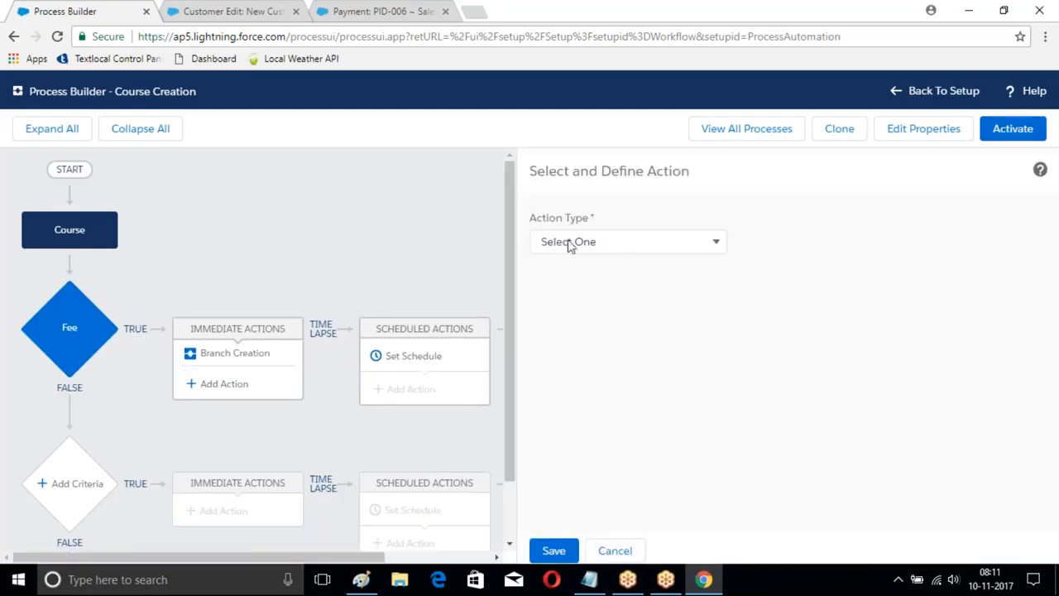
{"action": "left_click", "coordinate": [639, 246]}
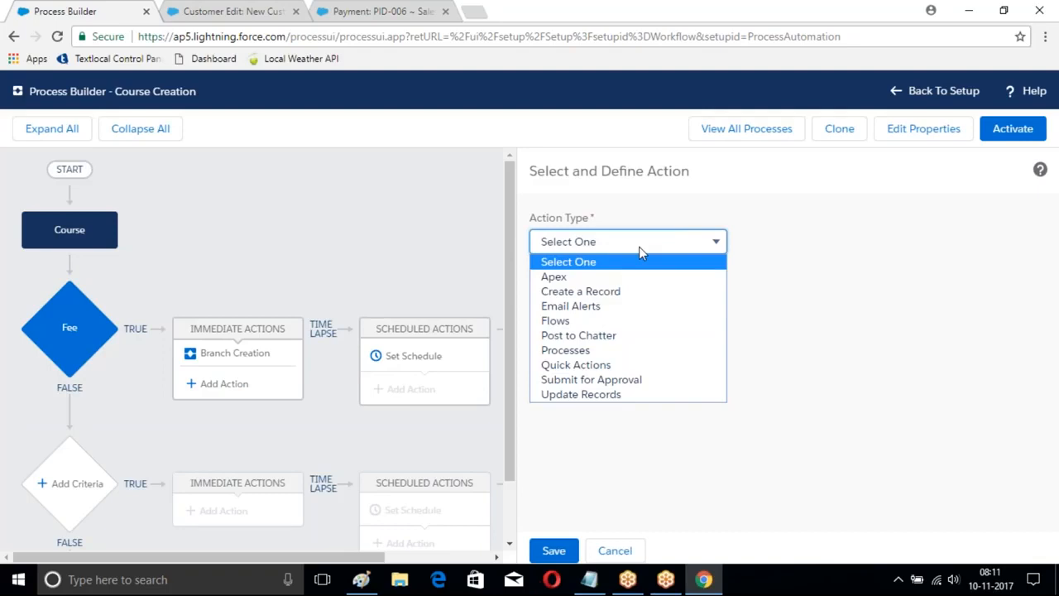
{"action": "left_click", "coordinate": [571, 291]}
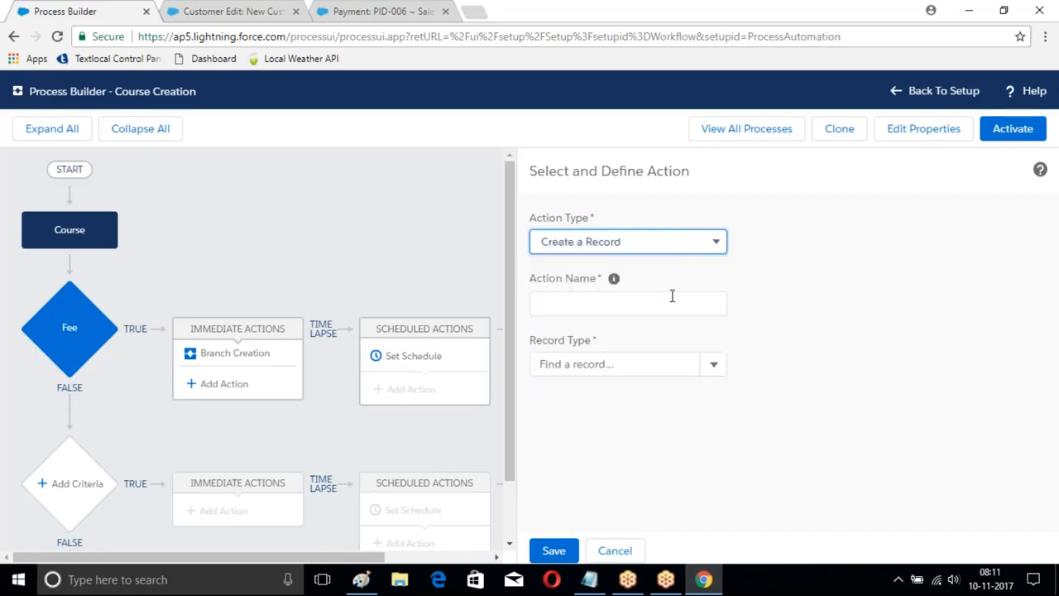
{"action": "left_click", "coordinate": [711, 368]}
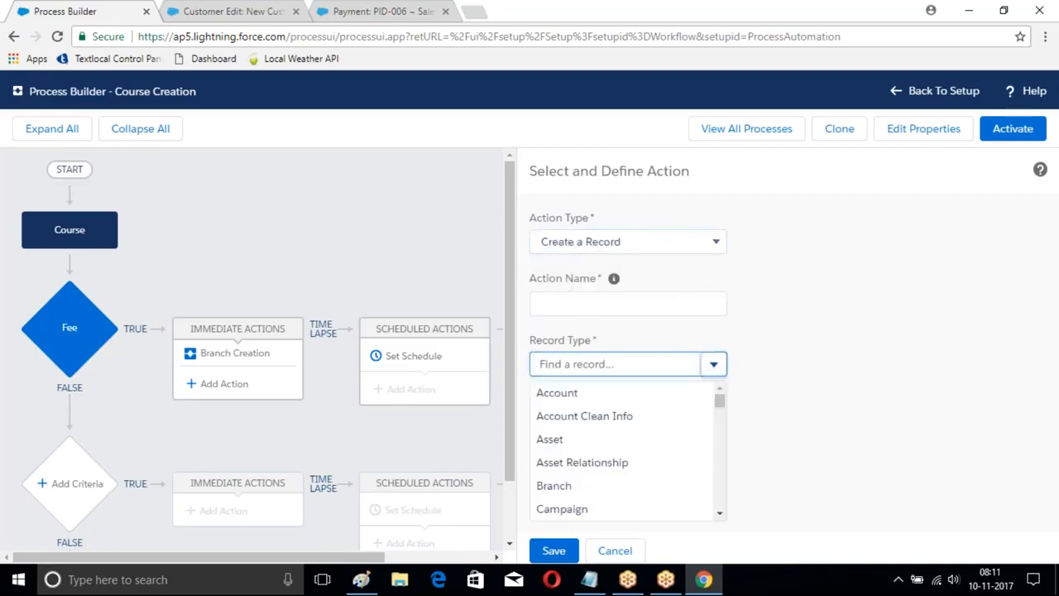
{"action": "scroll", "coordinate": [580, 438], "scroll_direction": "down", "scroll_amount": 3}
{"action": "scroll", "coordinate": [578, 434], "scroll_direction": "down", "scroll_amount": 2}
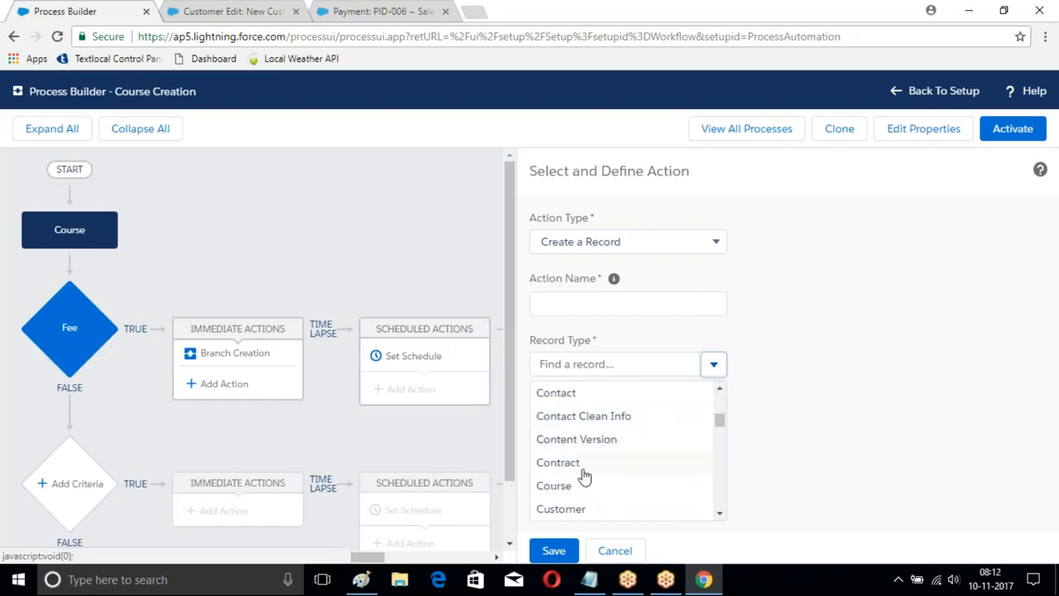
{"action": "left_click", "coordinate": [558, 507]}
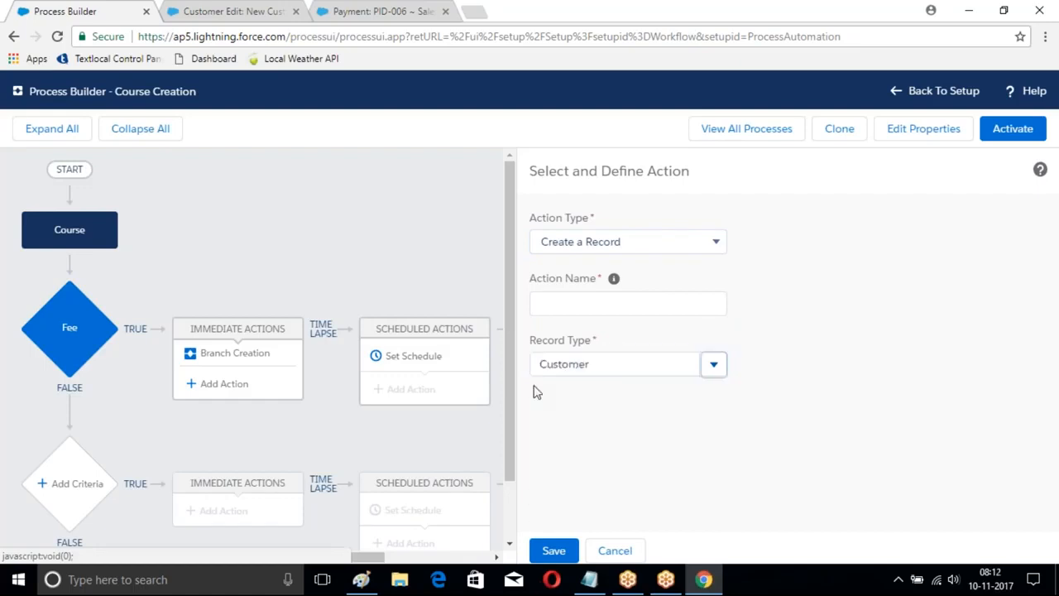
Step: Set the customer record's Last Name to a field reference to the Course Name field of Course__c
{"action": "scroll", "coordinate": [852, 314], "scroll_direction": "down", "scroll_amount": 1}
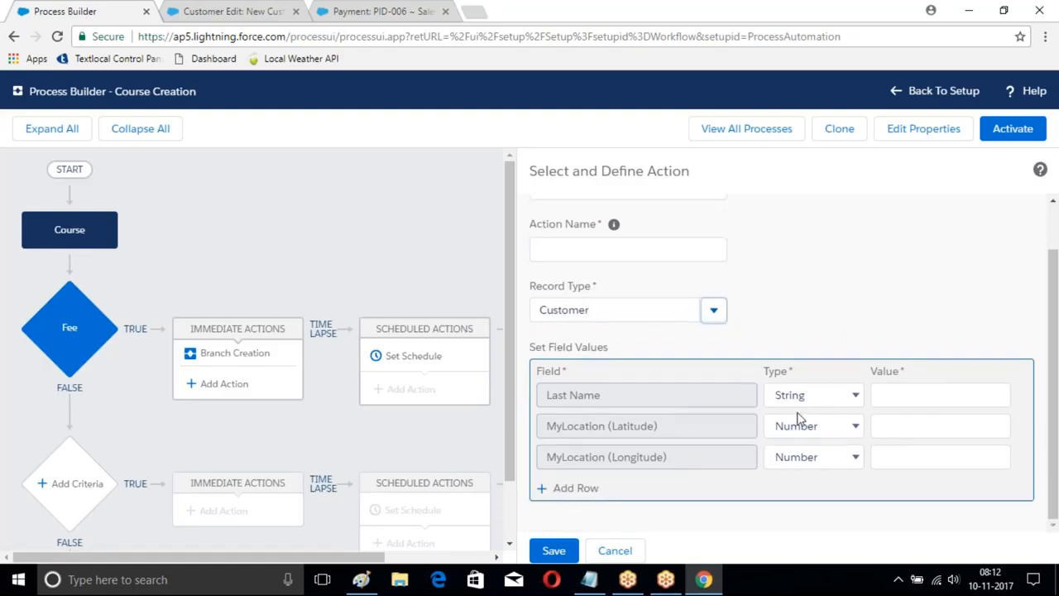
{"action": "left_click", "coordinate": [800, 396]}
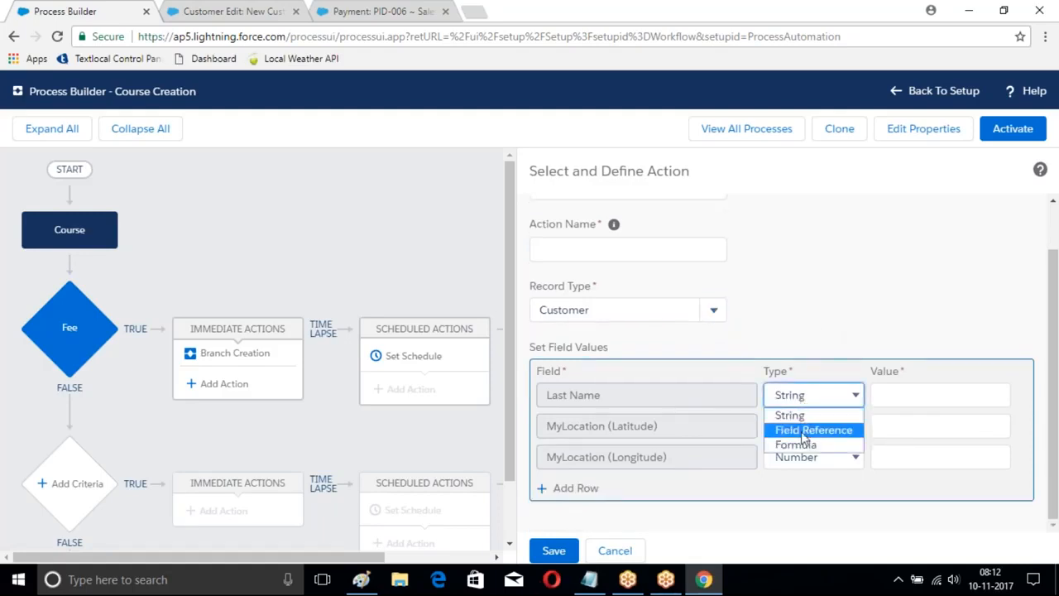
{"action": "left_click", "coordinate": [809, 431]}
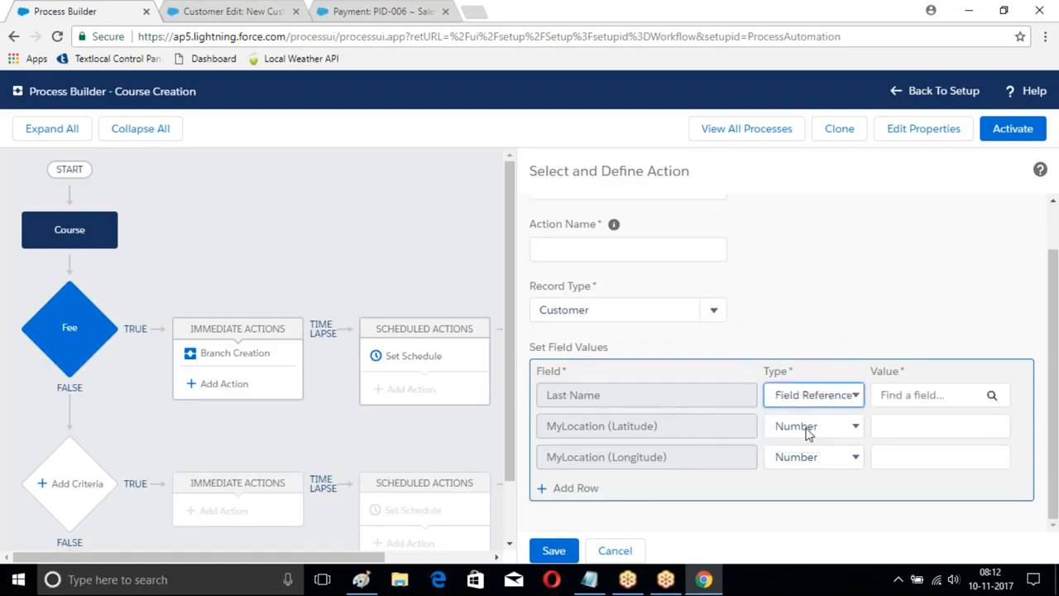
{"action": "left_click", "coordinate": [989, 396]}
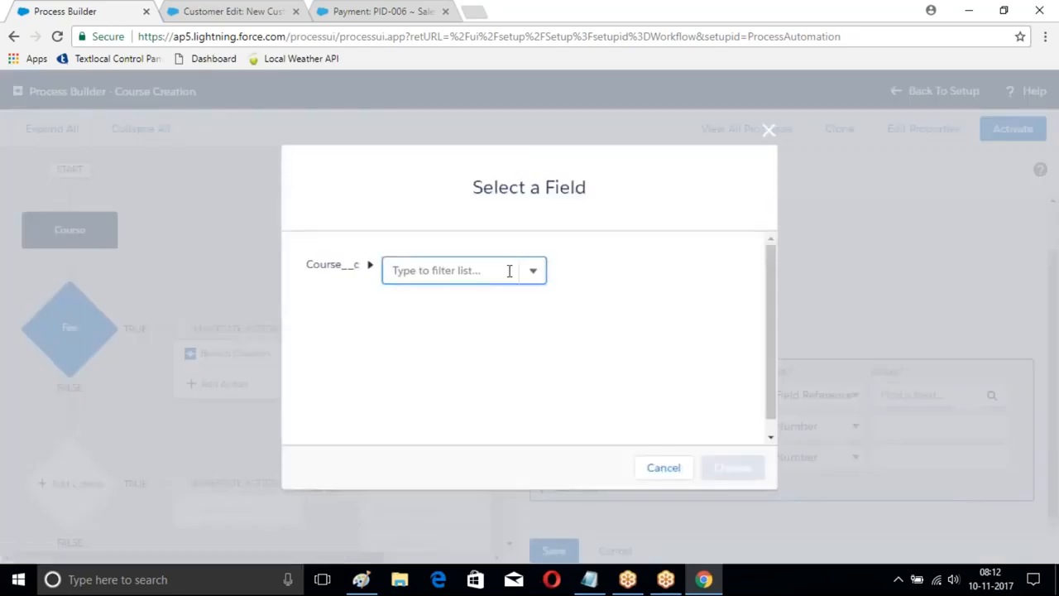
{"action": "left_click", "coordinate": [533, 273]}
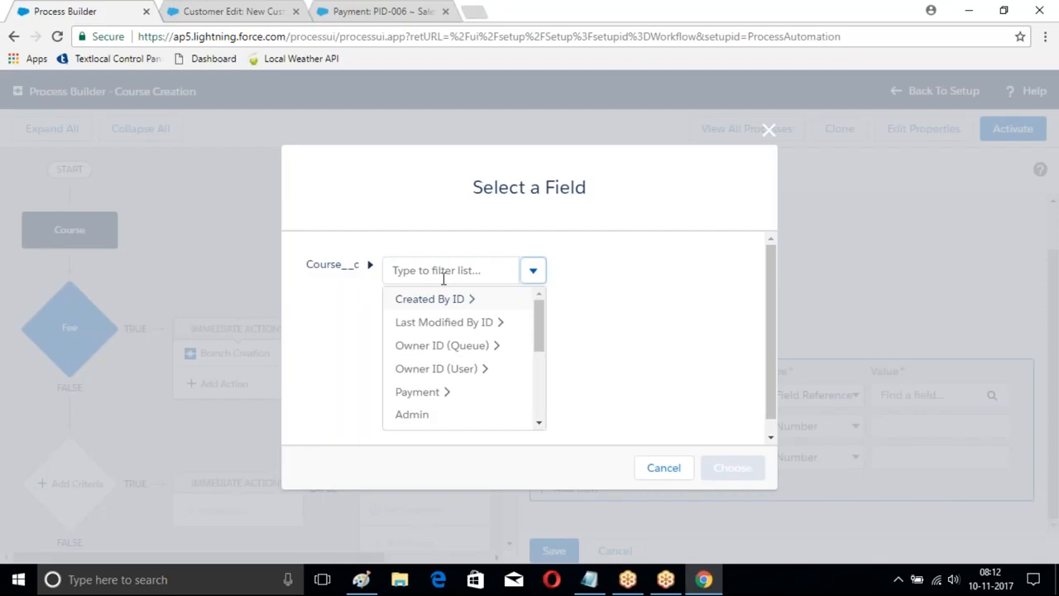
{"action": "scroll", "coordinate": [455, 359], "scroll_direction": "down", "scroll_amount": 5}
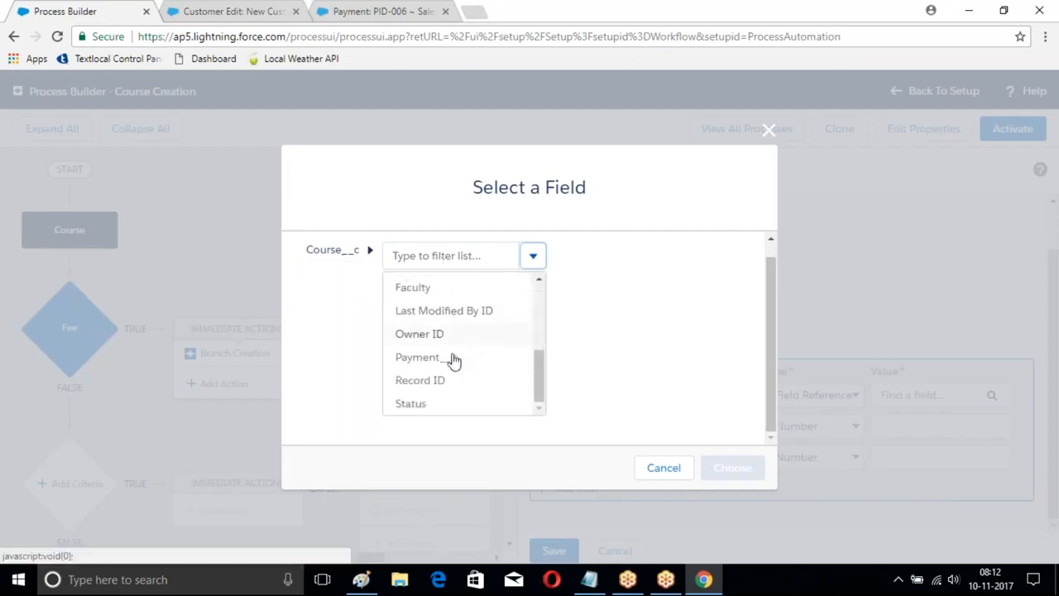
{"action": "scroll", "coordinate": [451, 369], "scroll_direction": "up", "scroll_amount": 3}
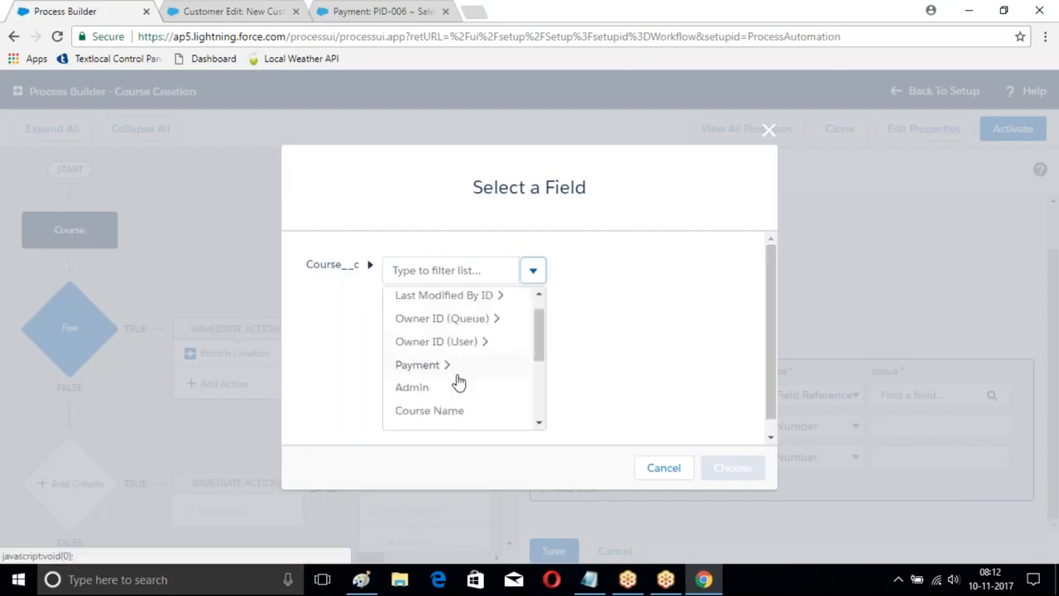
{"action": "left_click", "coordinate": [428, 409]}
{"action": "left_click", "coordinate": [719, 467]}
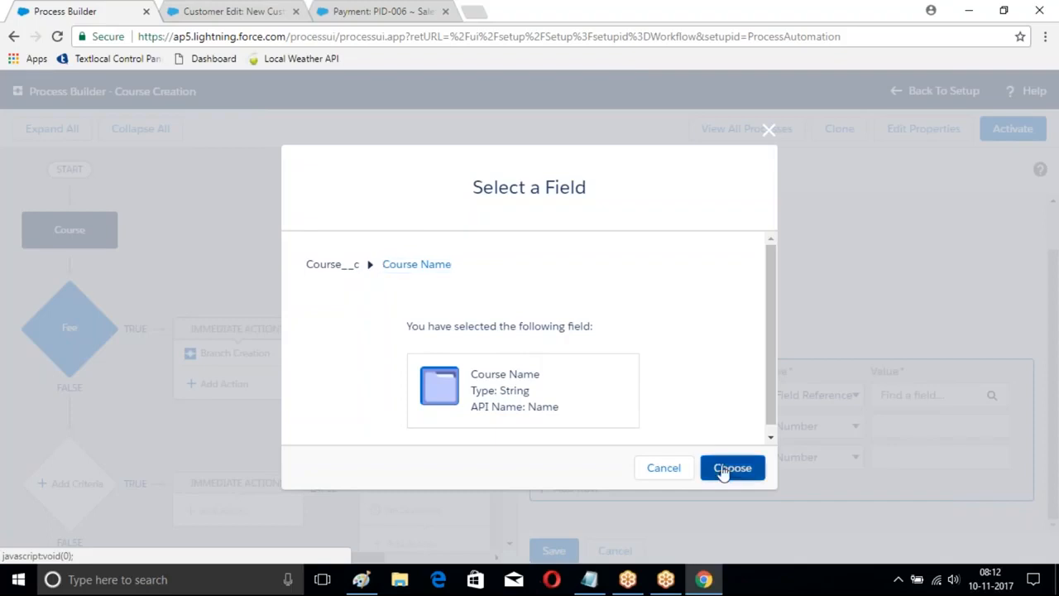
Step: Try a field reference for MyLocation (Latitude), and discard the unsaved Create a Record action
{"action": "left_click", "coordinate": [844, 422]}
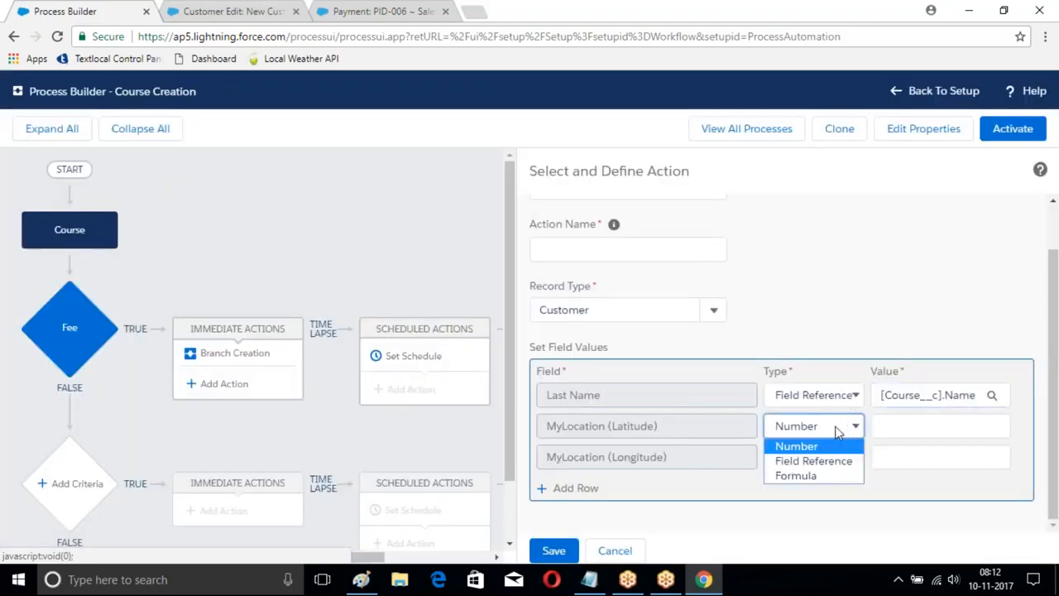
{"action": "left_click", "coordinate": [807, 461]}
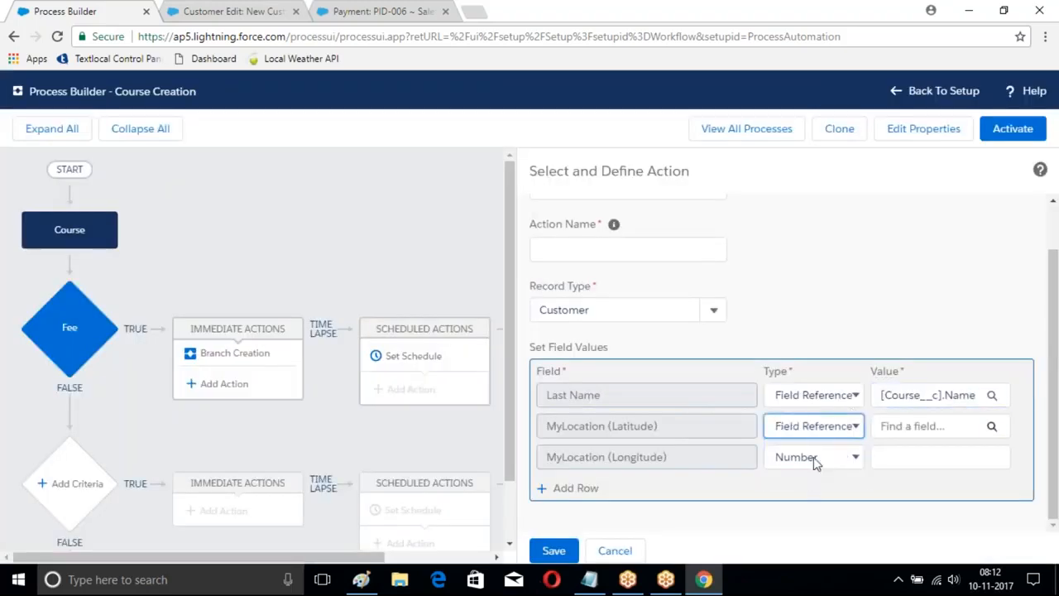
{"action": "left_click", "coordinate": [991, 425]}
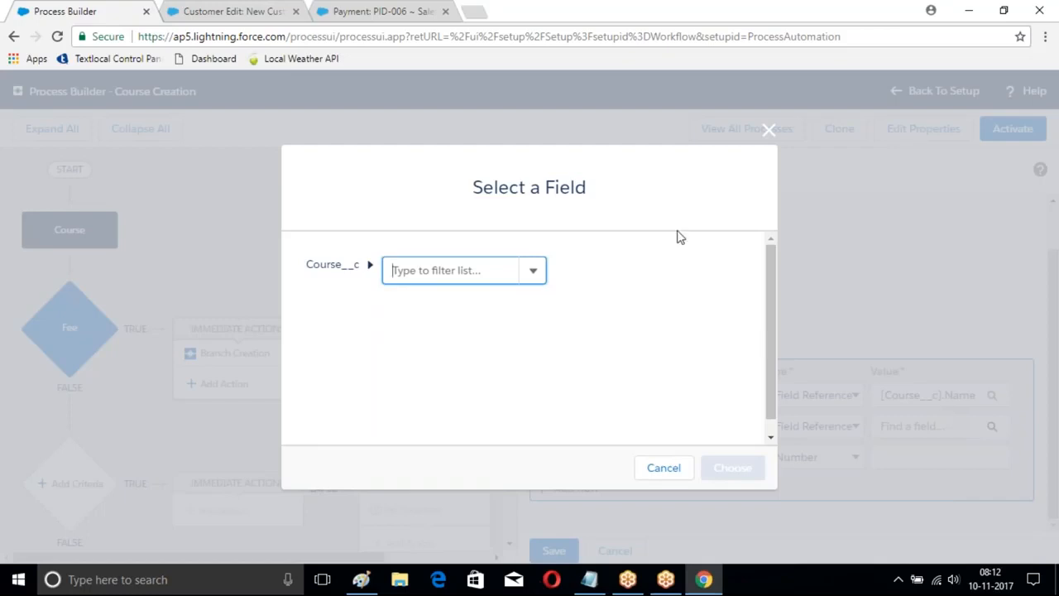
{"action": "left_click", "coordinate": [763, 134]}
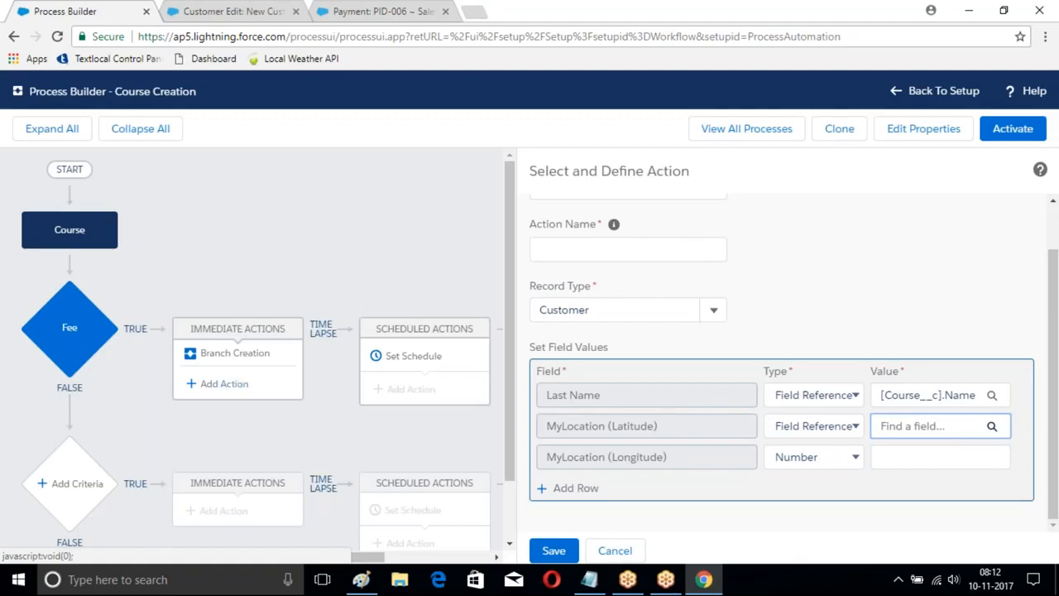
{"action": "left_click", "coordinate": [618, 551]}
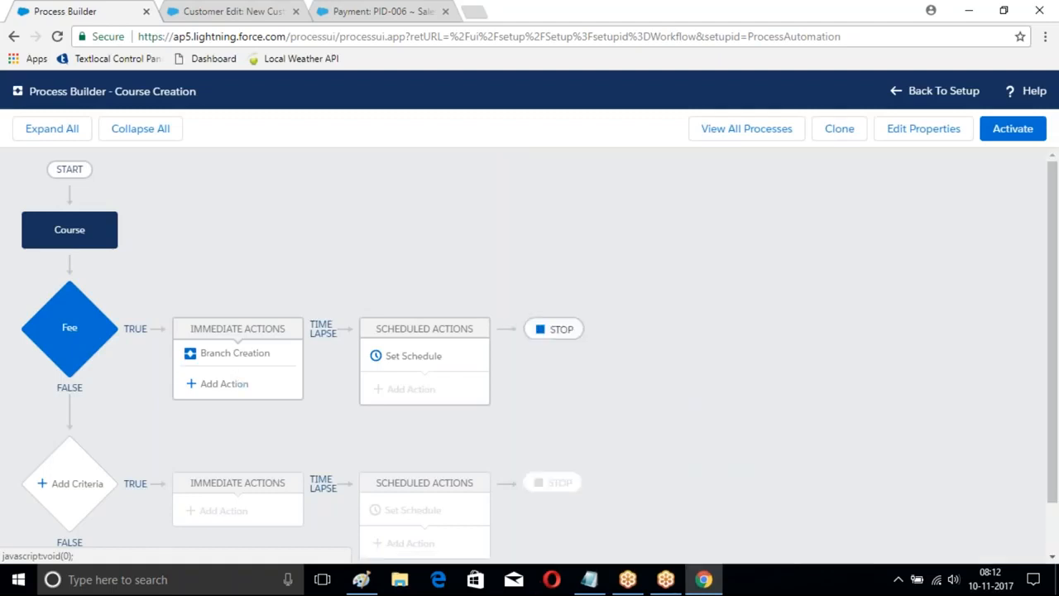
{"action": "left_click", "coordinate": [252, 385]}
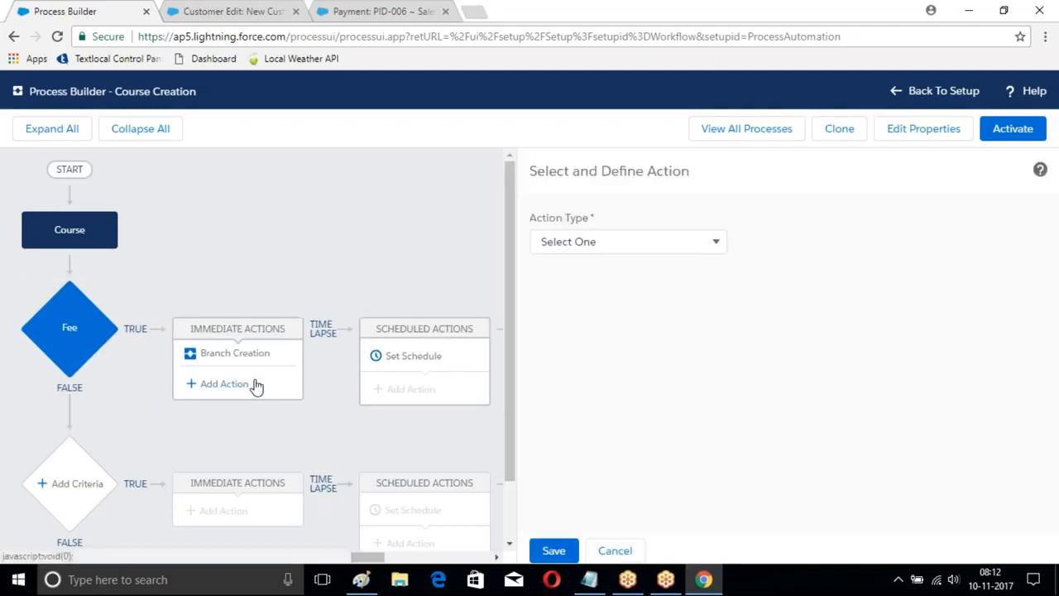
{"action": "left_click", "coordinate": [649, 245]}
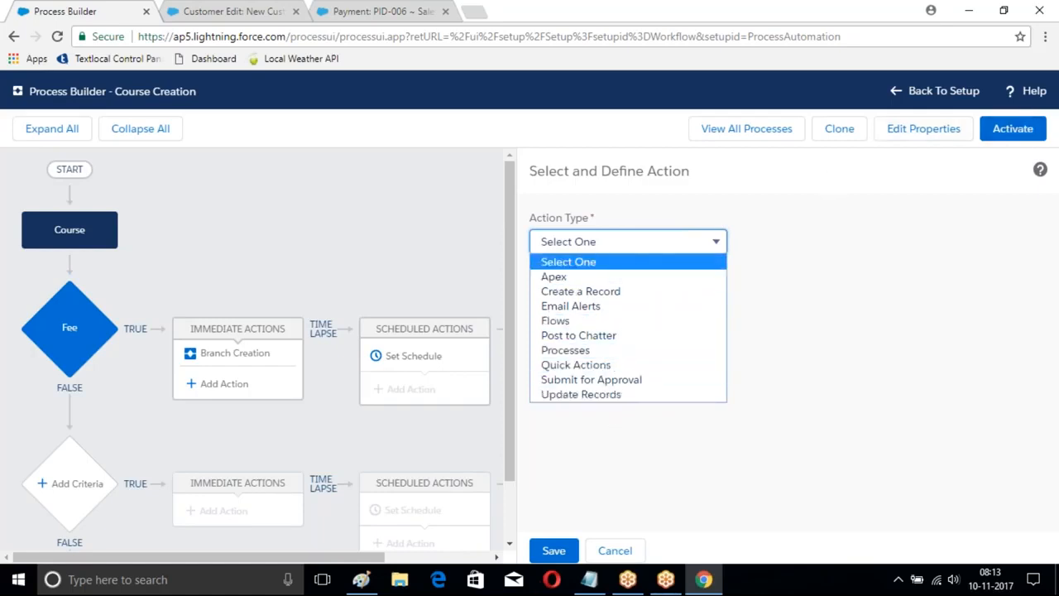
{"action": "left_click", "coordinate": [832, 311]}
{"action": "left_click", "coordinate": [632, 549]}
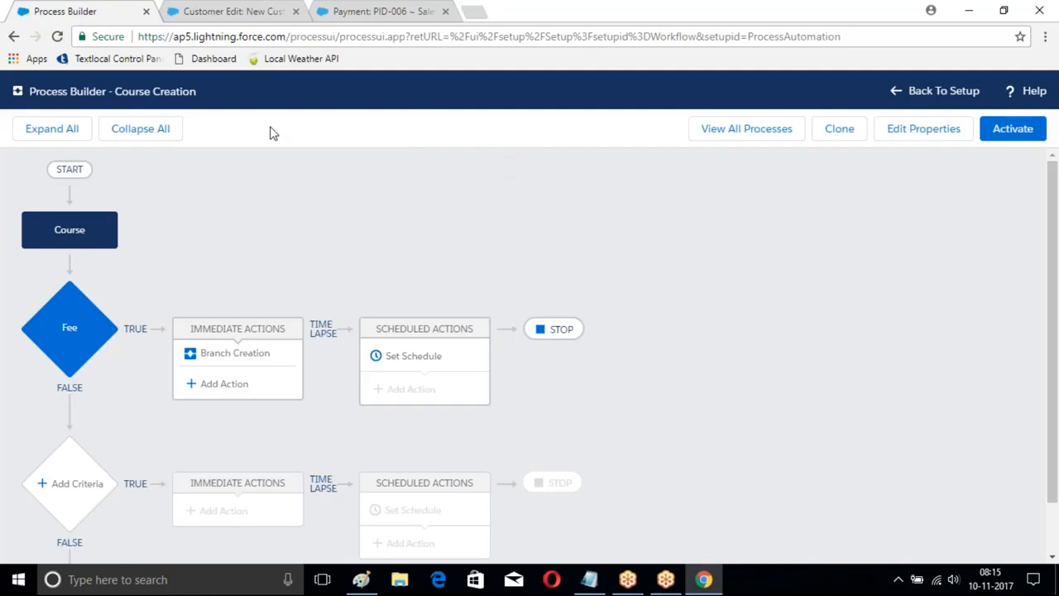
Step: Leave the Course Creation process and open the Burlington Textiles Corp of America account record
{"action": "left_click", "coordinate": [947, 91]}
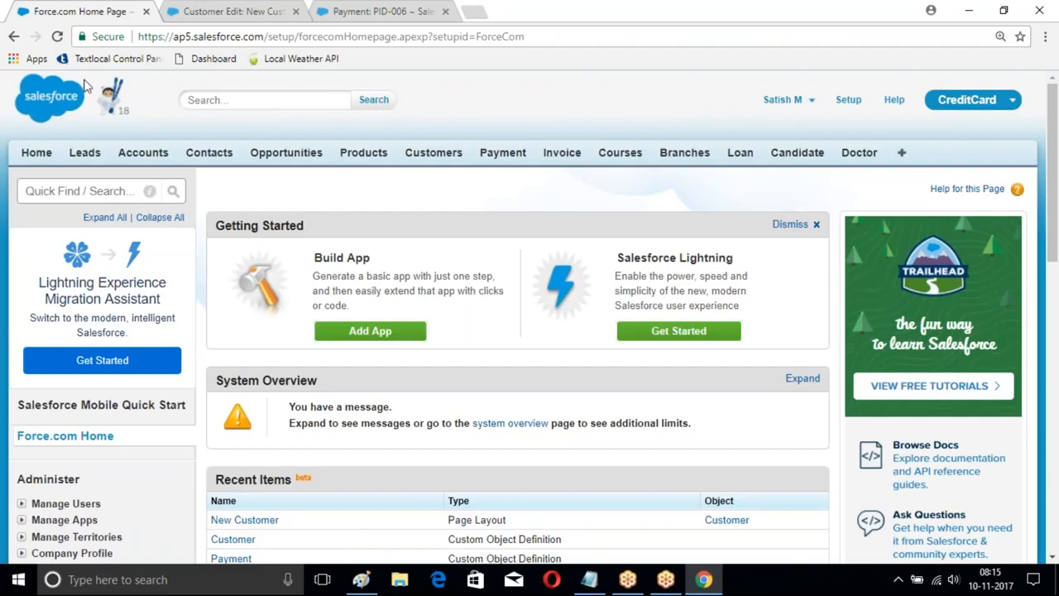
{"action": "left_click", "coordinate": [139, 153]}
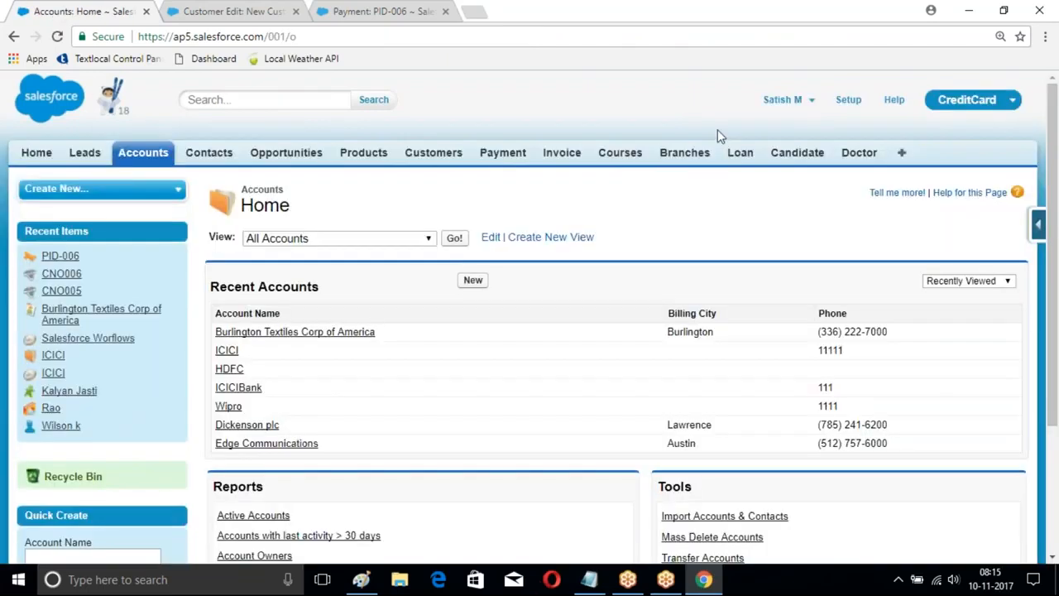
{"action": "scroll", "coordinate": [390, 229], "scroll_direction": "down", "scroll_amount": 1}
{"action": "left_click", "coordinate": [302, 257]}
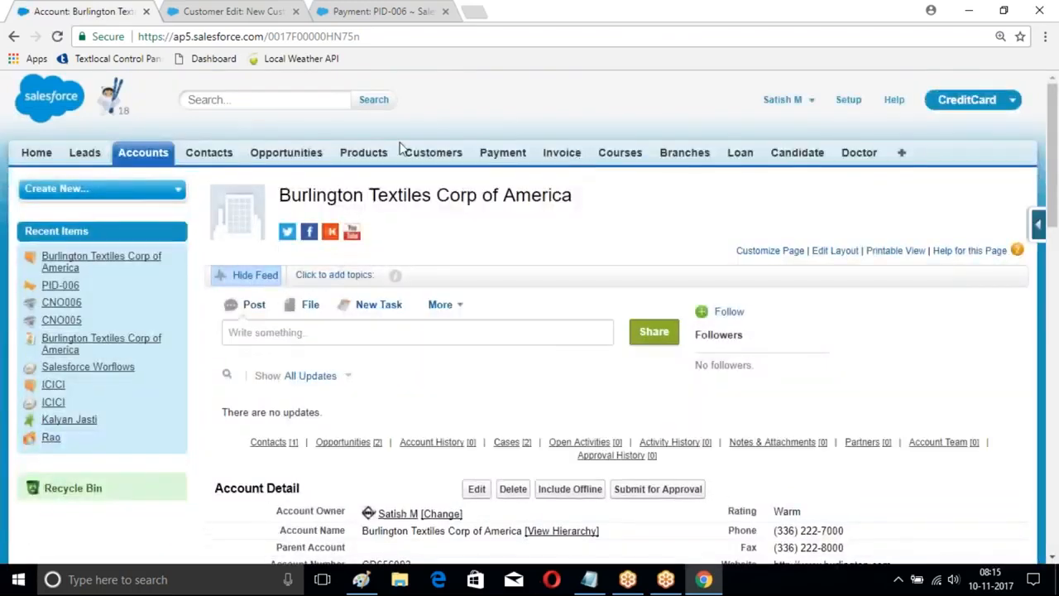
Step: Share a poll on the account's feed asking "Shall we have class on sunday" with the choices Yes and No
{"action": "scroll", "coordinate": [488, 143], "scroll_direction": "down", "scroll_amount": 2}
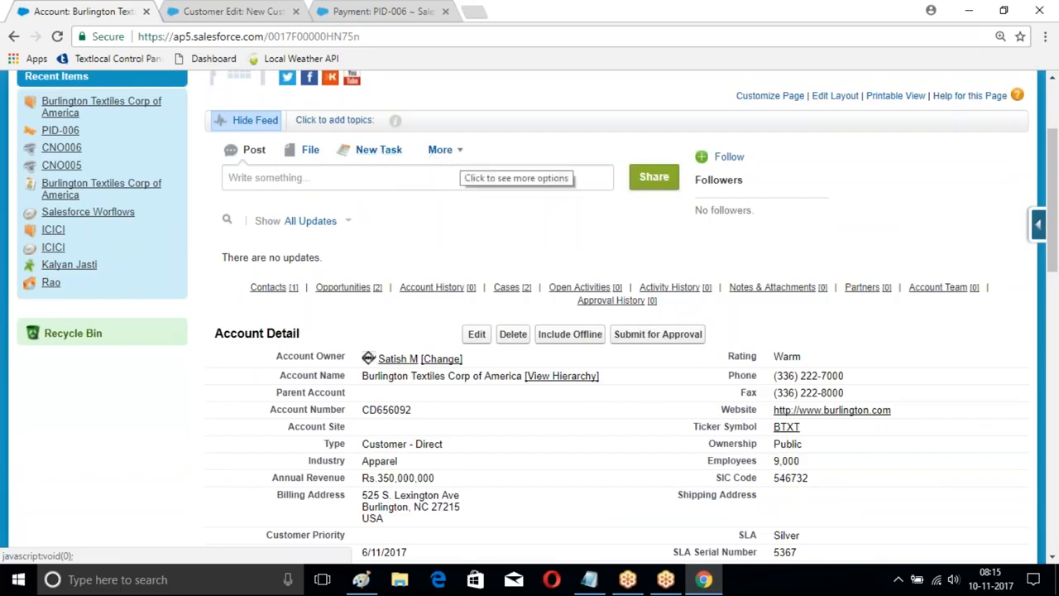
{"action": "left_click", "coordinate": [441, 150]}
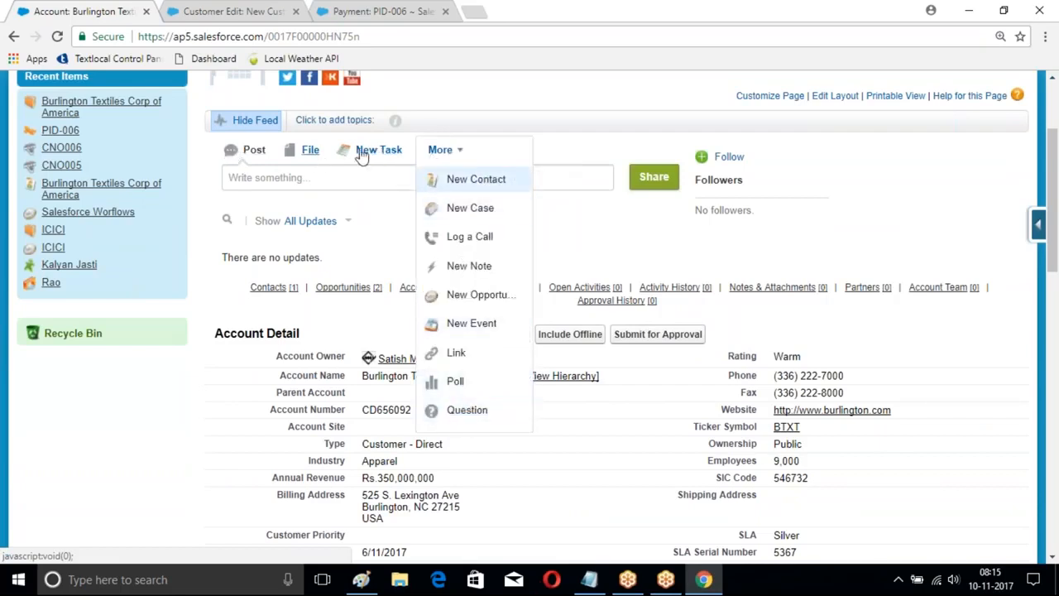
{"action": "left_click", "coordinate": [457, 385]}
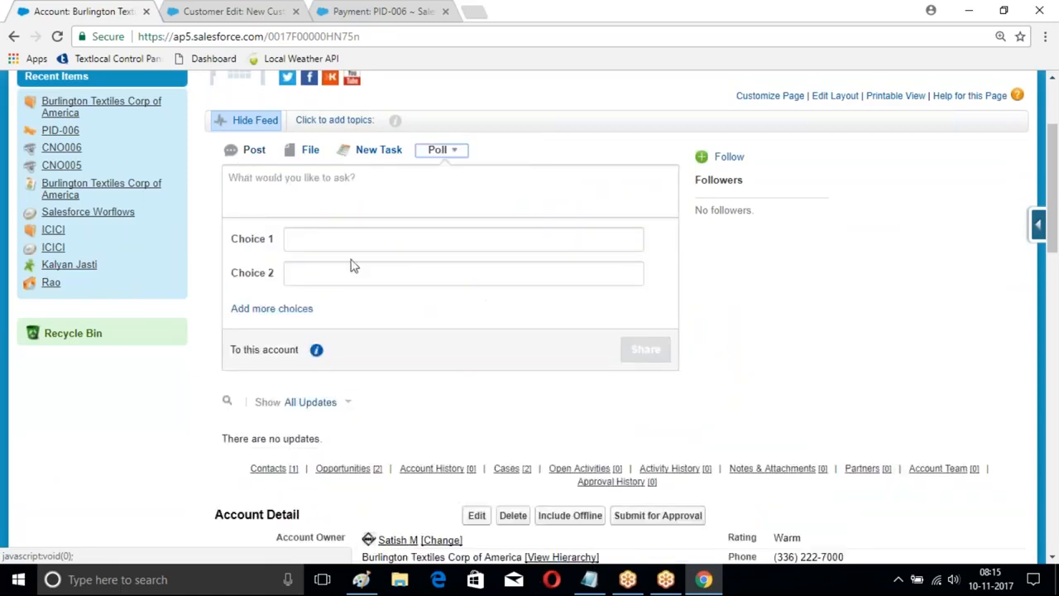
{"action": "left_click", "coordinate": [302, 182]}
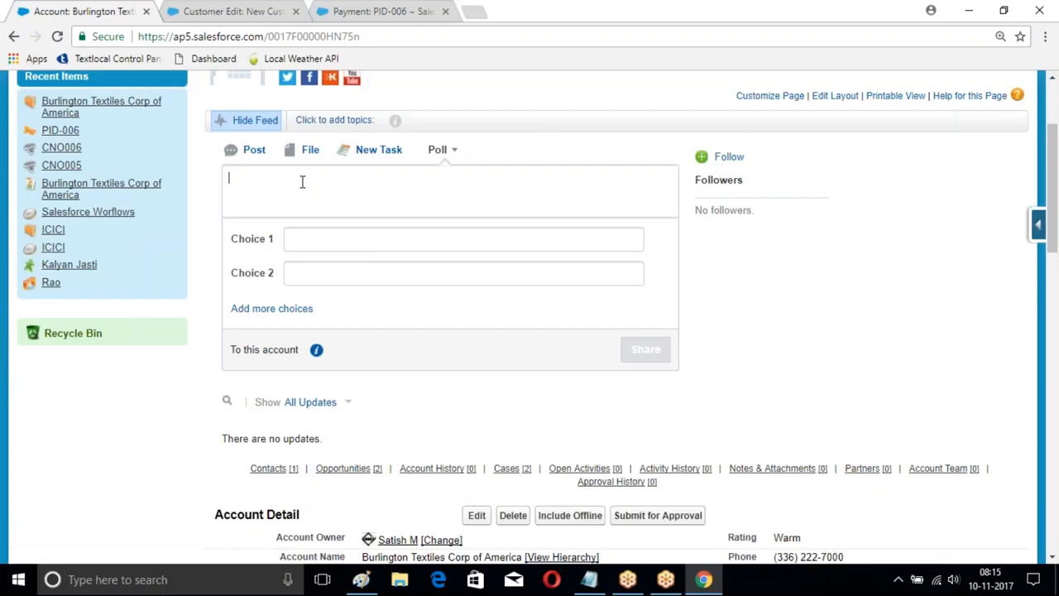
{"action": "type", "text": "Shall we have d"}
{"action": "type", "text": "lass on sunday"}
{"action": "left_click", "coordinate": [310, 238]}
{"action": "type", "text": "Yes"}
{"action": "left_click", "coordinate": [330, 271]}
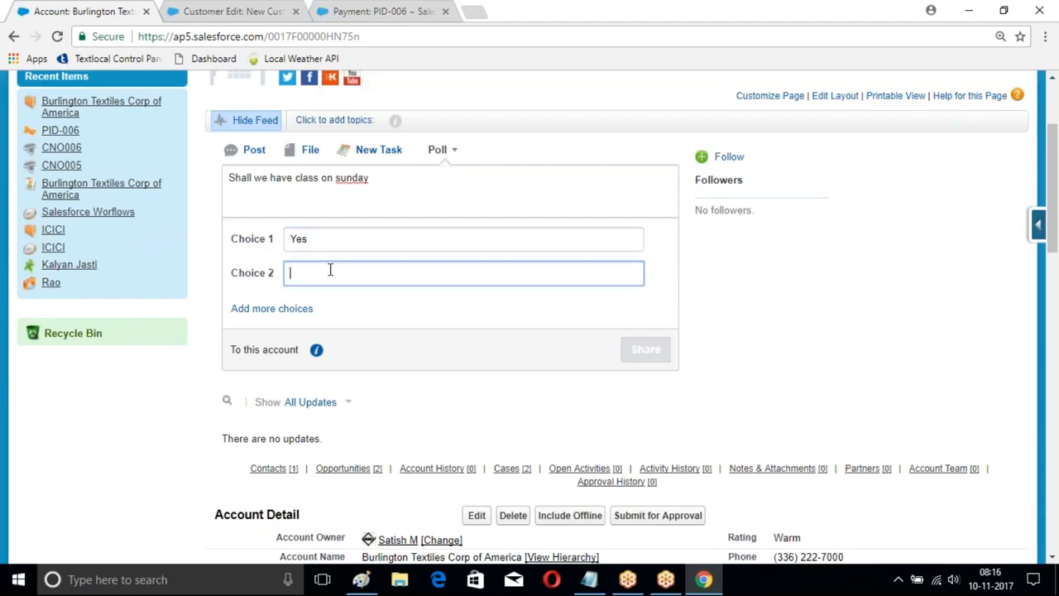
{"action": "type", "text": "No"}
{"action": "left_click", "coordinate": [645, 350]}
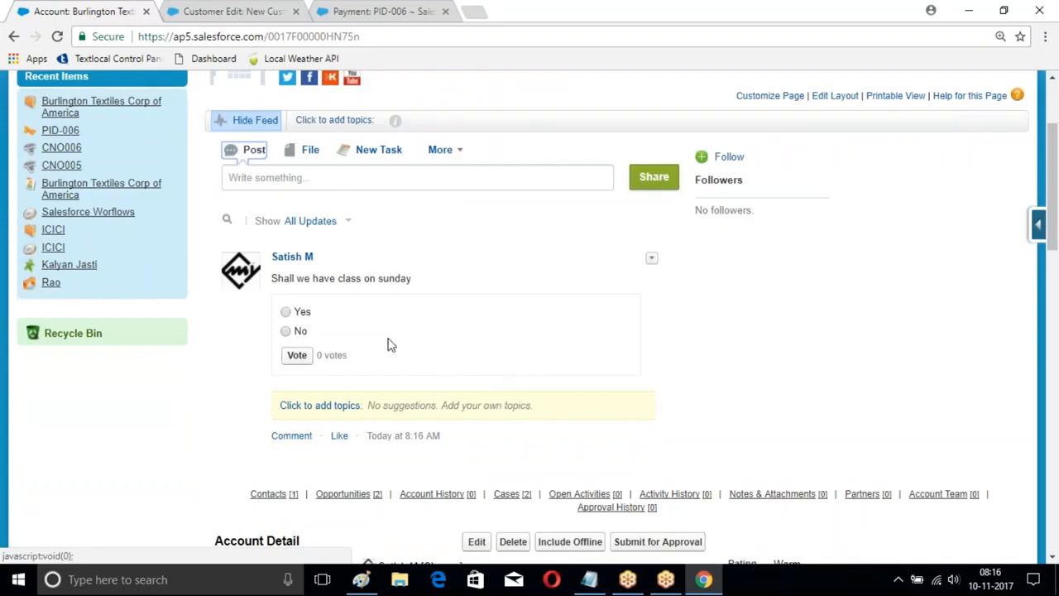
Step: Vote Yes in the Sunday class poll on the account's feed
{"action": "scroll", "coordinate": [422, 305], "scroll_direction": "down", "scroll_amount": 1}
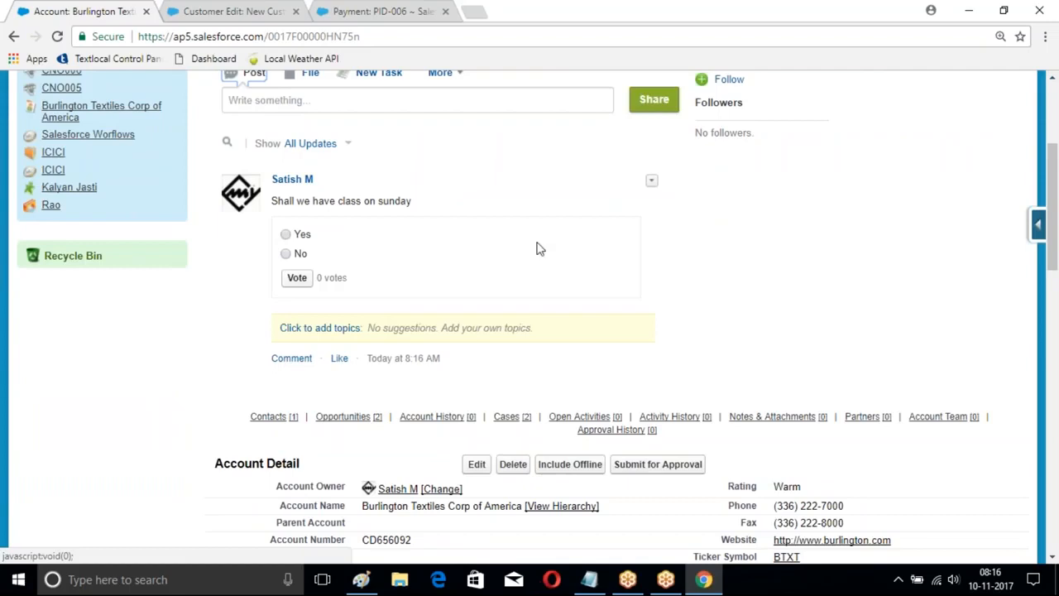
{"action": "left_click", "coordinate": [285, 234]}
{"action": "left_click", "coordinate": [298, 278]}
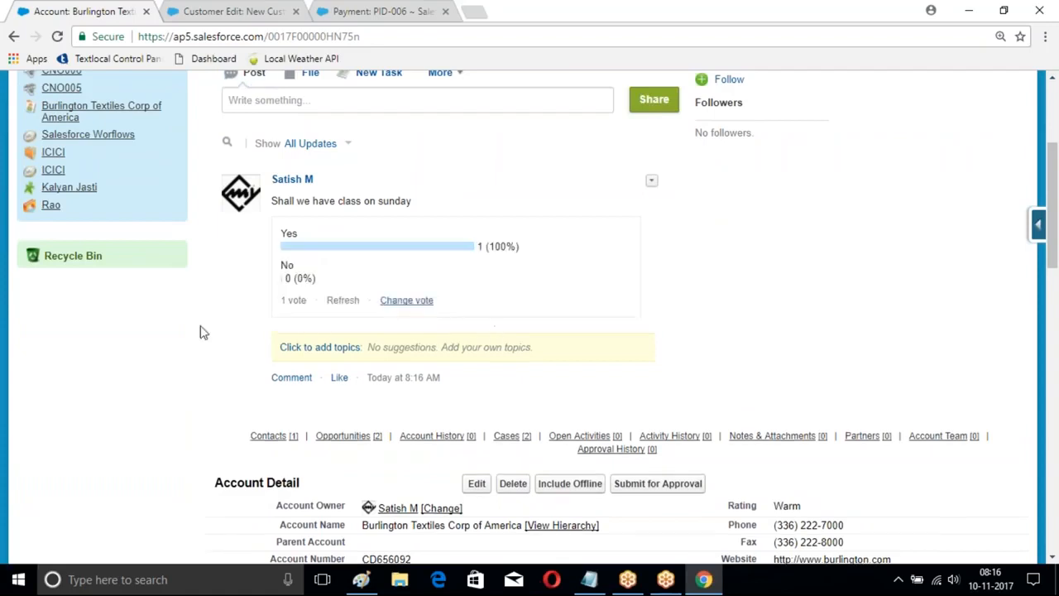
Step: Start a question on the account's feed and write "How to create AccountTeamMember on Account" in its details
{"action": "scroll", "coordinate": [521, 278], "scroll_direction": "up", "scroll_amount": 3}
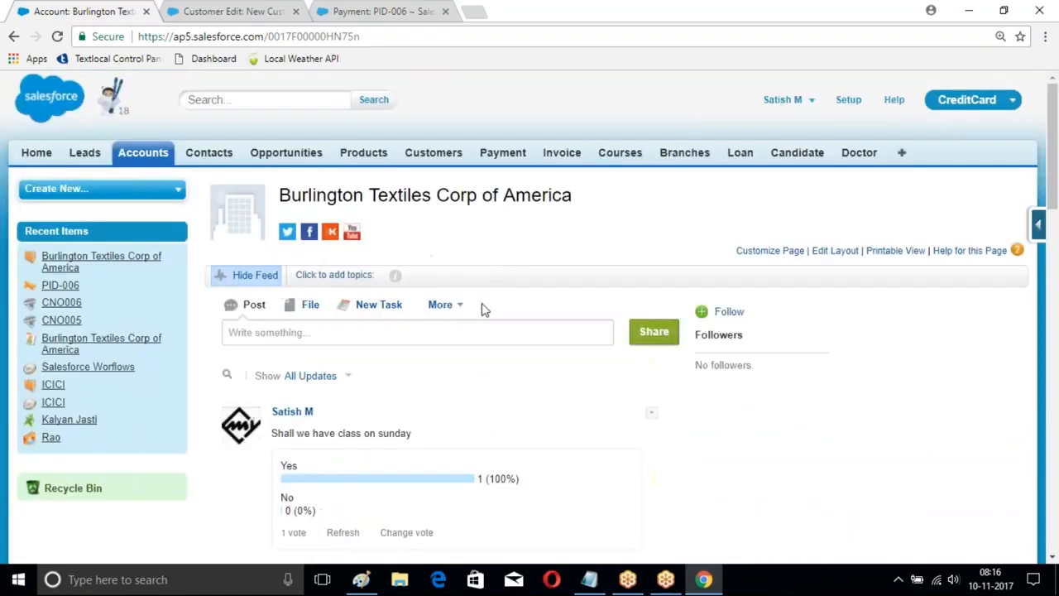
{"action": "scroll", "coordinate": [471, 256], "scroll_direction": "down", "scroll_amount": 2}
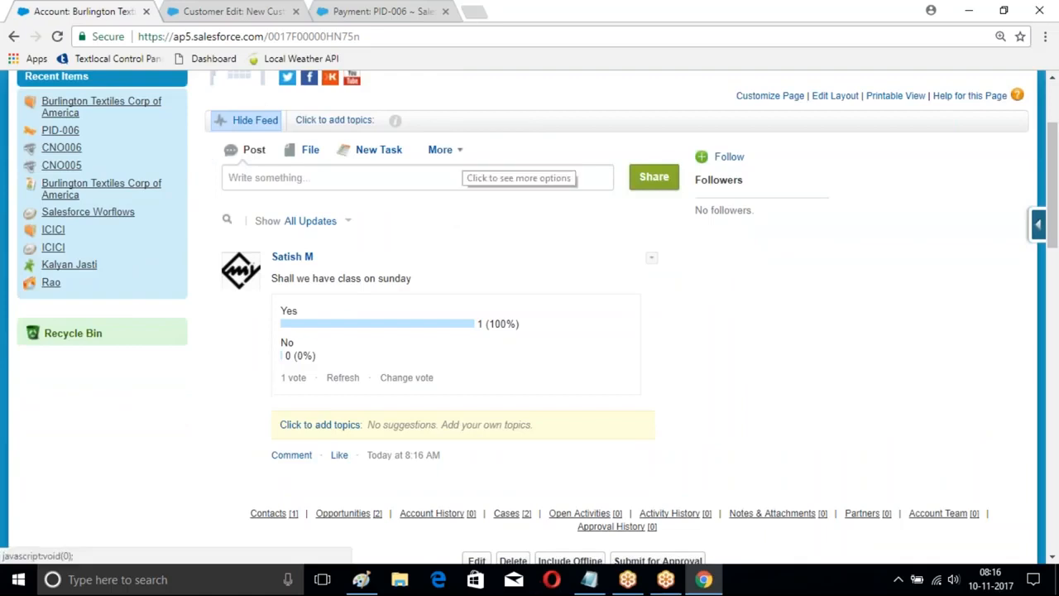
{"action": "left_click", "coordinate": [446, 151]}
{"action": "left_click", "coordinate": [468, 409]}
{"action": "left_click", "coordinate": [253, 216]}
{"action": "type", "text": "How t"}
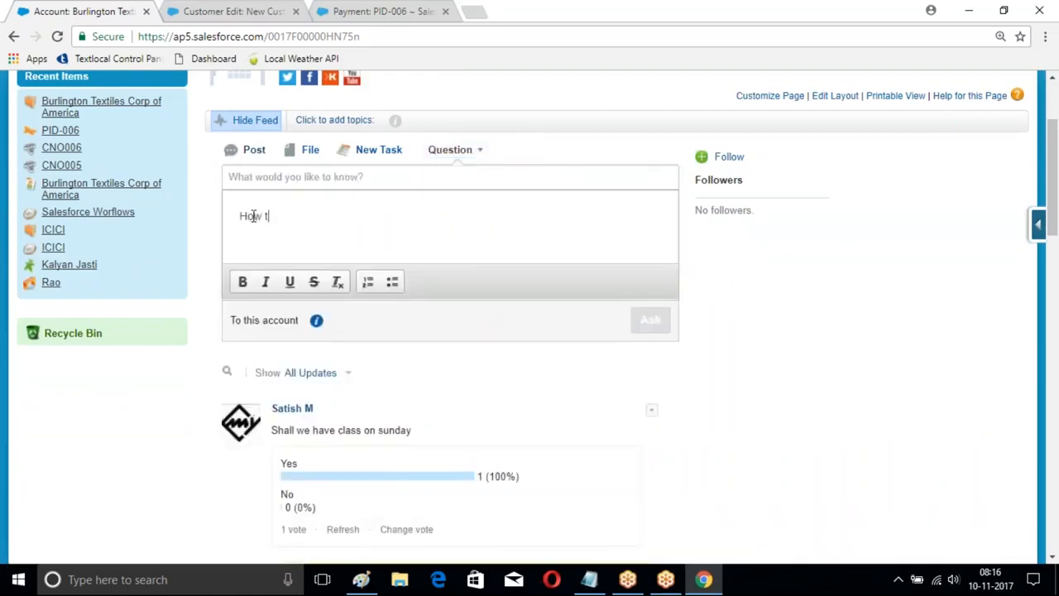
{"action": "type", "text": "o create AccountTeamMember on"}
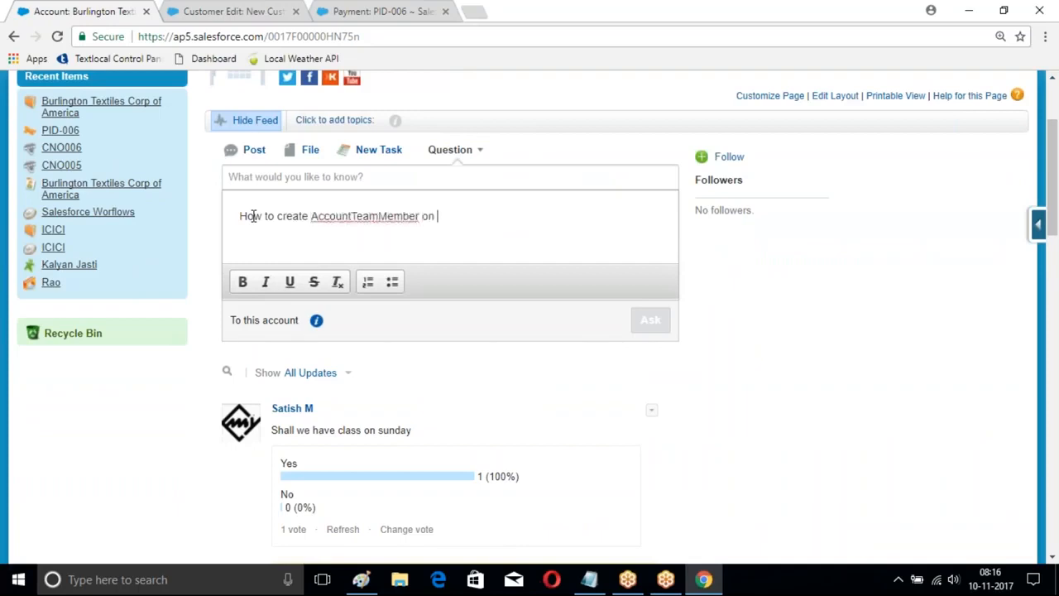
{"action": "type", "text": " Account"}
Step: Copy the text of the question's details into the question's title
{"action": "scroll", "coordinate": [613, 348], "scroll_direction": "up", "scroll_amount": 2}
{"action": "left_click_drag", "start_coordinate": [239, 370], "coordinate": [505, 379]}
{"action": "key", "text": "ctrl+c"}
{"action": "left_click", "coordinate": [277, 333]}
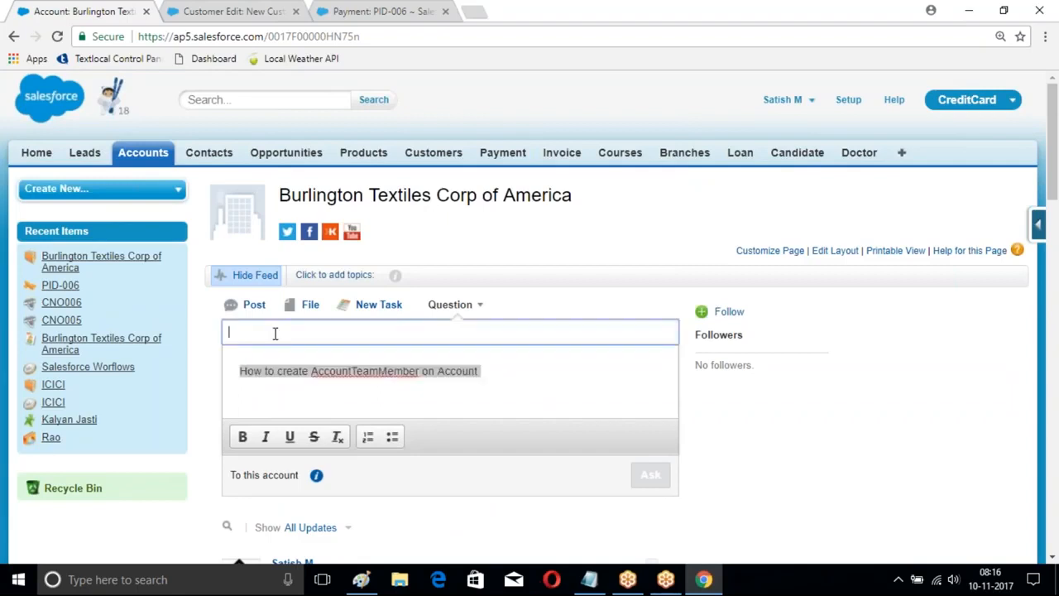
{"action": "key", "text": "ctrl+v"}
Step: Clear the copied text from the question's details
{"action": "left_click", "coordinate": [281, 372]}
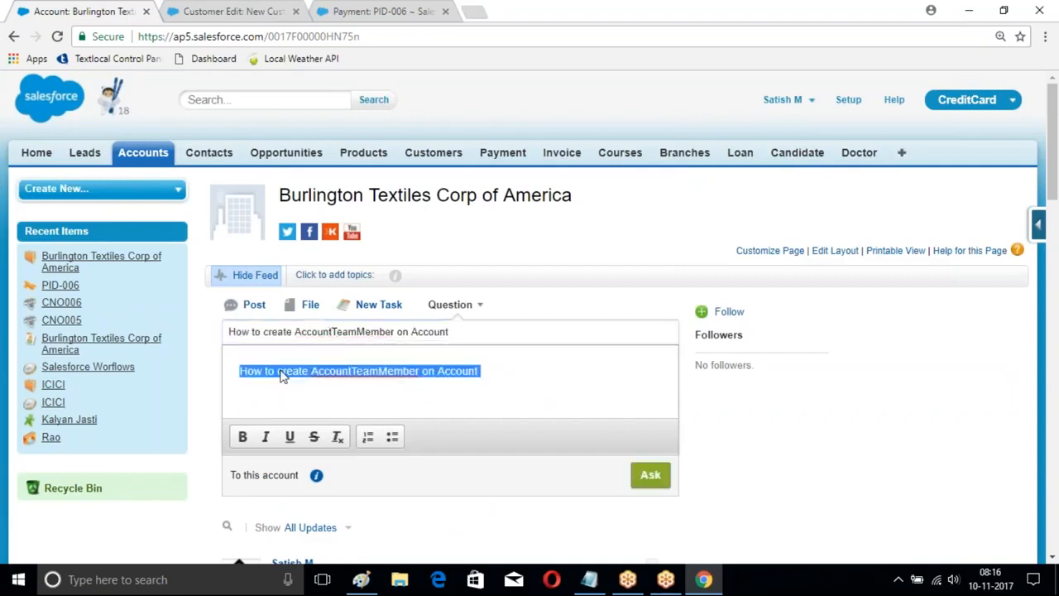
{"action": "key", "text": "End"}
{"action": "key", "text": "BackSpace"}
{"action": "key", "text": "BackSpace"}
{"action": "key", "text": "BackSpace"}
{"action": "key", "text": "BackSpace"}
{"action": "key", "text": "BackSpace"}
{"action": "key", "text": "BackSpace"}
{"action": "key", "text": "BackSpace"}
{"action": "key", "text": "BackSpace"}
{"action": "key", "text": "BackSpace"}
{"action": "key", "text": "BackSpace"}
{"action": "key", "text": "BackSpace"}
{"action": "key", "text": "BackSpace"}
{"action": "key", "text": "BackSpace"}
{"action": "key", "text": "BackSpace"}
{"action": "key", "text": "BackSpace"}
{"action": "key", "text": "BackSpace"}
{"action": "key", "text": "BackSpace"}
{"action": "key", "text": "BackSpace"}
{"action": "key", "text": "BackSpace"}
{"action": "key", "text": "BackSpace"}
{"action": "key", "text": "BackSpace"}
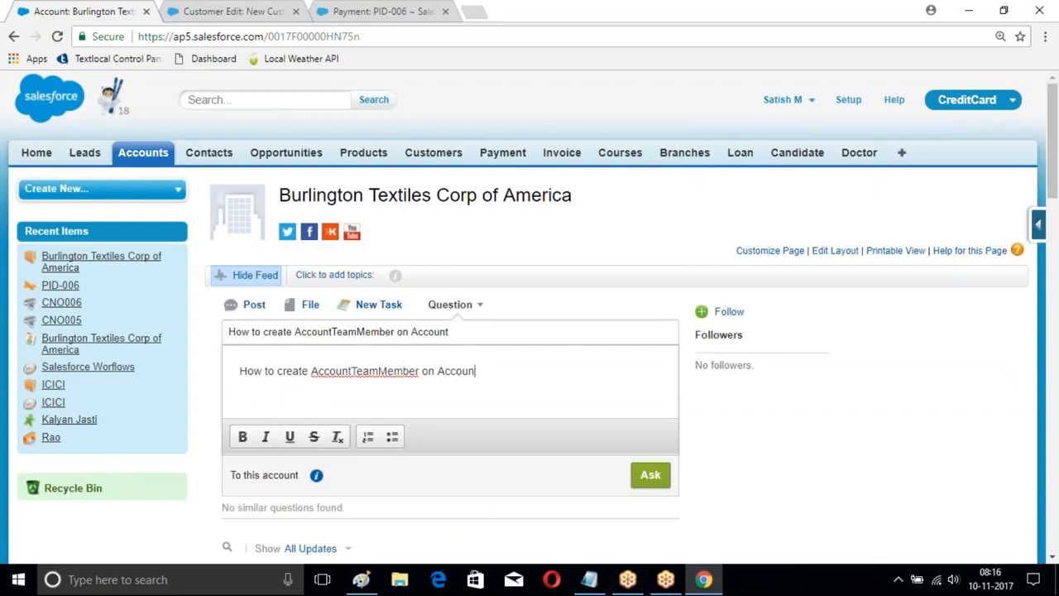
Step: Enter "When user in in inactive state" as the question's details and post the question to the account's feed
{"action": "key", "text": "BackSpace"}
{"action": "key", "text": "BackSpace"}
{"action": "key", "text": "BackSpace"}
{"action": "key", "text": "BackSpace"}
{"action": "key", "text": "BackSpace"}
{"action": "key", "text": "BackSpace"}
{"action": "key", "text": "BackSpace"}
{"action": "key", "text": "BackSpace"}
{"action": "key", "text": "BackSpace"}
{"action": "key", "text": "BackSpace"}
{"action": "key", "text": "BackSpace"}
{"action": "key", "text": "BackSpace"}
{"action": "key", "text": "BackSpace"}
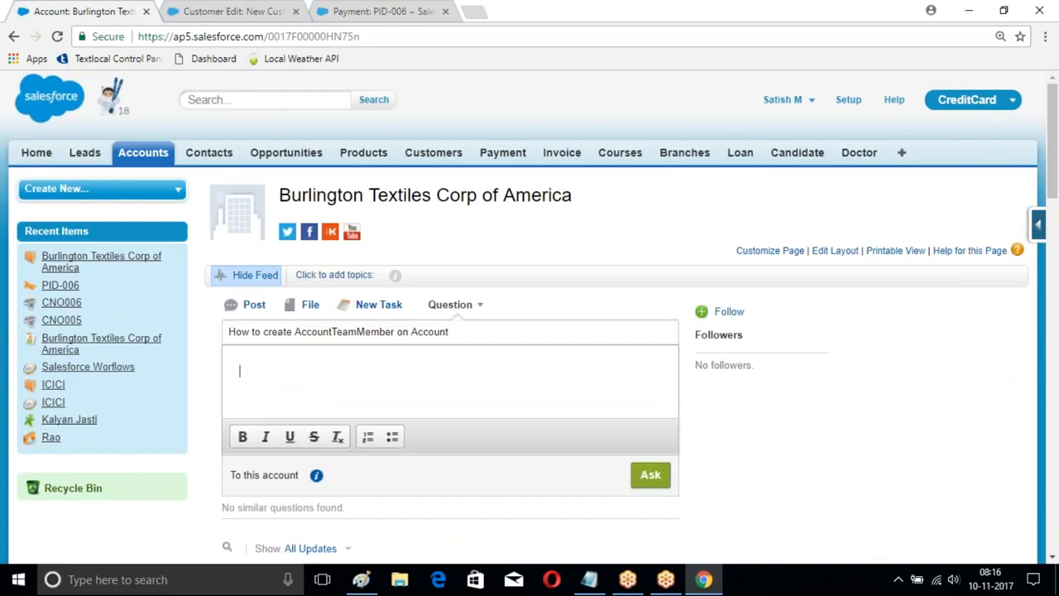
{"action": "type", "text": "When acc"}
{"action": "key", "text": "BackSpace"}
{"action": "key", "text": "BackSpace"}
{"action": "key", "text": "BackSpace"}
{"action": "type", "text": "user in in a"}
{"action": "key", "text": "BackSpace"}
{"action": "type", "text": "inactive state"}
{"action": "scroll", "coordinate": [692, 439], "scroll_direction": "down", "scroll_amount": 1}
{"action": "left_click", "coordinate": [649, 396]}
{"action": "scroll", "coordinate": [468, 321], "scroll_direction": "down", "scroll_amount": 2}
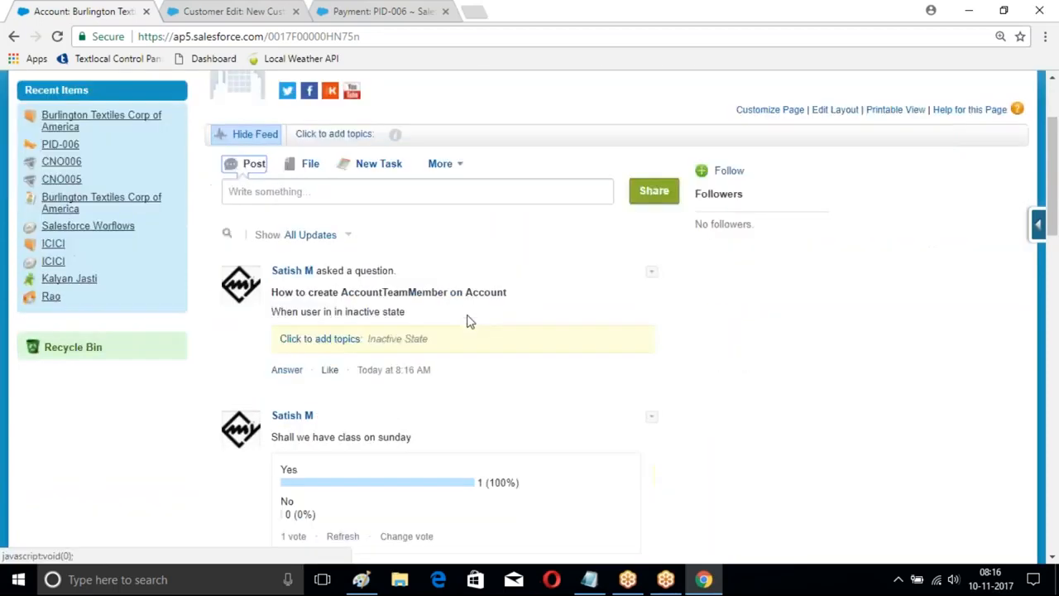
{"action": "scroll", "coordinate": [467, 321], "scroll_direction": "down", "scroll_amount": 2}
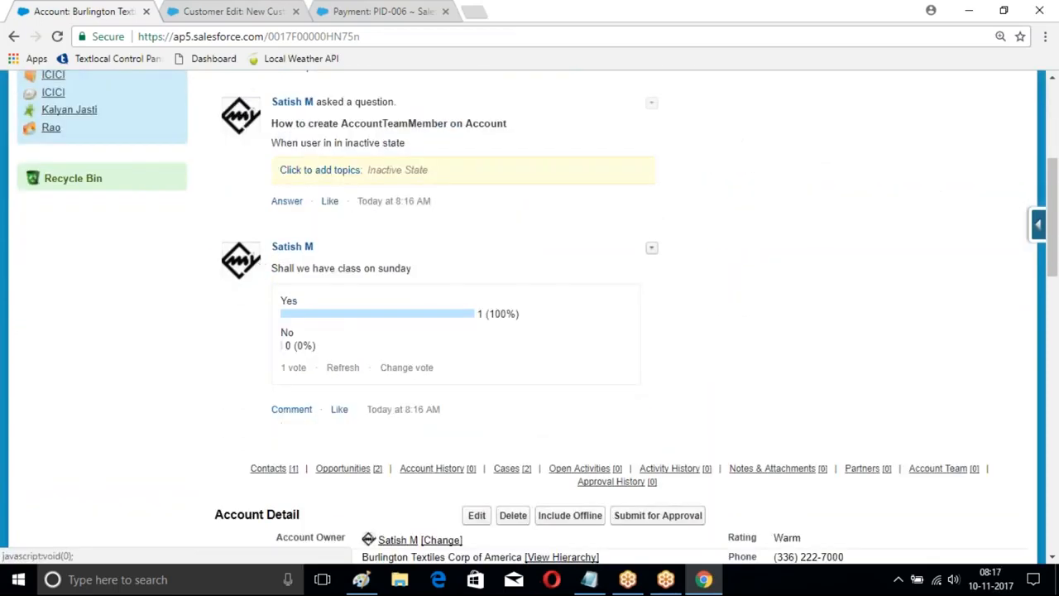
Step: Start a link post on the account's feed and enter the instructor's https website address as the link URL
{"action": "scroll", "coordinate": [324, 177], "scroll_direction": "up", "scroll_amount": 2}
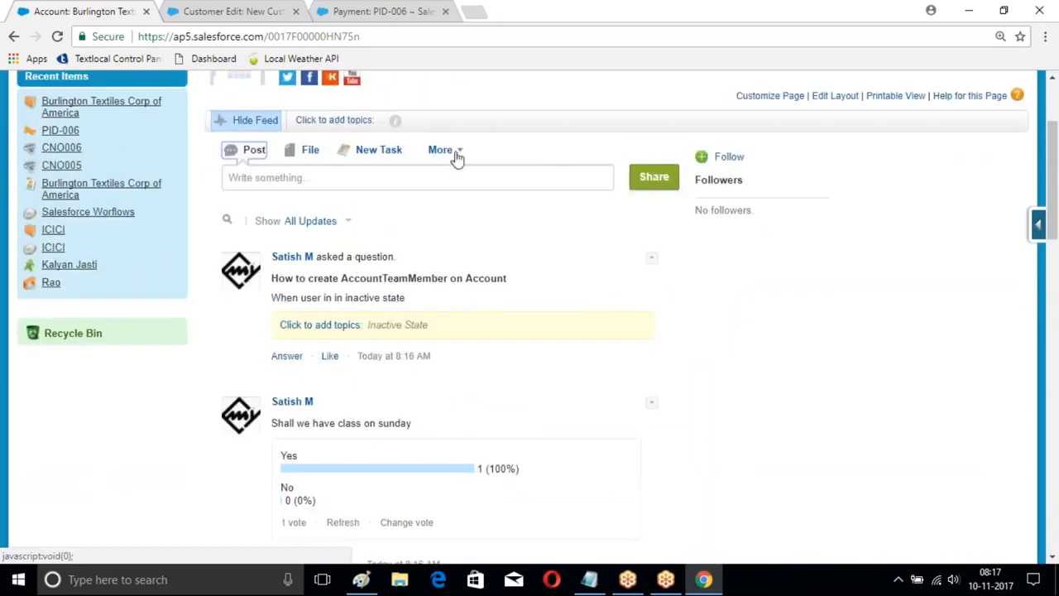
{"action": "left_click", "coordinate": [456, 155]}
{"action": "left_click", "coordinate": [453, 354]}
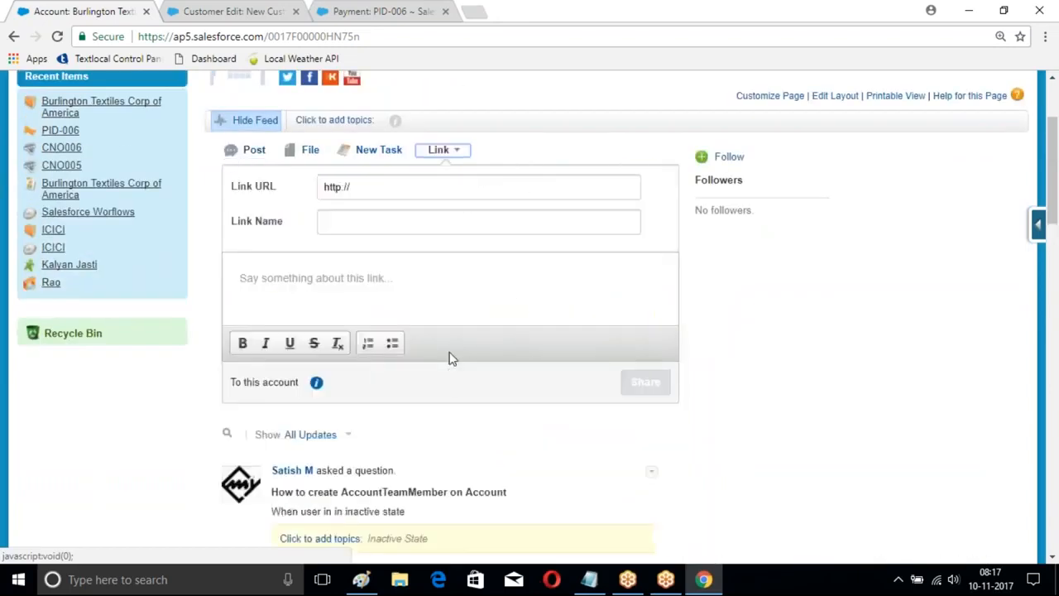
{"action": "left_click", "coordinate": [372, 190]}
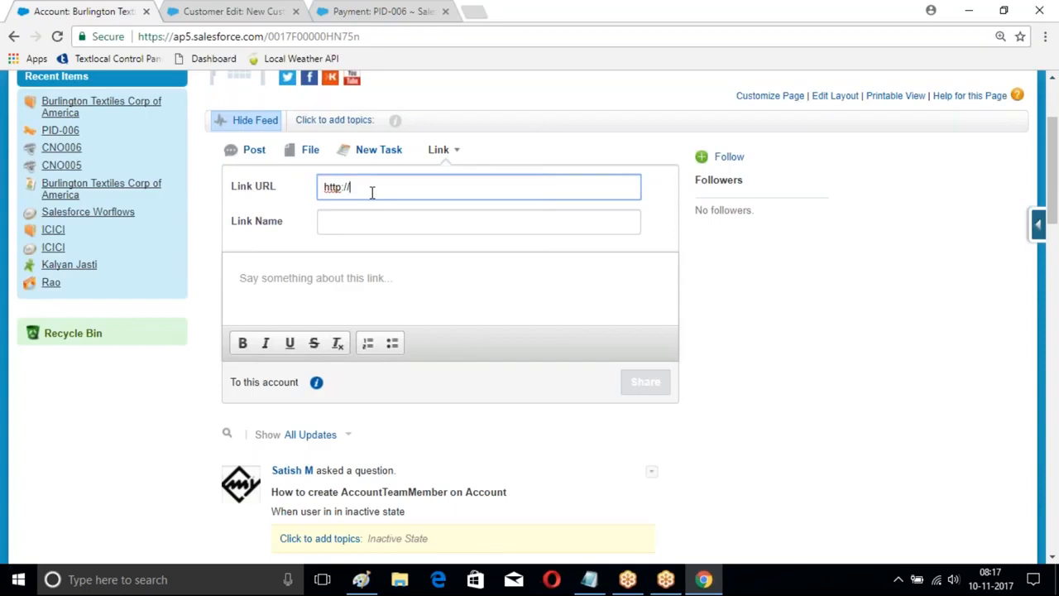
{"action": "key", "text": "BackSpace"}
{"action": "key", "text": "BackSpace"}
{"action": "type", "text": "s://www.sa"}
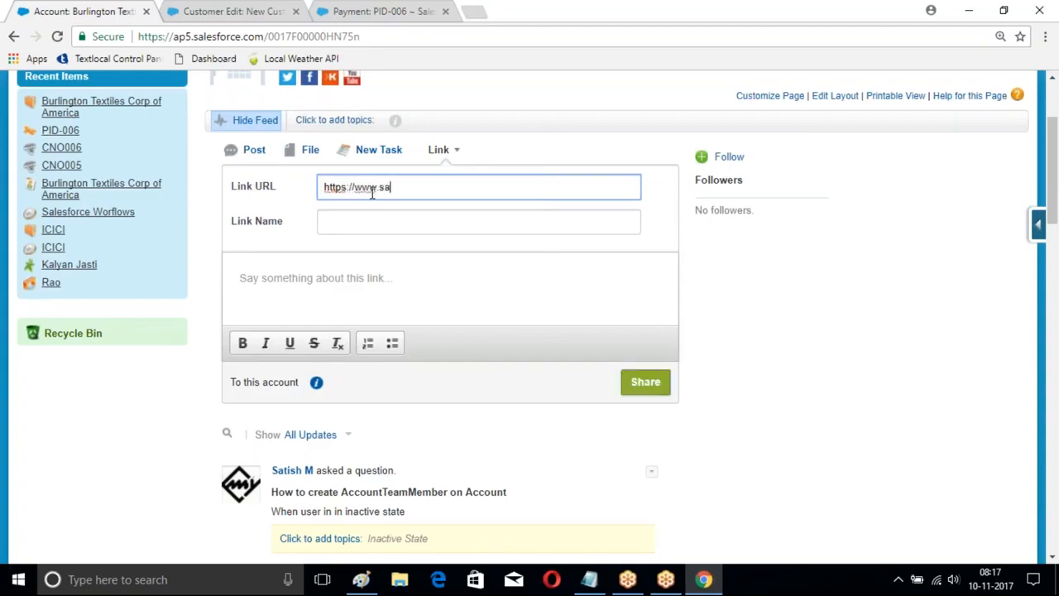
{"action": "type", "text": "tishmyla.in"}
Step: Name the link "video Access" and share it on the account's feed
{"action": "left_click", "coordinate": [327, 223]}
{"action": "type", "text": "videp eo Access"}
{"action": "left_click", "coordinate": [645, 382]}
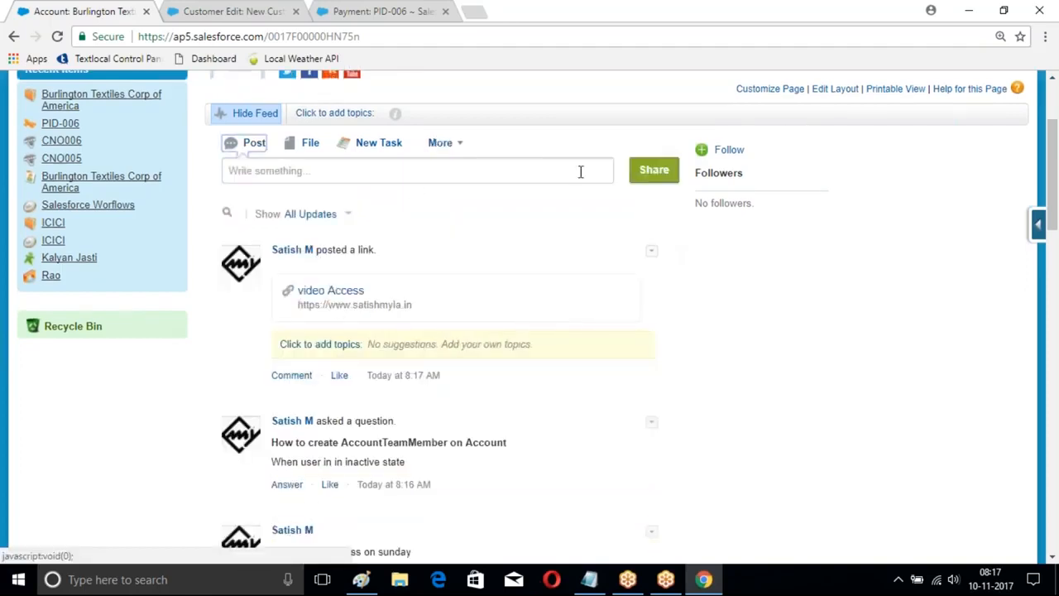
Step: Start a new event from the account's feed and set its subject to "Sprint one Review Meeting"
{"action": "left_click", "coordinate": [453, 144]}
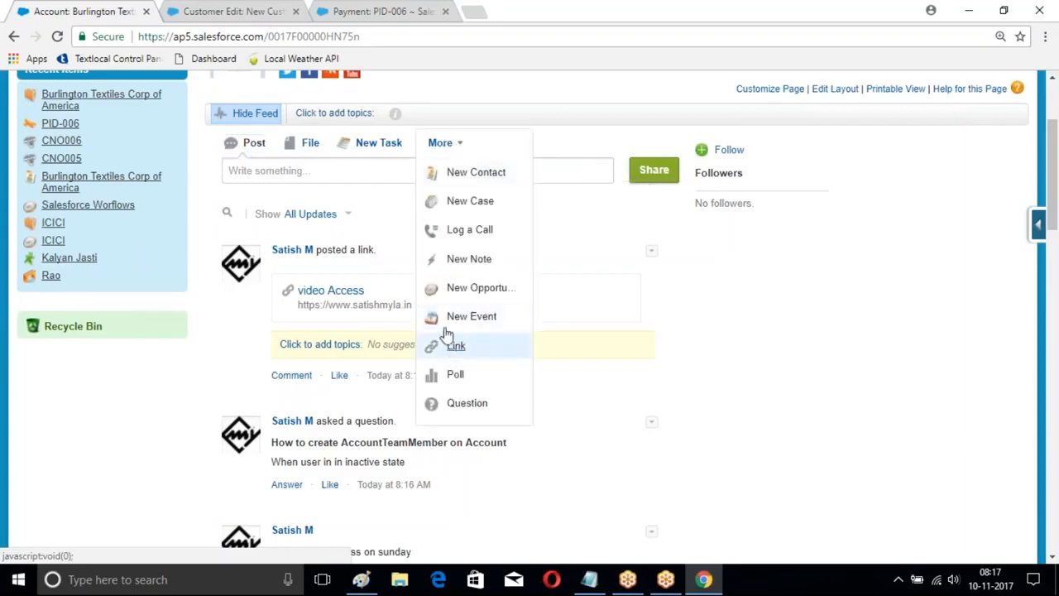
{"action": "left_click", "coordinate": [459, 322]}
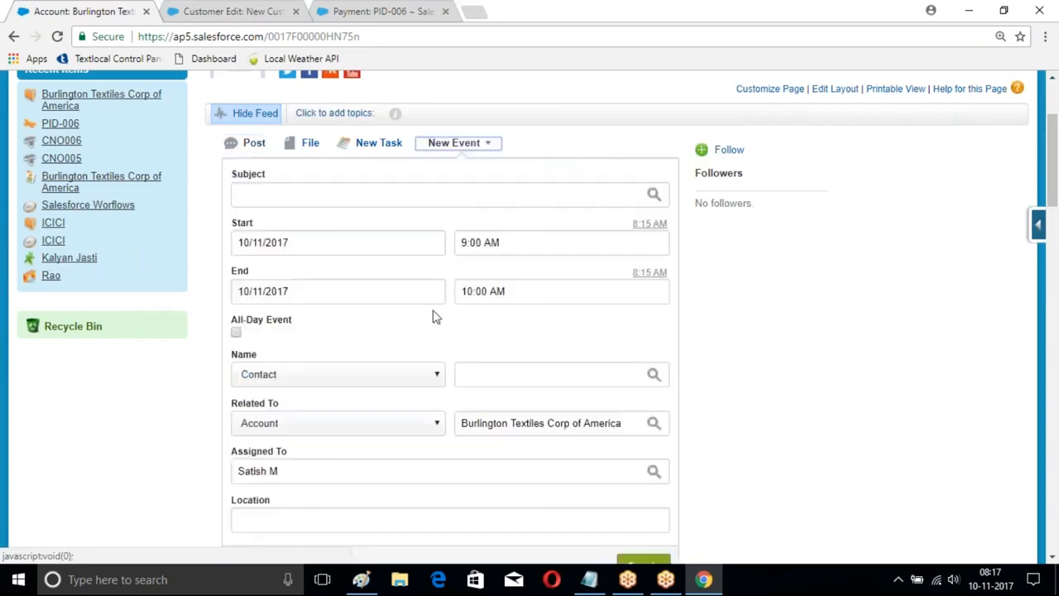
{"action": "scroll", "coordinate": [409, 332], "scroll_direction": "down", "scroll_amount": 3}
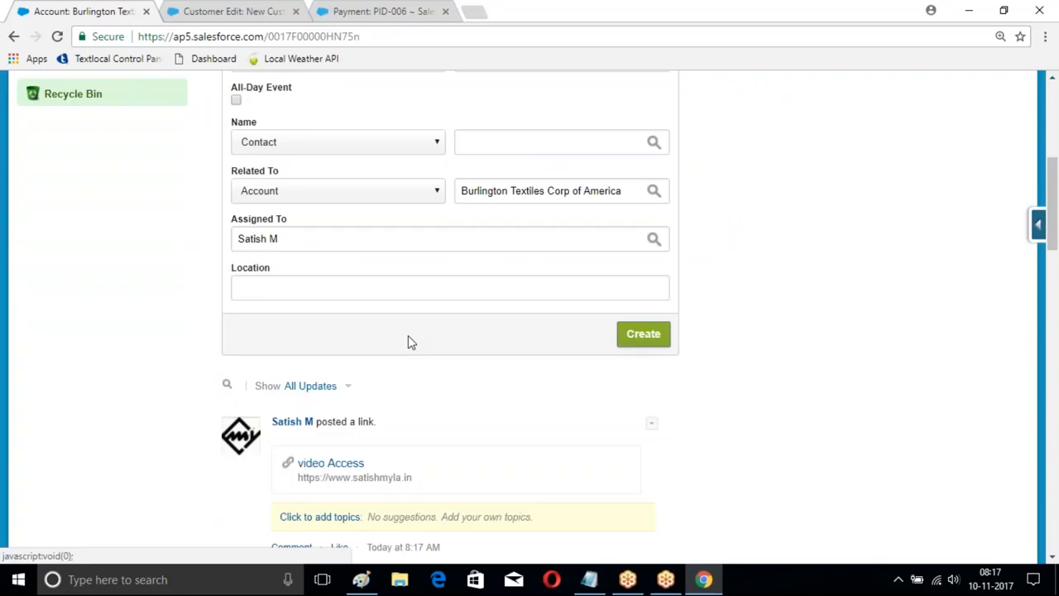
{"action": "scroll", "coordinate": [414, 342], "scroll_direction": "up", "scroll_amount": 3}
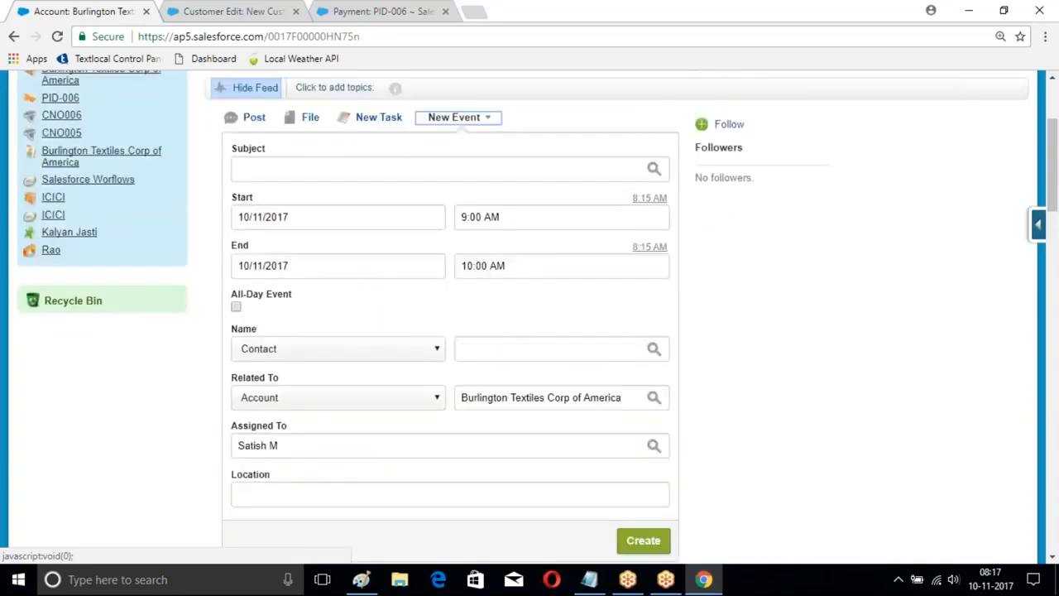
{"action": "left_click", "coordinate": [414, 195]}
{"action": "type", "text": "Call for"}
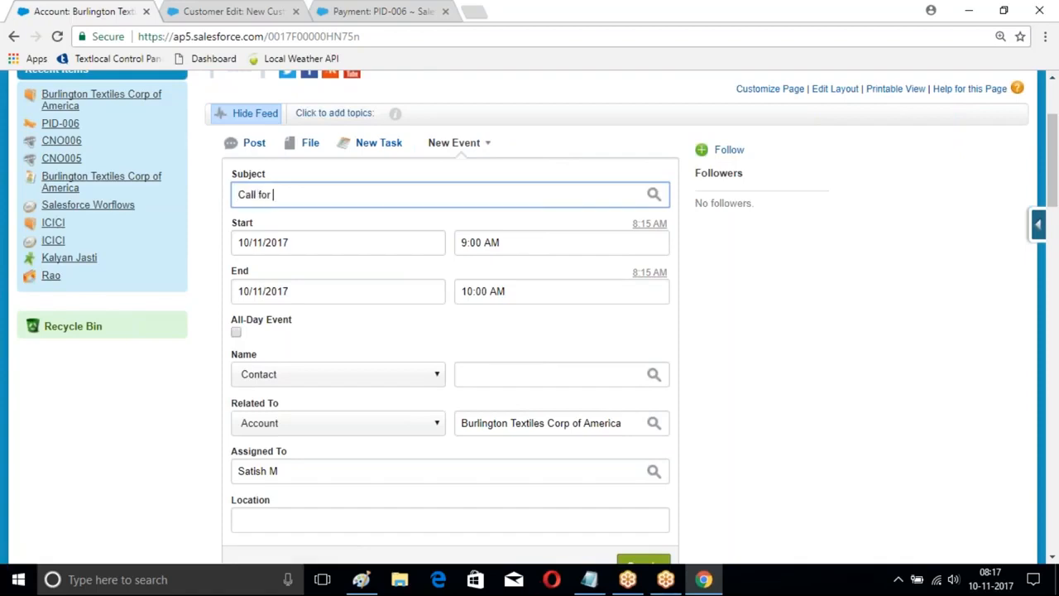
{"action": "key", "text": "BackSpace"}
{"action": "key", "text": "BackSpace"}
{"action": "key", "text": "BackSpace"}
{"action": "key", "text": "BackSpace"}
{"action": "key", "text": "BackSpace"}
{"action": "key", "text": "BackSpace"}
{"action": "key", "text": "BackSpace"}
{"action": "key", "text": "BackSpace"}
{"action": "type", "text": "Sprint one Review Meeting"}
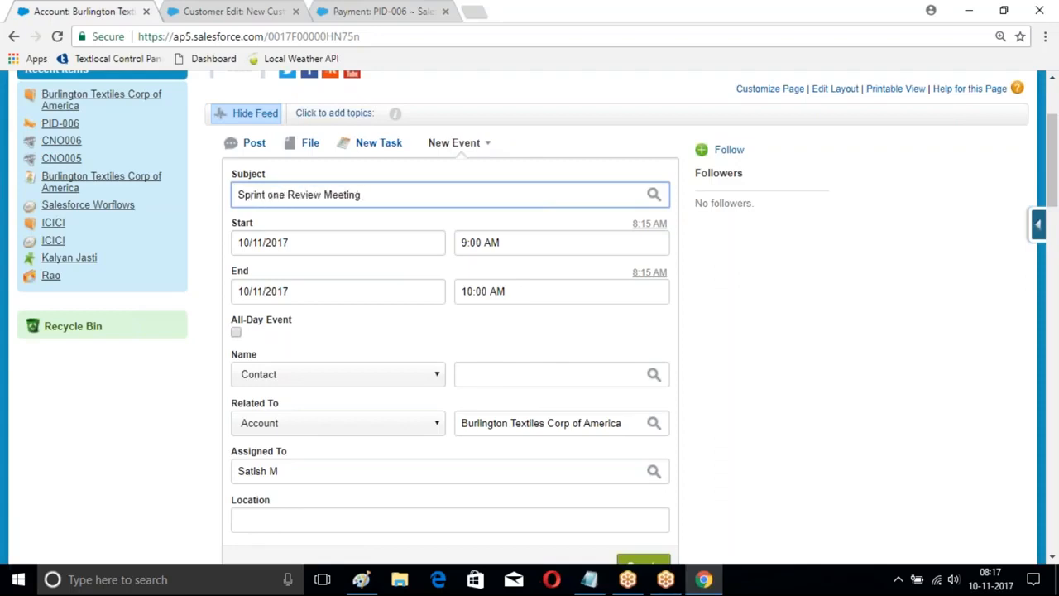
{"action": "type", "text": " at 5"}
{"action": "key", "text": "BackSpace"}
{"action": "key", "text": "BackSpace"}
{"action": "key", "text": "BackSpace"}
Step: Create the event for the account, leaving the default dates, times and assignment
{"action": "scroll", "coordinate": [479, 201], "scroll_direction": "down", "scroll_amount": 1}
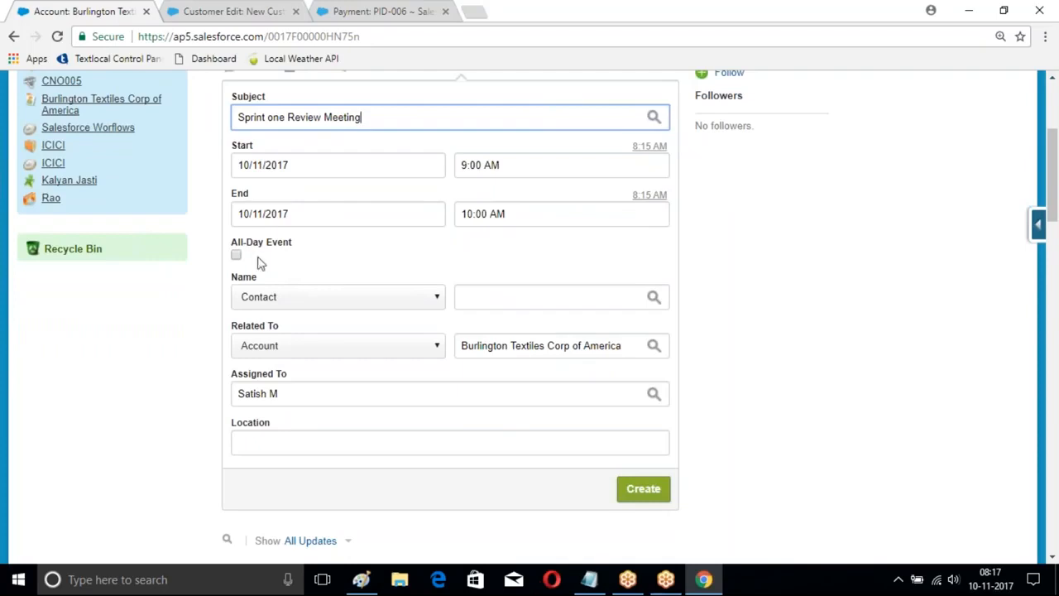
{"action": "scroll", "coordinate": [521, 246], "scroll_direction": "down", "scroll_amount": 1}
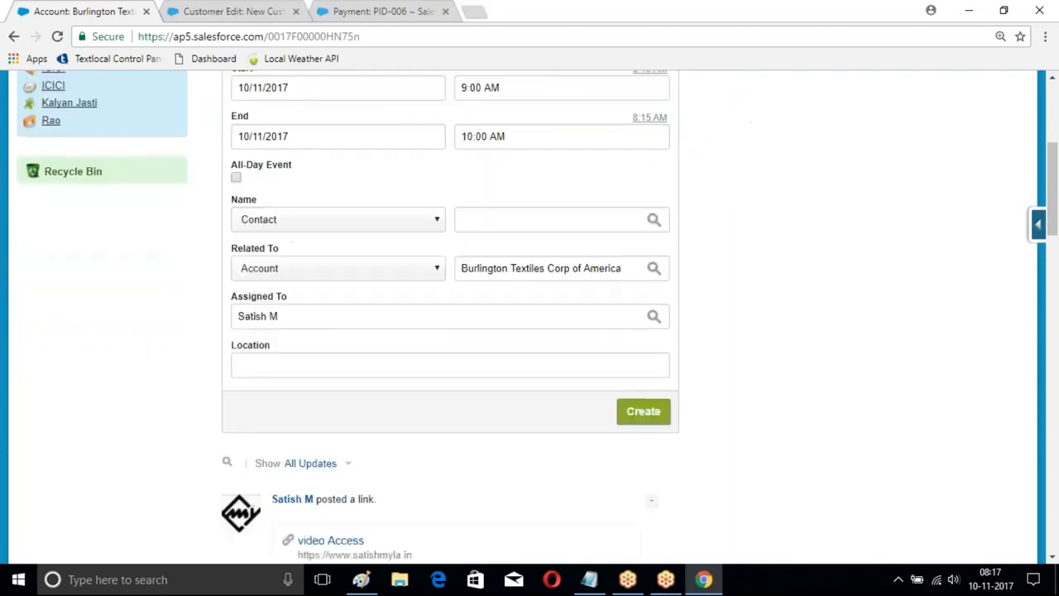
{"action": "left_click", "coordinate": [643, 412]}
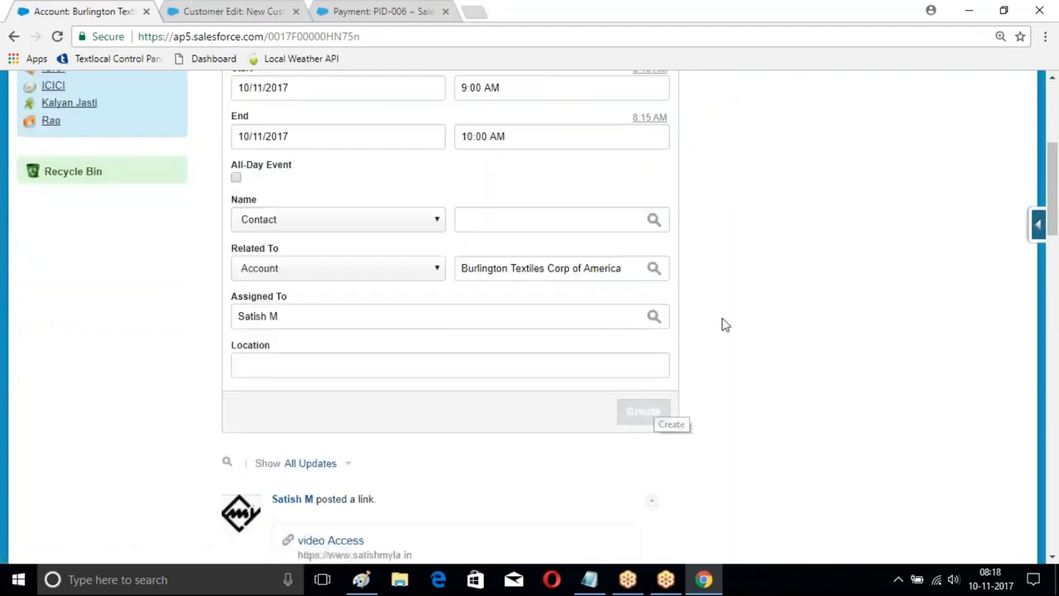
Step: Write the post "This is a test post" on the account's feed and share it to this account
{"action": "scroll", "coordinate": [770, 278], "scroll_direction": "up", "scroll_amount": 3}
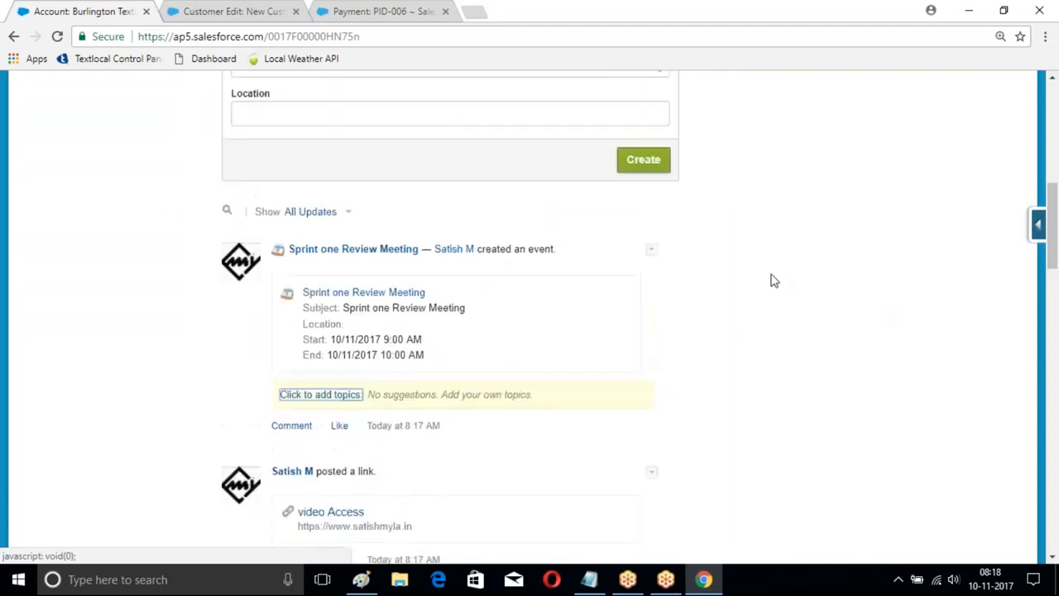
{"action": "scroll", "coordinate": [471, 259], "scroll_direction": "up", "scroll_amount": 3}
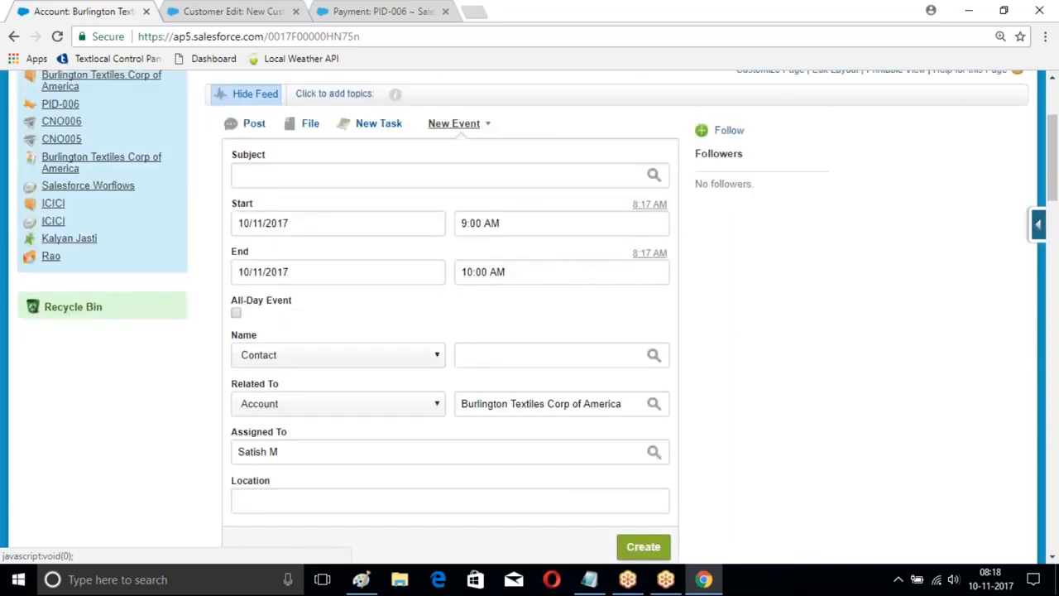
{"action": "left_click", "coordinate": [487, 123]}
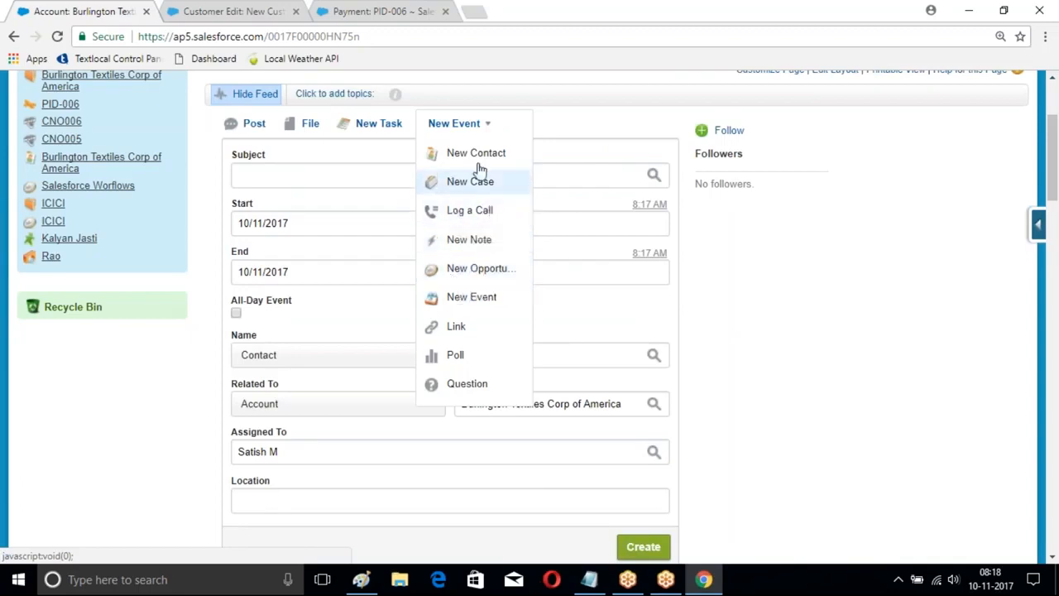
{"action": "left_click", "coordinate": [250, 124]}
{"action": "left_click", "coordinate": [270, 161]}
{"action": "type", "text": "THis i"}
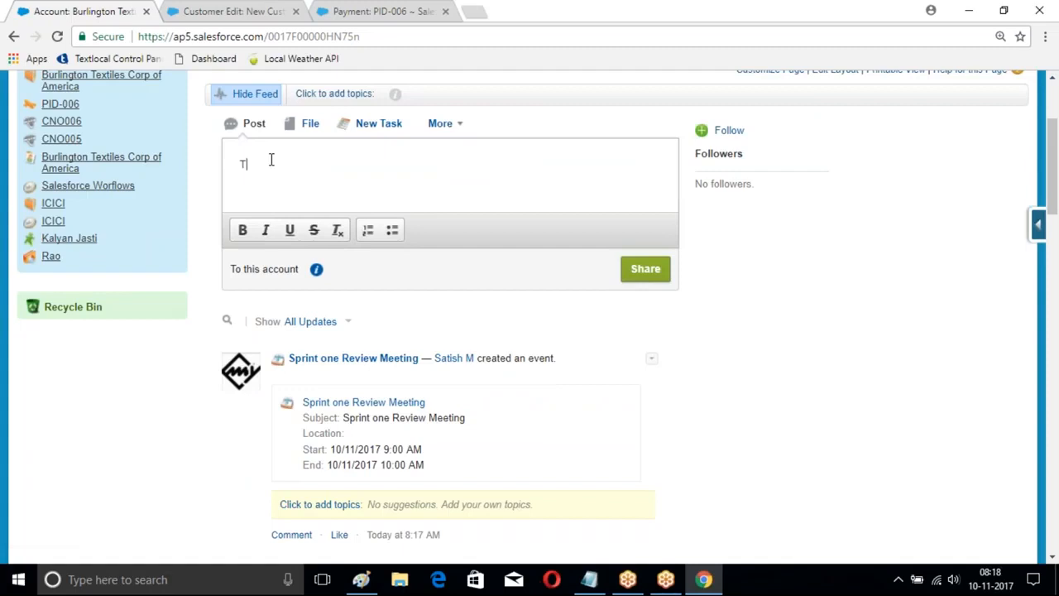
{"action": "key", "text": "BackSpace"}
{"action": "key", "text": "BackSpace"}
{"action": "key", "text": "BackSpace"}
{"action": "key", "text": "BackSpace"}
{"action": "key", "text": "BackSpace"}
{"action": "type", "text": "his is a test"}
{"action": "type", "text": "ost"}
{"action": "key", "text": "BackSpace"}
{"action": "key", "text": "BackSpace"}
{"action": "key", "text": "BackSpace"}
{"action": "type", "text": "post"}
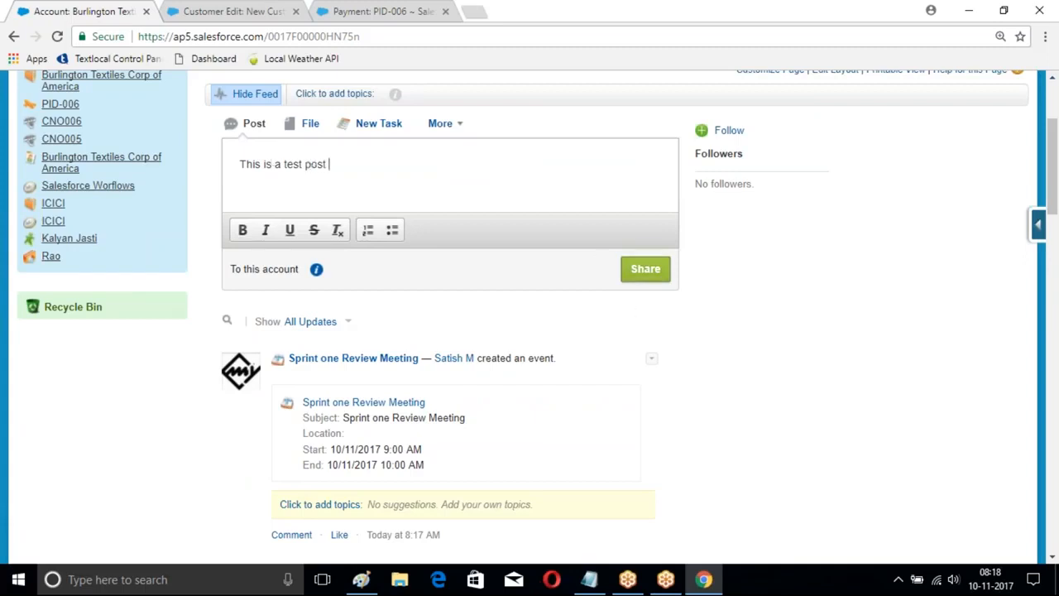
{"action": "left_click", "coordinate": [645, 270]}
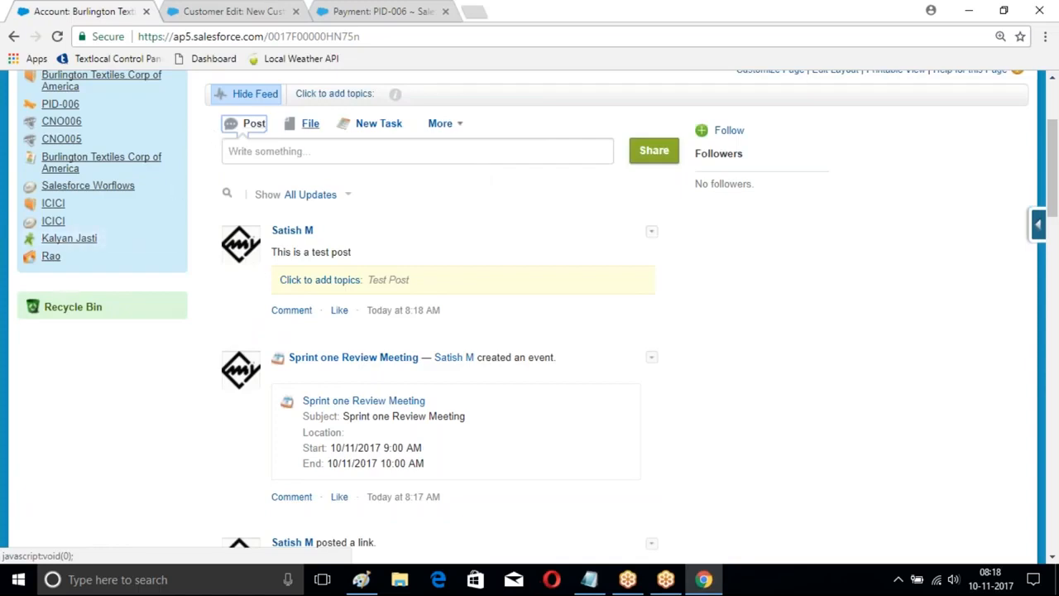
Step: Check the remaining feed publisher actions, hide the account's feed, and show it again
{"action": "left_click", "coordinate": [463, 124]}
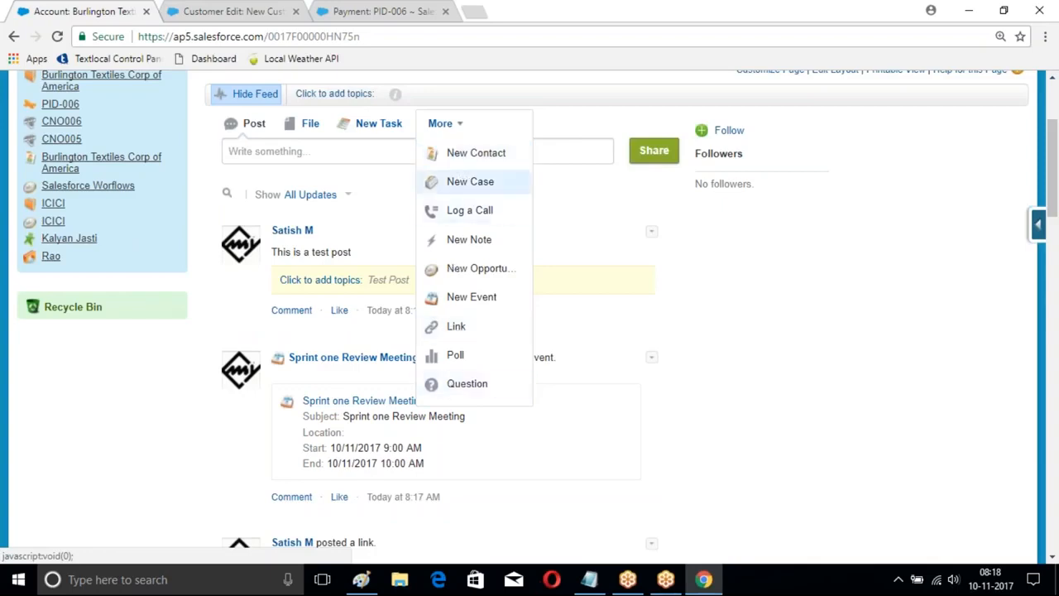
{"action": "left_click", "coordinate": [738, 315]}
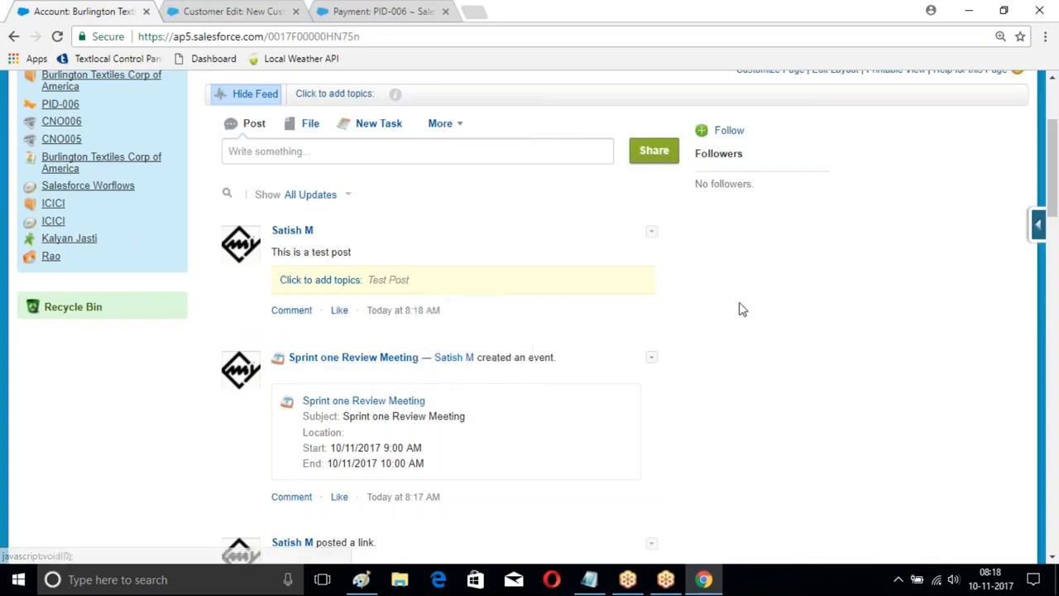
{"action": "scroll", "coordinate": [740, 308], "scroll_direction": "up", "scroll_amount": 3}
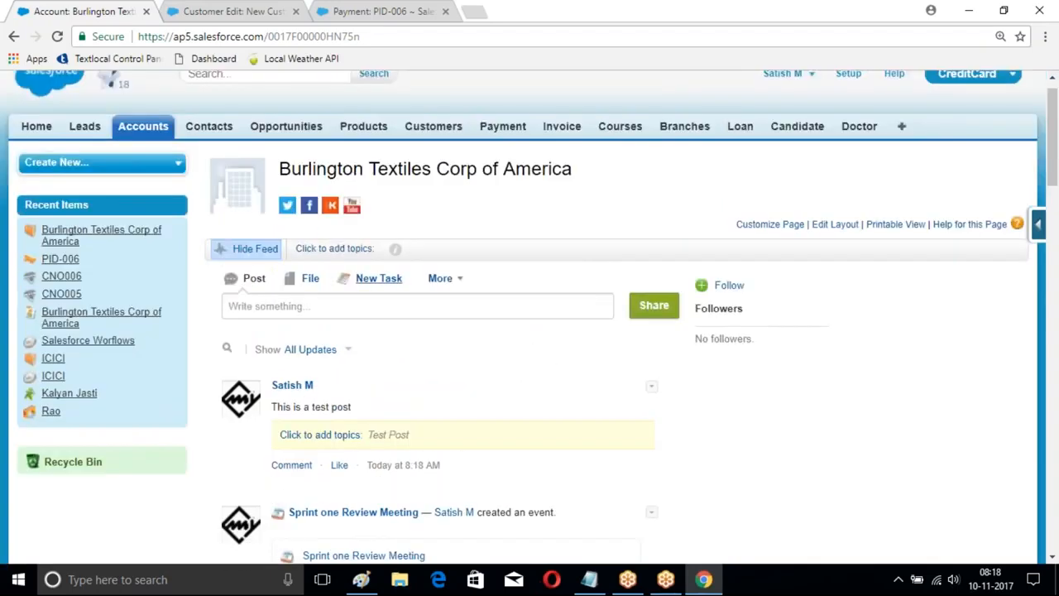
{"action": "left_click", "coordinate": [255, 249]}
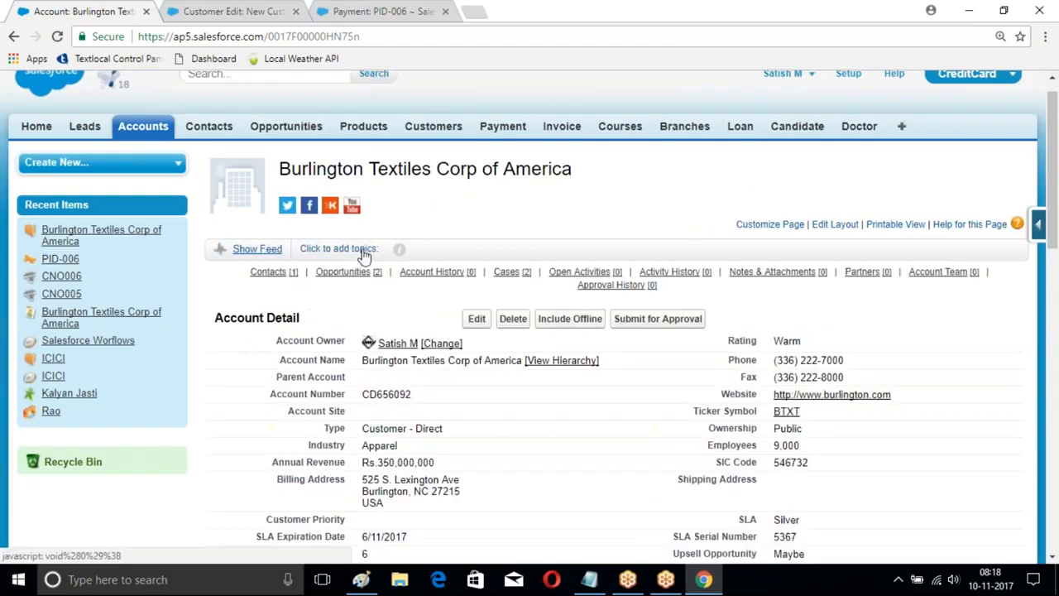
{"action": "left_click", "coordinate": [250, 249]}
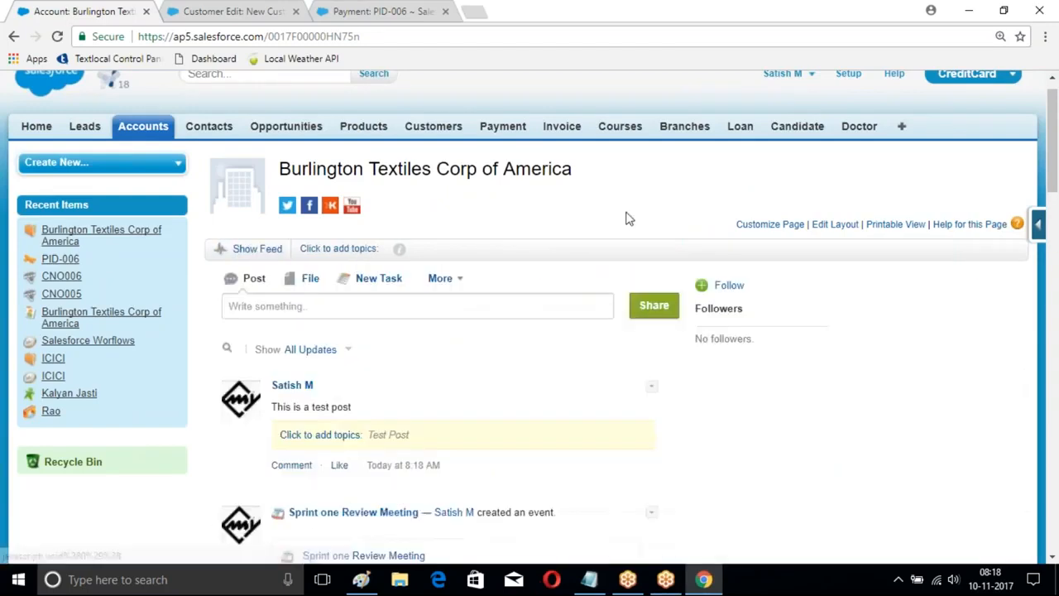
Step: Add the topic "Call him on sunday : 12-Nov-2017" to the Burlington Textiles Corp of America account
{"action": "scroll", "coordinate": [531, 271], "scroll_direction": "down", "scroll_amount": 1}
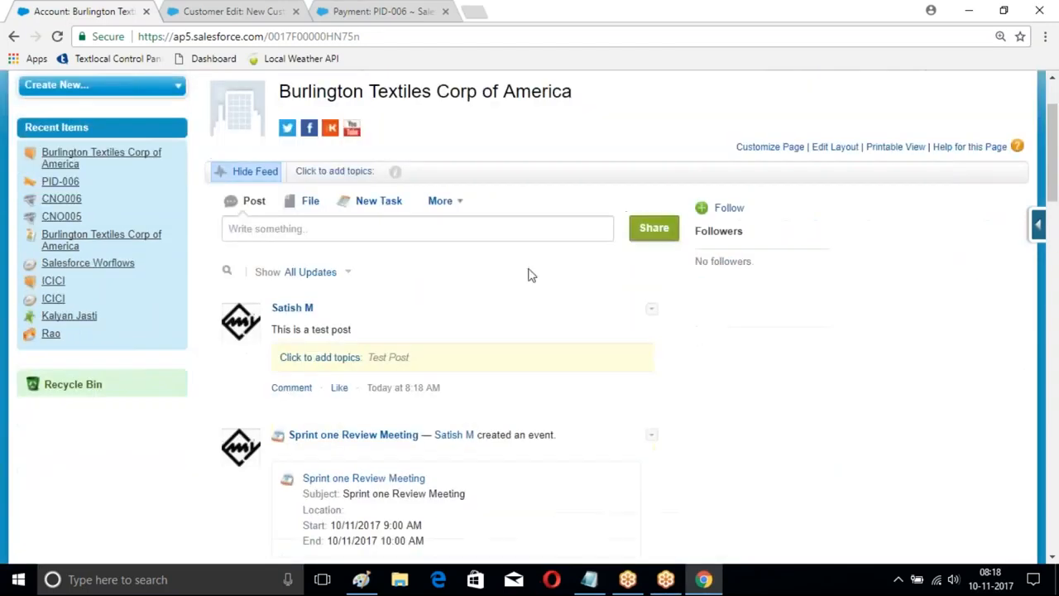
{"action": "left_click", "coordinate": [355, 172]}
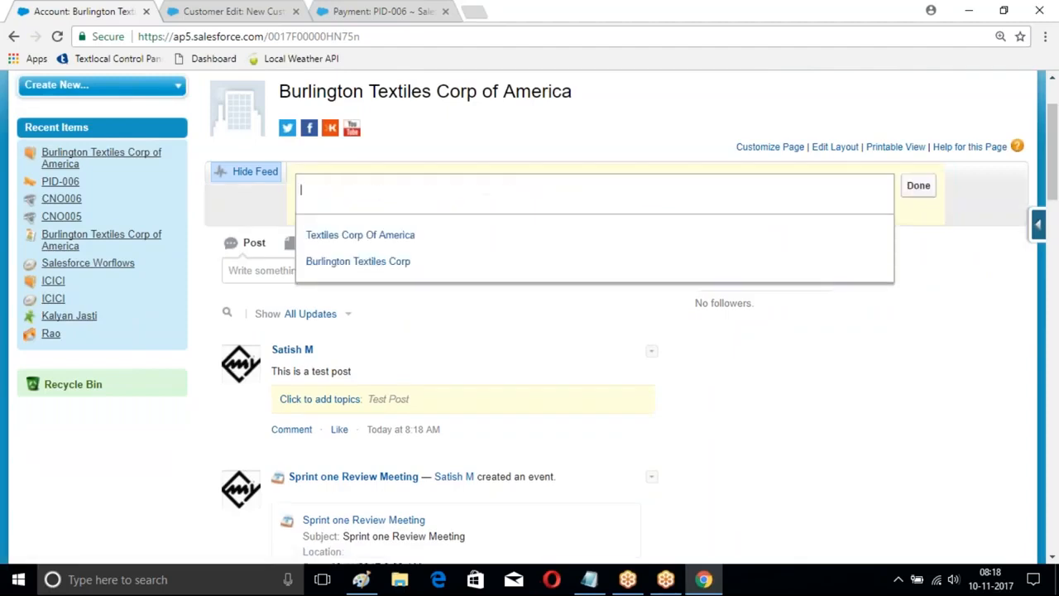
{"action": "type", "text": "Call Him on sunday : 12-Nov"}
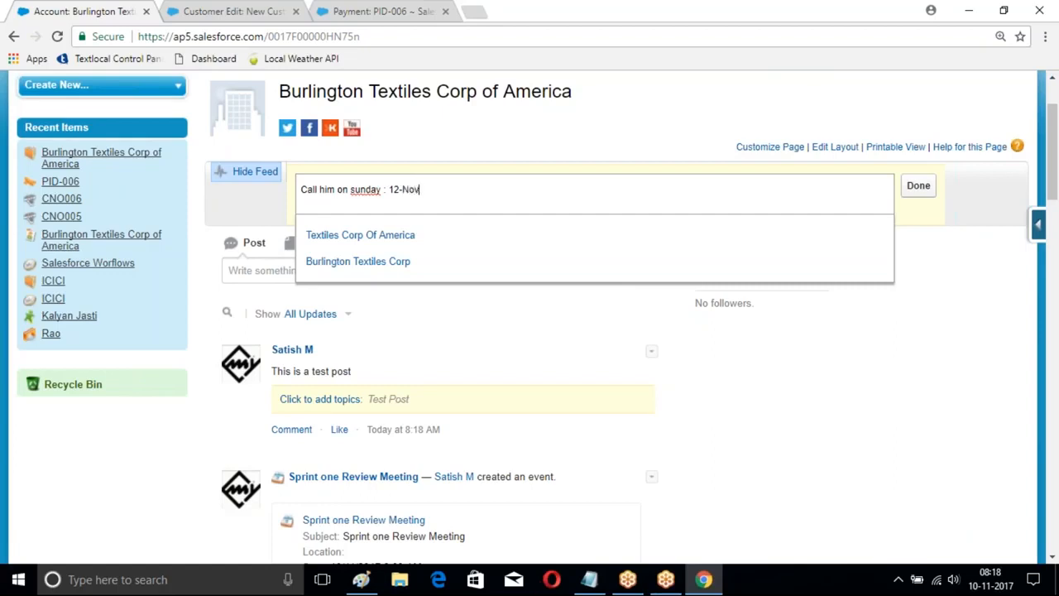
{"action": "type", "text": "-2017"}
{"action": "key", "text": "Return"}
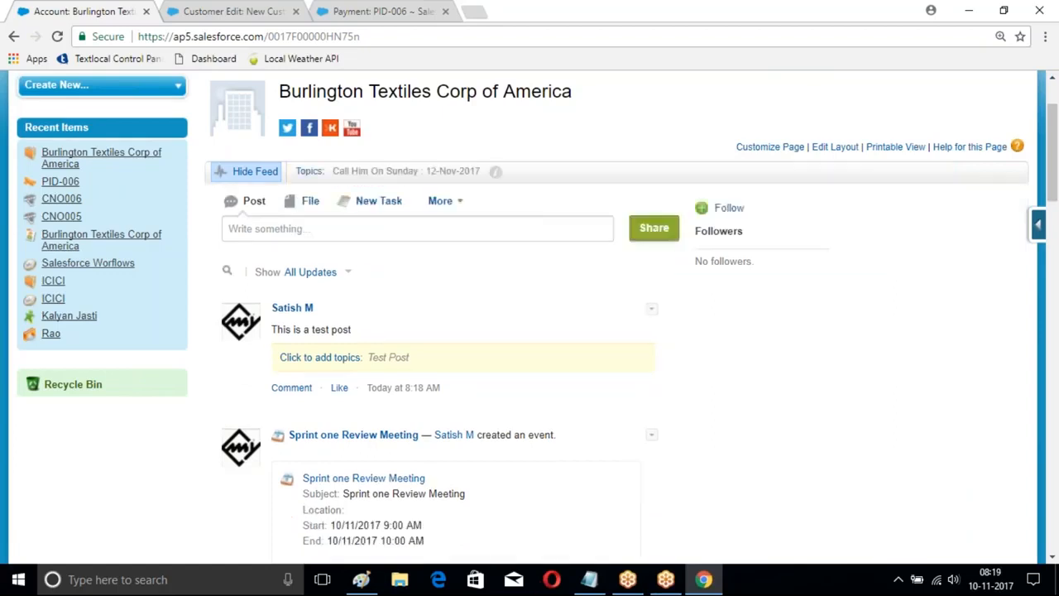
Step: Open the ICICI account and assign it the existing topic "Call Him On Sunday : 12-Nov-2017"
{"action": "scroll", "coordinate": [702, 358], "scroll_direction": "down", "scroll_amount": 3}
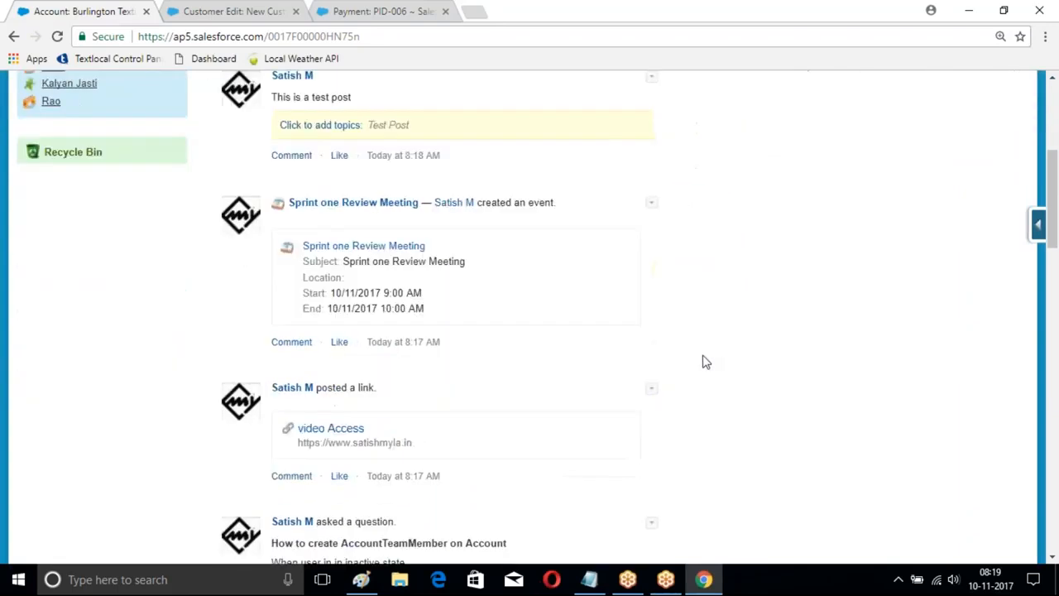
{"action": "scroll", "coordinate": [702, 362], "scroll_direction": "up", "scroll_amount": 5}
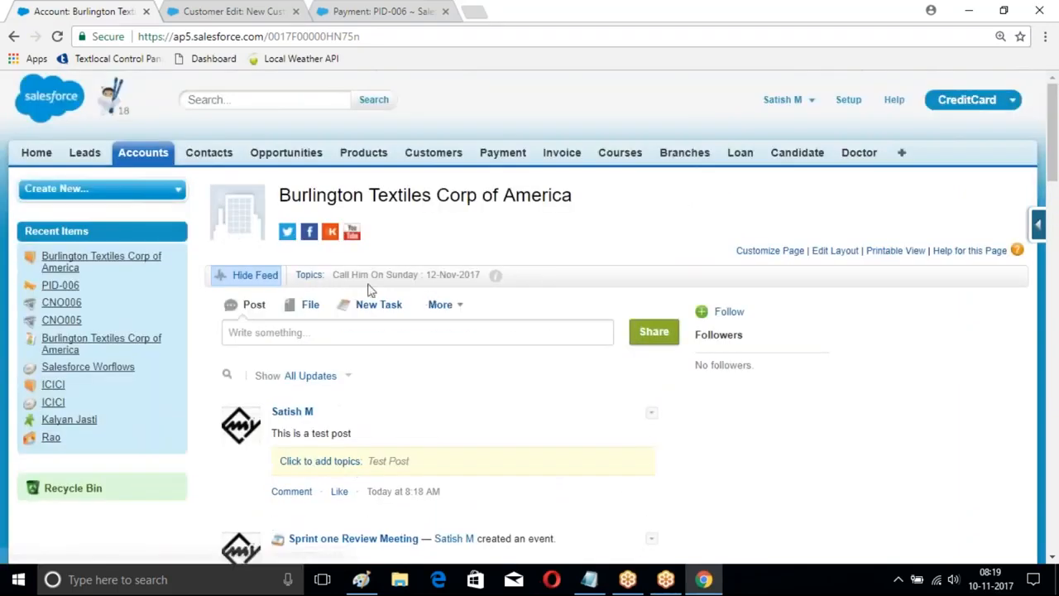
{"action": "left_click", "coordinate": [163, 161]}
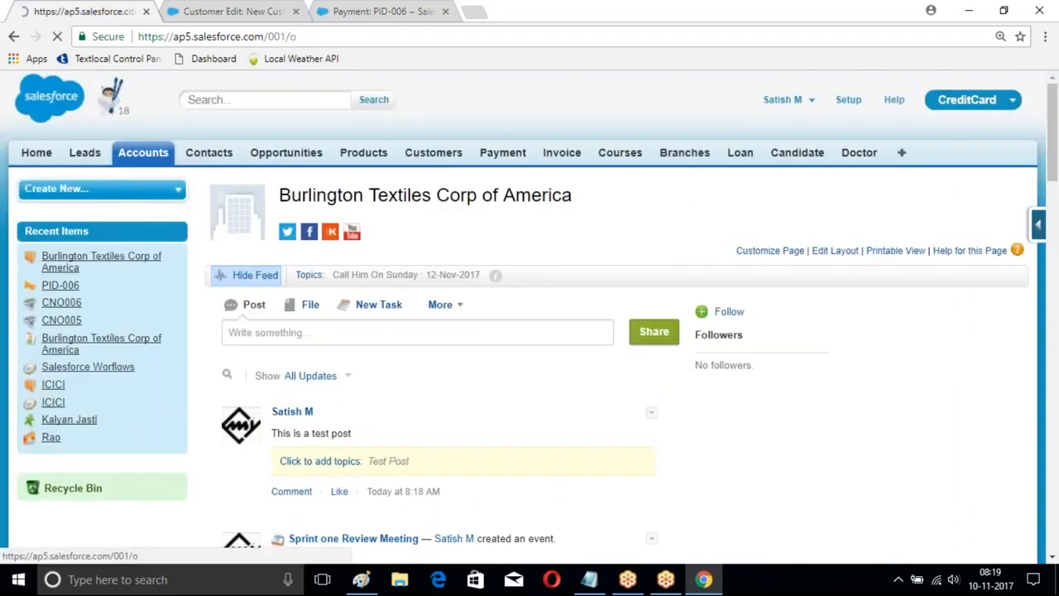
{"action": "left_click", "coordinate": [227, 351]}
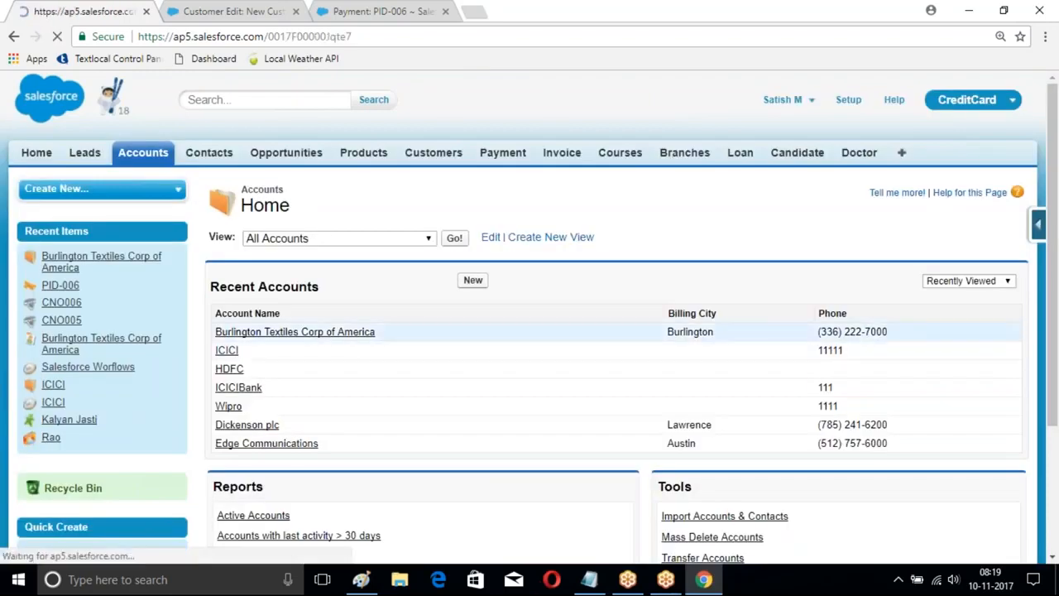
{"action": "left_click", "coordinate": [344, 277]}
{"action": "type", "text": "Call"}
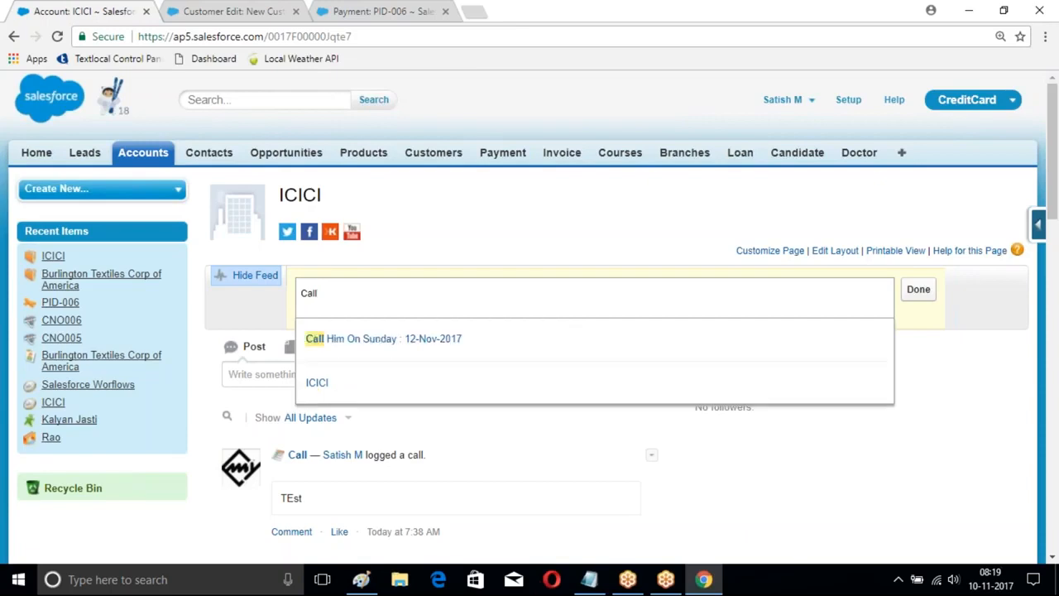
{"action": "key", "text": "Down"}
{"action": "key", "text": "Return"}
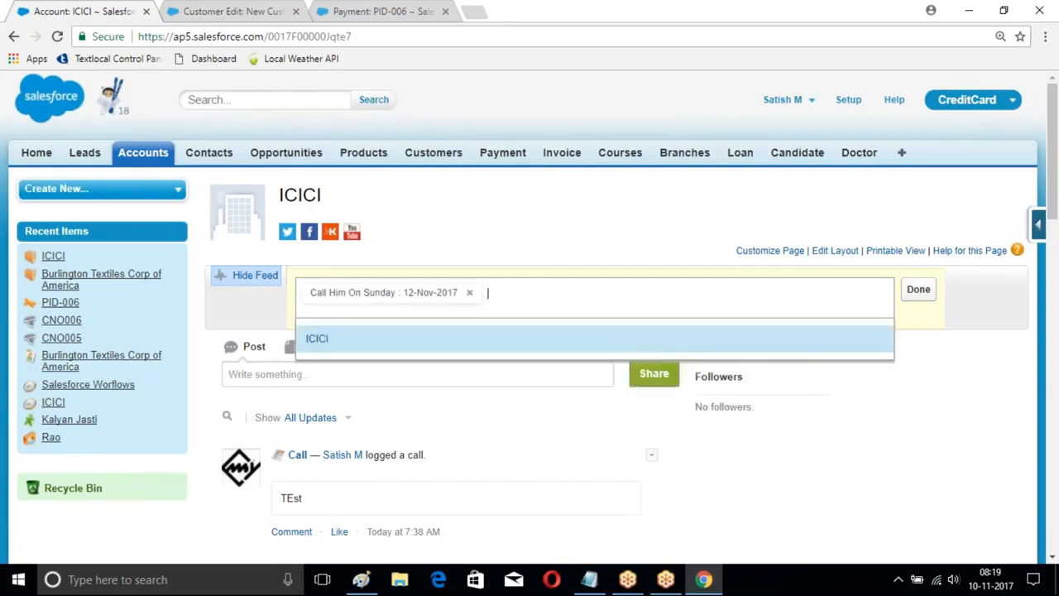
{"action": "left_click", "coordinate": [915, 290]}
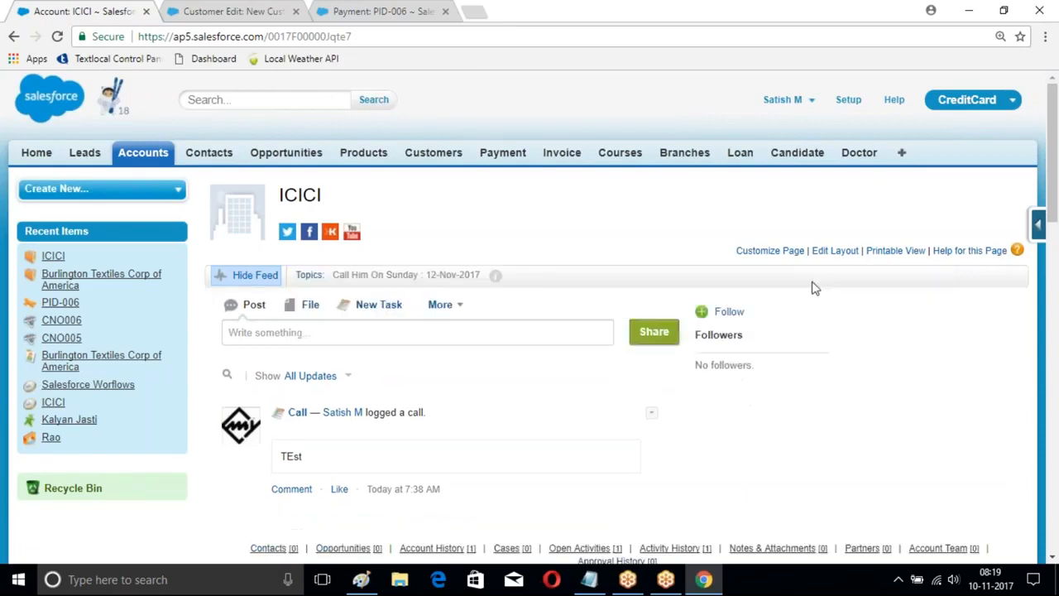
Step: Open the ICICIBank account and assign it the existing topic "Call Him On Sunday : 12-Nov-2017"
{"action": "left_click", "coordinate": [139, 156]}
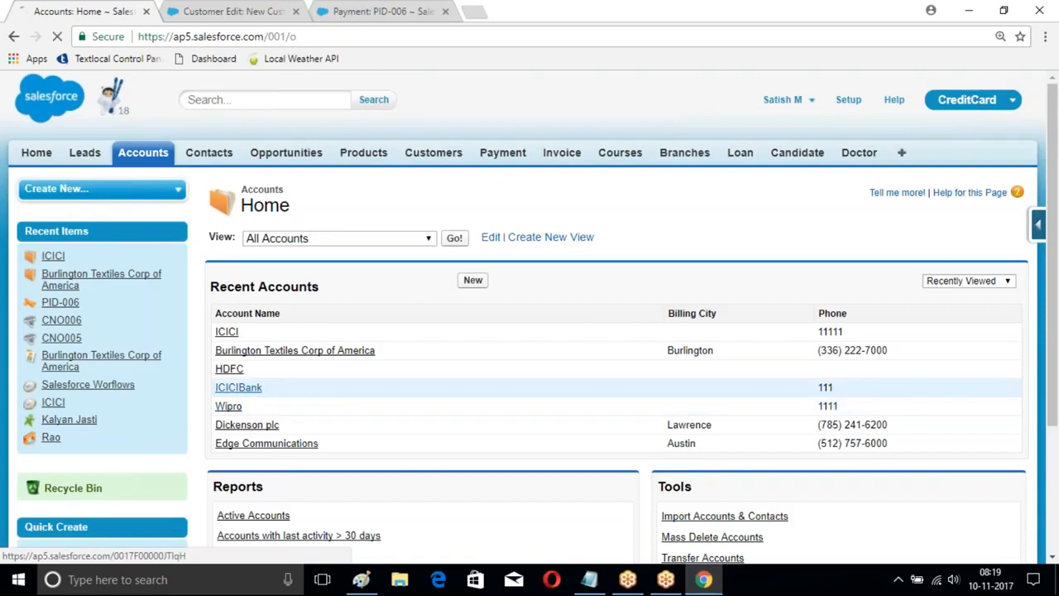
{"action": "left_click", "coordinate": [238, 387]}
{"action": "left_click", "coordinate": [331, 276]}
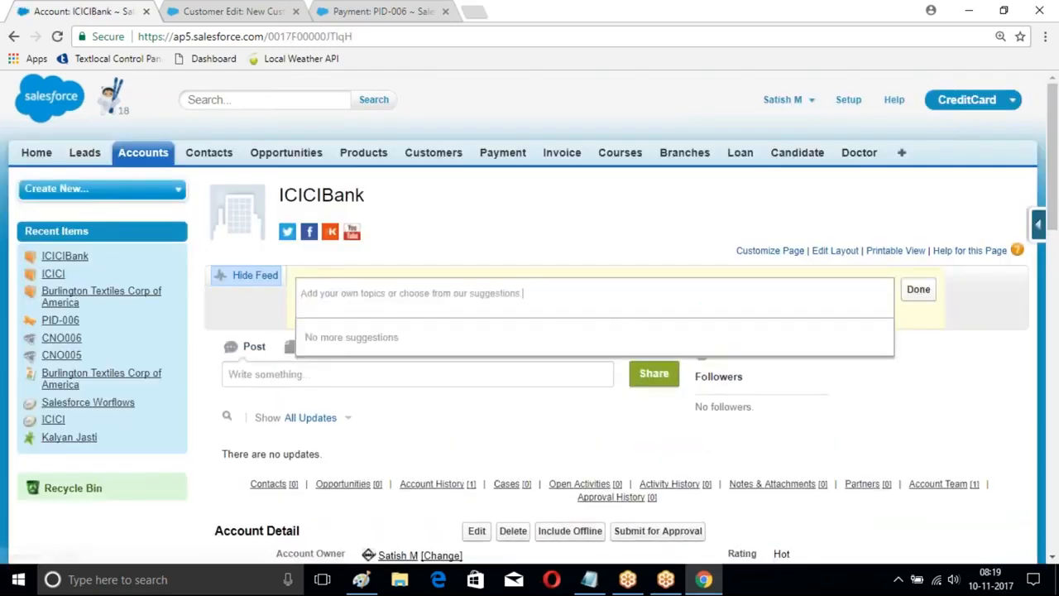
{"action": "type", "text": "ca"}
{"action": "left_click", "coordinate": [386, 340]}
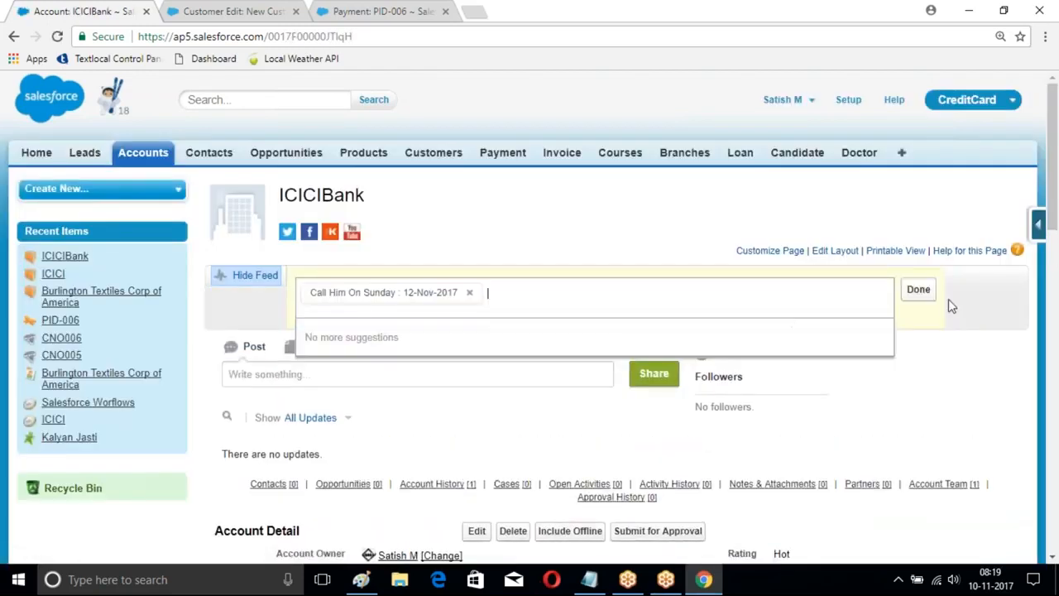
{"action": "left_click", "coordinate": [918, 289]}
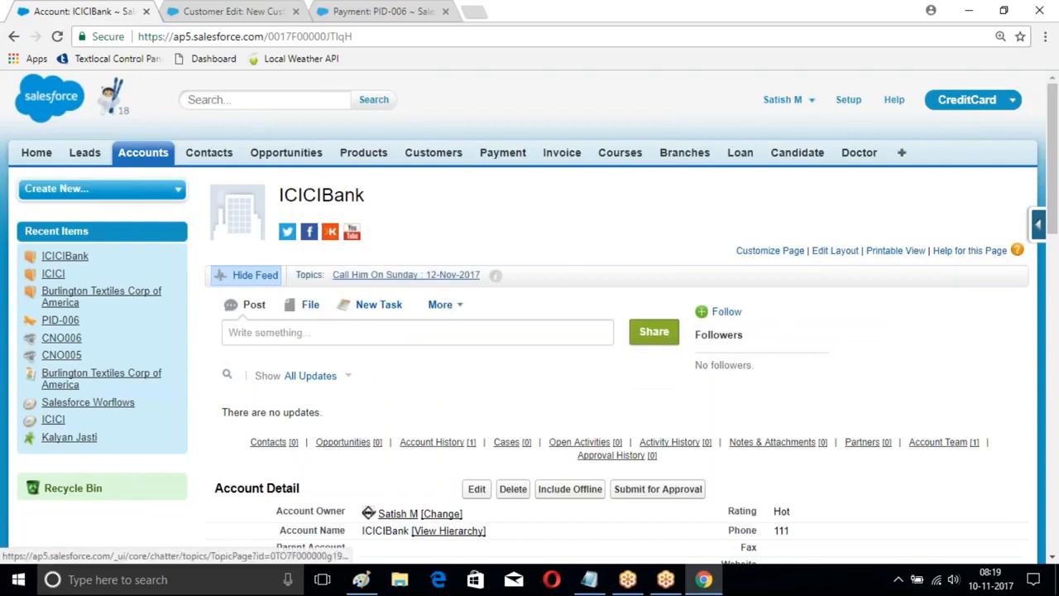
Step: Open the topic "Call Him On Sunday : 12-Nov-2017" and examine the account records tagged with it
{"action": "left_click", "coordinate": [405, 275]}
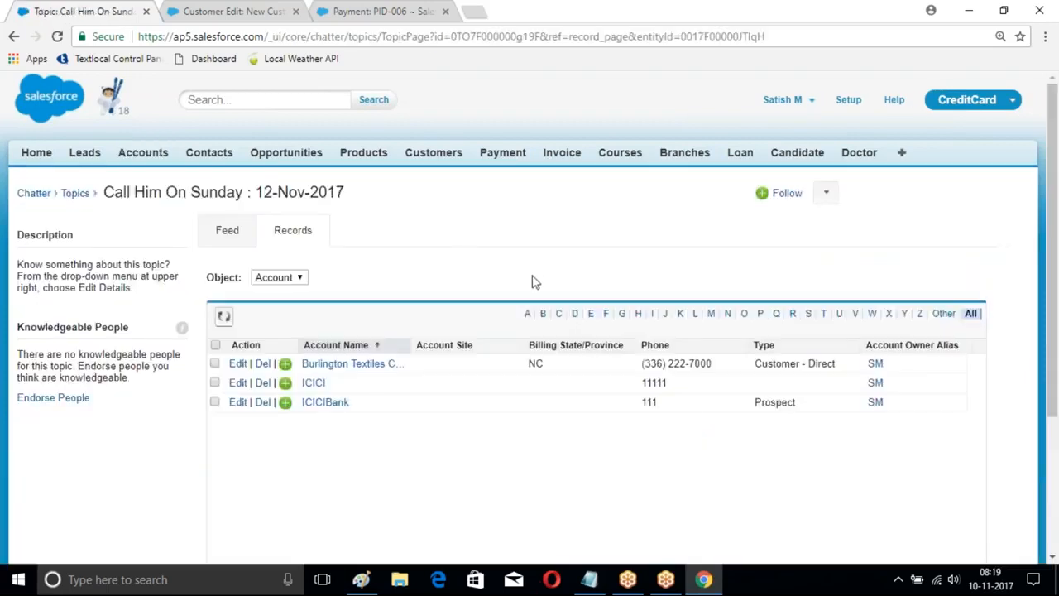
{"action": "scroll", "coordinate": [508, 316], "scroll_direction": "down", "scroll_amount": 2}
{"action": "scroll", "coordinate": [508, 316], "scroll_direction": "down", "scroll_amount": 1}
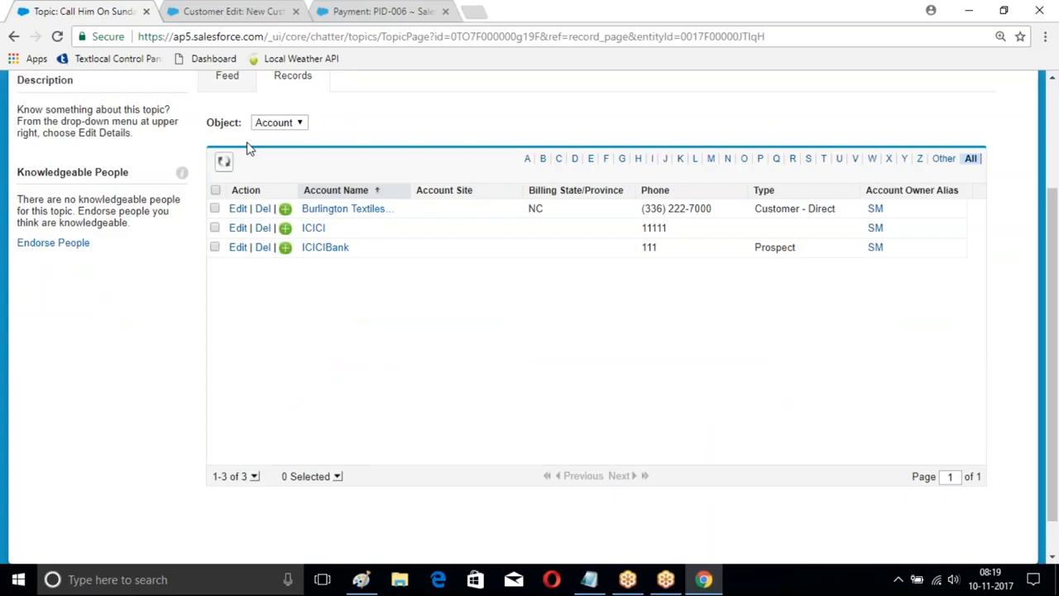
{"action": "scroll", "coordinate": [179, 158], "scroll_direction": "up", "scroll_amount": 2}
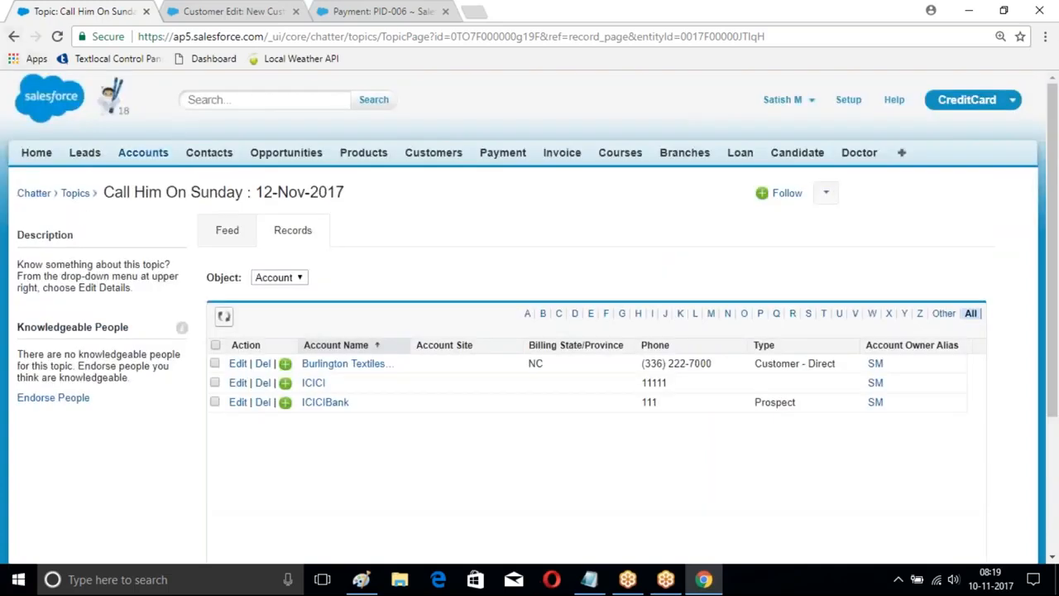
Step: Return to the recent accounts and open the ICICIBank record to view its assigned topic and feed
{"action": "left_click", "coordinate": [133, 154]}
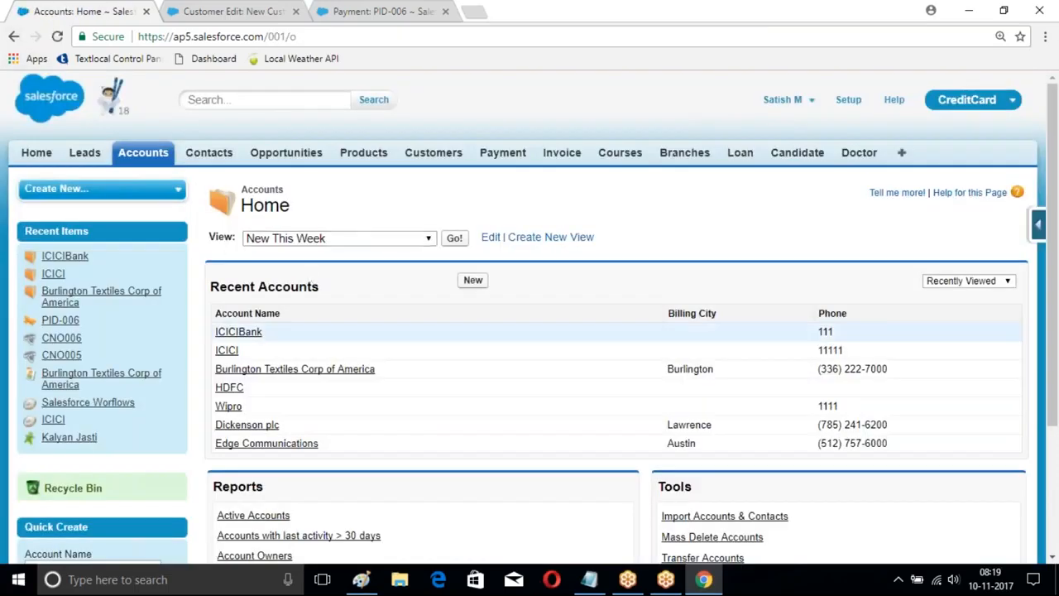
{"action": "left_click", "coordinate": [238, 332]}
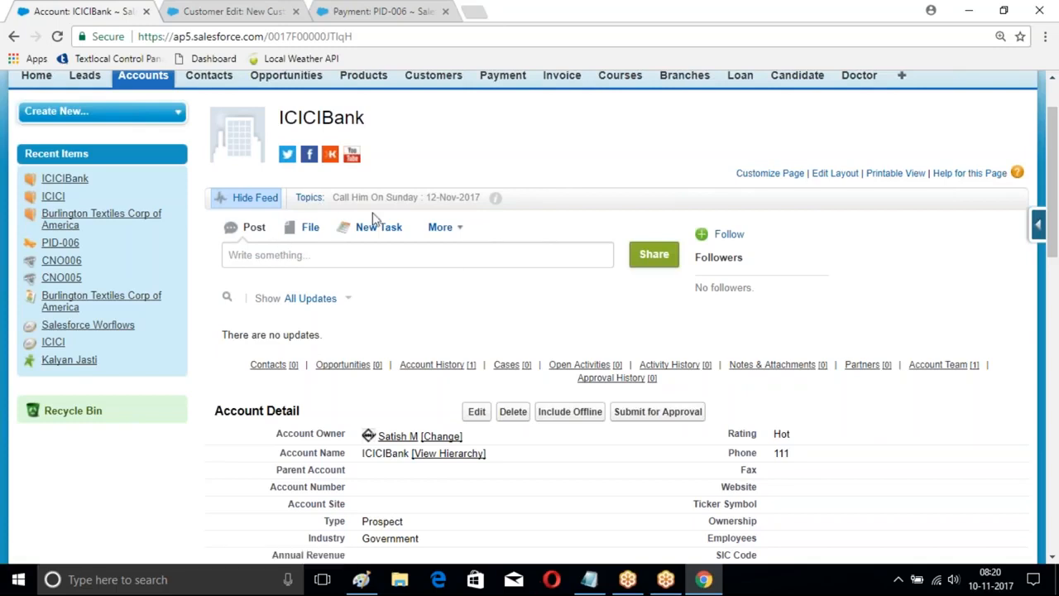
{"action": "scroll", "coordinate": [526, 278], "scroll_direction": "up", "scroll_amount": 2}
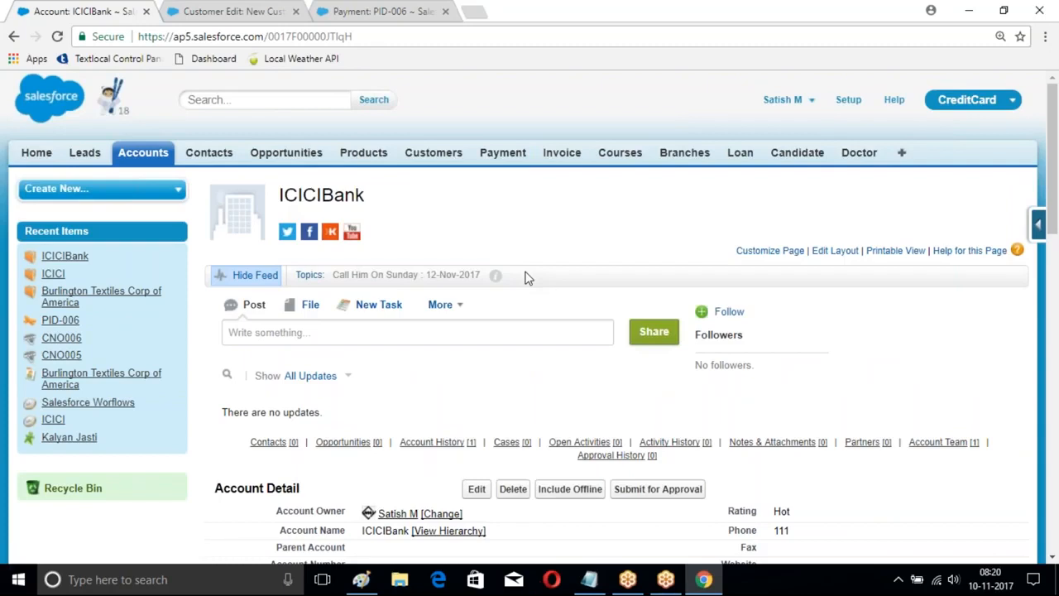
Step: Open the Global Actions list in the setup area and look through the existing actions
{"action": "left_click", "coordinate": [849, 100]}
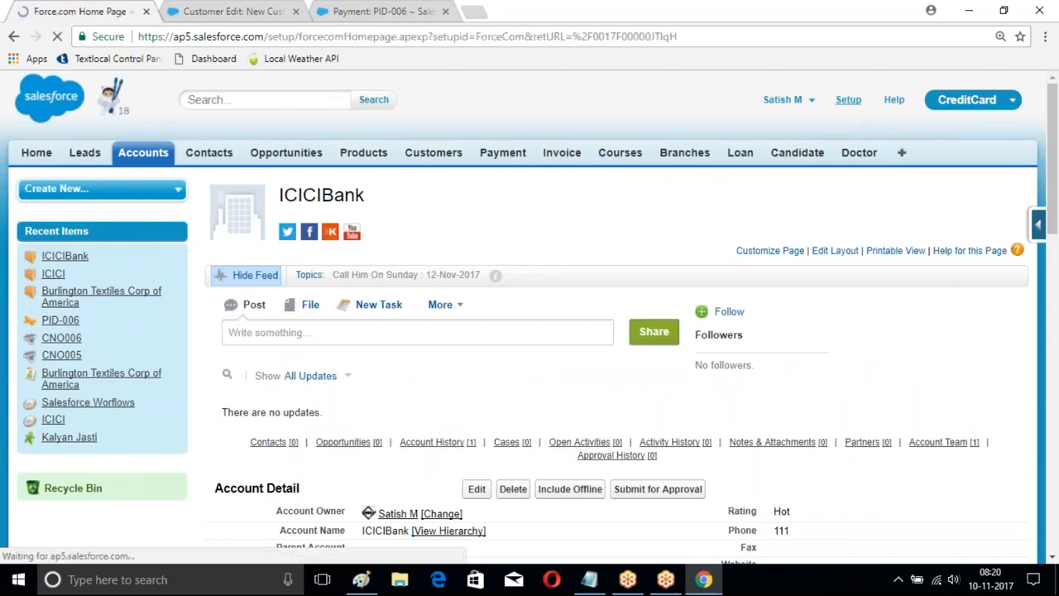
{"action": "scroll", "coordinate": [154, 277], "scroll_direction": "down", "scroll_amount": 8}
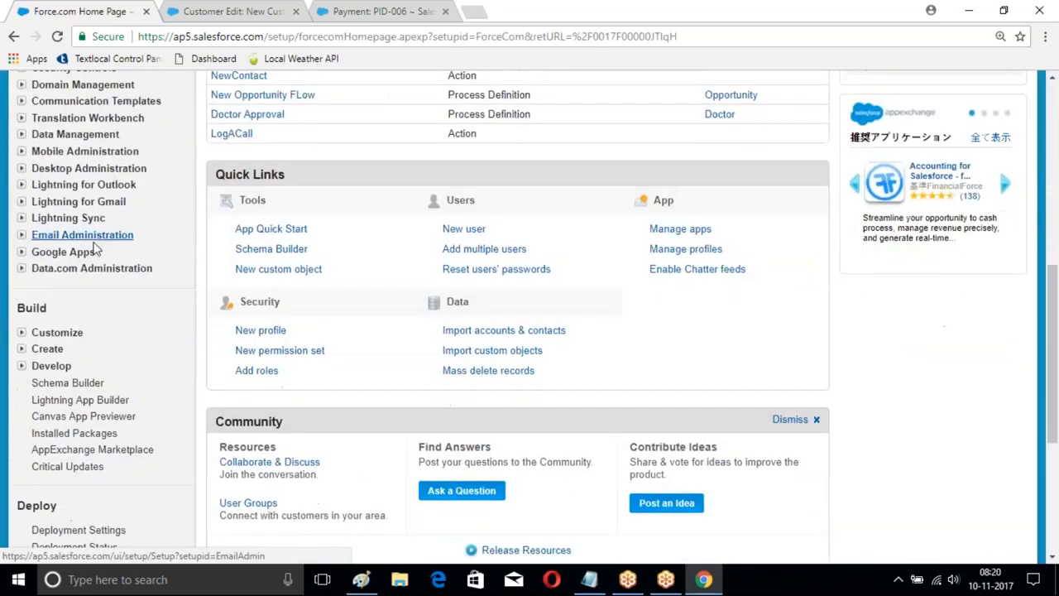
{"action": "left_click", "coordinate": [21, 232]}
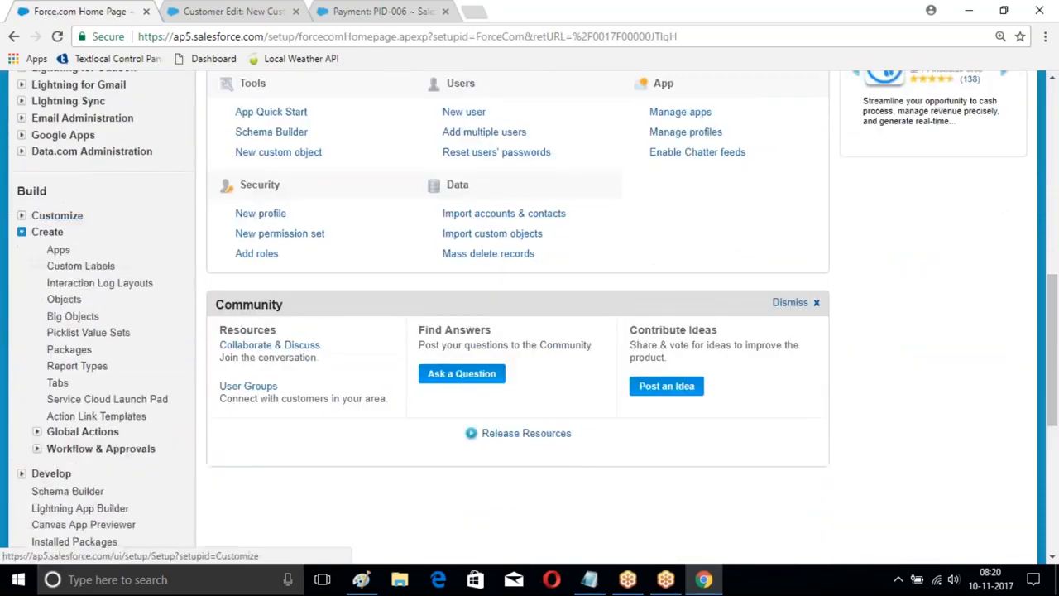
{"action": "scroll", "coordinate": [130, 196], "scroll_direction": "down", "scroll_amount": 2}
{"action": "scroll", "coordinate": [124, 215], "scroll_direction": "down", "scroll_amount": 1}
{"action": "scroll", "coordinate": [120, 195], "scroll_direction": "up", "scroll_amount": 2}
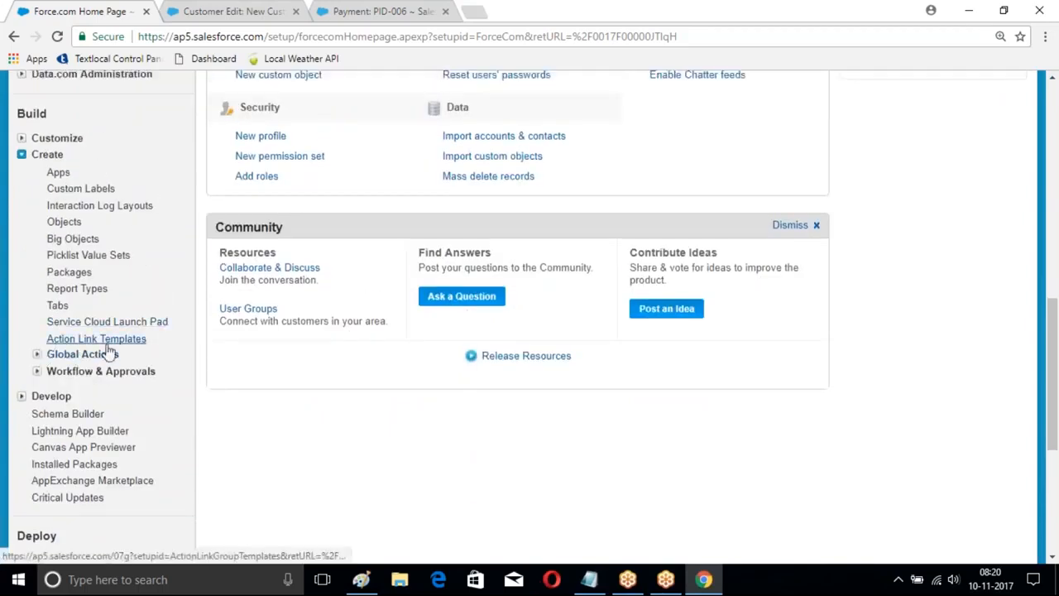
{"action": "left_click", "coordinate": [36, 355]}
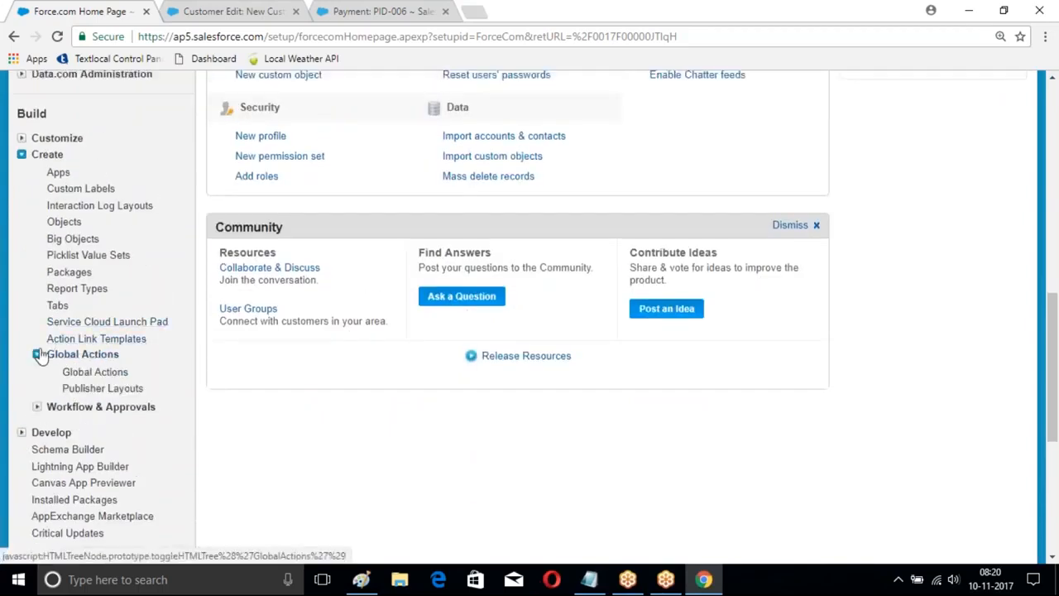
{"action": "scroll", "coordinate": [83, 303], "scroll_direction": "down", "scroll_amount": 2}
{"action": "left_click", "coordinate": [82, 298]}
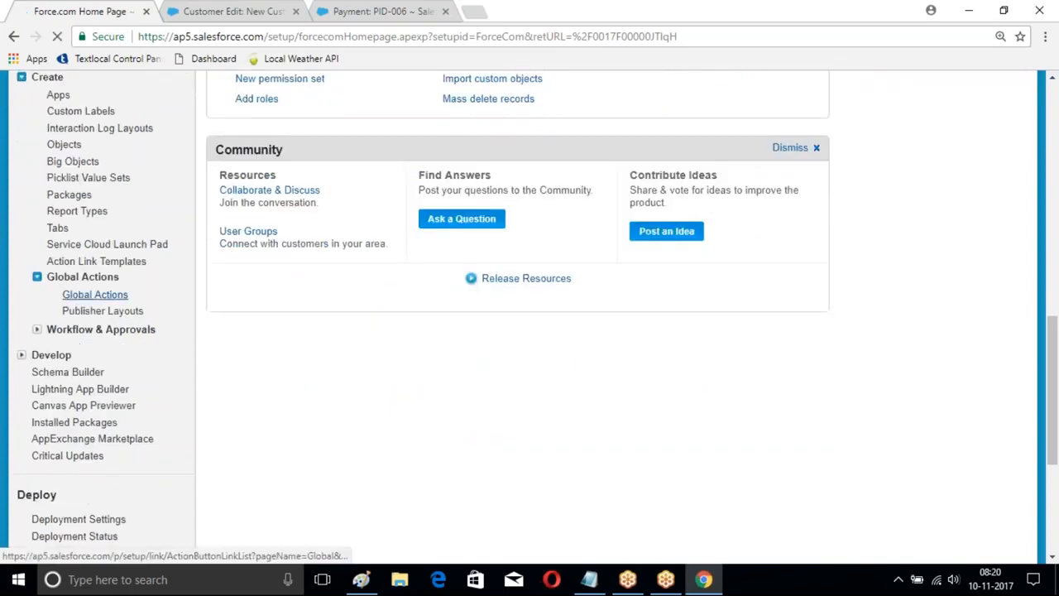
{"action": "scroll", "coordinate": [529, 318], "scroll_direction": "down", "scroll_amount": 2}
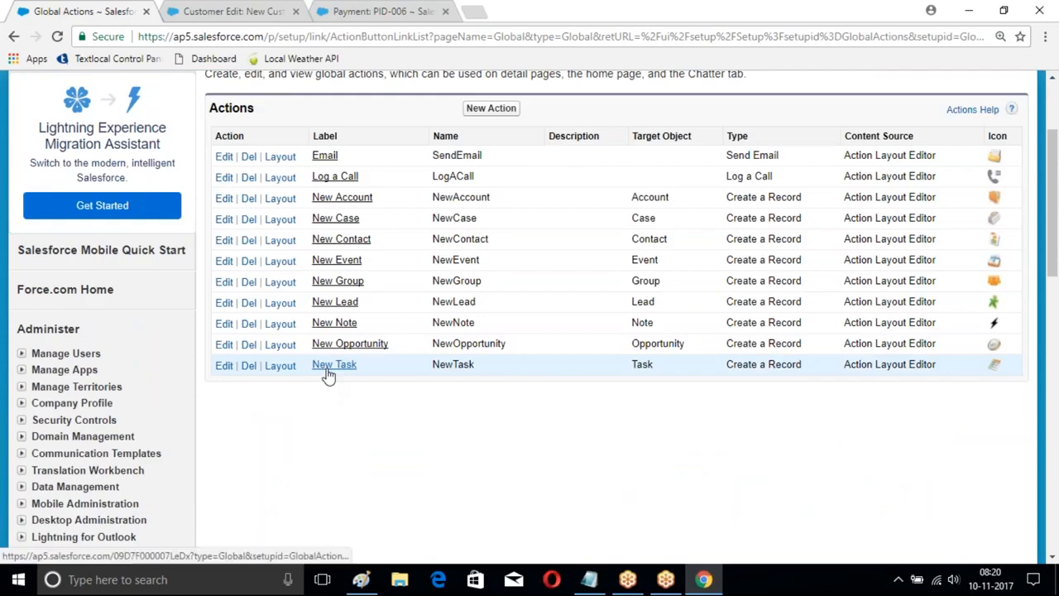
{"action": "scroll", "coordinate": [464, 265], "scroll_direction": "up", "scroll_amount": 1}
Step: Create a global action named MyBranch with action type Create a Record and target object Branch, and save it
{"action": "left_click", "coordinate": [491, 186]}
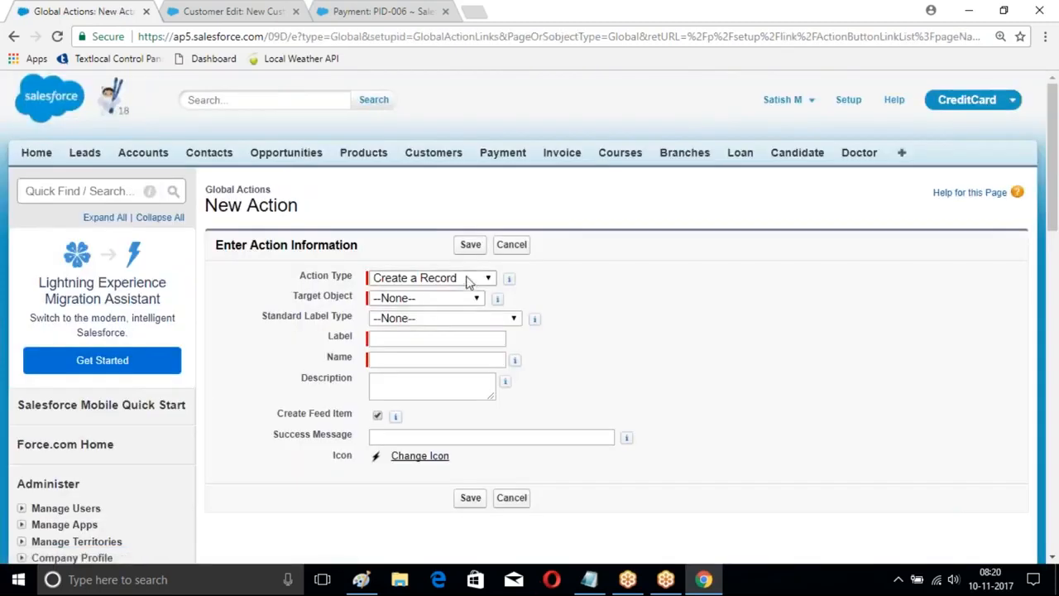
{"action": "left_click", "coordinate": [467, 279]}
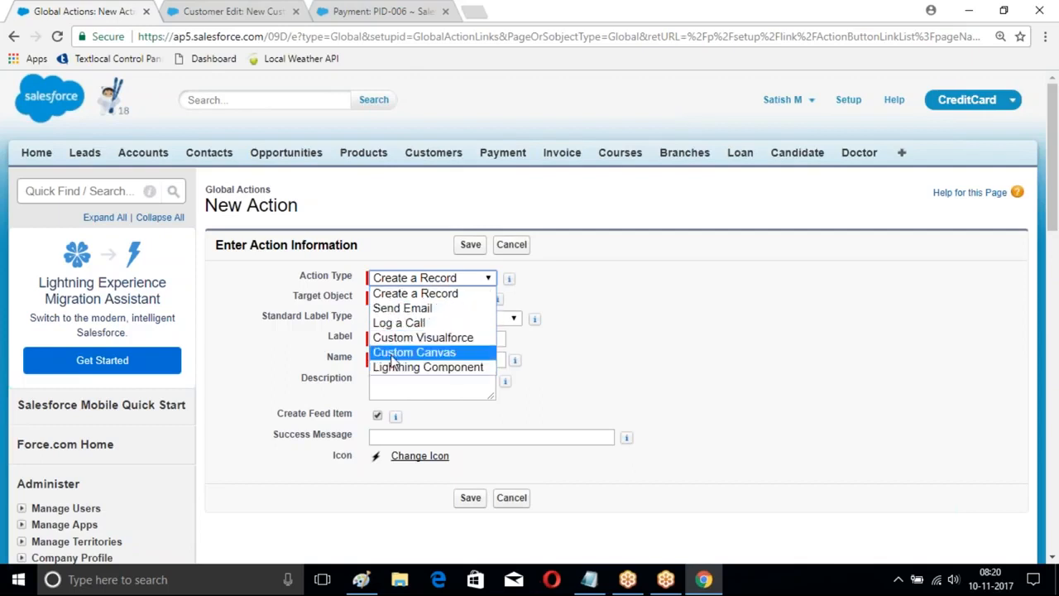
{"action": "left_click", "coordinate": [409, 296]}
{"action": "left_click", "coordinate": [446, 299]}
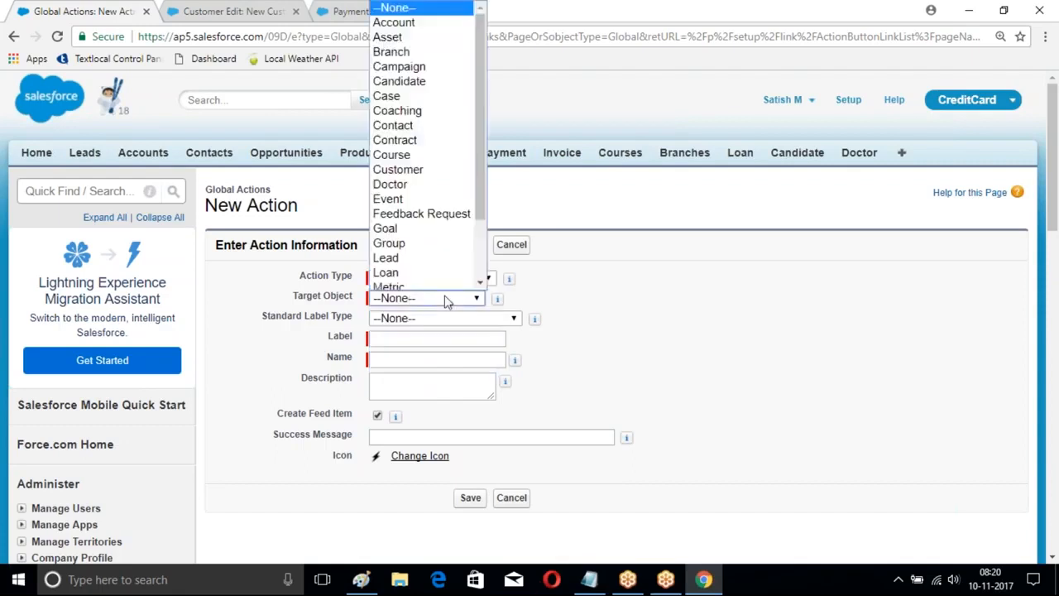
{"action": "left_click", "coordinate": [407, 47]}
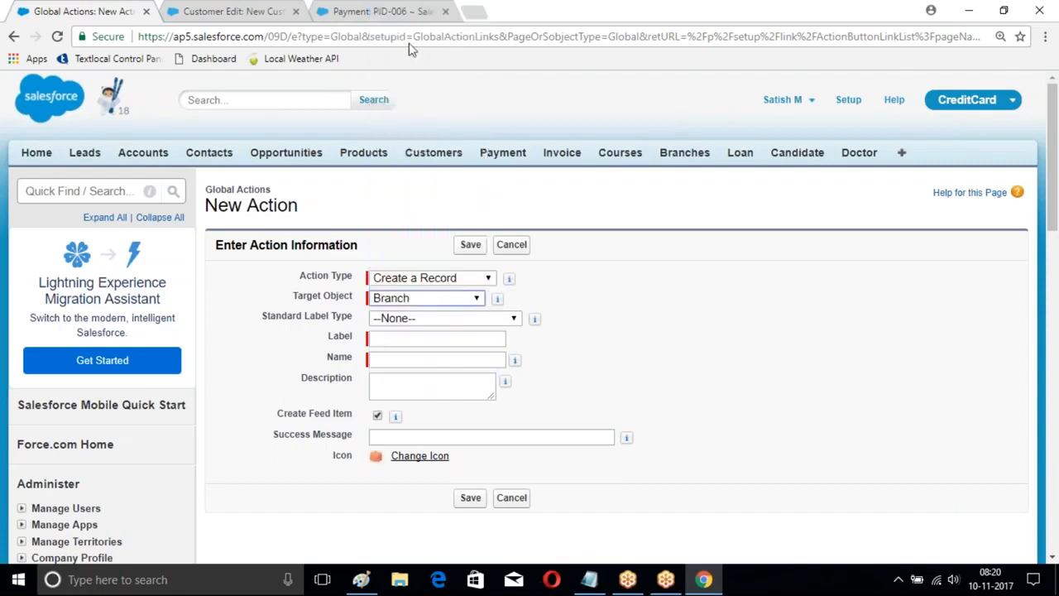
{"action": "left_click", "coordinate": [401, 337]}
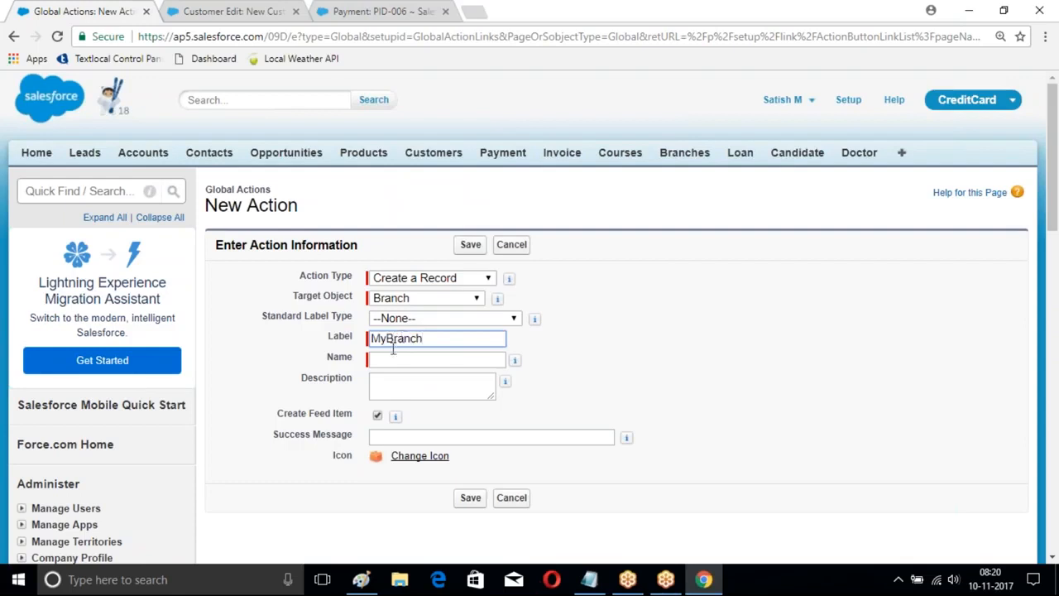
{"action": "left_click", "coordinate": [393, 353]}
{"action": "left_click", "coordinate": [470, 498]}
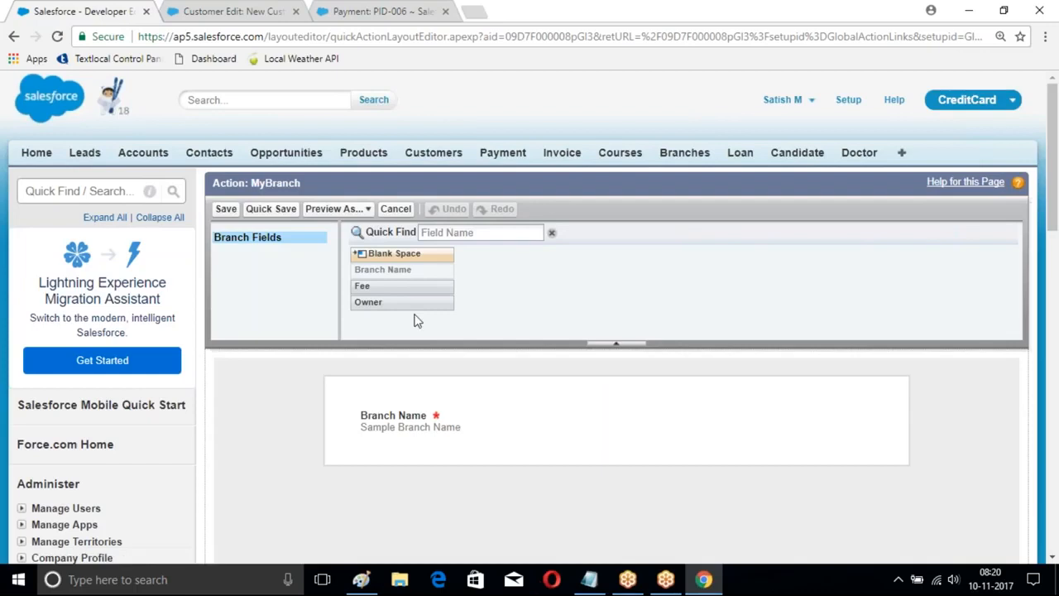
Step: Add the Fee field below Branch Name in the MyBranch action layout and save the layout
{"action": "scroll", "coordinate": [674, 291], "scroll_direction": "down", "scroll_amount": 1}
{"action": "left_click_drag", "start_coordinate": [372, 210], "coordinate": [382, 364]}
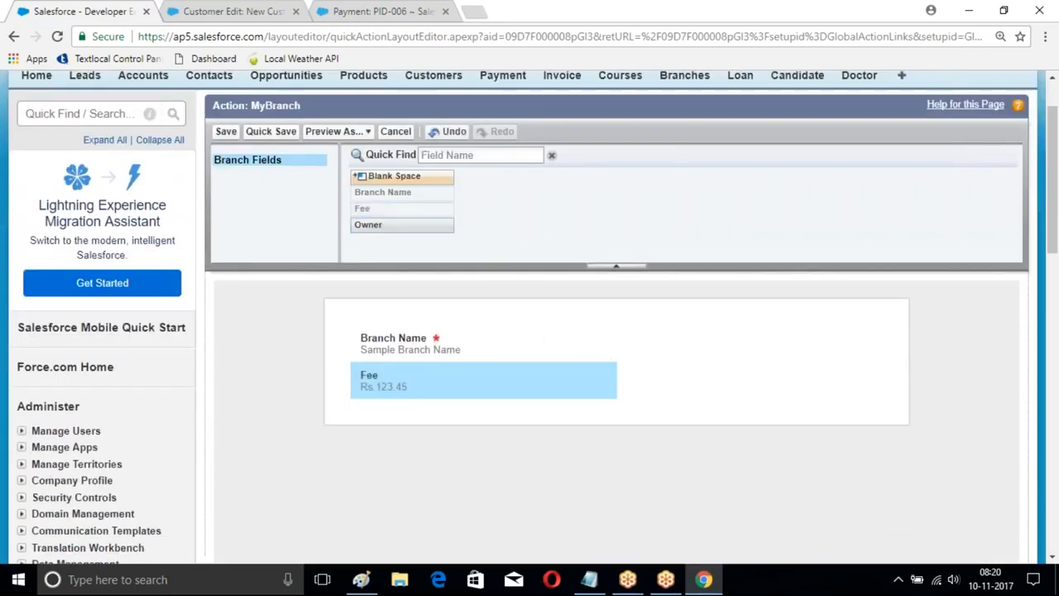
{"action": "left_click", "coordinate": [226, 131]}
Step: Open the publisher layout named Global Layout for editing
{"action": "scroll", "coordinate": [532, 191], "scroll_direction": "down", "scroll_amount": 3}
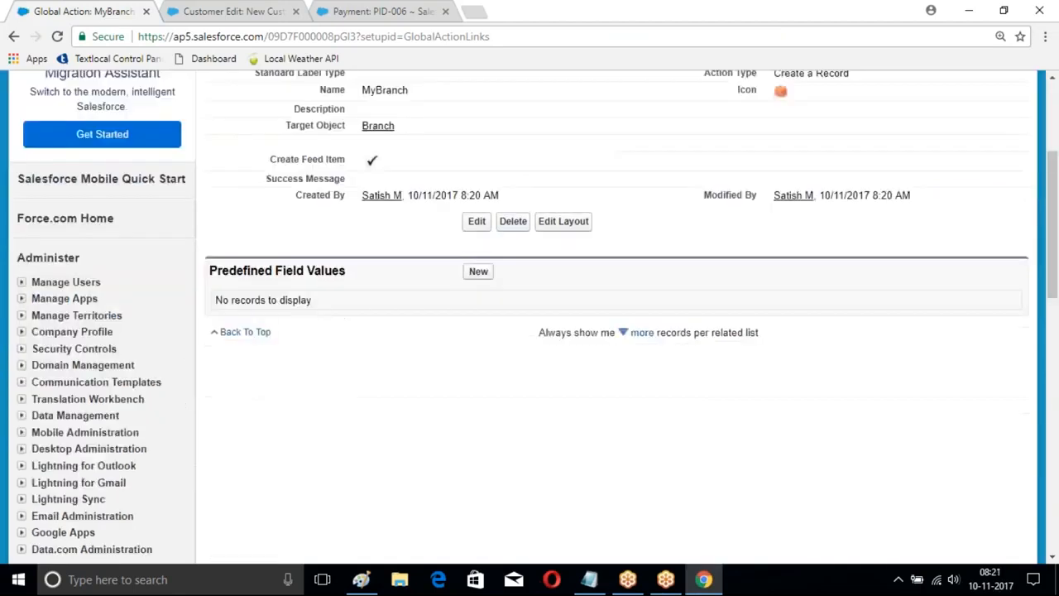
{"action": "scroll", "coordinate": [501, 215], "scroll_direction": "up", "scroll_amount": 3}
{"action": "scroll", "coordinate": [331, 273], "scroll_direction": "down", "scroll_amount": 7}
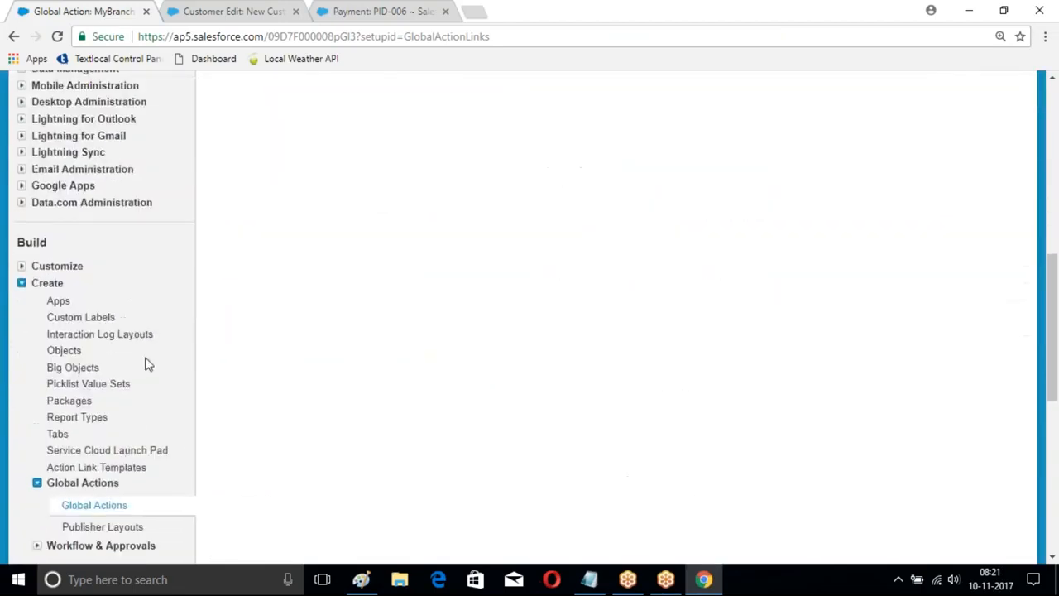
{"action": "scroll", "coordinate": [147, 364], "scroll_direction": "down", "scroll_amount": 2}
{"action": "left_click", "coordinate": [92, 326]}
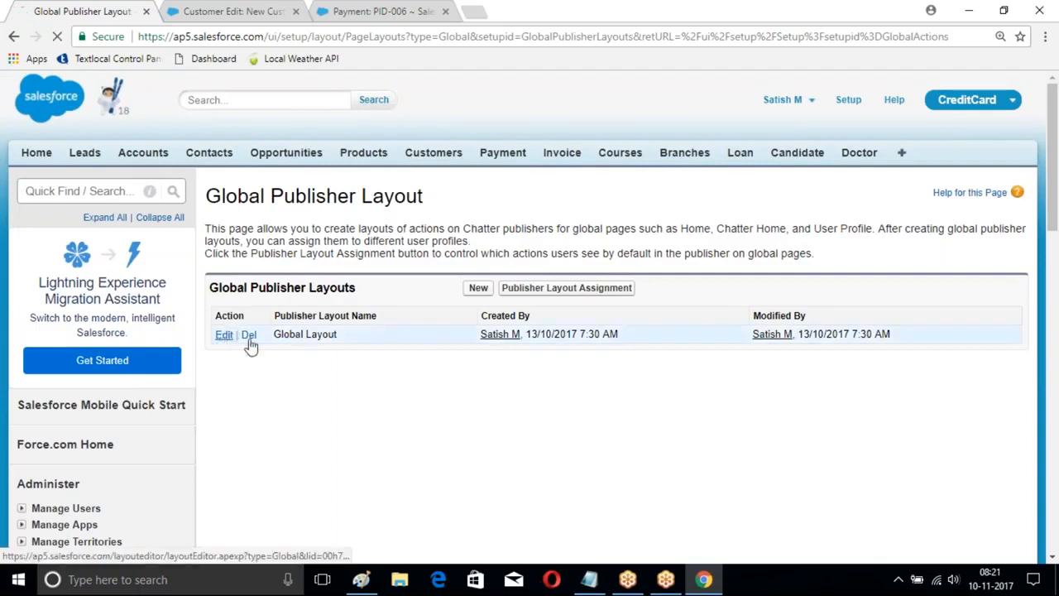
{"action": "left_click", "coordinate": [225, 334]}
Step: Add the MyBranch action after Email in the Salesforce Classic Publisher quick actions of the global layout and save it
{"action": "scroll", "coordinate": [528, 310], "scroll_direction": "down", "scroll_amount": 2}
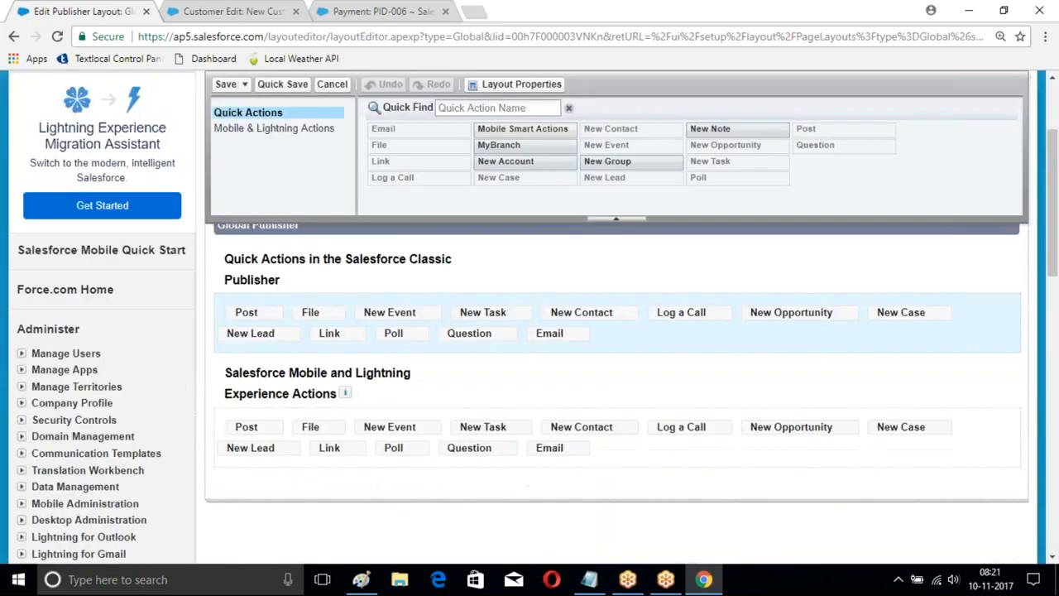
{"action": "scroll", "coordinate": [546, 352], "scroll_direction": "down", "scroll_amount": 1}
{"action": "scroll", "coordinate": [546, 351], "scroll_direction": "up", "scroll_amount": 1}
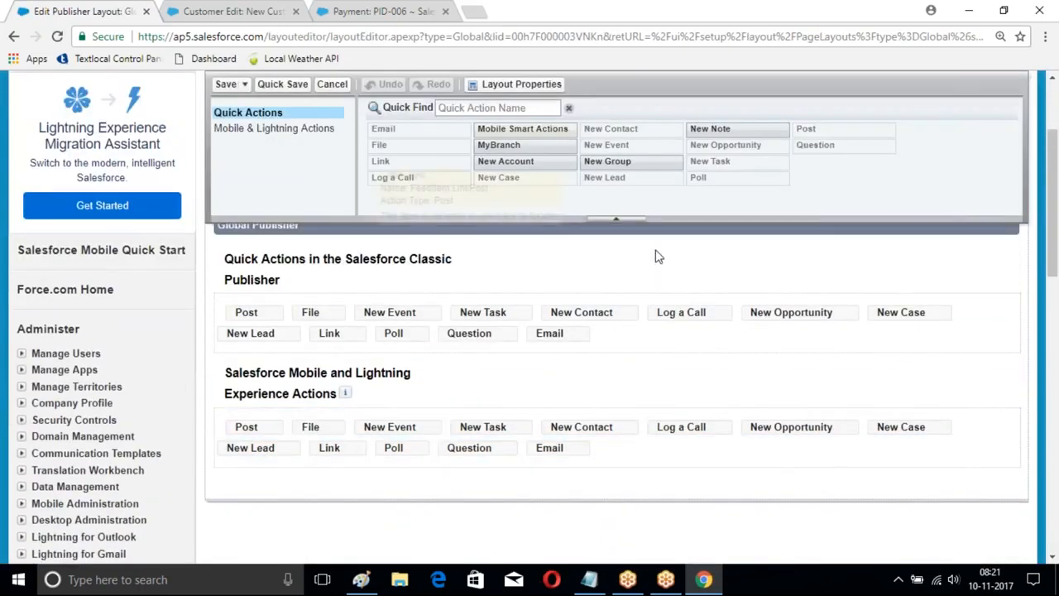
{"action": "mouse_move", "coordinate": [499, 147]}
{"action": "left_mouse_down"}
{"action": "mouse_move", "coordinate": [699, 284]}
{"action": "mouse_move", "coordinate": [615, 346]}
{"action": "left_mouse_up"}
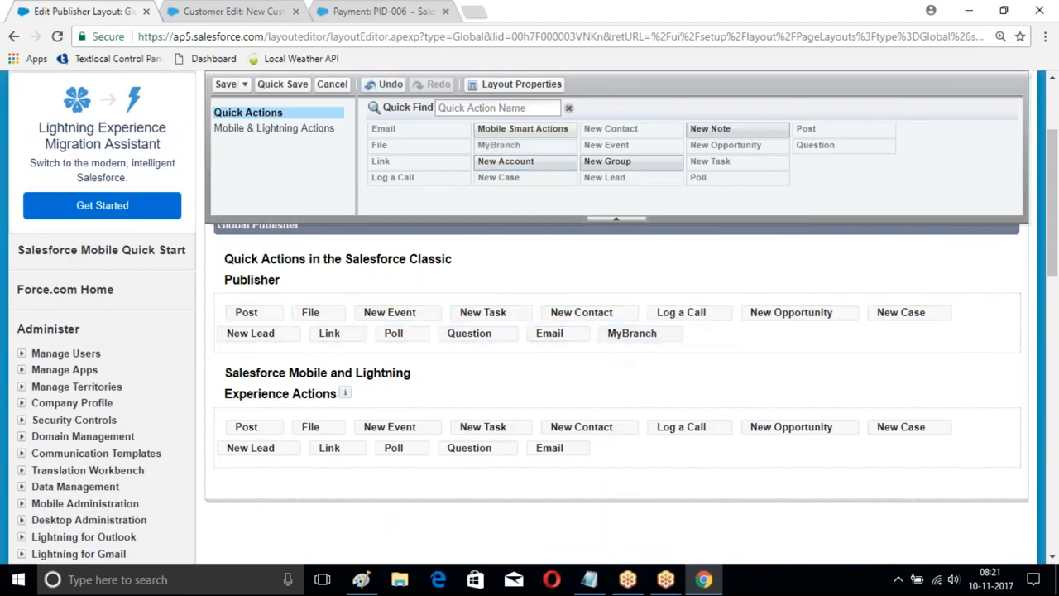
{"action": "left_click", "coordinate": [223, 84]}
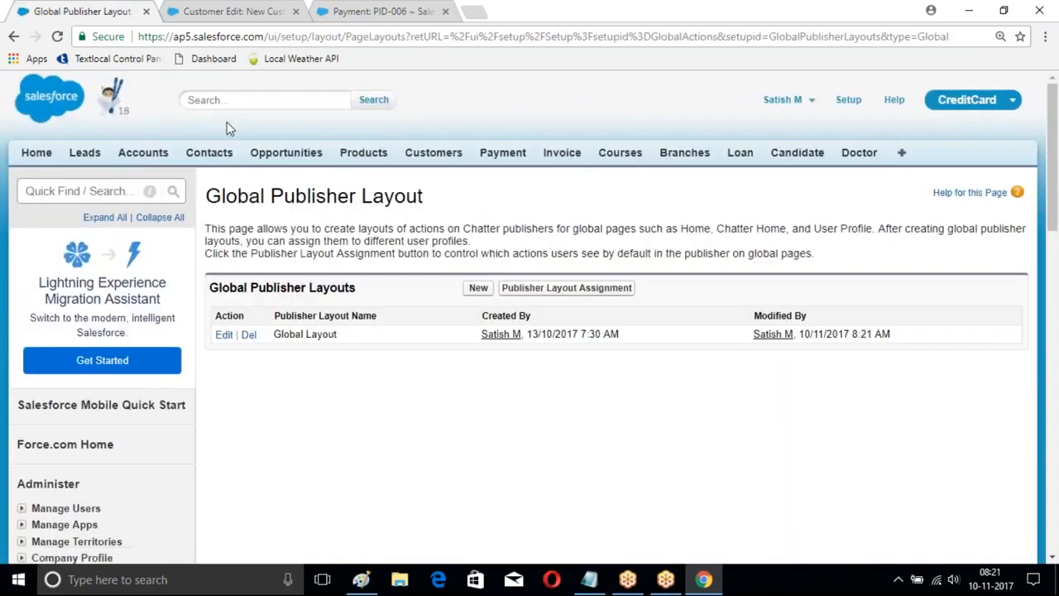
Step: Open the ICICIBank account record and start editing its page layout
{"action": "left_click", "coordinate": [164, 159]}
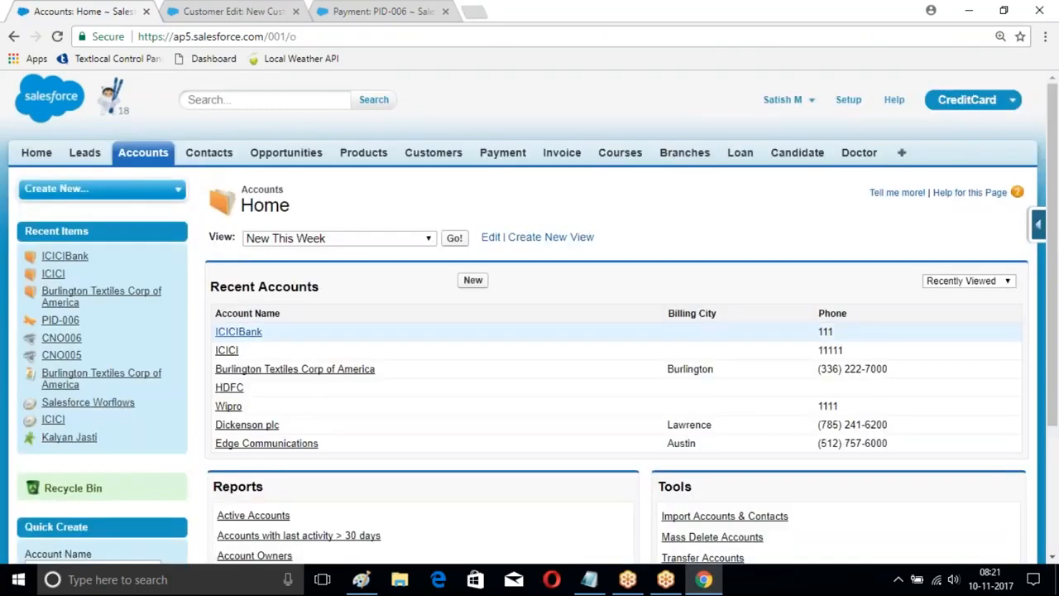
{"action": "left_click", "coordinate": [238, 331]}
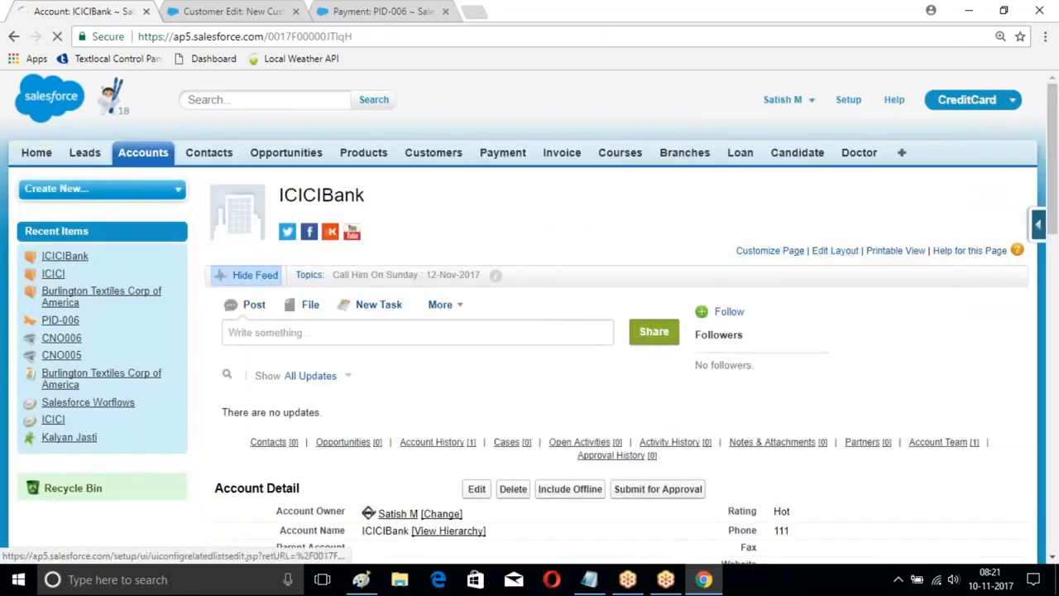
{"action": "left_click", "coordinate": [833, 250]}
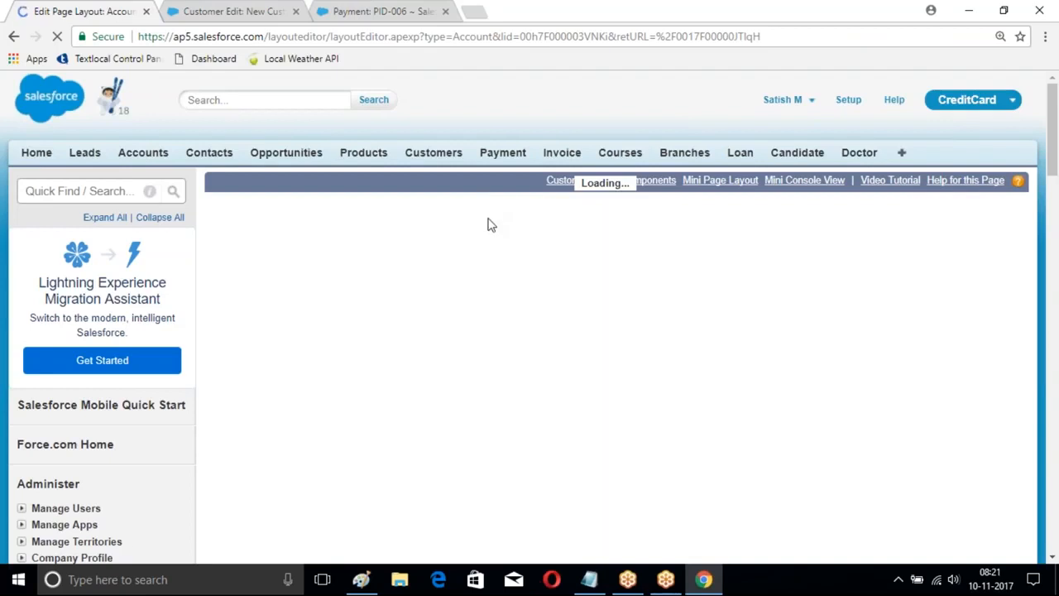
Step: Examine the Classic Publisher quick actions, the Mobile and Lightning actions and the detail sections of the Account layout
{"action": "scroll", "coordinate": [544, 281], "scroll_direction": "down", "scroll_amount": 3}
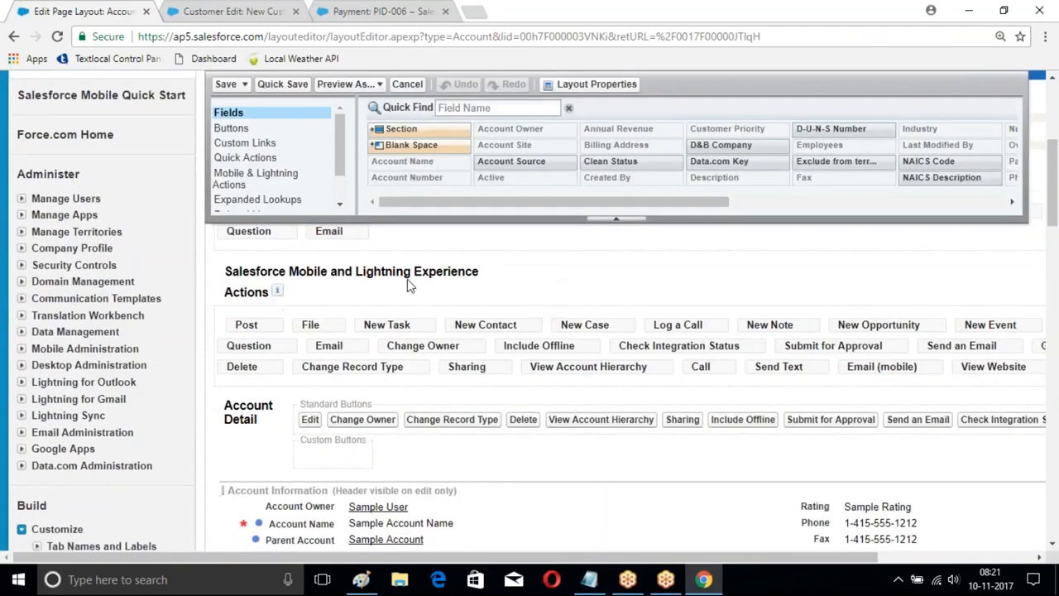
{"action": "scroll", "coordinate": [467, 281], "scroll_direction": "down", "scroll_amount": 1}
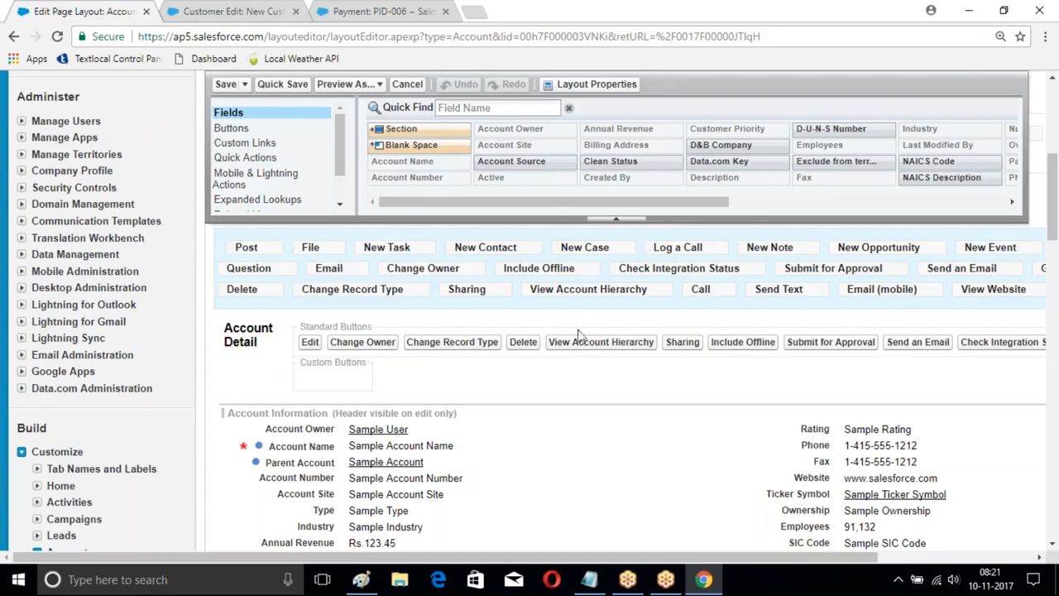
{"action": "left_click_drag", "start_coordinate": [773, 560], "coordinate": [913, 560]}
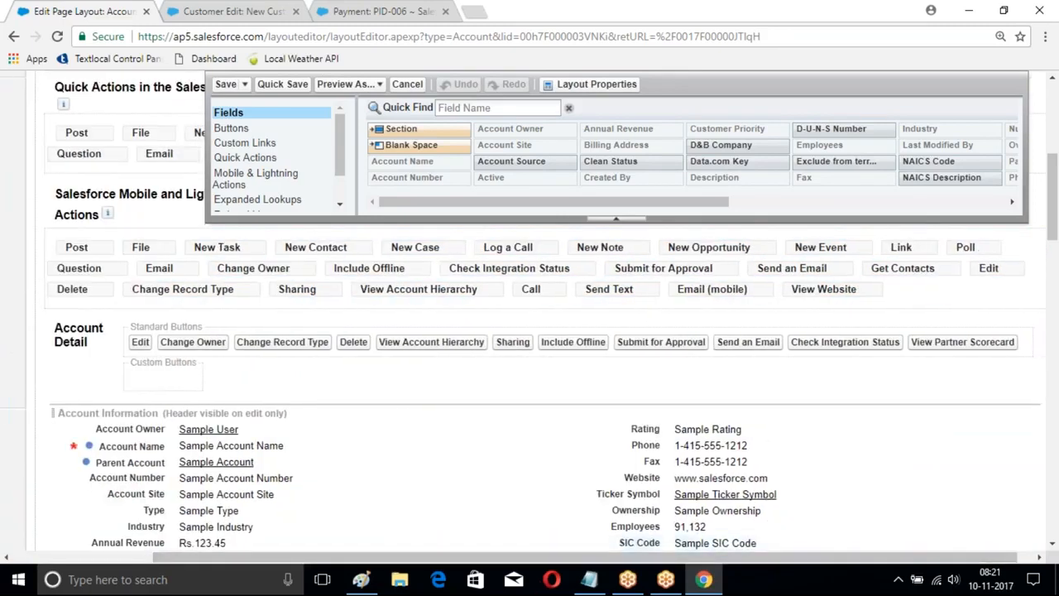
{"action": "scroll", "coordinate": [532, 377], "scroll_direction": "up", "scroll_amount": 1}
{"action": "scroll", "coordinate": [532, 378], "scroll_direction": "up", "scroll_amount": 1}
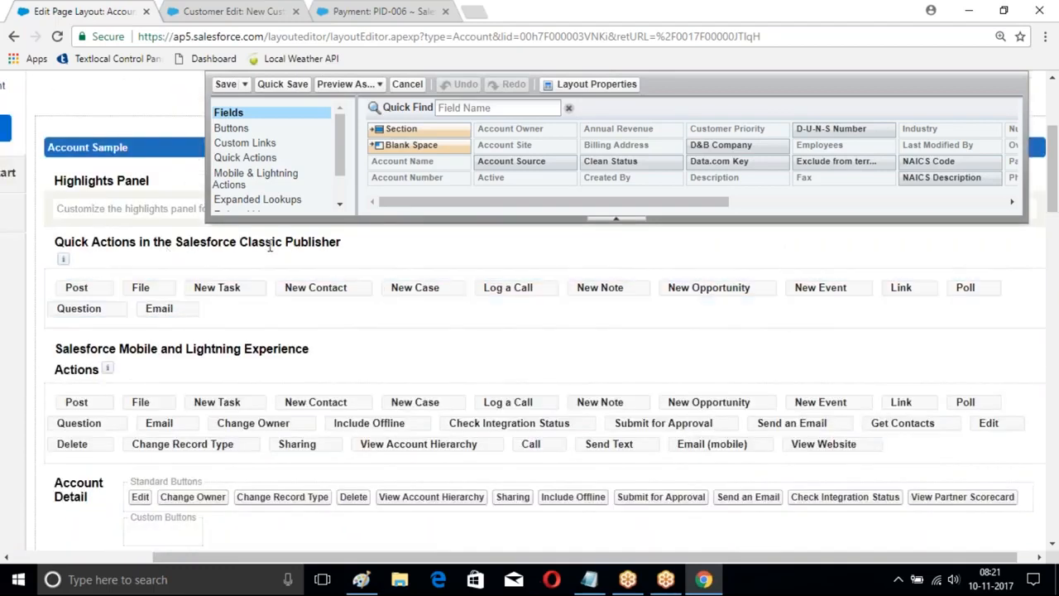
{"action": "scroll", "coordinate": [407, 314], "scroll_direction": "down", "scroll_amount": 3}
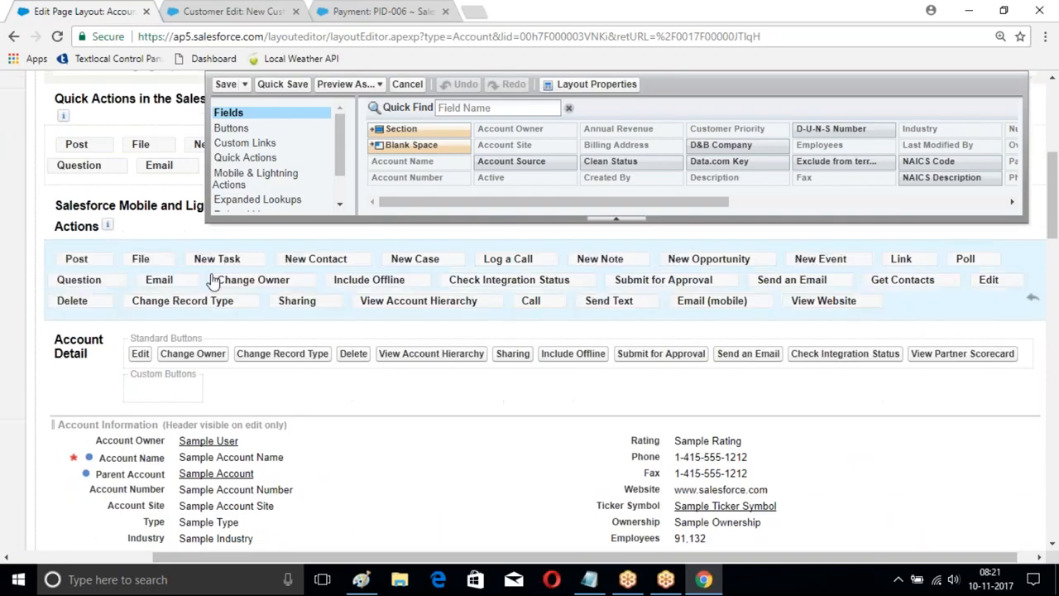
{"action": "scroll", "coordinate": [212, 281], "scroll_direction": "up", "scroll_amount": 1}
{"action": "scroll", "coordinate": [188, 269], "scroll_direction": "down", "scroll_amount": 5}
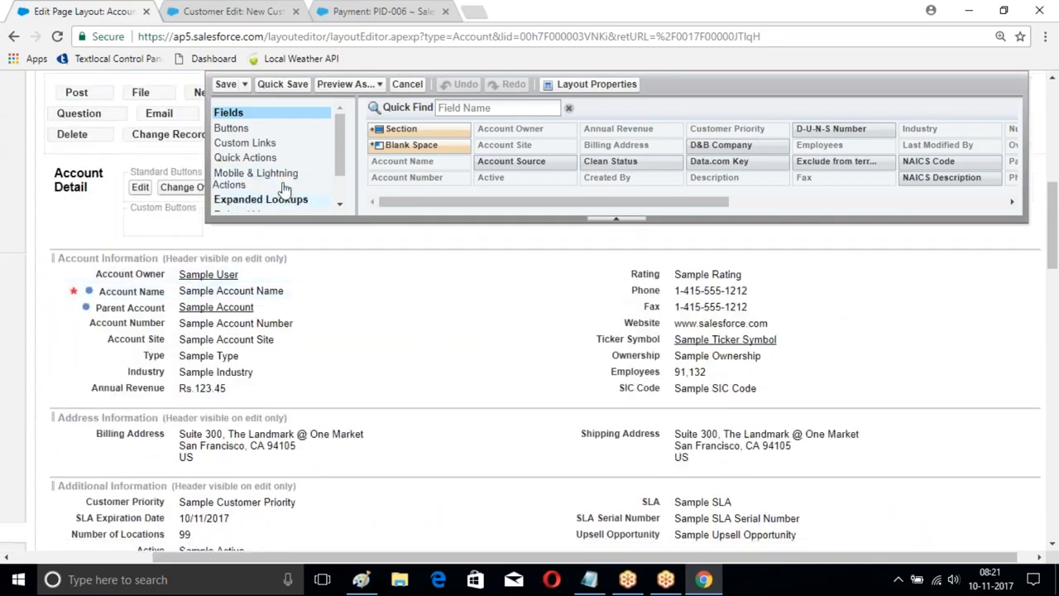
Step: Add the MyBranch quick action after Email in the Account layout's Salesforce Classic Publisher section and save the layout
{"action": "left_click", "coordinate": [341, 205]}
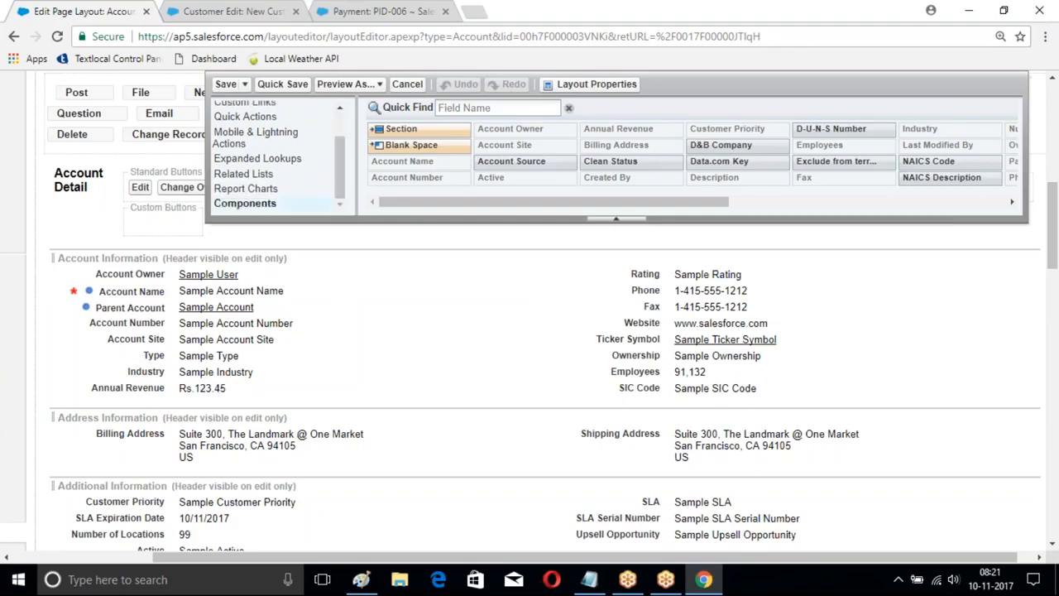
{"action": "left_click_drag", "start_coordinate": [342, 187], "coordinate": [340, 145]}
{"action": "left_click", "coordinate": [252, 158]}
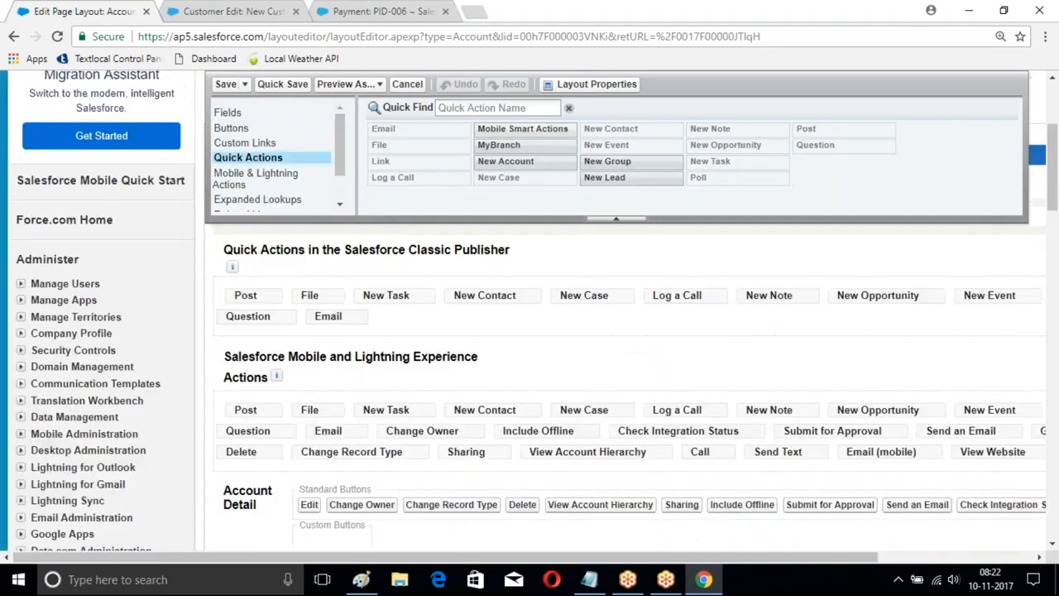
{"action": "scroll", "coordinate": [525, 243], "scroll_direction": "down", "scroll_amount": 3}
{"action": "scroll", "coordinate": [509, 263], "scroll_direction": "down", "scroll_amount": 3}
{"action": "scroll", "coordinate": [510, 215], "scroll_direction": "up", "scroll_amount": 3}
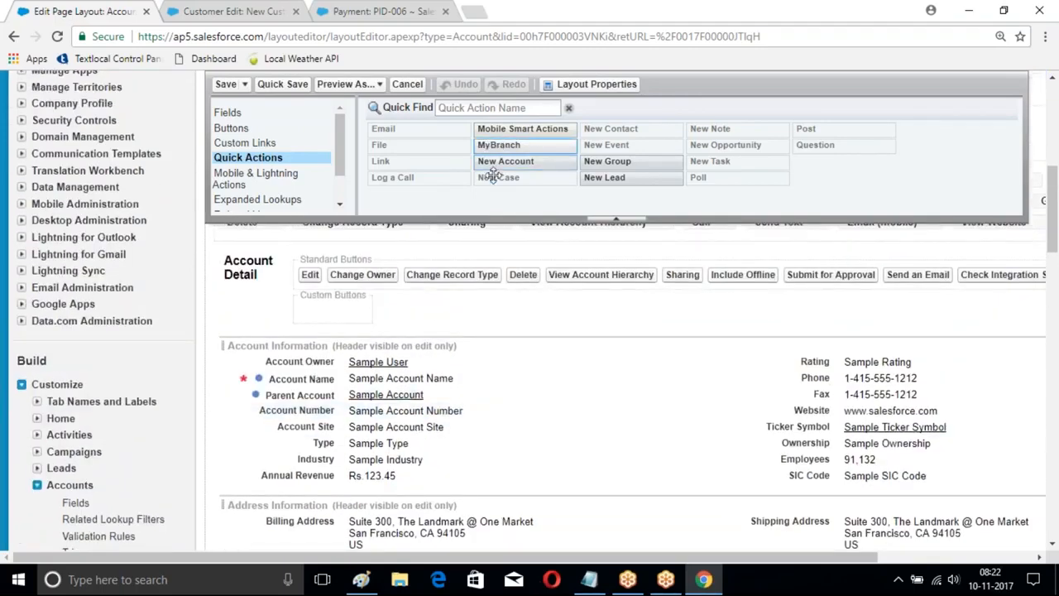
{"action": "scroll", "coordinate": [494, 194], "scroll_direction": "up", "scroll_amount": 1}
{"action": "left_click_drag", "start_coordinate": [498, 146], "coordinate": [395, 479]}
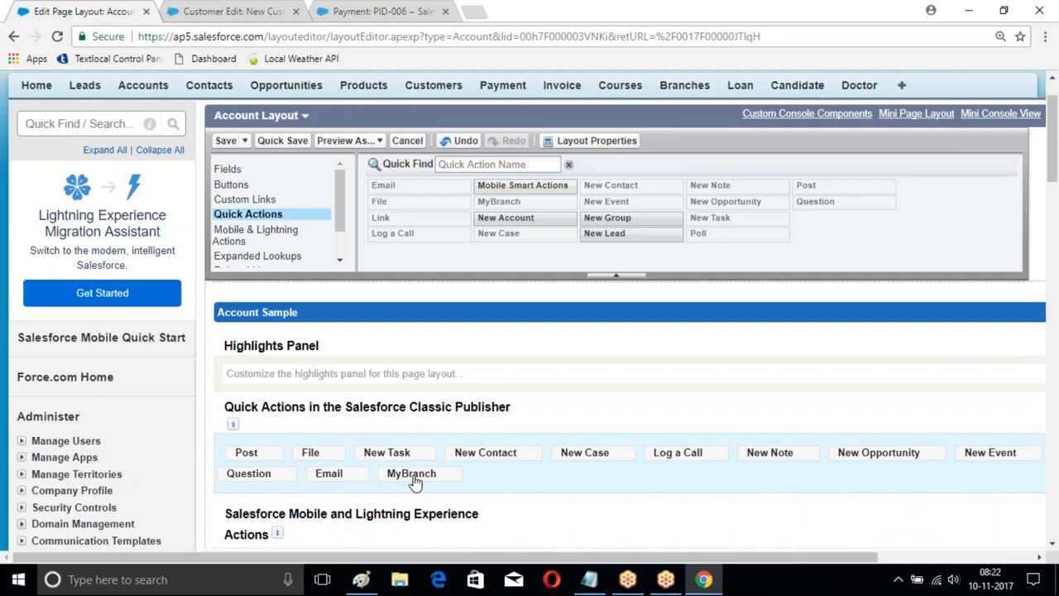
{"action": "left_click", "coordinate": [226, 140]}
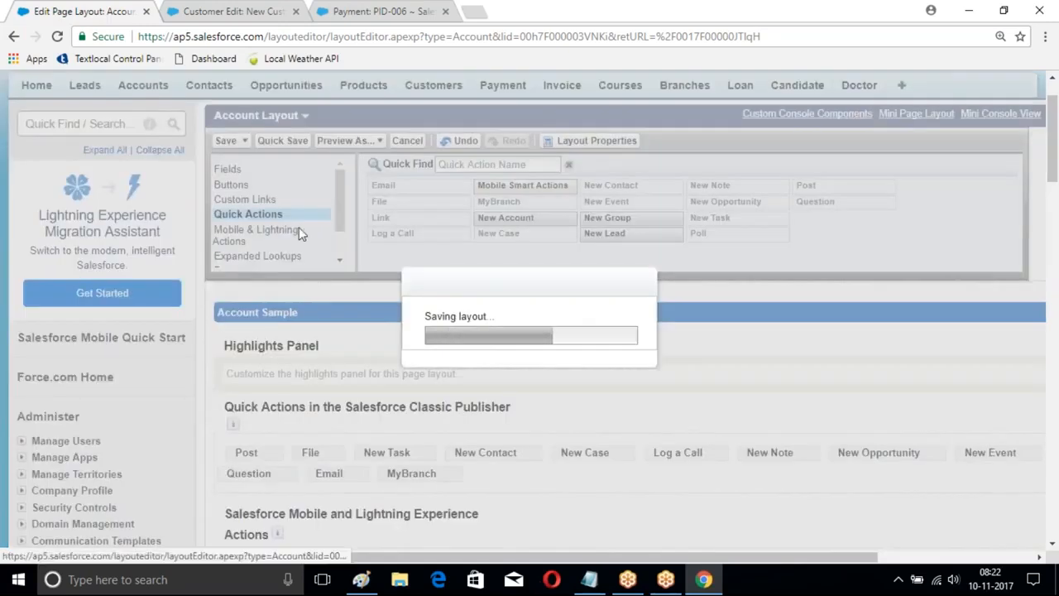
Step: Open the MyBranch action from the ICICIBank account's feed publisher and view its entry form
{"action": "scroll", "coordinate": [301, 229], "scroll_direction": "down", "scroll_amount": 2}
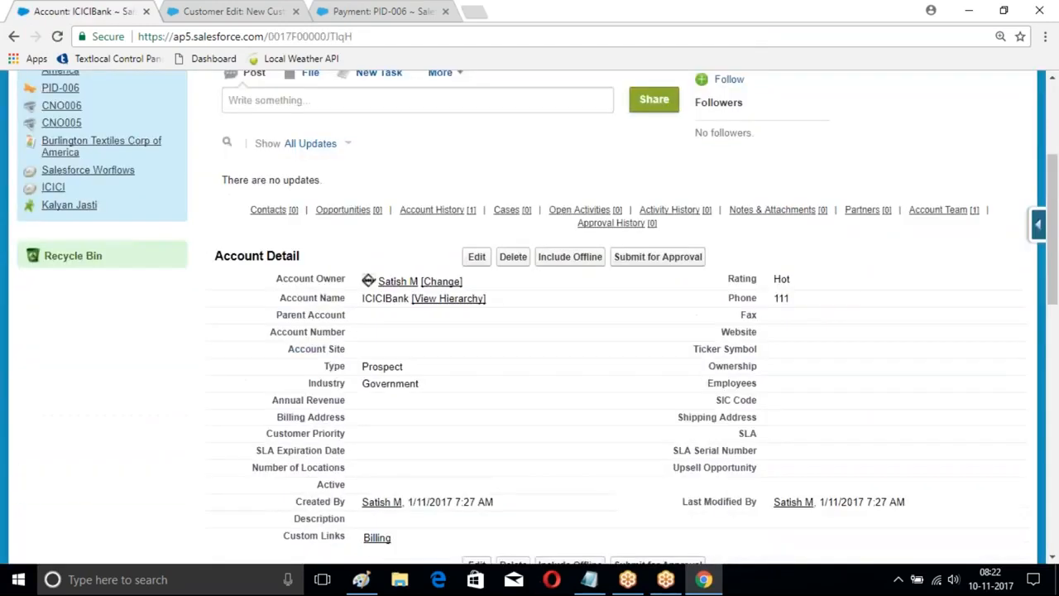
{"action": "scroll", "coordinate": [357, 211], "scroll_direction": "up", "scroll_amount": 3}
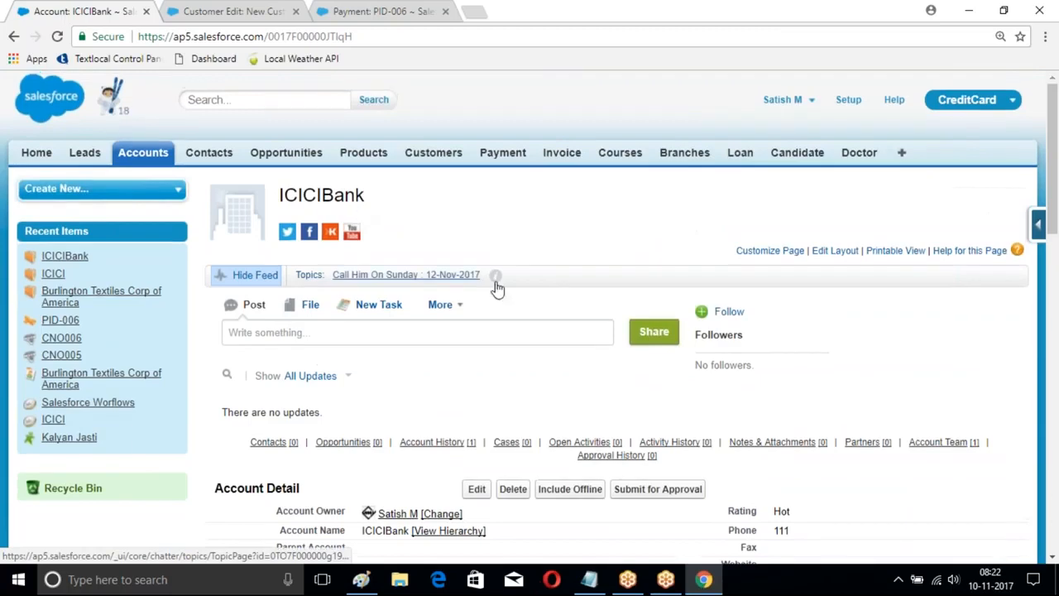
{"action": "left_click", "coordinate": [463, 304]}
{"action": "scroll", "coordinate": [584, 276], "scroll_direction": "down", "scroll_amount": 4}
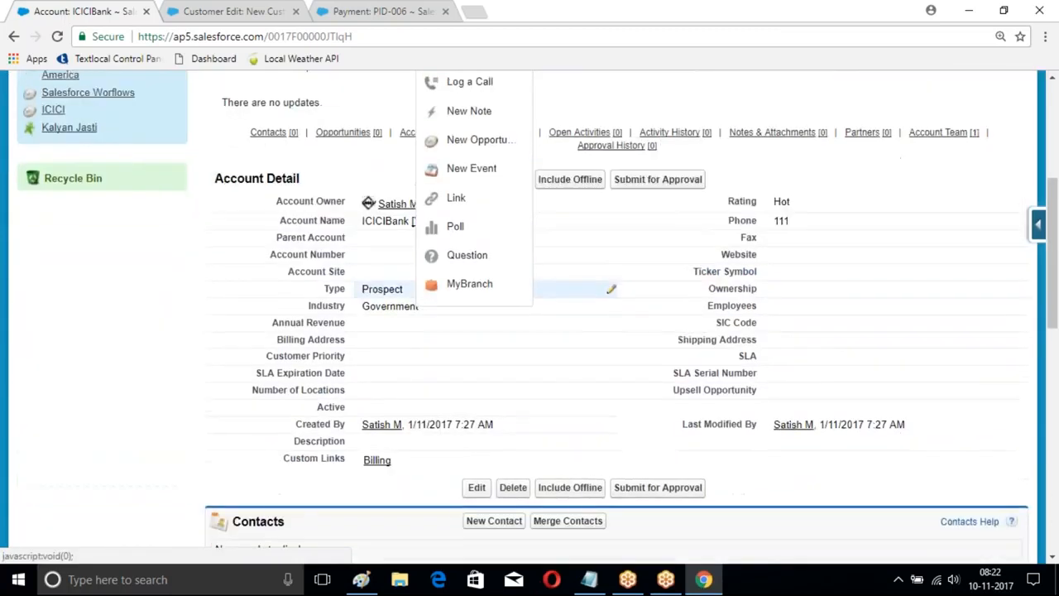
{"action": "scroll", "coordinate": [485, 207], "scroll_direction": "up", "scroll_amount": 2}
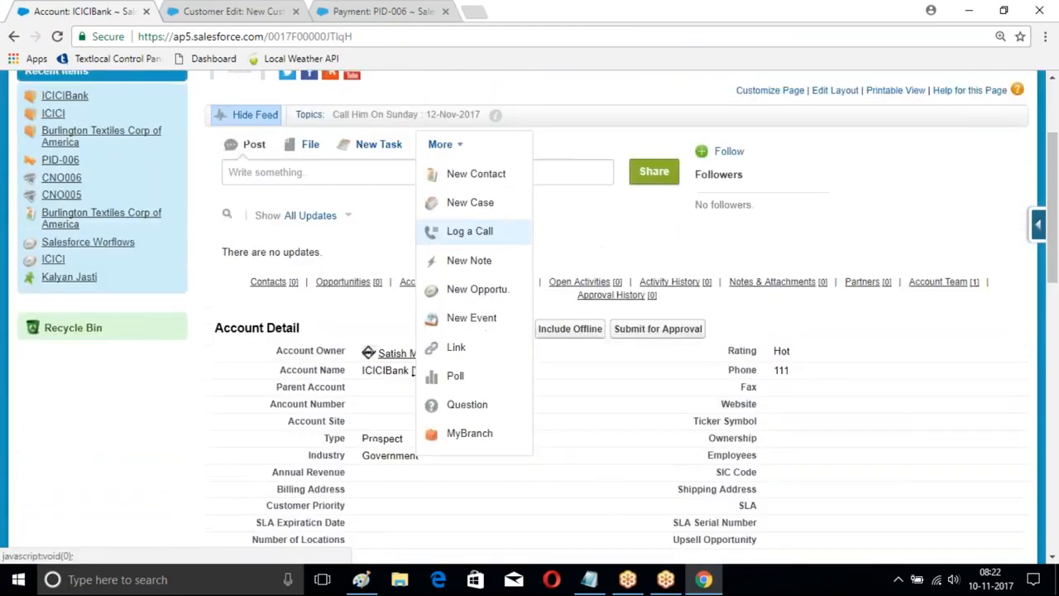
{"action": "left_click", "coordinate": [463, 438]}
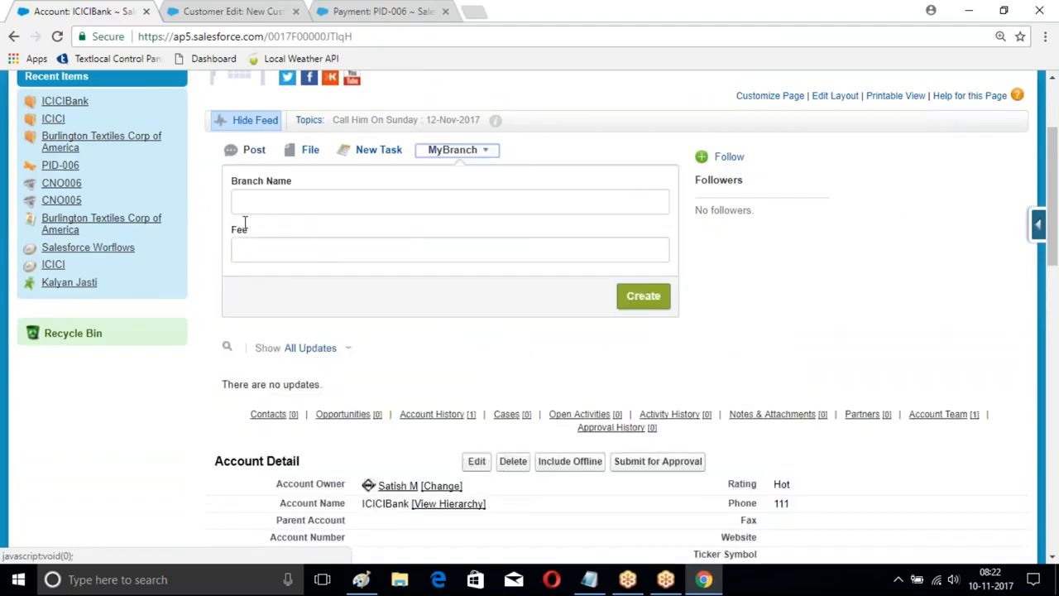
{"action": "scroll", "coordinate": [244, 223], "scroll_direction": "up", "scroll_amount": 2}
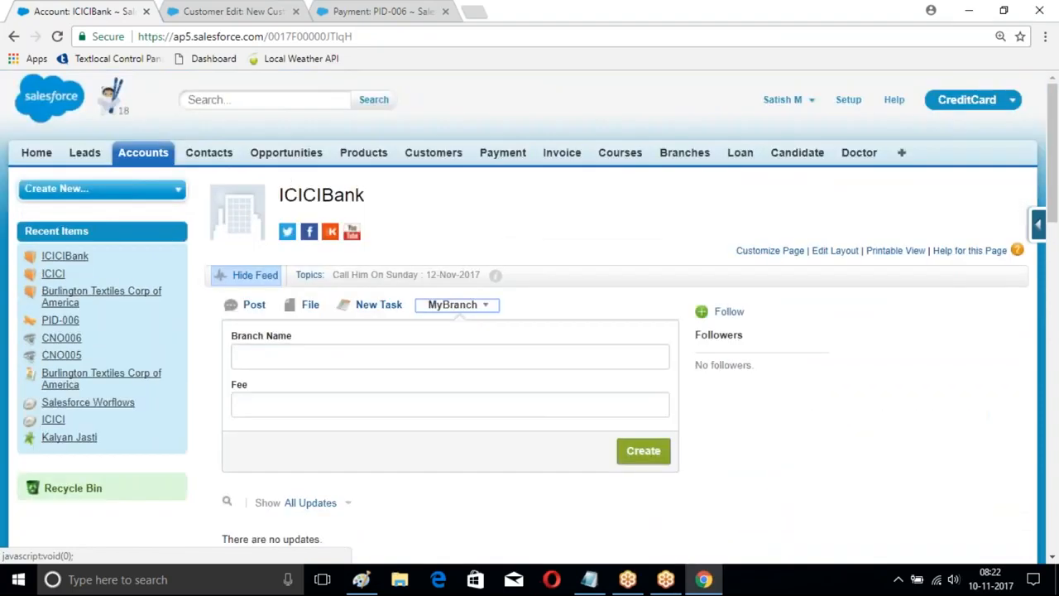
Step: Open the Global Actions list in Setup
{"action": "left_click", "coordinate": [848, 99]}
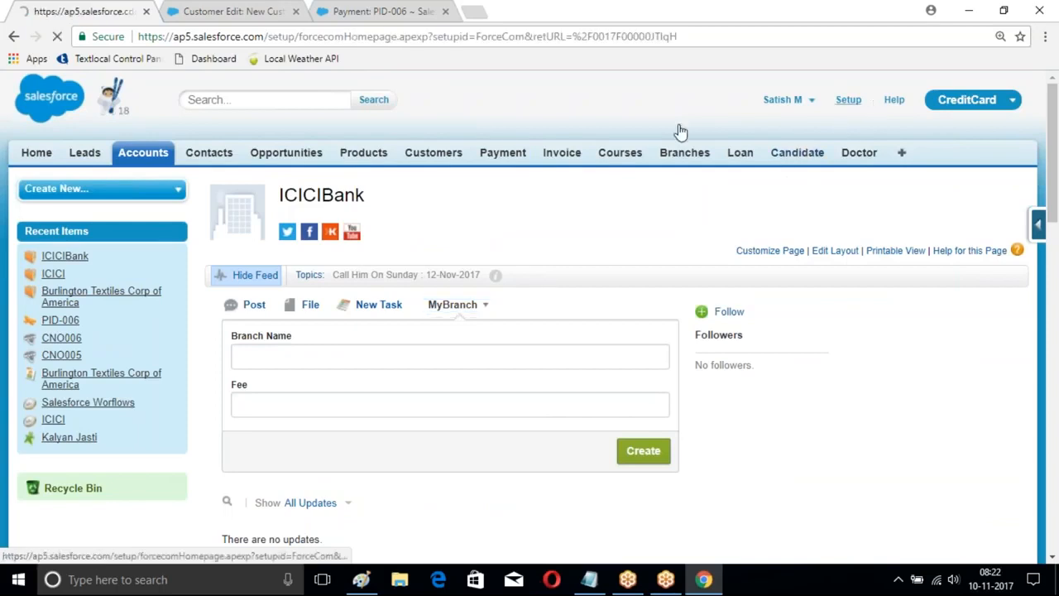
{"action": "scroll", "coordinate": [137, 229], "scroll_direction": "down", "scroll_amount": 7}
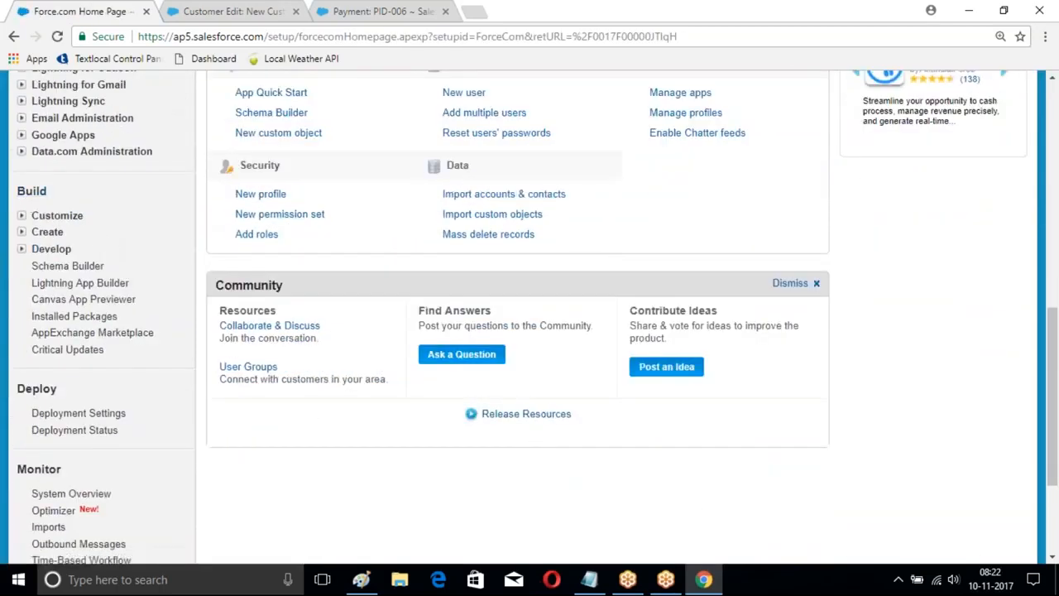
{"action": "left_click", "coordinate": [23, 232]}
{"action": "scroll", "coordinate": [63, 230], "scroll_direction": "down", "scroll_amount": 4}
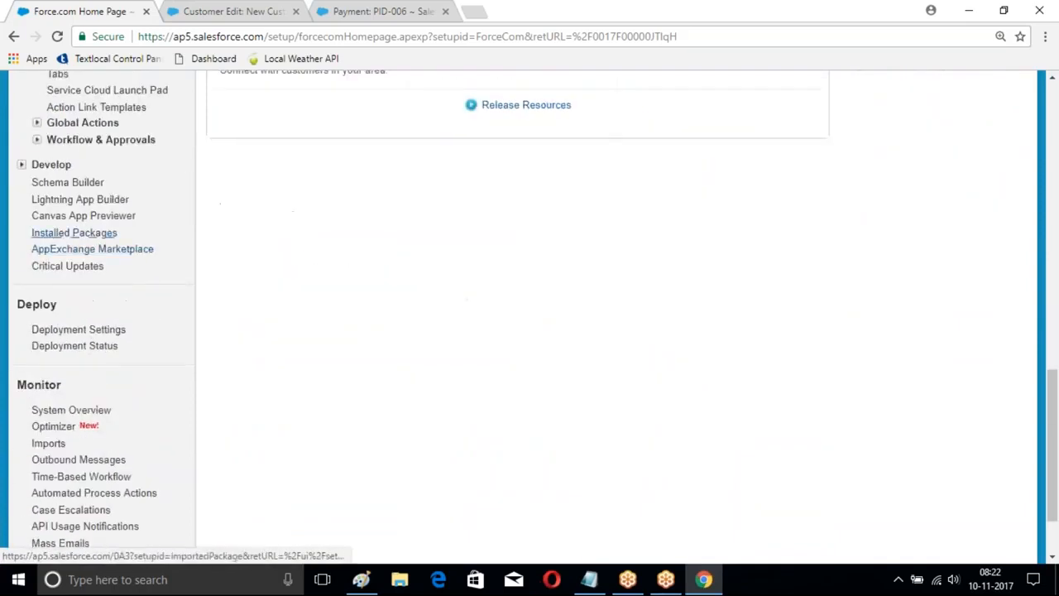
{"action": "scroll", "coordinate": [59, 230], "scroll_direction": "up", "scroll_amount": 2}
{"action": "left_click", "coordinate": [83, 276]}
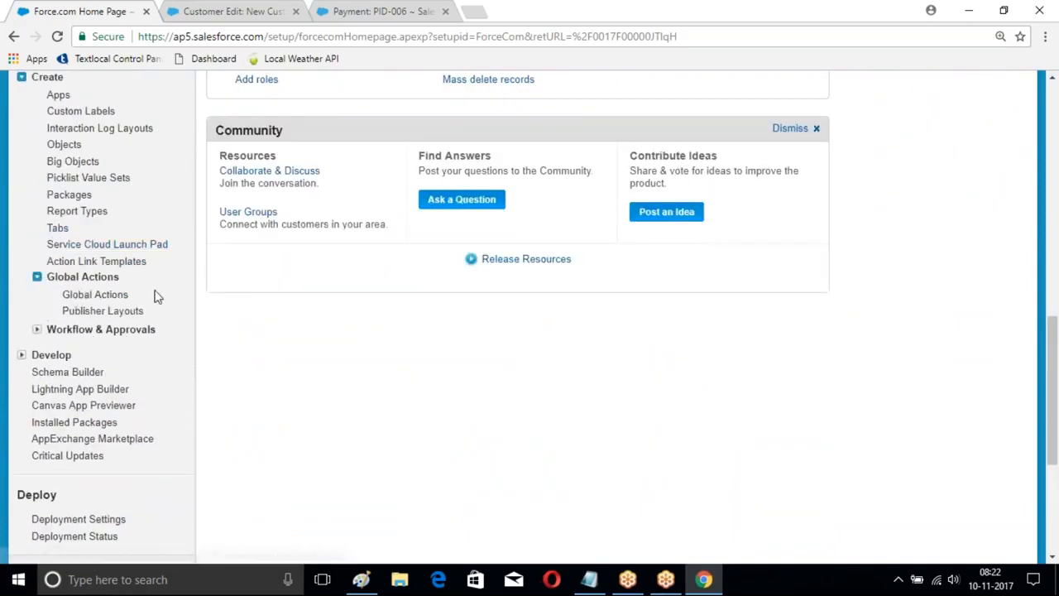
{"action": "left_click", "coordinate": [96, 297]}
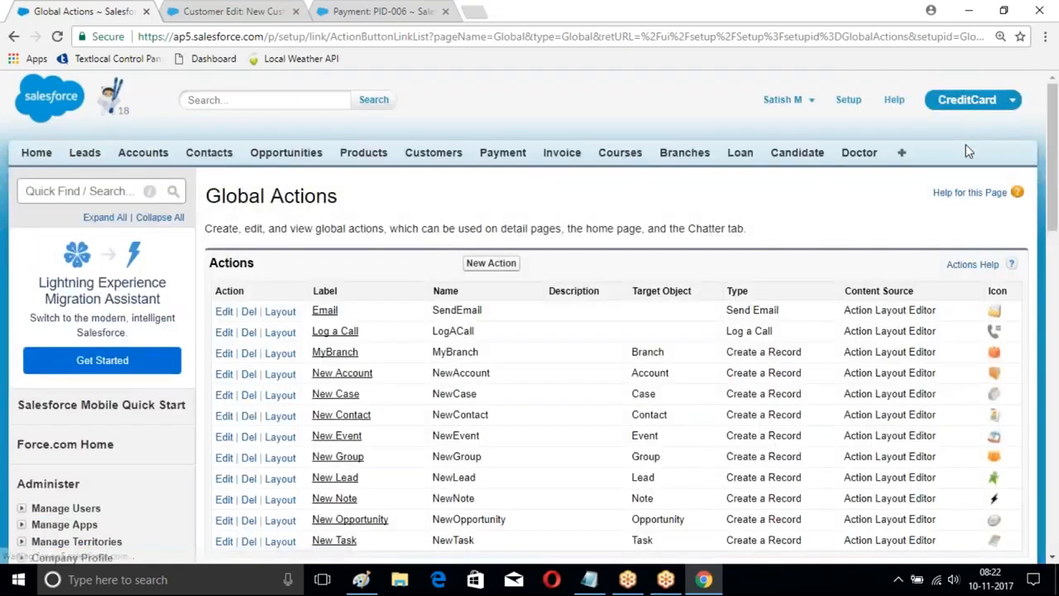
Step: Open the Developer Console and create a new Visualforce page named AccountPage
{"action": "left_click", "coordinate": [807, 100]}
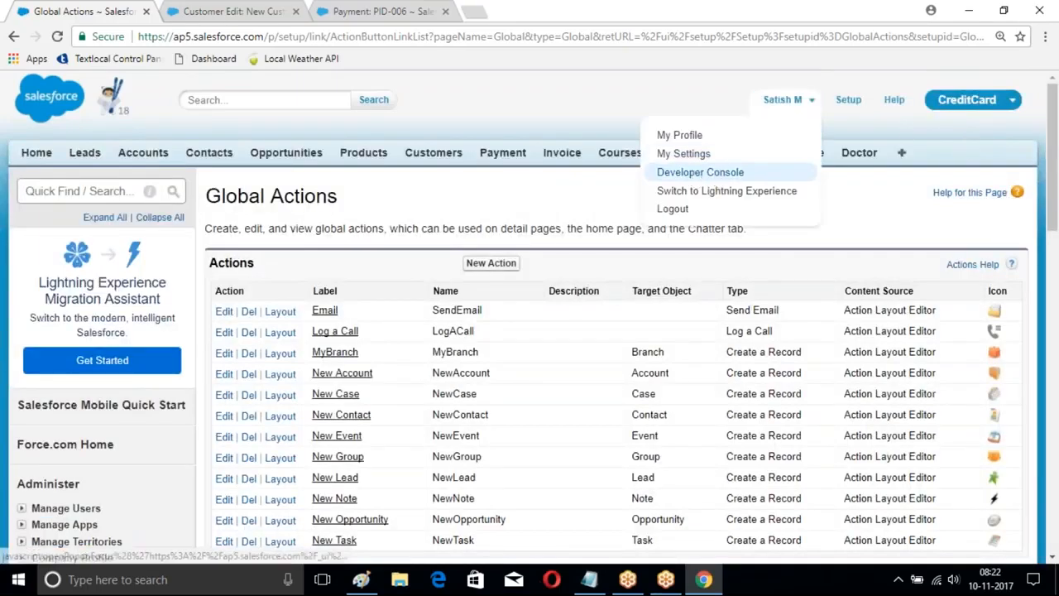
{"action": "left_click", "coordinate": [691, 170]}
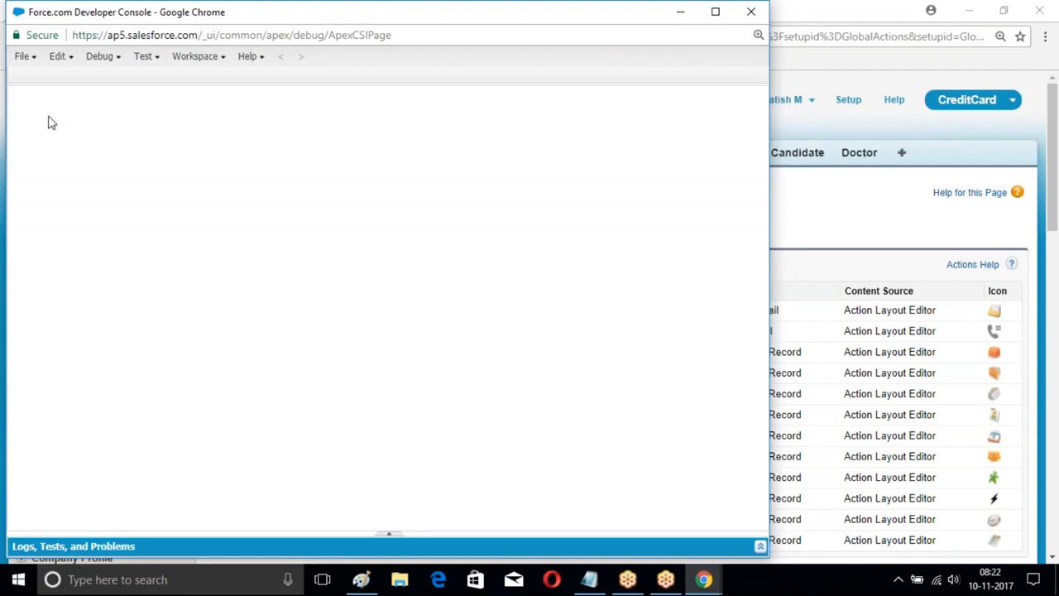
{"action": "left_click", "coordinate": [25, 58]}
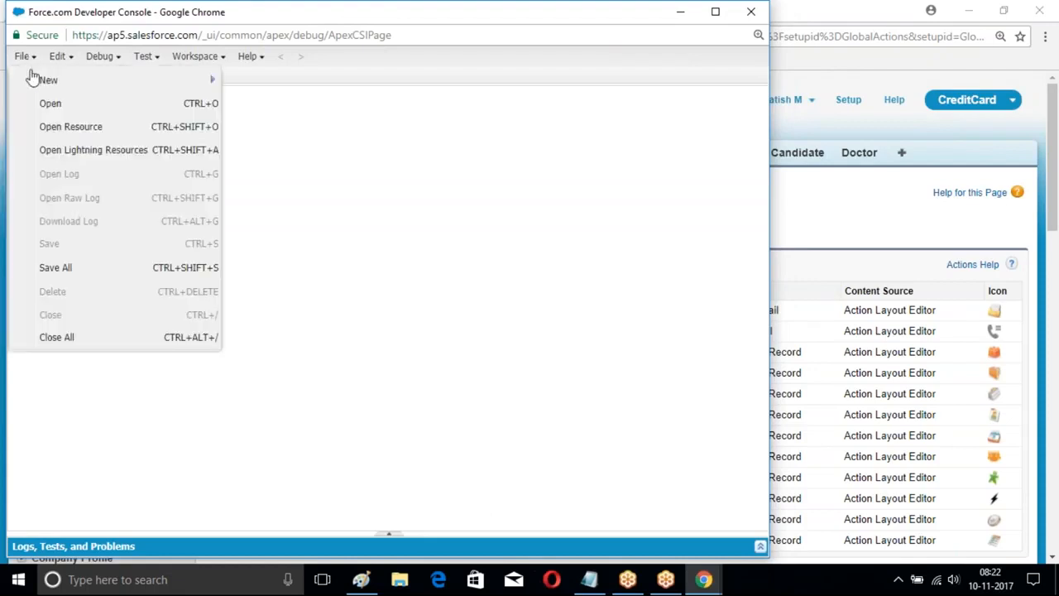
{"action": "mouse_move", "coordinate": [82, 81]}
{"action": "left_click", "coordinate": [278, 129]}
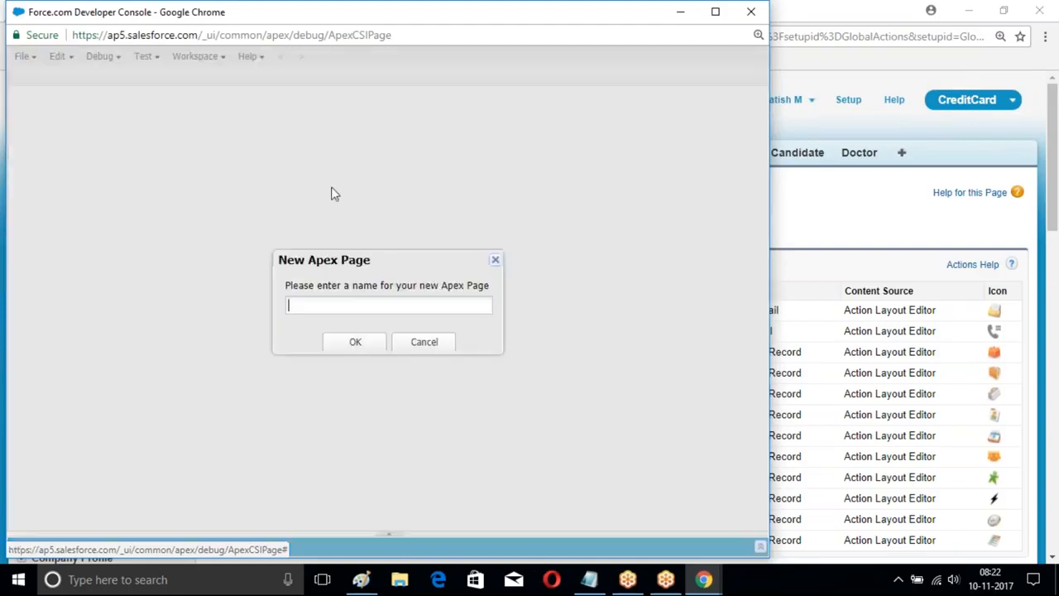
{"action": "type", "text": "AccountPage"}
{"action": "key", "text": "Return"}
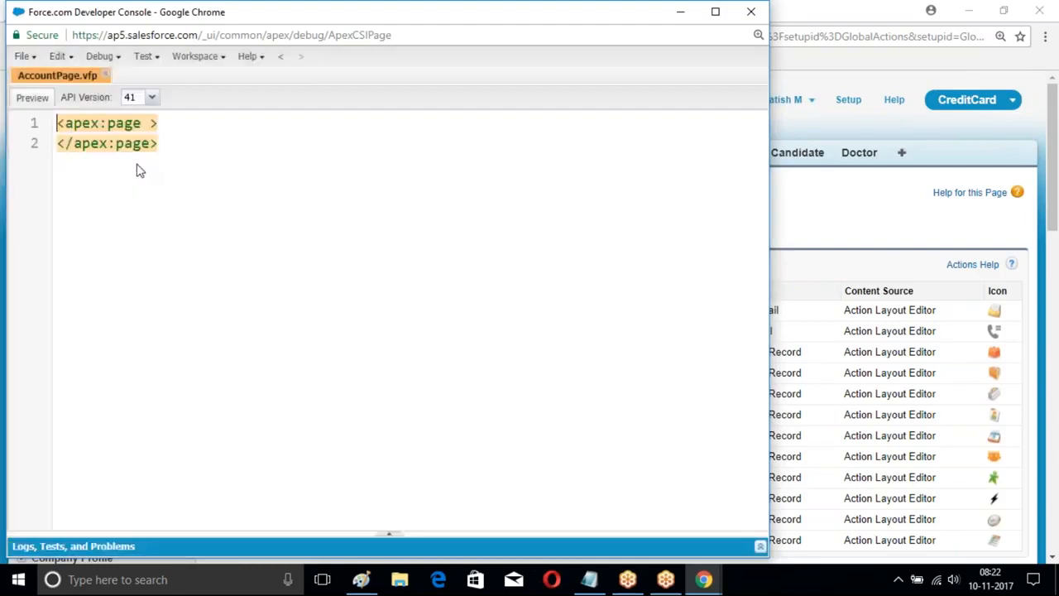
Step: Set the page's standardController attribute to "Account" in the opening apex:page tag
{"action": "type", "text": "sta"}
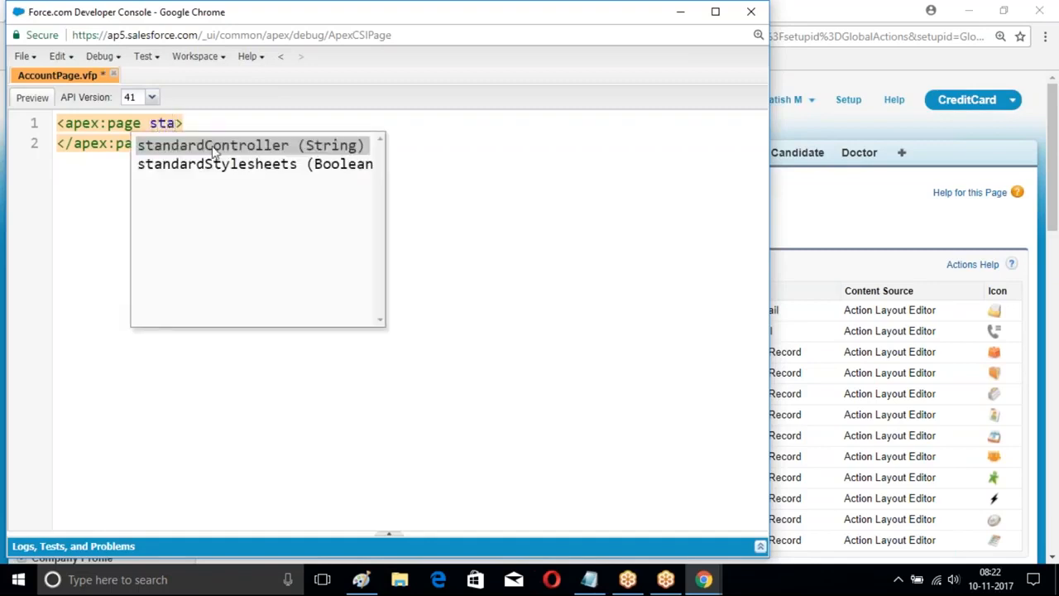
{"action": "key", "text": "Return"}
{"action": "type", "text": "Account"}
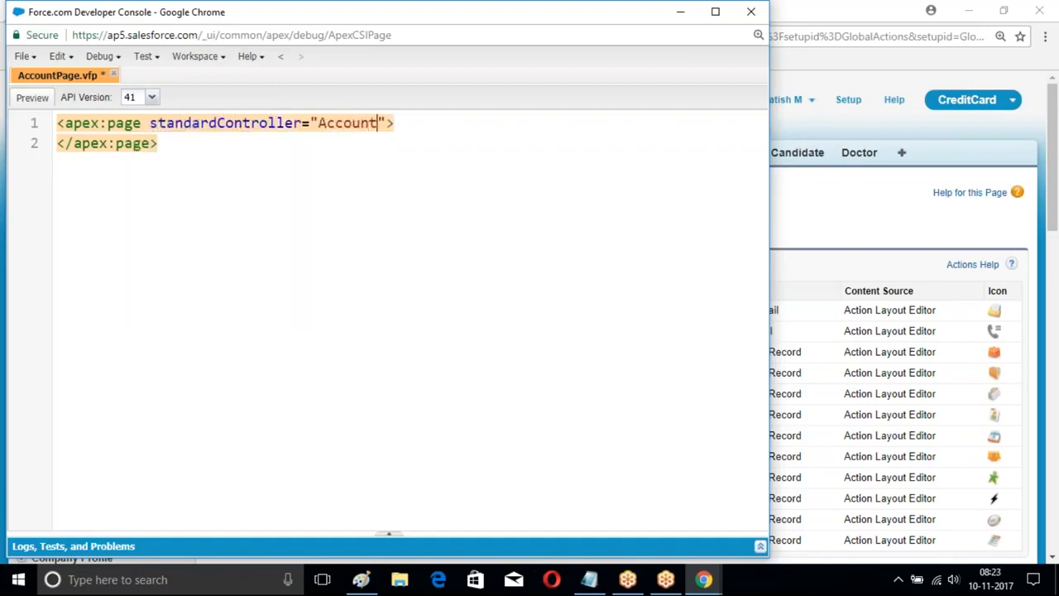
Step: Add an apex:sectionheader tag inside the page with title "Account" and subtitle "New Account"
{"action": "key", "text": "End"}
{"action": "key", "text": "Return"}
{"action": "type", "text": "<apex"}
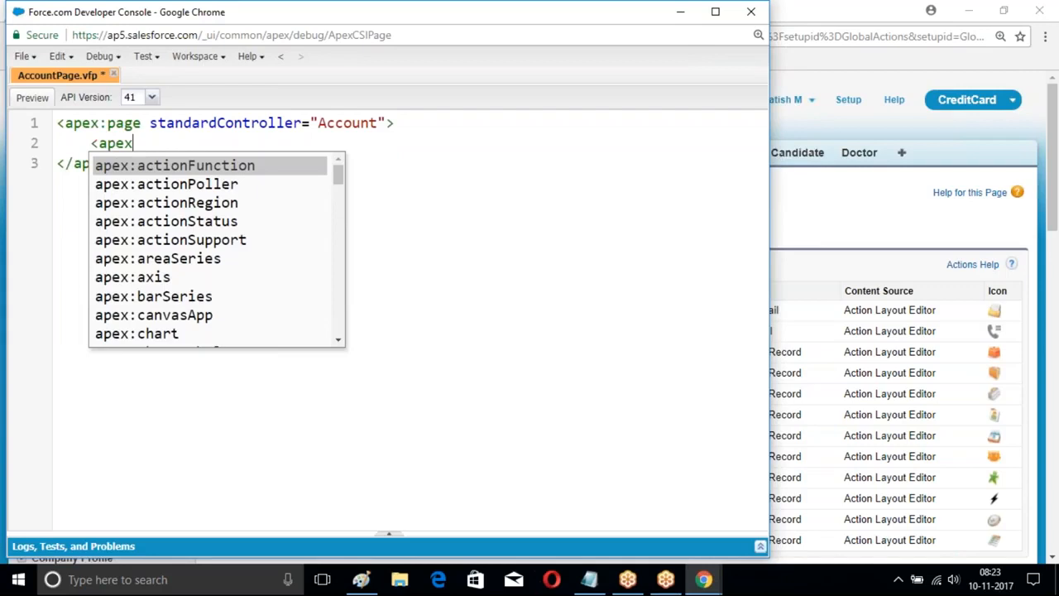
{"action": "type", "text": ":sectionhea"}
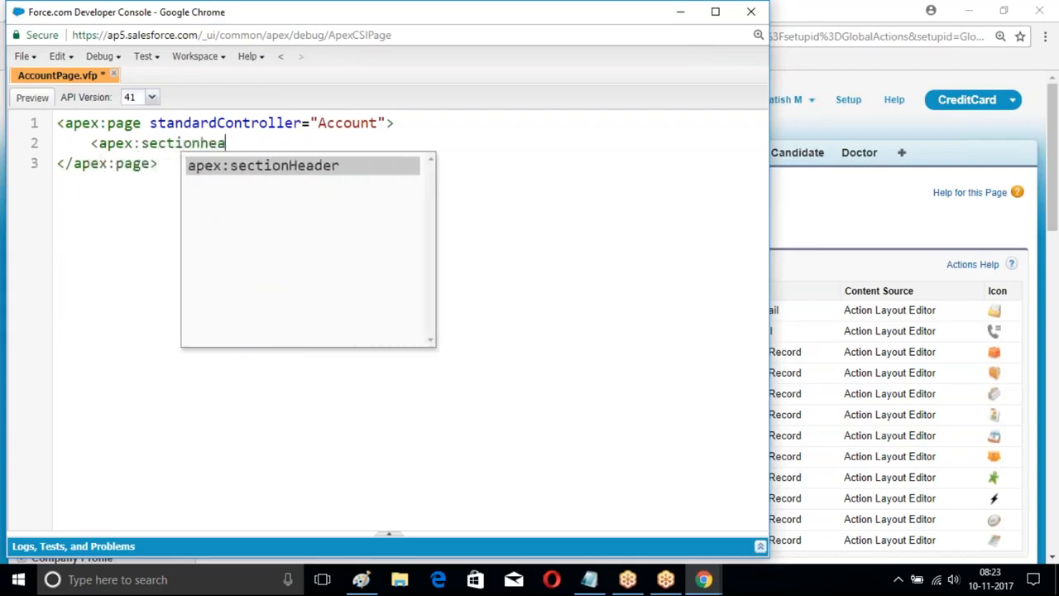
{"action": "type", "text": "der title"}
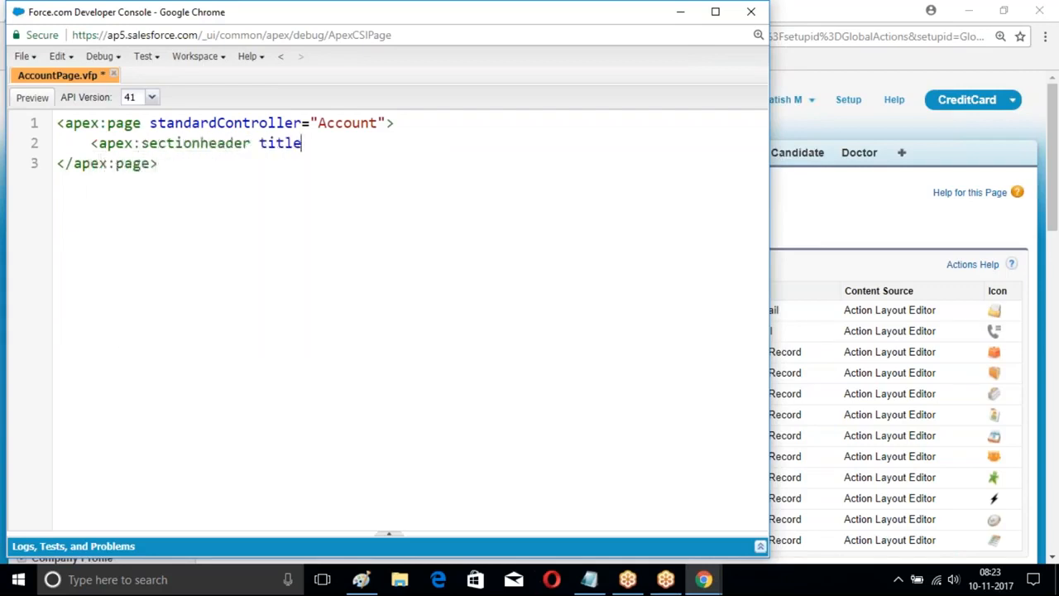
{"action": "type", "text": "=\"Account\" subtitle=\"New Account\" />"}
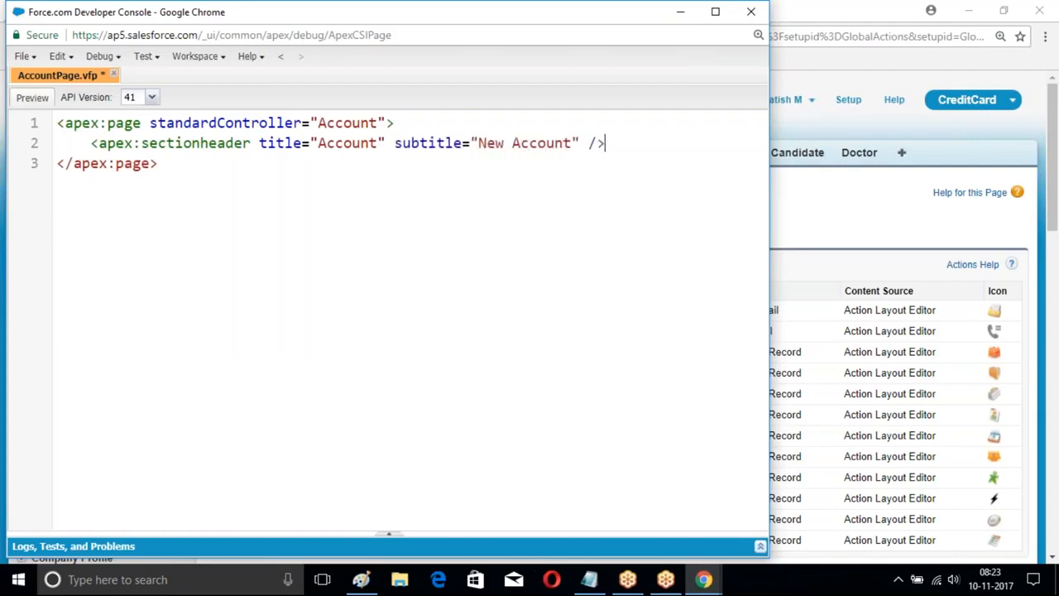
Step: Add an apex:pageBlock element below the section header
{"action": "key", "text": "Return"}
{"action": "type", "text": "<apex:"}
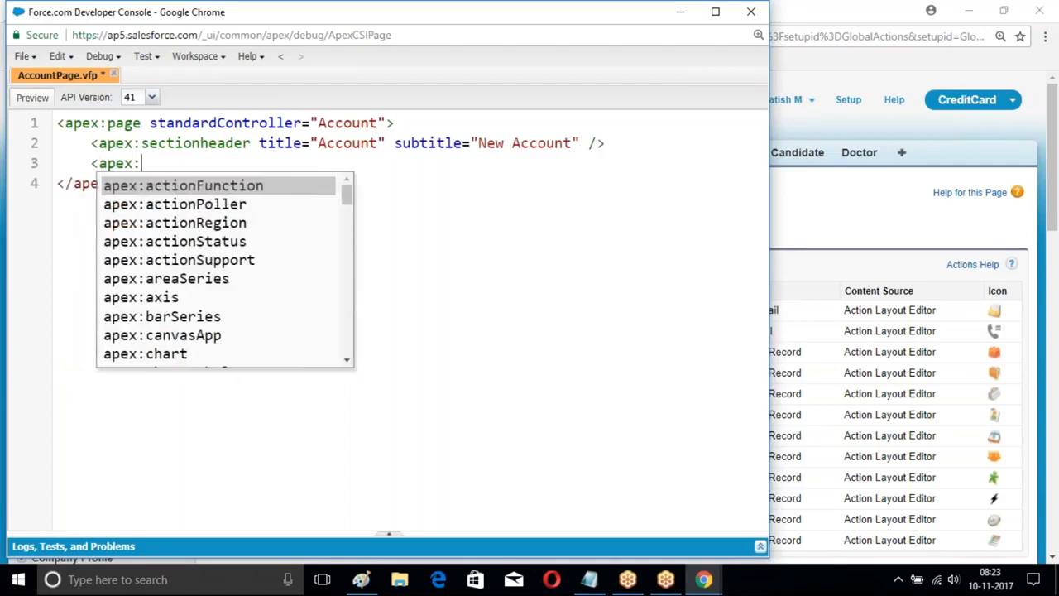
{"action": "type", "text": "pageBlock>"}
{"action": "key", "text": "Return"}
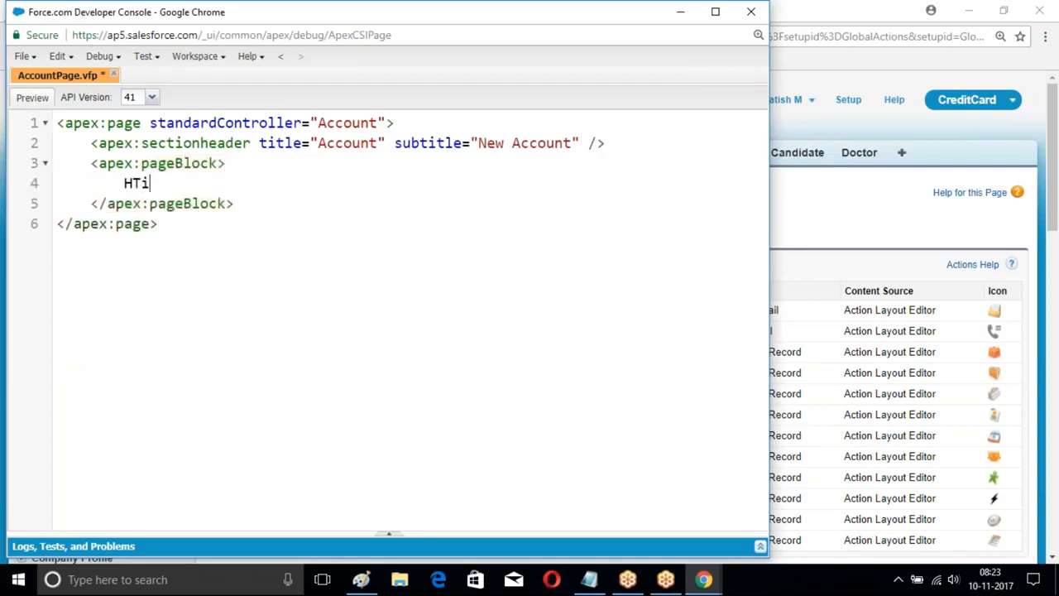
Step: Fill the page block with "This is line one <br/>" and "This is line two <br/>" on separate lines and save AccountPage
{"action": "type", "text": "This is line "}
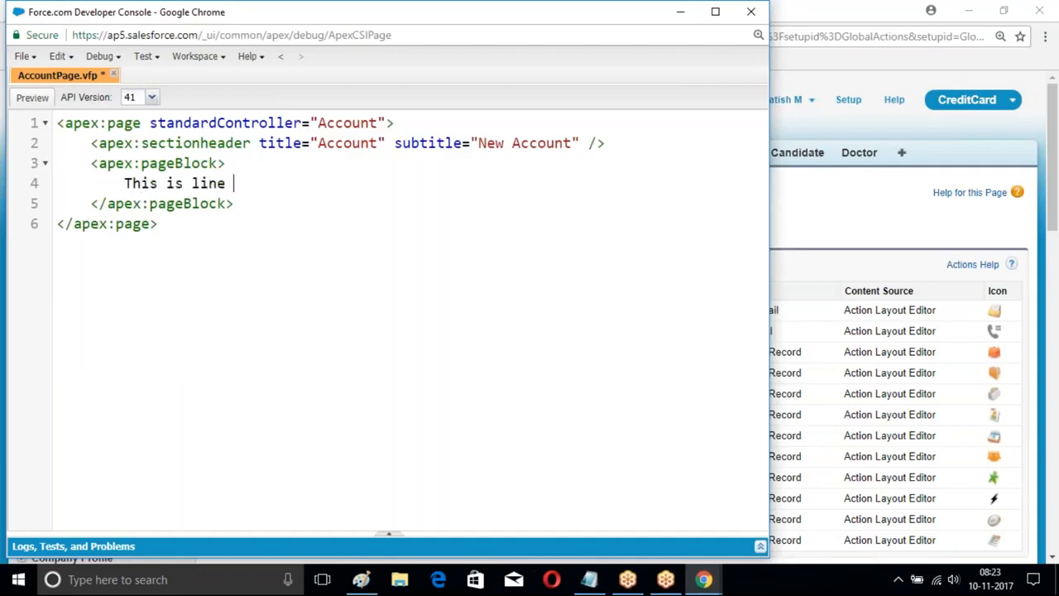
{"action": "type", "text": "one <br/>"}
{"action": "key", "text": "Return"}
{"action": "type", "text": "This is"}
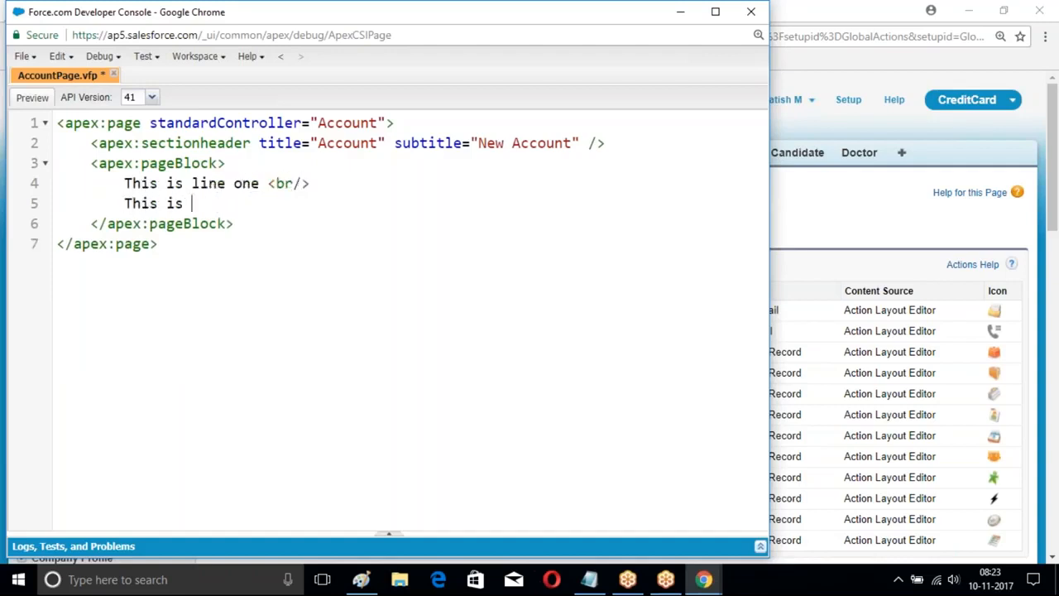
{"action": "type", "text": " line two <br"}
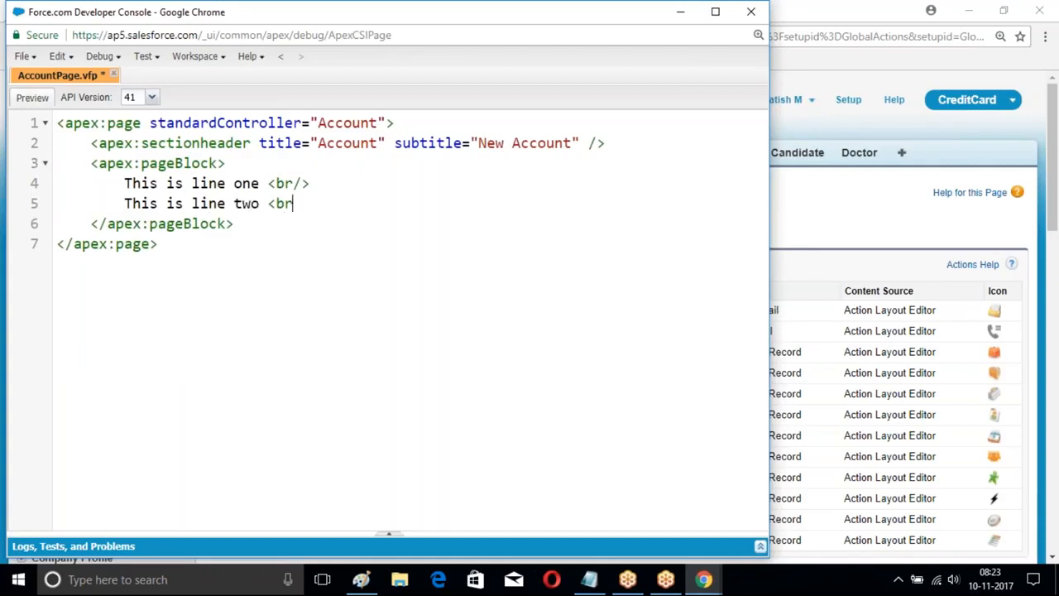
{"action": "type", "text": "/>"}
{"action": "key", "text": "ctrl+s"}
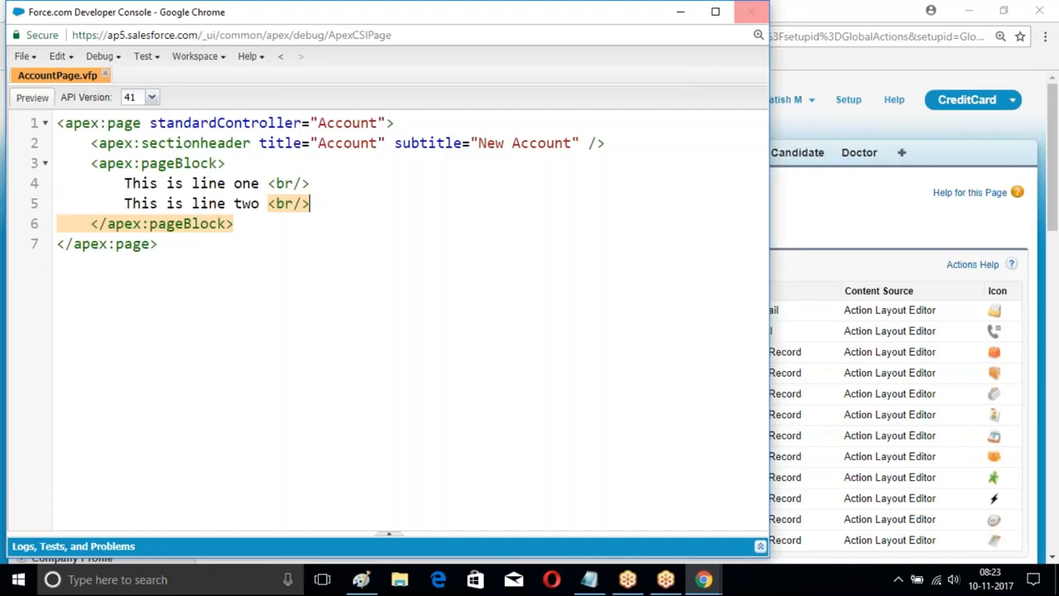
Step: Minimize the Developer Console and start a new global action with the action type Custom Visualforce
{"action": "left_click", "coordinate": [680, 12]}
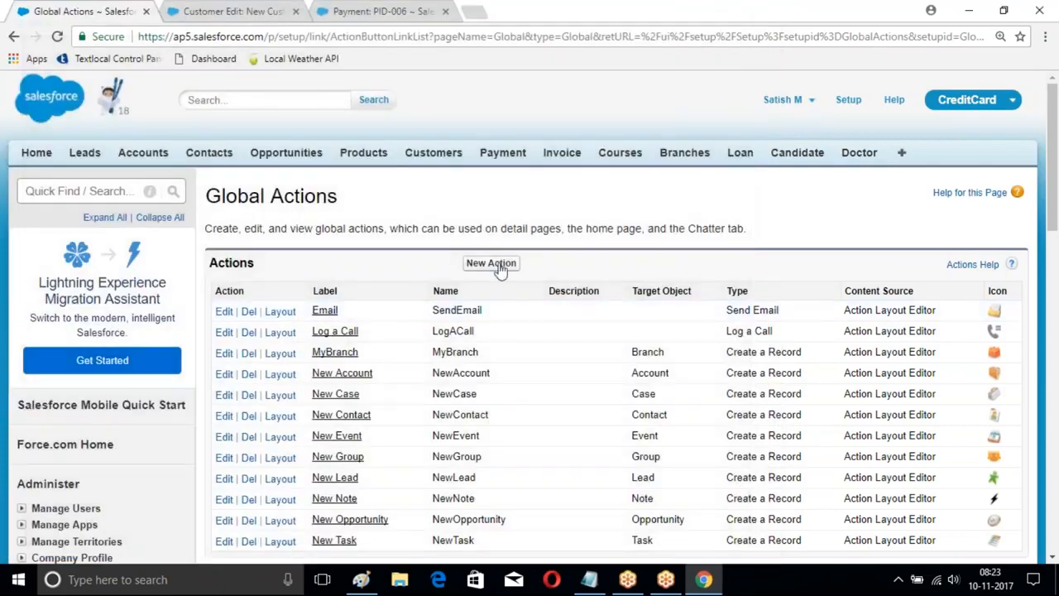
{"action": "left_click", "coordinate": [492, 263]}
{"action": "scroll", "coordinate": [438, 240], "scroll_direction": "down", "scroll_amount": 2}
{"action": "left_click", "coordinate": [395, 122]}
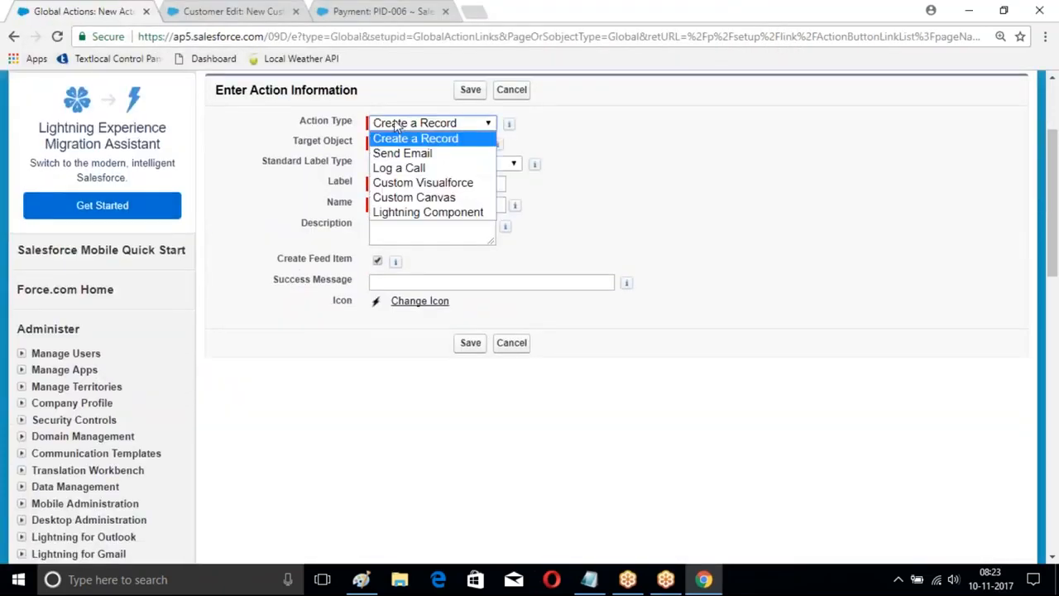
{"action": "left_click", "coordinate": [402, 184]}
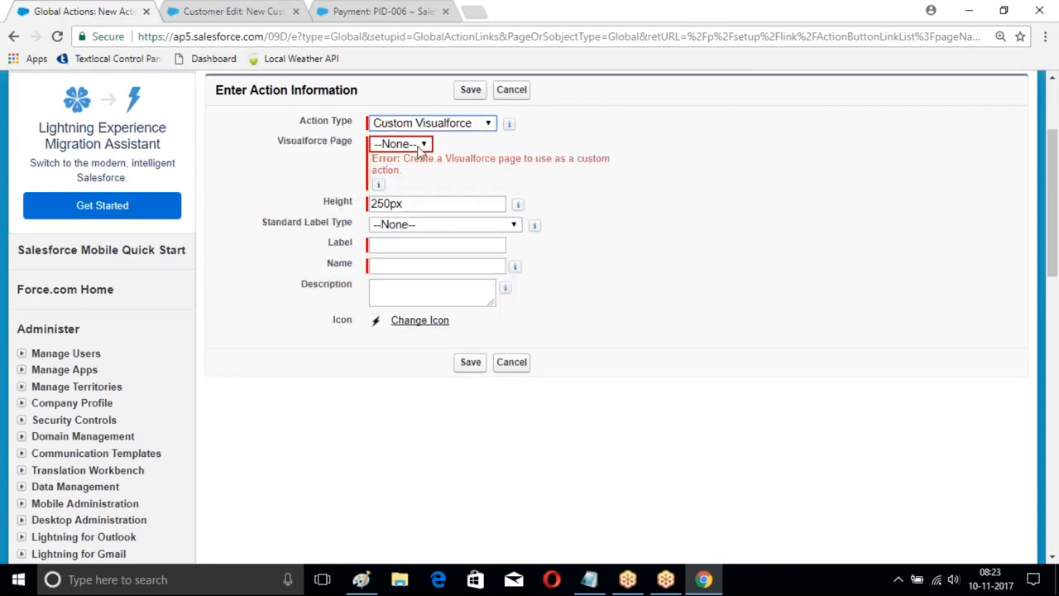
Step: Reload the new action form, choose Custom Visualforce again and check which Visualforce pages are available
{"action": "left_click", "coordinate": [486, 37]}
{"action": "key", "text": "Return"}
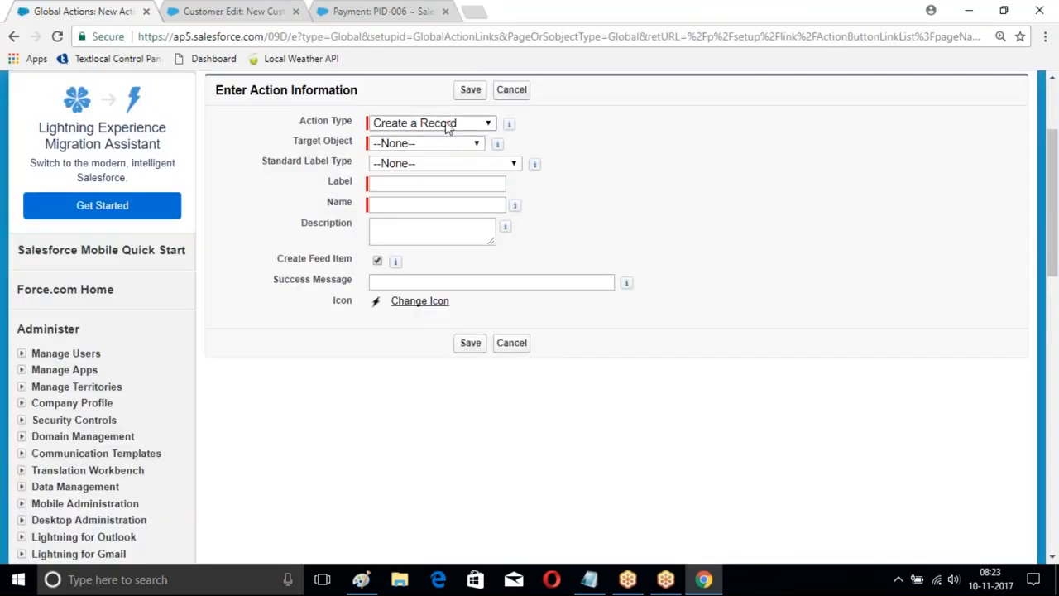
{"action": "left_click", "coordinate": [447, 124]}
{"action": "left_click", "coordinate": [425, 178]}
{"action": "left_click", "coordinate": [424, 142]}
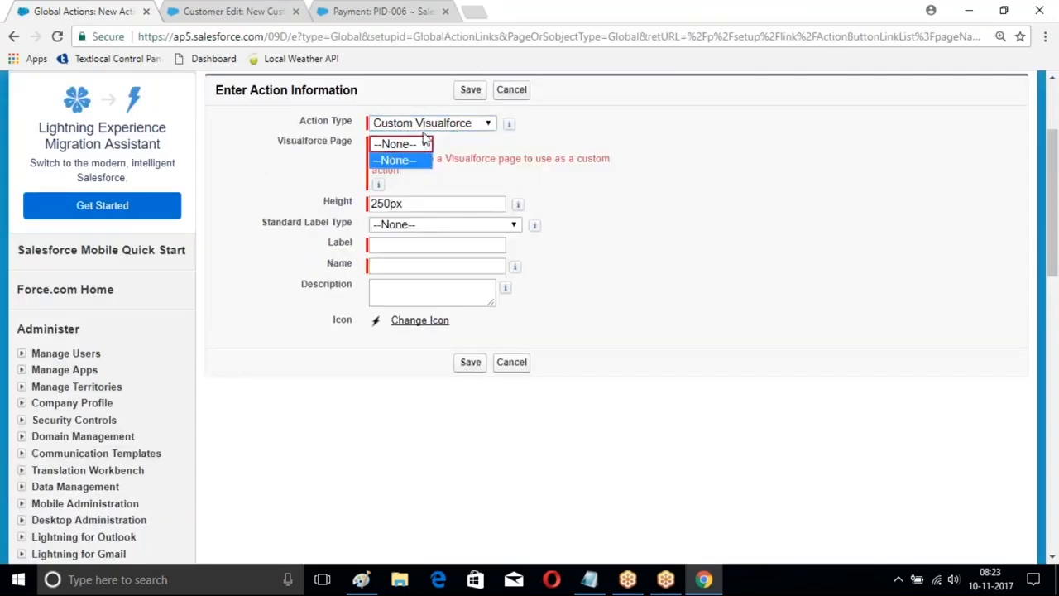
Step: Change the new global action's type to Create a Record
{"action": "left_click", "coordinate": [424, 126]}
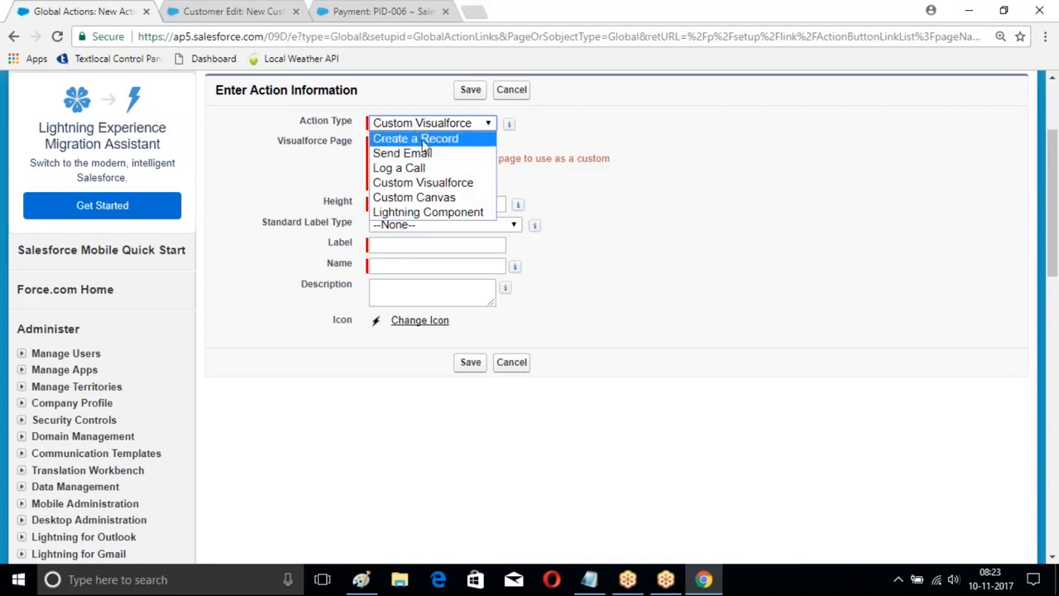
{"action": "left_click", "coordinate": [424, 140]}
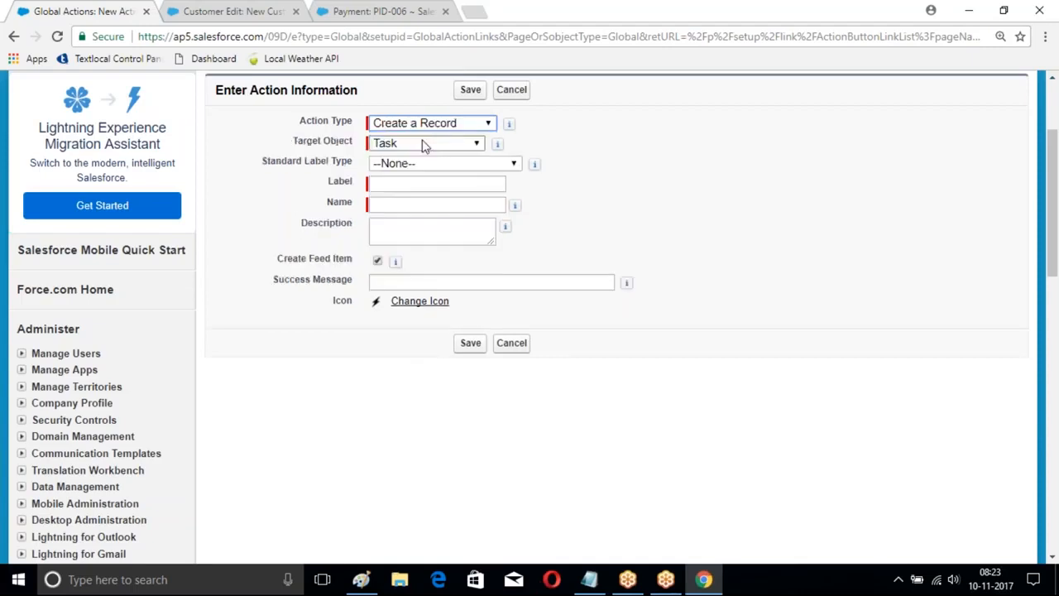
Step: Set the new action's target object to Candidate with record type Fresher, label and name it Fresher, and save it
{"action": "left_click", "coordinate": [424, 144]}
{"action": "left_click", "coordinate": [425, 158]}
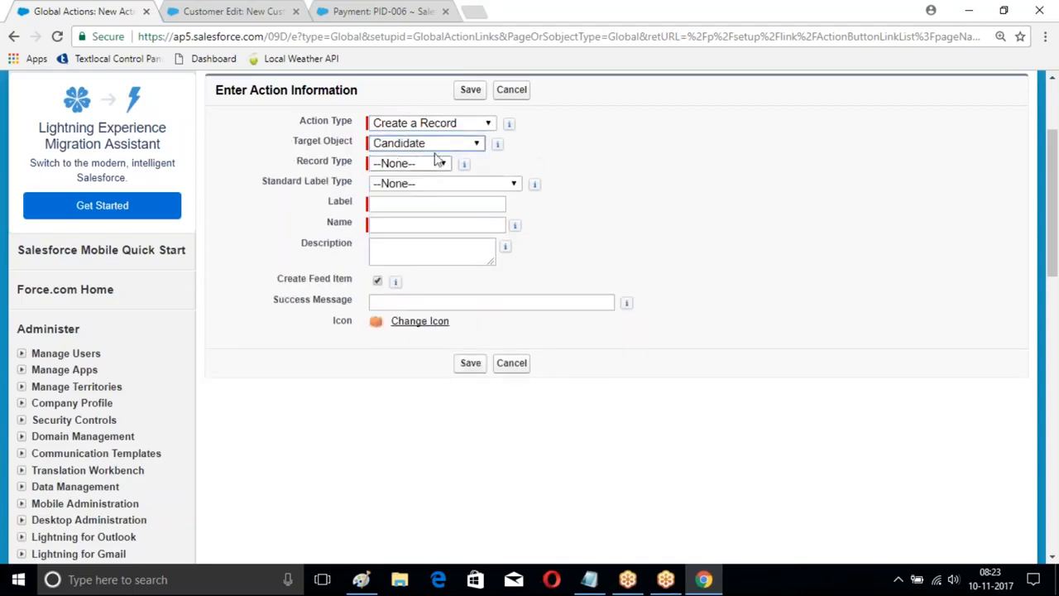
{"action": "left_click", "coordinate": [406, 163]}
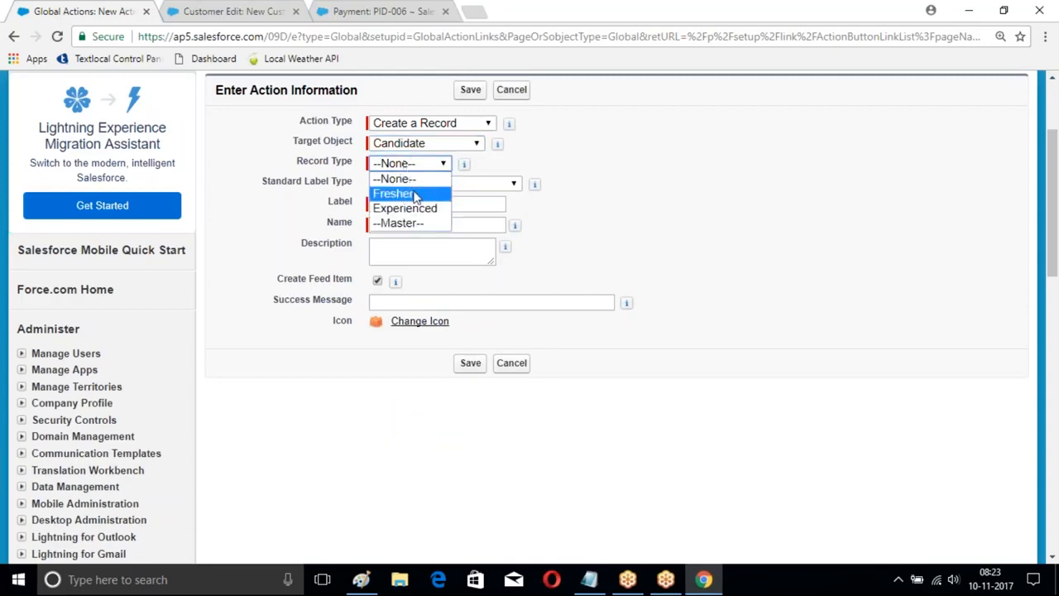
{"action": "left_click", "coordinate": [416, 193]}
{"action": "left_click", "coordinate": [434, 204]}
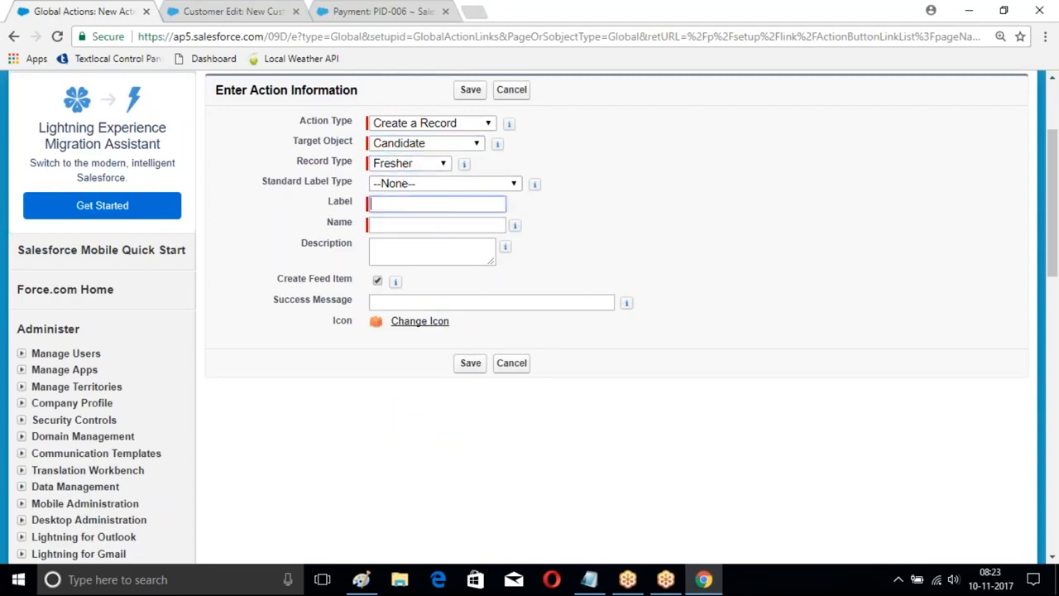
{"action": "type", "text": "Fresher"}
{"action": "left_click", "coordinate": [398, 225]}
{"action": "scroll", "coordinate": [435, 259], "scroll_direction": "down", "scroll_amount": 1}
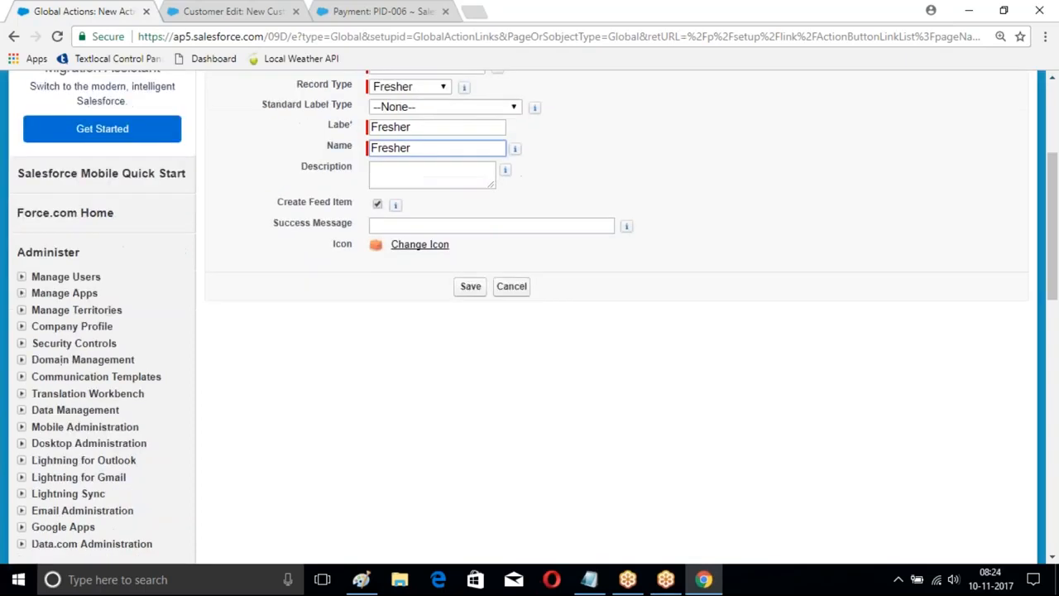
{"action": "left_click", "coordinate": [472, 286]}
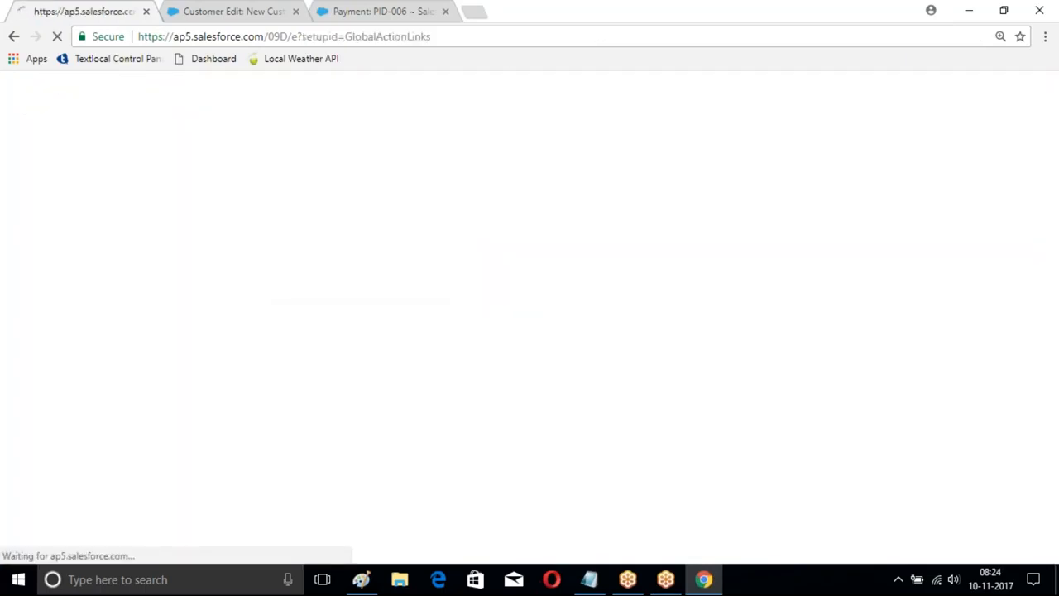
Step: Add Last Name and Mobile below First Name, Branch and City in the second column of the Fresher action layout, and save
{"action": "scroll", "coordinate": [410, 285], "scroll_direction": "down", "scroll_amount": 2}
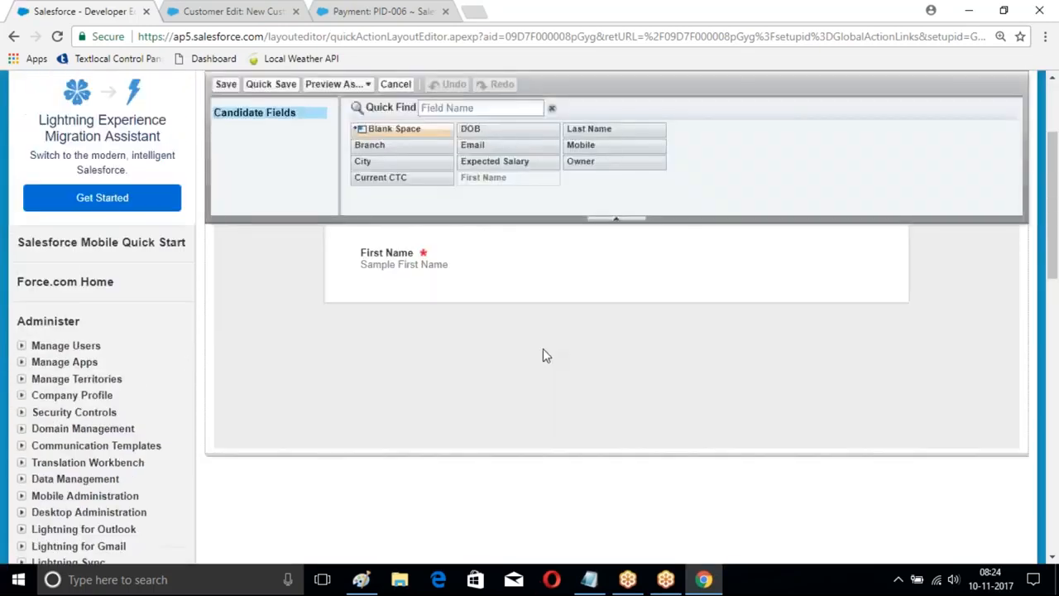
{"action": "scroll", "coordinate": [542, 348], "scroll_direction": "up", "scroll_amount": 1}
{"action": "left_click_drag", "start_coordinate": [598, 175], "coordinate": [358, 331]}
{"action": "left_click_drag", "start_coordinate": [581, 192], "coordinate": [394, 411]}
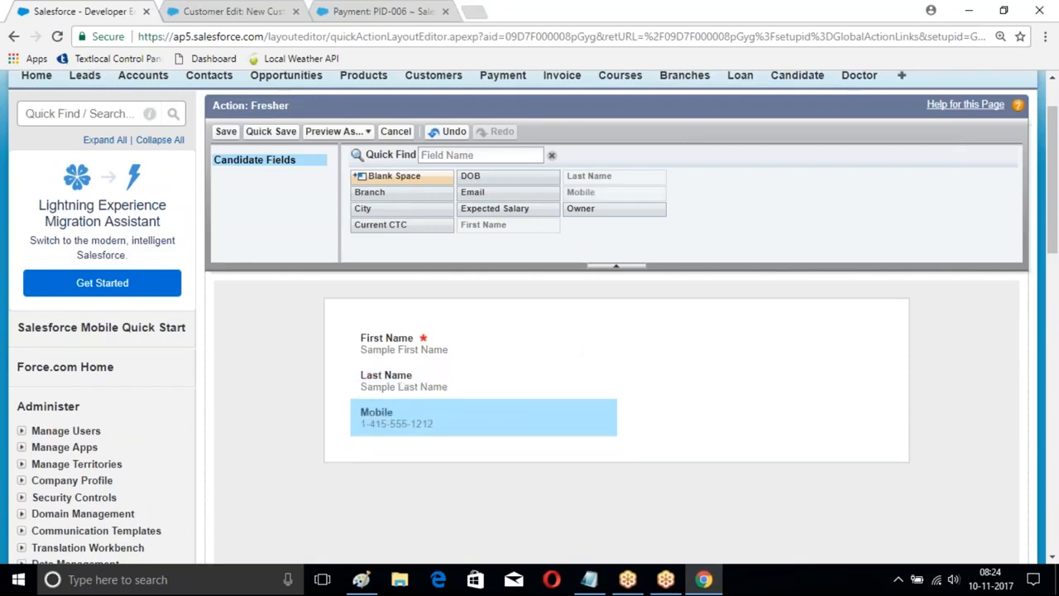
{"action": "left_click_drag", "start_coordinate": [370, 192], "coordinate": [632, 338]}
{"action": "left_click_drag", "start_coordinate": [400, 207], "coordinate": [677, 388]}
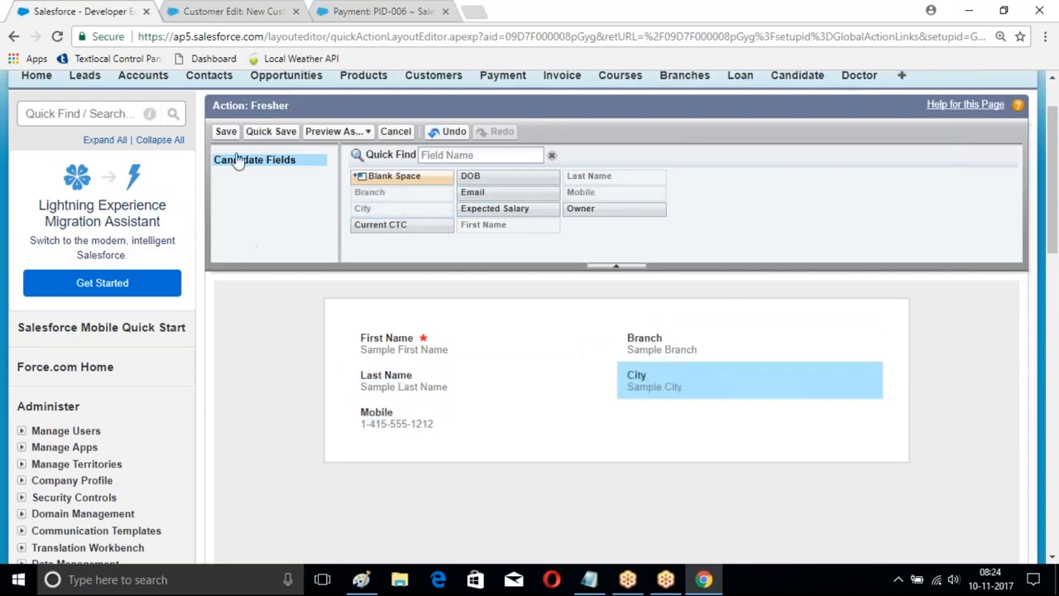
{"action": "left_click", "coordinate": [225, 131]}
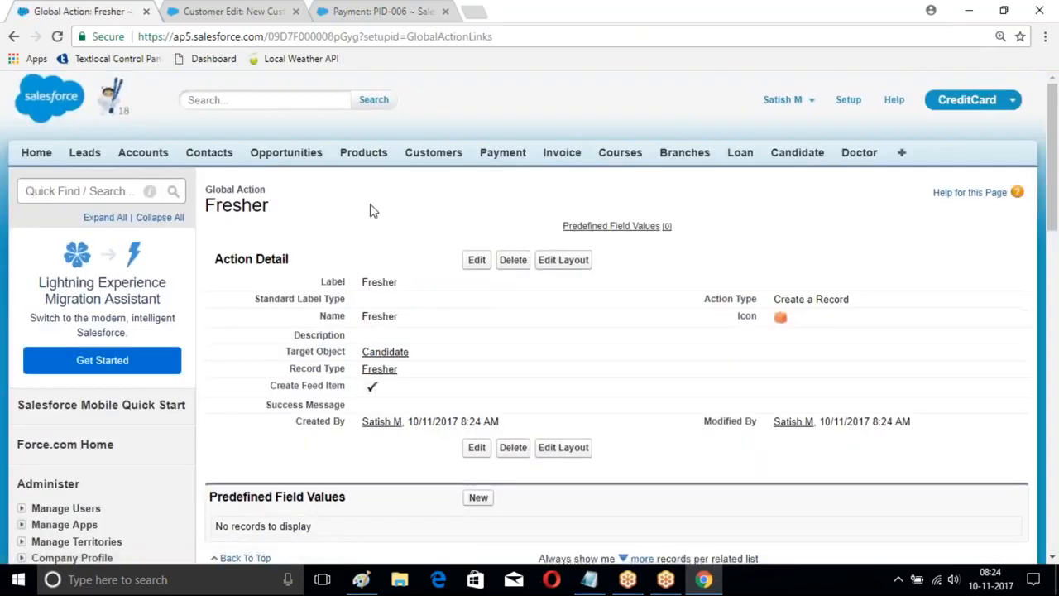
Step: Edit the Global Layout publisher layout, add Fresher after MyBranch in the Salesforce Classic Publisher quick actions, and save it
{"action": "scroll", "coordinate": [369, 210], "scroll_direction": "down", "scroll_amount": 7}
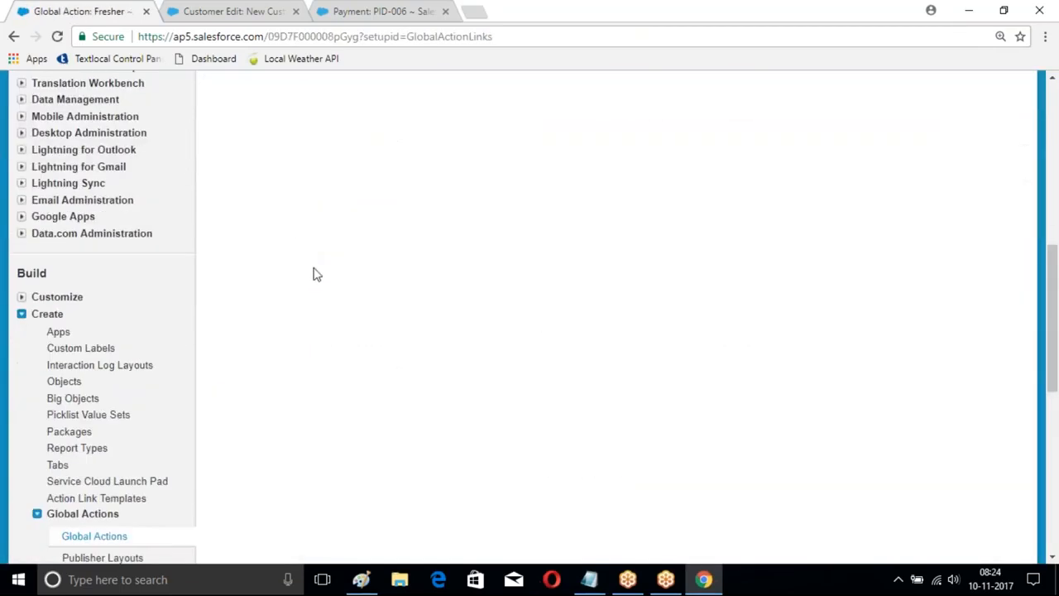
{"action": "scroll", "coordinate": [303, 248], "scroll_direction": "down", "scroll_amount": 3}
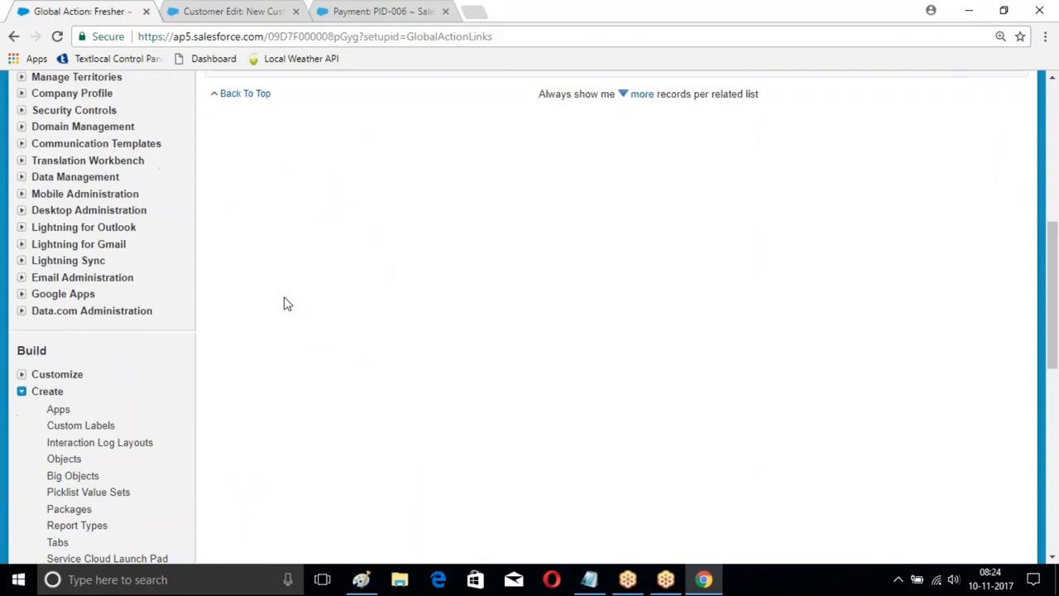
{"action": "scroll", "coordinate": [285, 302], "scroll_direction": "down", "scroll_amount": 4}
{"action": "scroll", "coordinate": [149, 305], "scroll_direction": "down", "scroll_amount": 1}
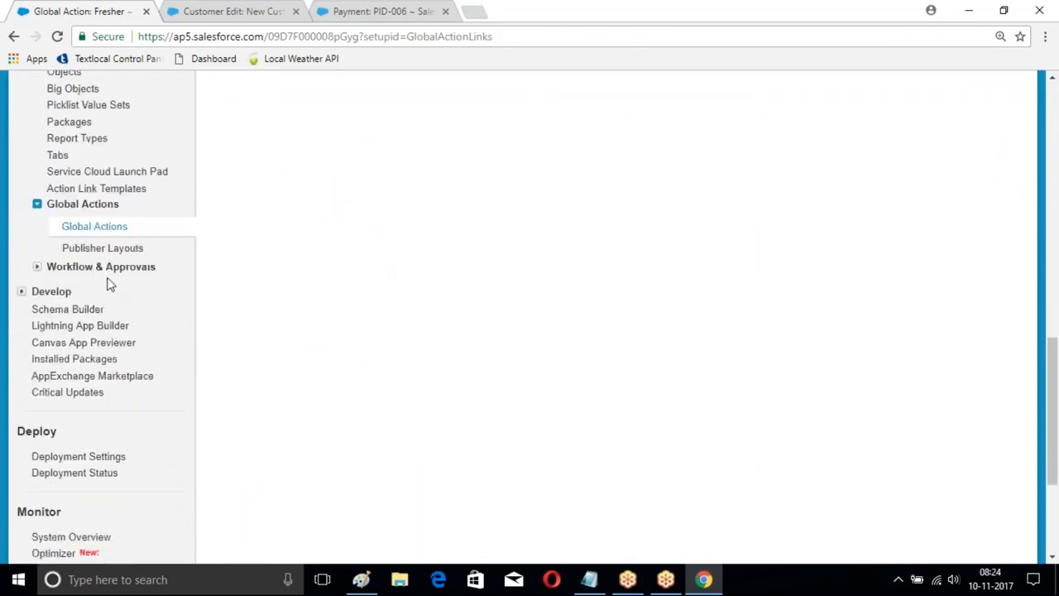
{"action": "left_click", "coordinate": [87, 249]}
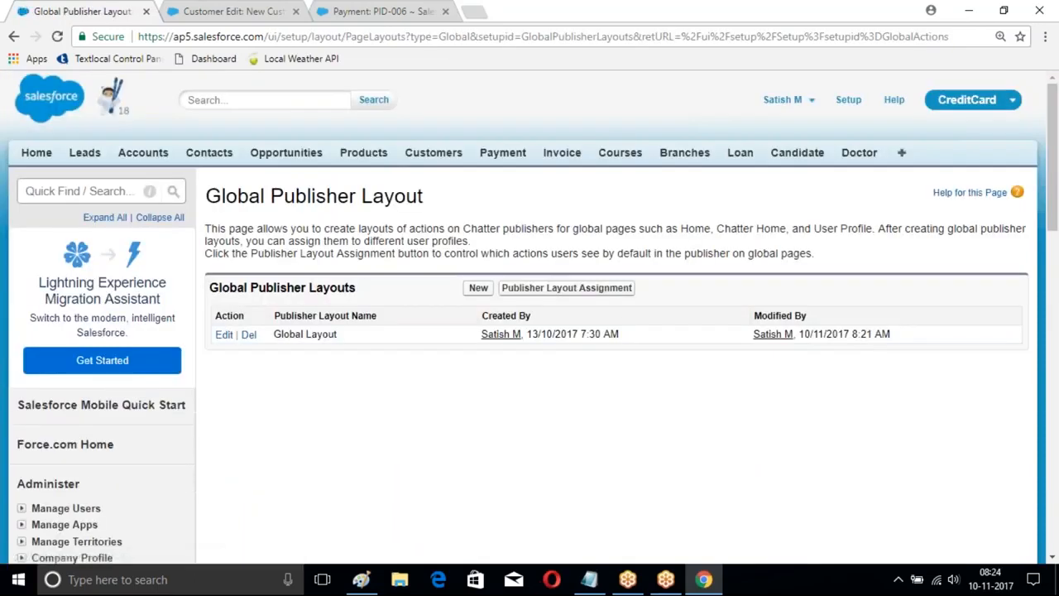
{"action": "left_click", "coordinate": [224, 334]}
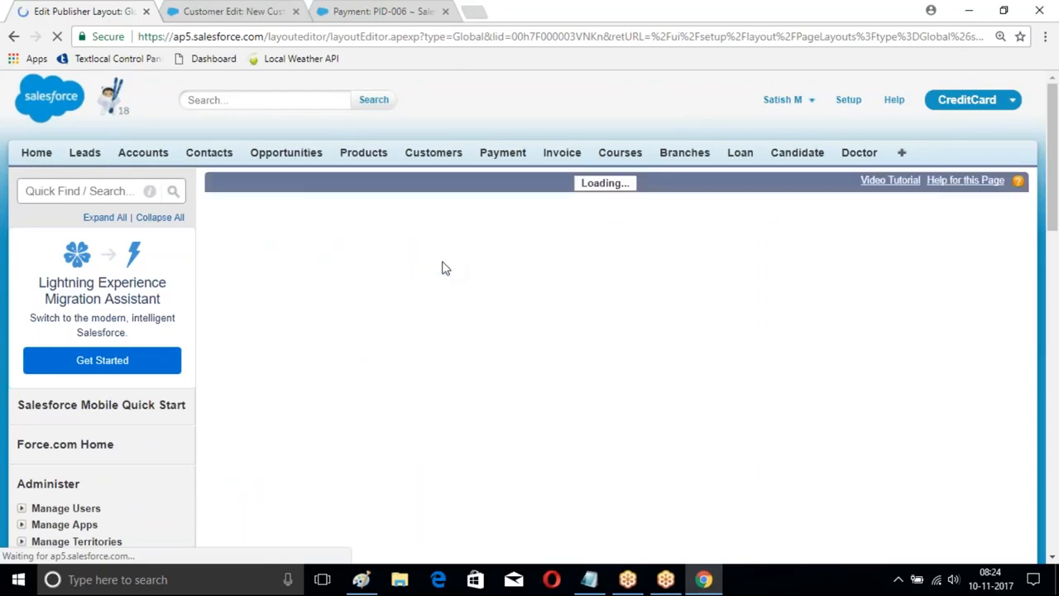
{"action": "scroll", "coordinate": [629, 338], "scroll_direction": "down", "scroll_amount": 3}
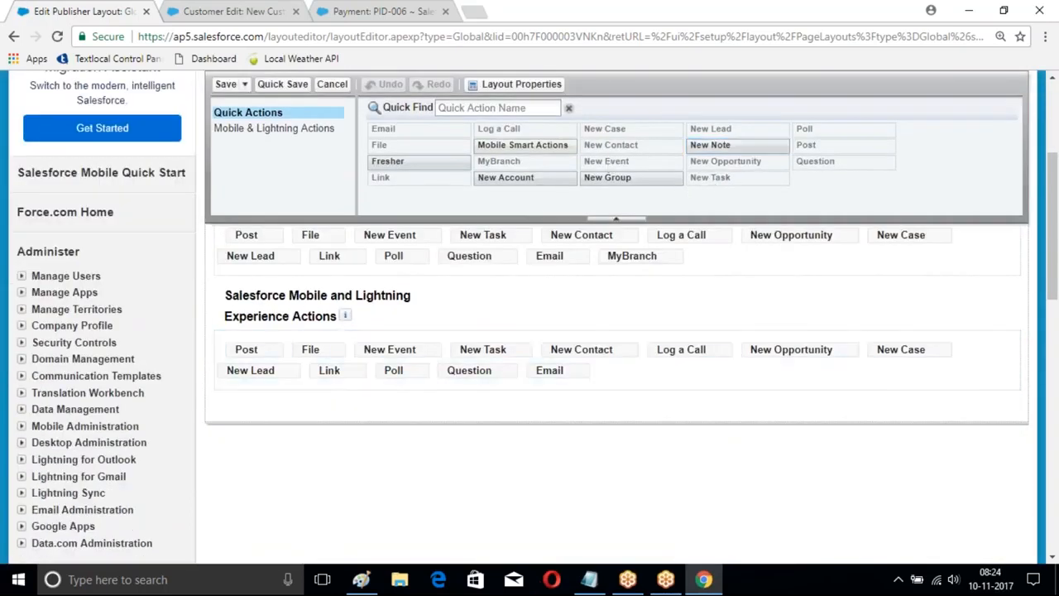
{"action": "left_click_drag", "start_coordinate": [398, 162], "coordinate": [672, 281]}
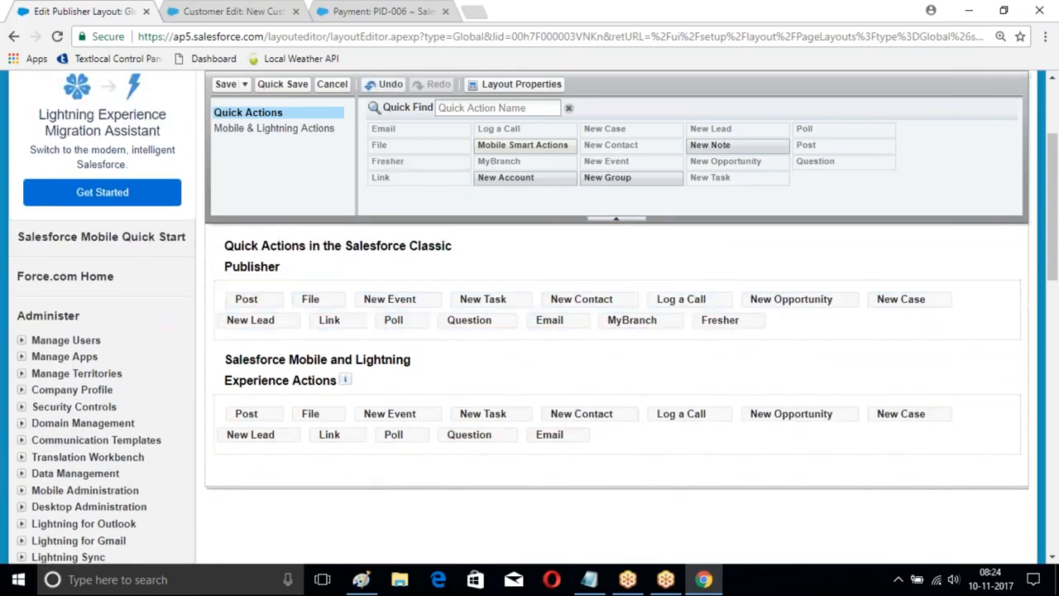
{"action": "left_click", "coordinate": [226, 84]}
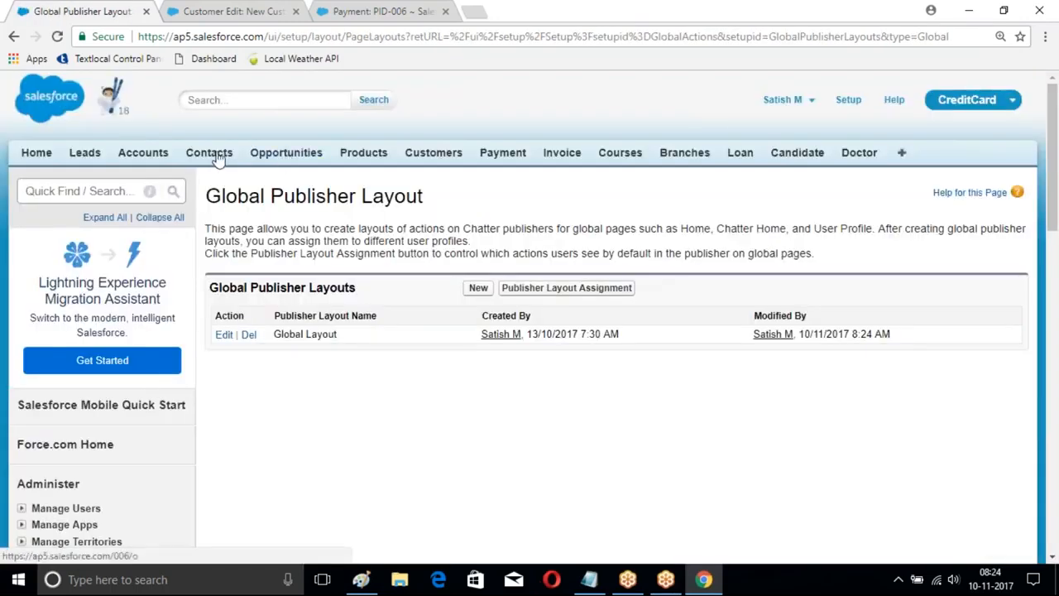
Step: Open the ICICIBank account and start editing its page layout
{"action": "left_click", "coordinate": [142, 152]}
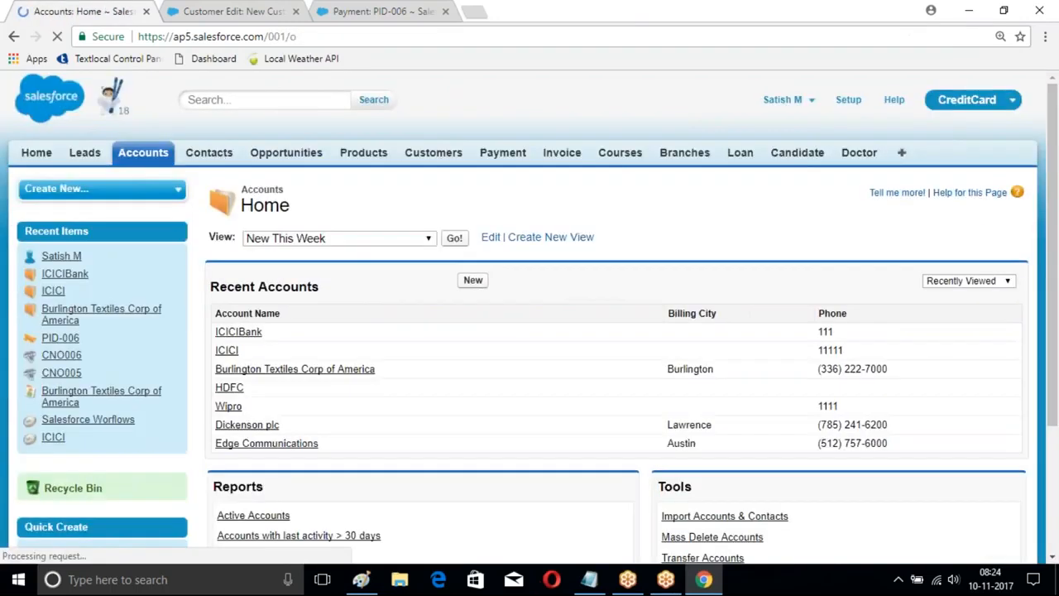
{"action": "scroll", "coordinate": [457, 231], "scroll_direction": "down", "scroll_amount": 2}
{"action": "left_click", "coordinate": [236, 175]}
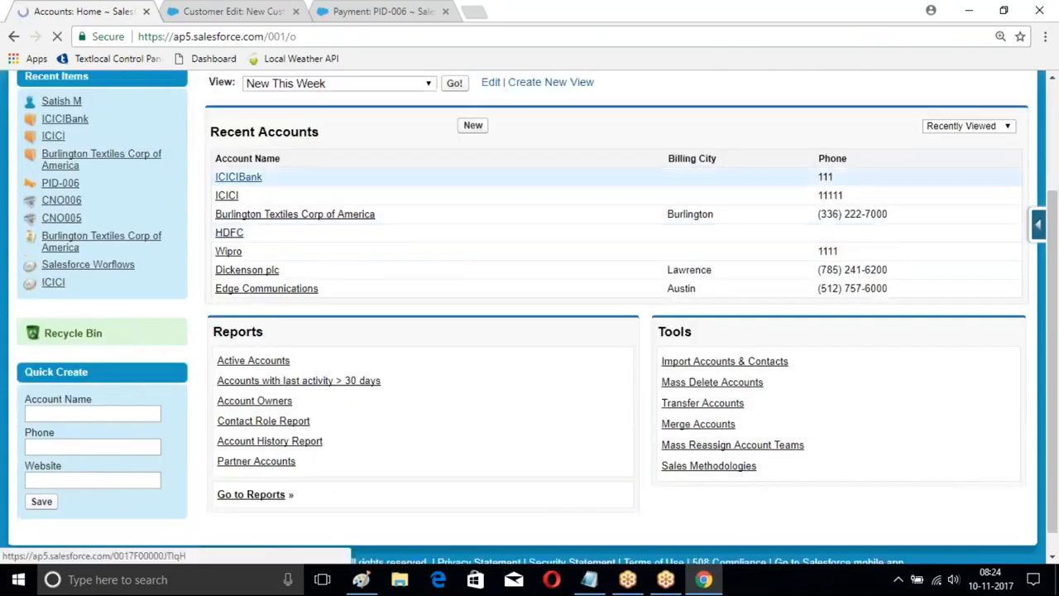
{"action": "scroll", "coordinate": [761, 227], "scroll_direction": "down", "scroll_amount": 1}
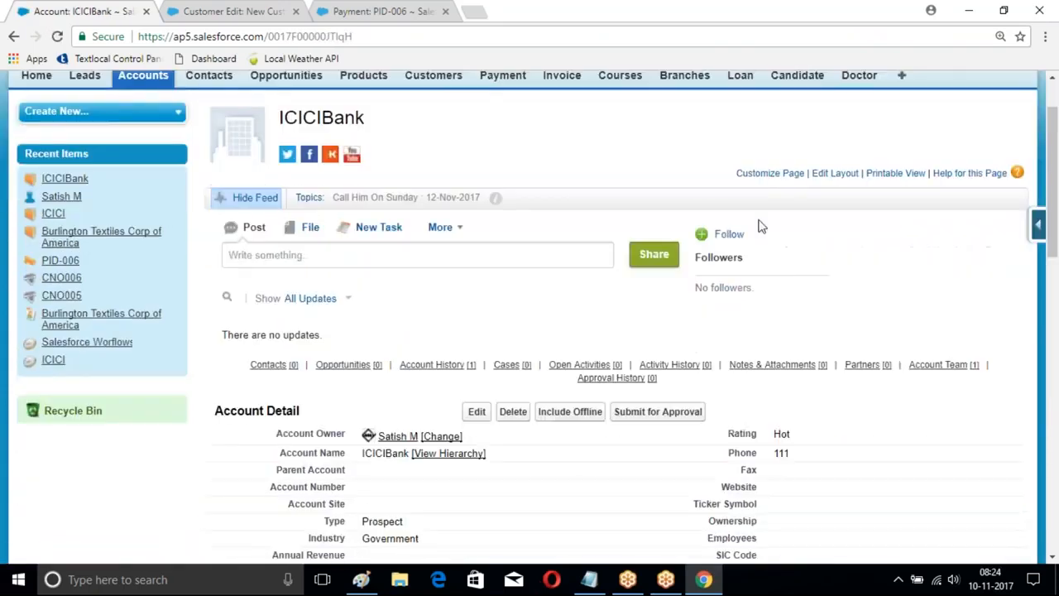
{"action": "left_click", "coordinate": [831, 175]}
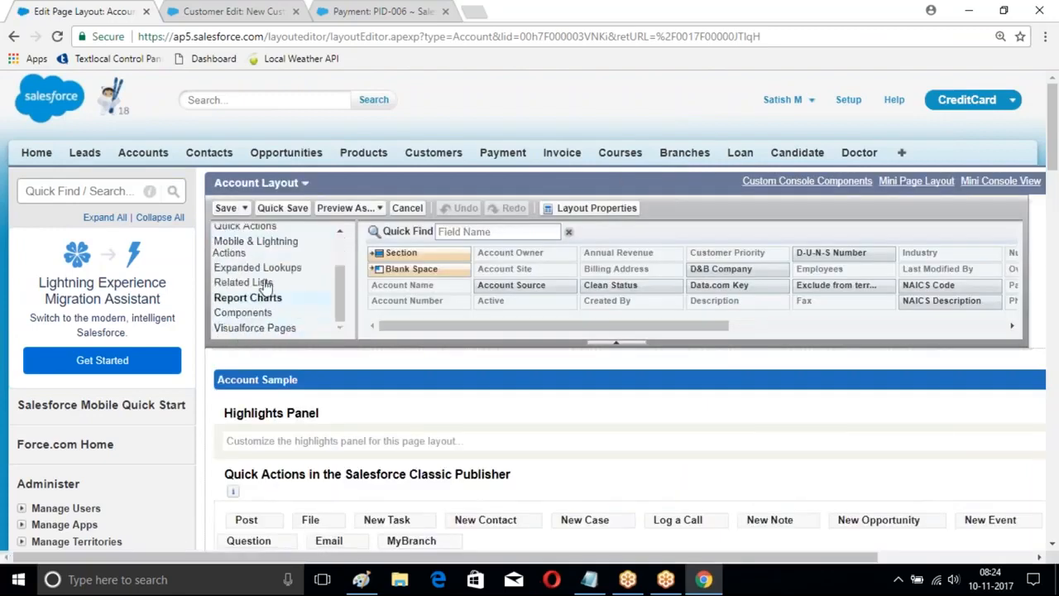
Step: Add the Fresher quick action after MyBranch in the Account Layout's Salesforce Classic Publisher section and save the layout
{"action": "scroll", "coordinate": [248, 264], "scroll_direction": "up", "scroll_amount": 1}
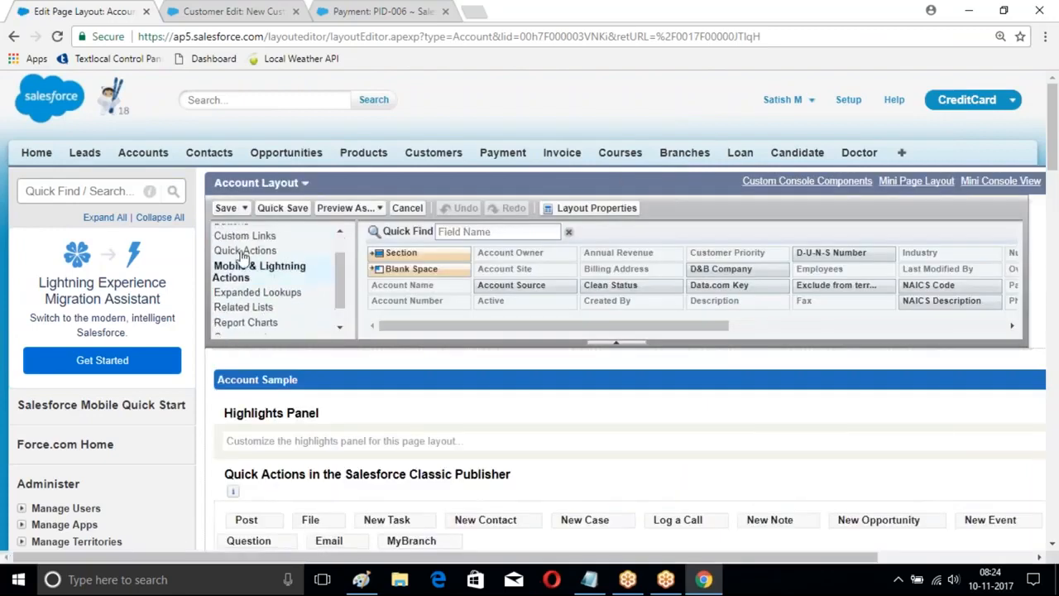
{"action": "left_click", "coordinate": [246, 251]}
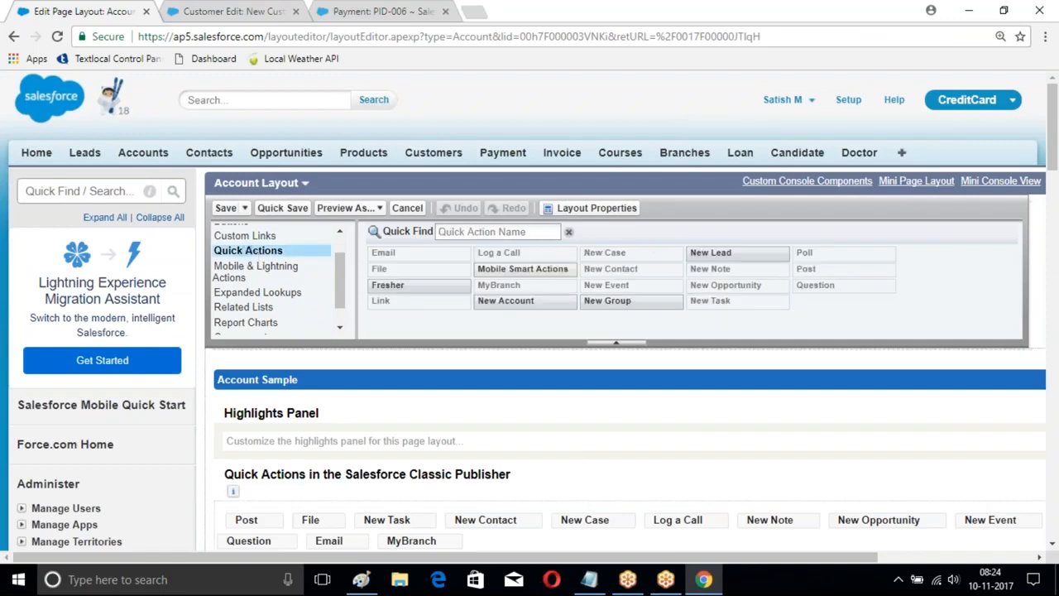
{"action": "mouse_move", "coordinate": [379, 288]}
{"action": "left_click_drag", "start_coordinate": [381, 286], "coordinate": [500, 542]}
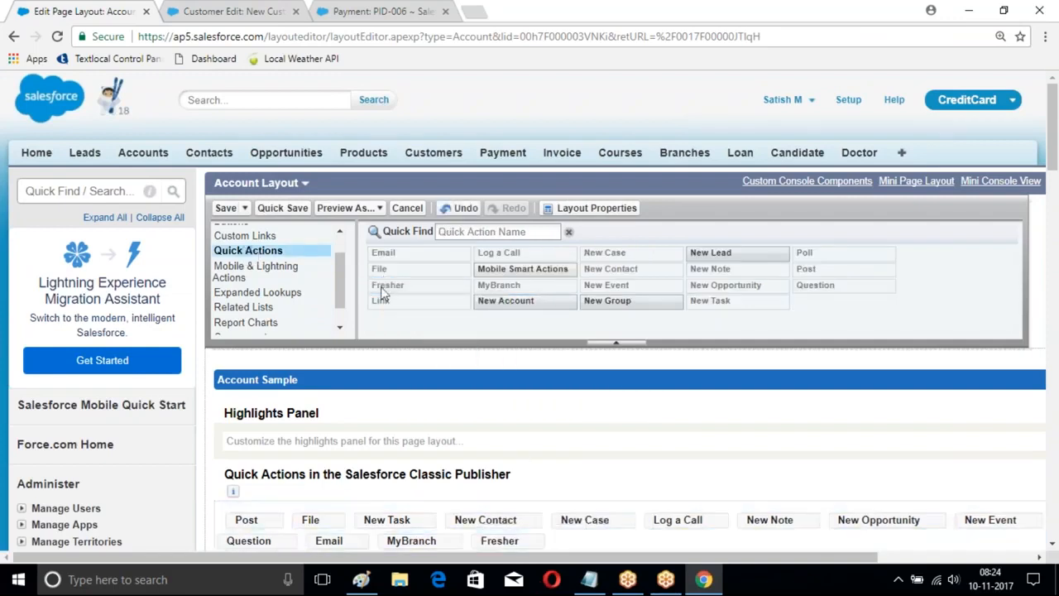
{"action": "left_click", "coordinate": [228, 207]}
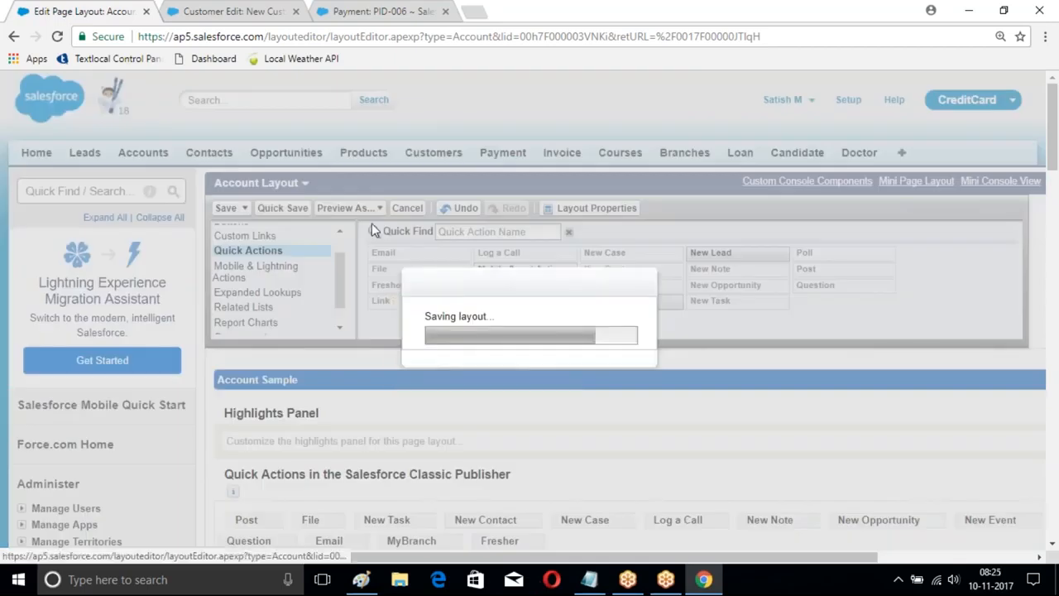
Step: Open the Fresher action in the ICICIBank account's feed publisher and examine its fields
{"action": "scroll", "coordinate": [354, 188], "scroll_direction": "down", "scroll_amount": 4}
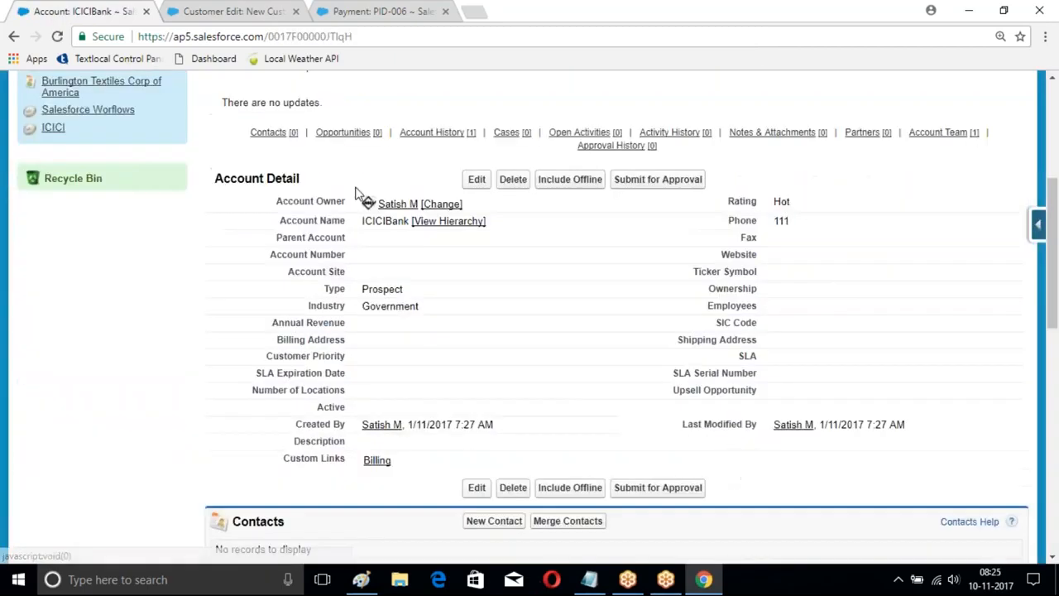
{"action": "scroll", "coordinate": [473, 128], "scroll_direction": "up", "scroll_amount": 1}
{"action": "scroll", "coordinate": [473, 137], "scroll_direction": "up", "scroll_amount": 1}
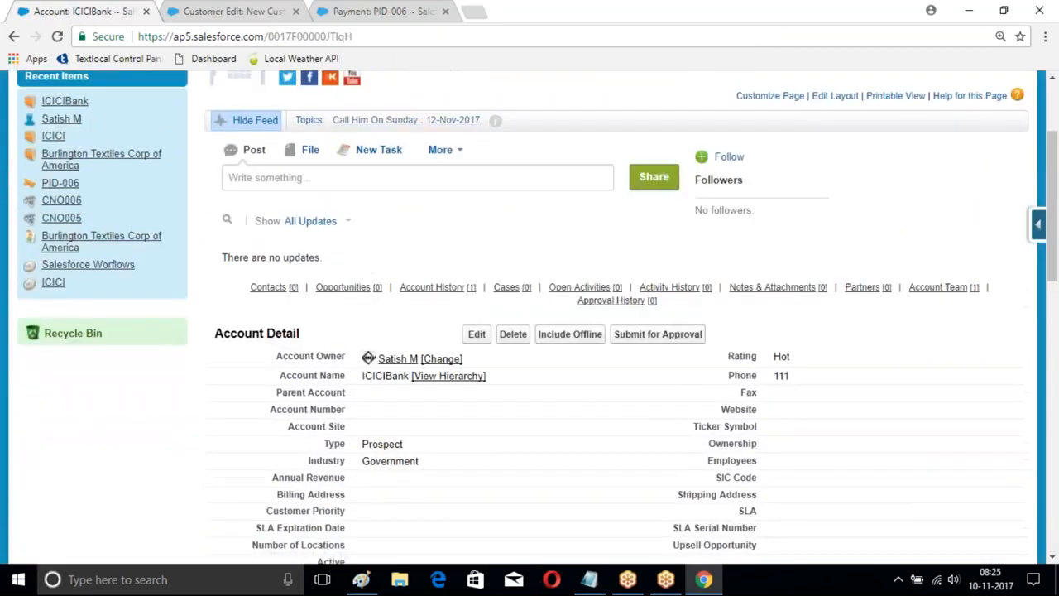
{"action": "left_click", "coordinate": [455, 150]}
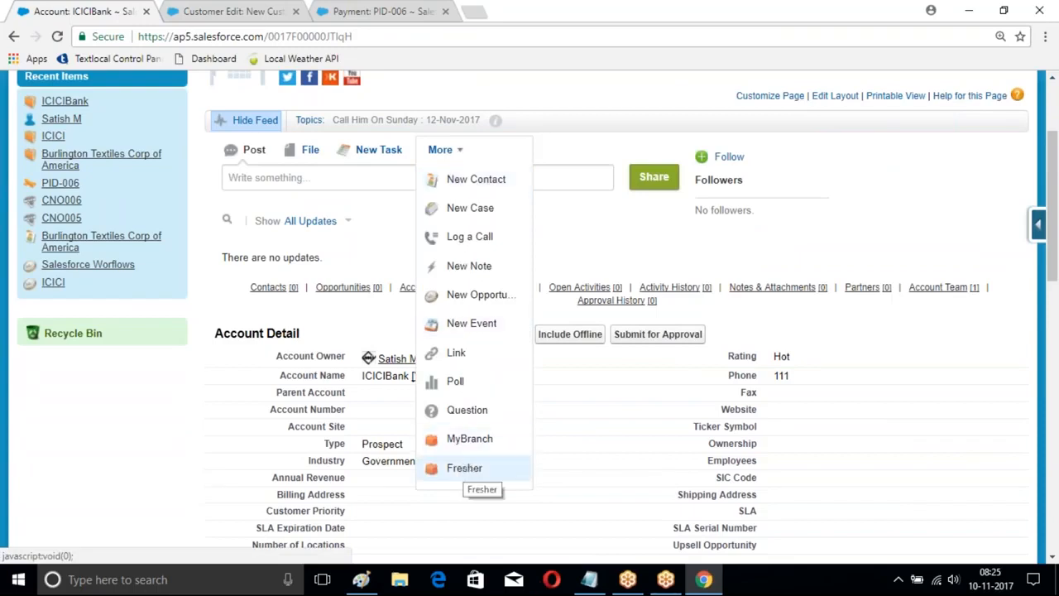
{"action": "left_click", "coordinate": [464, 468]}
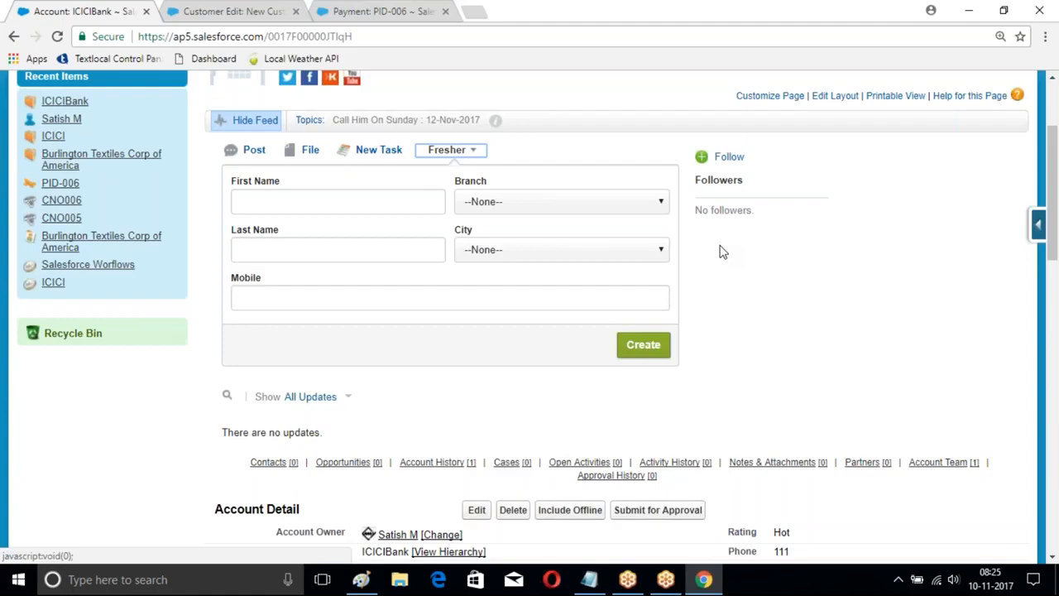
{"action": "scroll", "coordinate": [720, 252], "scroll_direction": "up", "scroll_amount": 2}
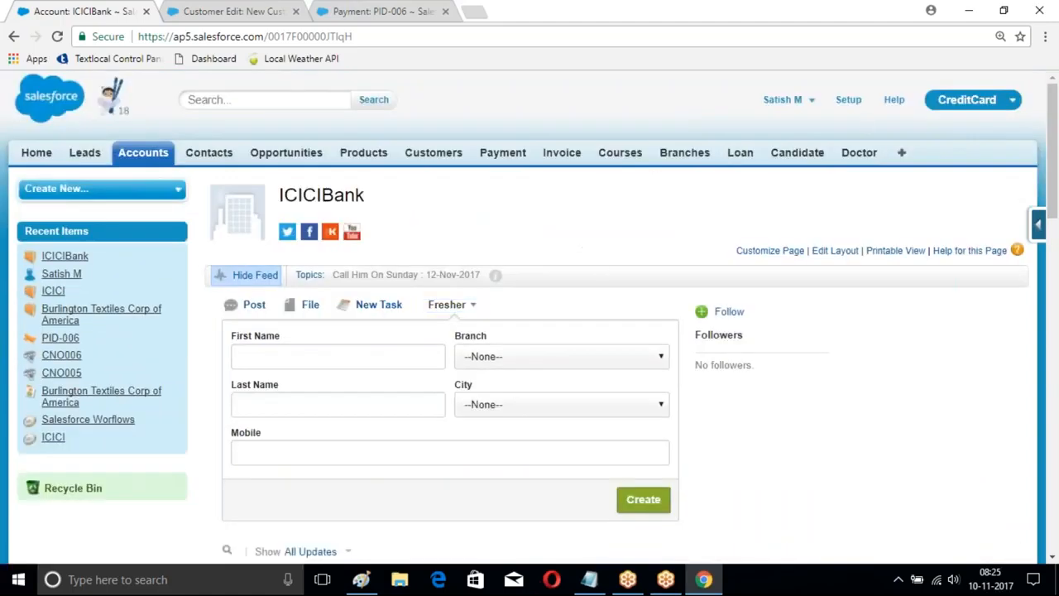
Step: Open Setup from the account page and switch to the New Customer edit form
{"action": "left_click", "coordinate": [848, 99]}
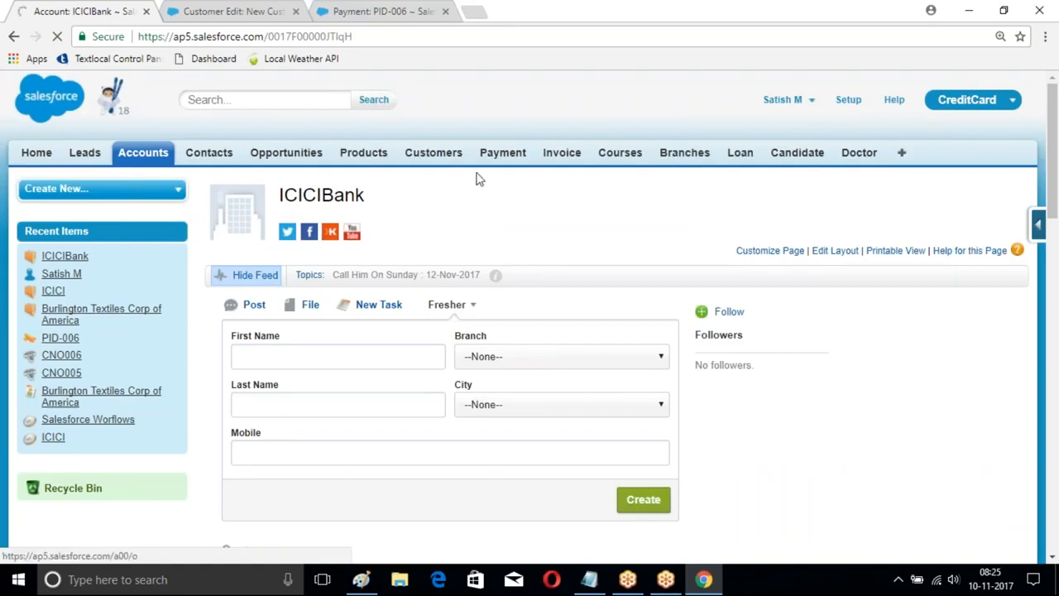
{"action": "left_click", "coordinate": [237, 10]}
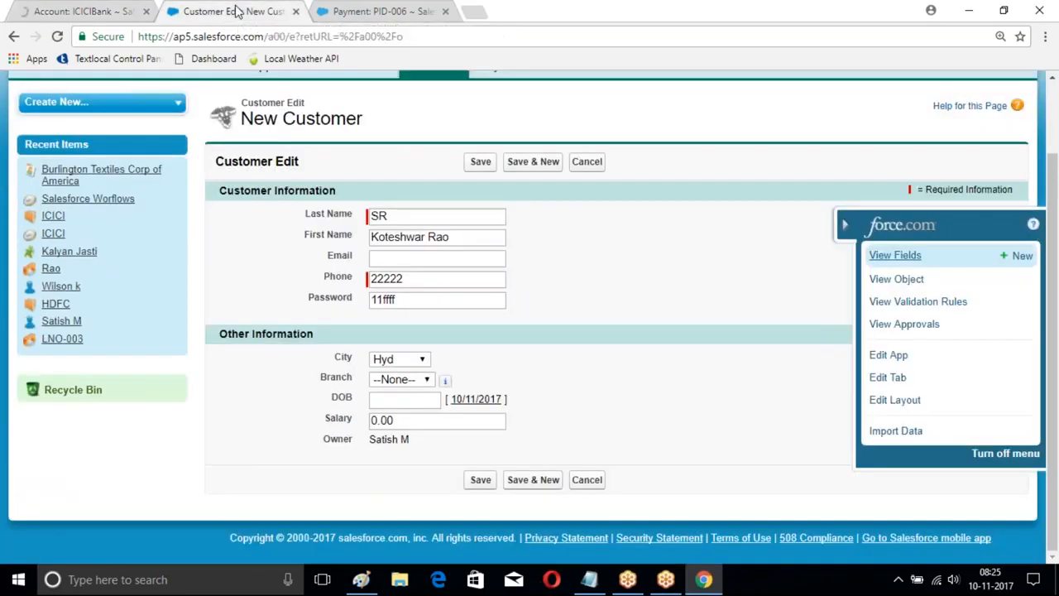